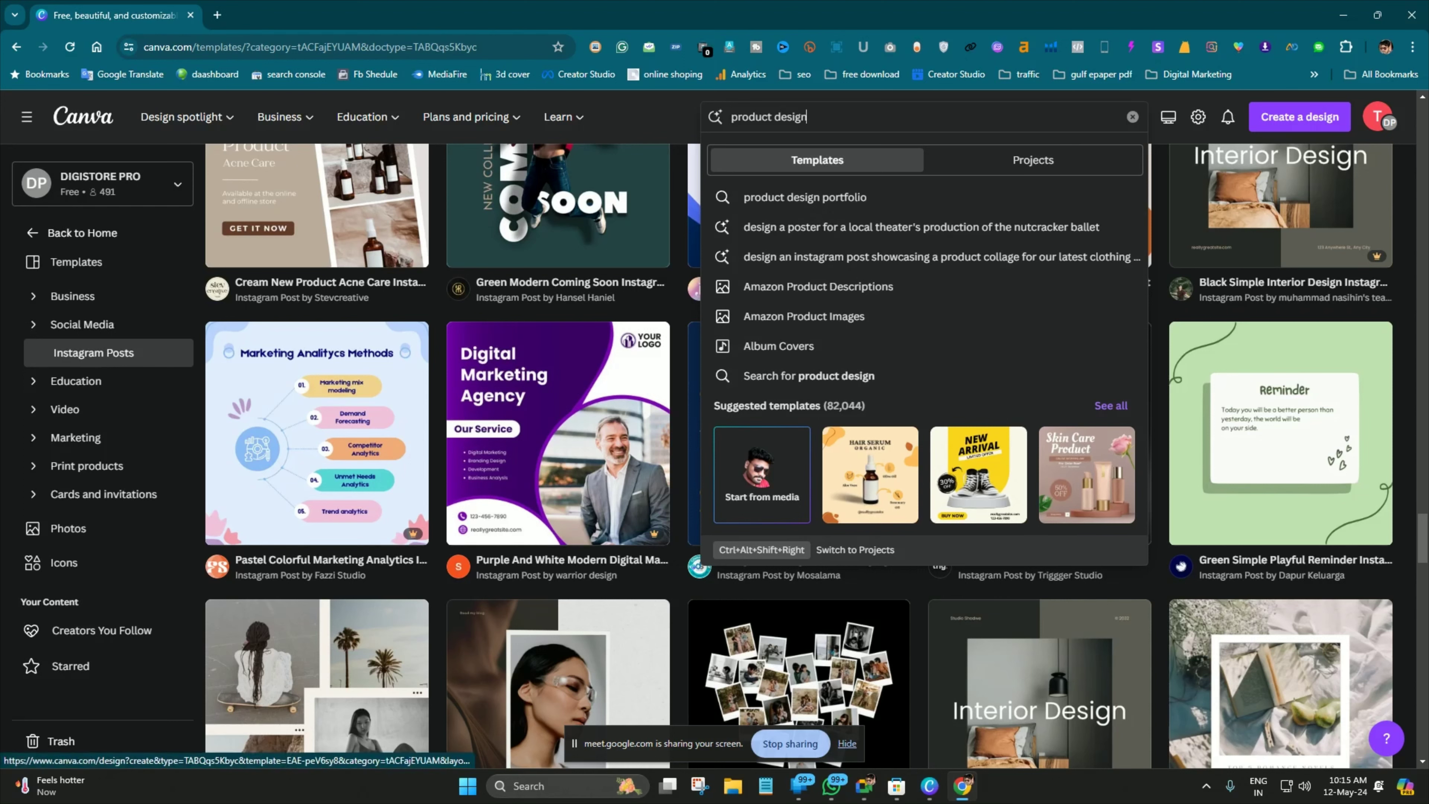
Dismiss the disk-cleanup notification and search the templates for "product design"
key("Escape")
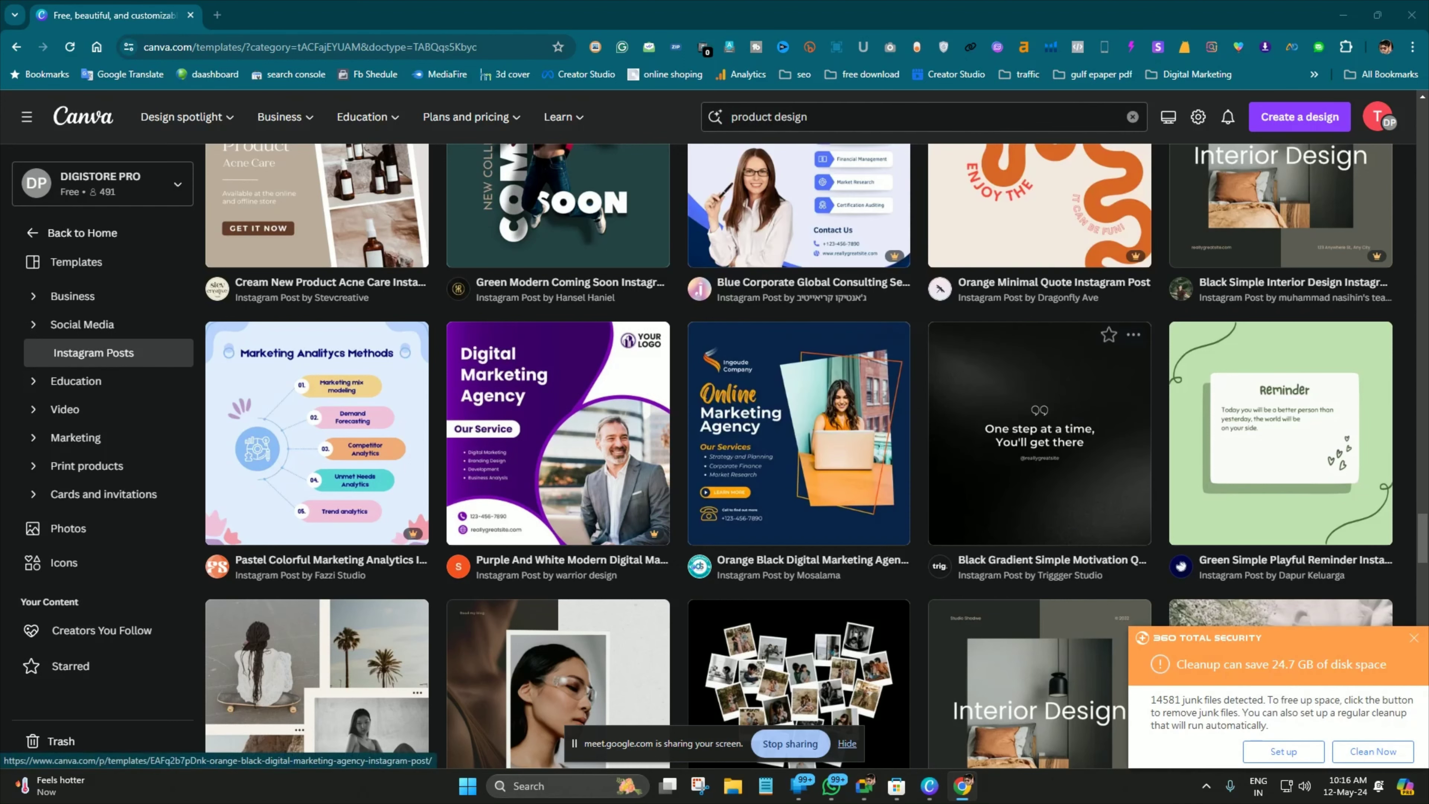
left_click(924, 116)
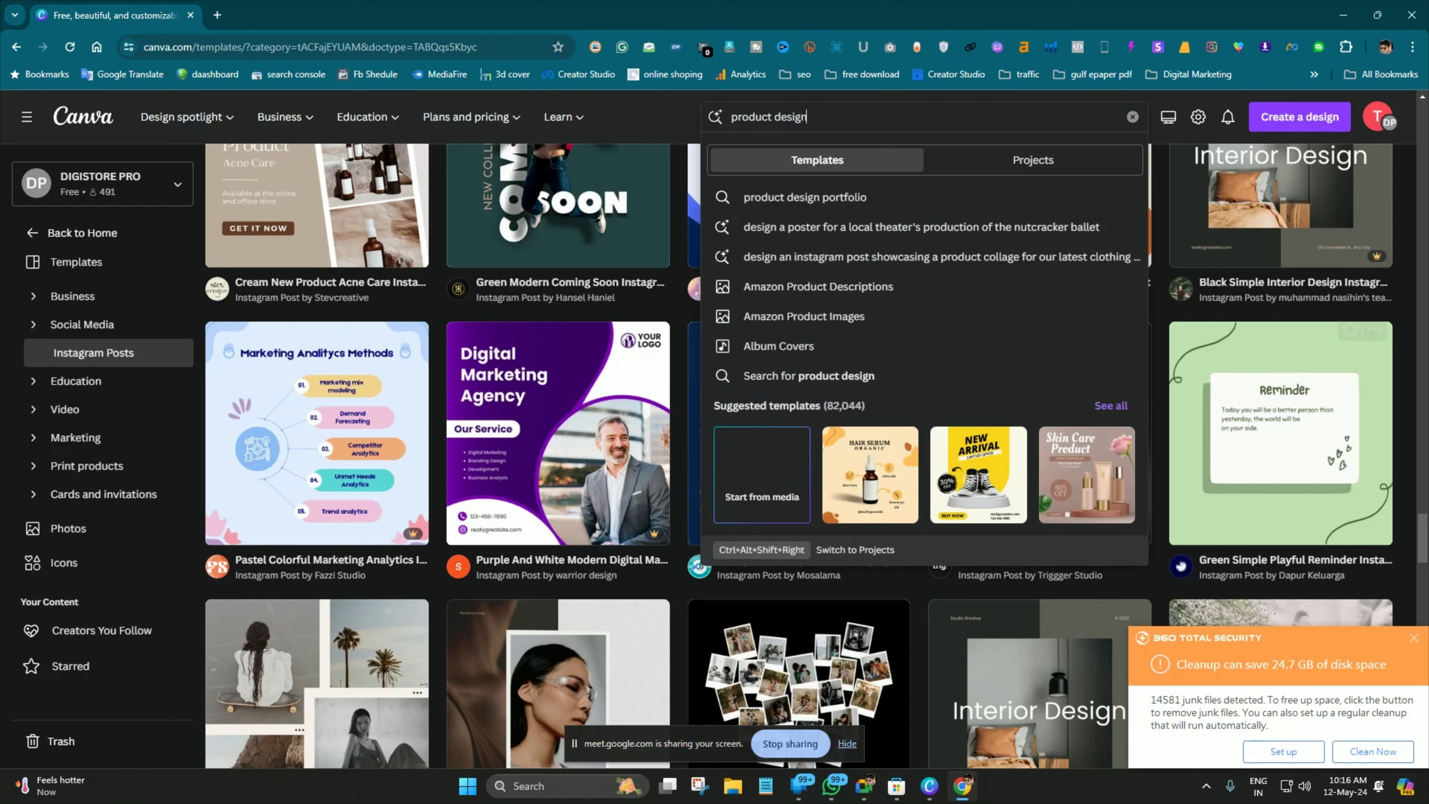
left_click(1413, 639)
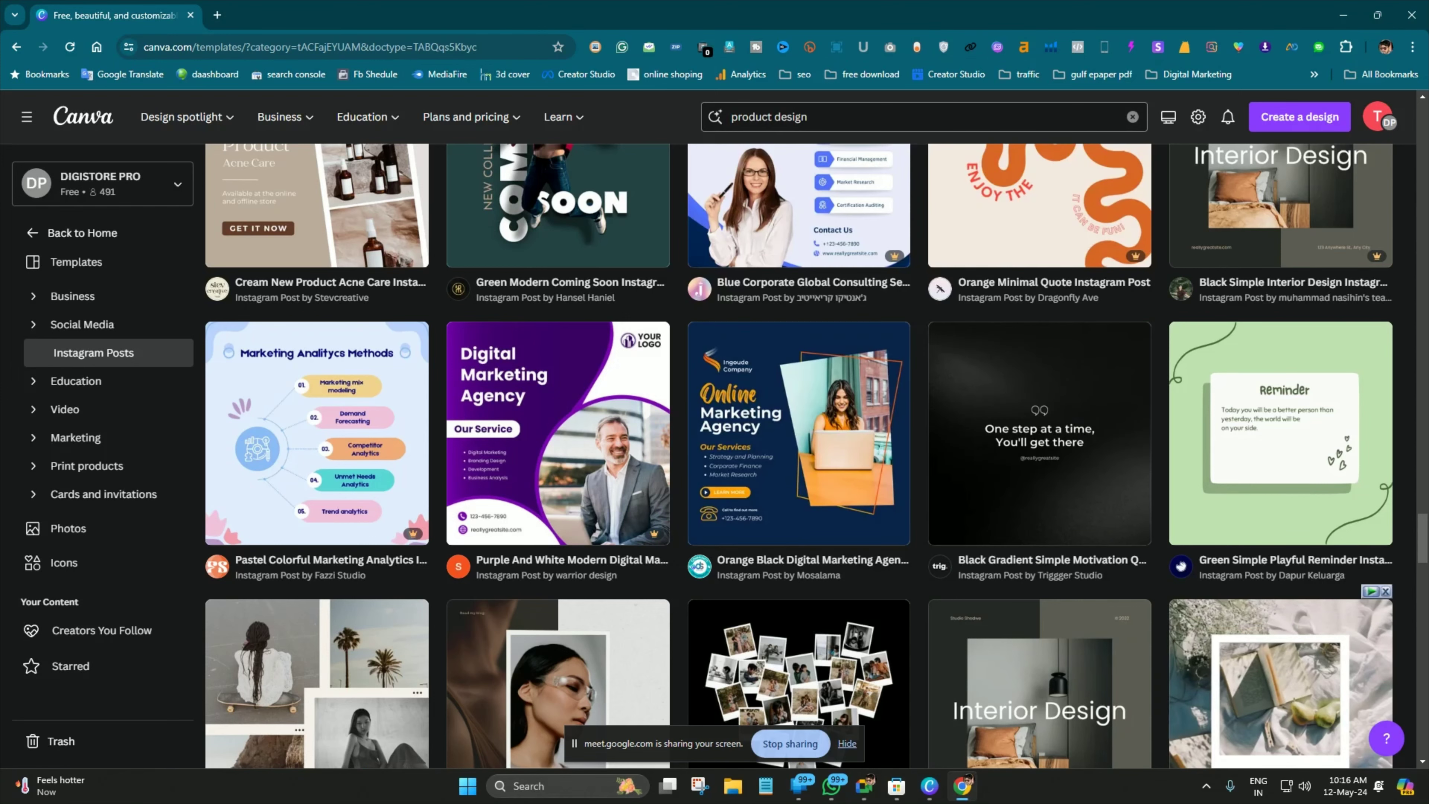
left_click(807, 117)
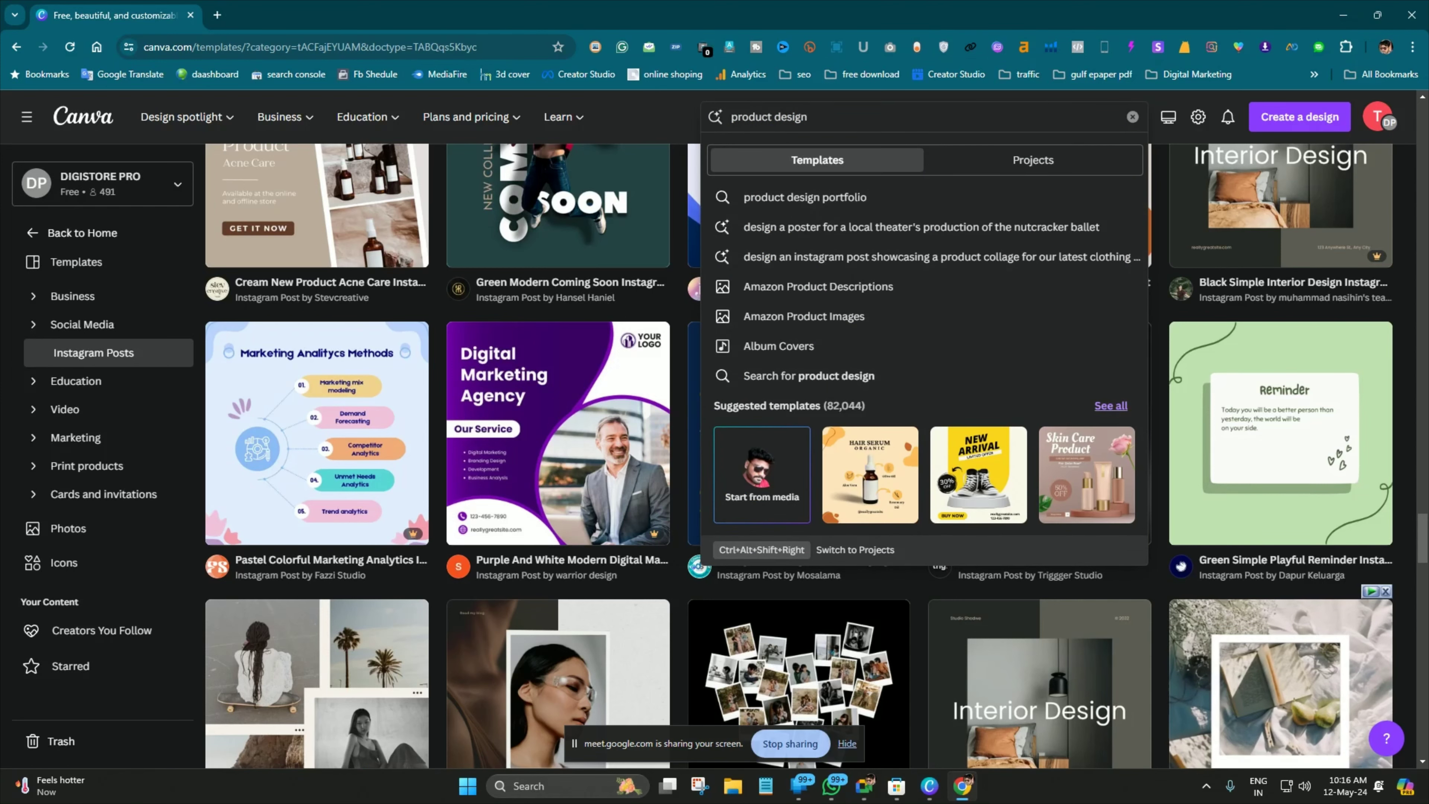
key("Return")
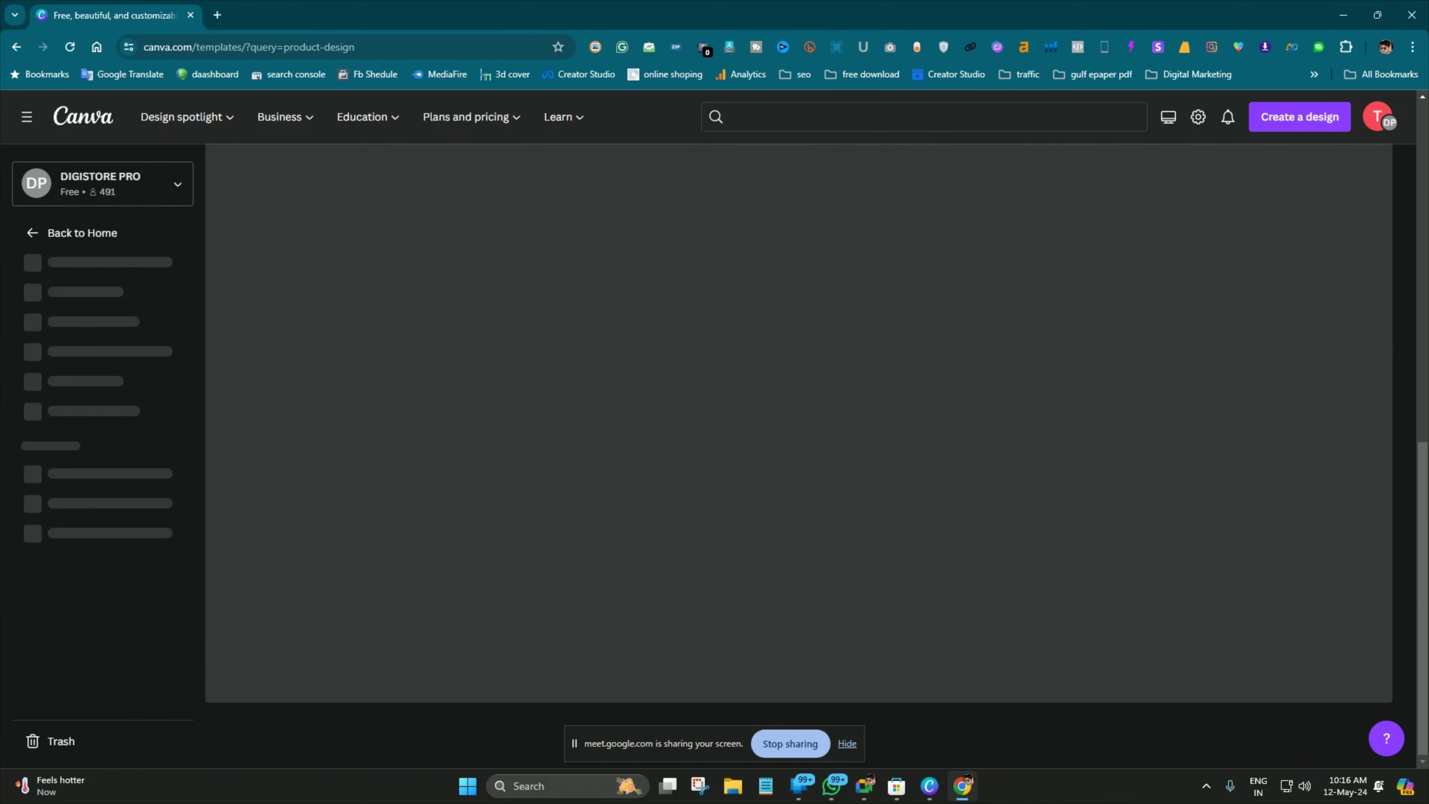
Look through the product design template results for available layouts, and rerun the same search once
scroll(1040, 231, "down", 5)
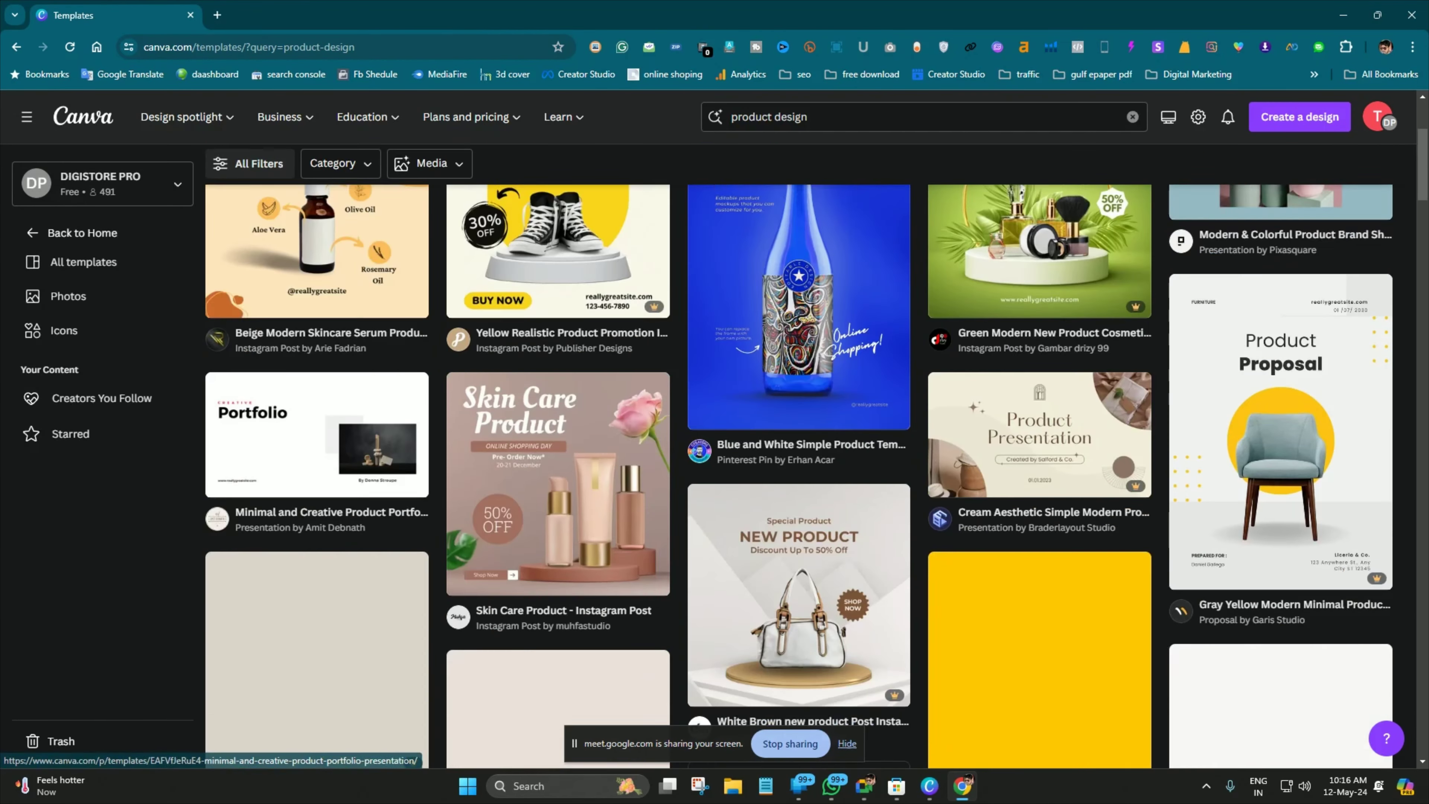
scroll(798, 457, "down", 8)
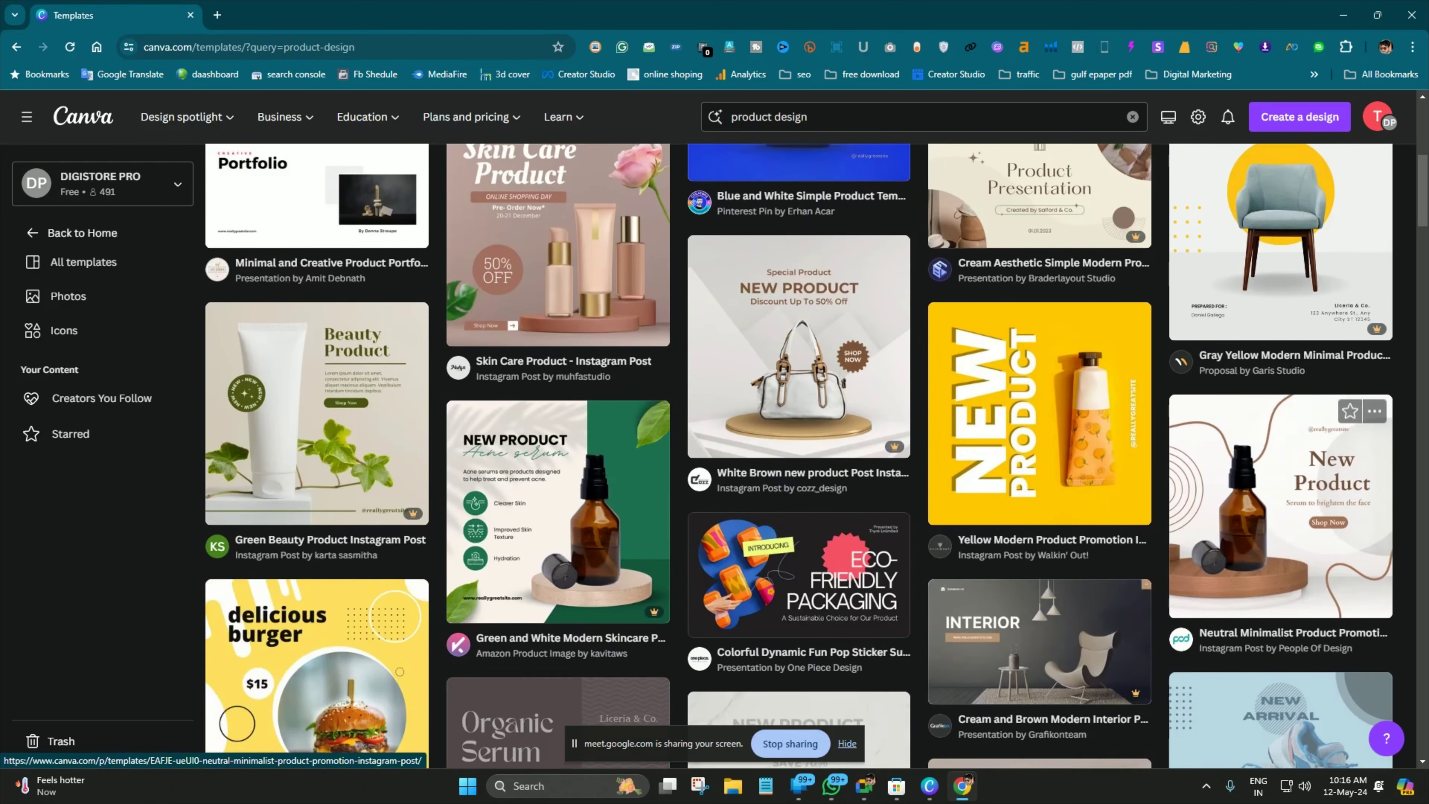
scroll(317, 445, "down", 8)
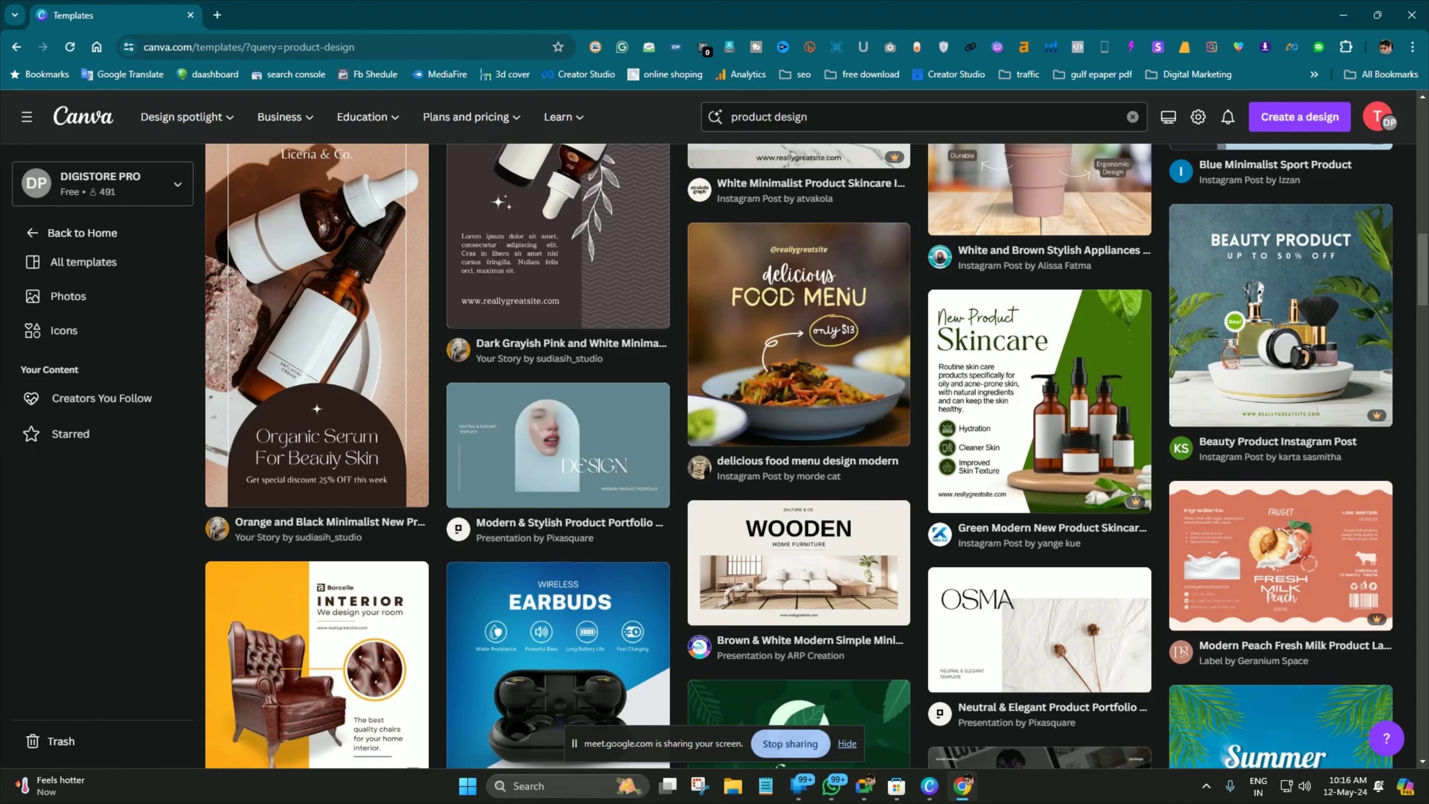
scroll(799, 563, "up", 15)
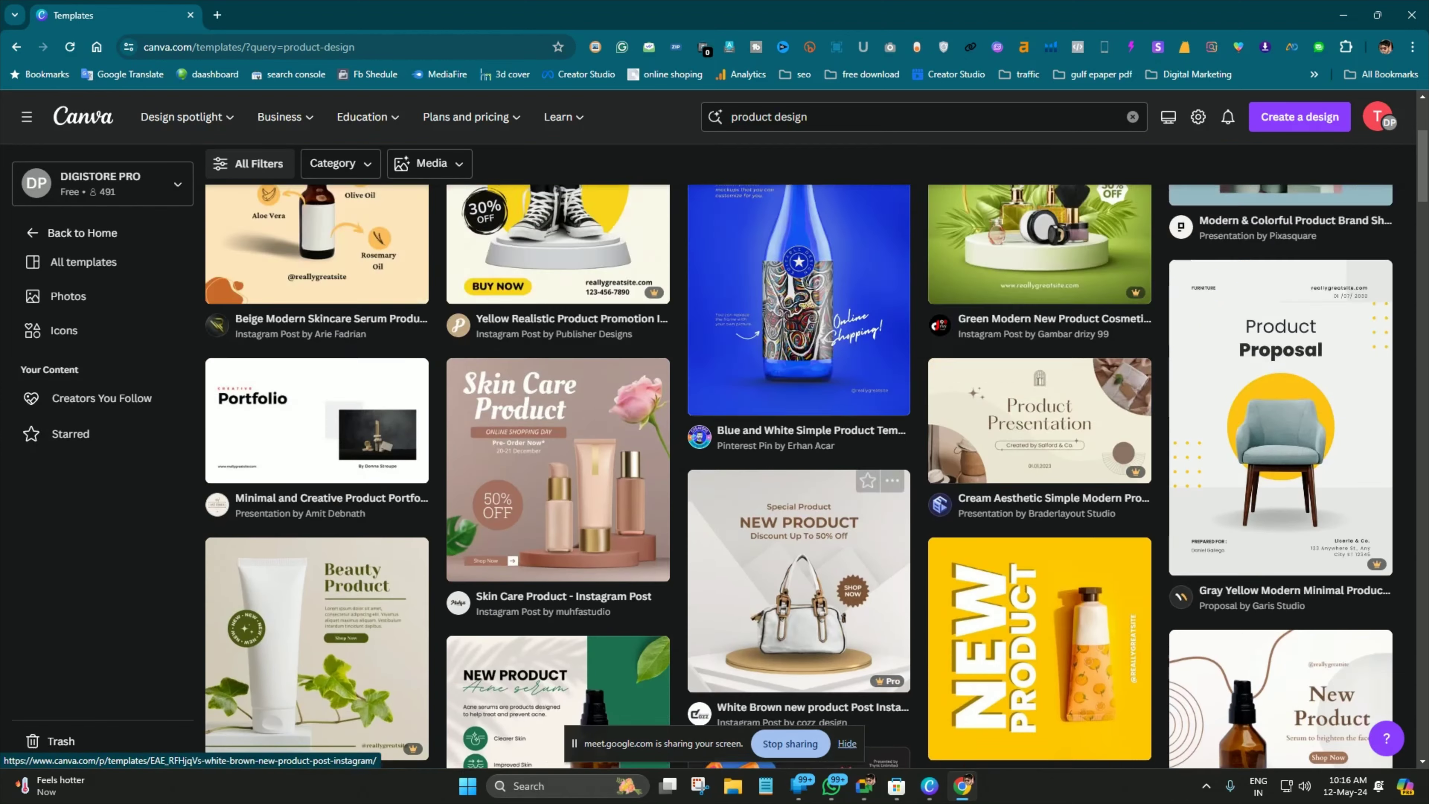
scroll(800, 563, "up", 5)
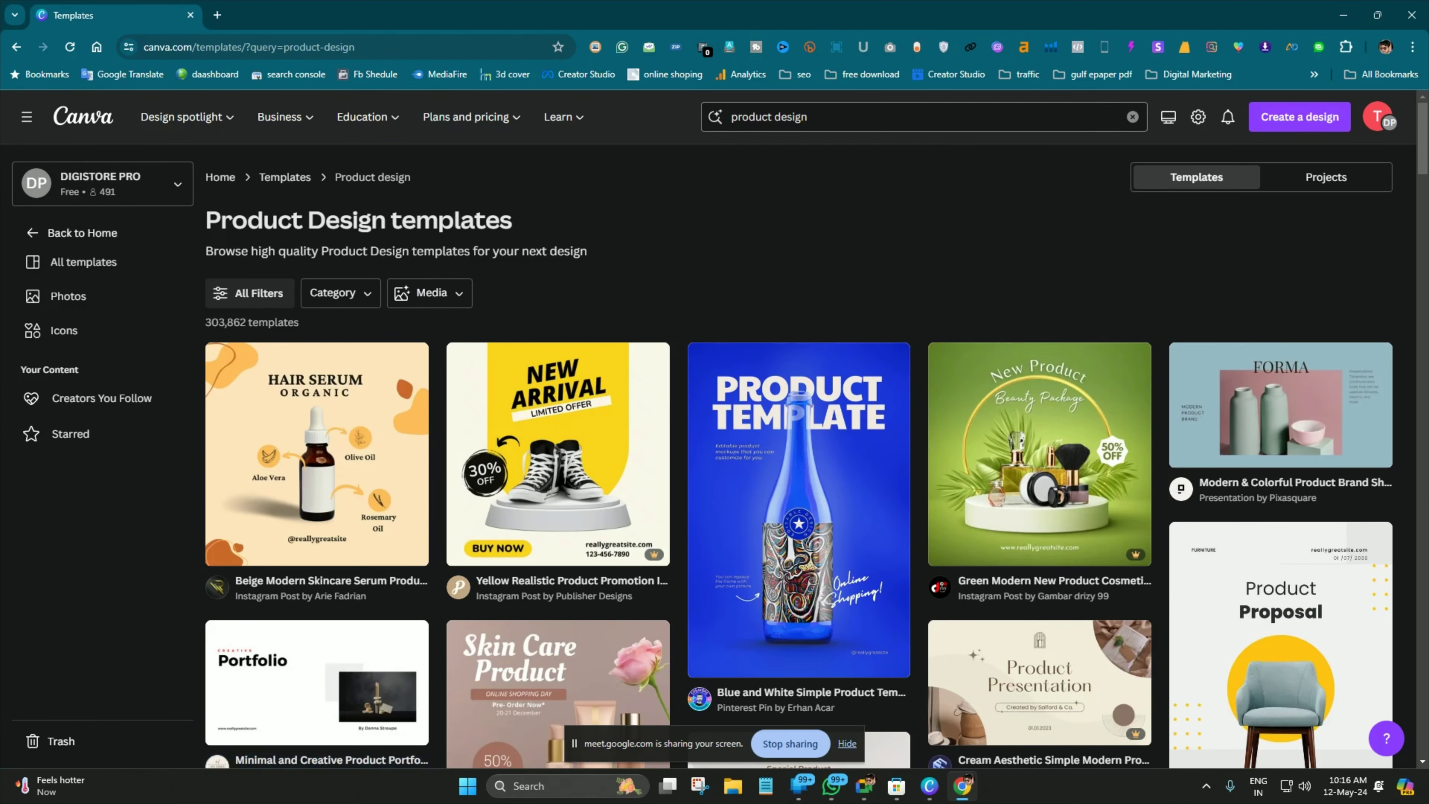
left_click(809, 116)
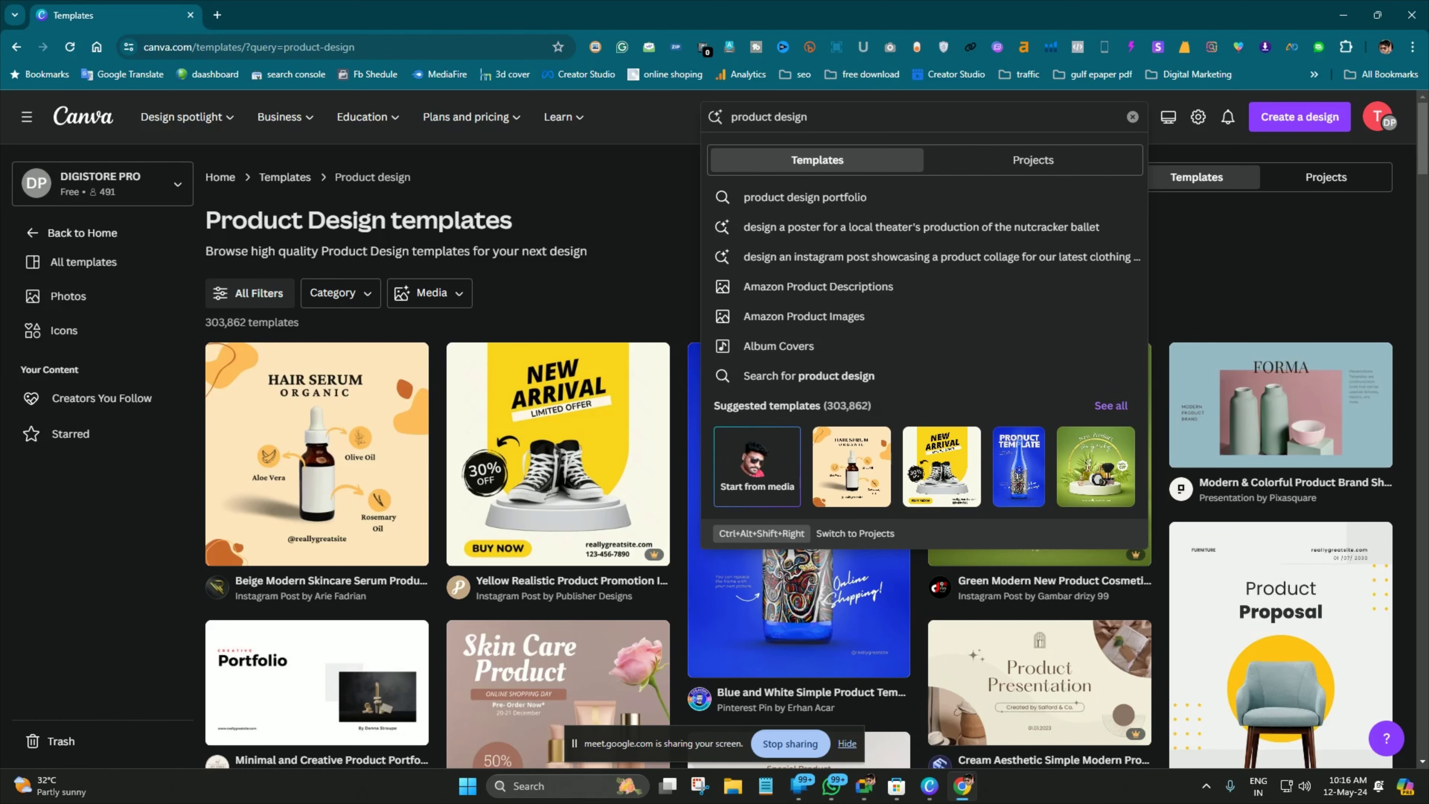
key("Return")
left_click(1111, 406)
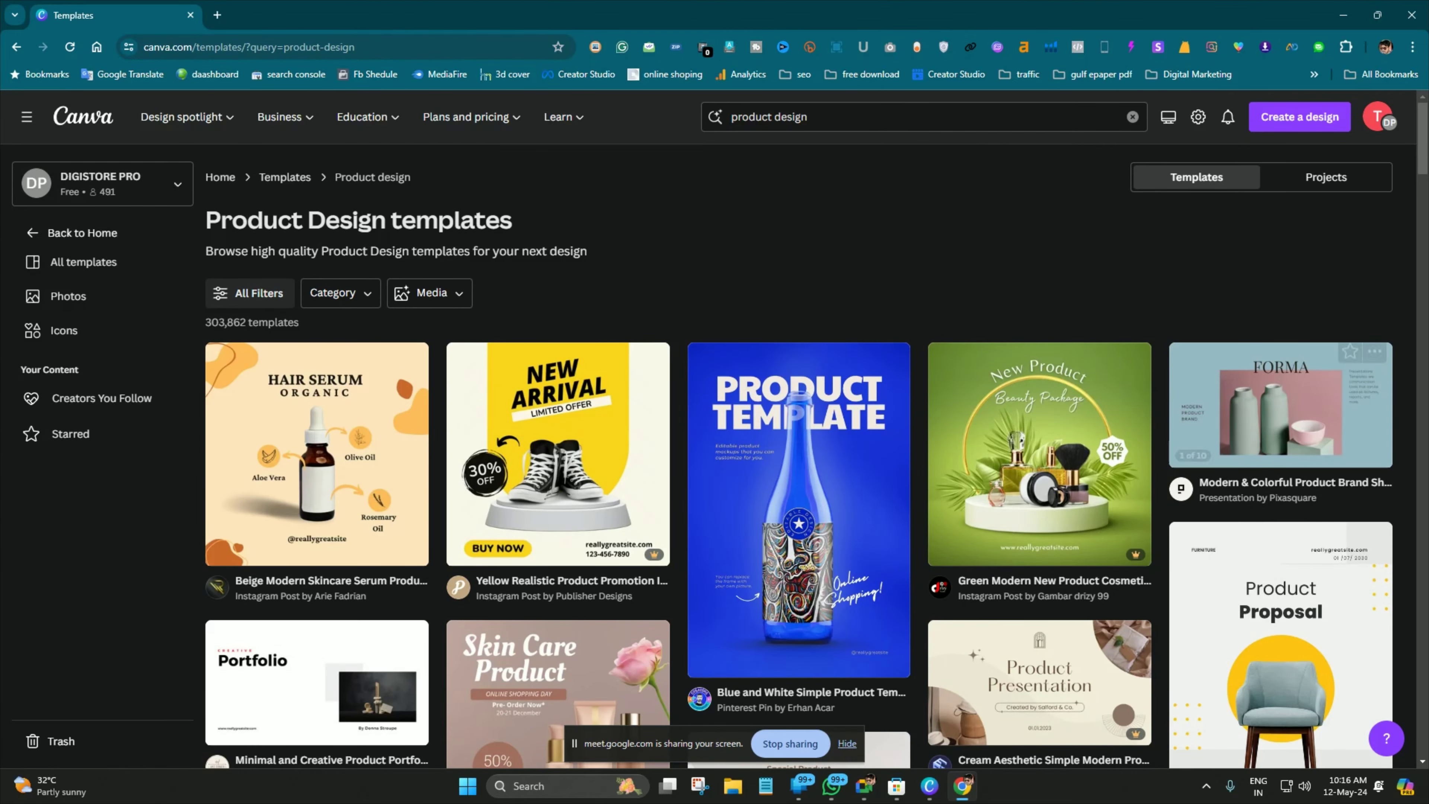
Preview the Cream and Brown Modern Interior Presentation template and close its details
scroll(940, 477, "down", 15)
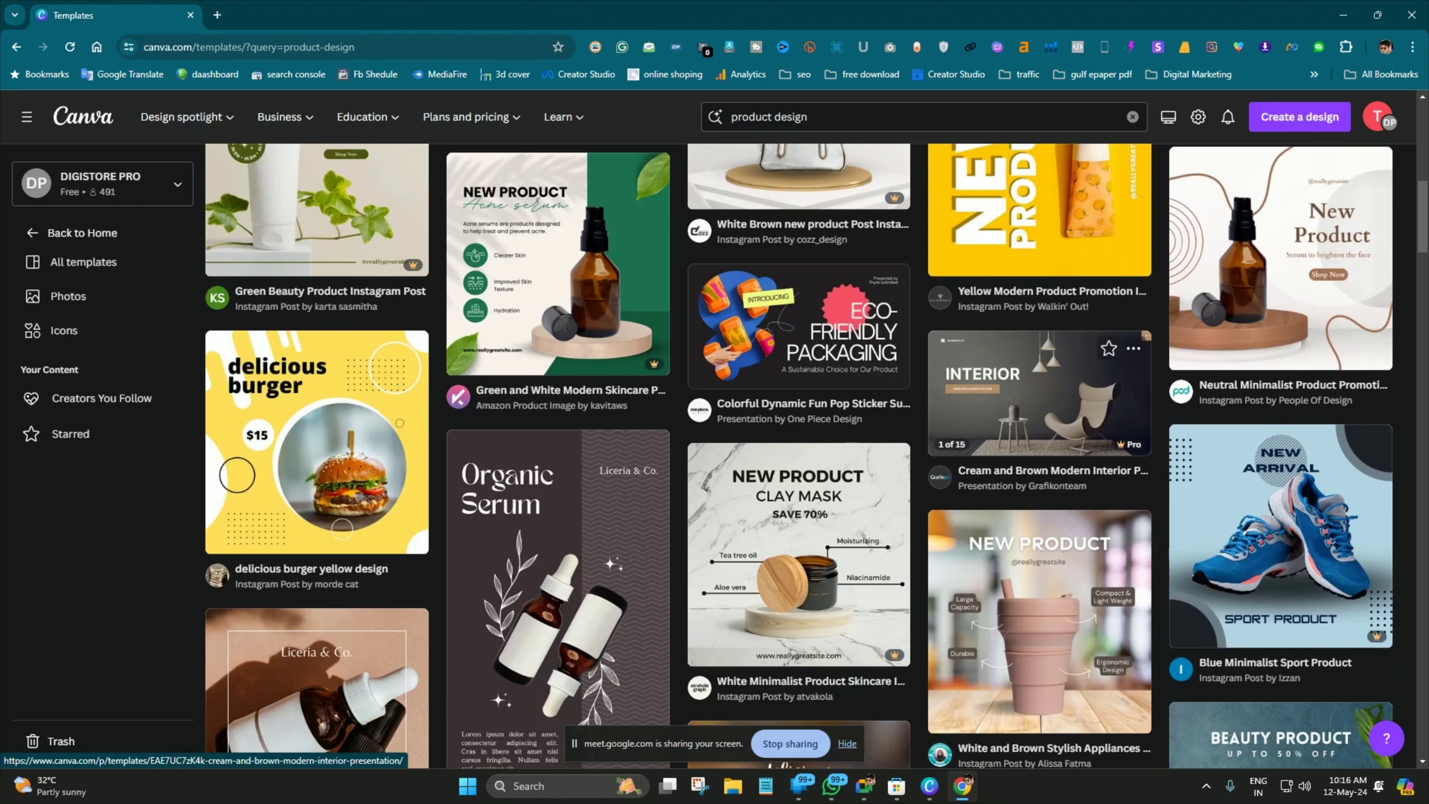
mouse_move(1058, 389)
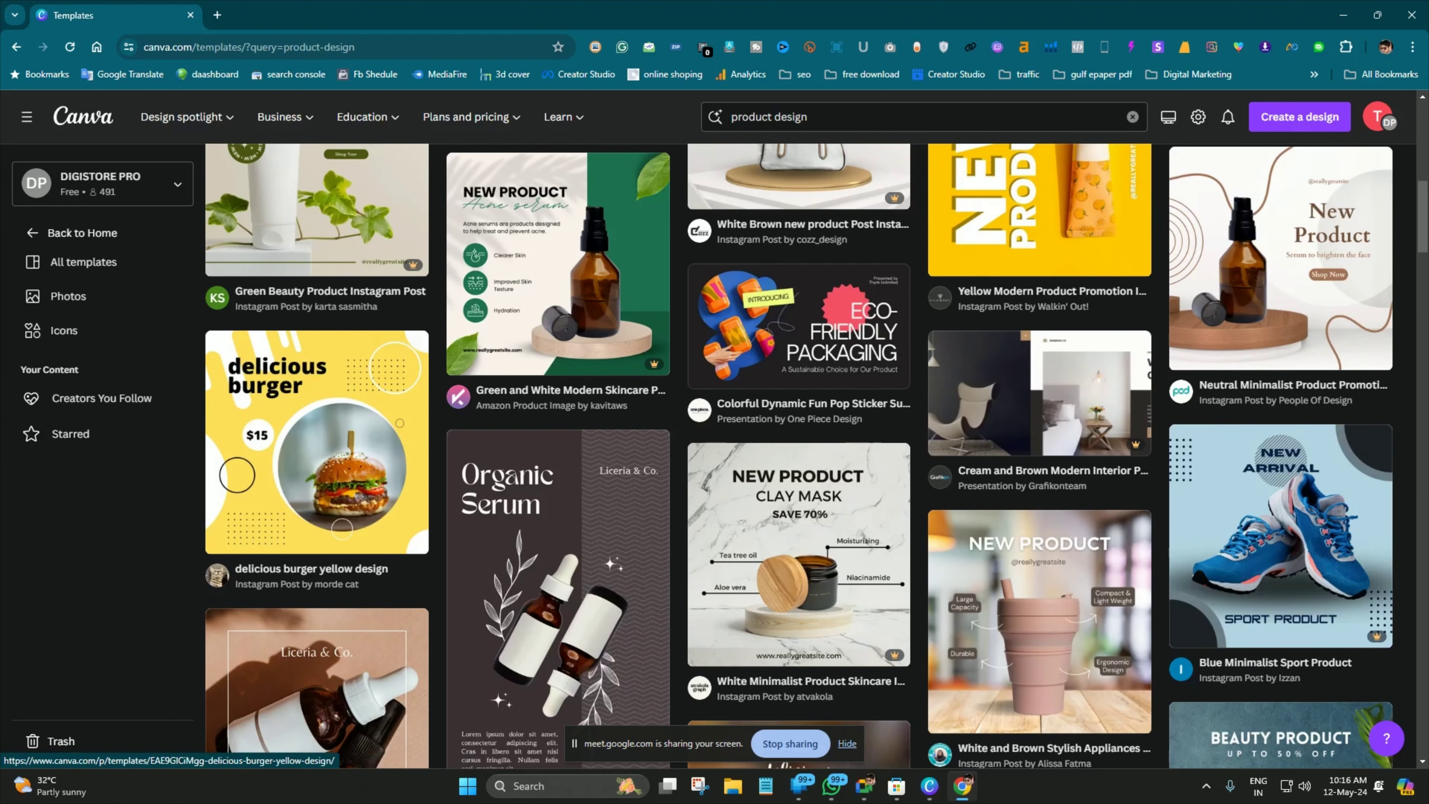
left_click(103, 183)
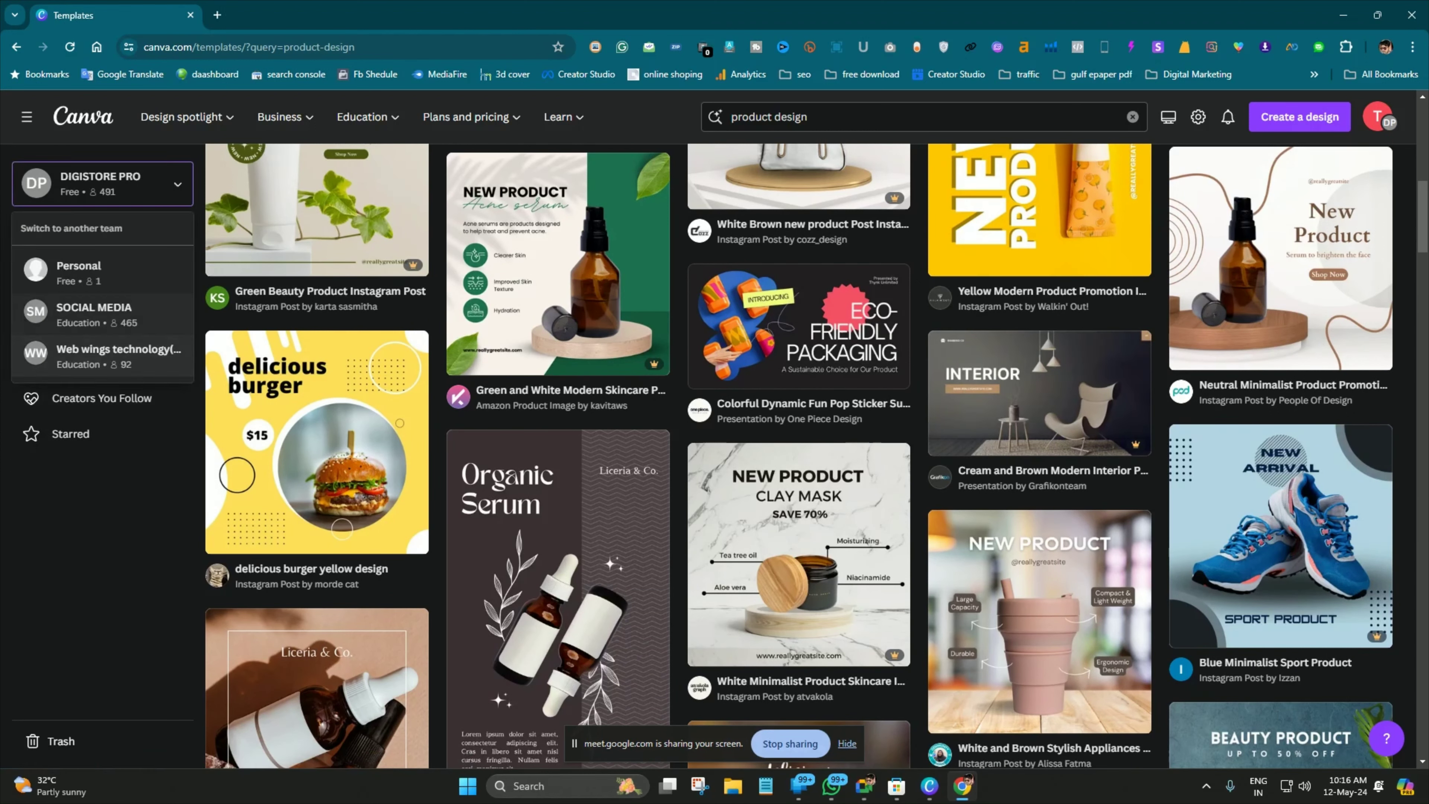
left_click(1040, 394)
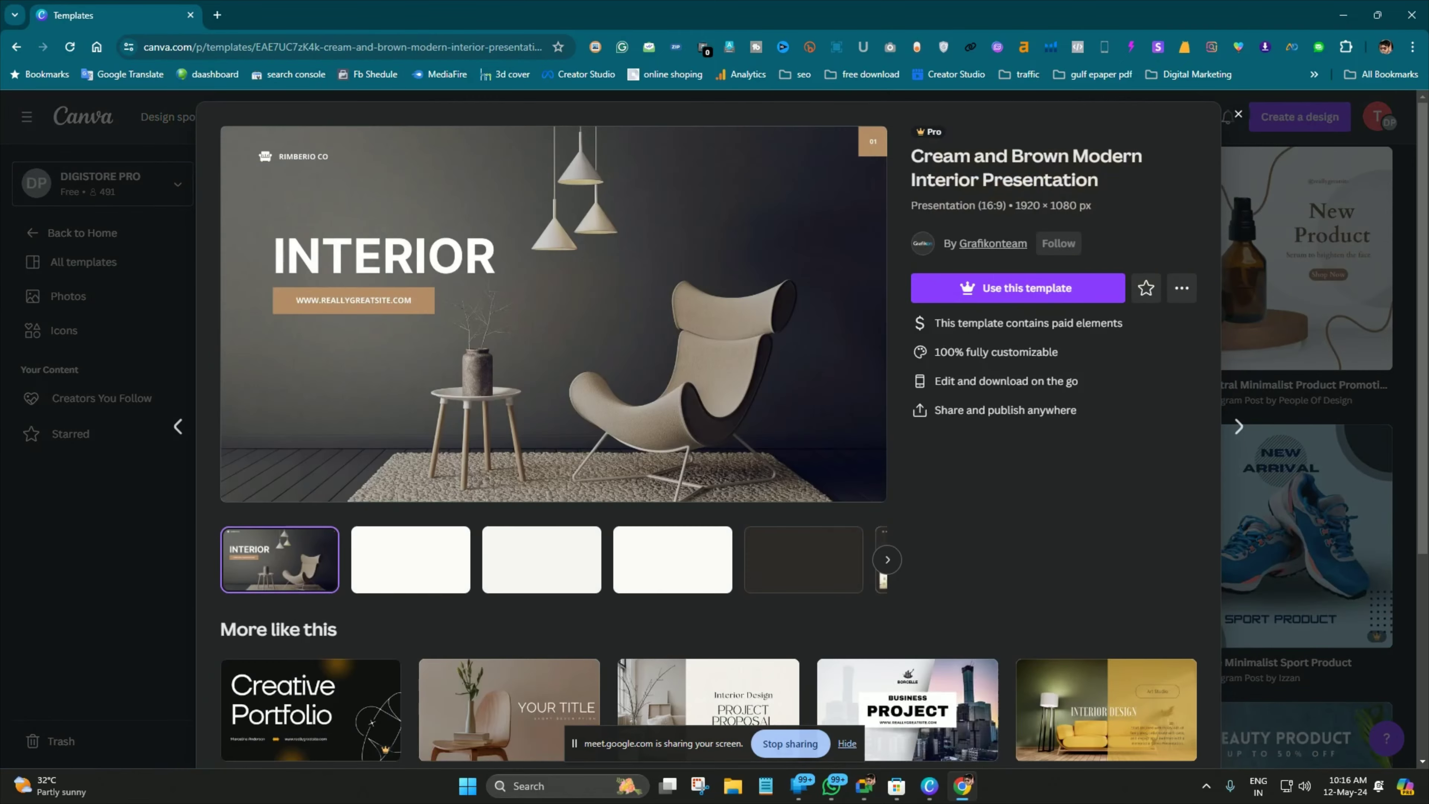
left_click(1237, 114)
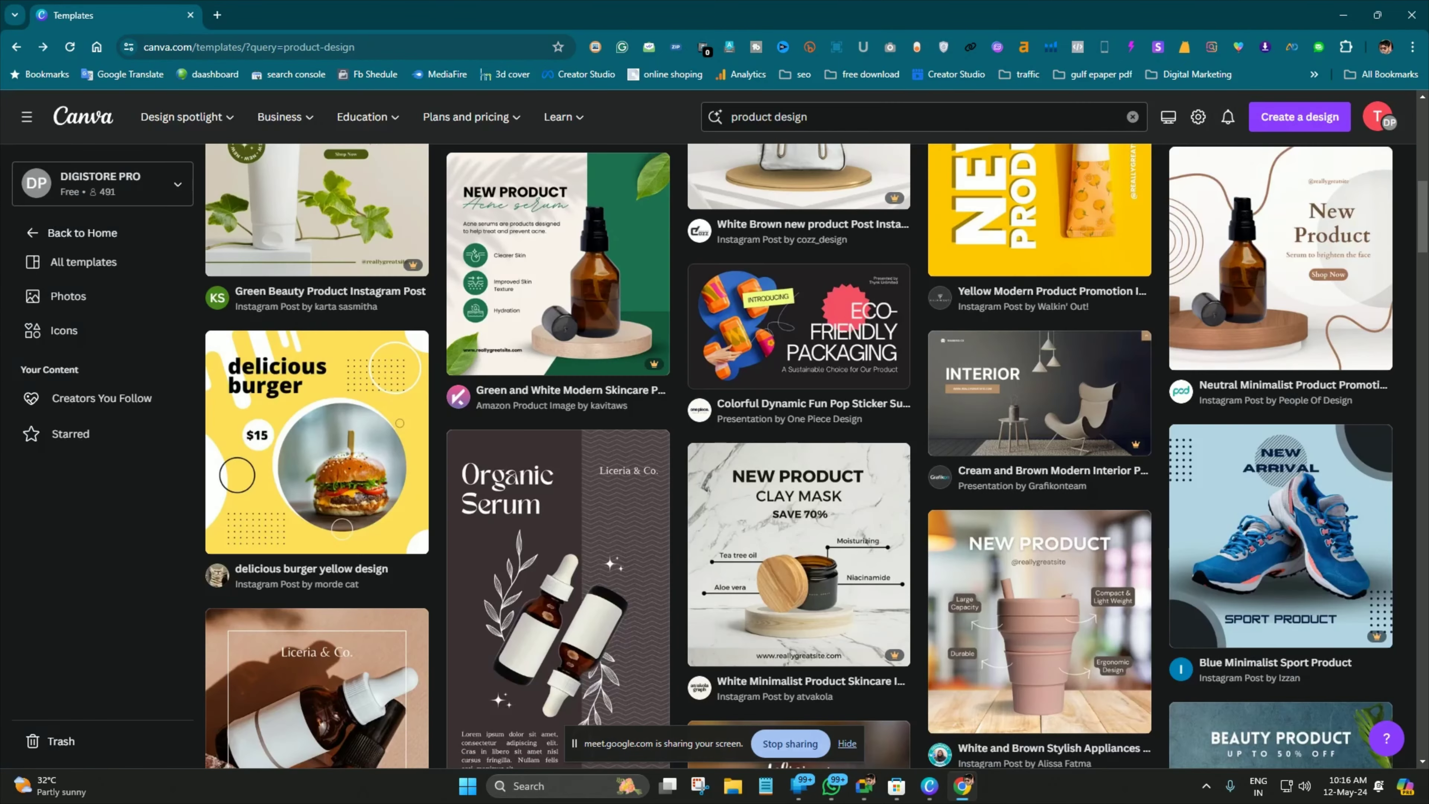
Switch to the SOCIAL MEDIA team and continue in the browser instead of the desktop app
scroll(1040, 394, "up", 3)
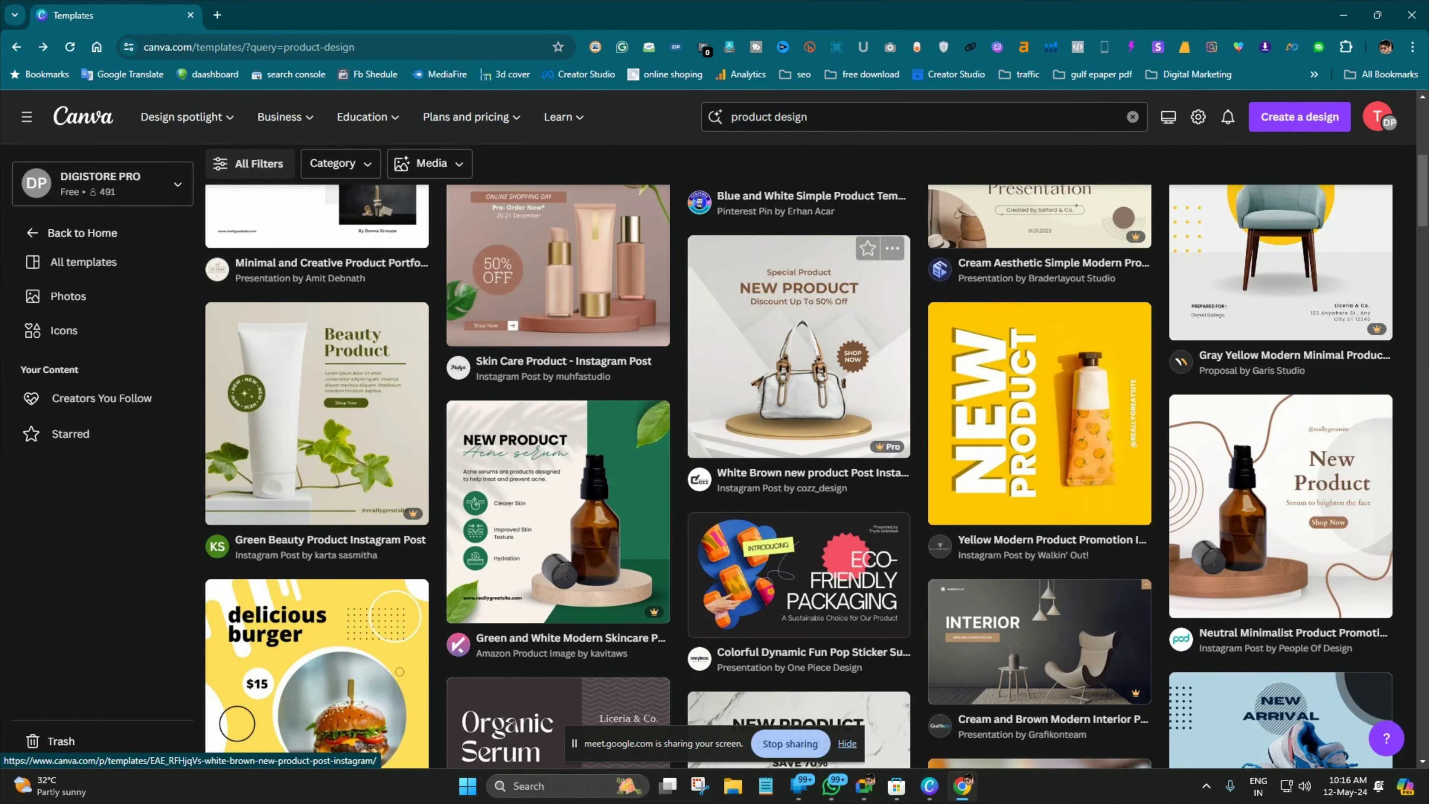
scroll(557, 507, "up", 6)
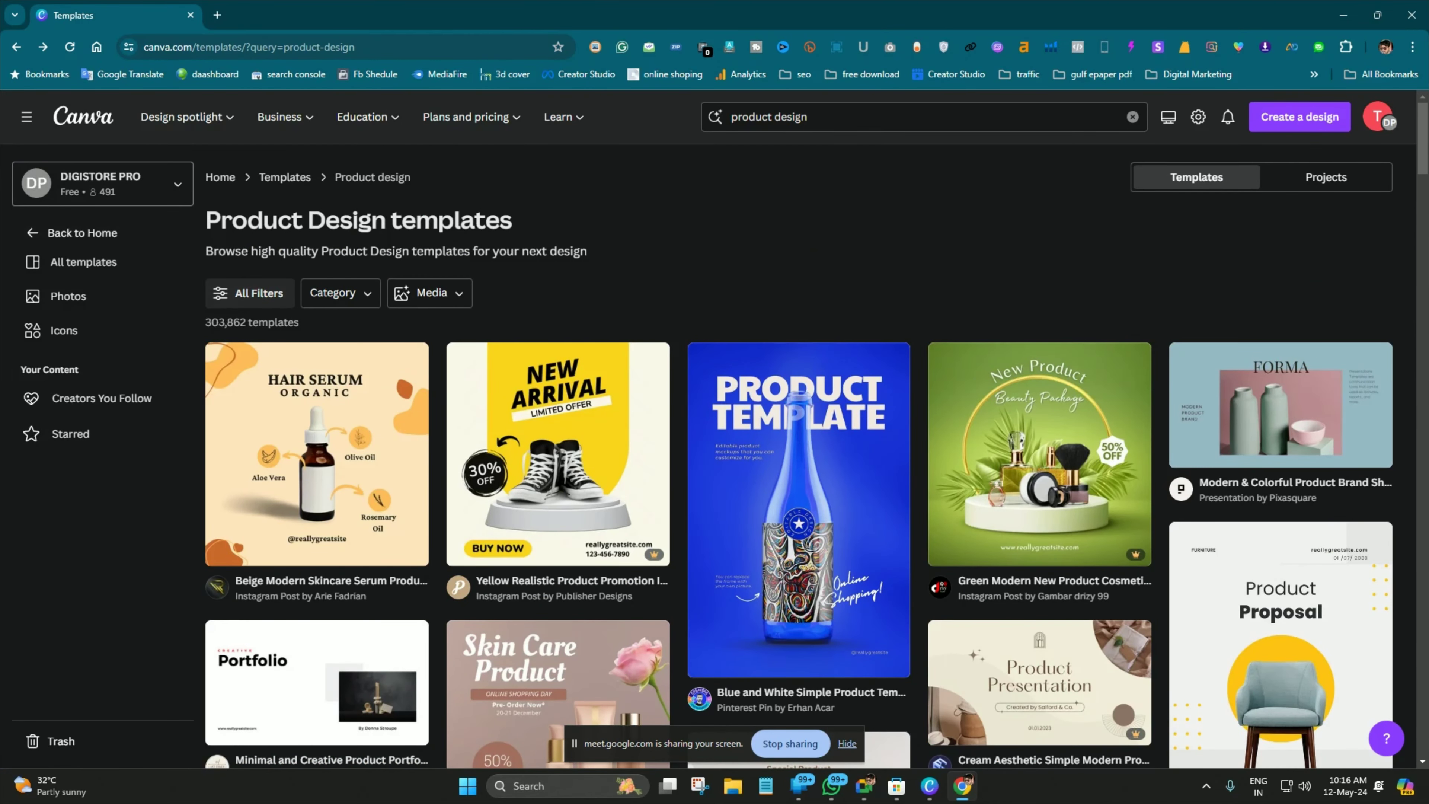
left_click(101, 183)
left_click(85, 314)
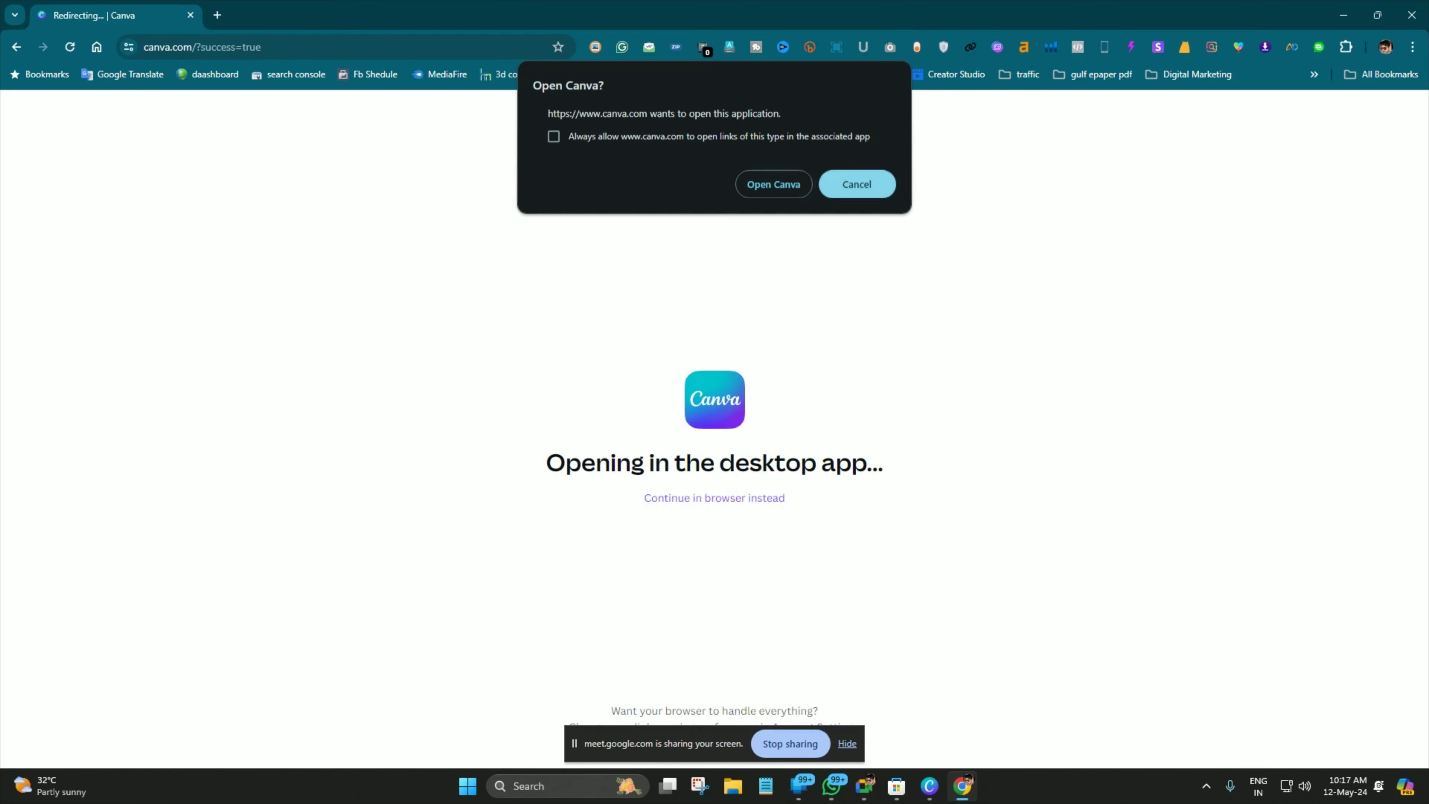
key("Escape")
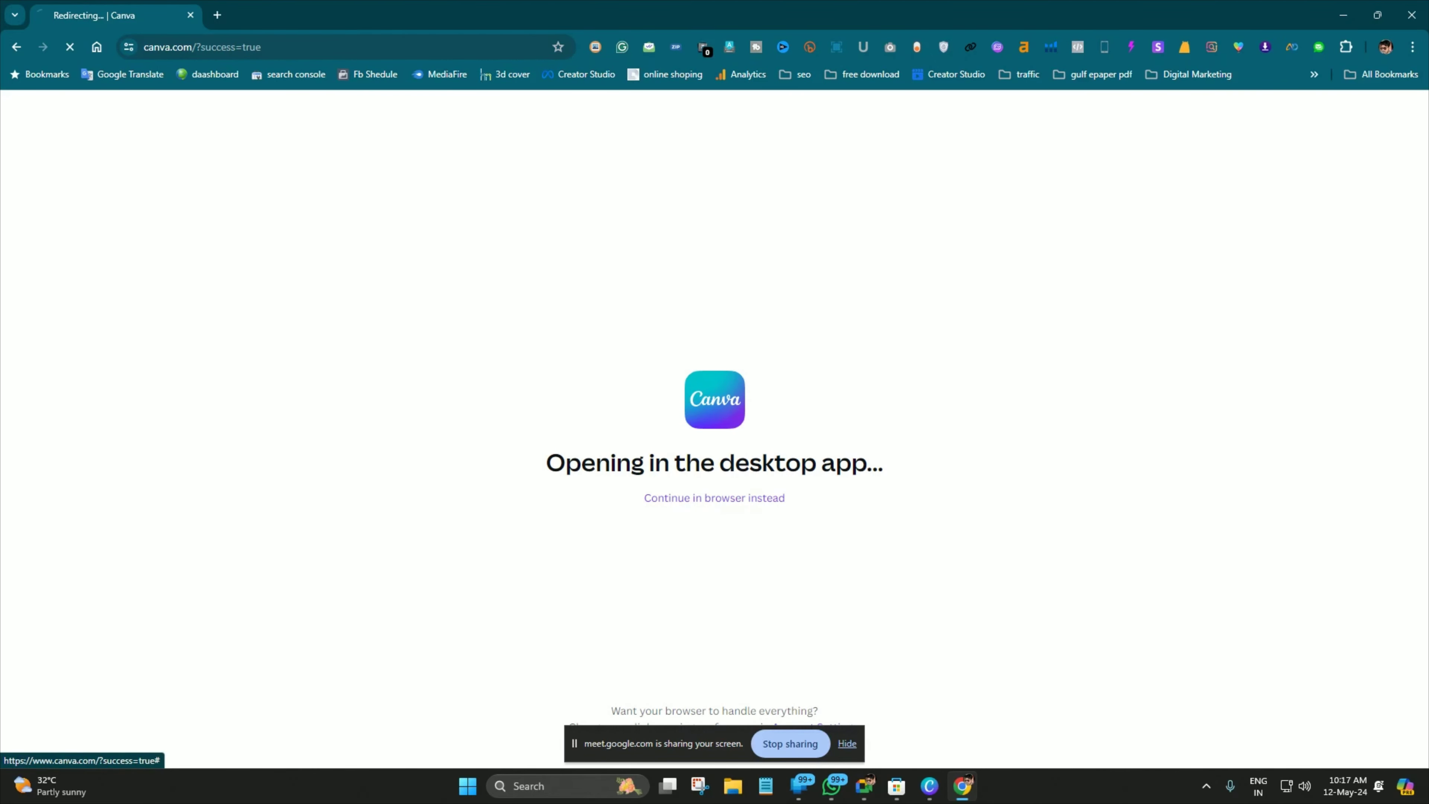
left_click(714, 498)
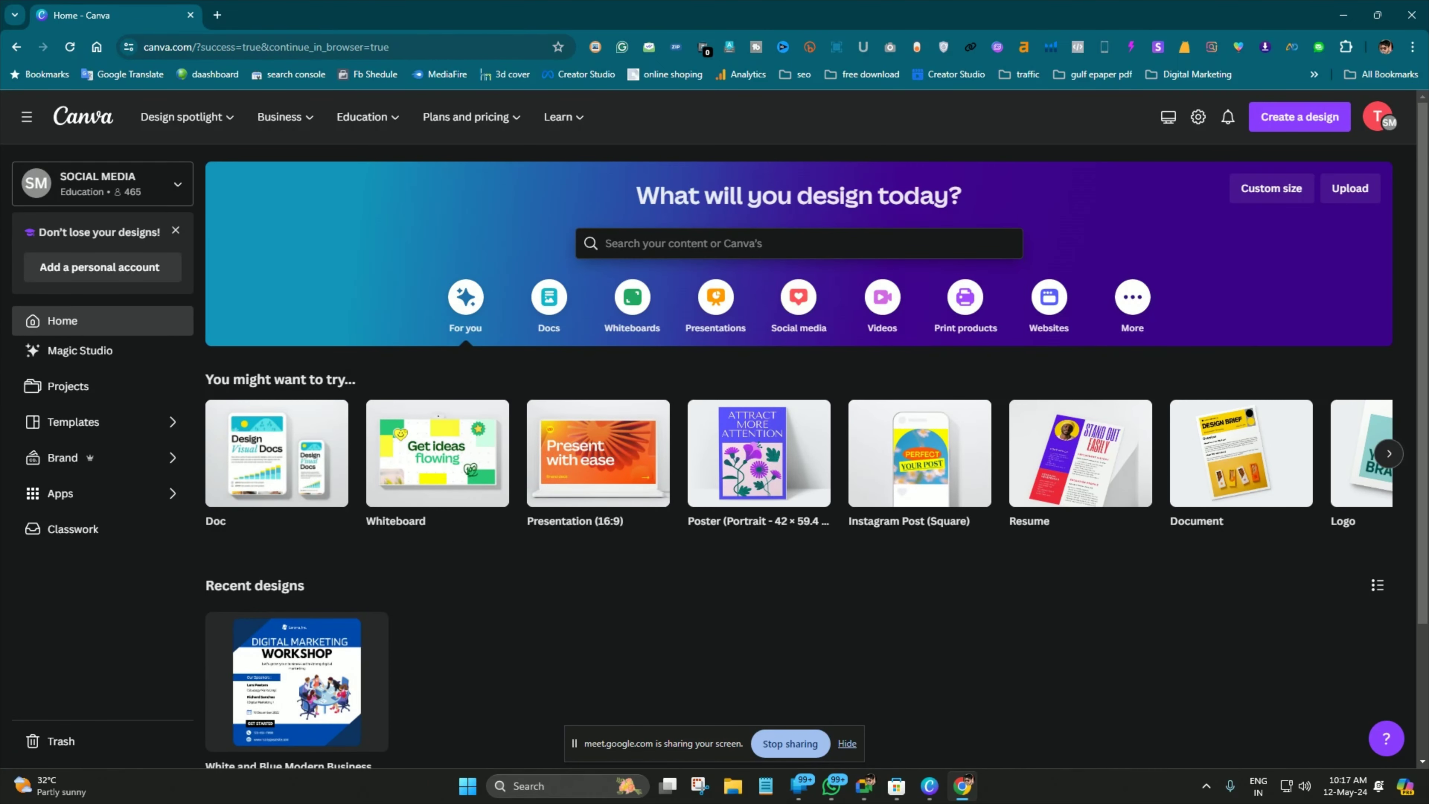
Search for "instagram" and open the Instagram Post (Square) template category
left_click(799, 243)
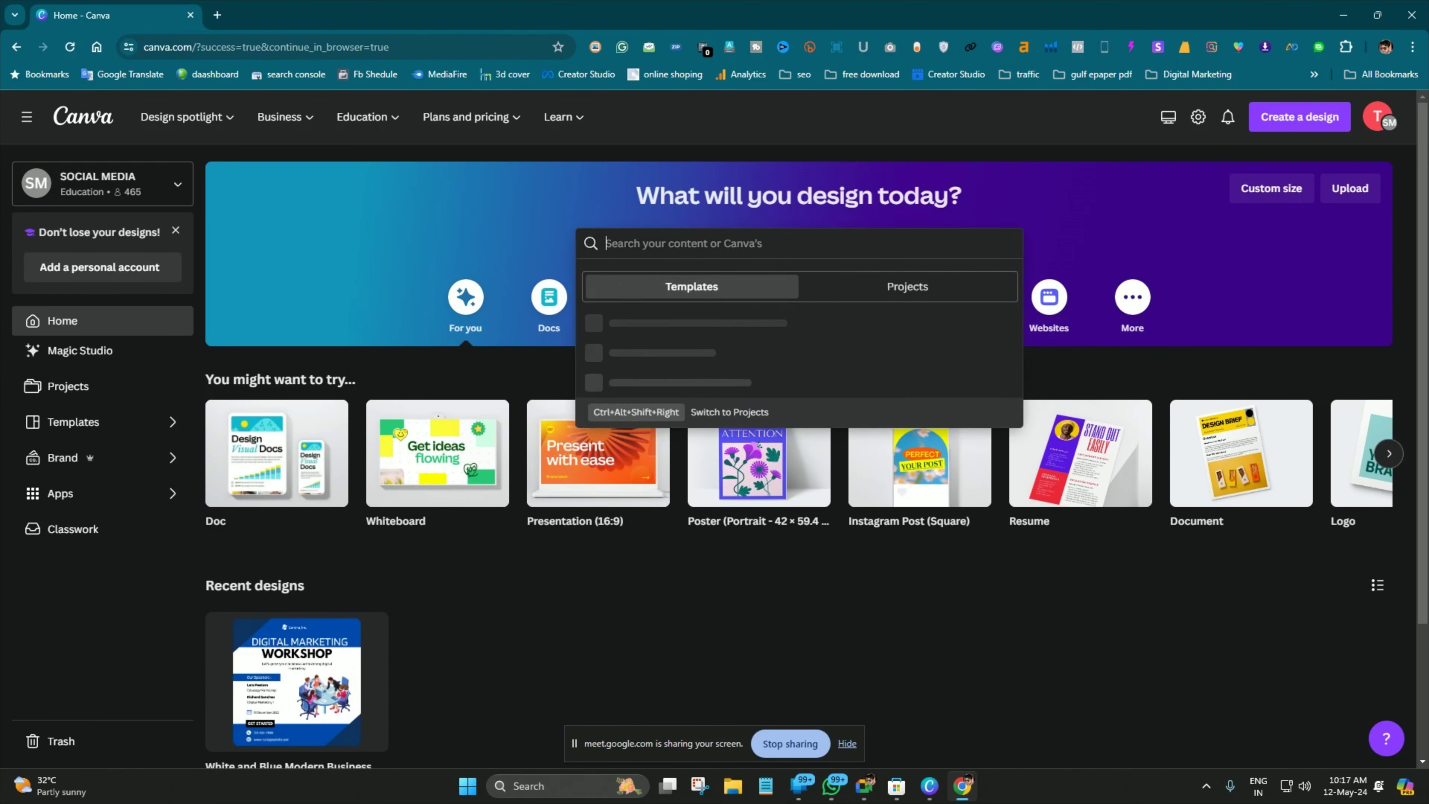
type("inst")
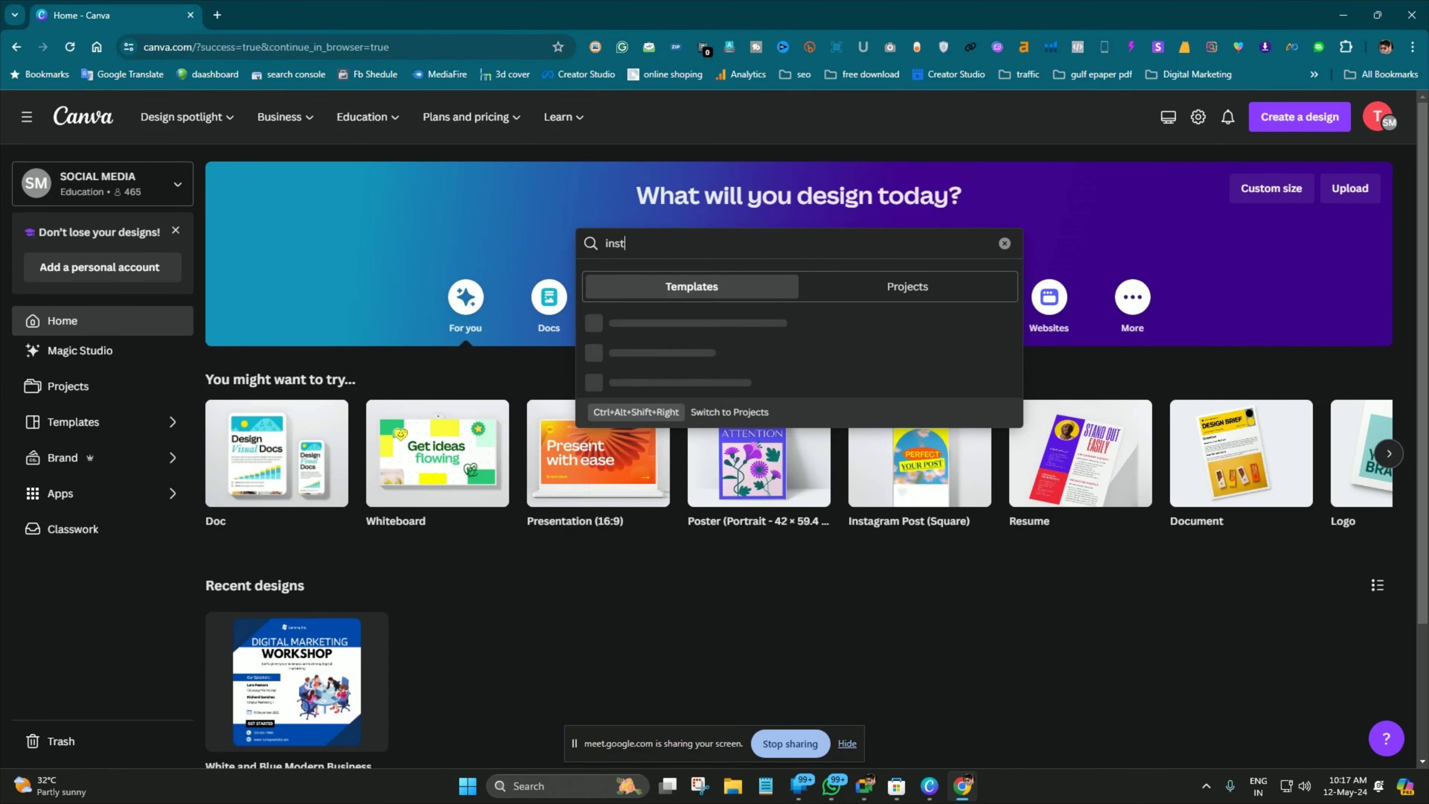
type("agram")
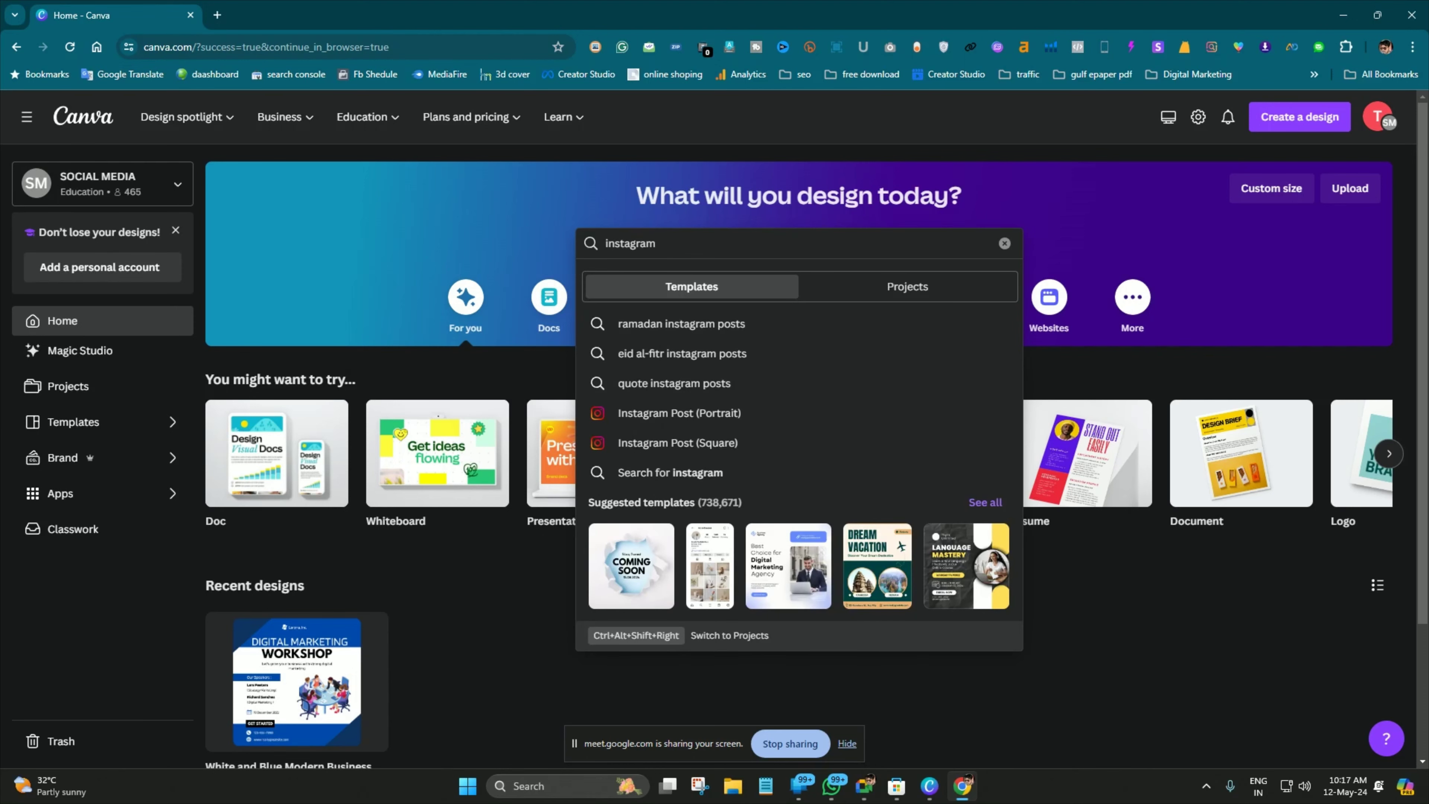
left_click(678, 442)
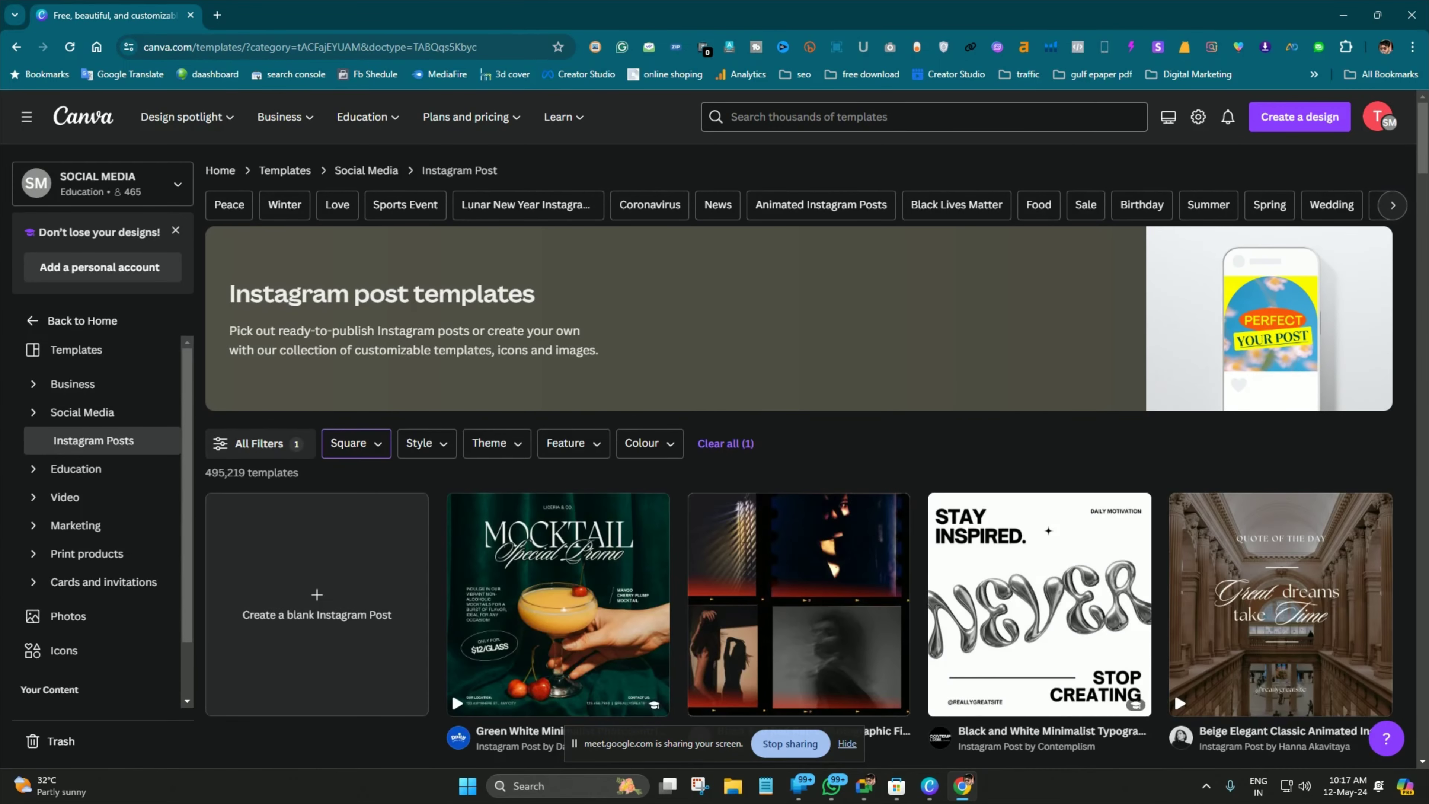
Search the templates for "product design" from the Instagram post page
left_click(808, 117)
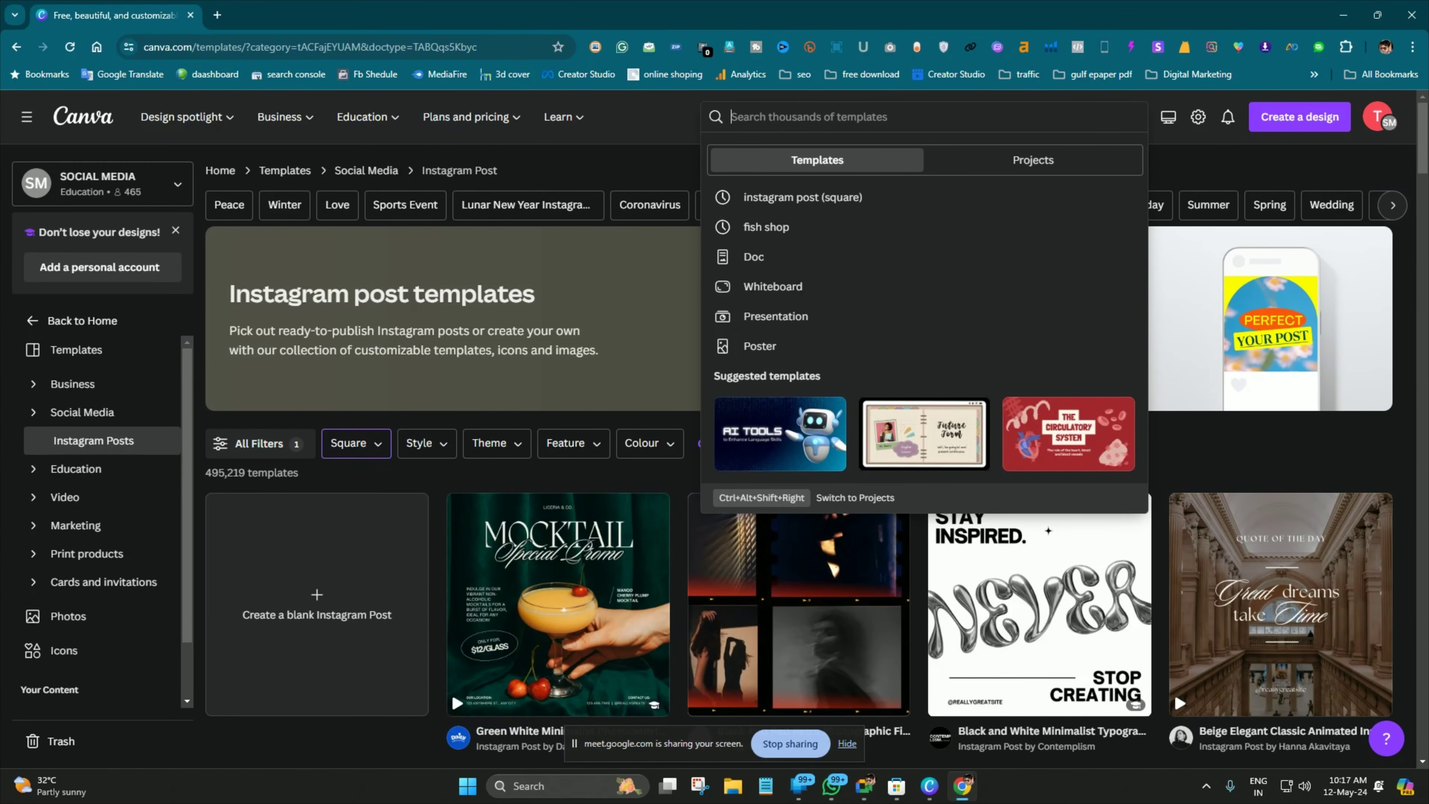
type("ord")
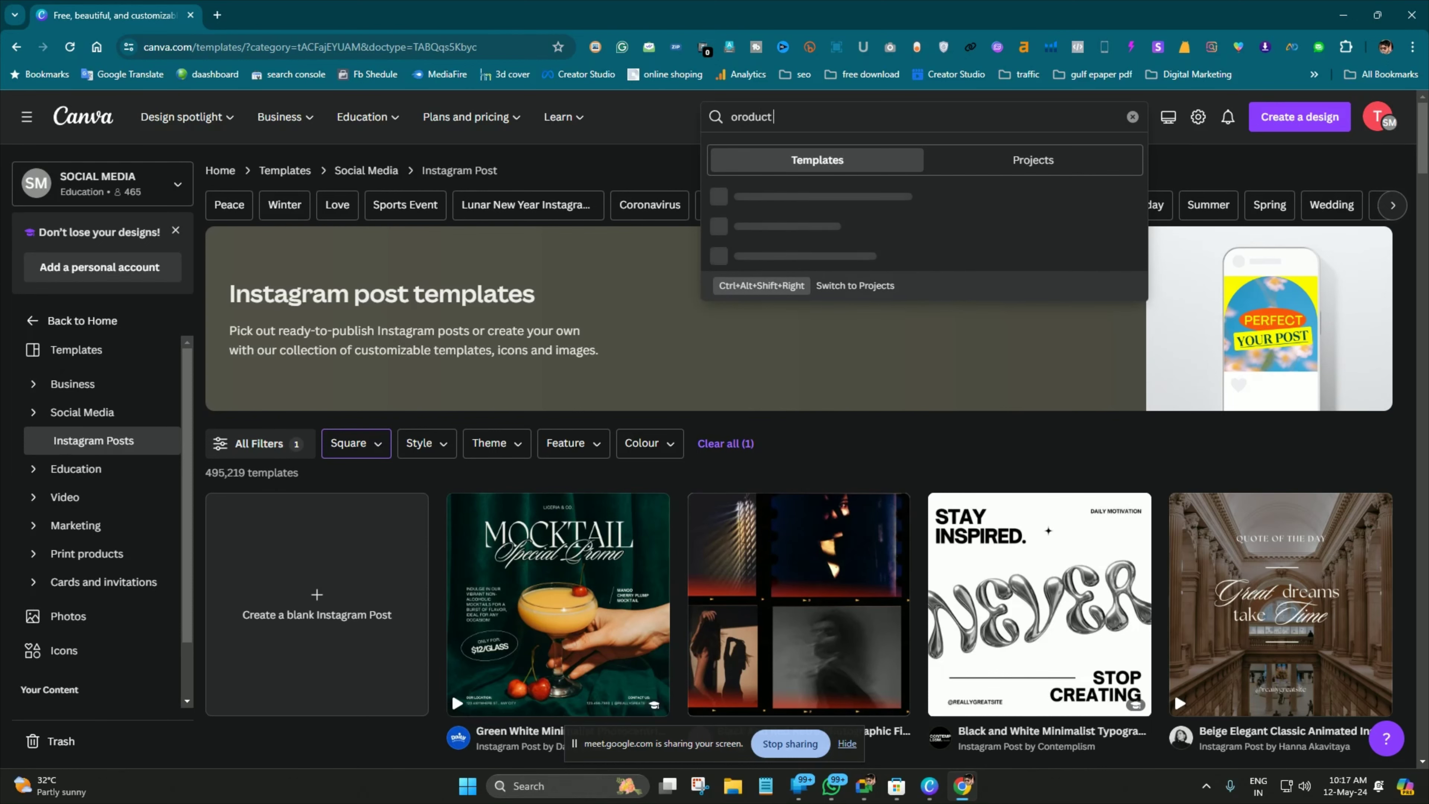
key("BackSpace")
key("BackSpace")
key("BackSpace")
key("BackSpace")
key("BackSpace")
key("BackSpace")
key("BackSpace")
key("BackSpace")
type("product design")
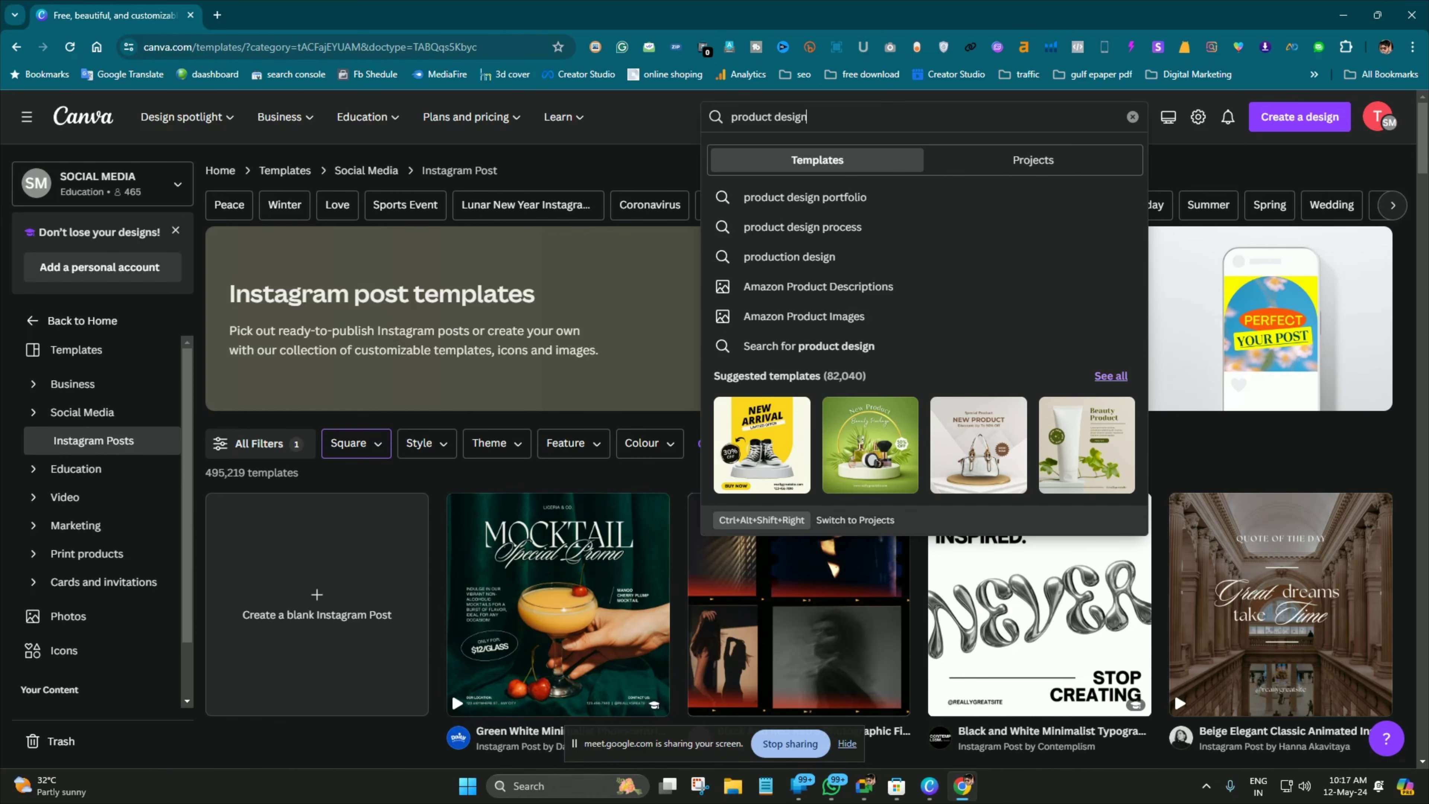
key("Return")
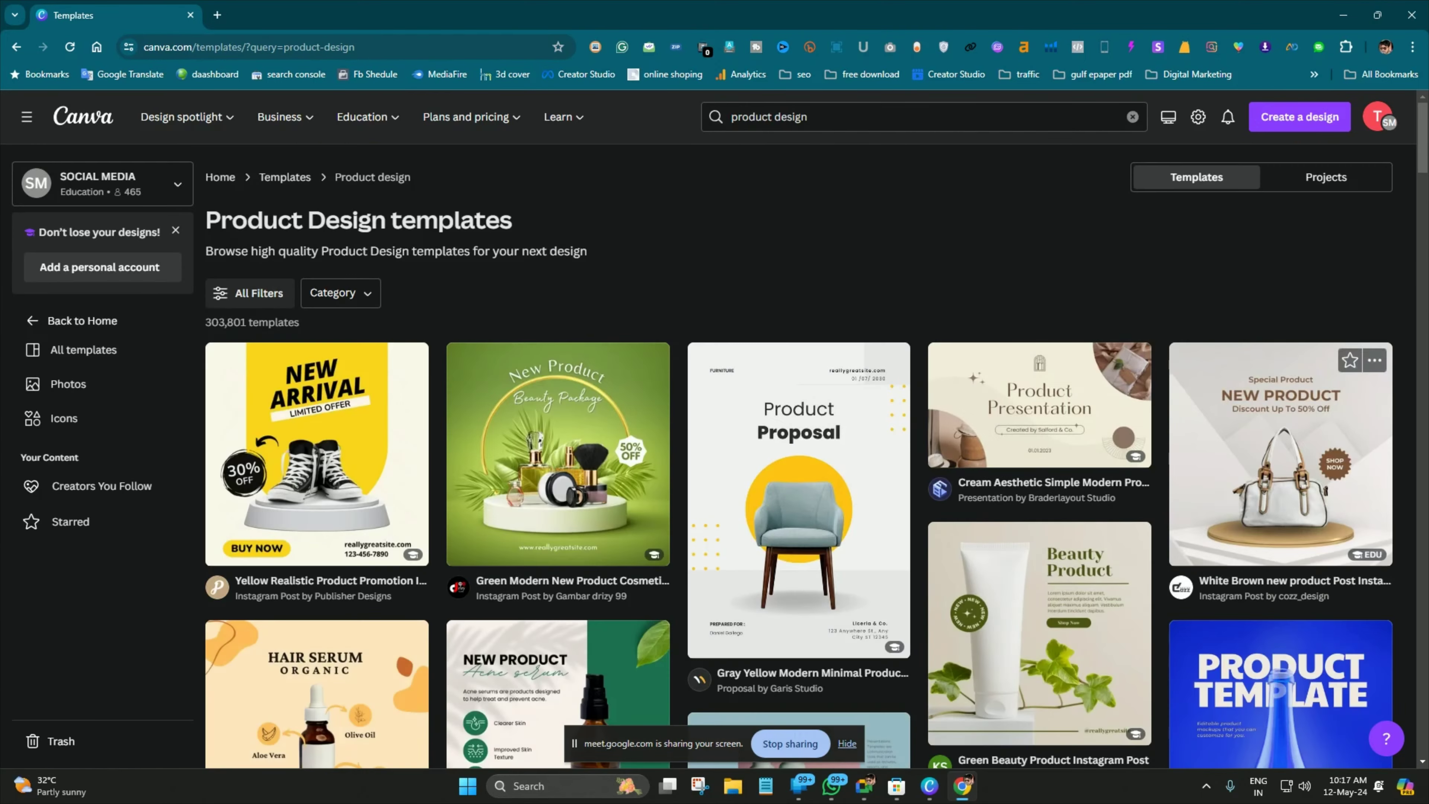
Look through the product design templates offered to the SOCIAL MEDIA team for a suitable design
scroll(1281, 338, "down", 8)
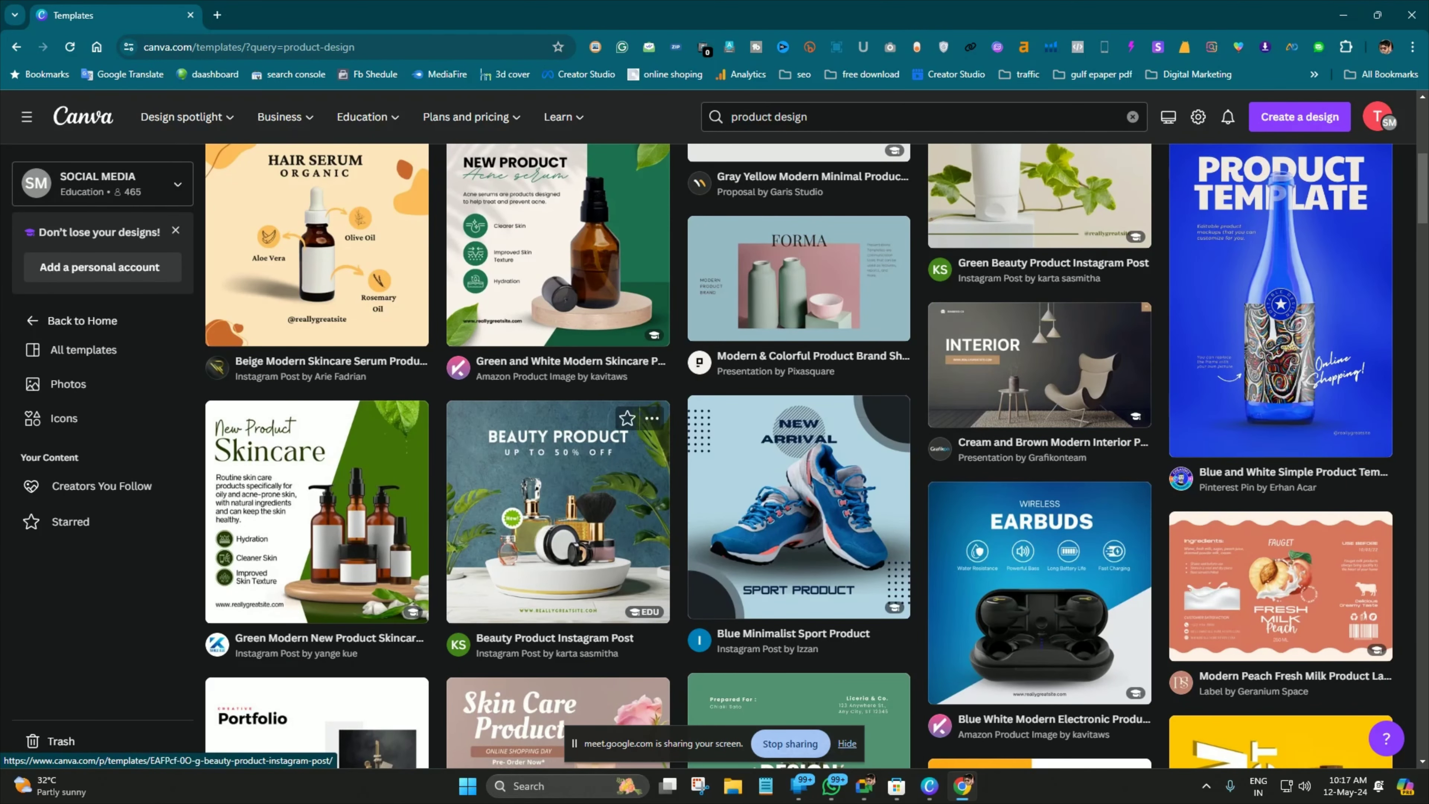
scroll(816, 456, "down", 4)
scroll(799, 564, "down", 8)
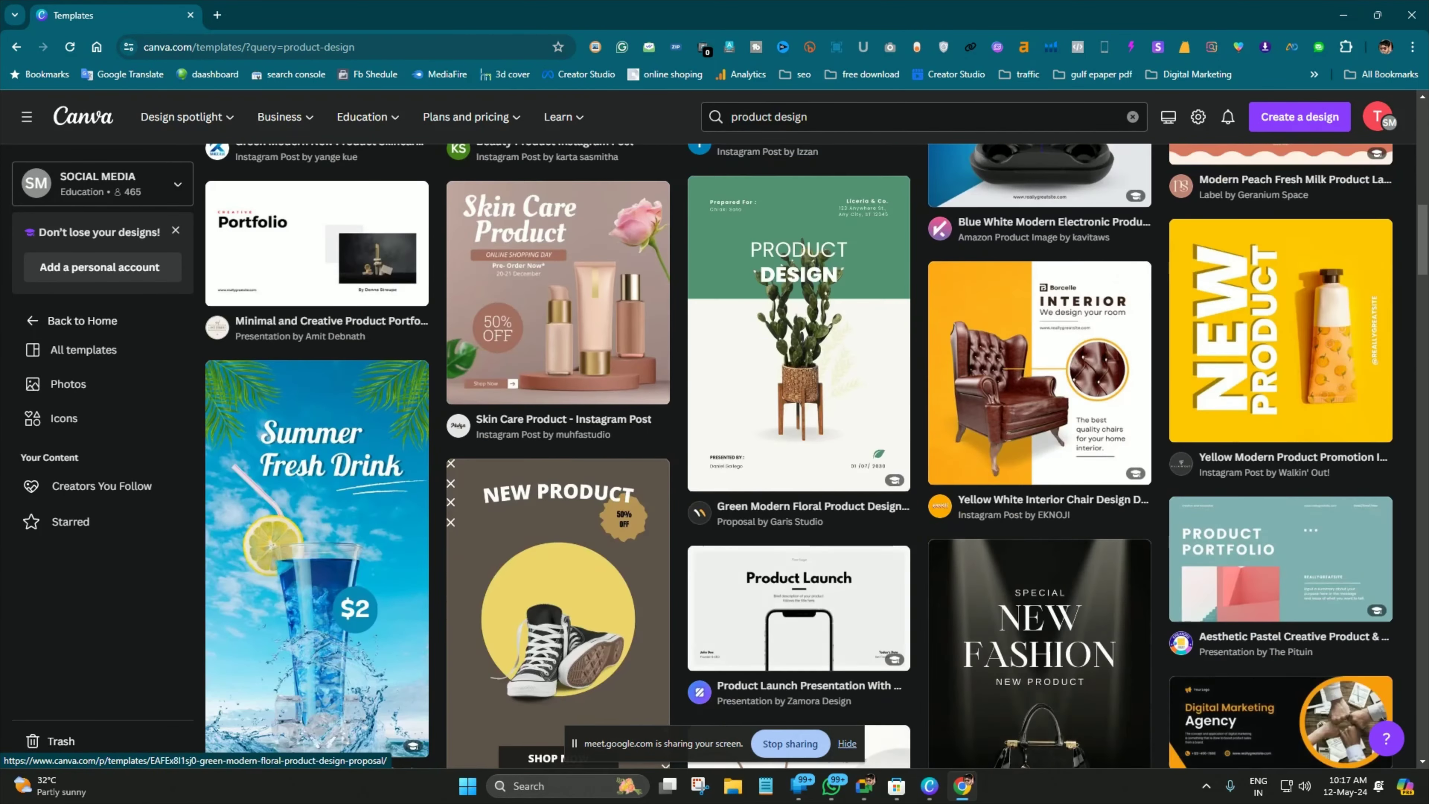
scroll(799, 563, "down", 5)
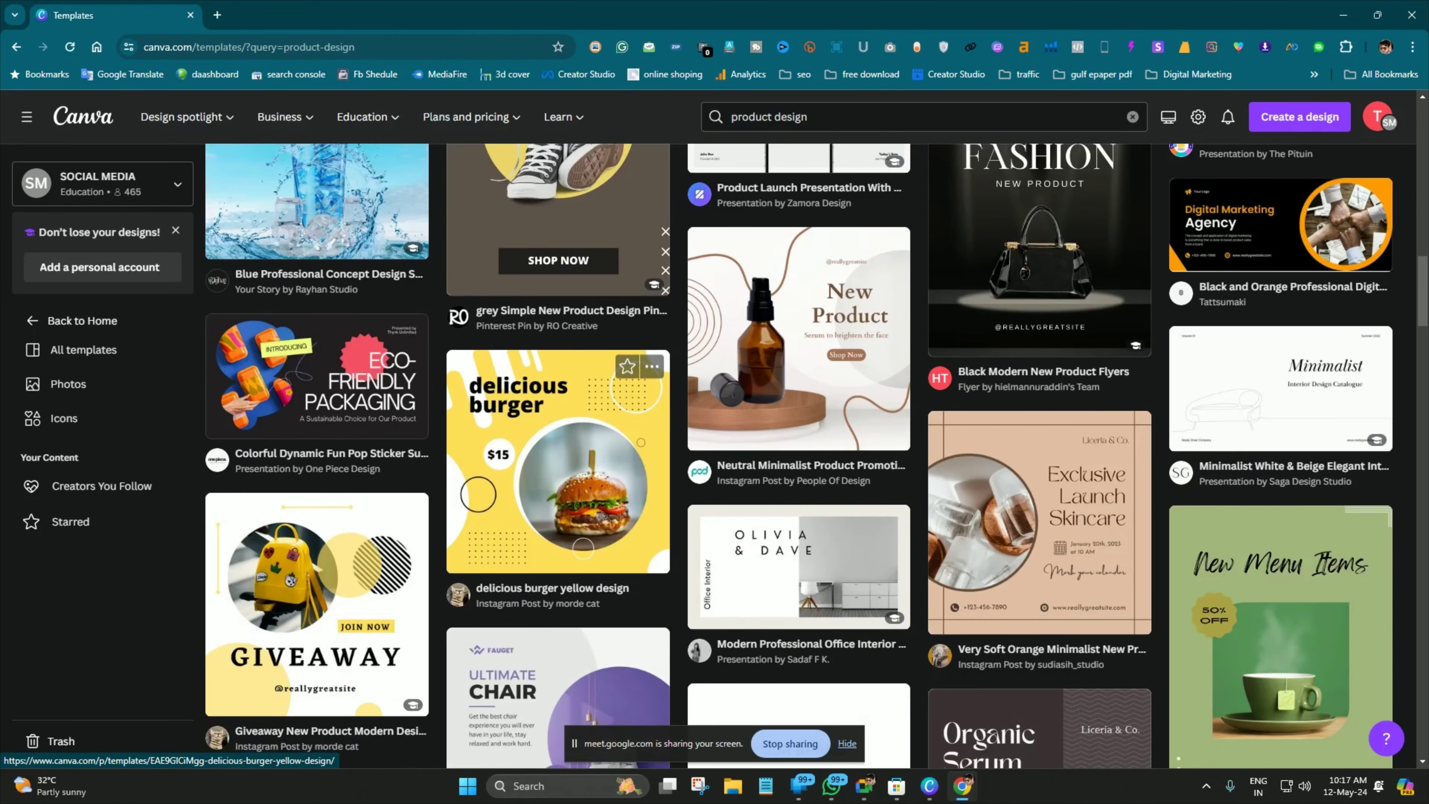
scroll(799, 479, "down", 18)
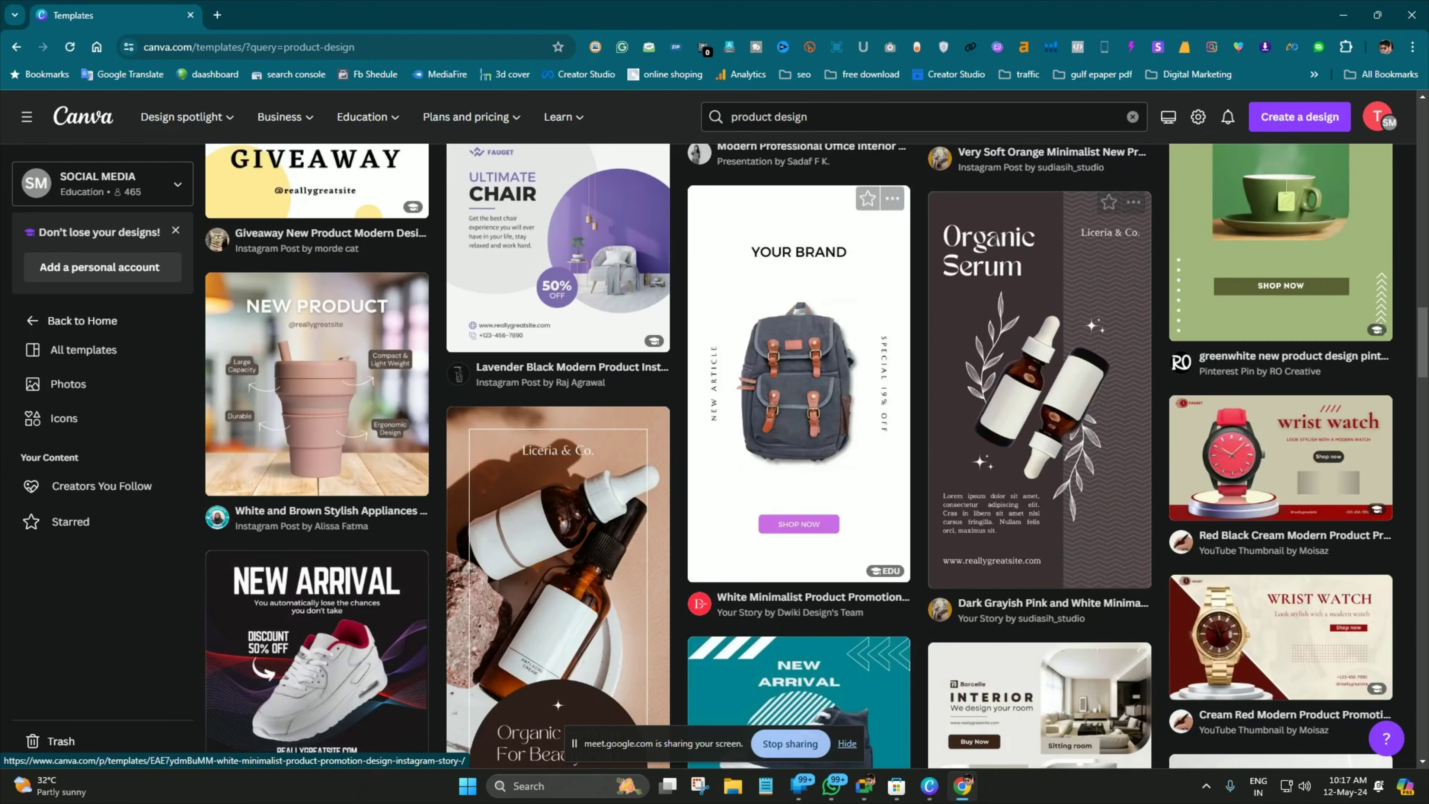
scroll(799, 479, "down", 4)
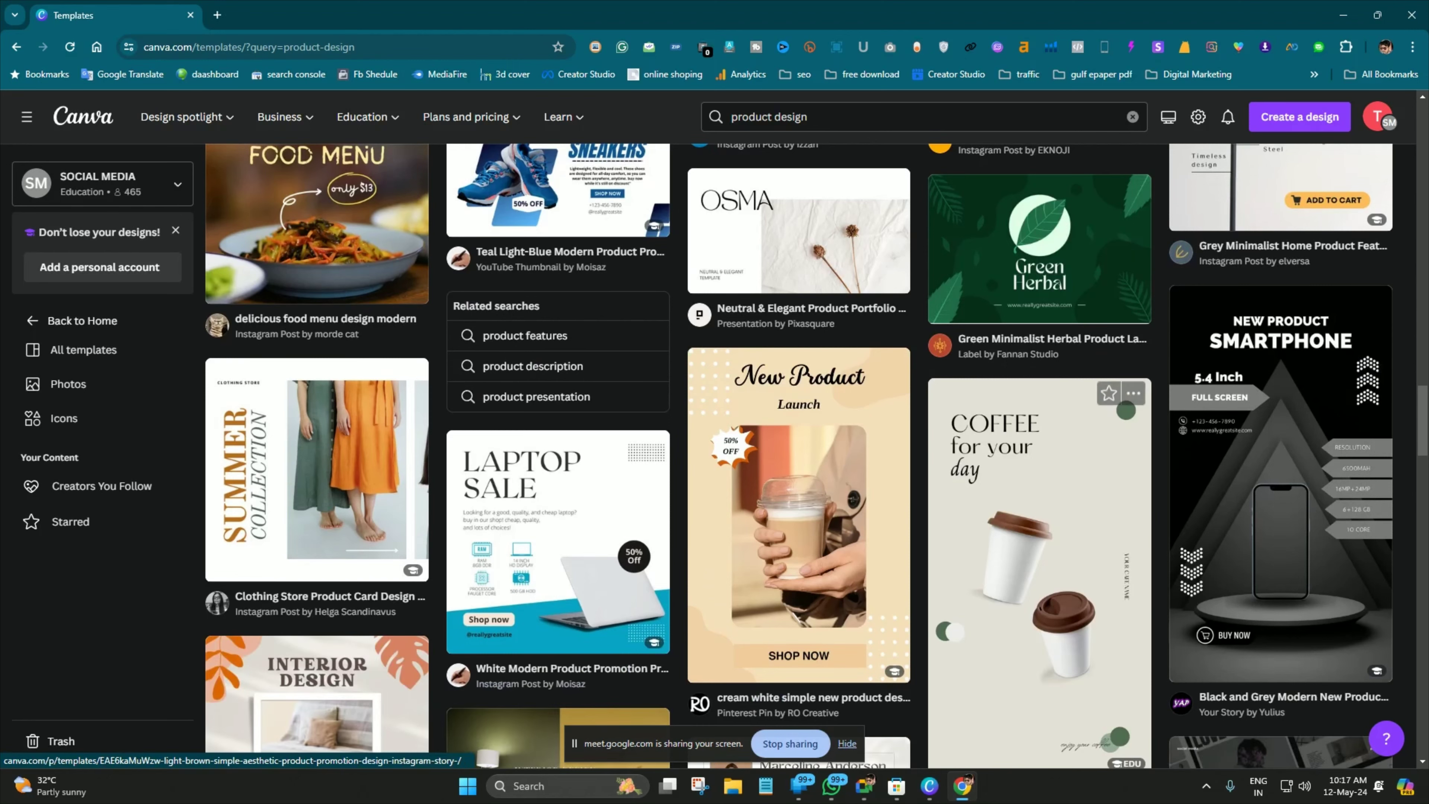
Replace the product design search with a template search for "noodles"
scroll(800, 479, "up", 4)
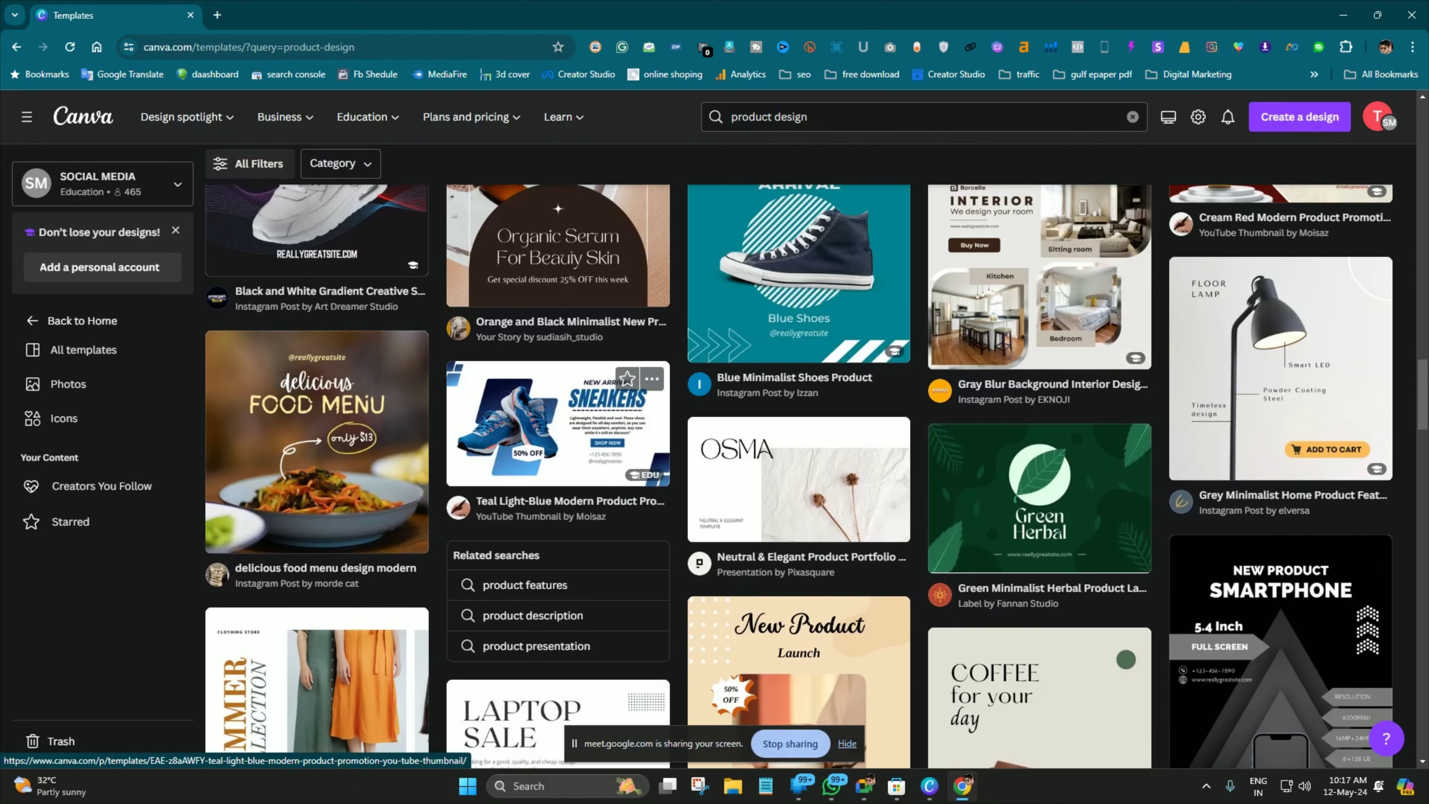
scroll(799, 478, "up", 15)
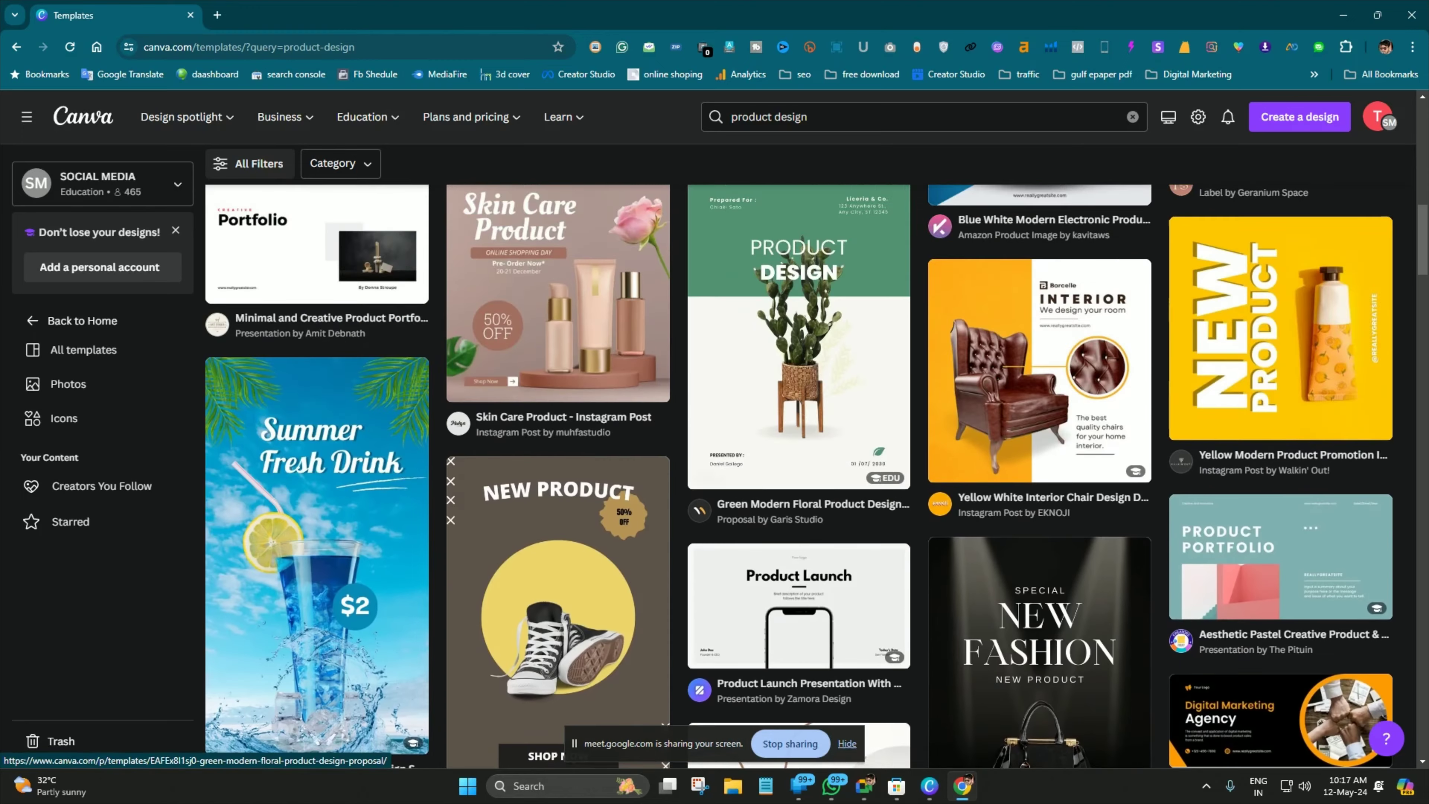
left_click(813, 117)
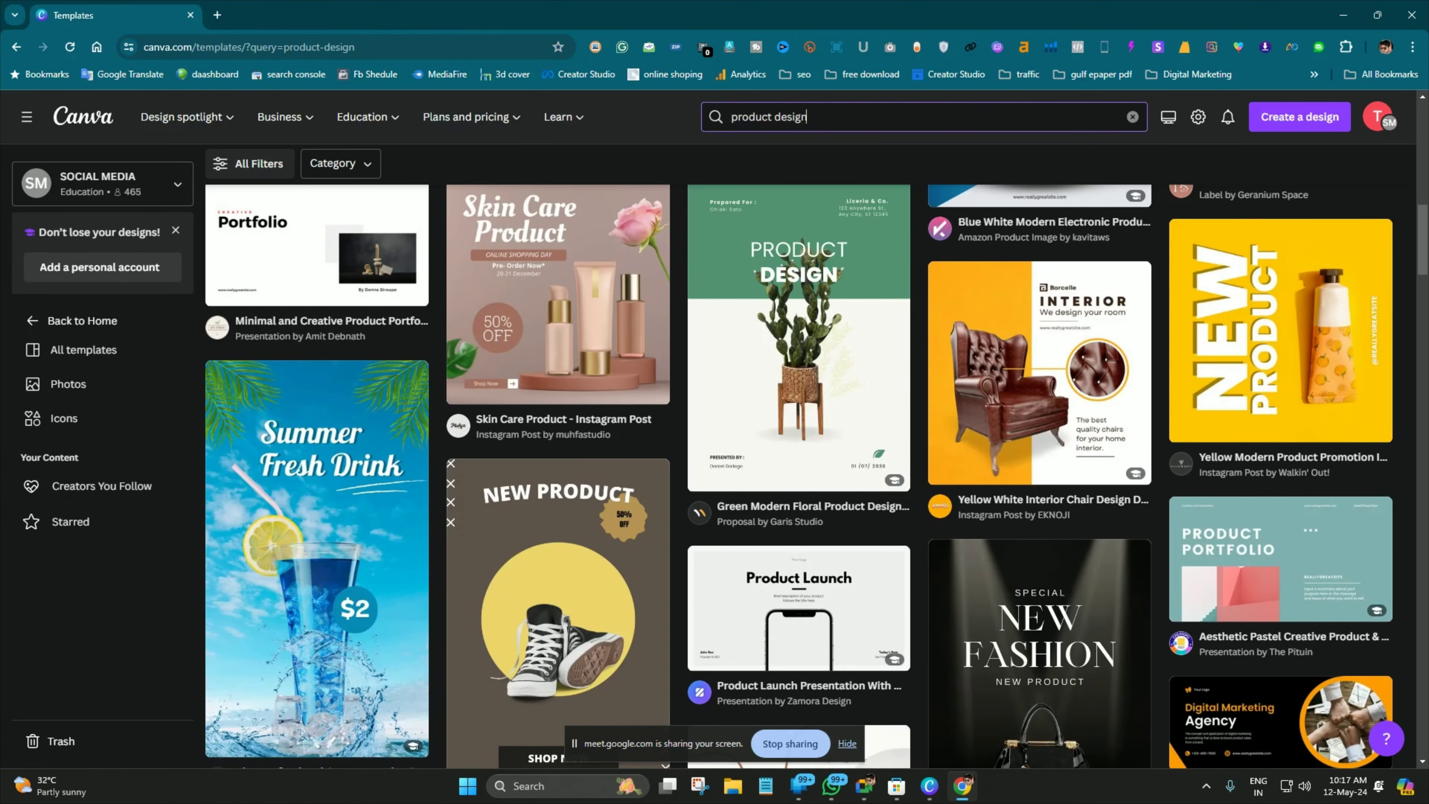
key("ctrl+a")
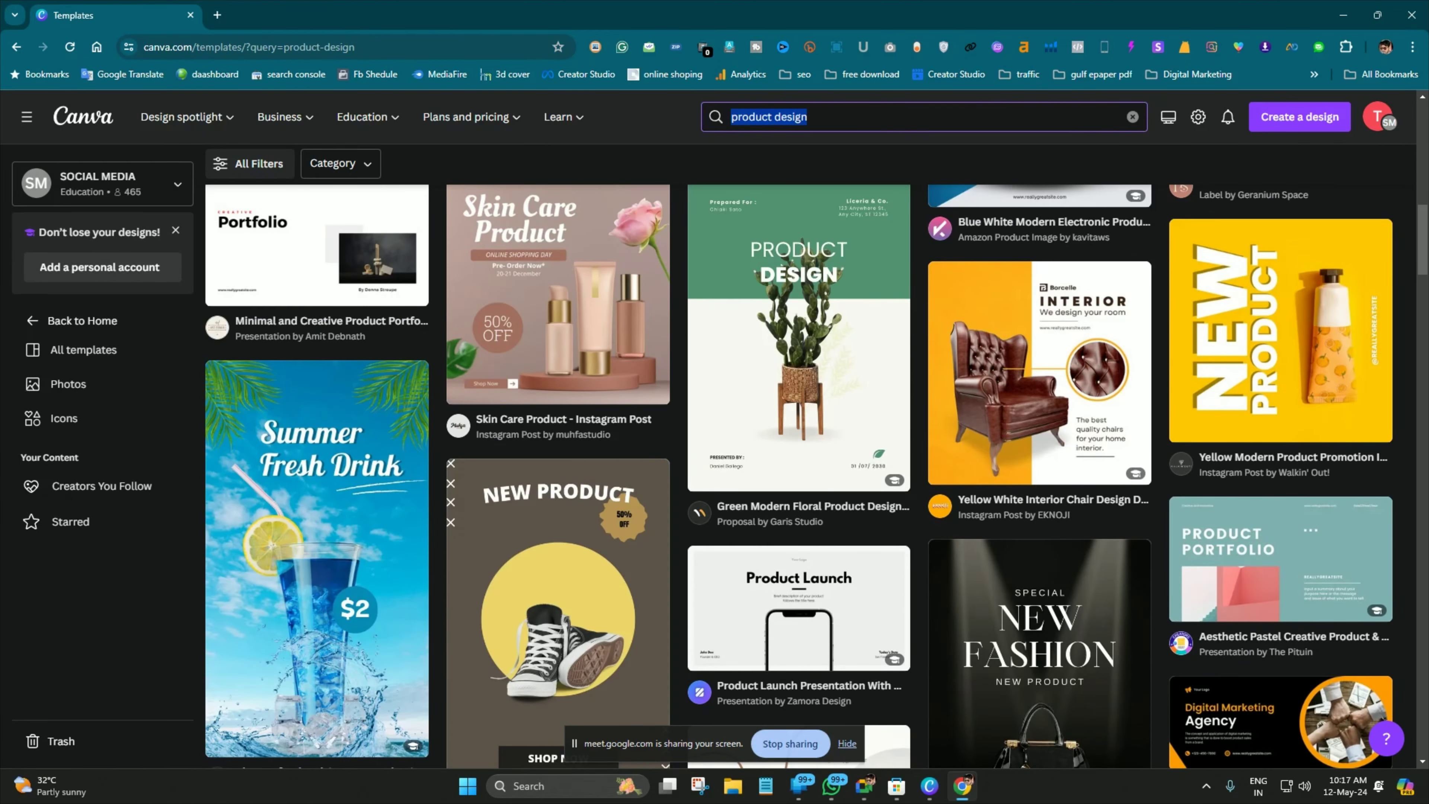
type("noo")
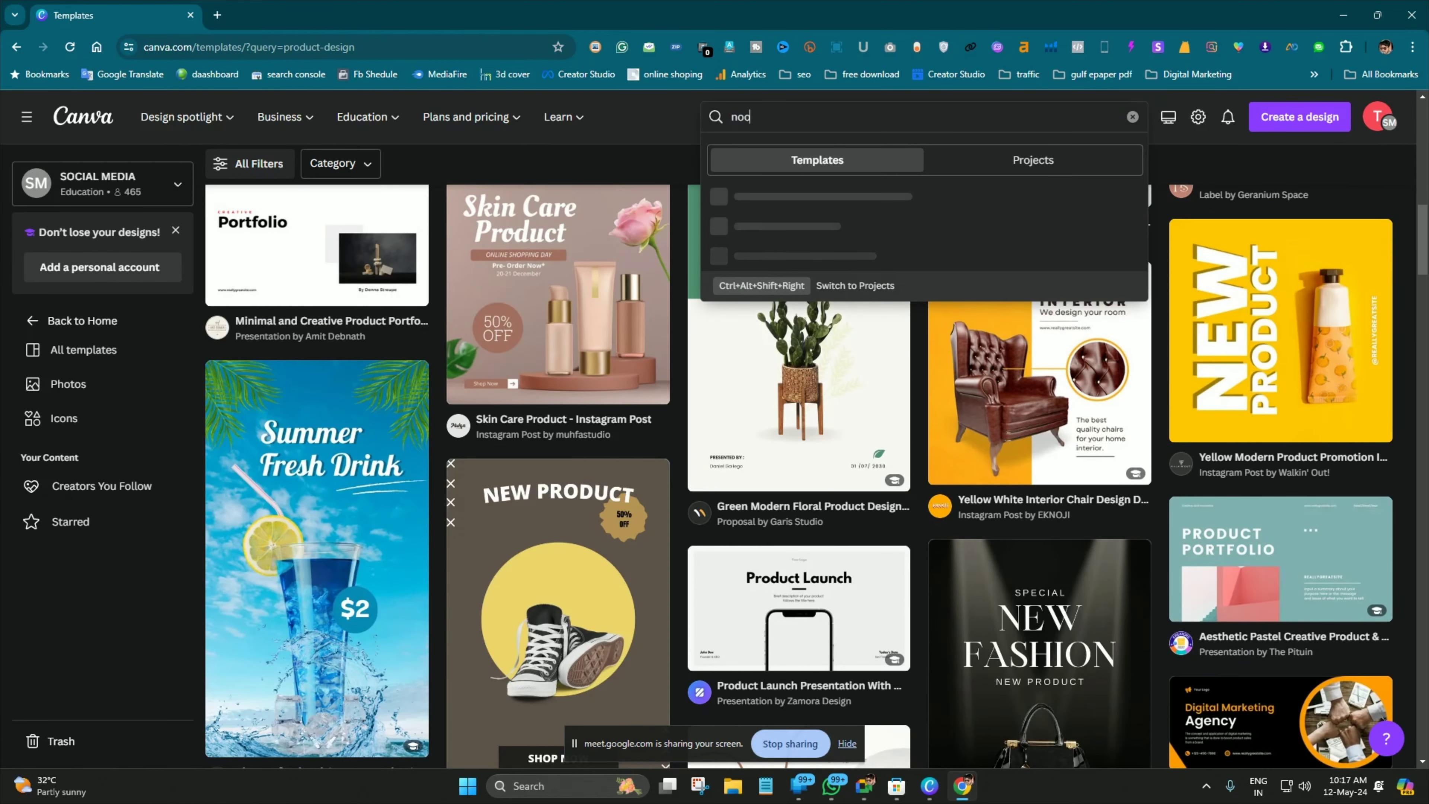
type("dles")
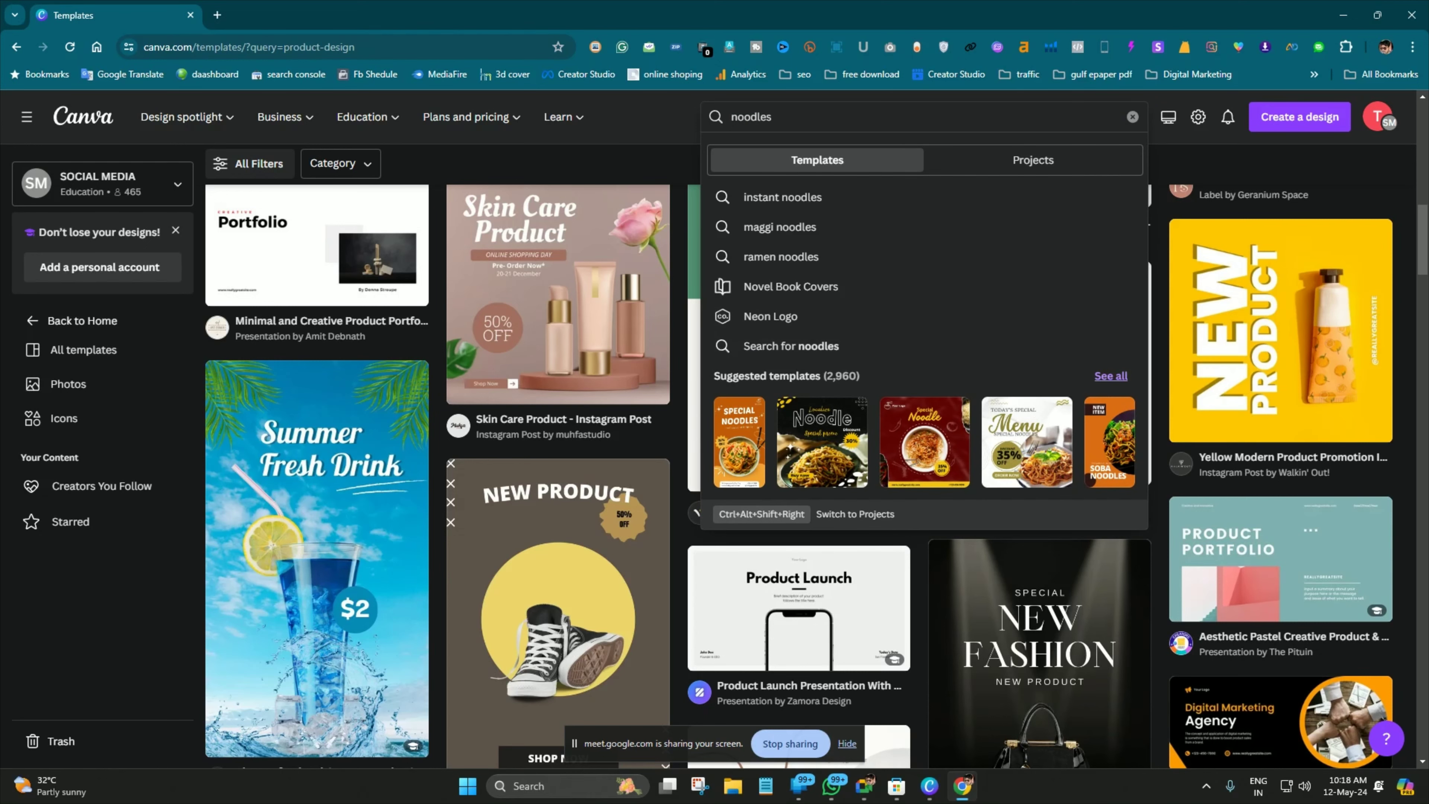
key("Return")
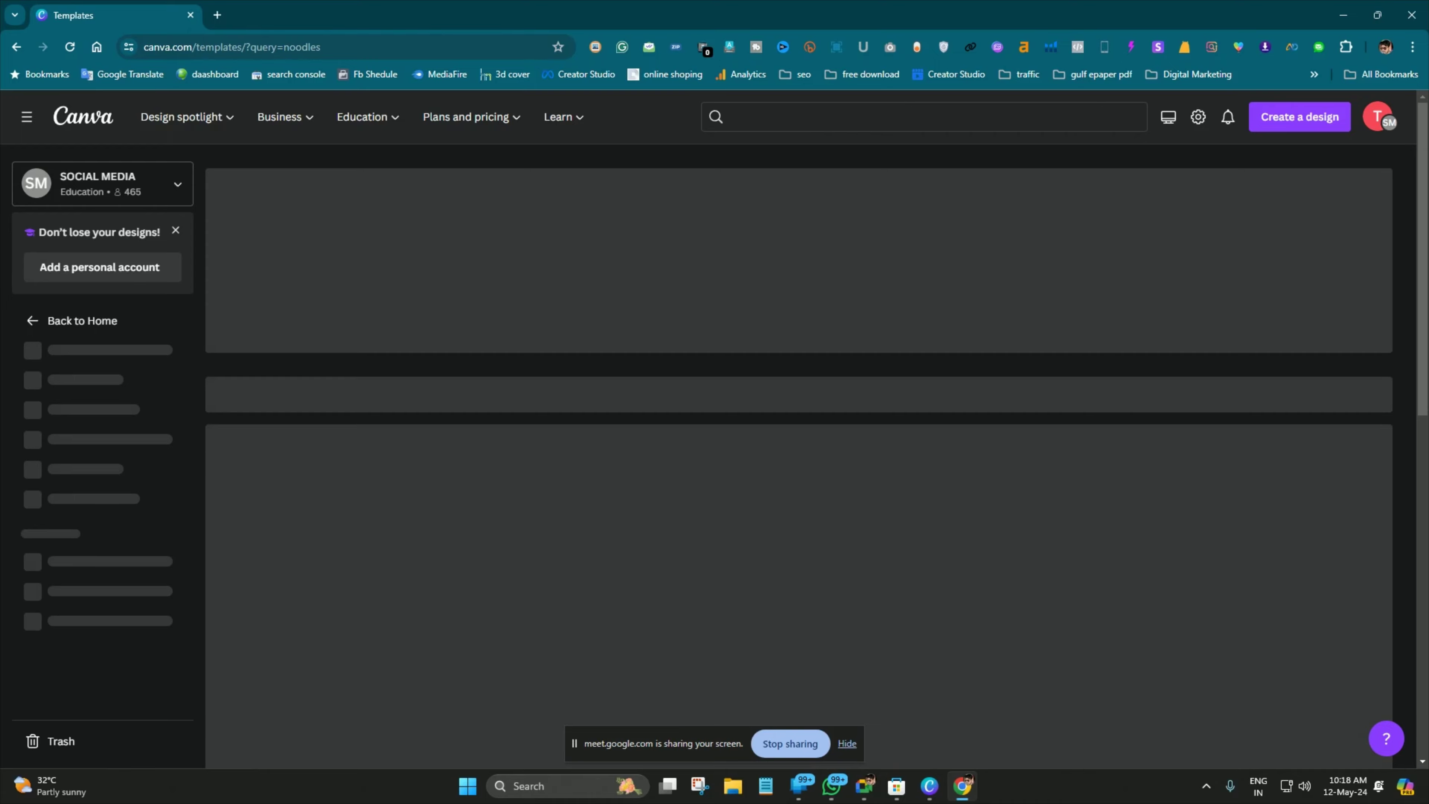
Look through the noodles templates, comparing the layouts, colours and formats of the food promotion designs for a suitable one
scroll(1040, 395, "down", 8)
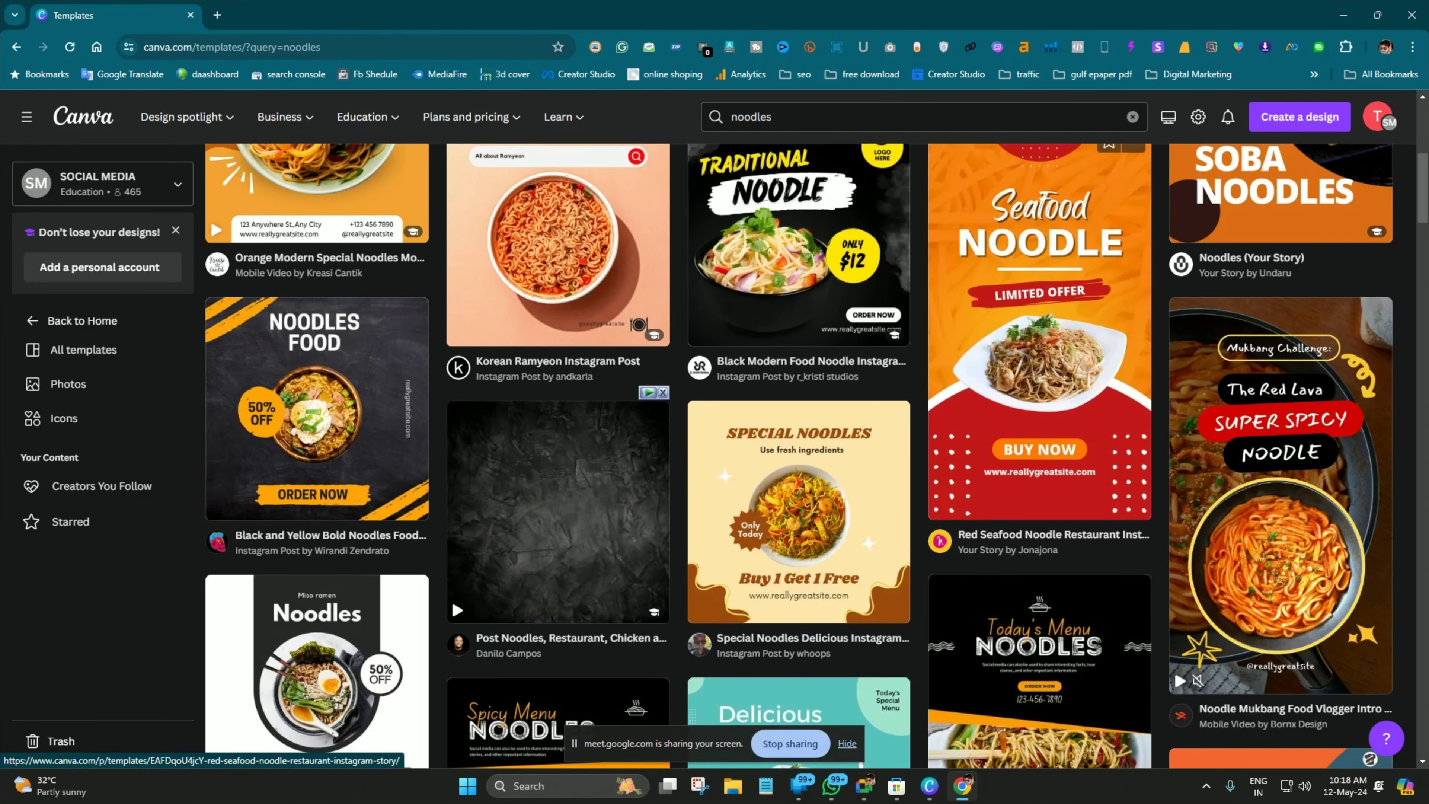
scroll(1040, 394, "down", 4)
scroll(1040, 395, "up", 12)
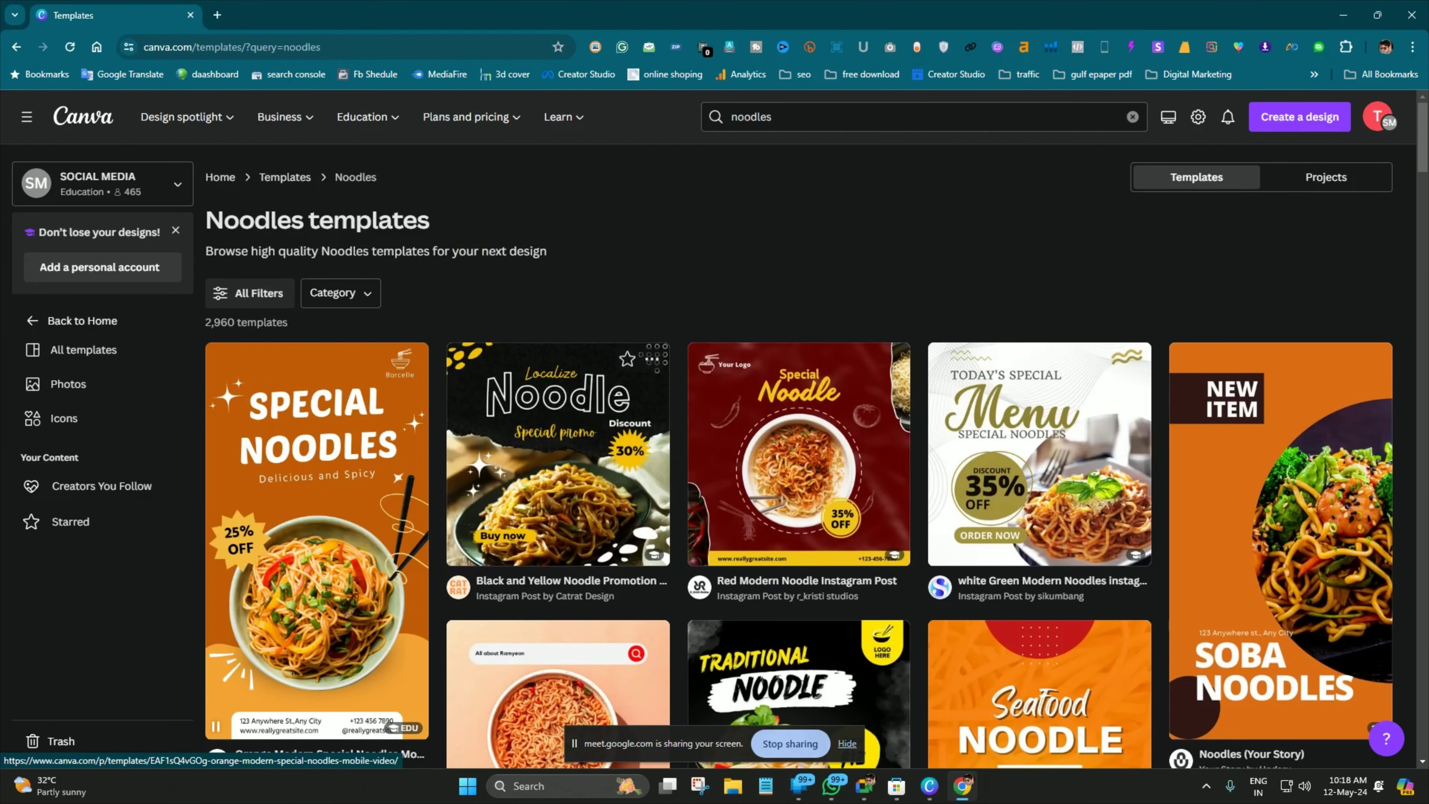
scroll(317, 450, "down", 4)
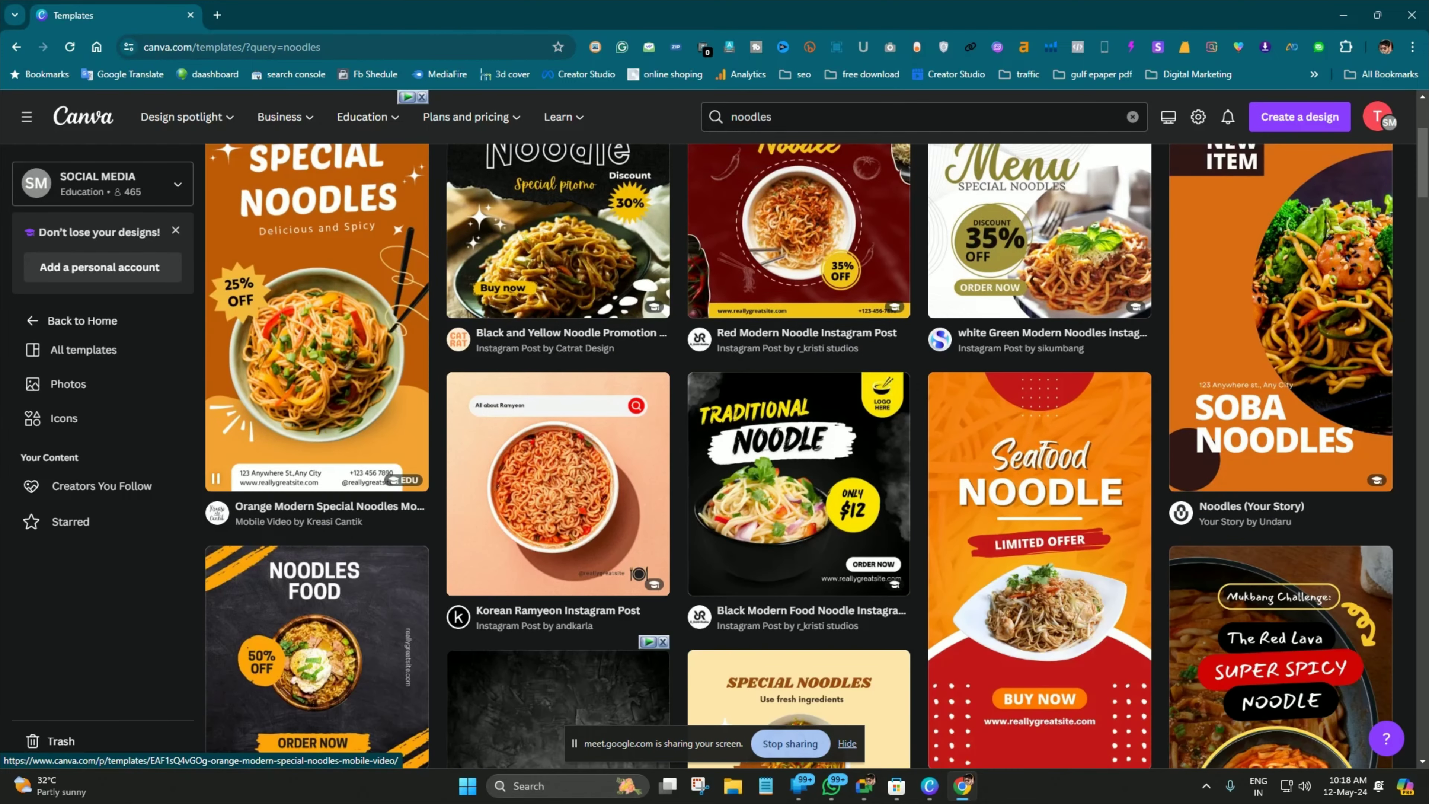
scroll(317, 451, "up", 4)
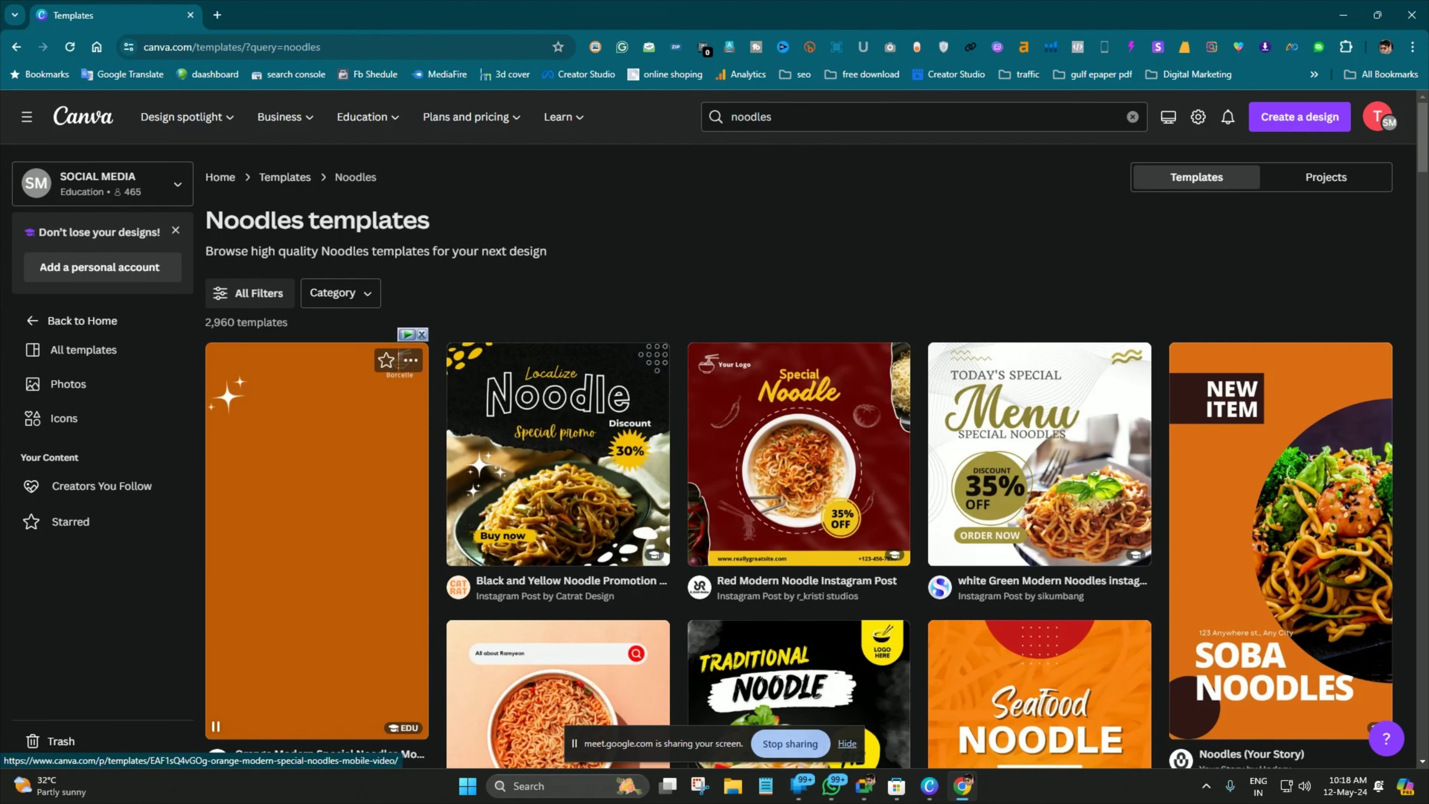
scroll(557, 541, "down", 12)
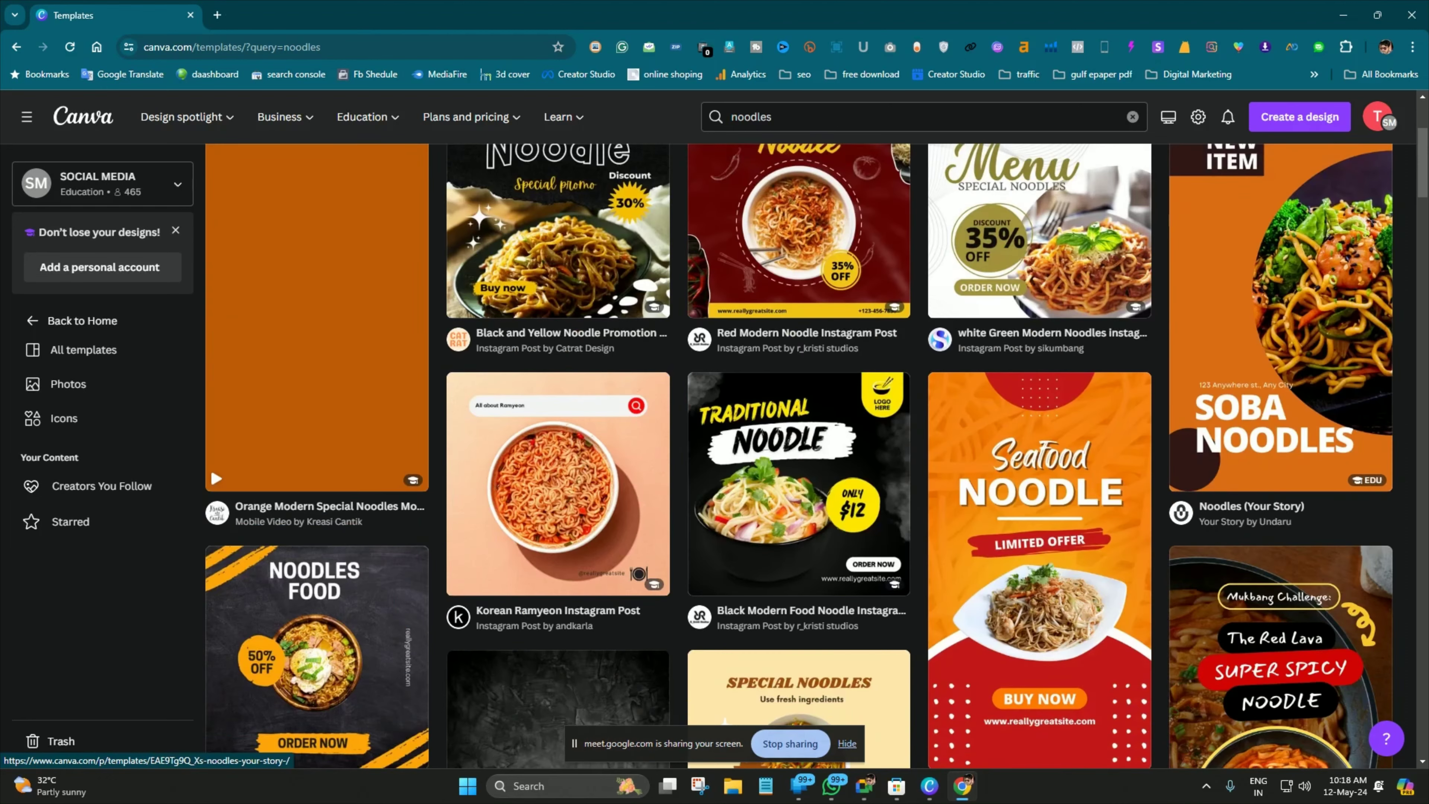
scroll(558, 540, "up", 12)
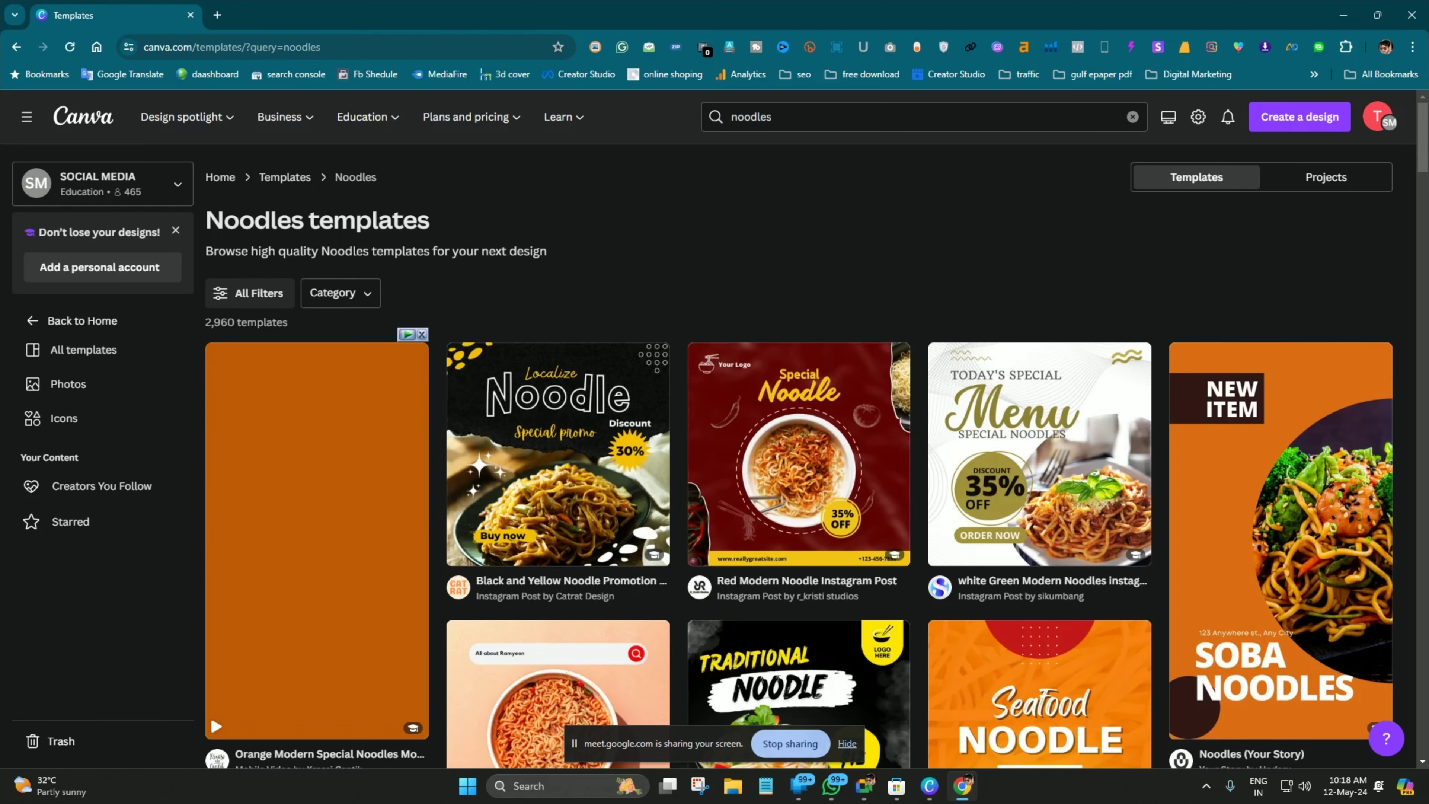
scroll(211, 469, "down", 4)
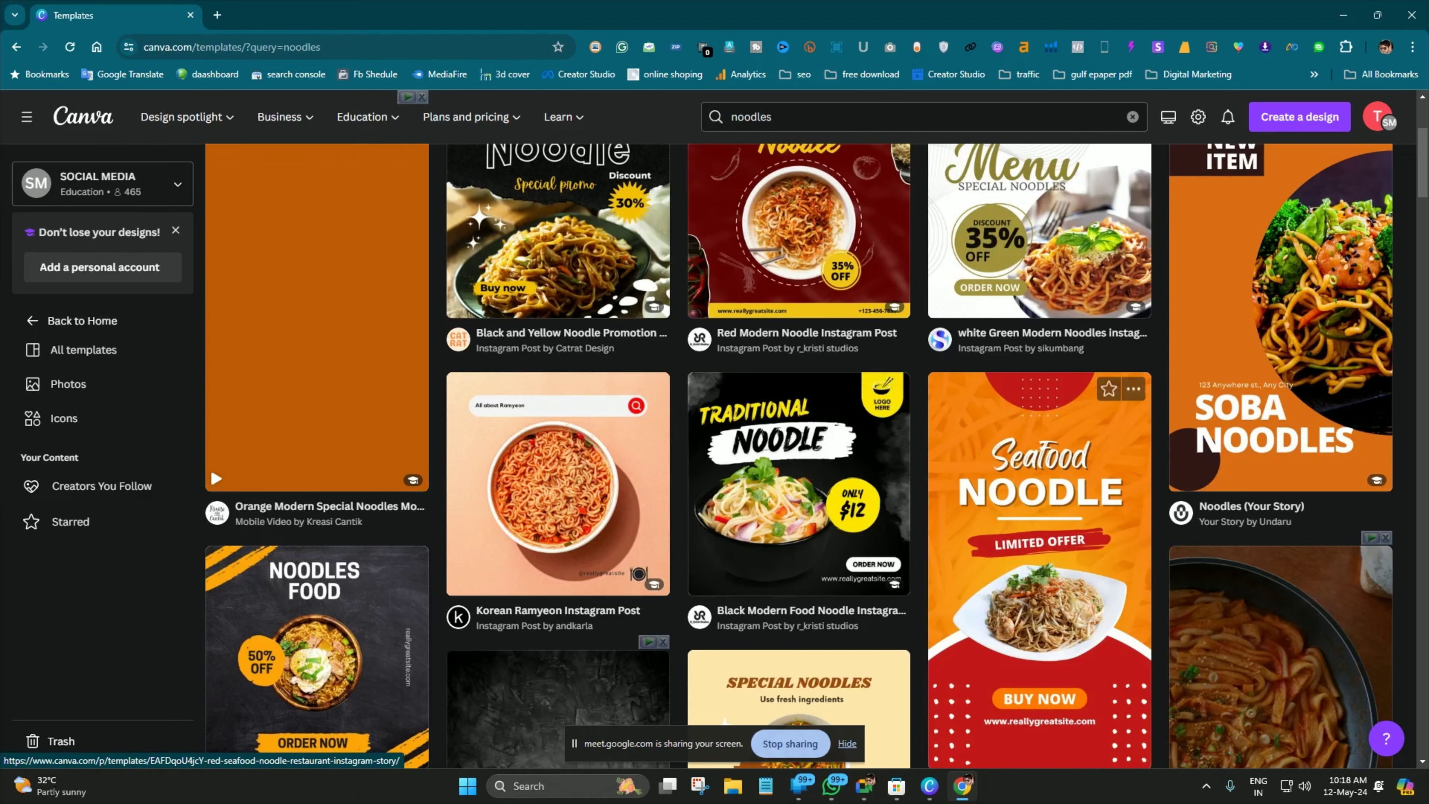
scroll(1176, 672, "down", 4)
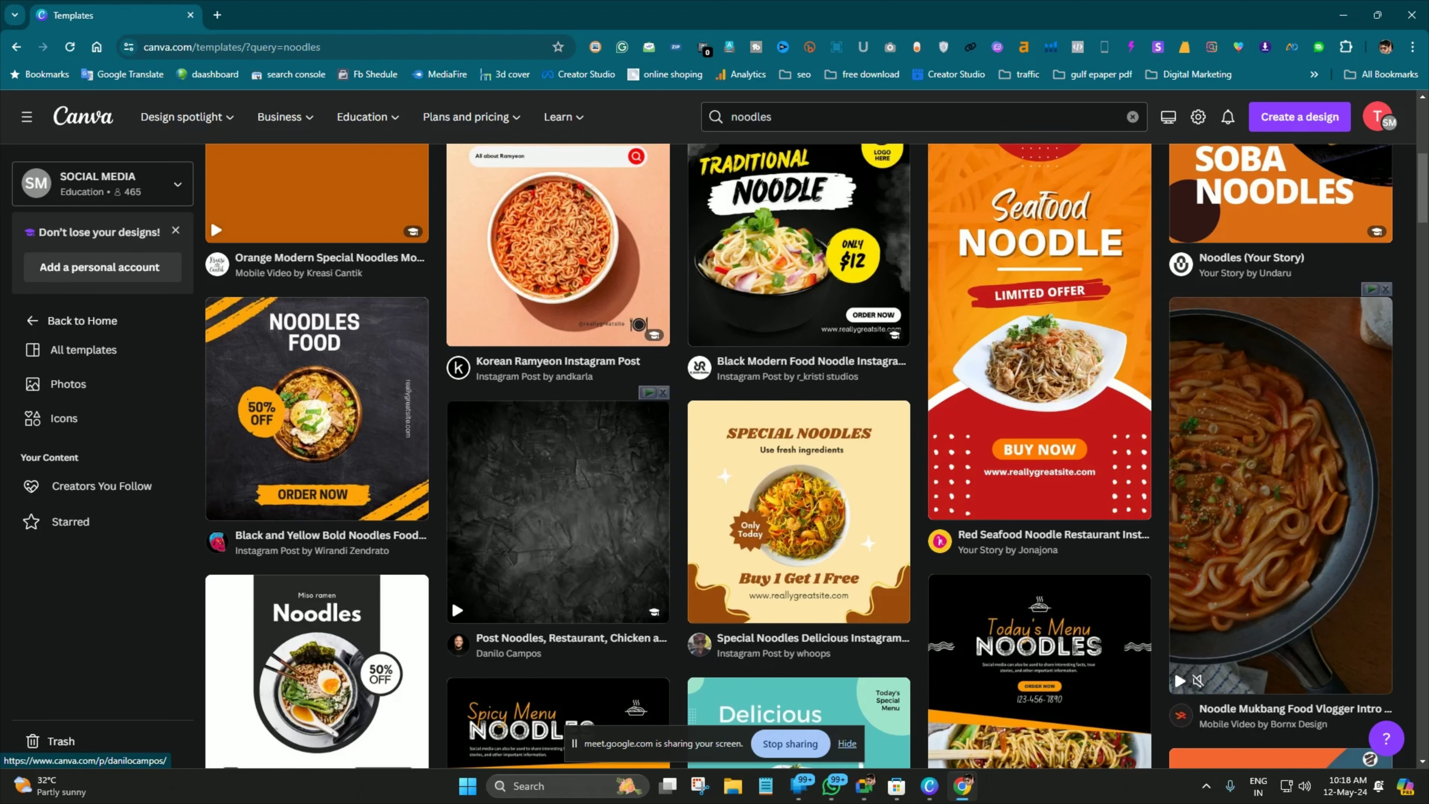
scroll(1175, 672, "down", 8)
scroll(563, 535, "down", 7)
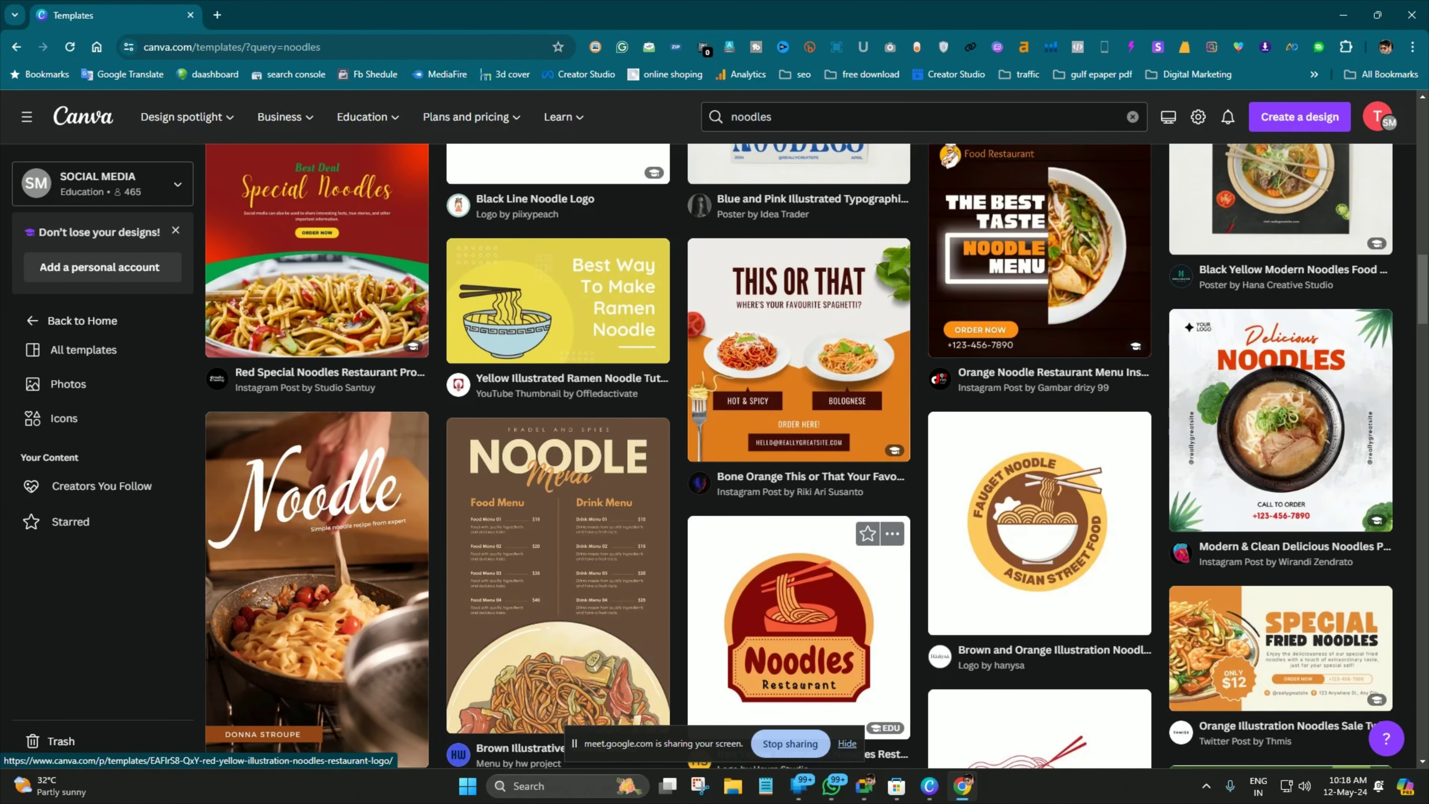
scroll(563, 450, "up", 4)
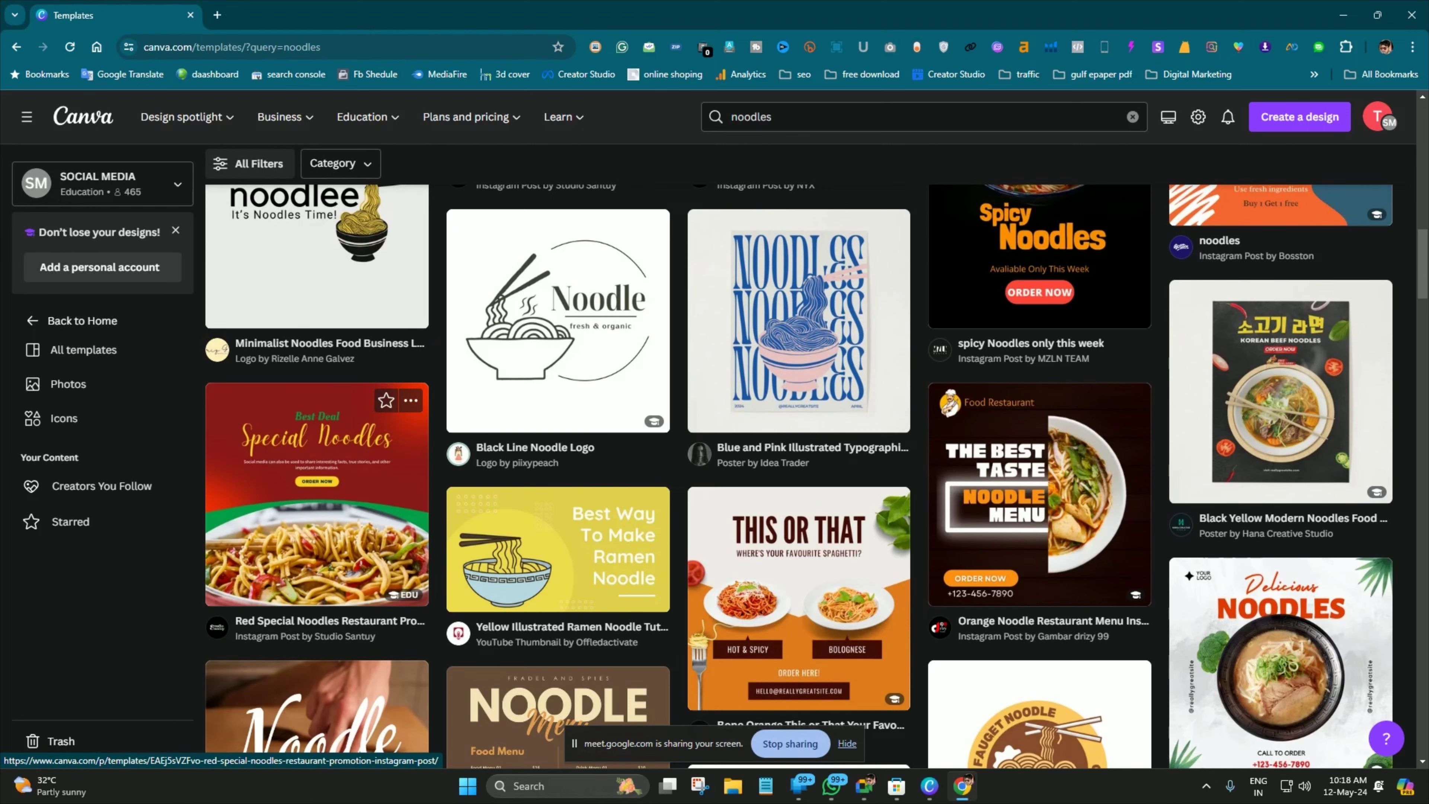
scroll(1041, 439, "up", 8)
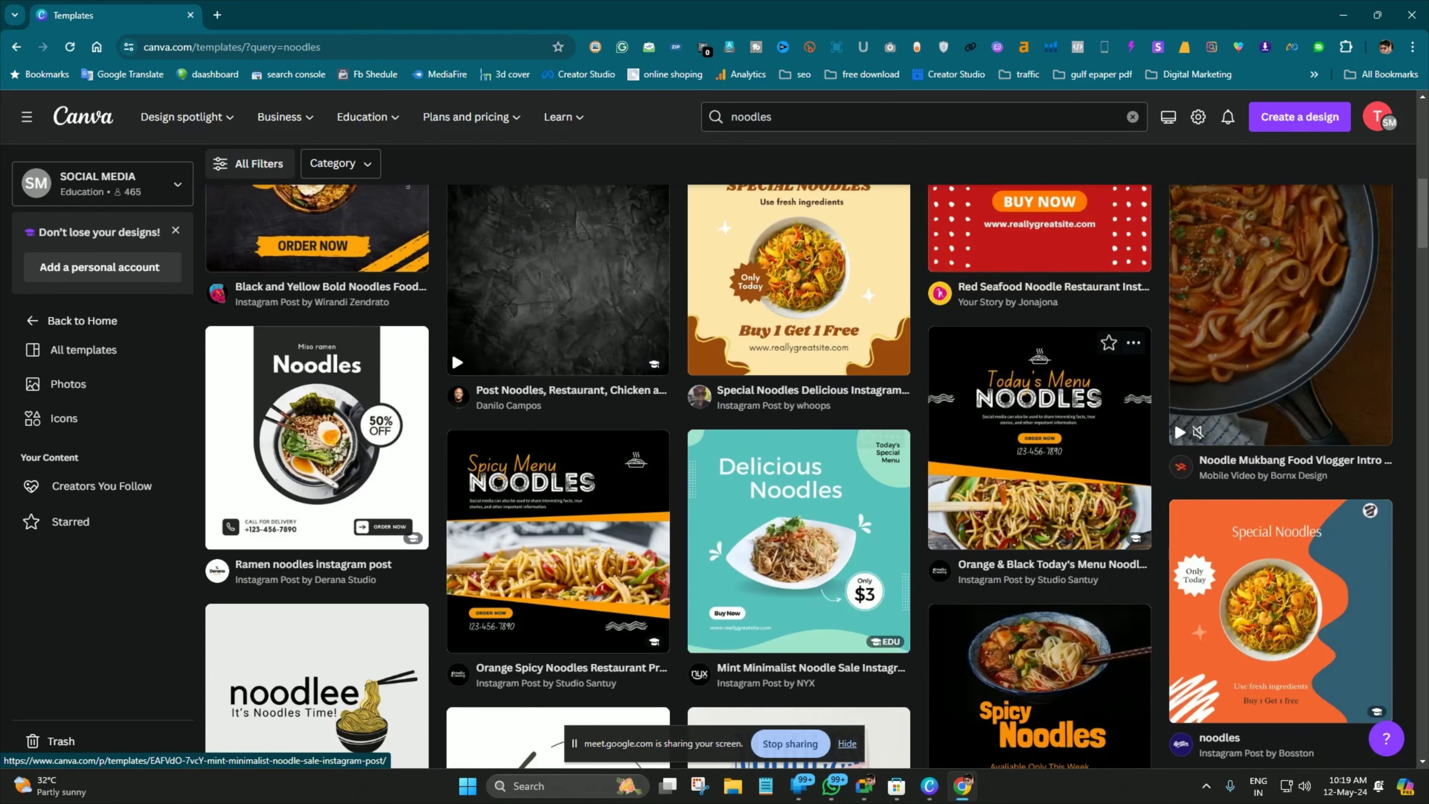
scroll(1278, 451, "up", 4)
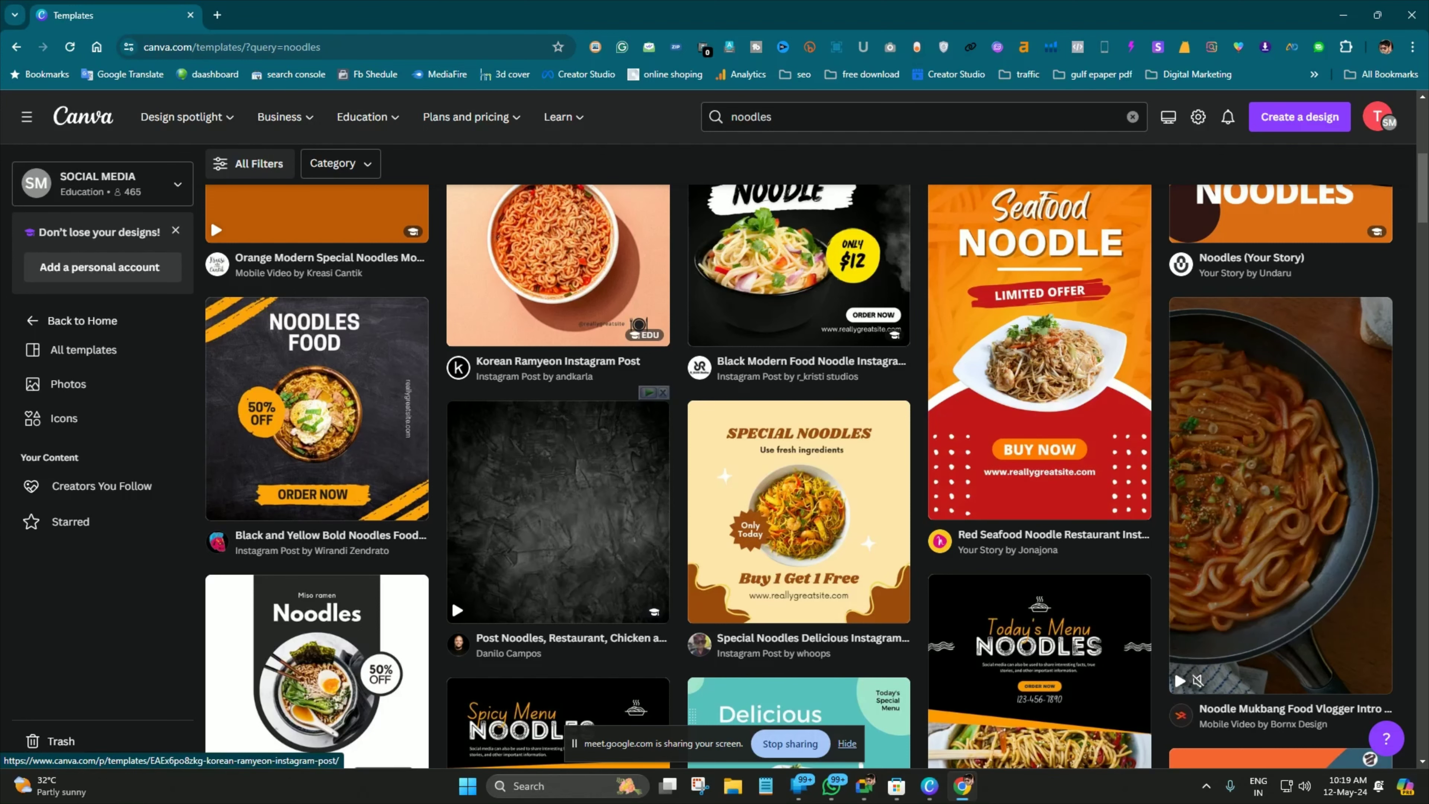
scroll(1182, 568, "up", 10)
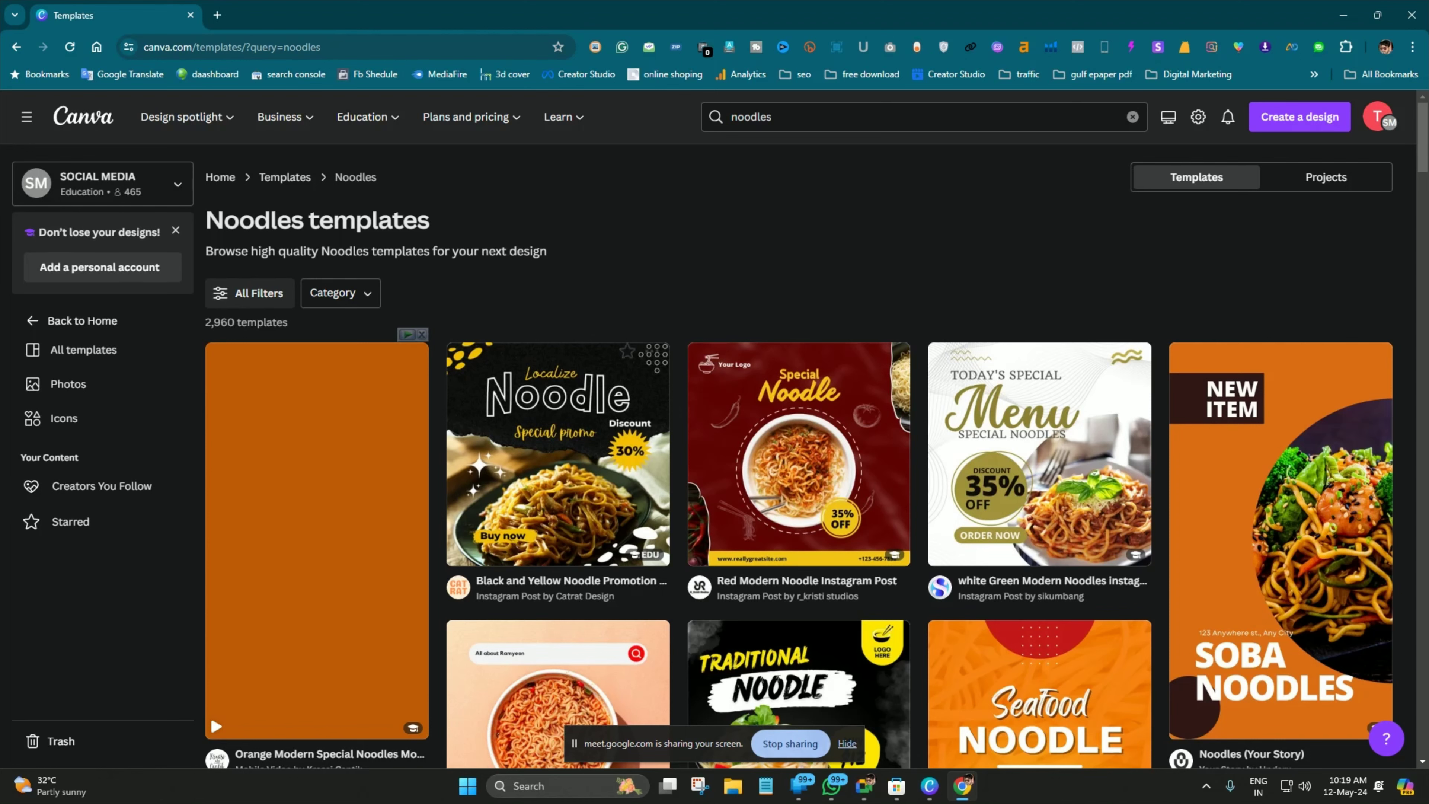
scroll(799, 450, "down", 5)
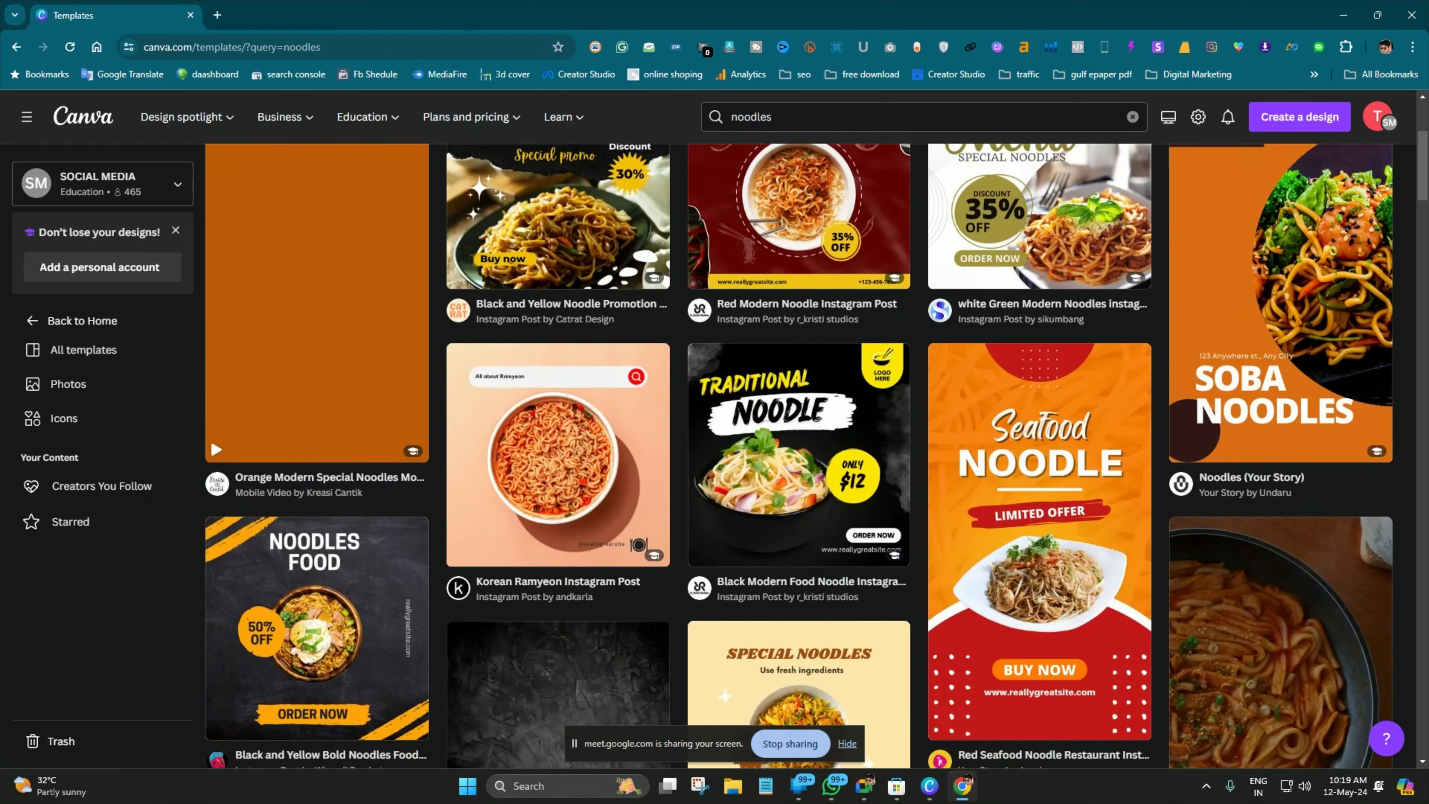
scroll(799, 506, "down", 4)
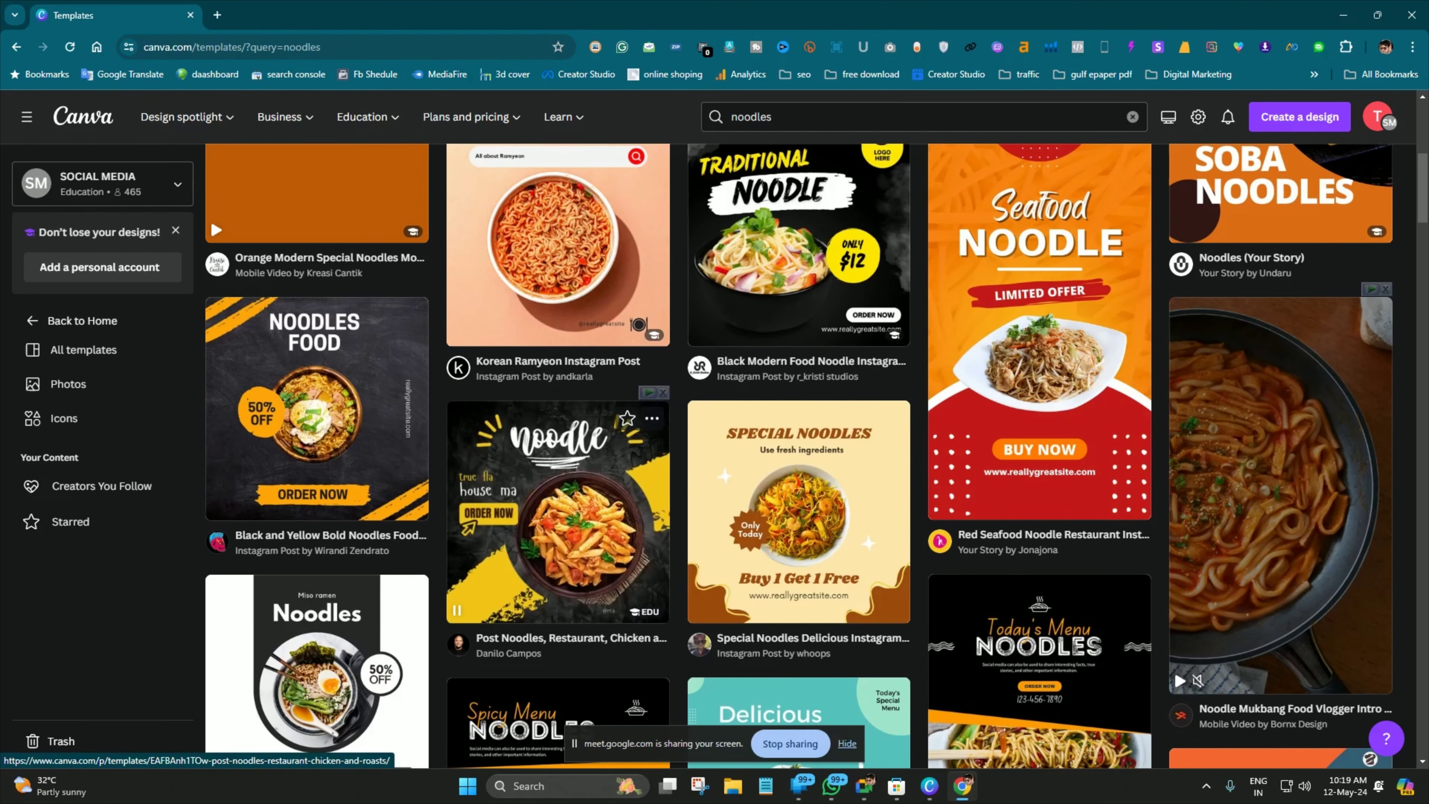
scroll(558, 507, "up", 10)
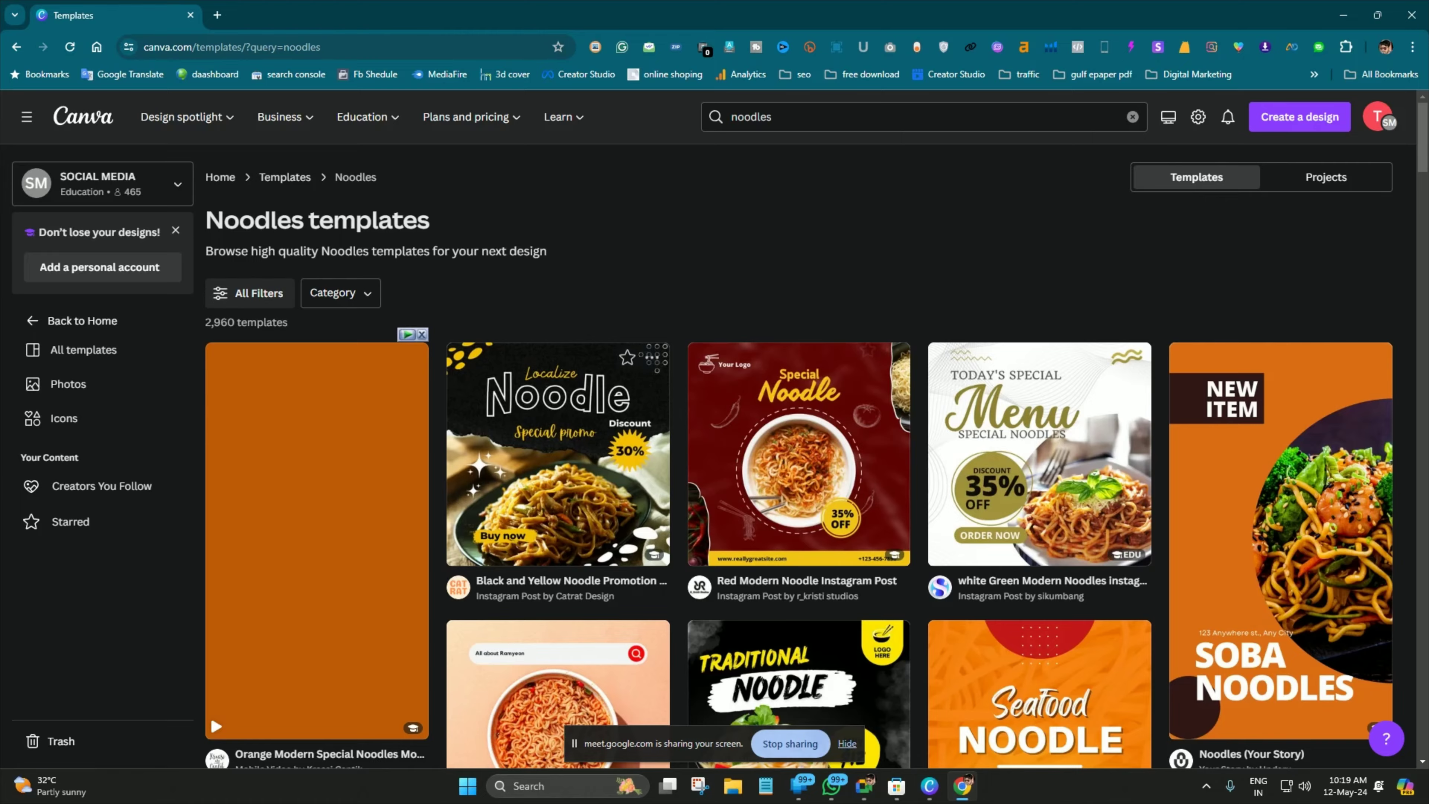
scroll(799, 405, "down", 20)
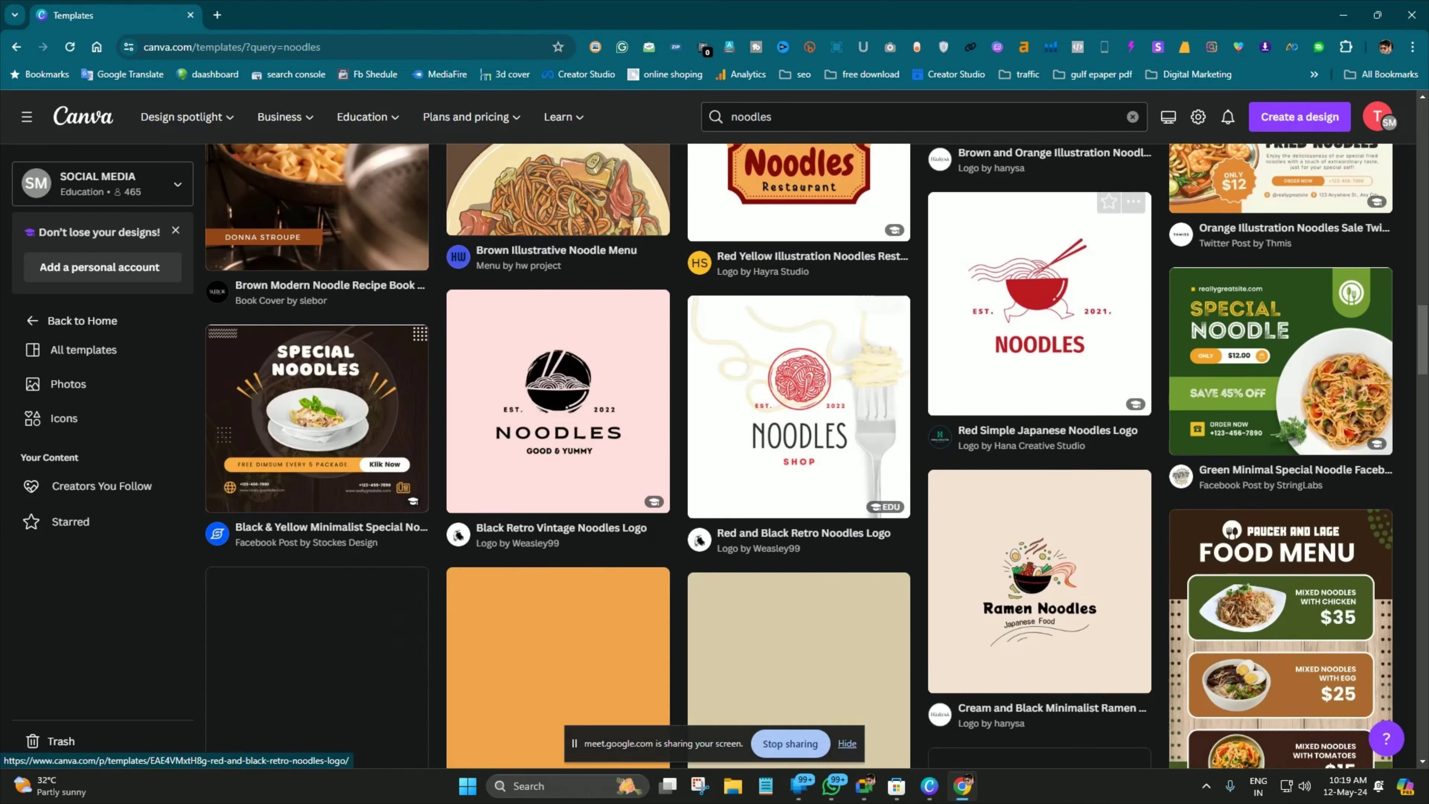
scroll(799, 405, "up", 20)
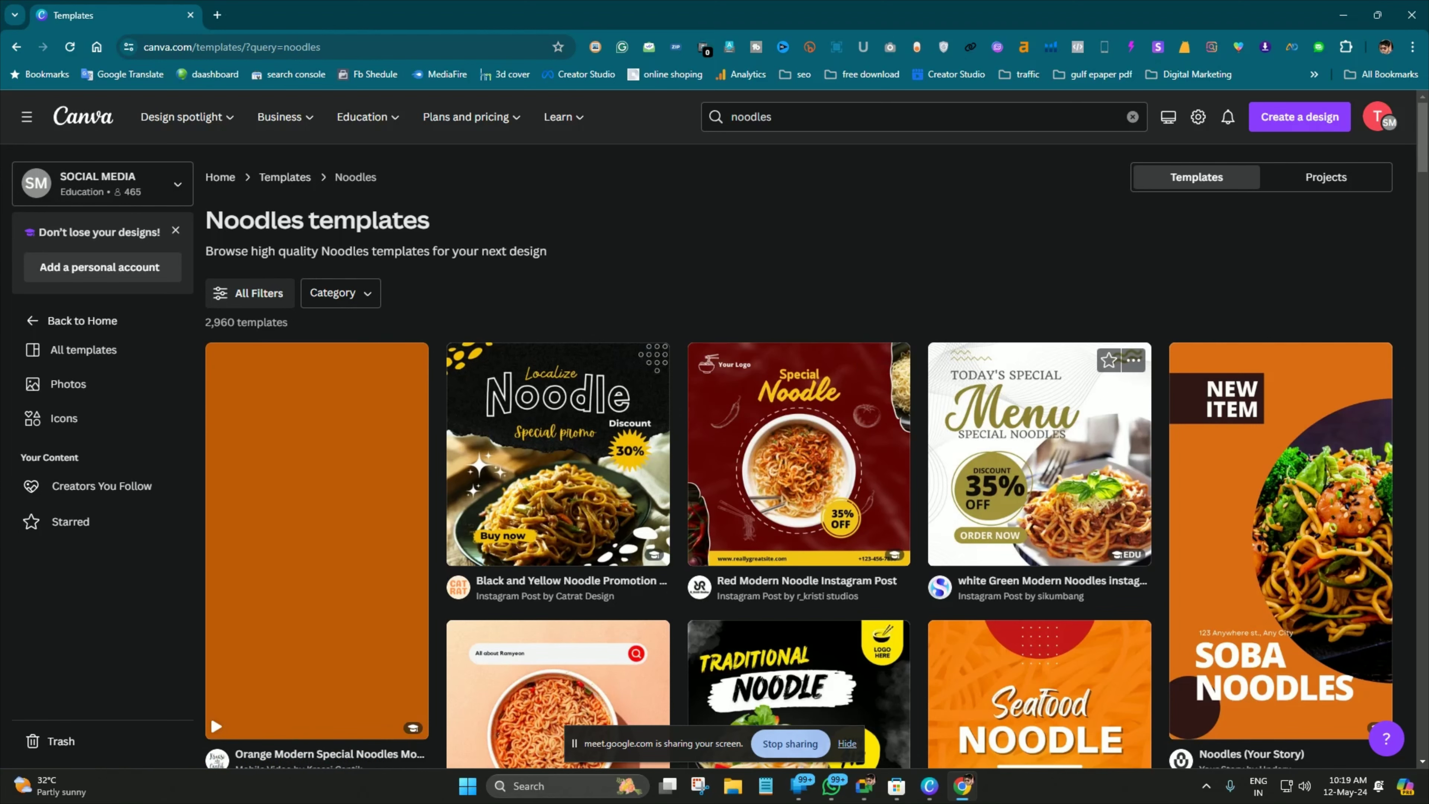
scroll(1040, 450, "down", 8)
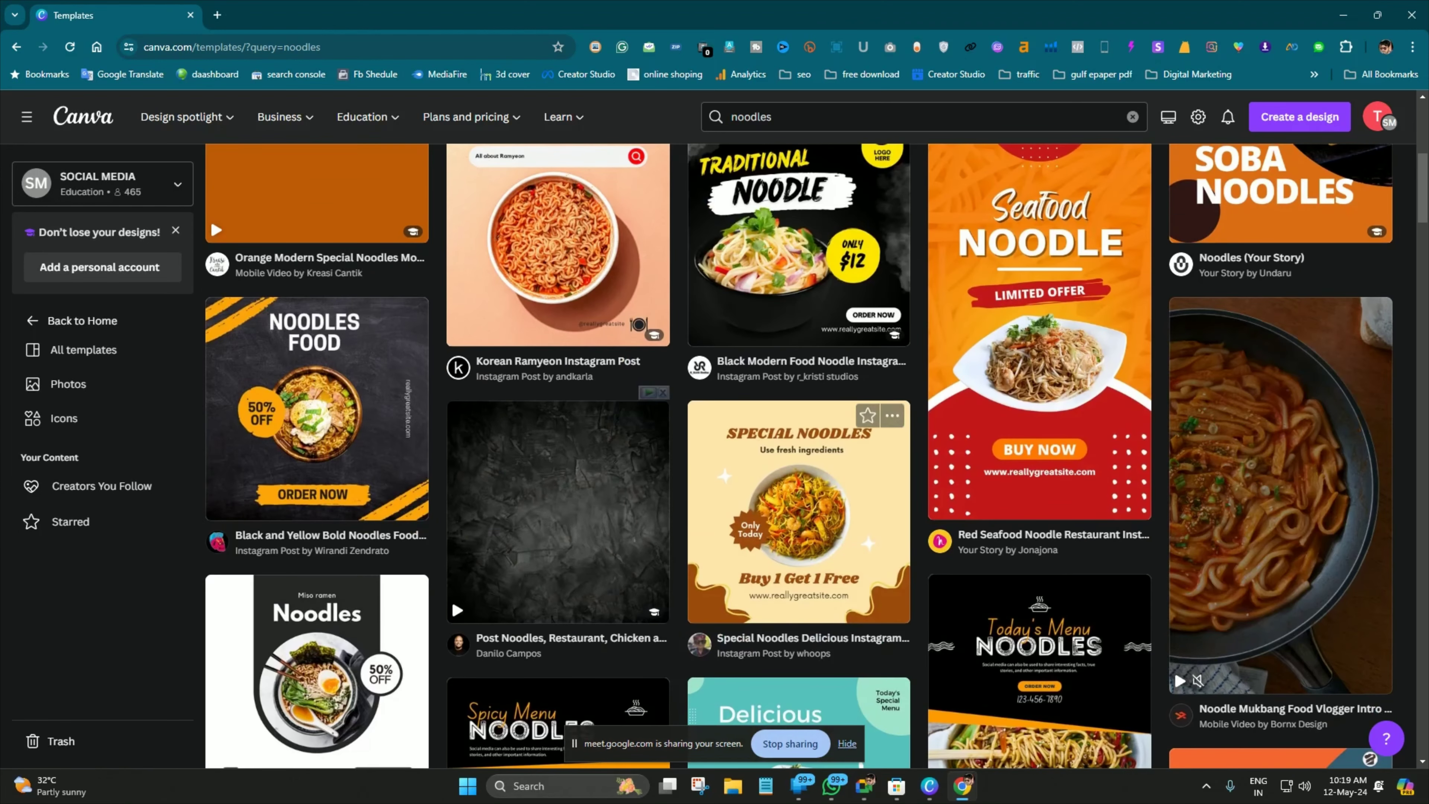
scroll(800, 563, "down", 8)
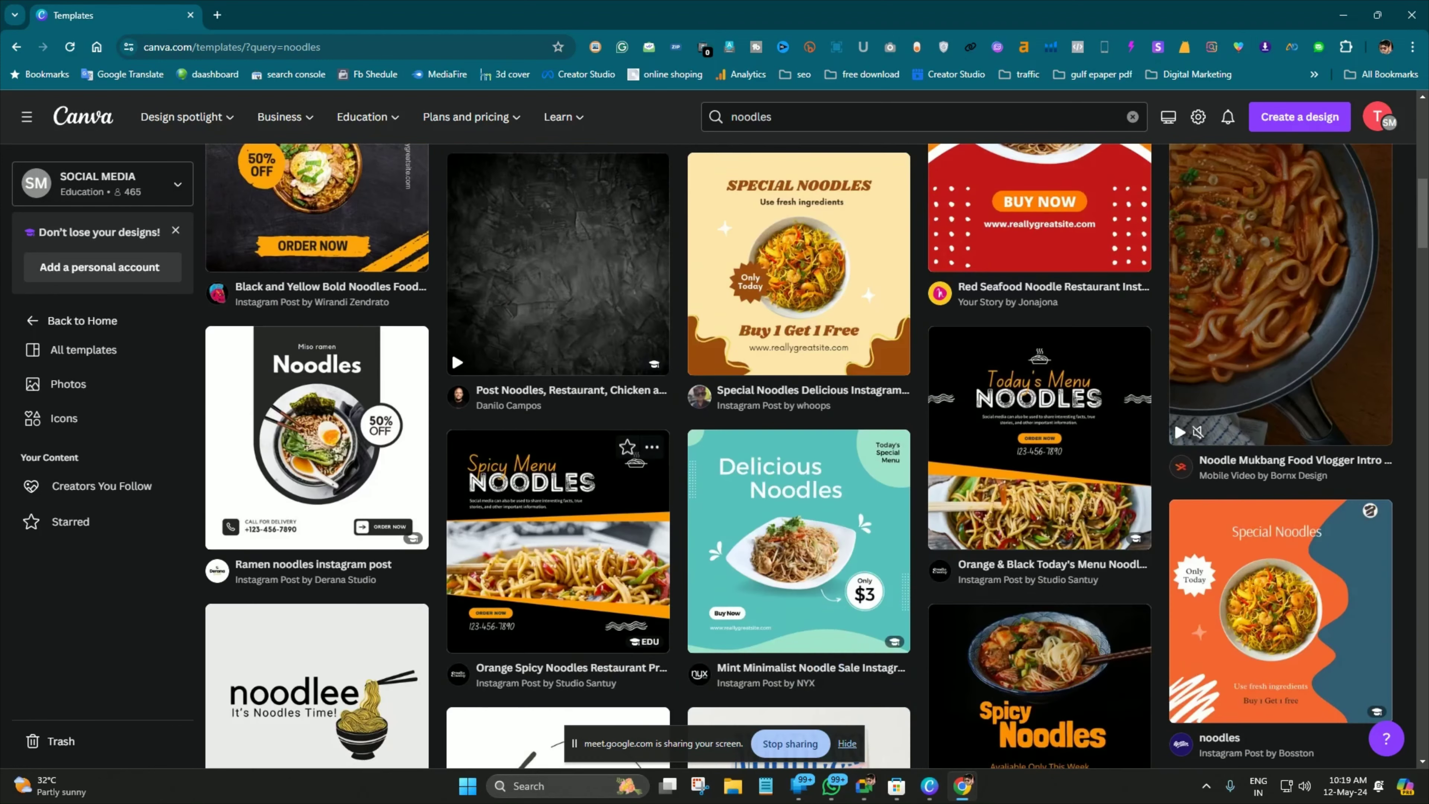
scroll(799, 563, "down", 8)
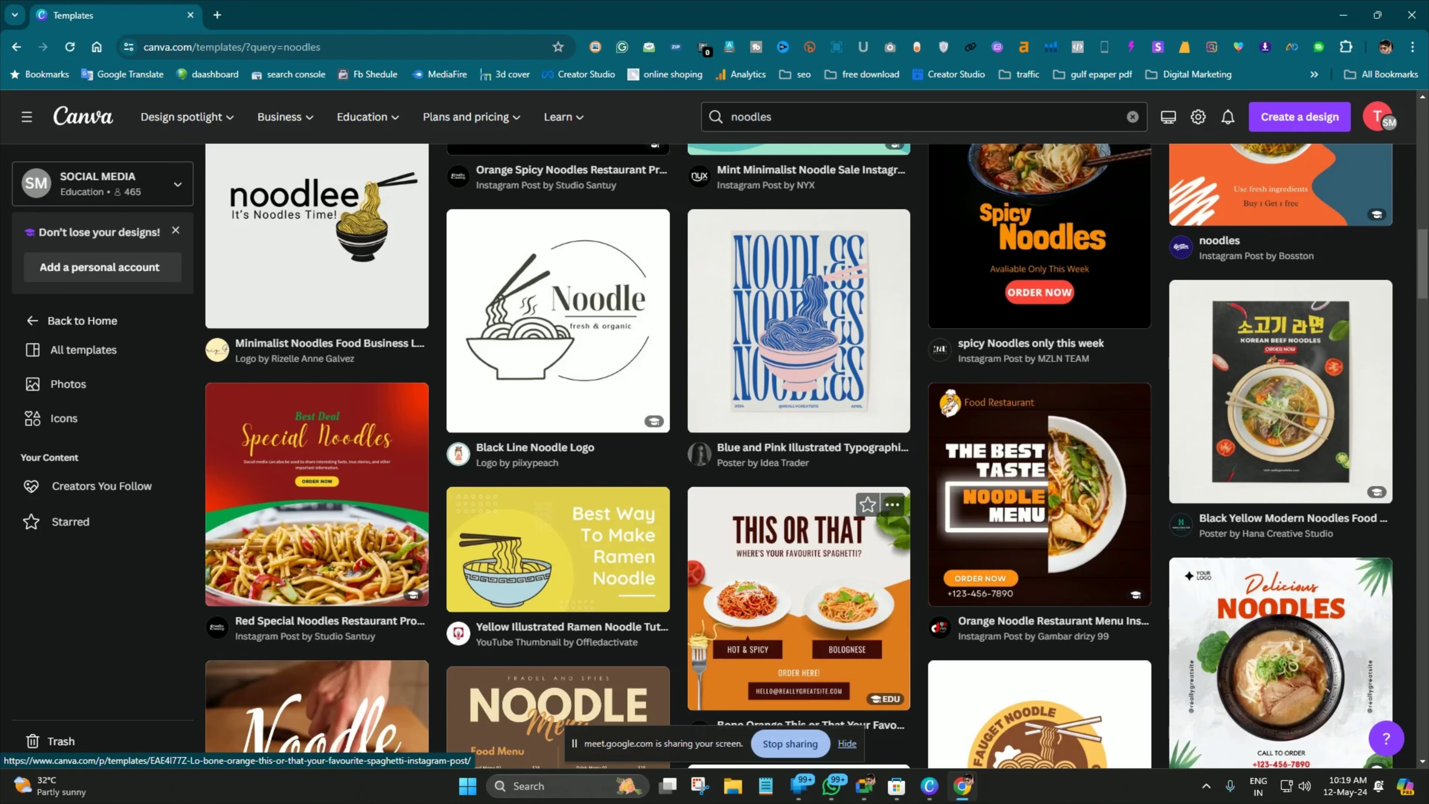
scroll(1041, 253, "down", 5)
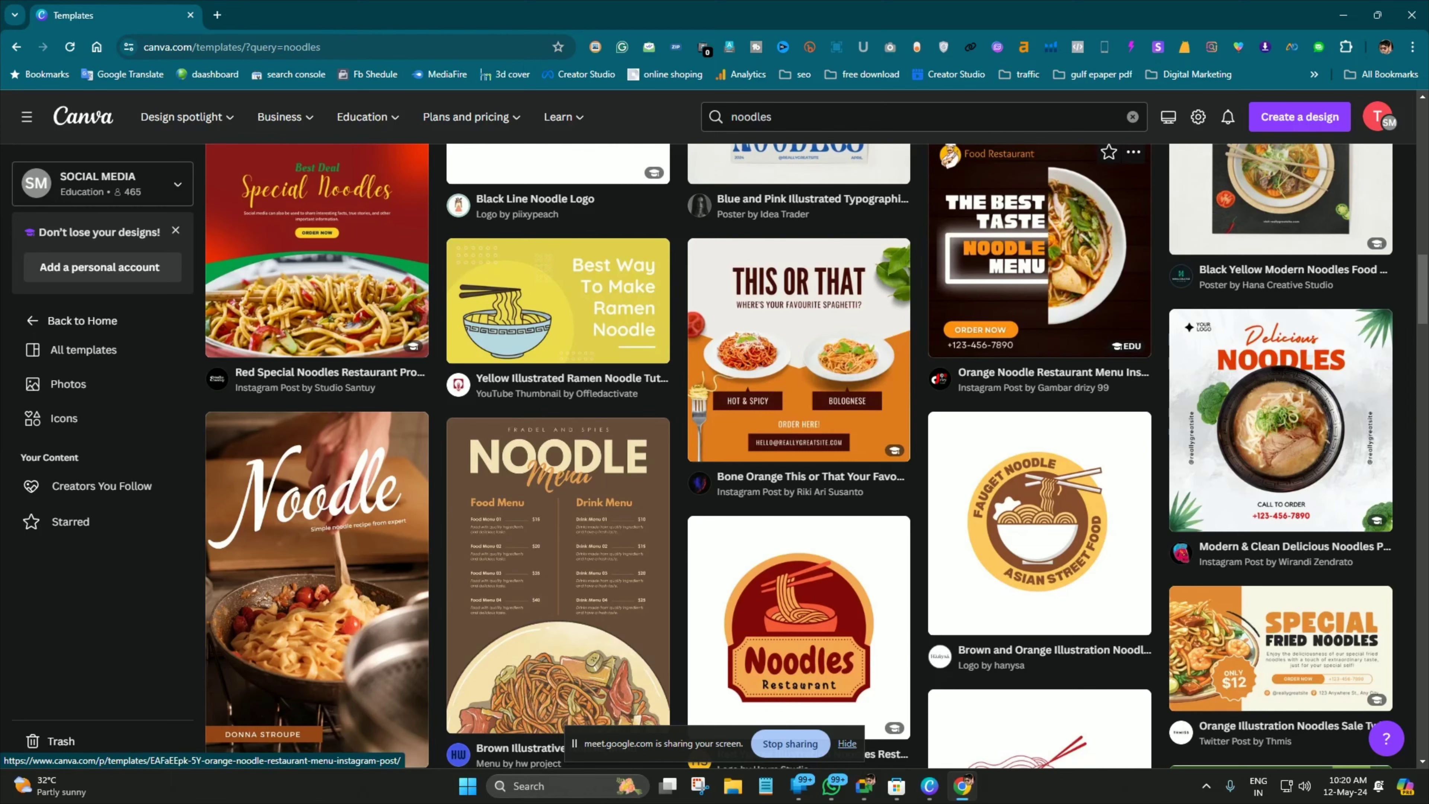
scroll(1040, 253, "down", 20)
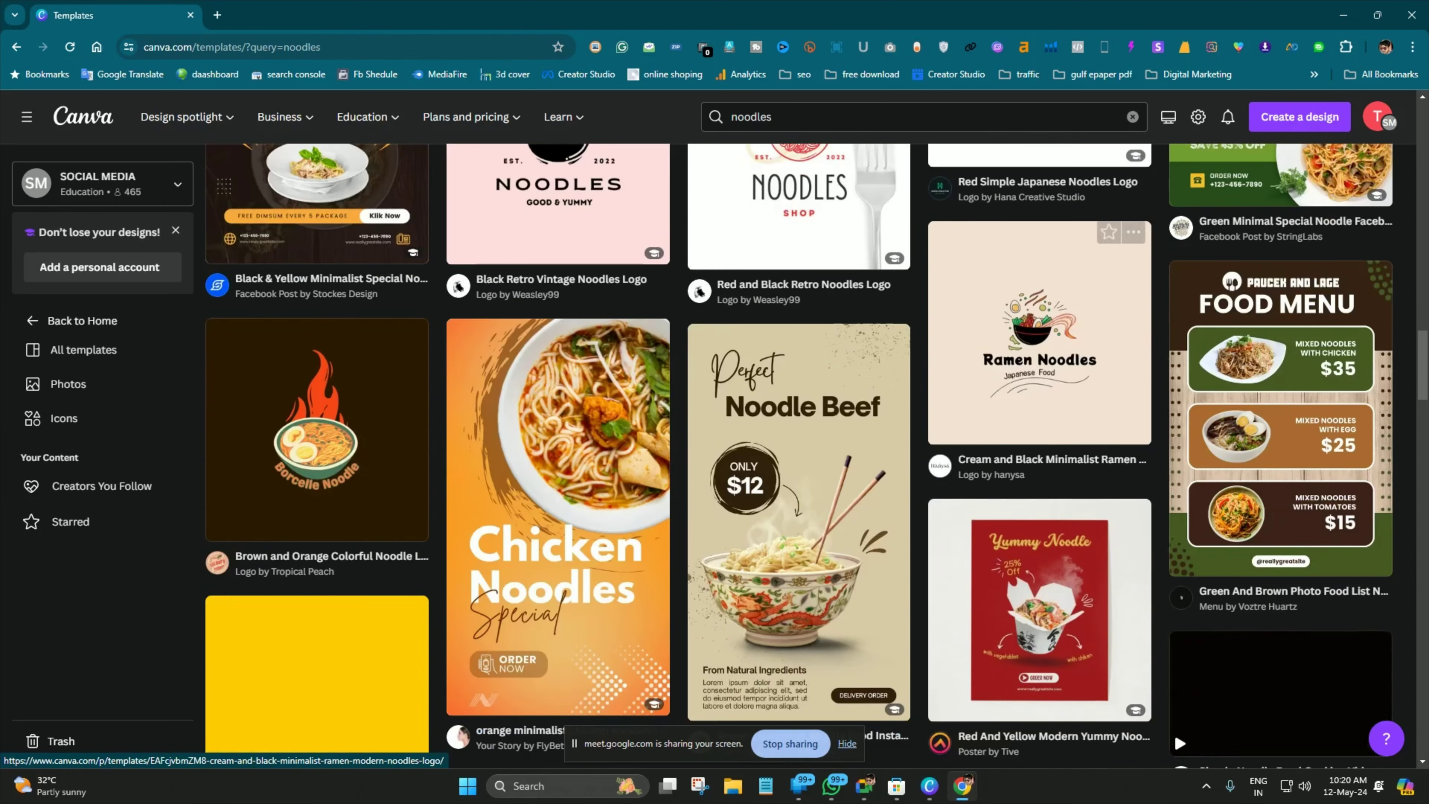
scroll(799, 451, "down", 10)
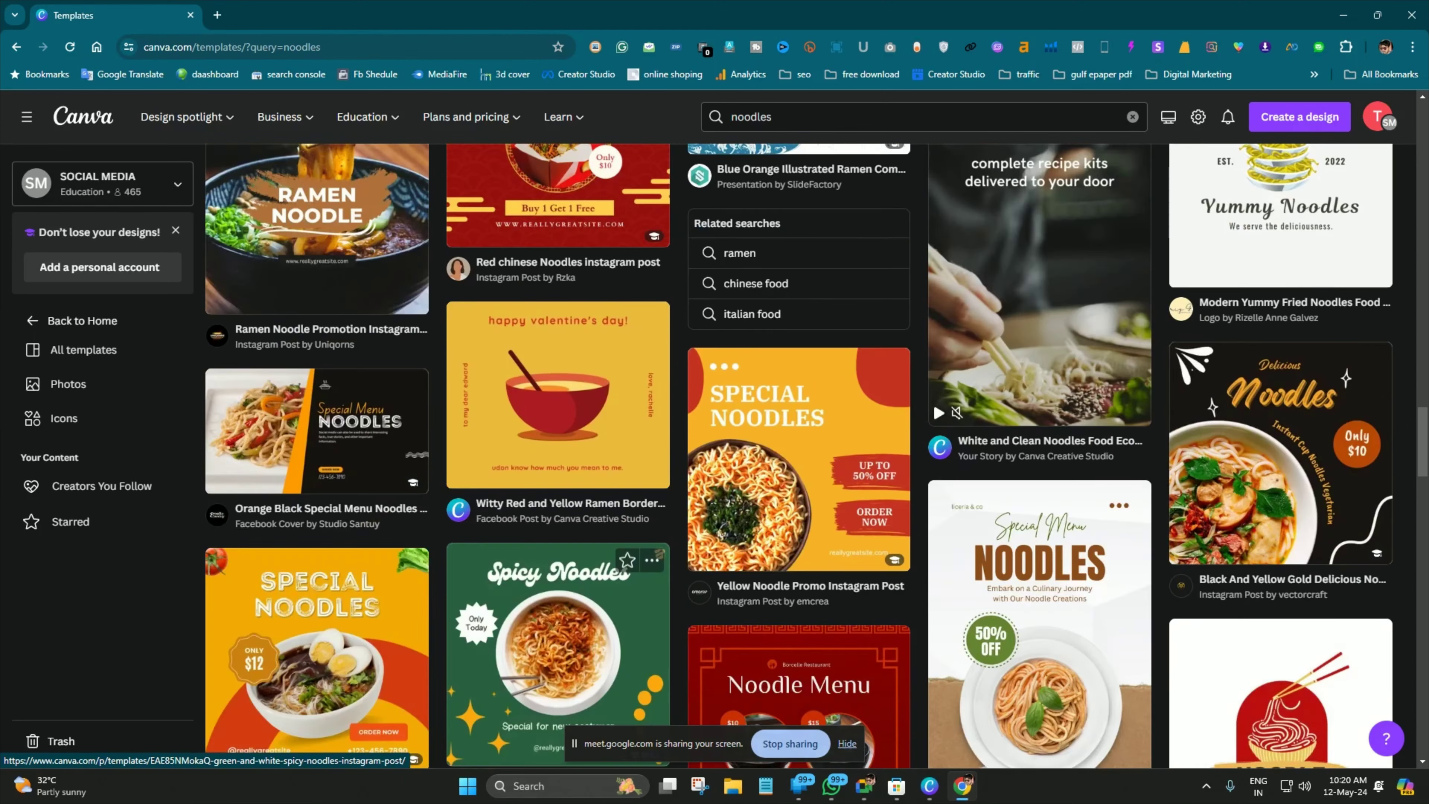
scroll(800, 451, "down", 10)
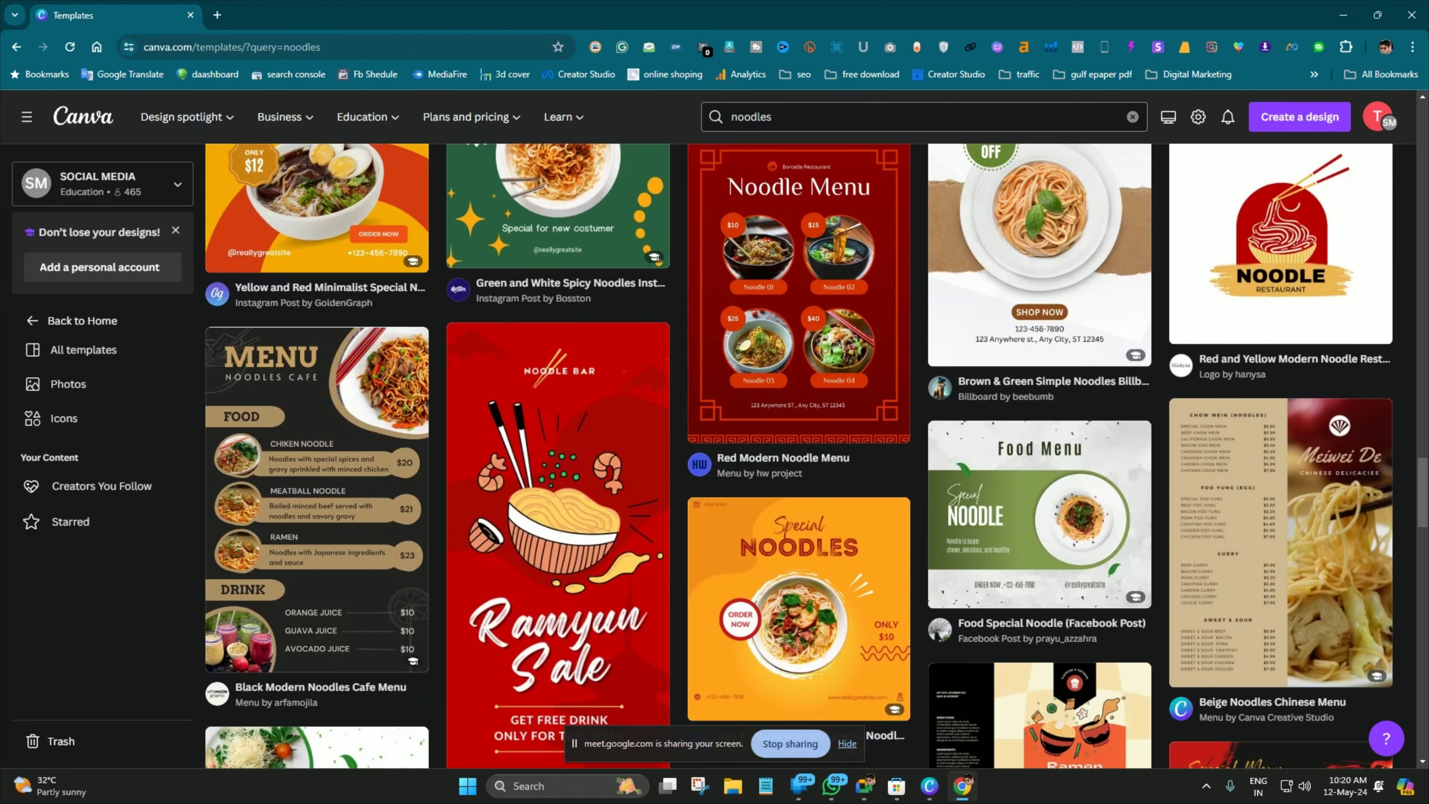
scroll(800, 451, "down", 5)
Open the category filter for the noodles templates and expand its Social Media group
scroll(800, 451, "up", 15)
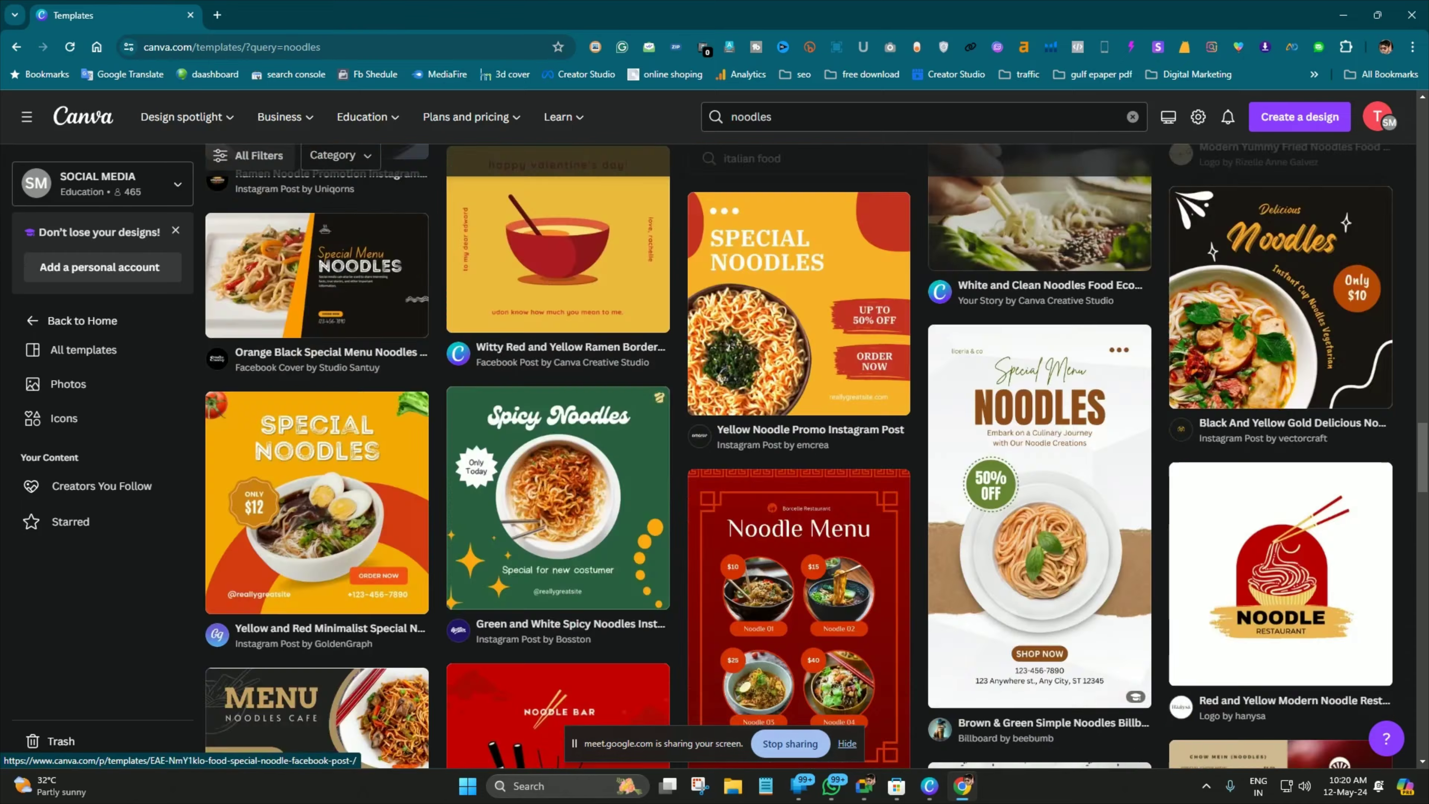
scroll(799, 450, "up", 5)
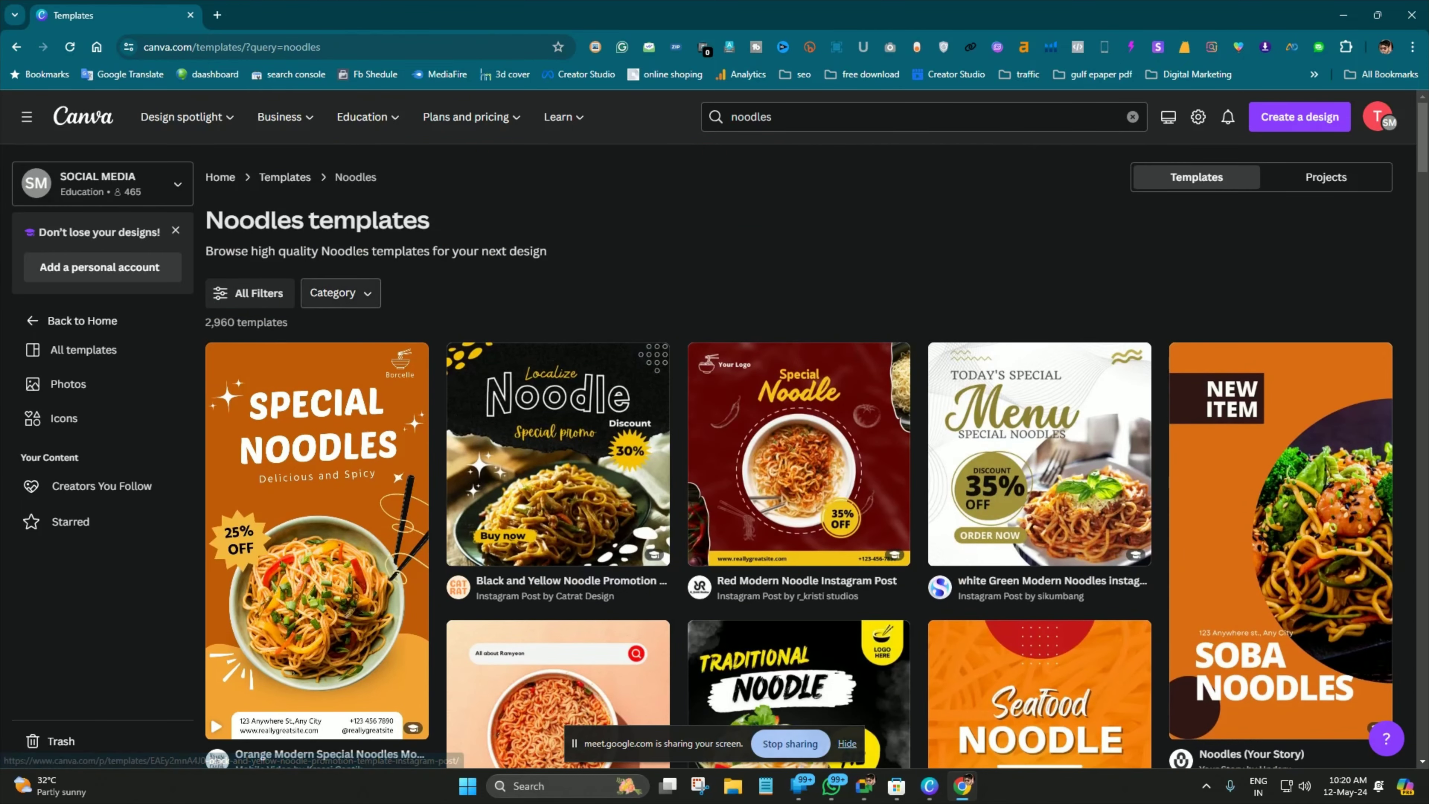
left_click(341, 293)
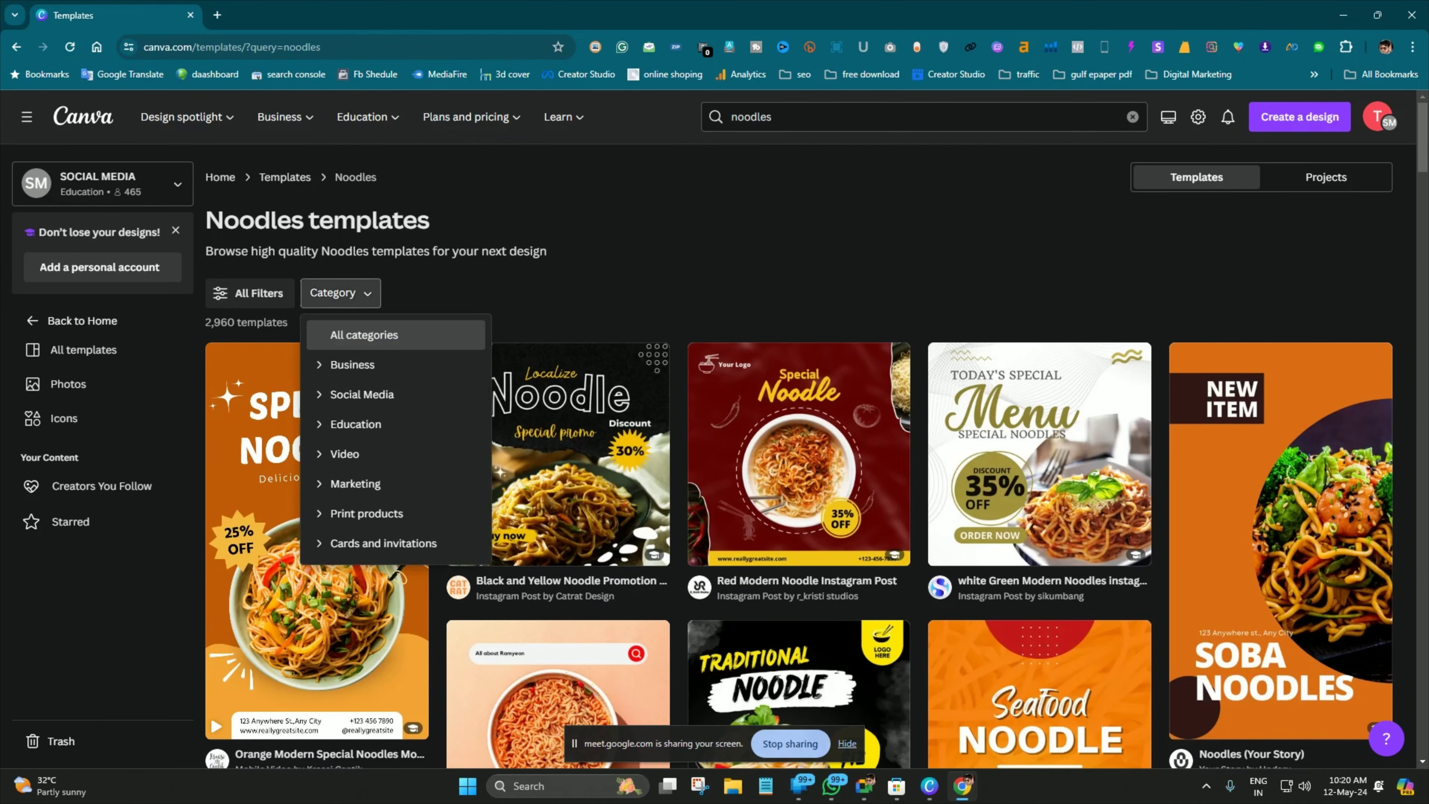
key("Escape")
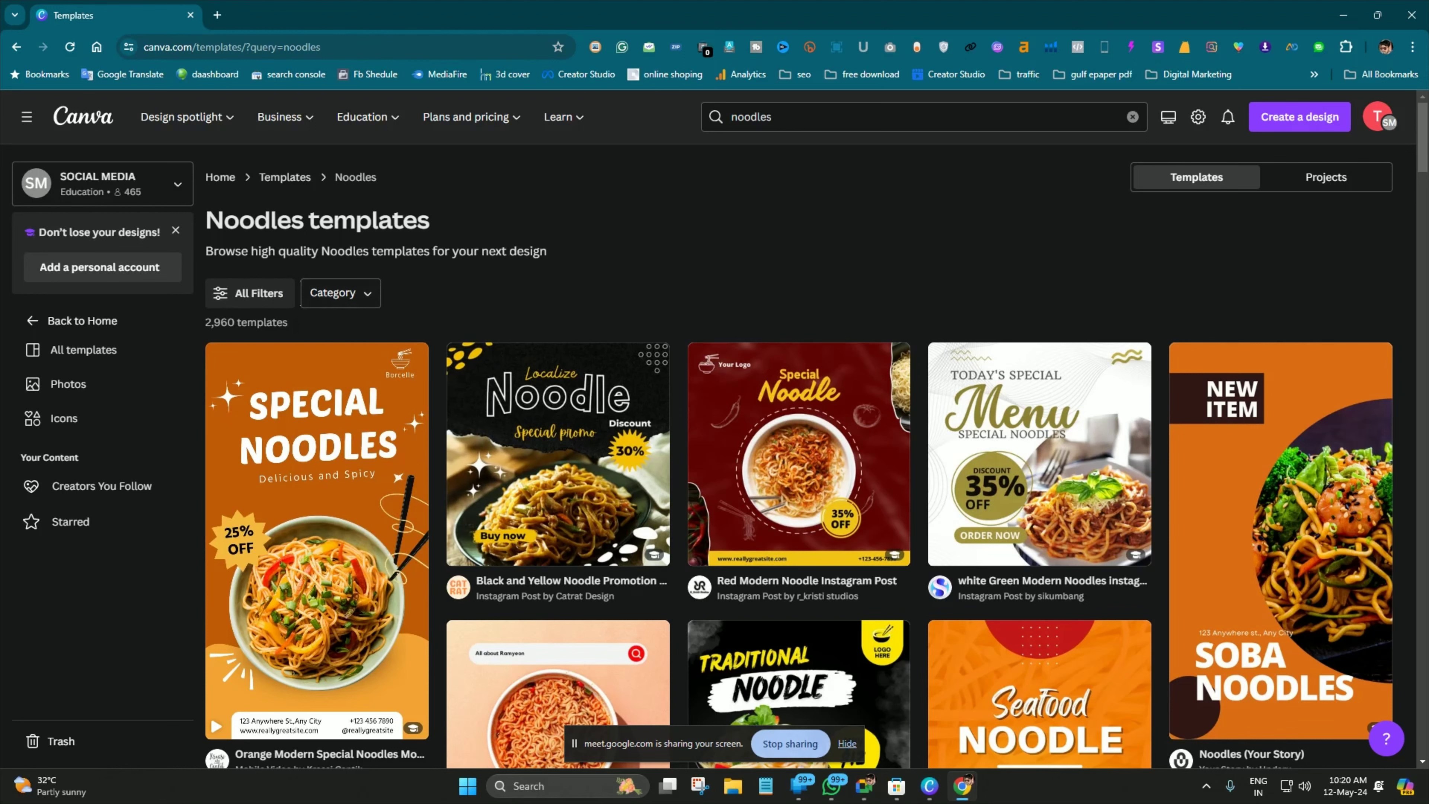
left_click(341, 293)
key("Down")
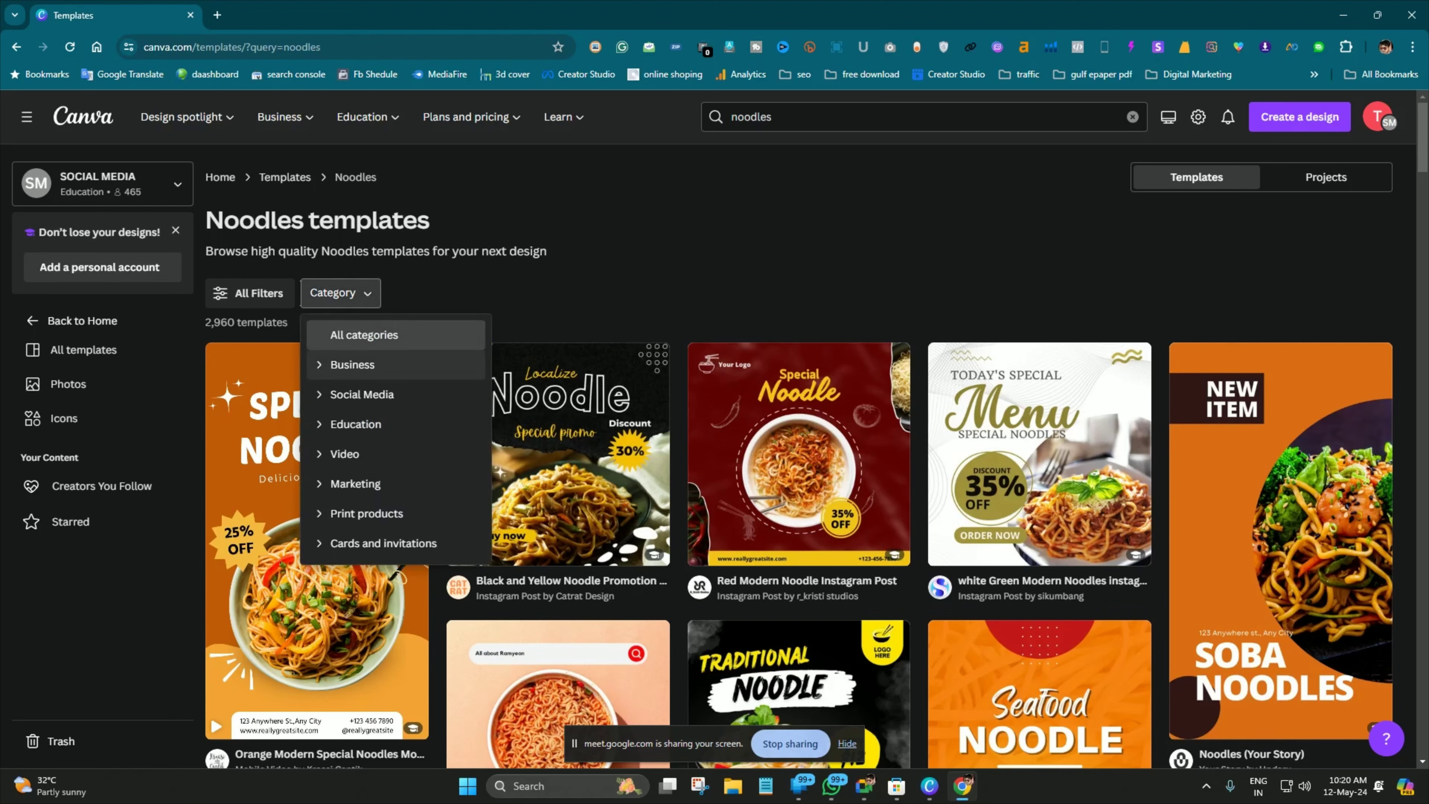
key("Down")
key("Down")
key("Up")
key("Return")
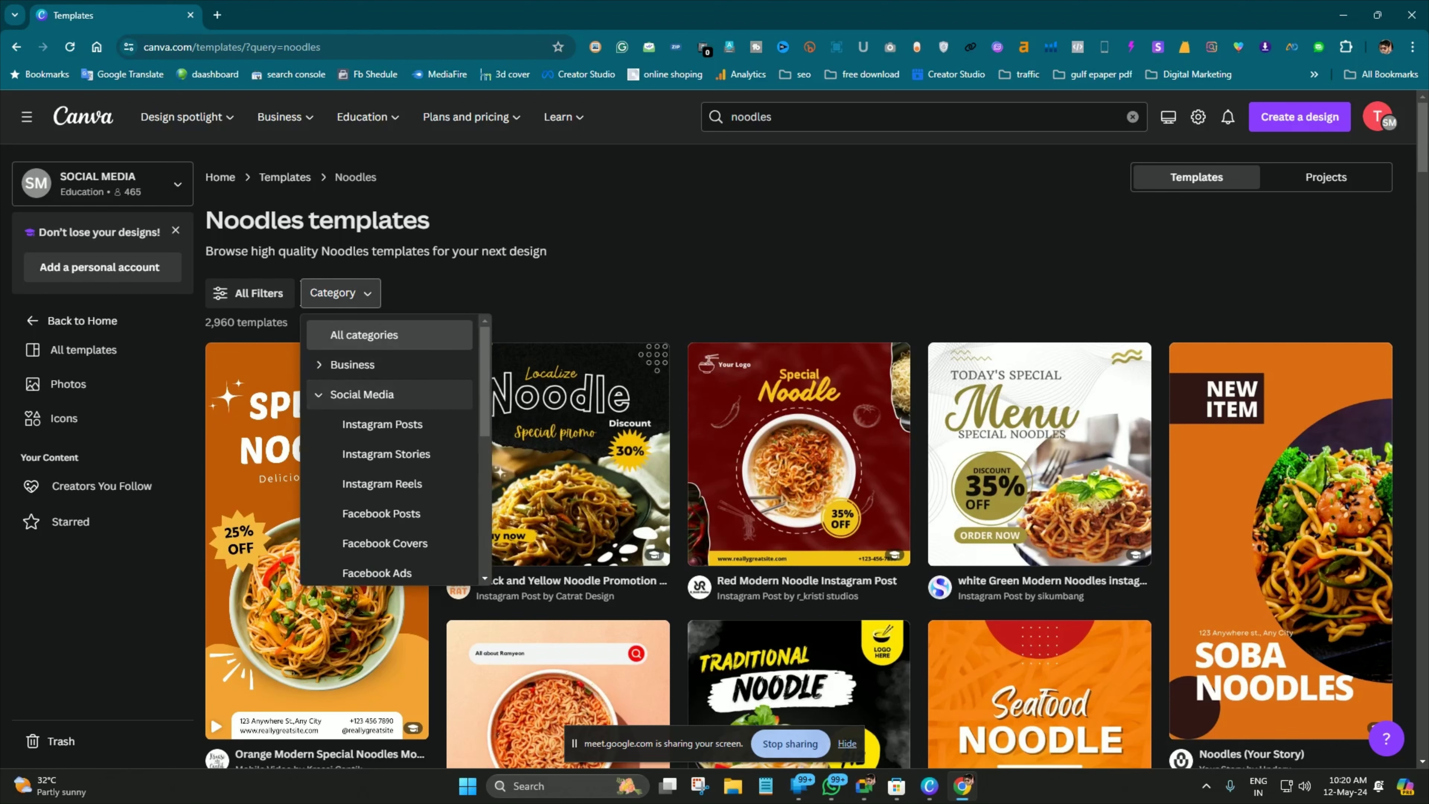
Restrict the noodles templates to the Instagram Posts category
key("Down")
key("Down")
key("Up")
key("Down")
key("Down")
key("Down")
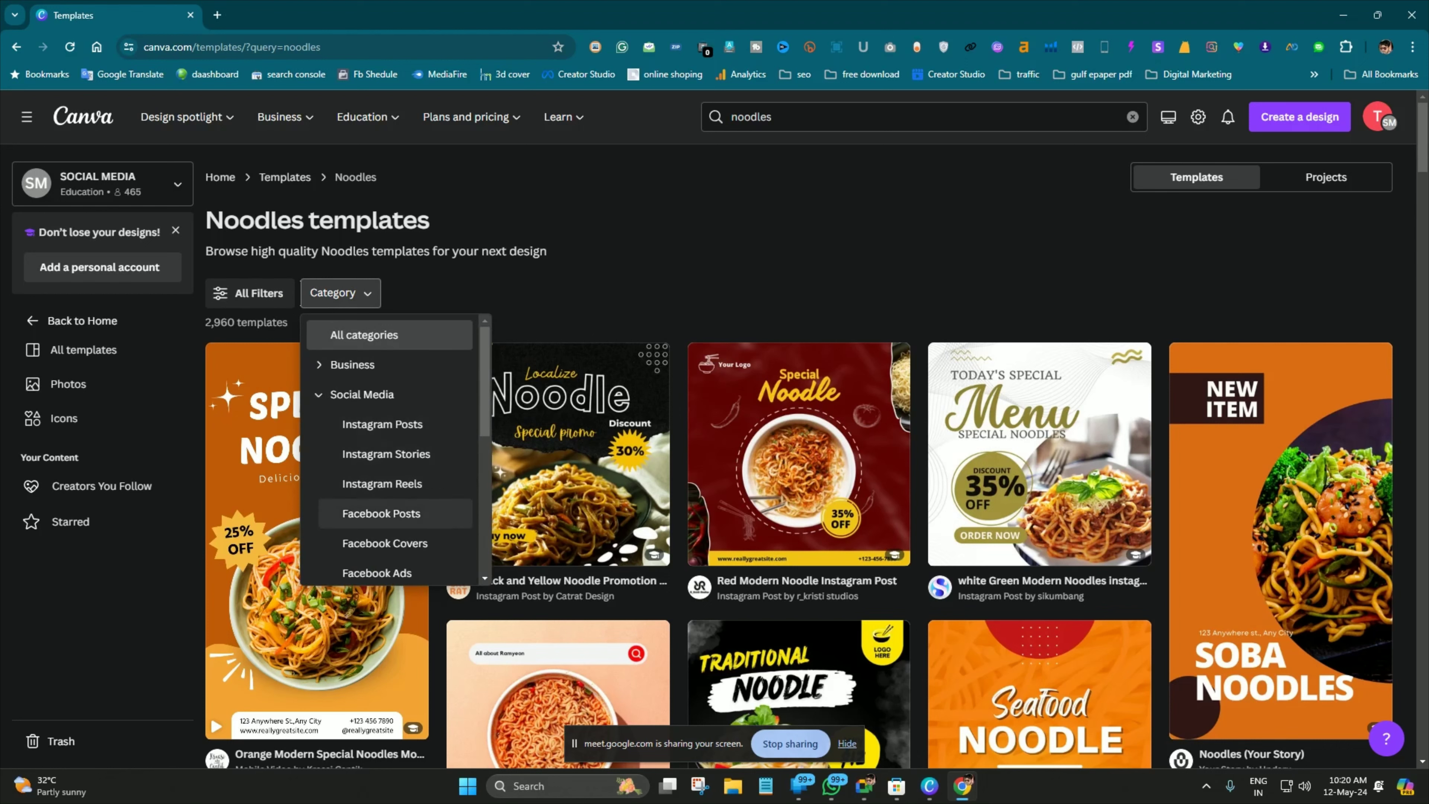
key("Down")
key("Up")
key("Up")
key("Up")
key("Up")
key("Up")
key("Down")
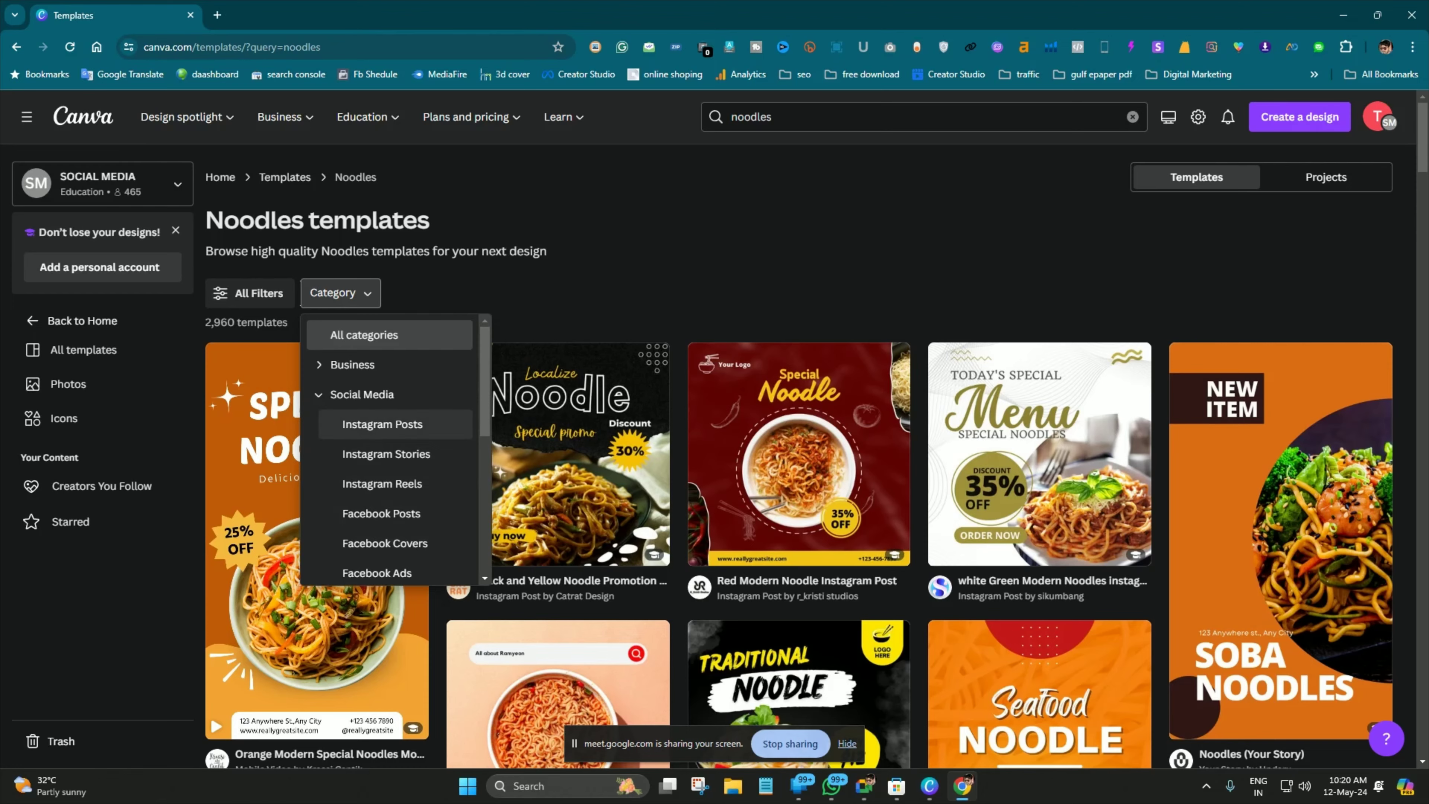
key("Return")
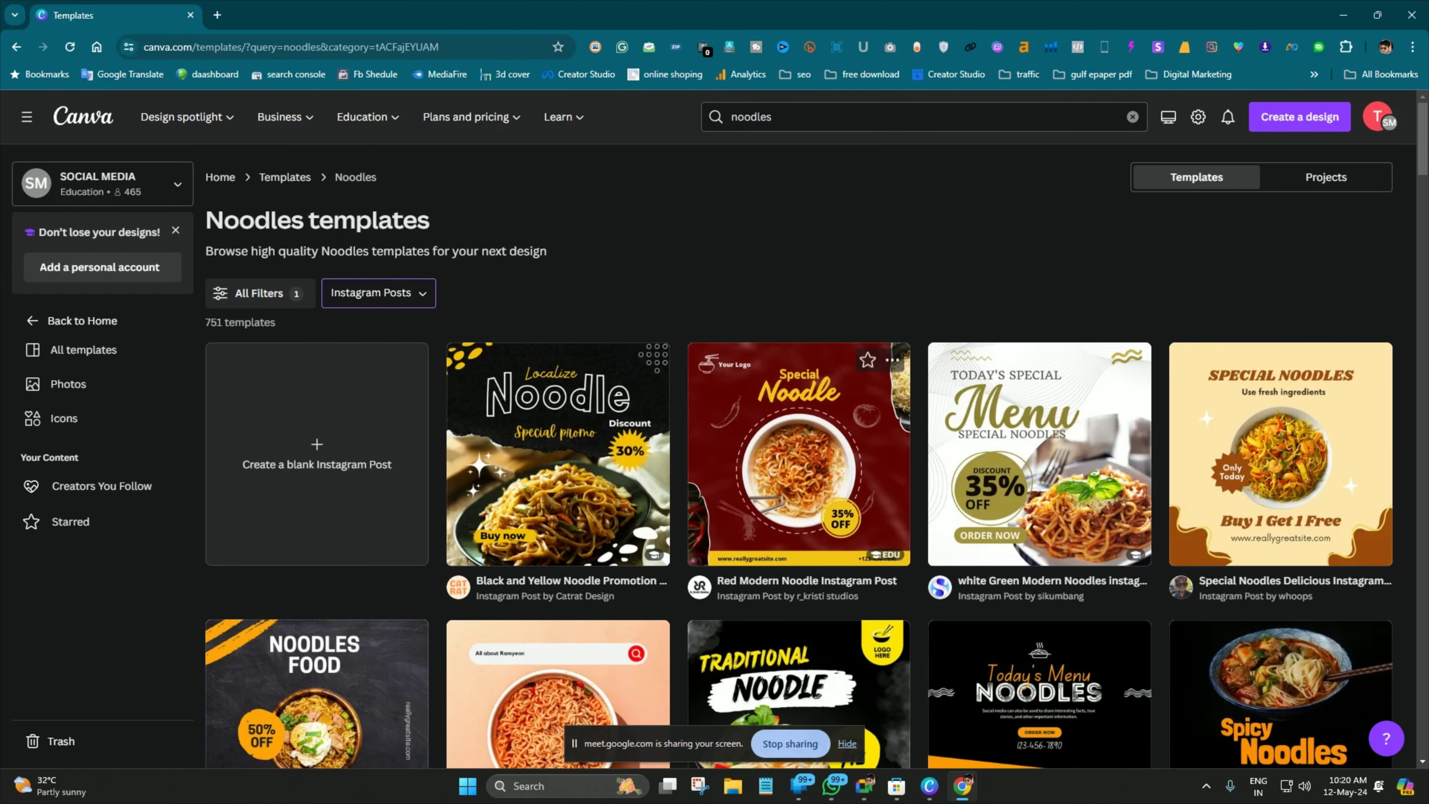
Look through the noodles Instagram post templates, comparing food layouts, colours, product photos and offer texts for a suitable promotion design
scroll(800, 454, "down", 3)
scroll(558, 454, "up", 3)
scroll(557, 591, "up", 1)
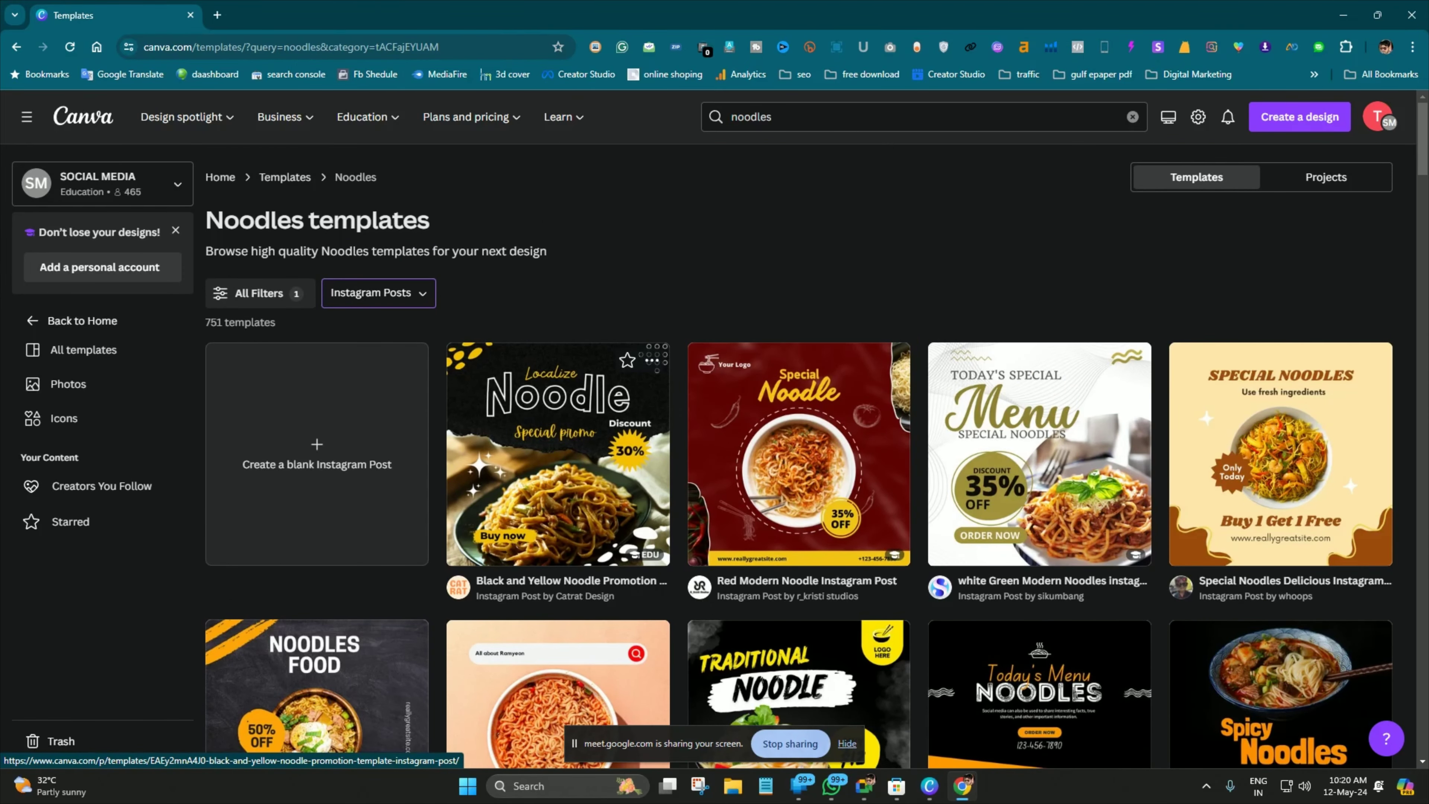
scroll(557, 478, "down", 12)
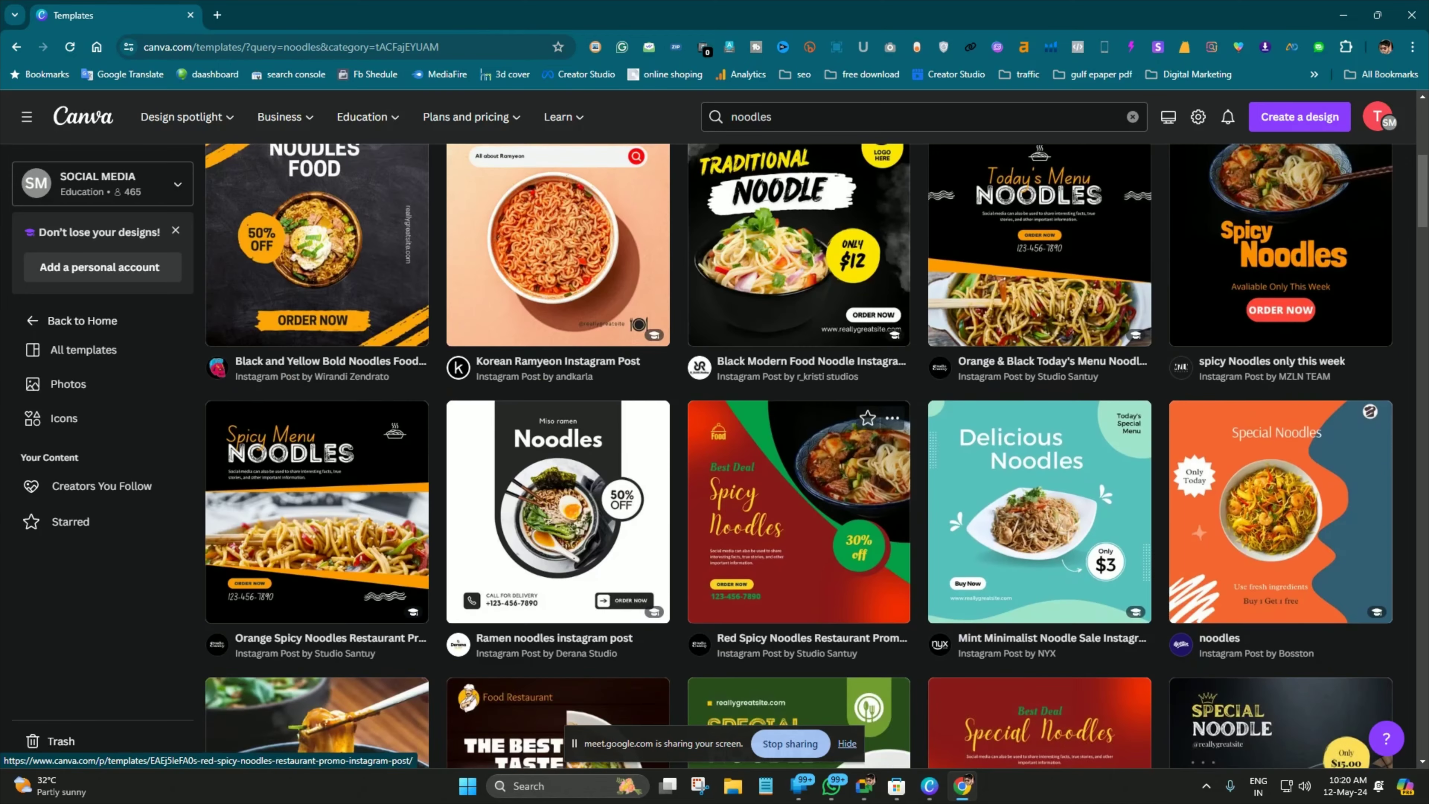
scroll(799, 450, "down", 12)
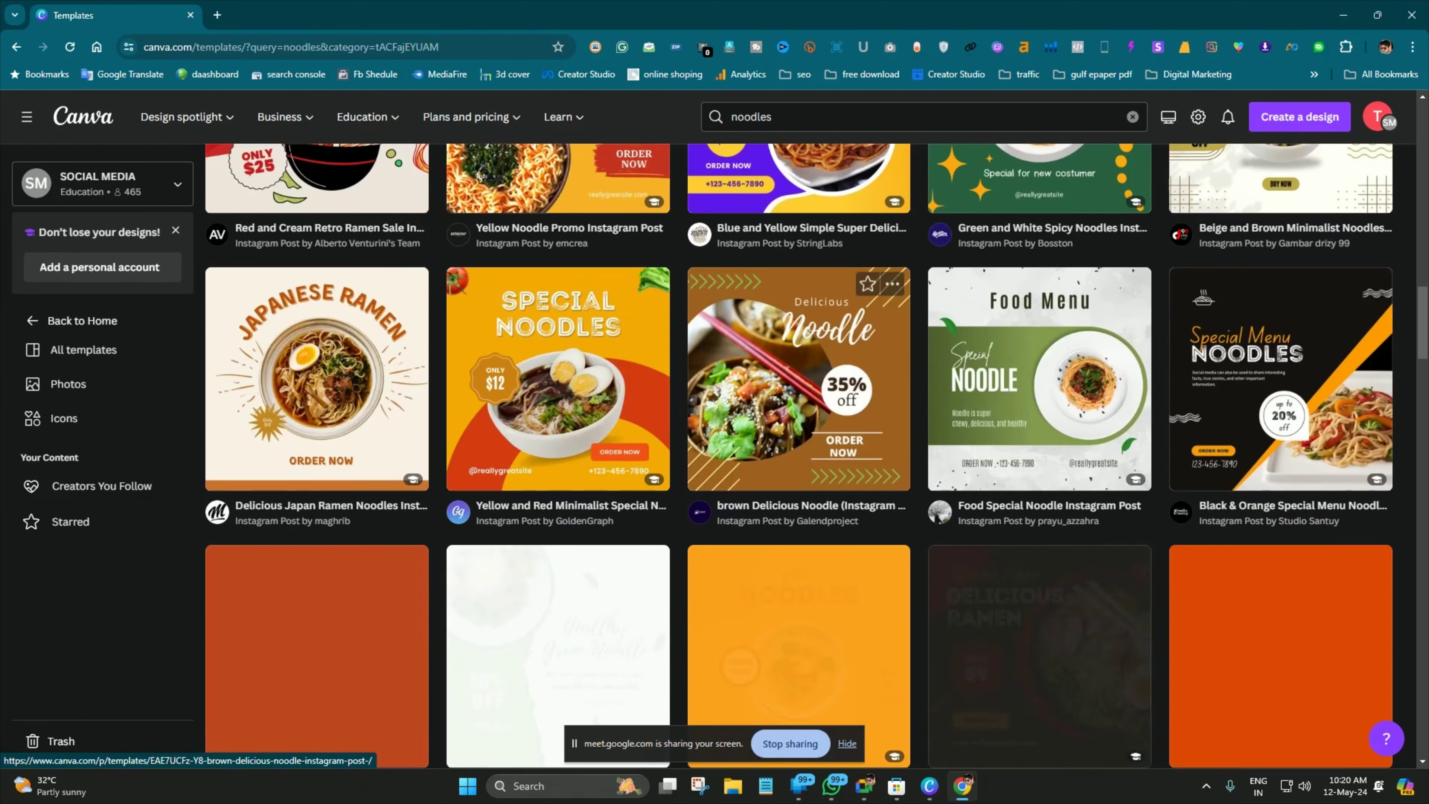
scroll(800, 394, "down", 10)
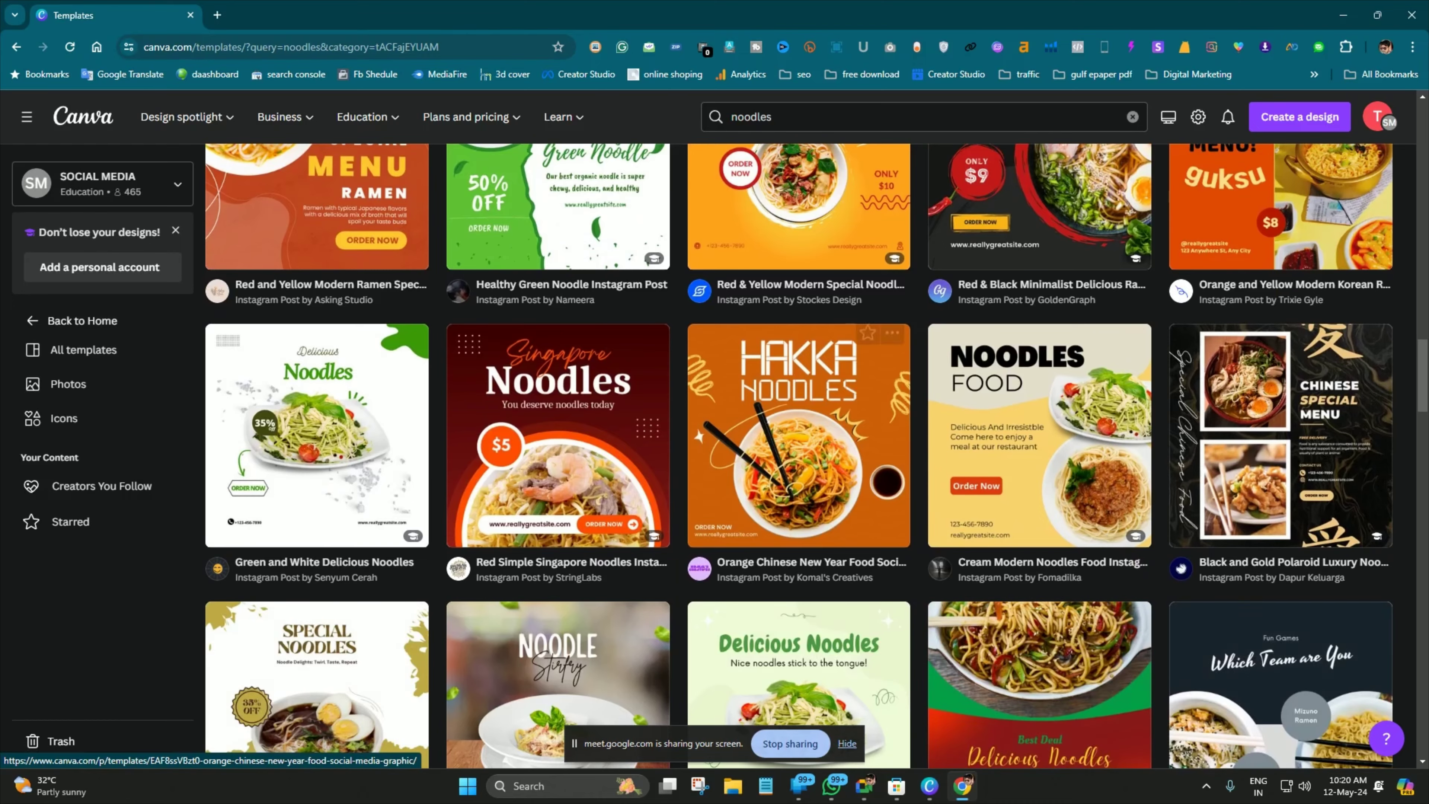
scroll(799, 394, "down", 6)
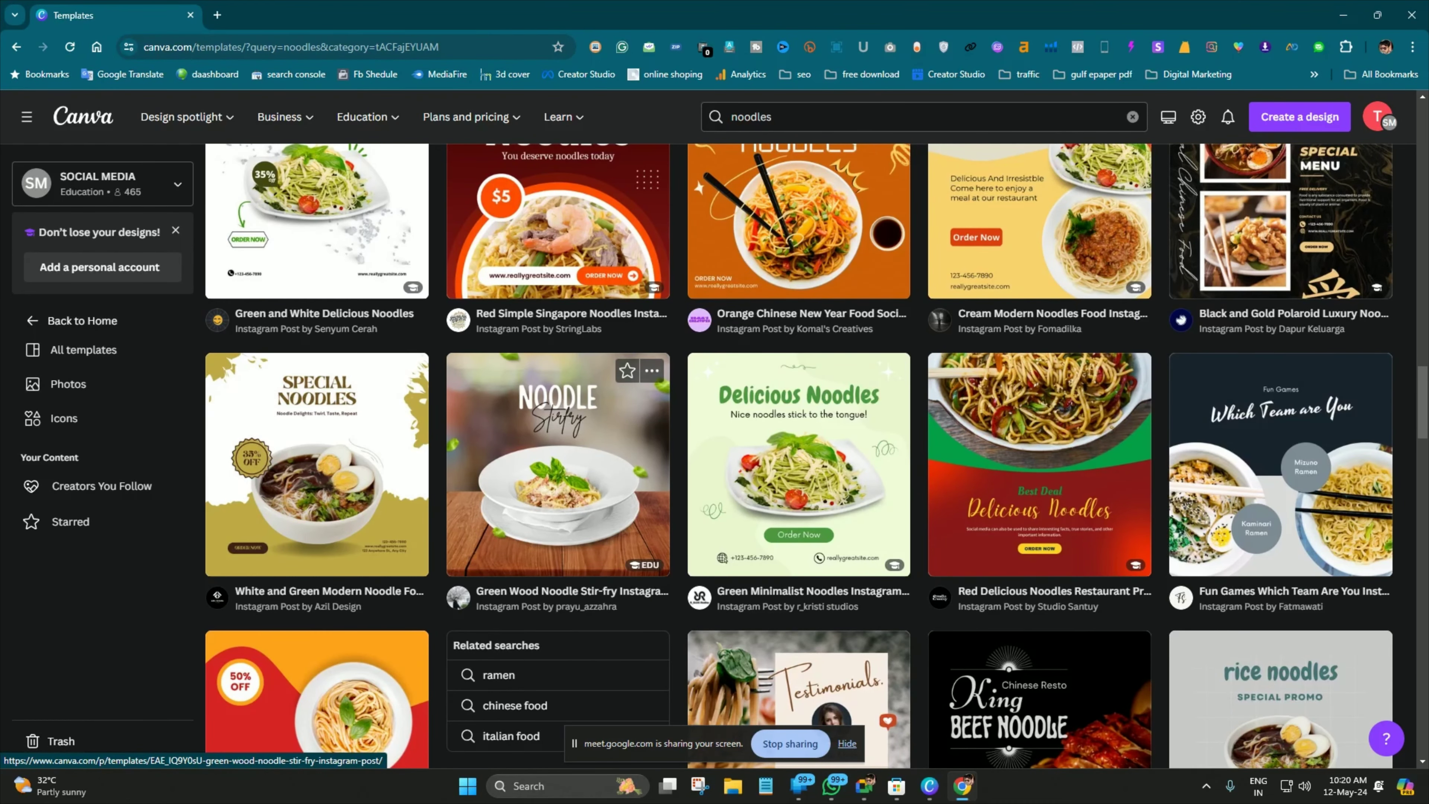
scroll(557, 462, "down", 5)
scroll(1042, 518, "down", 4)
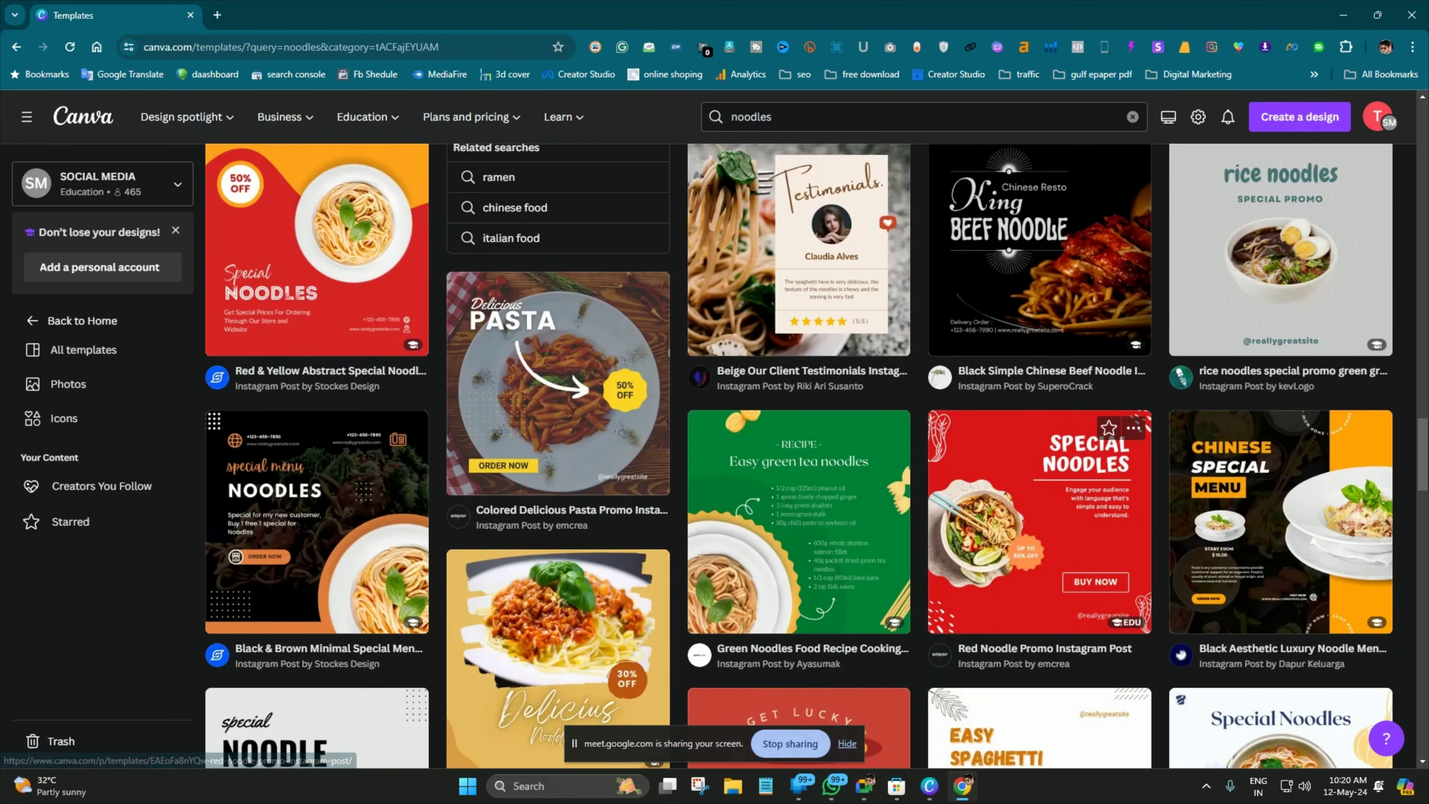
scroll(1041, 519, "down", 20)
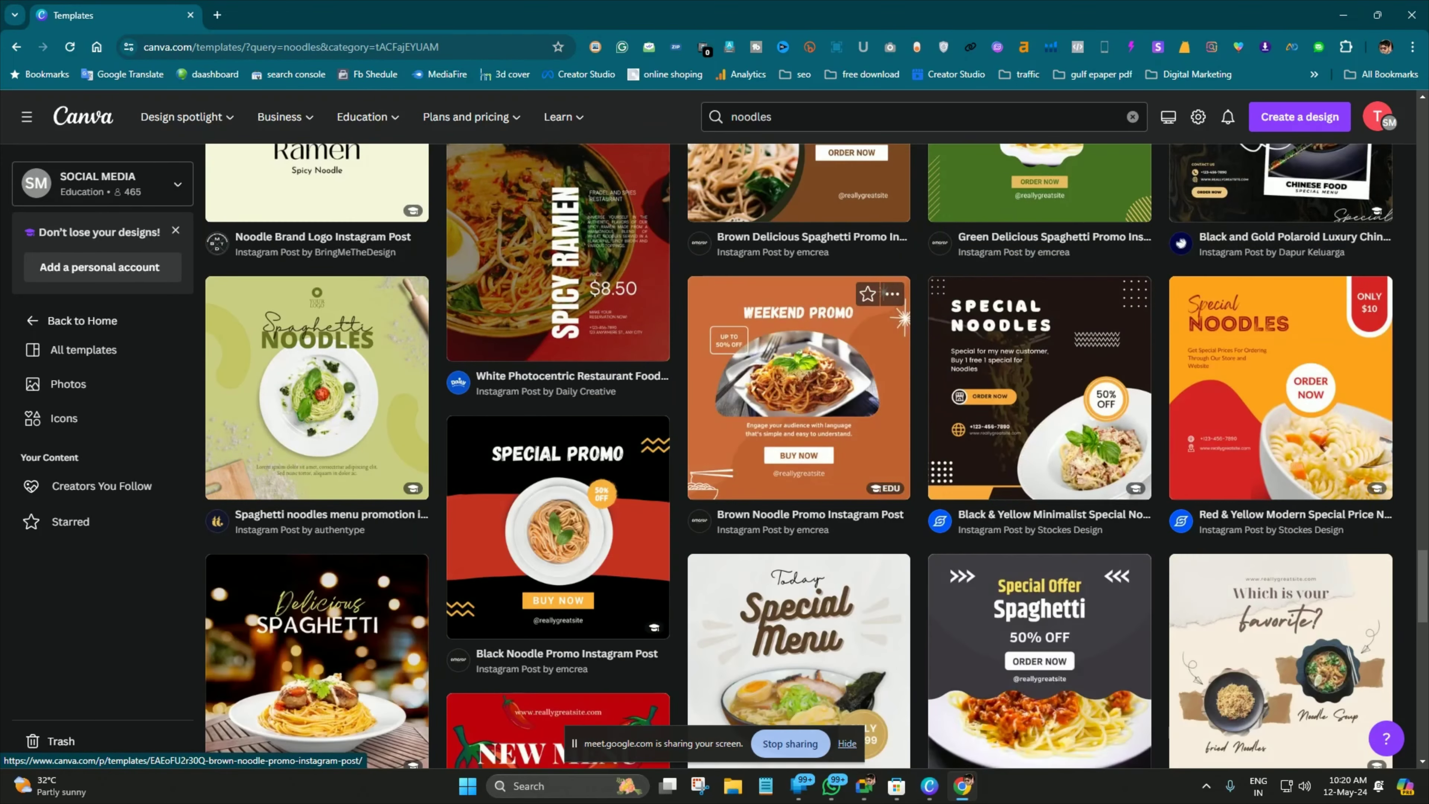
scroll(799, 394, "up", 4)
scroll(799, 394, "down", 20)
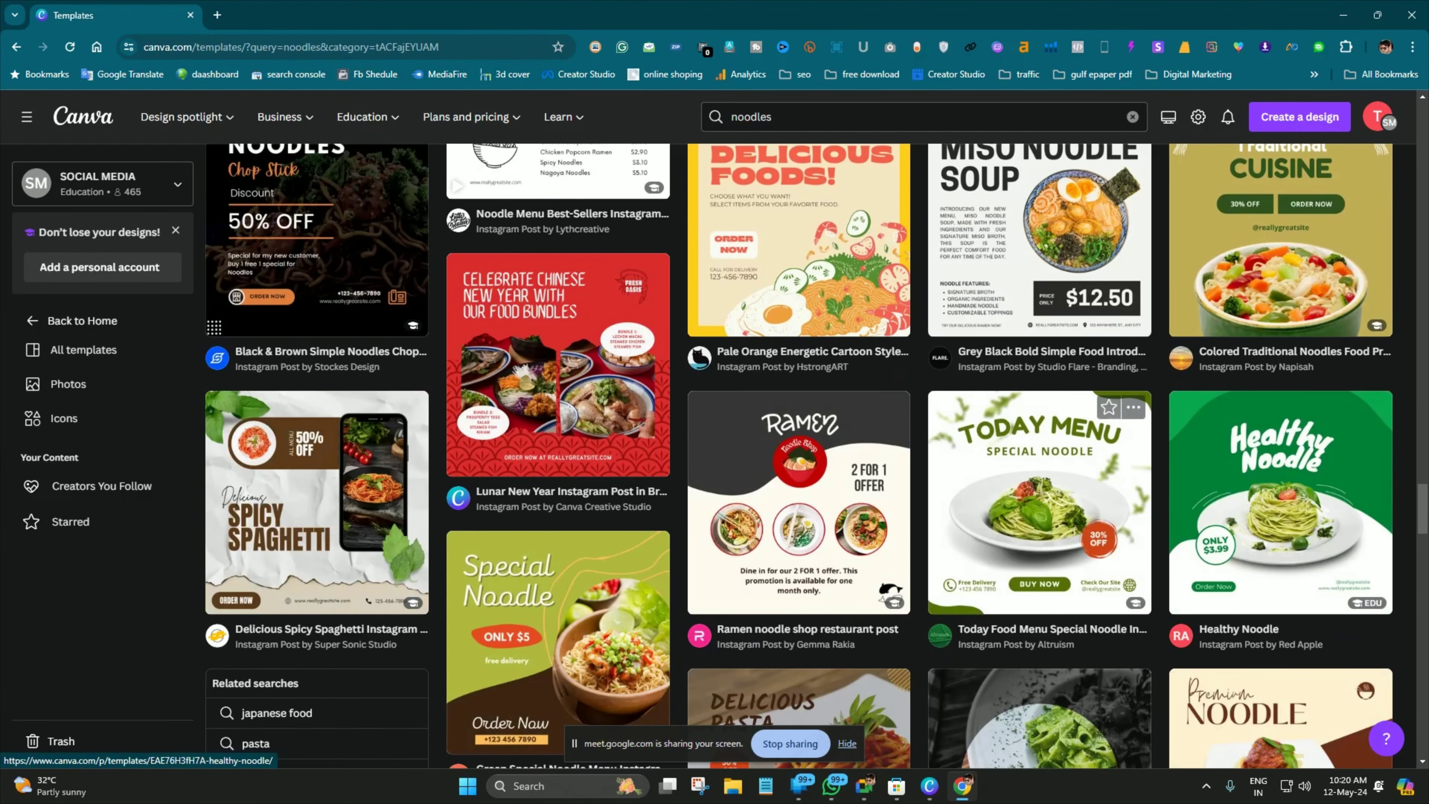
scroll(563, 258, "down", 4)
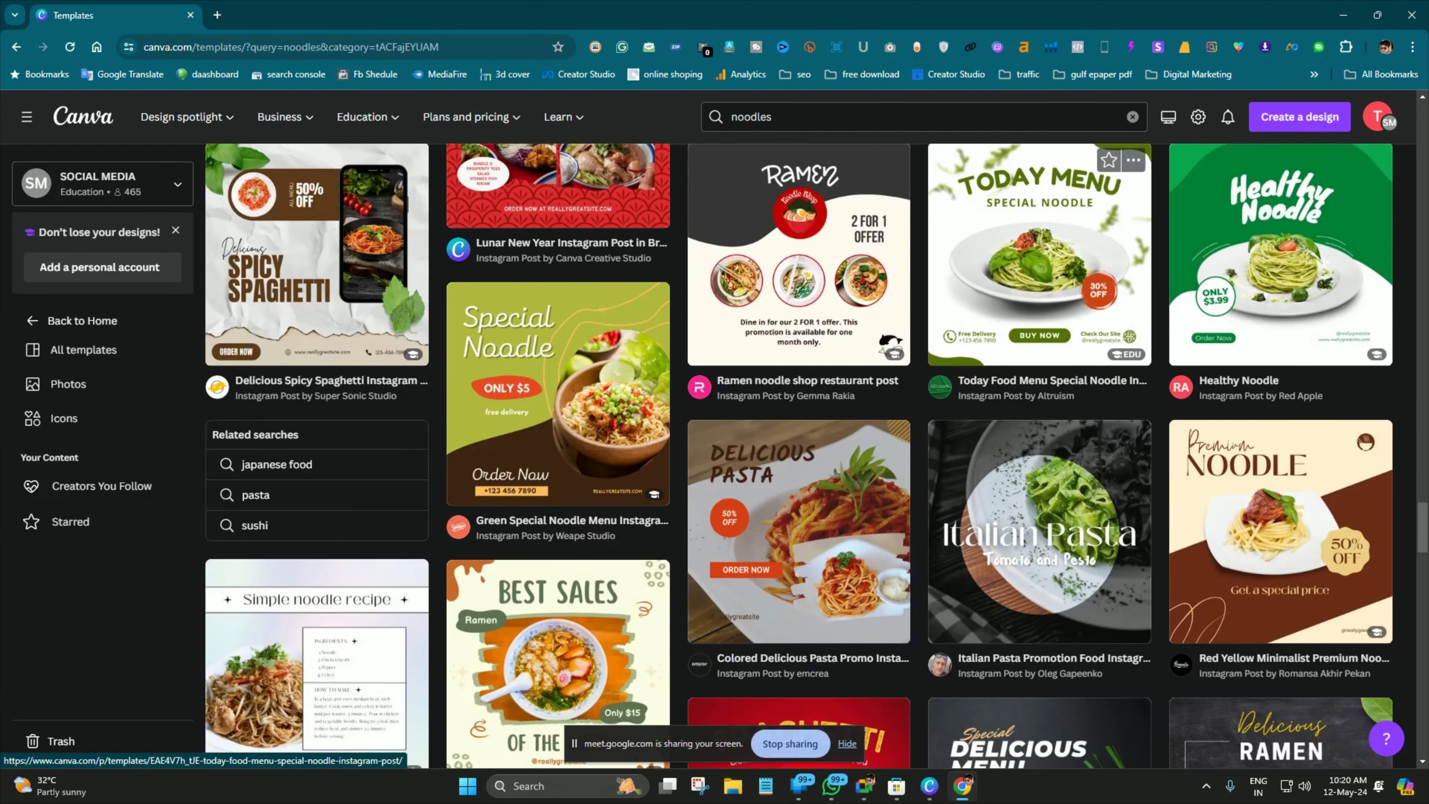
scroll(800, 450, "down", 3)
scroll(799, 451, "up", 3)
scroll(1042, 507, "up", 10)
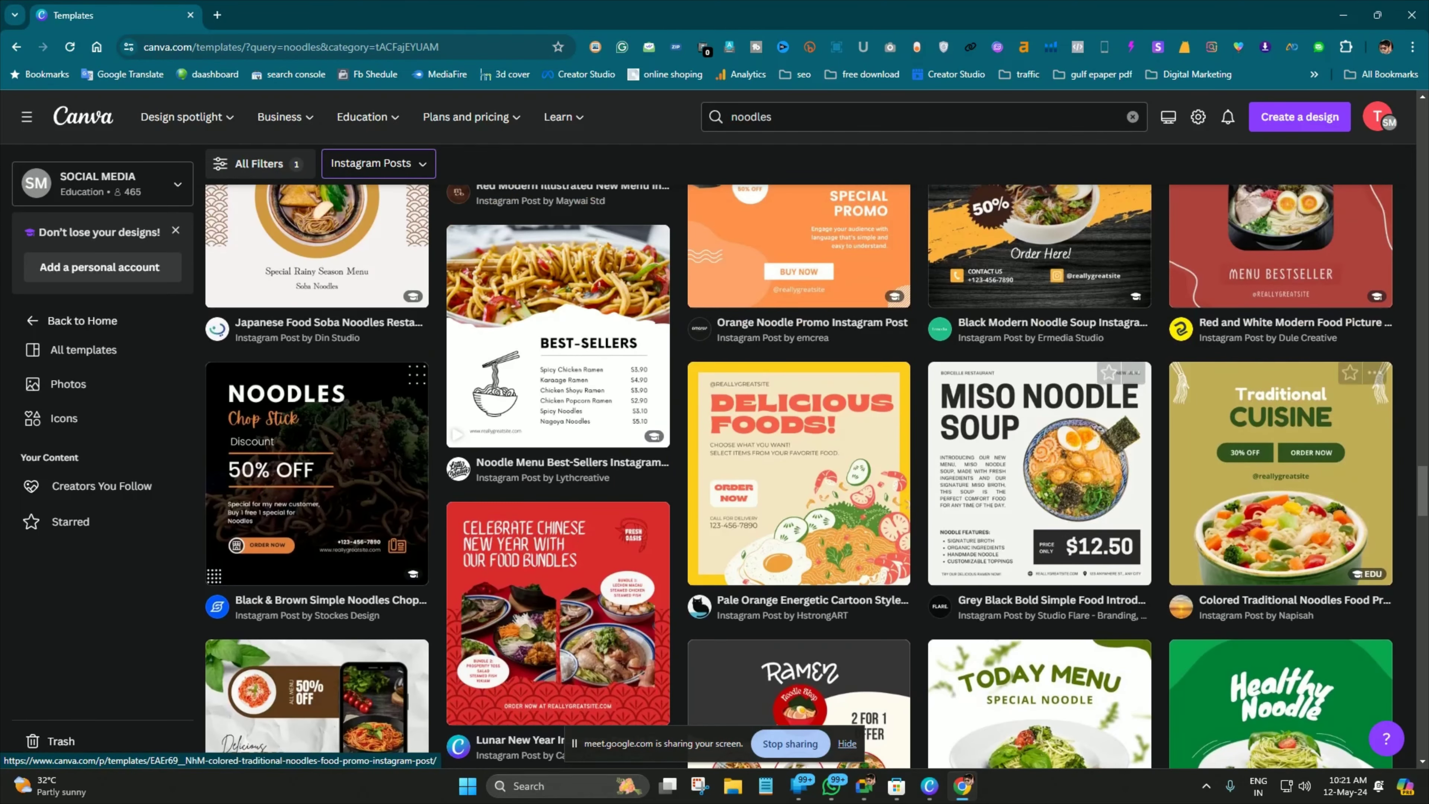
scroll(1041, 451, "up", 9)
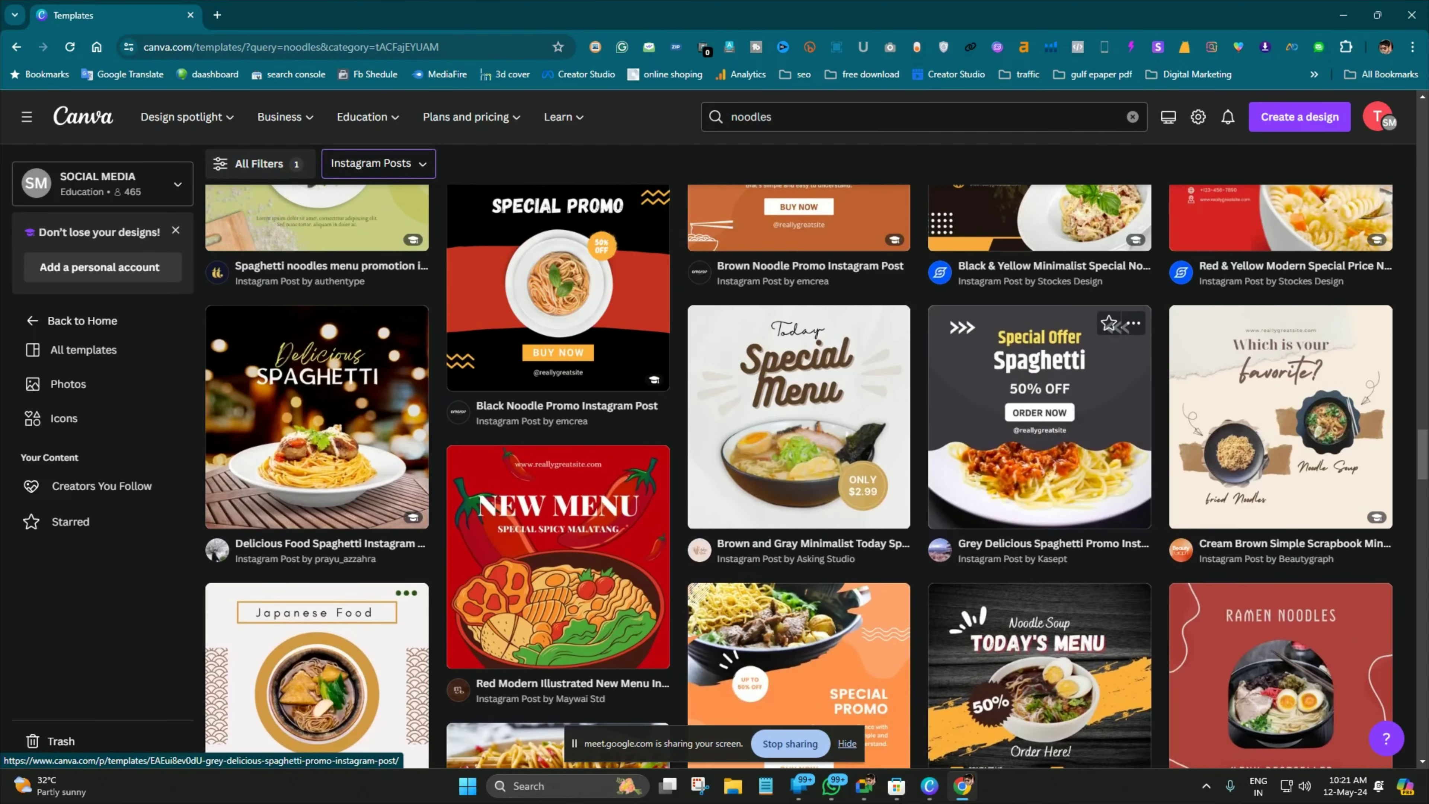
scroll(1114, 326, "up", 7)
scroll(1114, 327, "down", 7)
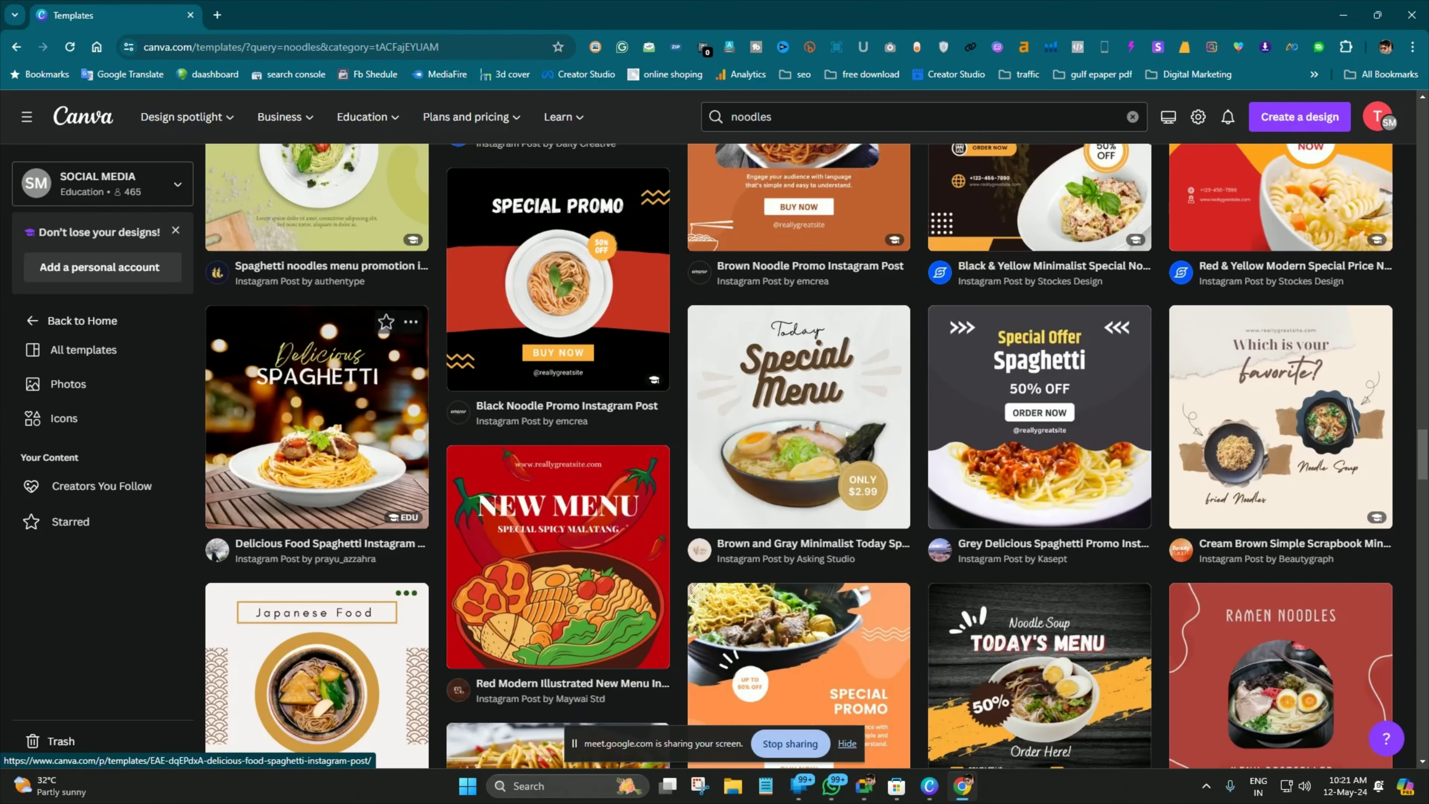
scroll(1120, 327, "up", 18)
scroll(1120, 327, "up", 4)
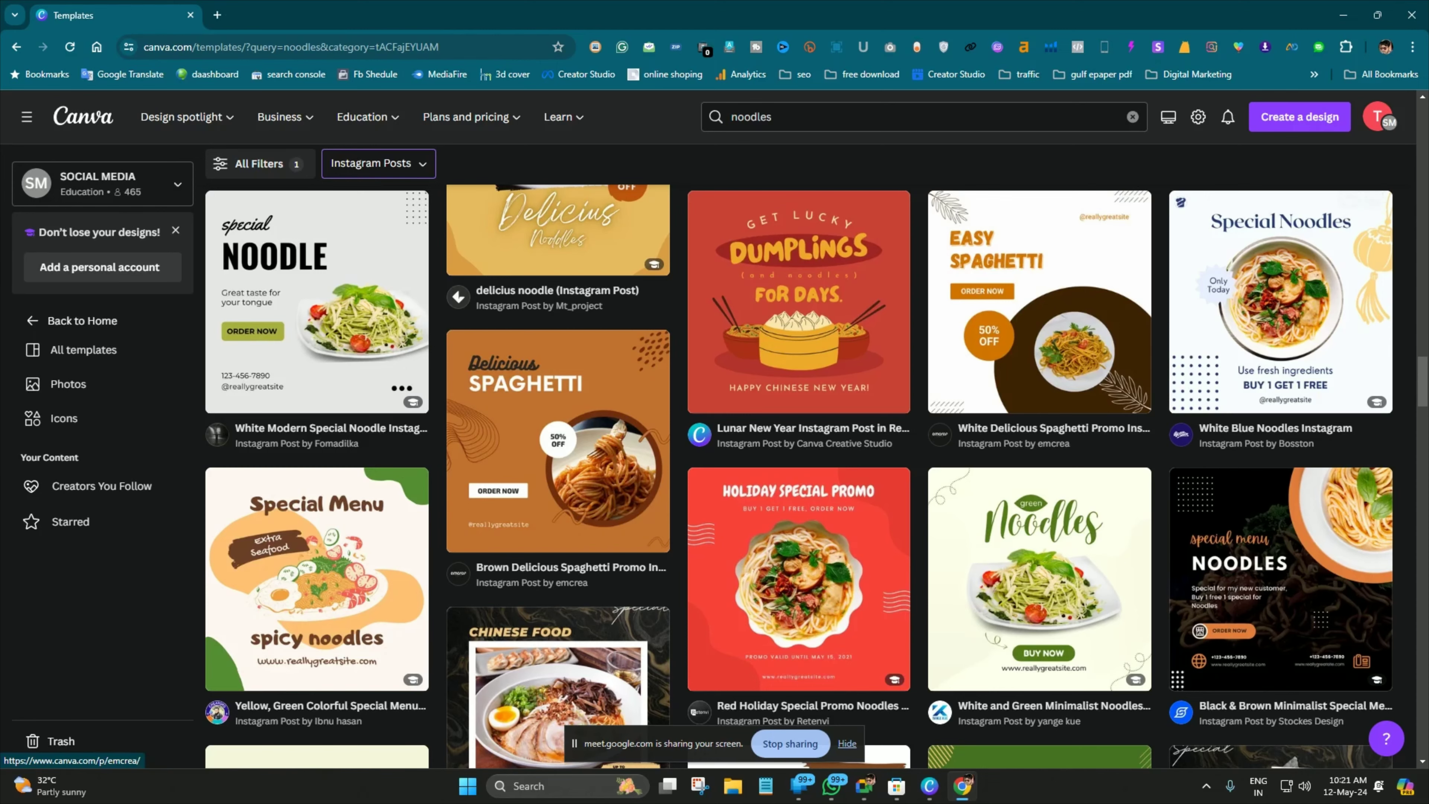
scroll(1160, 338, "down", 10)
scroll(800, 450, "down", 20)
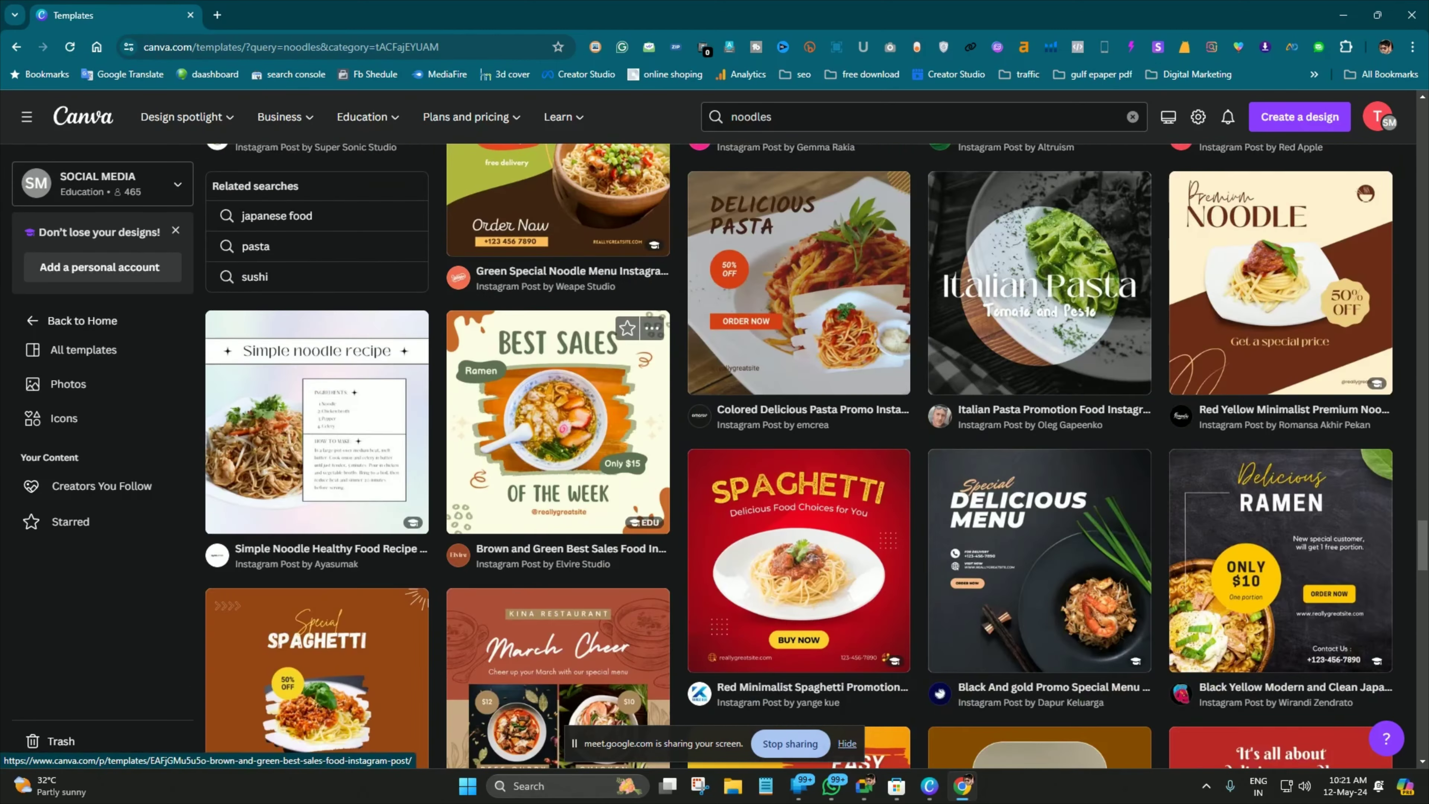
scroll(316, 473, "up", 4)
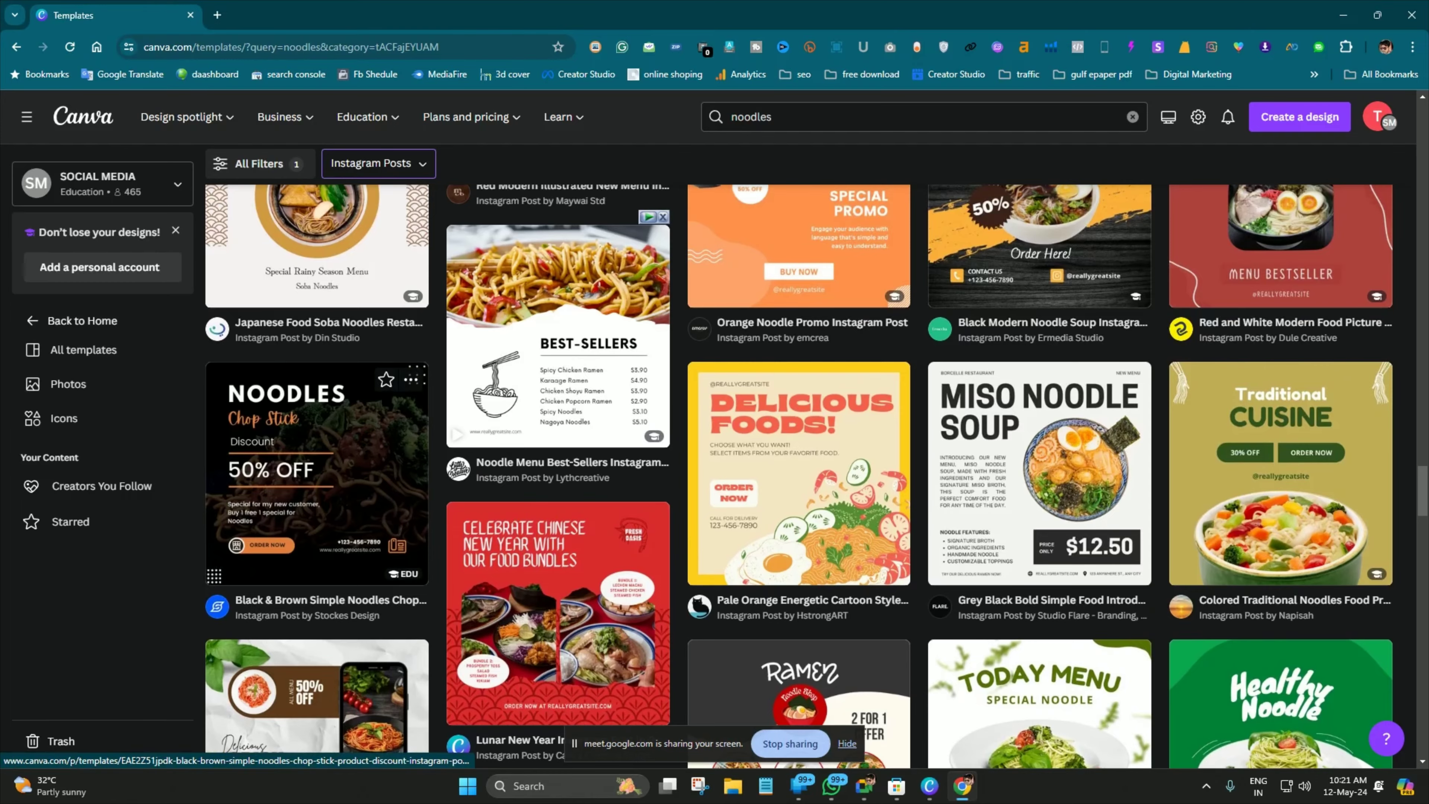
scroll(316, 473, "down", 10)
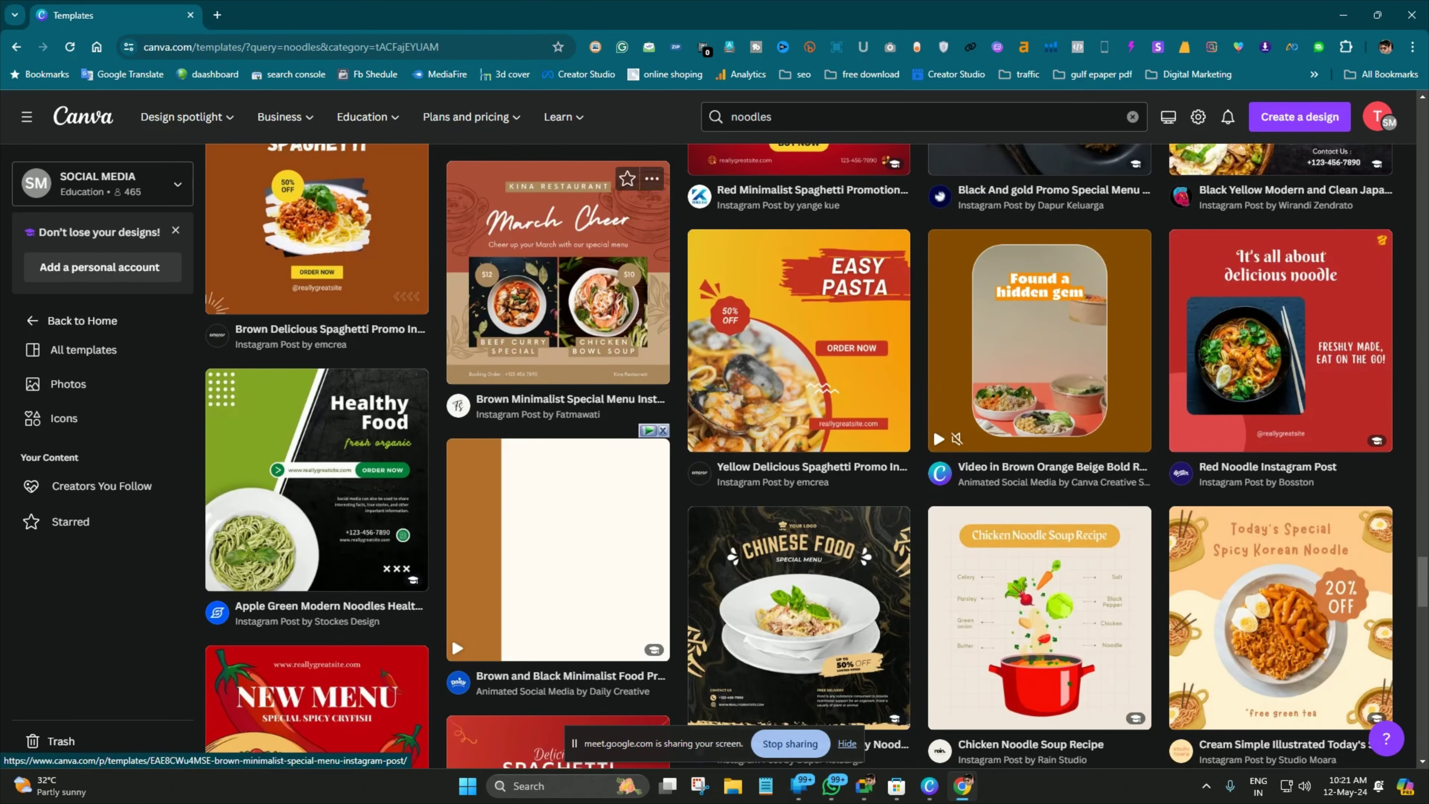
scroll(559, 360, "down", 12)
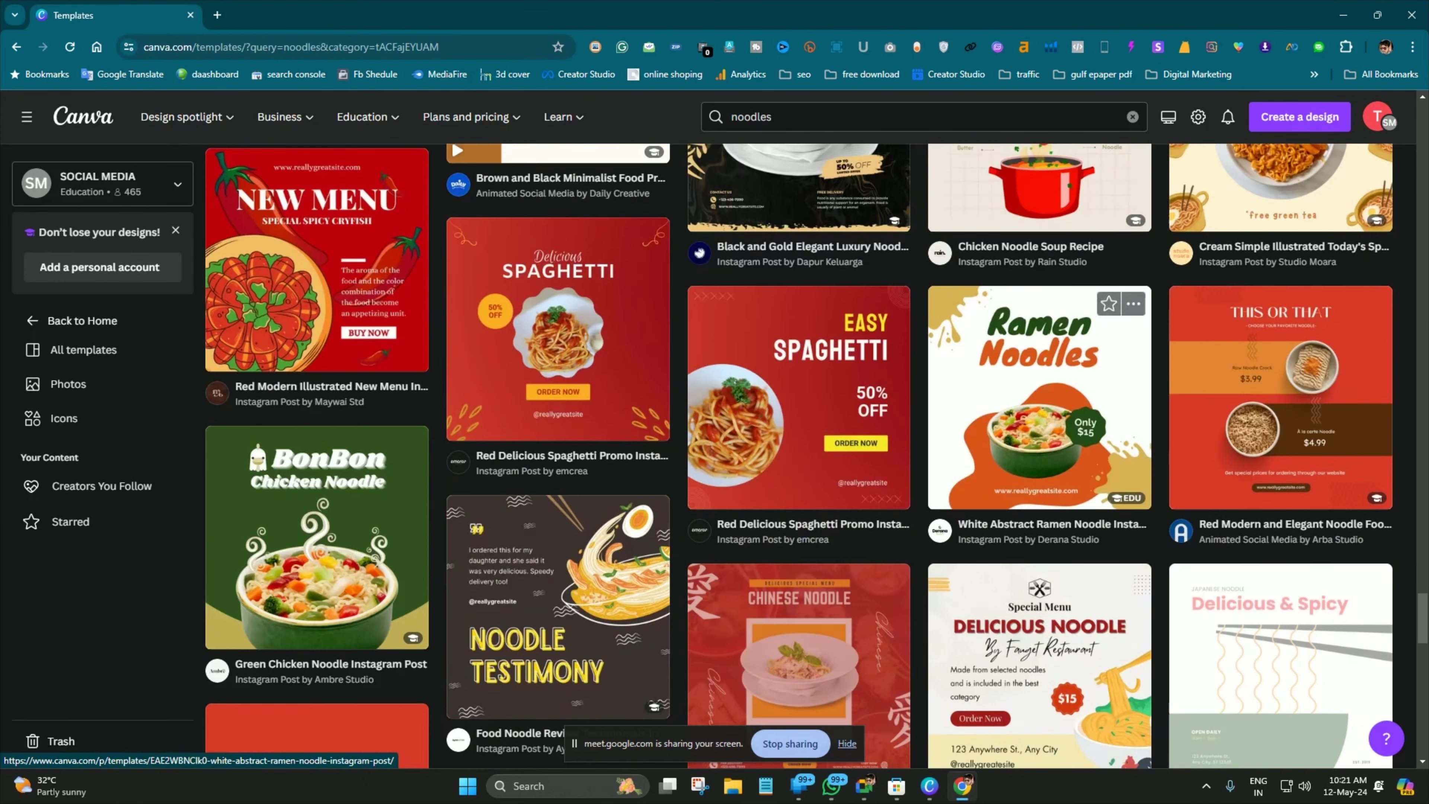
scroll(559, 361, "down", 5)
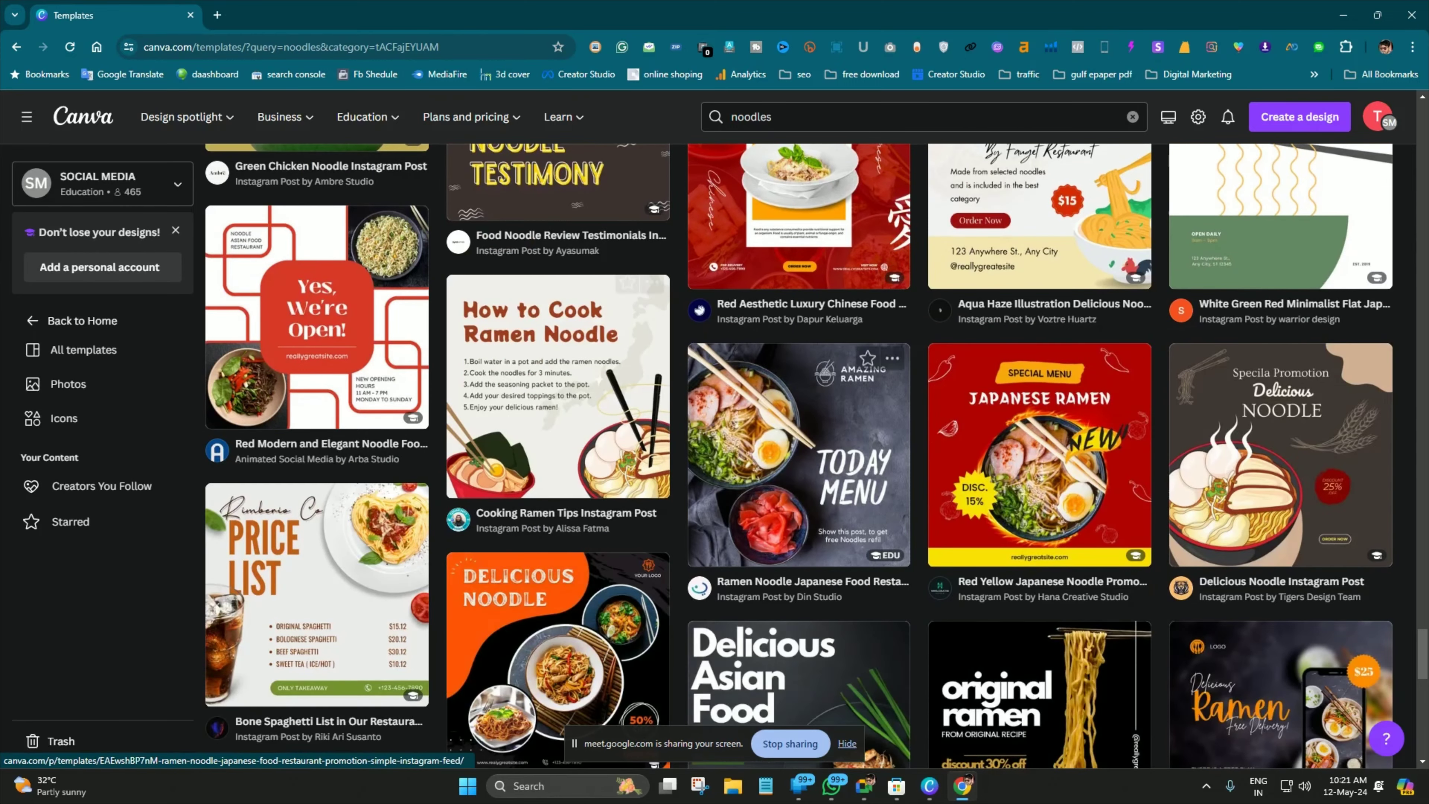
scroll(1012, 541, "down", 9)
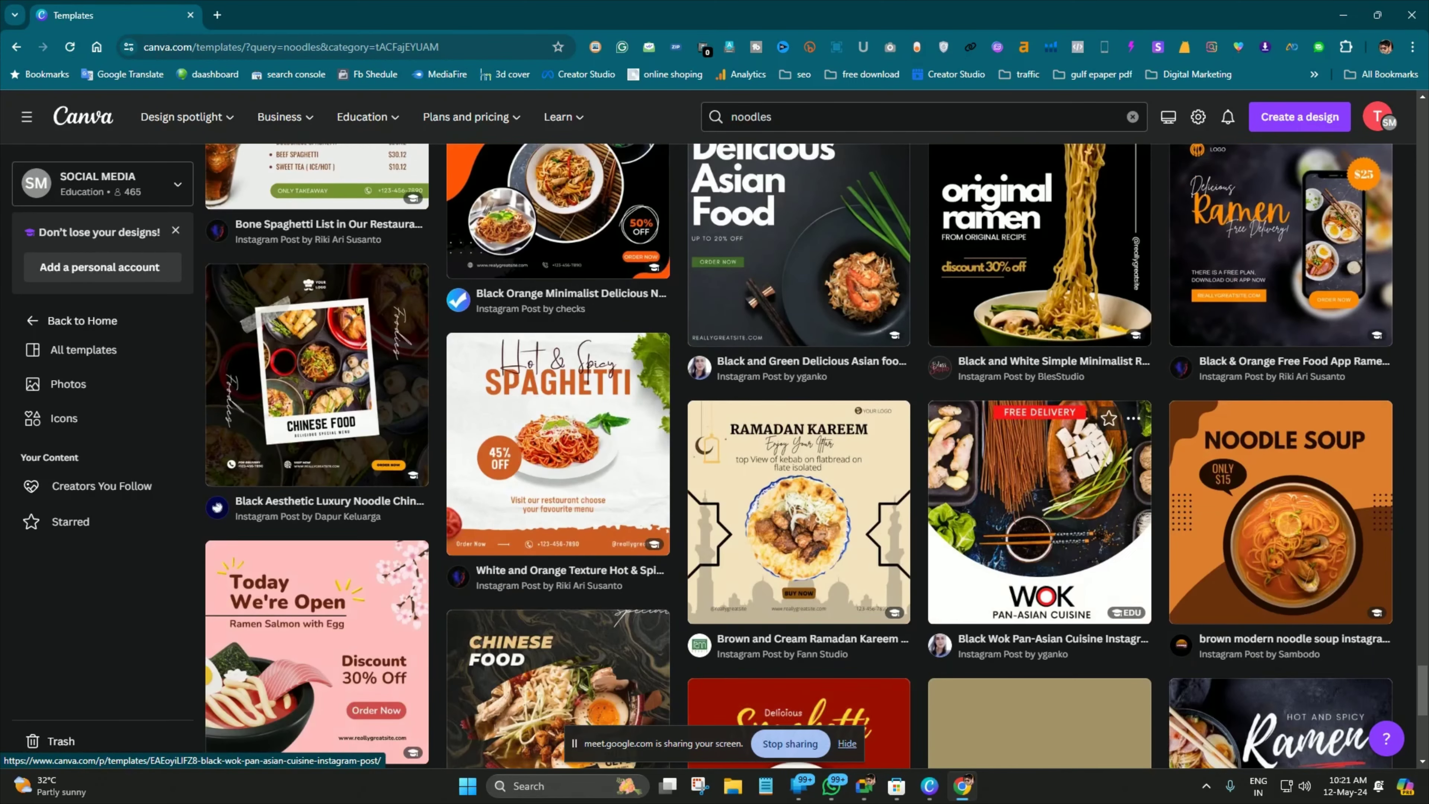
scroll(1013, 540, "down", 5)
scroll(992, 630, "down", 5)
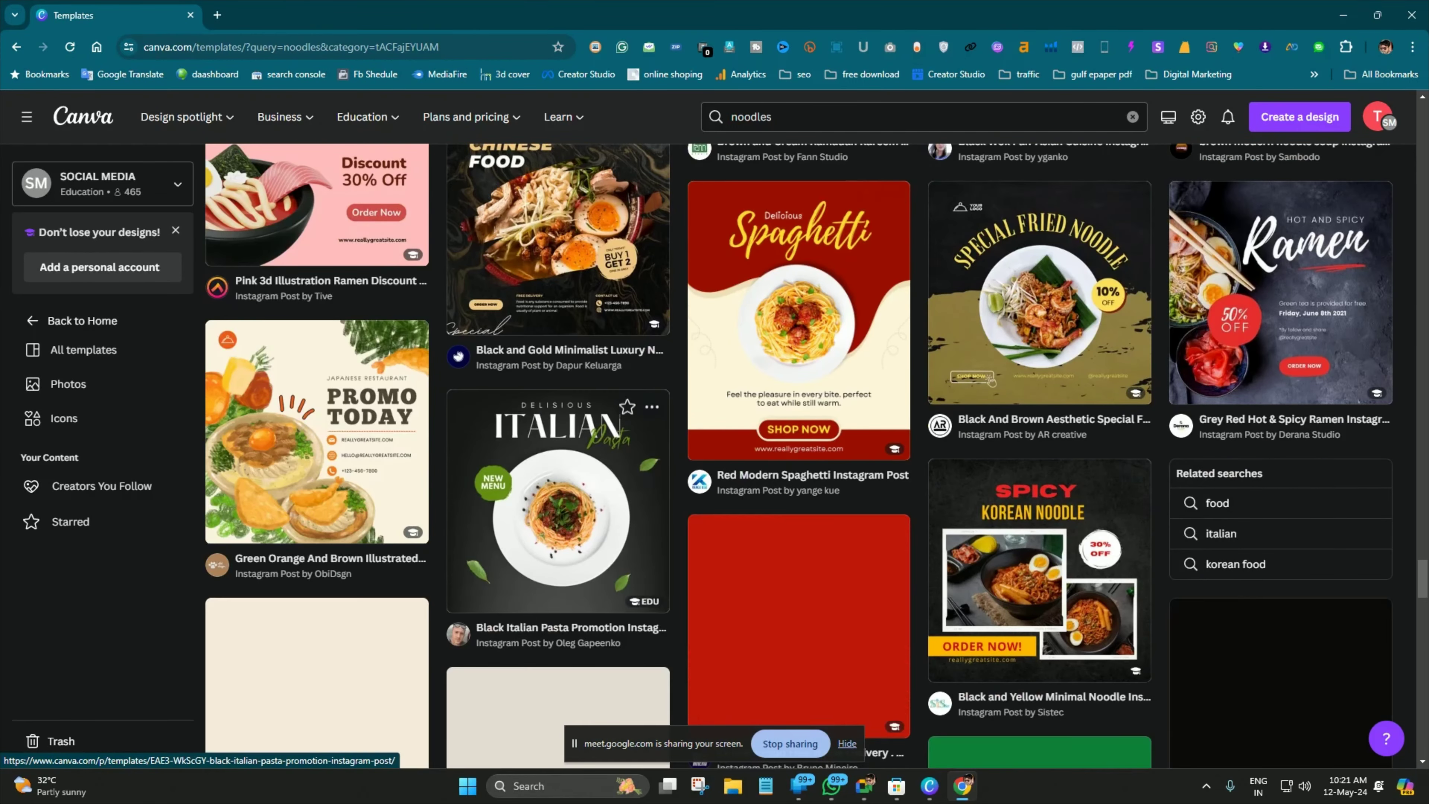
scroll(563, 507, "down", 4)
scroll(563, 530, "down", 5)
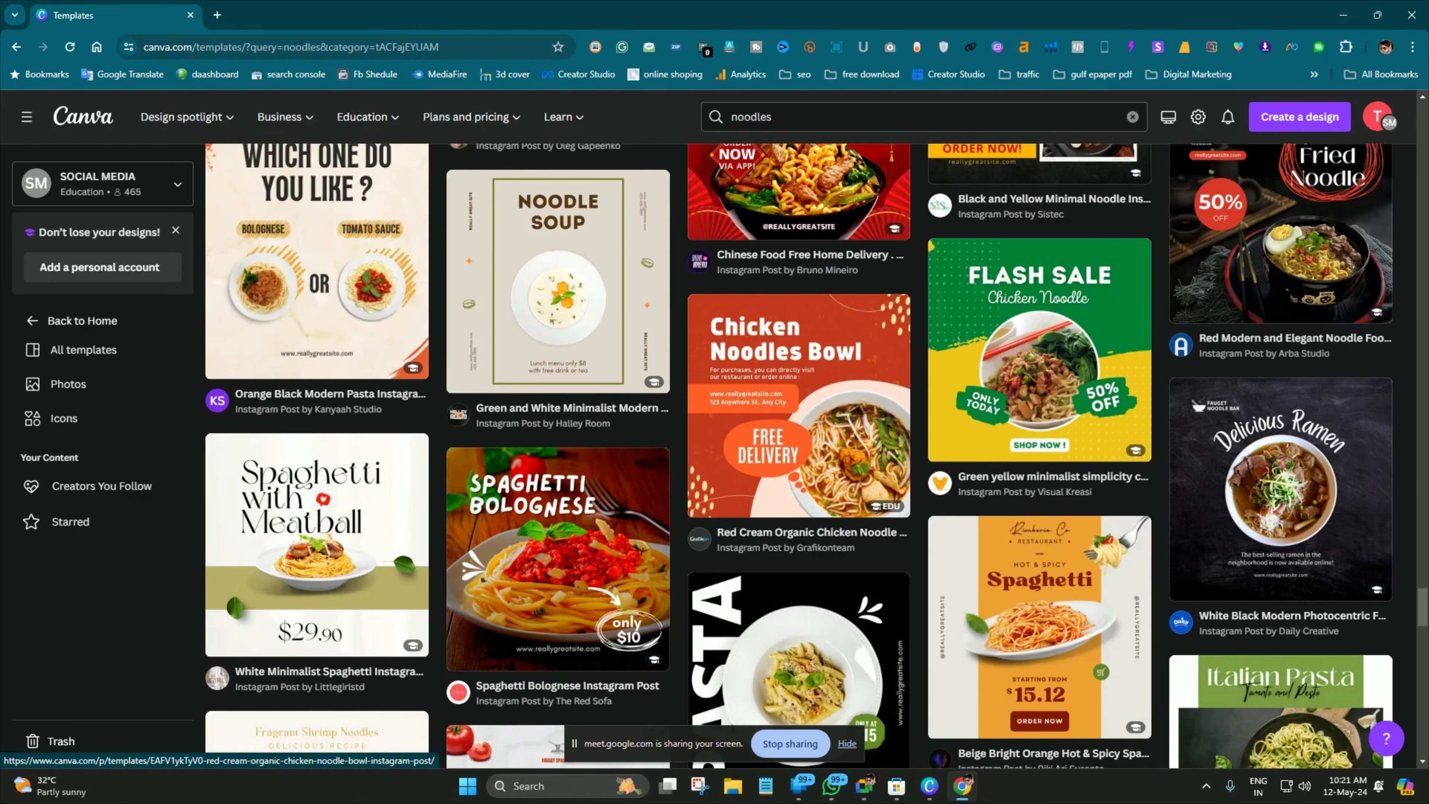
scroll(799, 440, "down", 4)
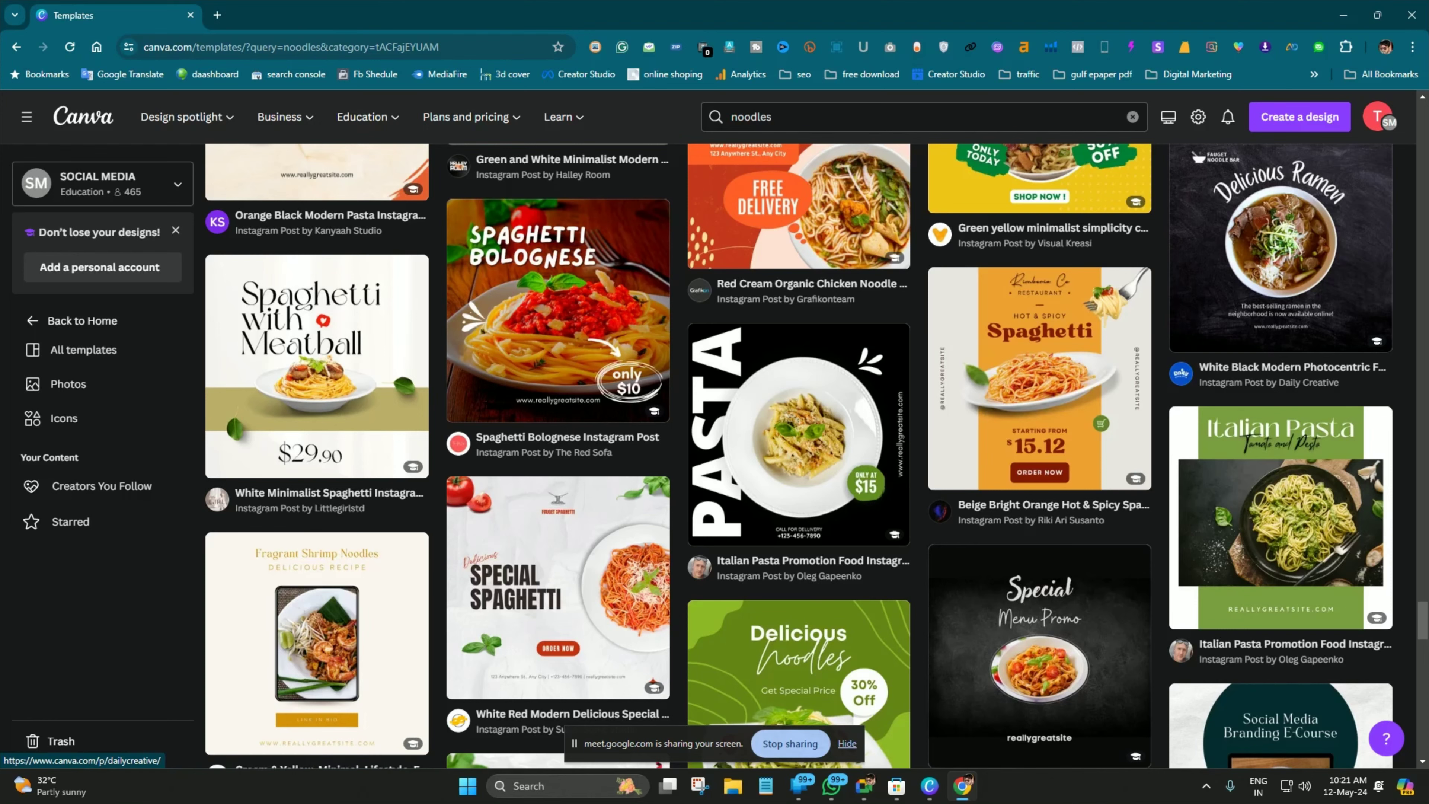
scroll(1039, 394, "up", 4)
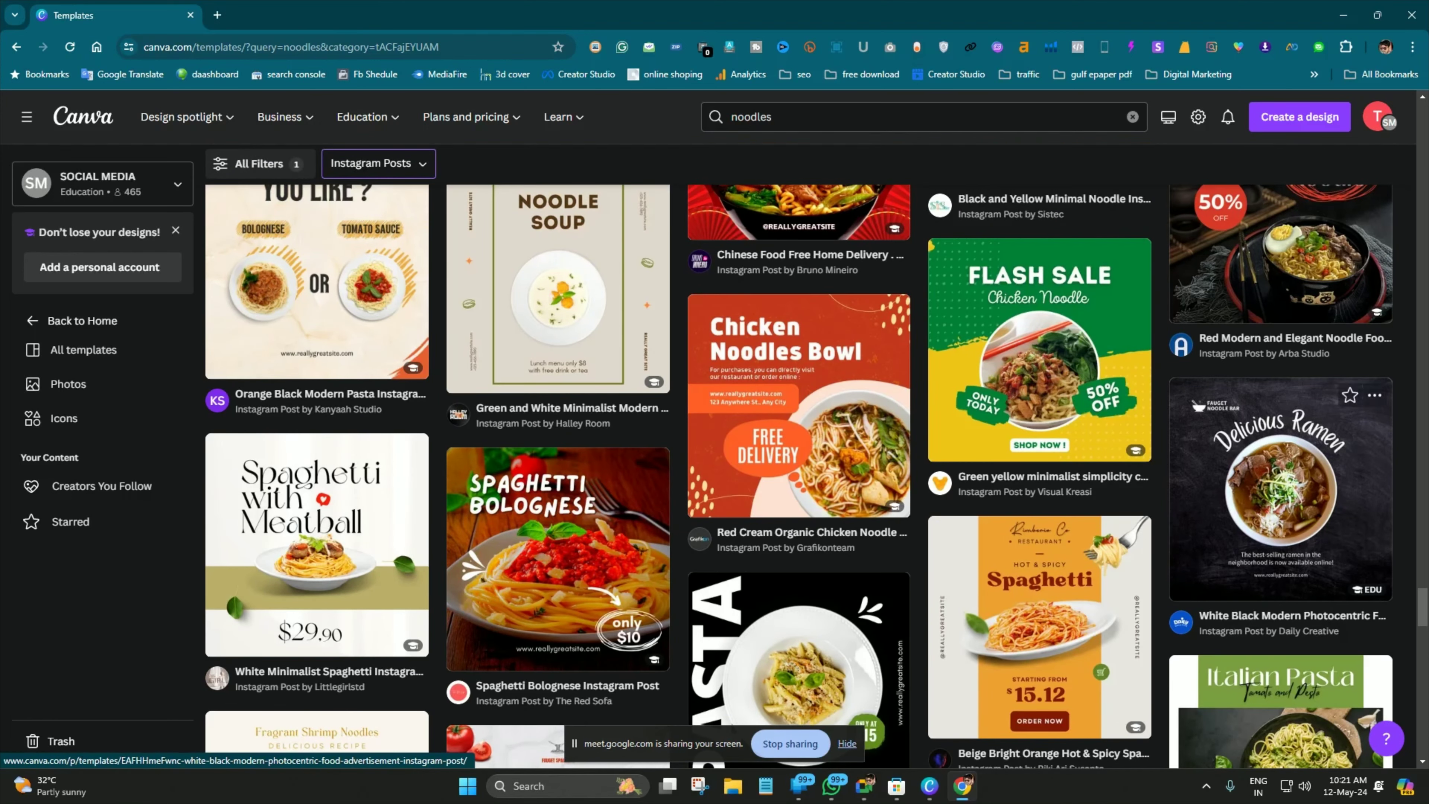
scroll(799, 282, "down", 5)
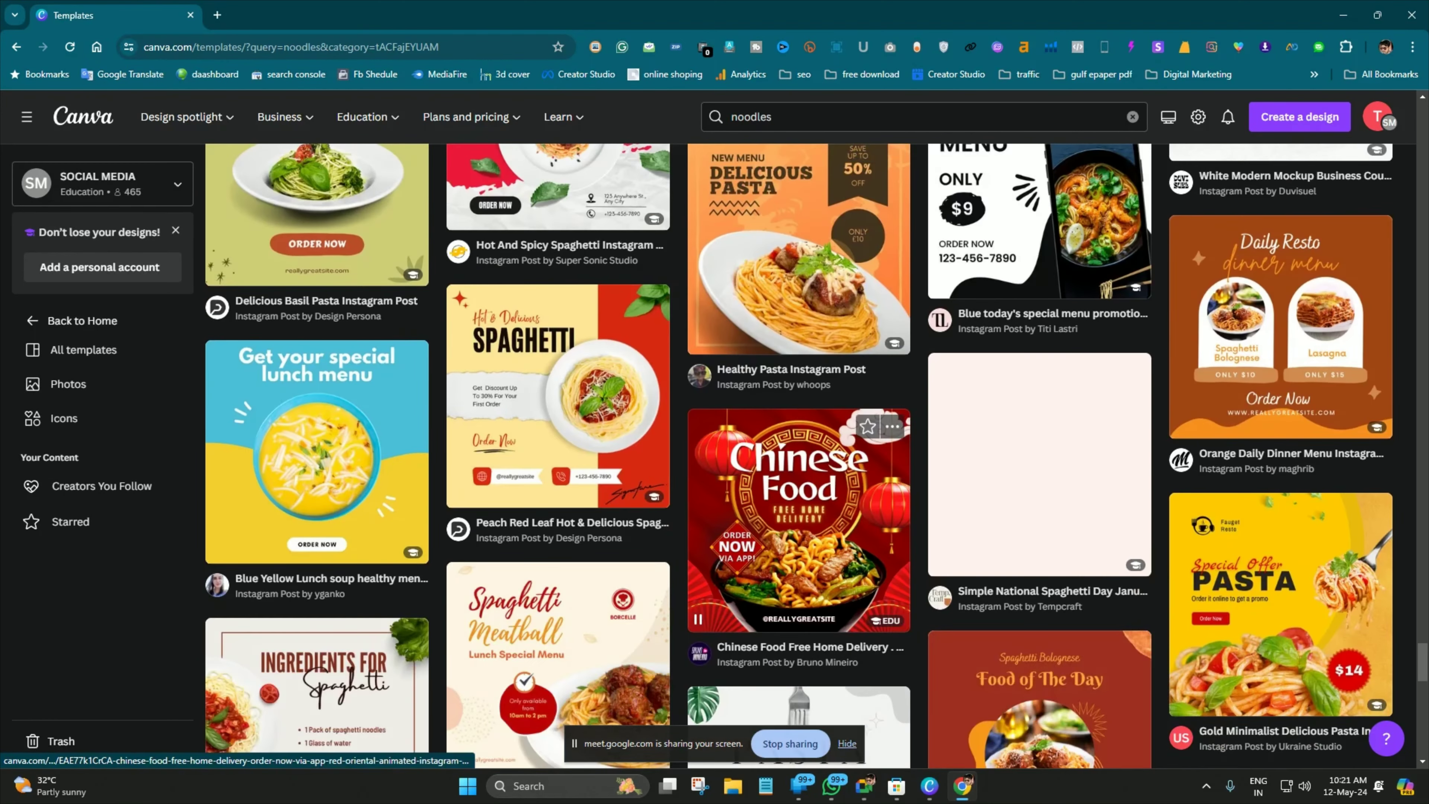
scroll(799, 281, "down", 4)
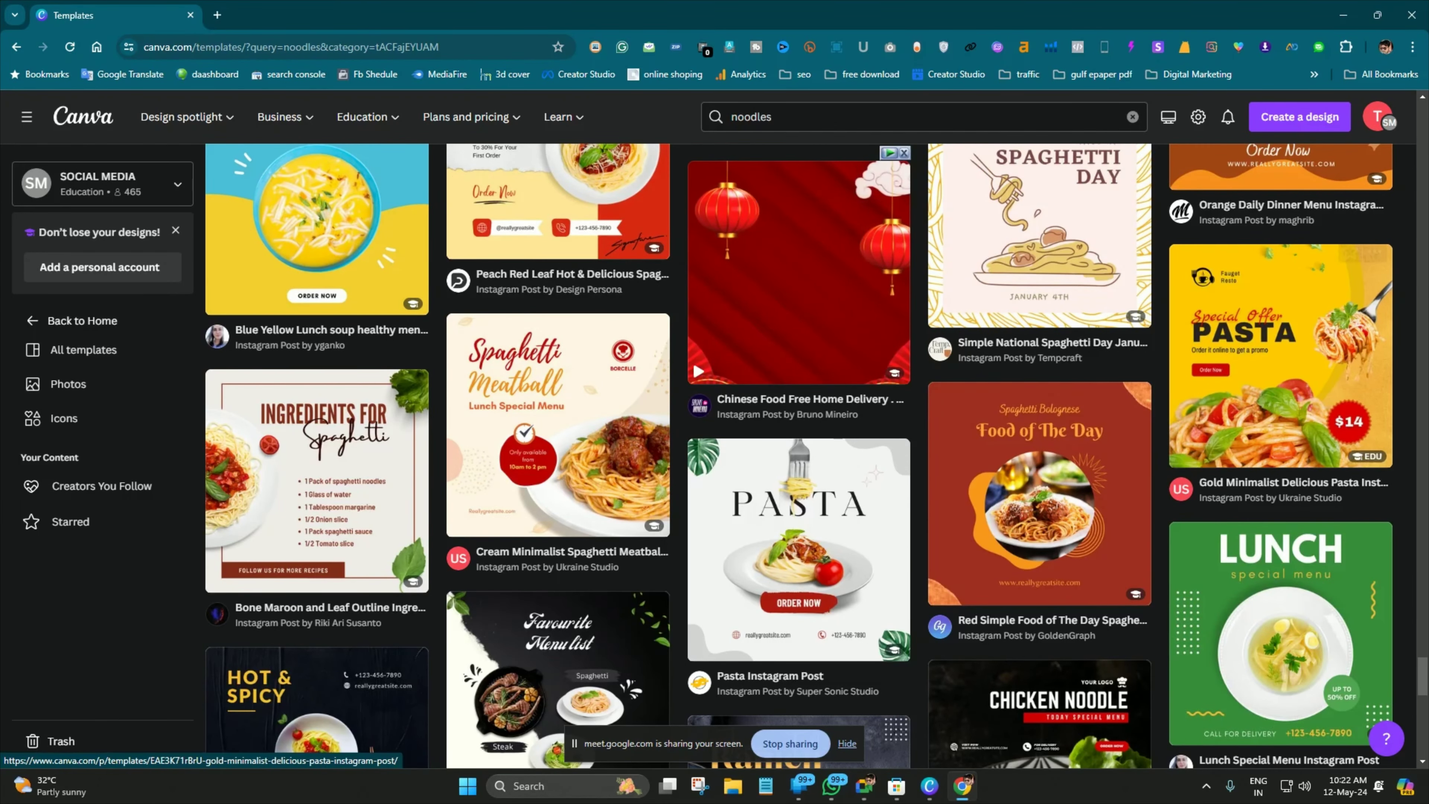
scroll(1042, 495, "down", 4)
scroll(1041, 496, "up", 4)
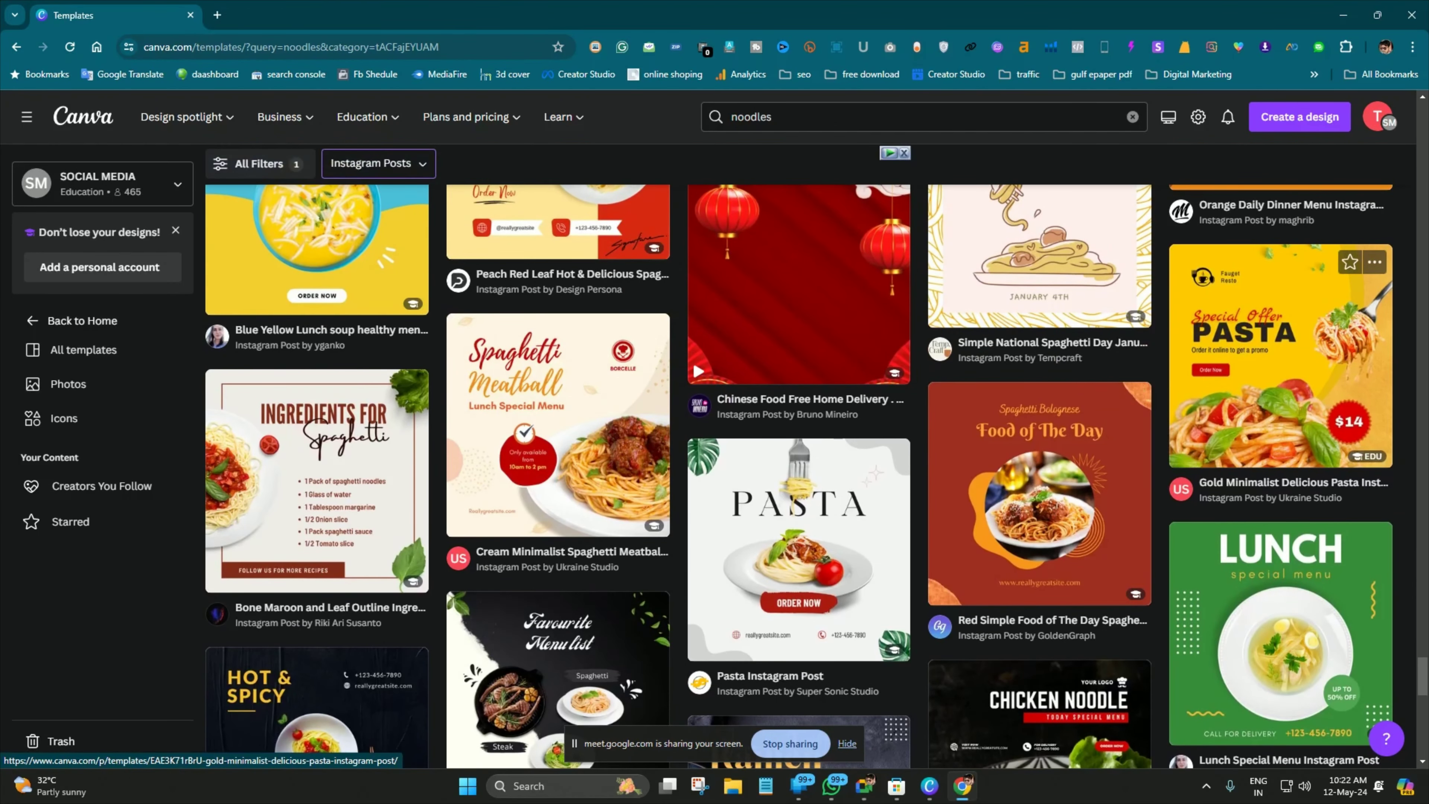
Open the Gold Minimalist Delicious Pasta Instagram Post template for customising, staying in the browser instead of the desktop app
scroll(1281, 355, "down", 5)
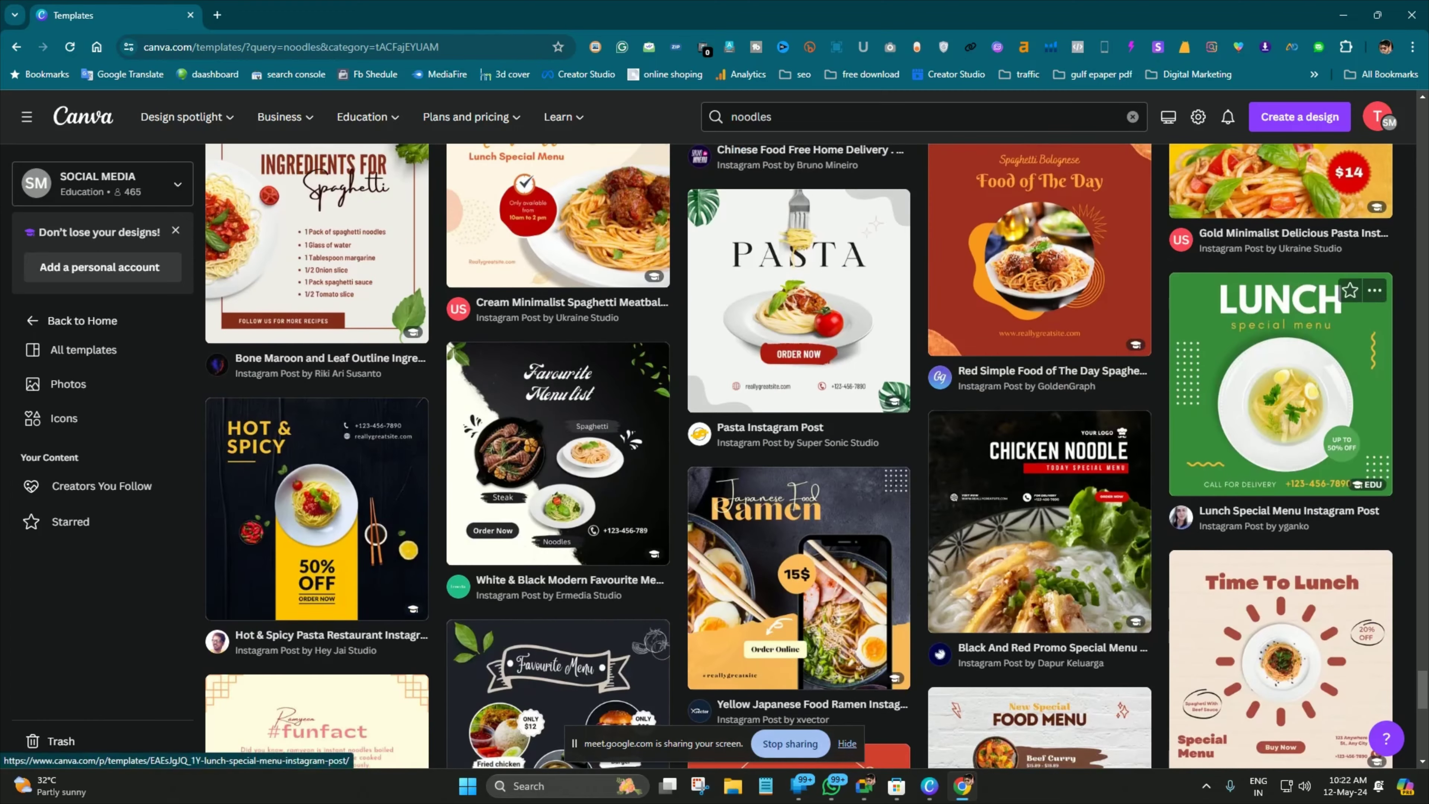
scroll(1281, 355, "up", 5)
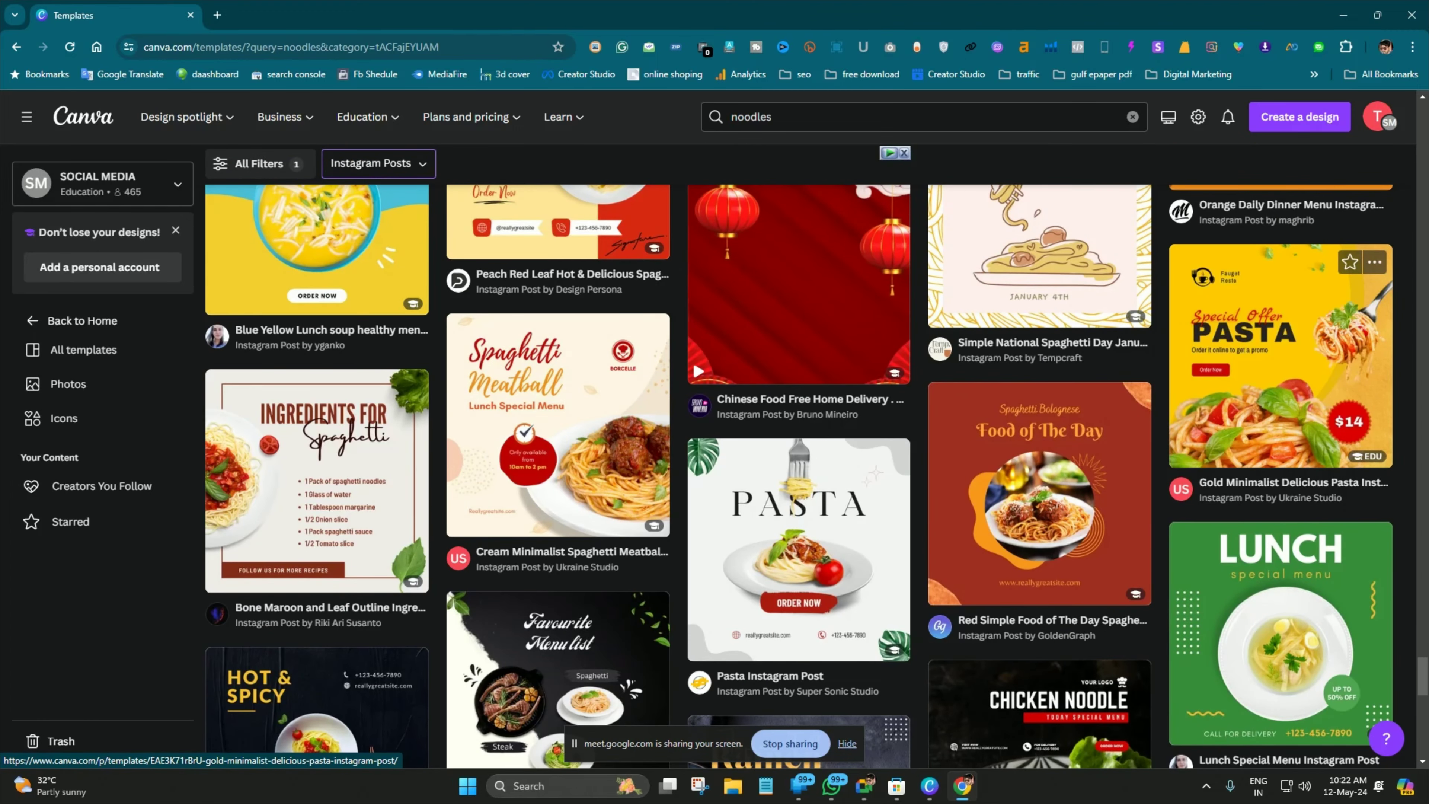
left_click(1281, 355)
left_click(1281, 355)
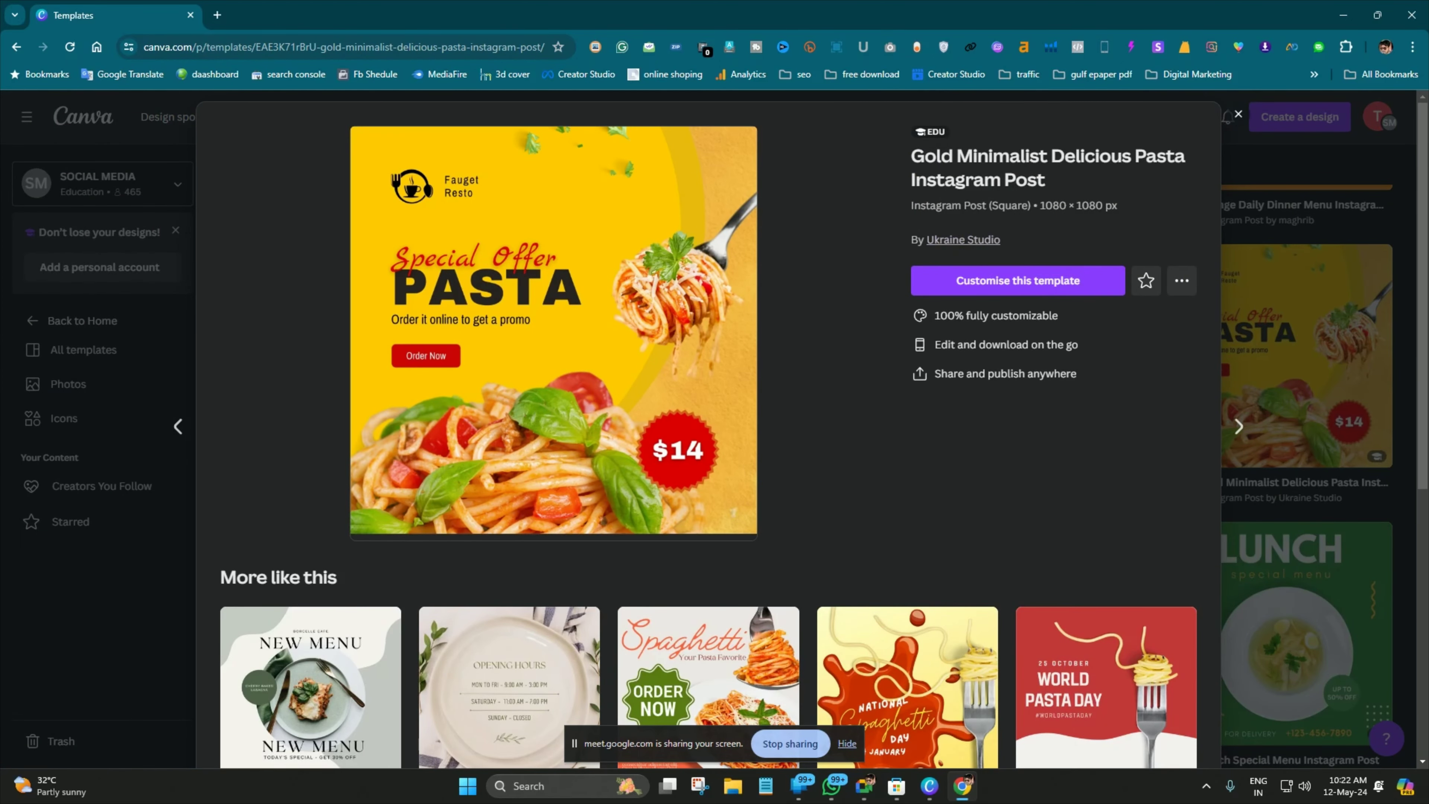
left_click(1018, 280)
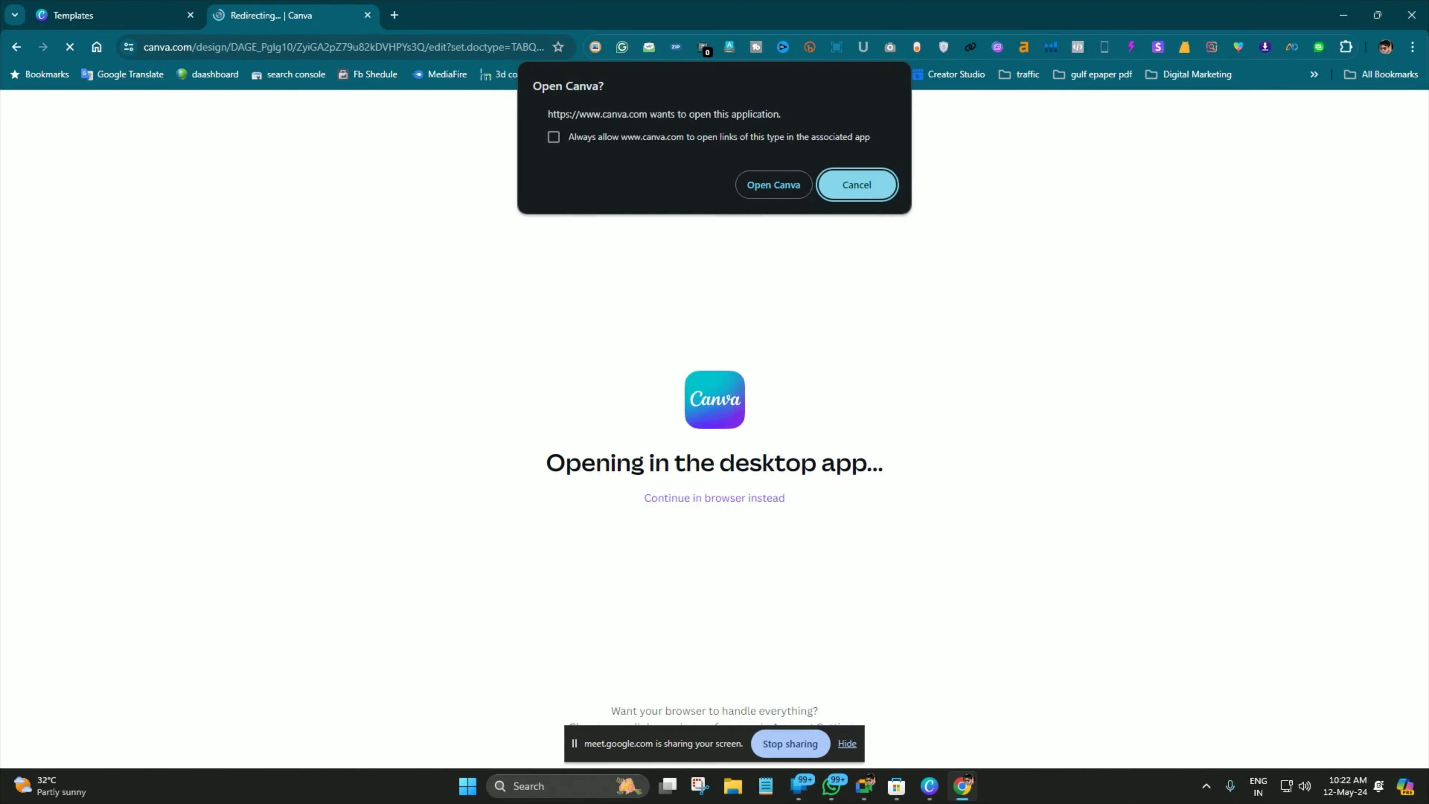
left_click(857, 184)
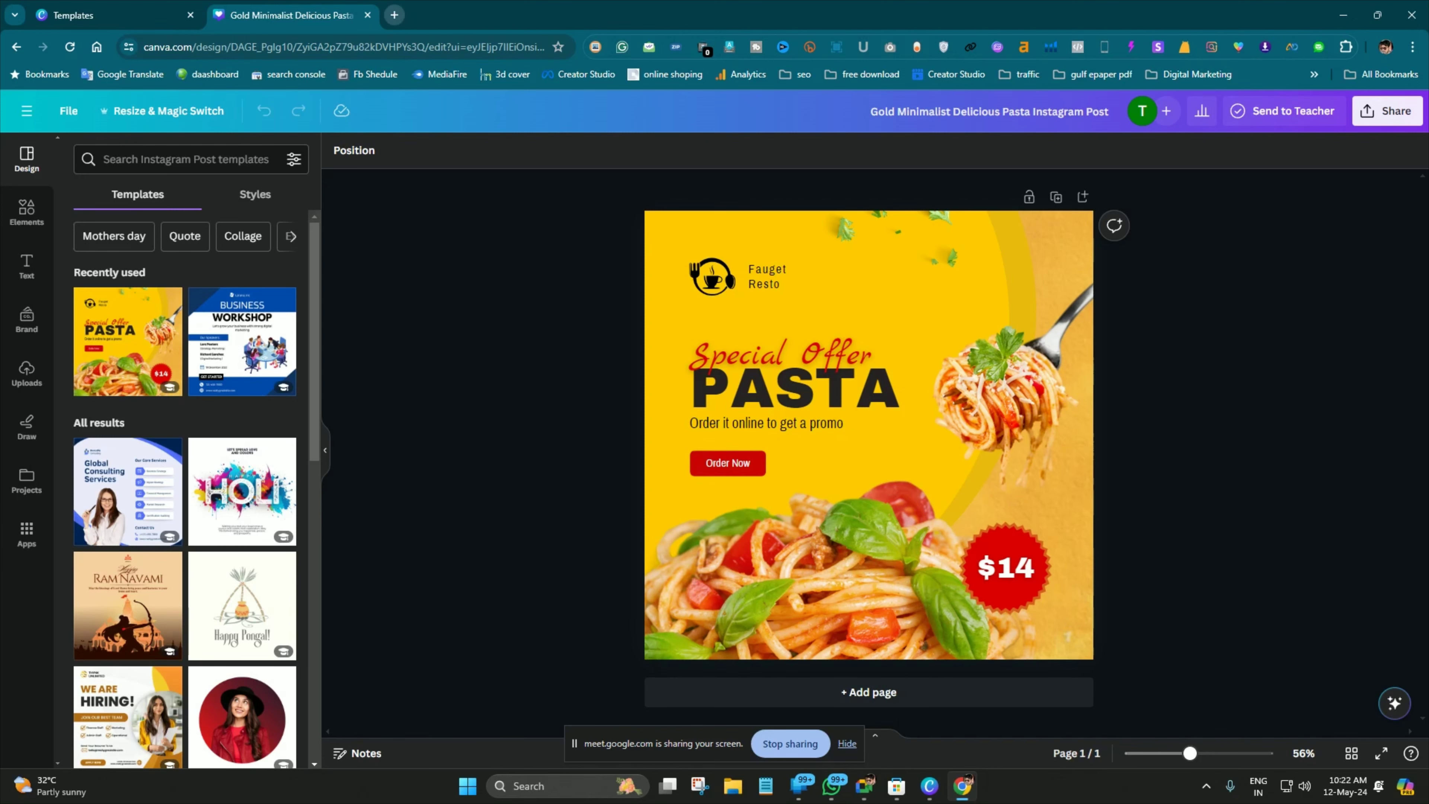
Search Google for "noodles images" in a new browser tab
left_click(395, 15)
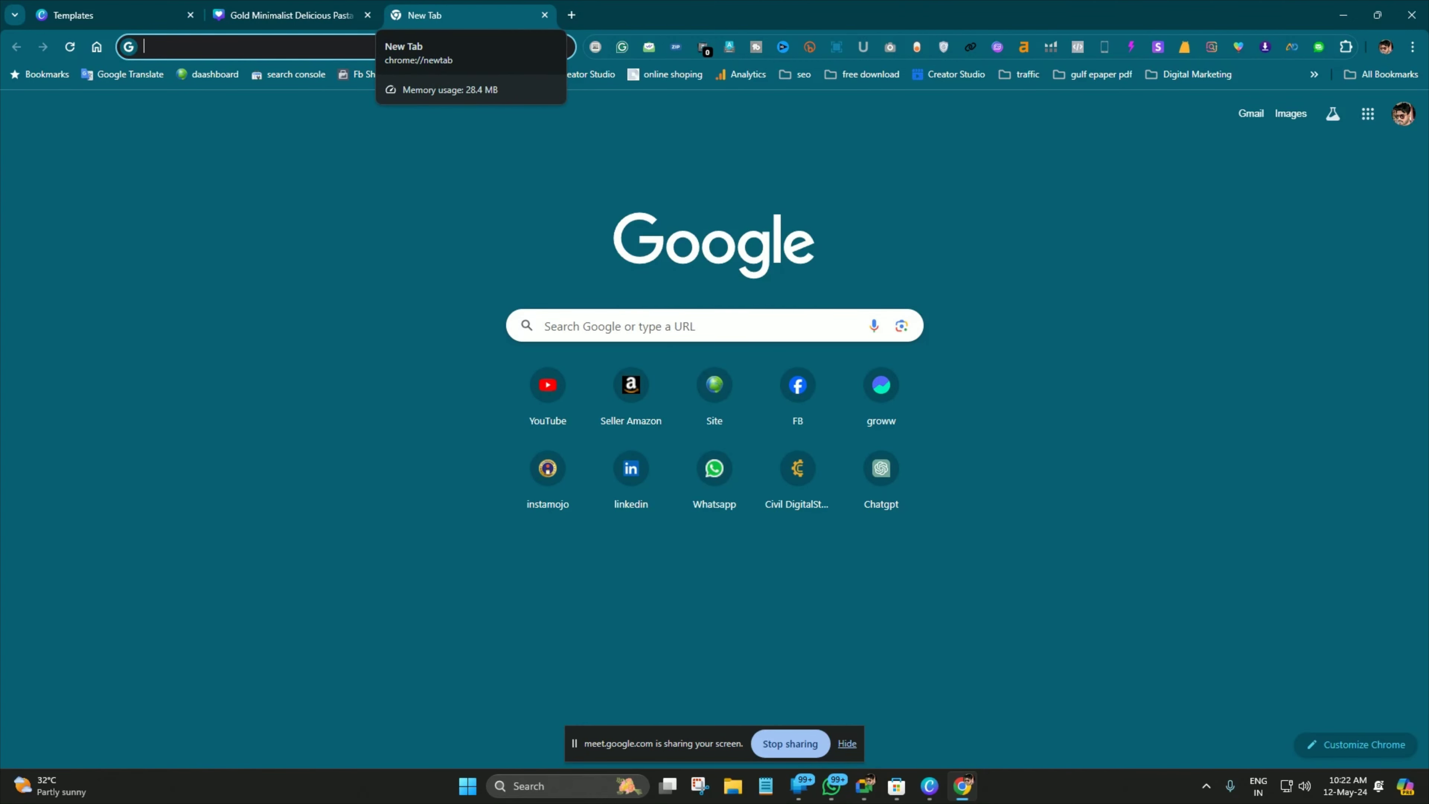
type("nodde")
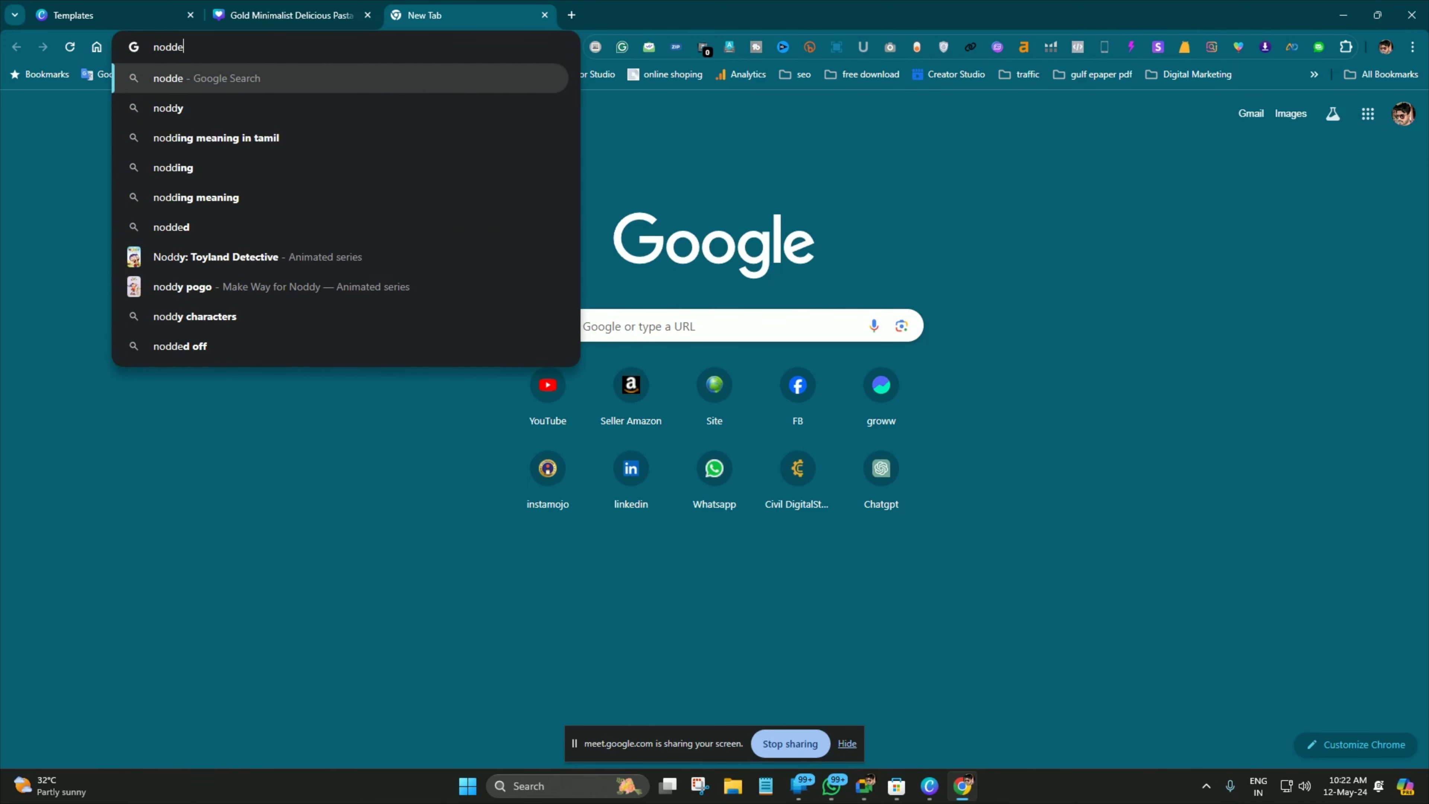
type("ls")
key("Down")
key("Down")
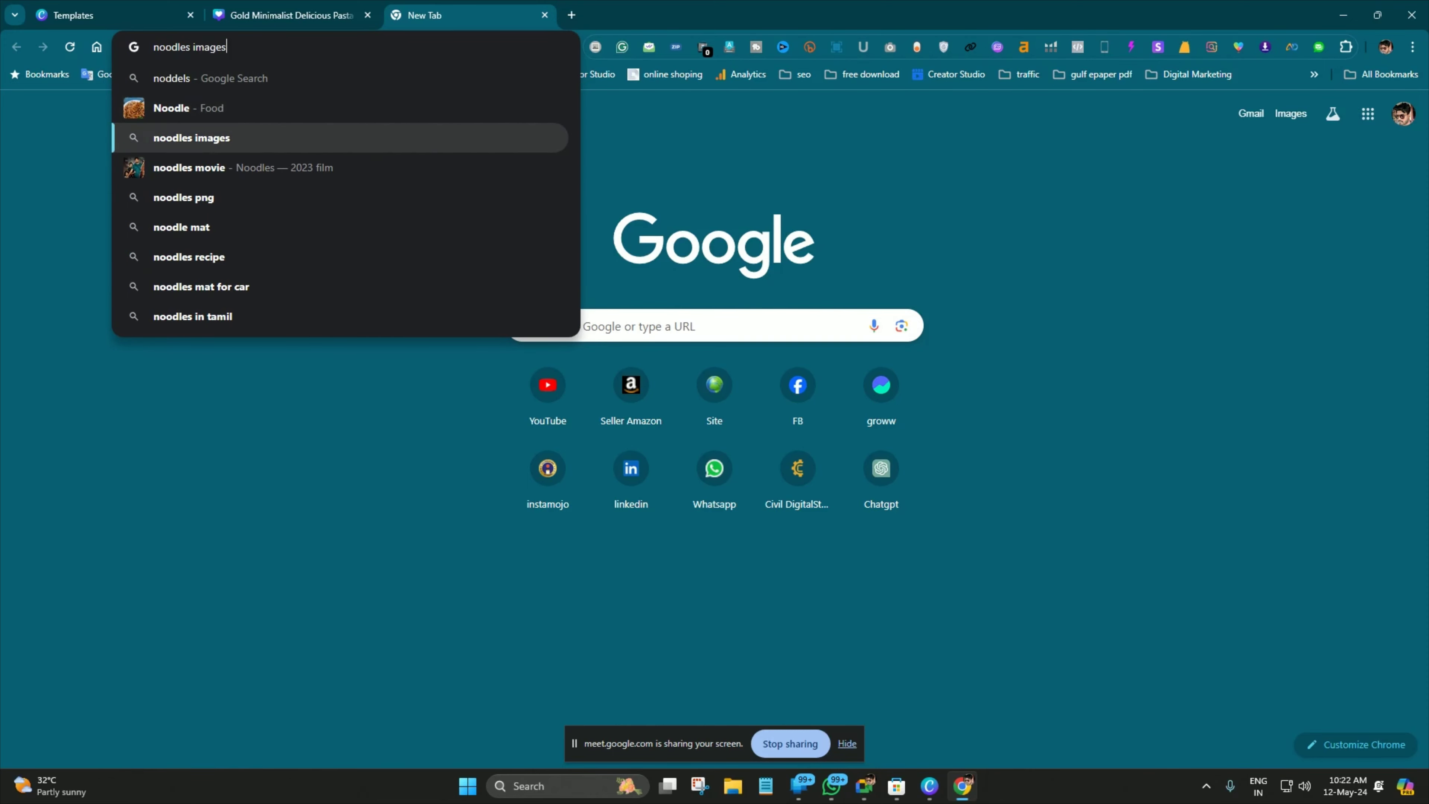
key("Return")
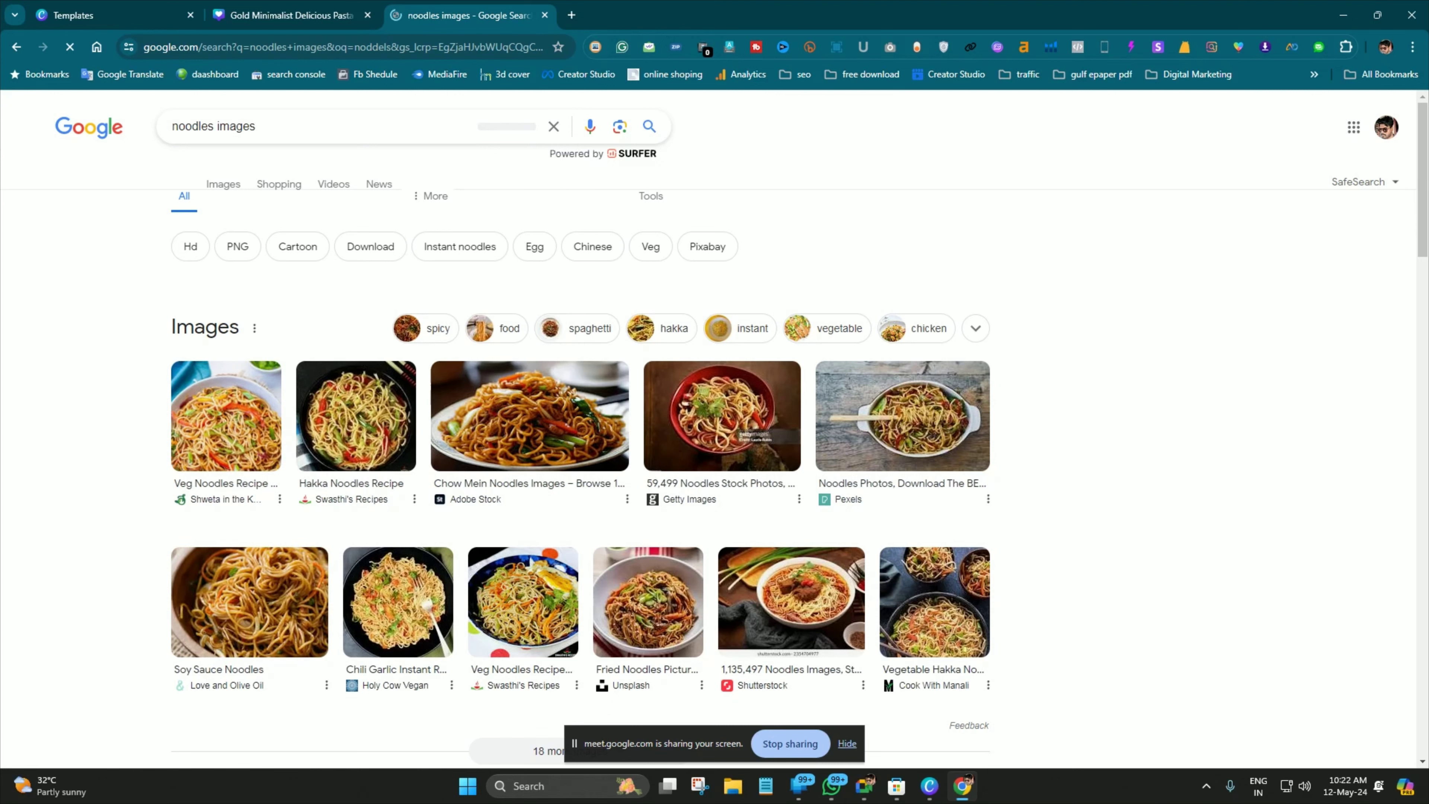
Preview the Hakka Noodles Recipe image from Swasthi's Recipes and copy the image
left_click(355, 416)
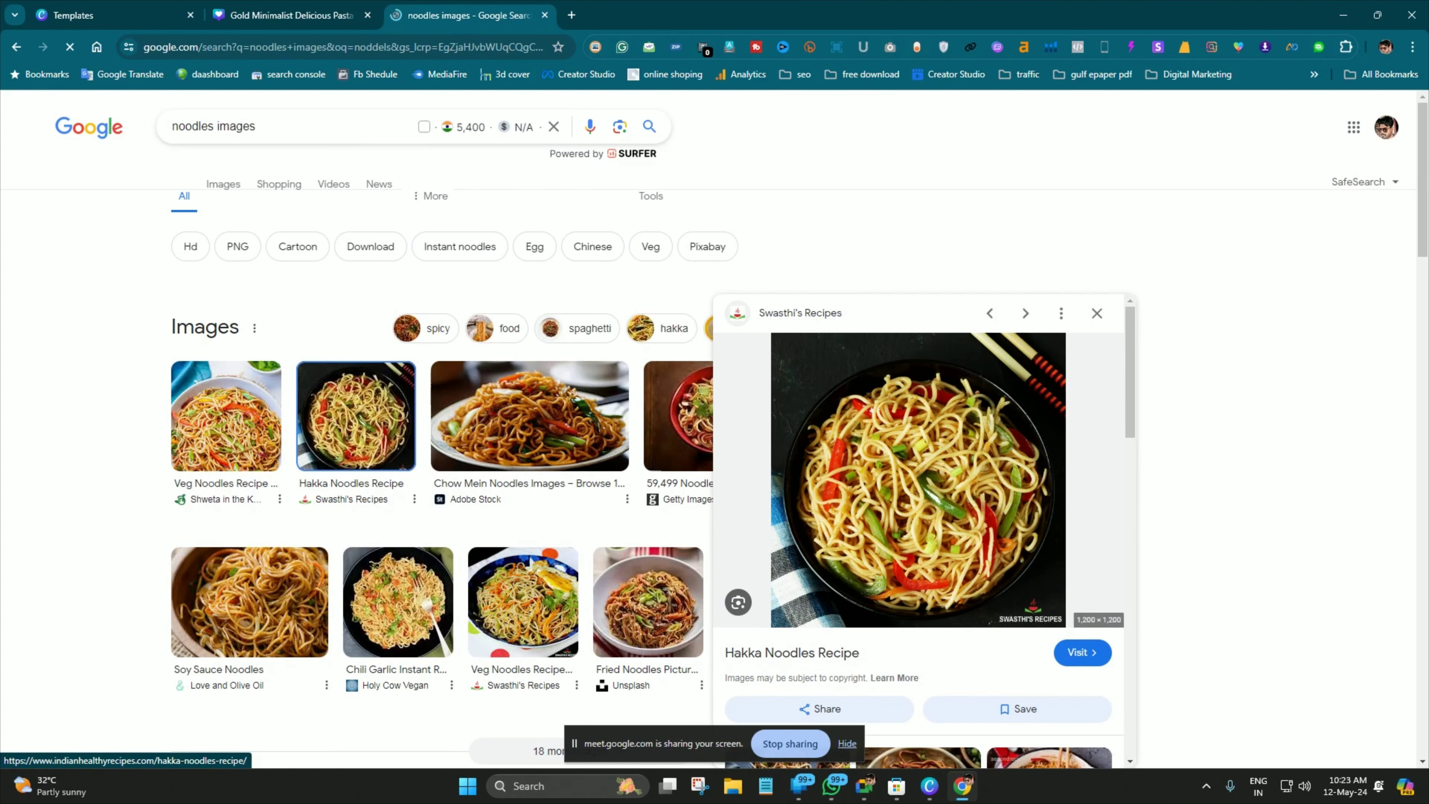
right_click(965, 431)
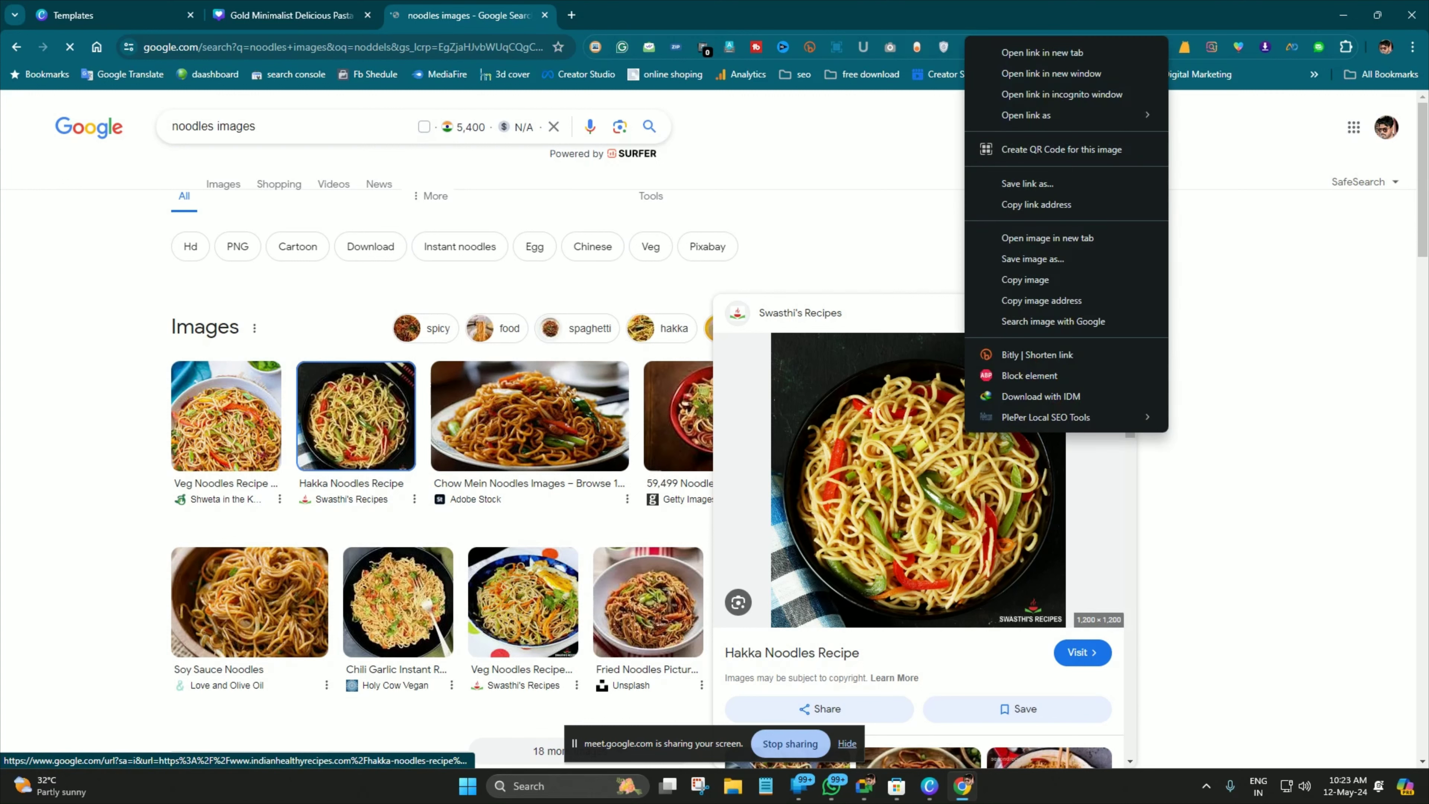
right_click(941, 471)
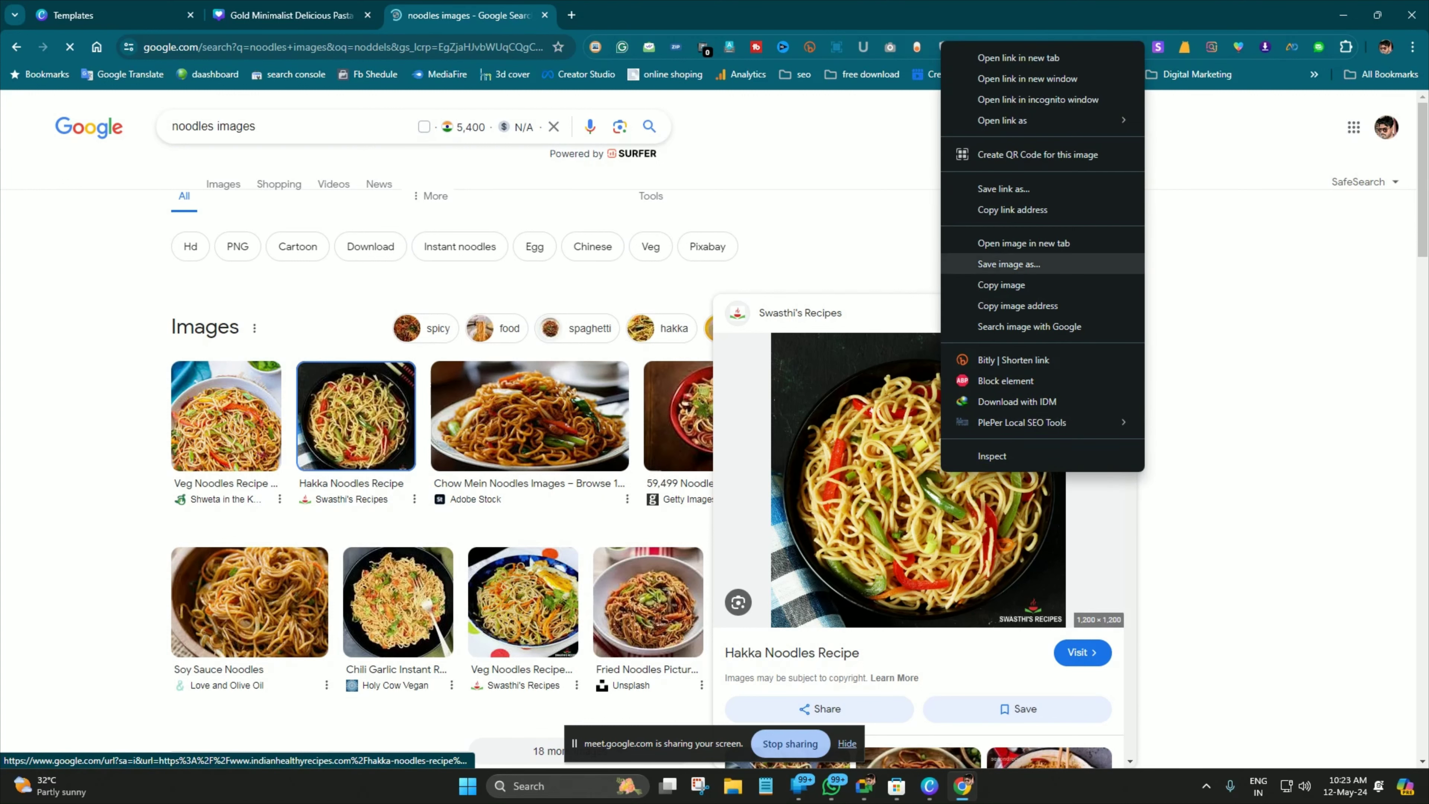
left_click(1002, 284)
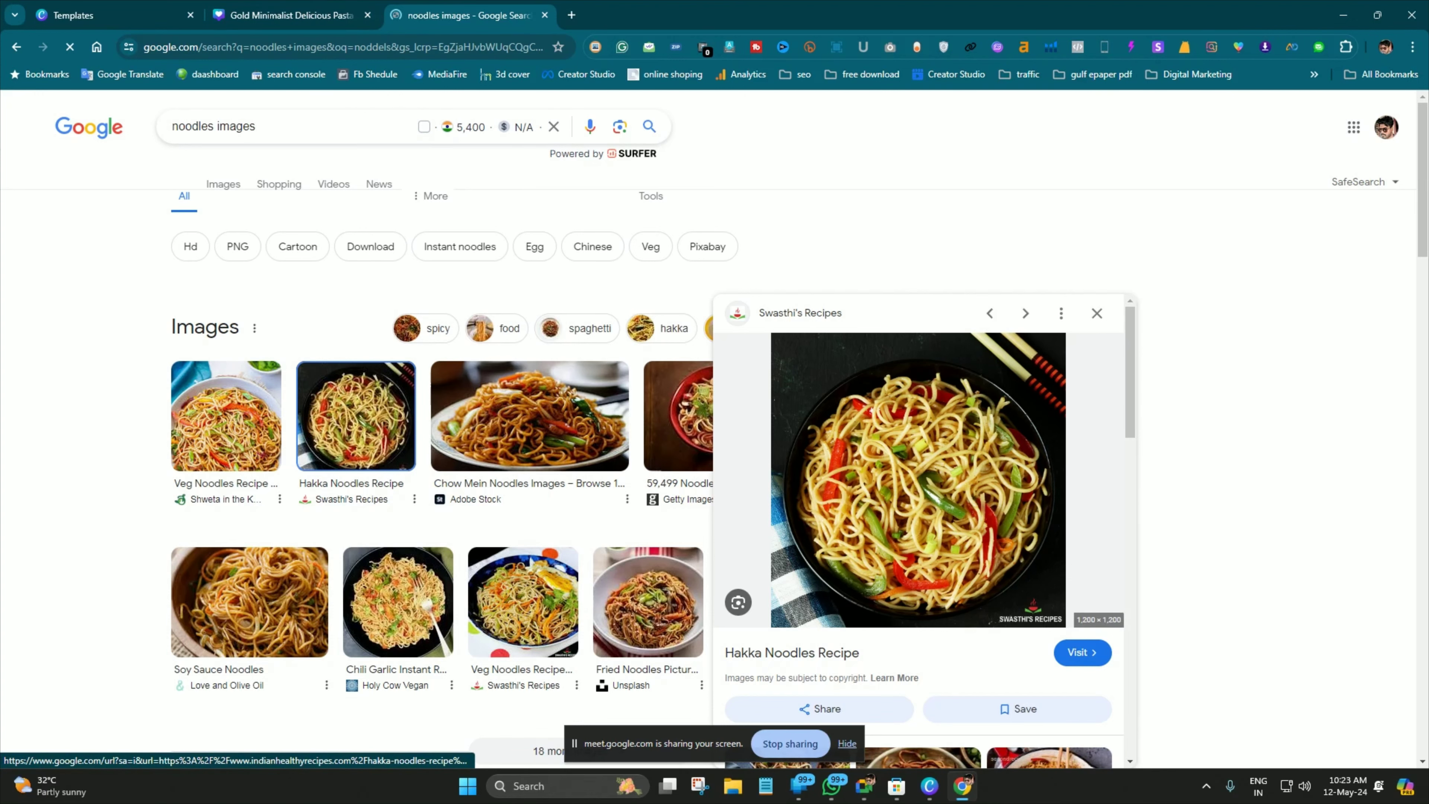
right_click(966, 506)
left_click(1027, 306)
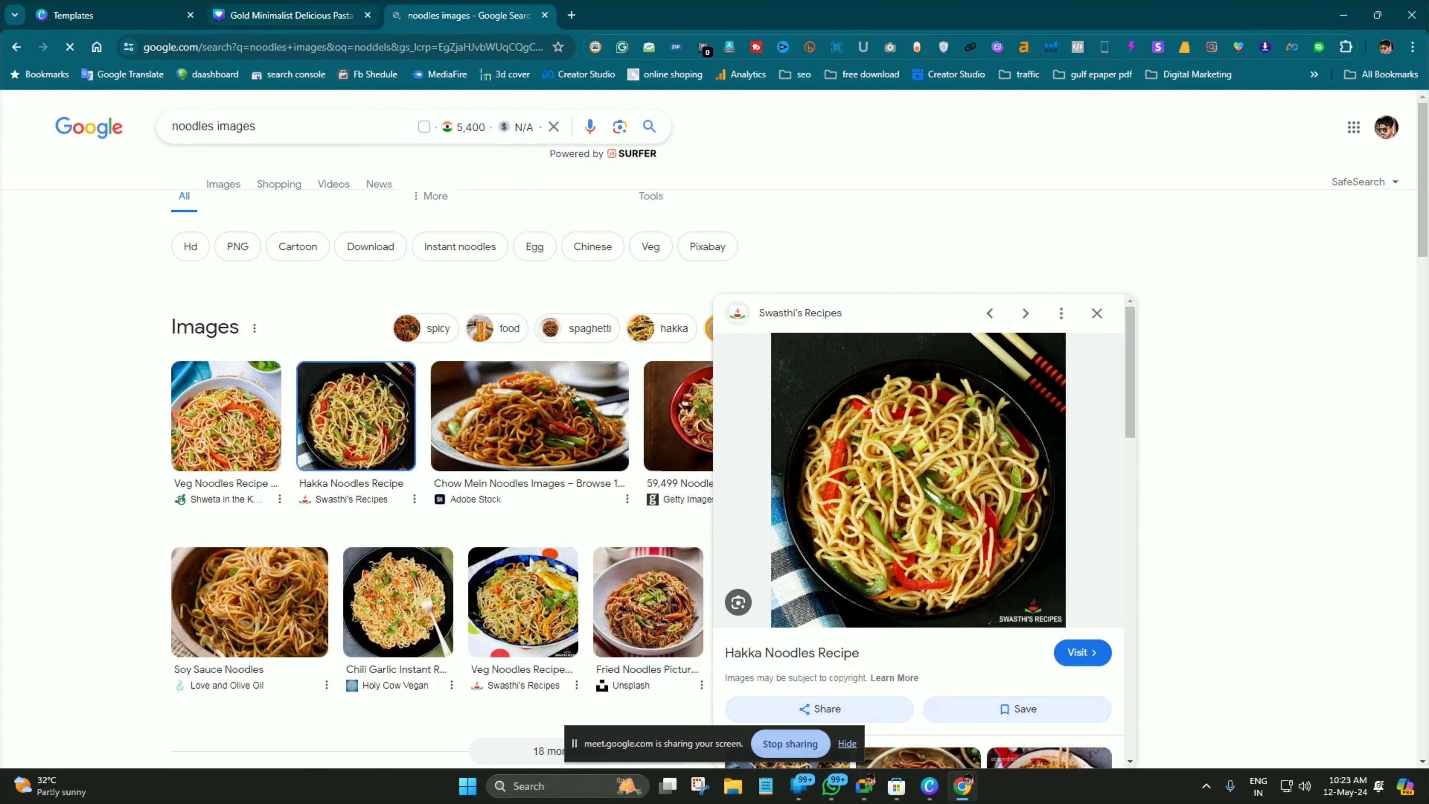
Paste the noodles image into the Canva pasta design, shrink it and place it over the large pasta photo
left_click(291, 15)
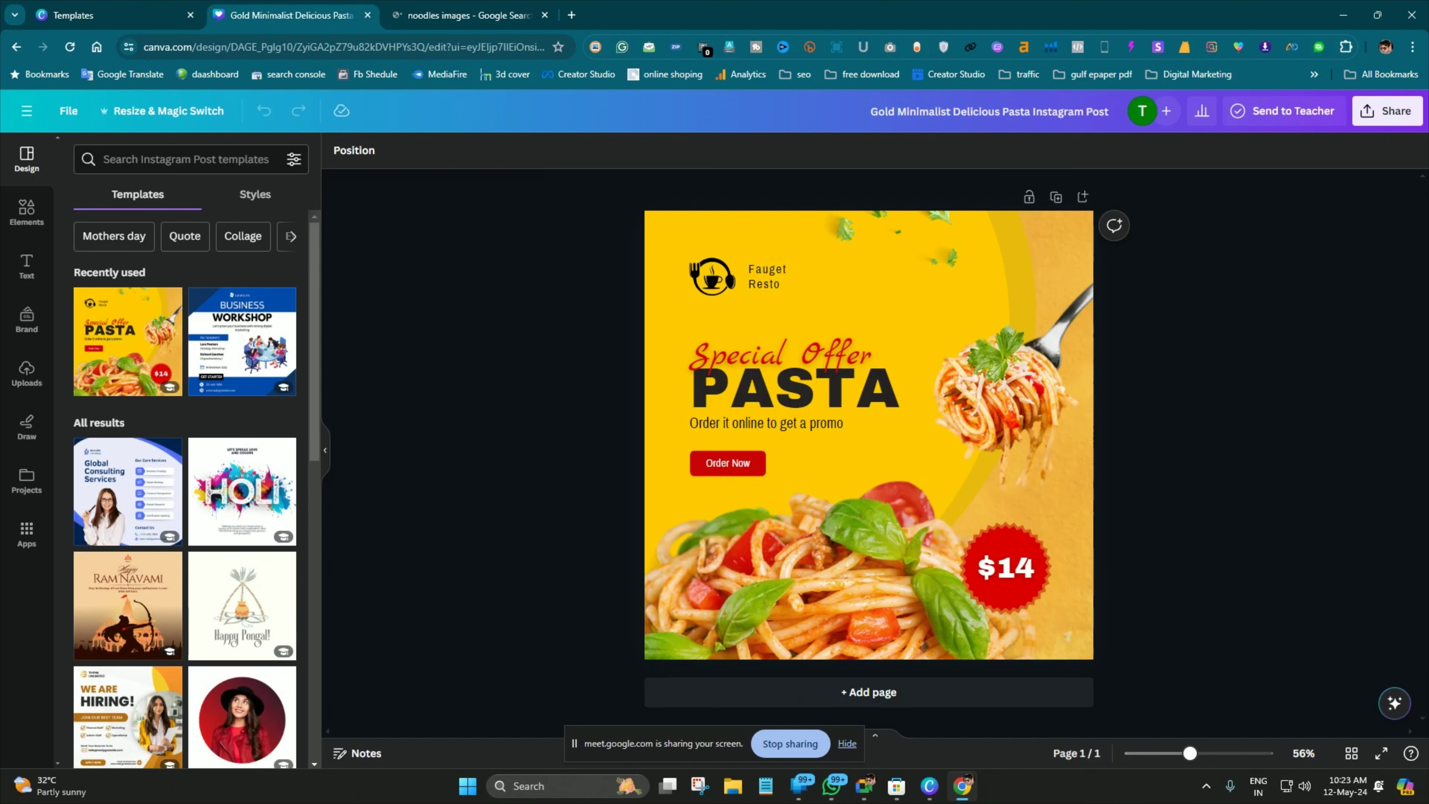
key("ctrl+v")
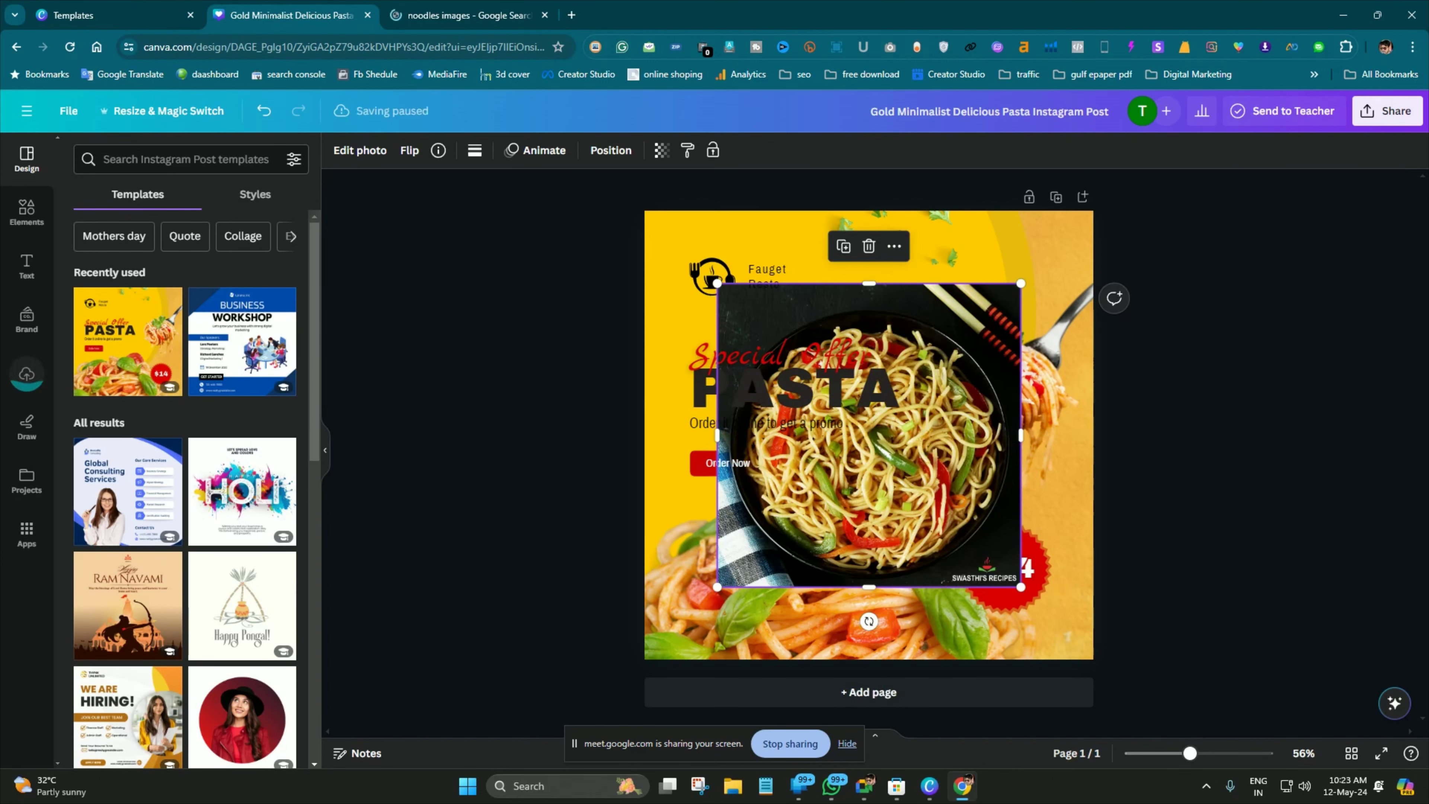
left_click_drag(869, 435, 901, 503)
left_click_drag(1052, 352, 899, 504)
key("Escape")
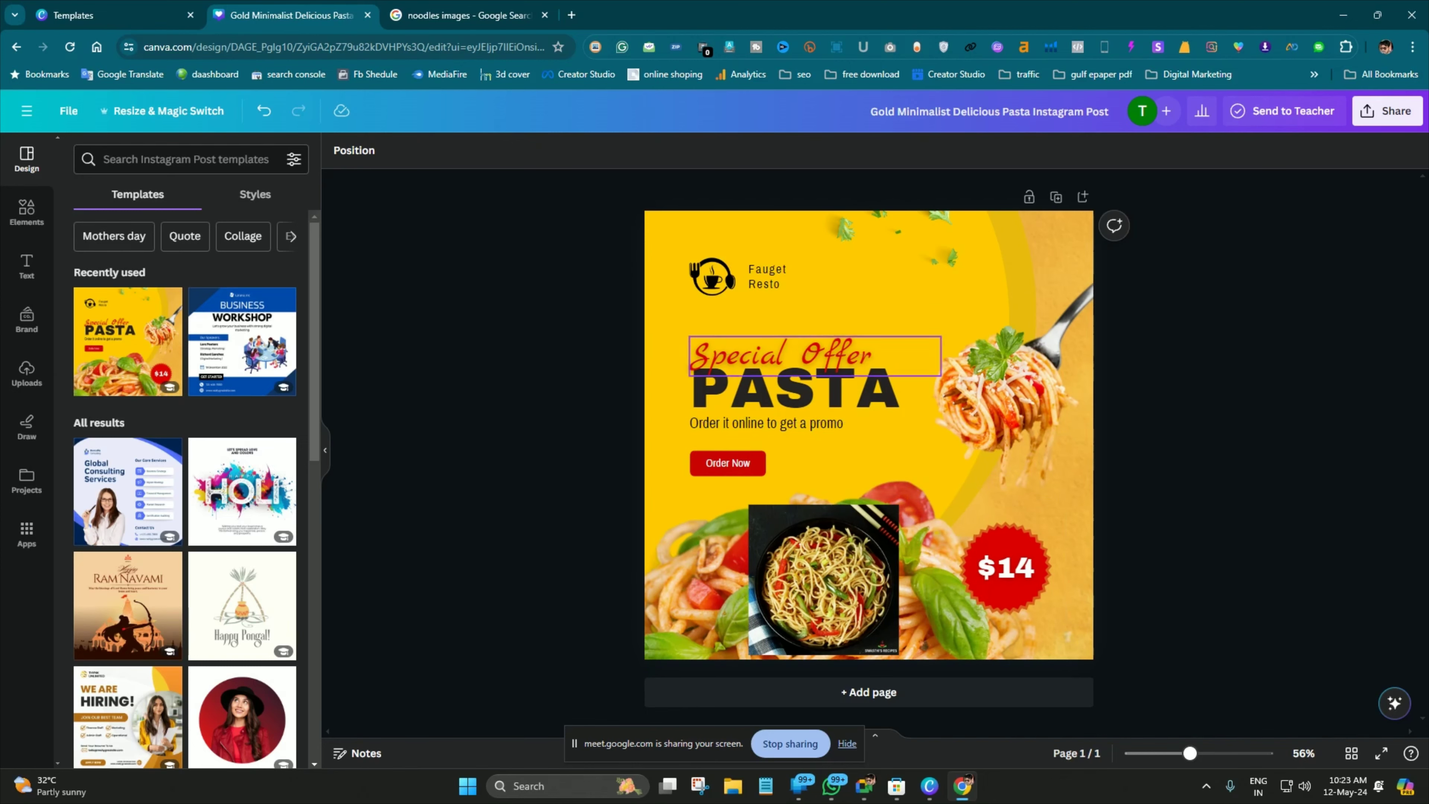
Try to paste the copied noodles image onto the design once more
left_click(468, 16)
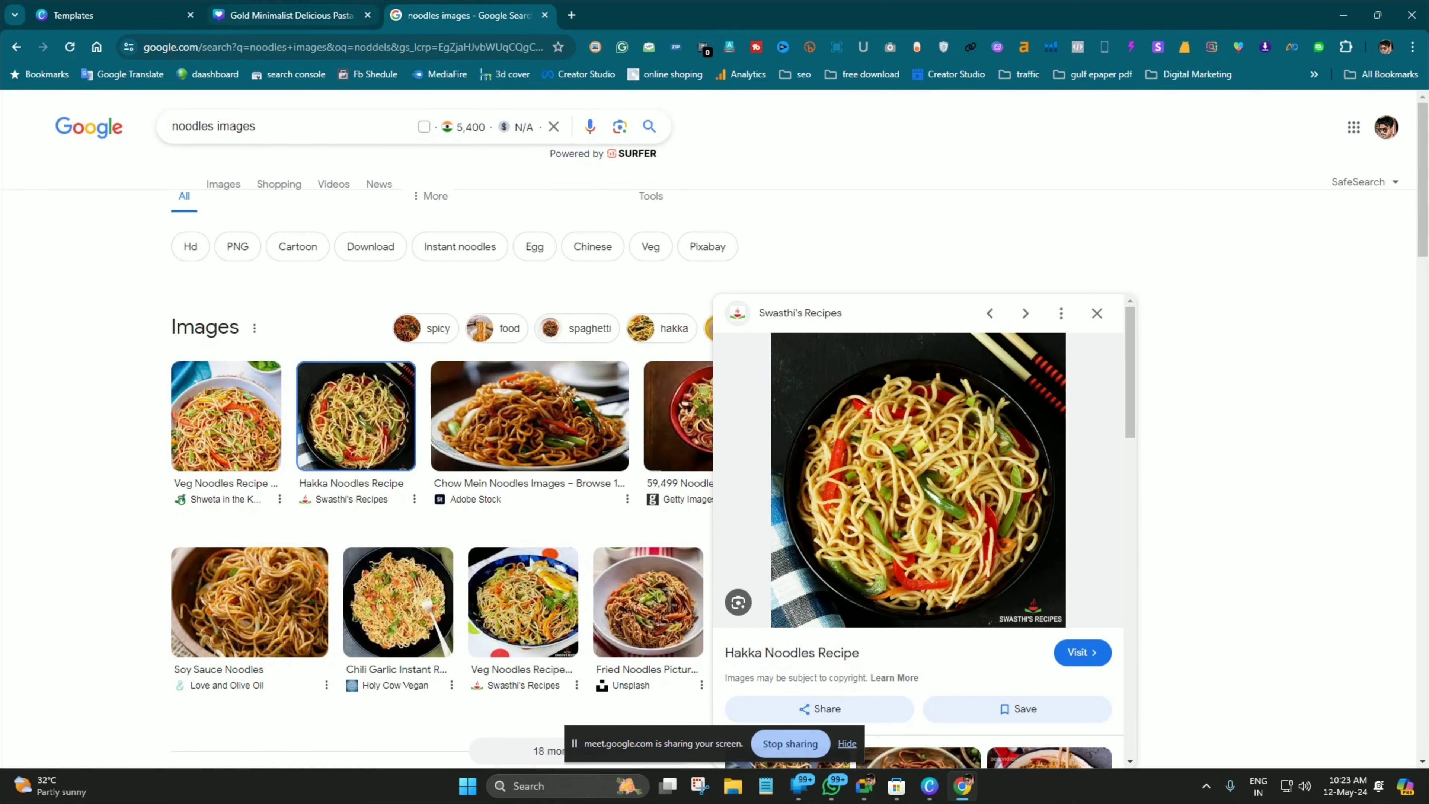
left_click(291, 16)
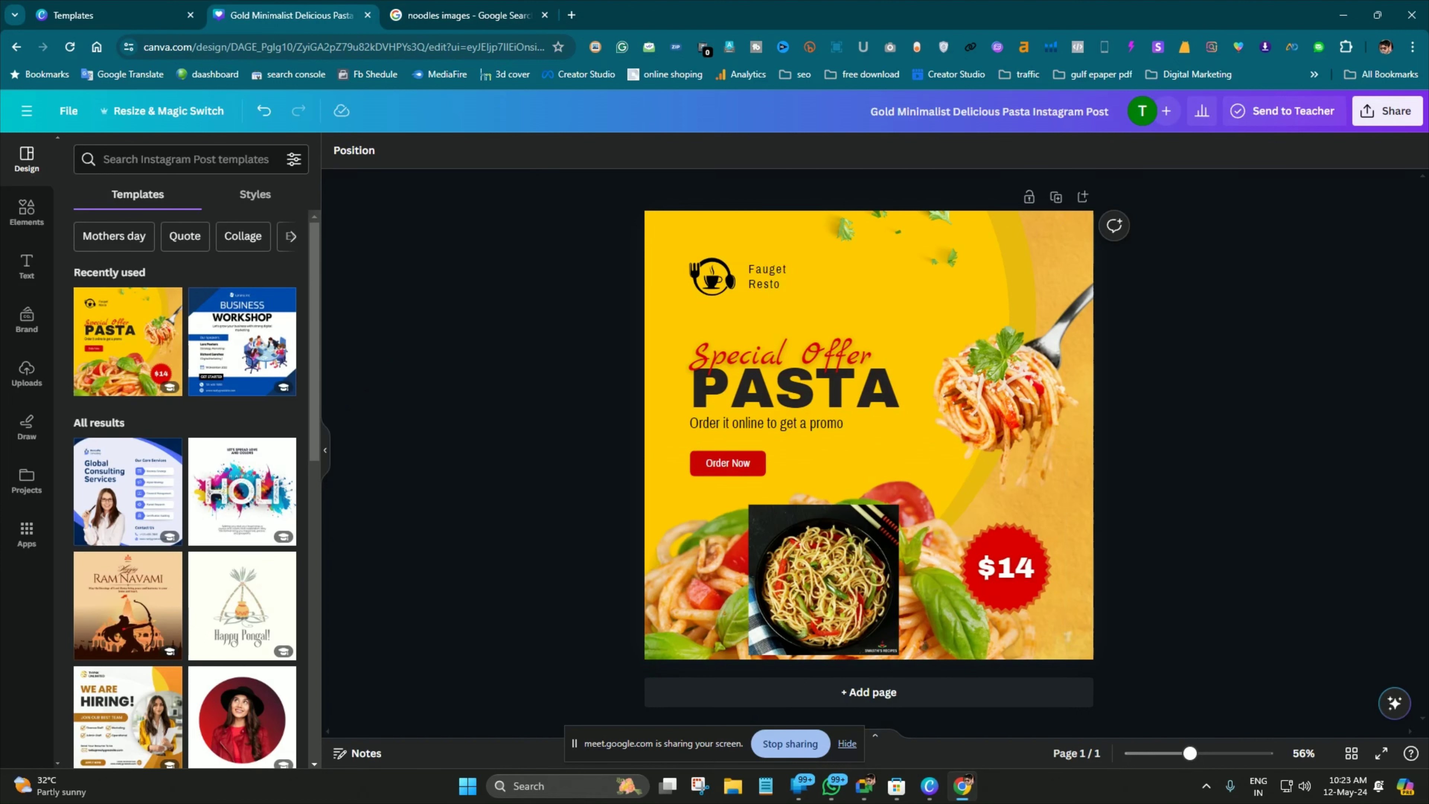
right_click(501, 395)
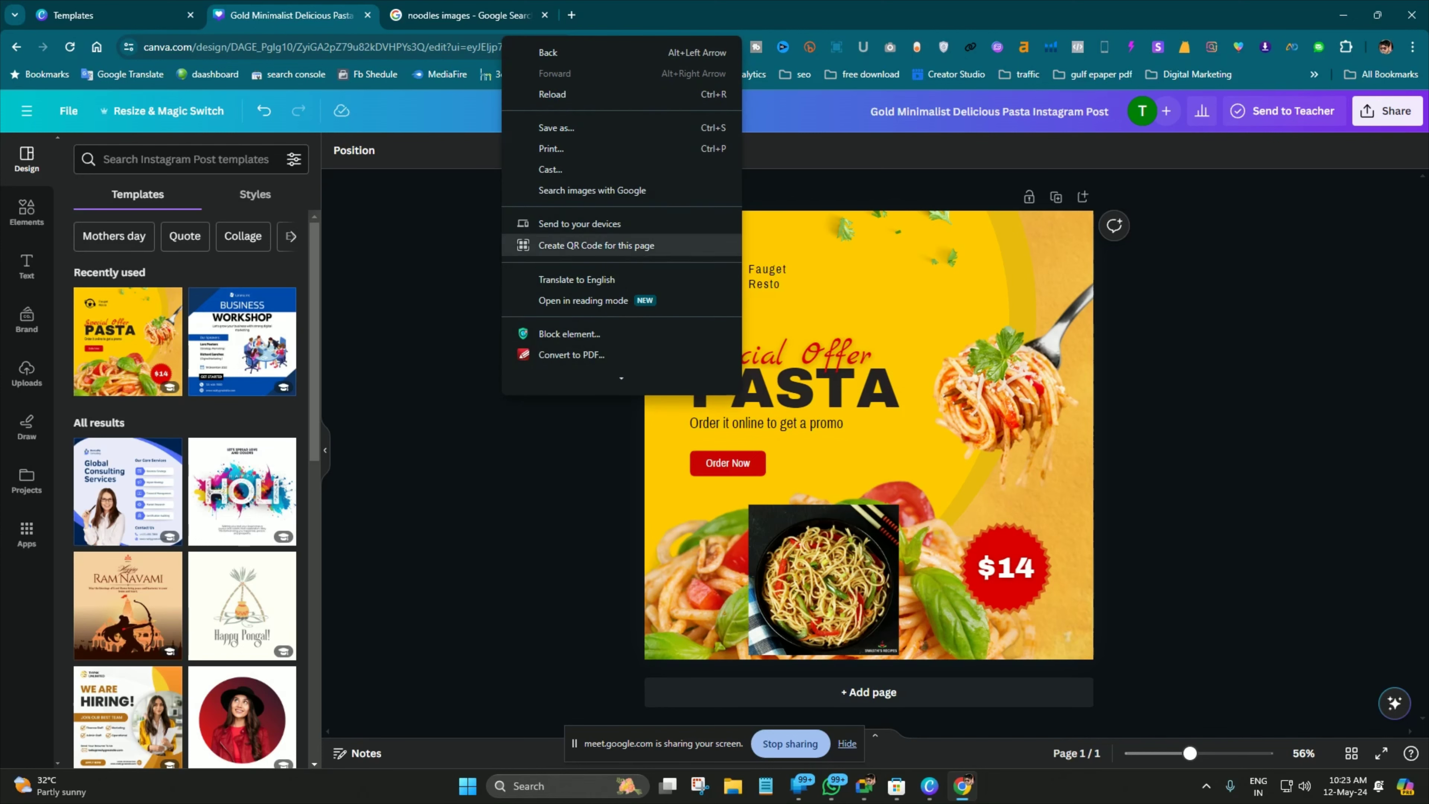
left_click(943, 280)
right_click(943, 280)
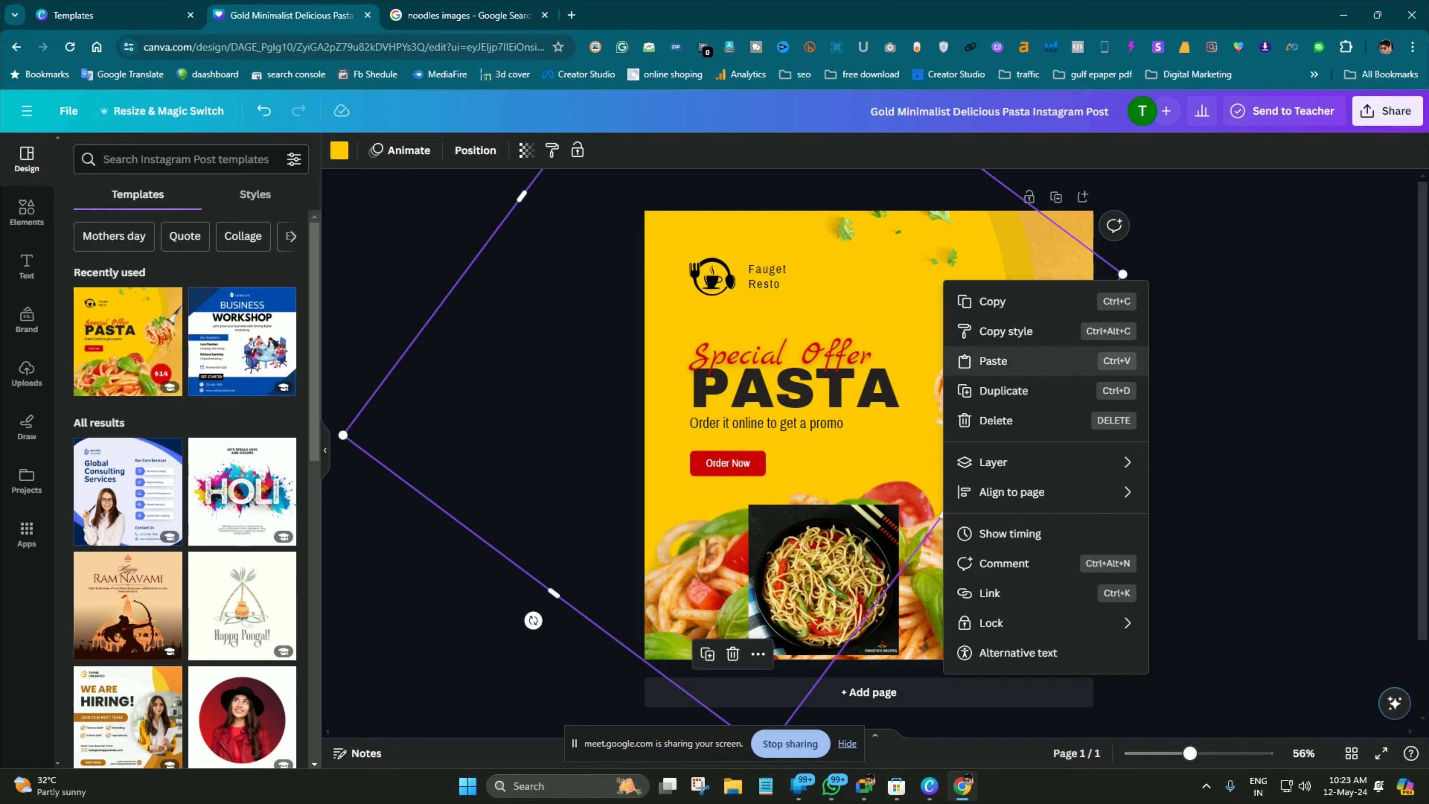
left_click(993, 361)
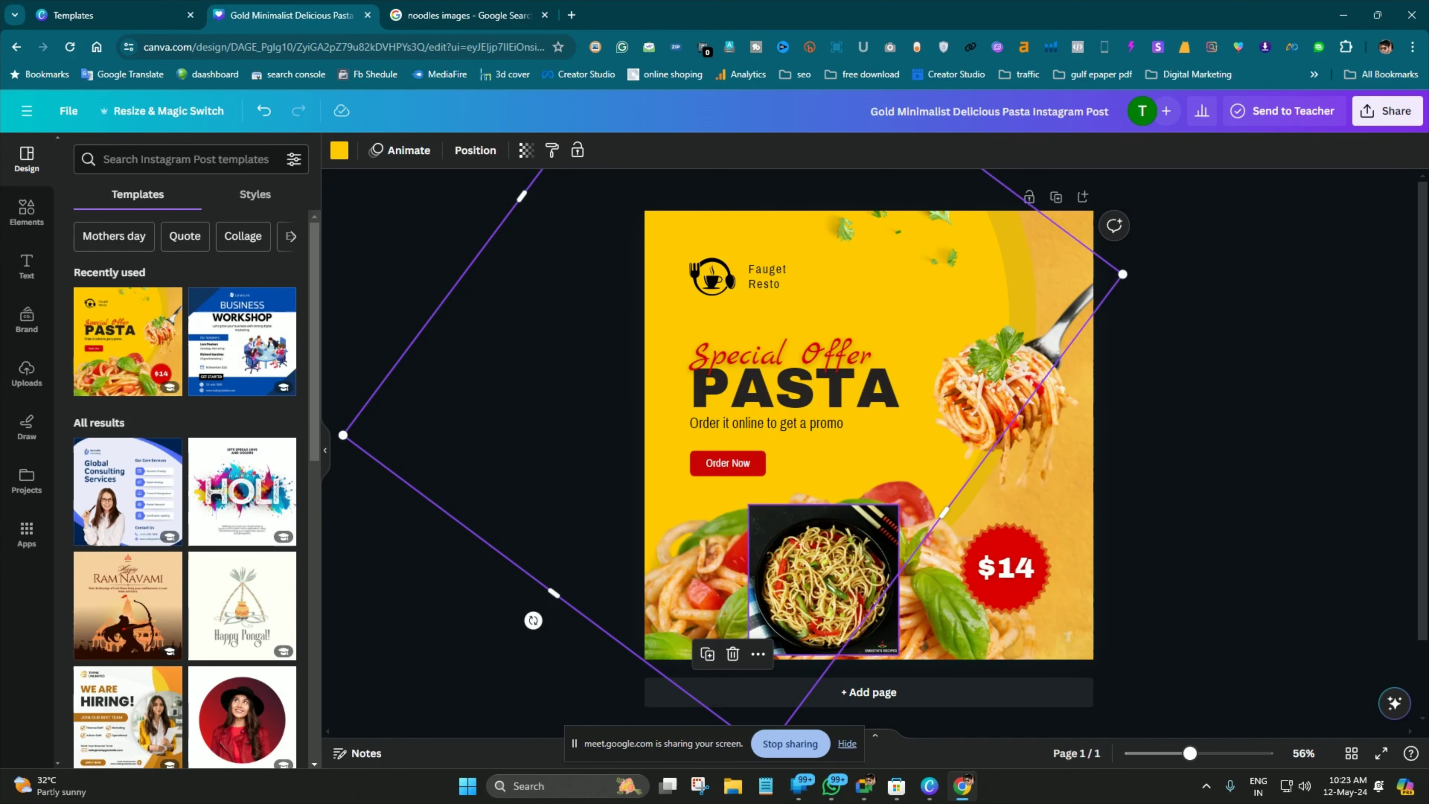
Shift the small noodles image upward, move it off the page to remove it, and clear the selection
left_click(823, 579)
left_click_drag(823, 580, 803, 545)
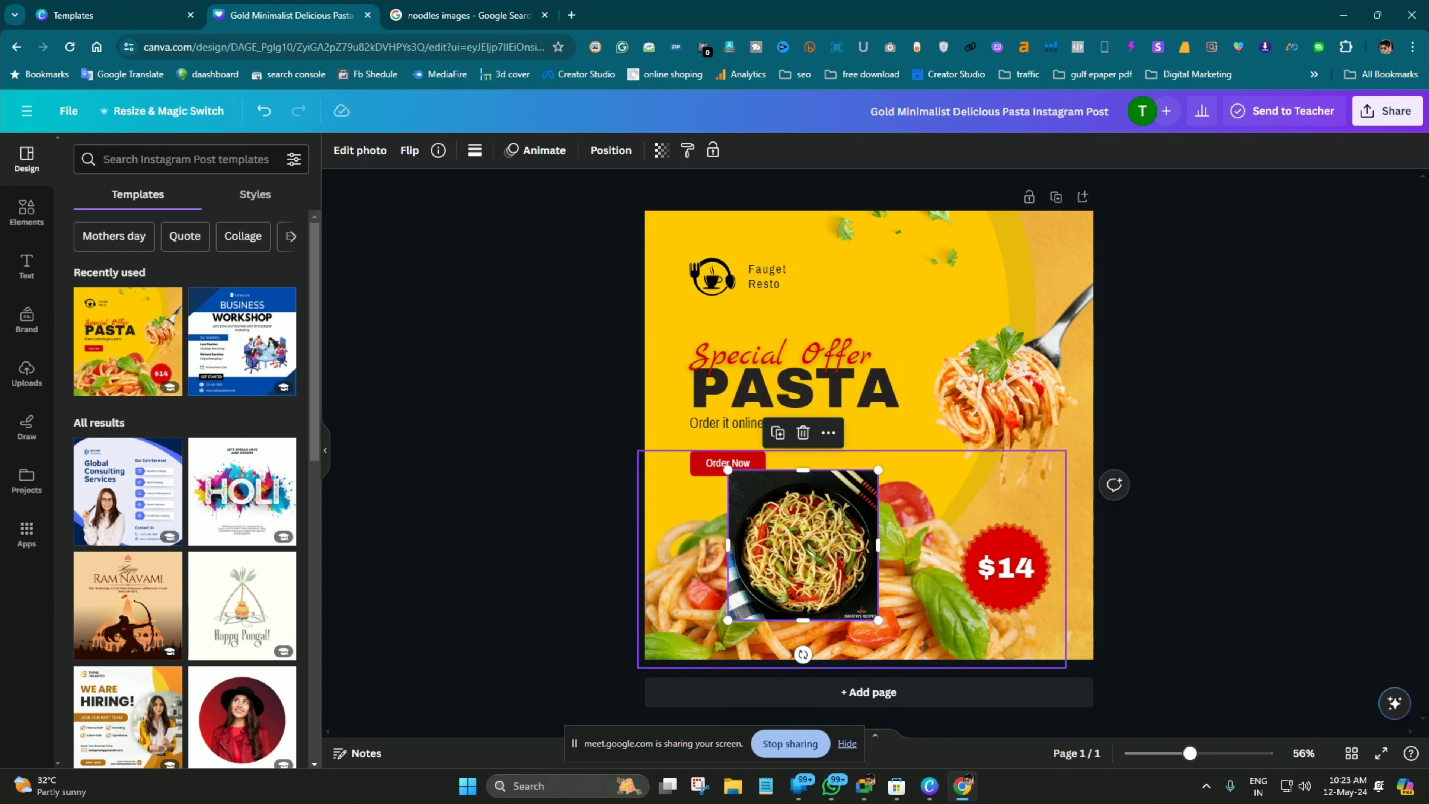
left_click(923, 574)
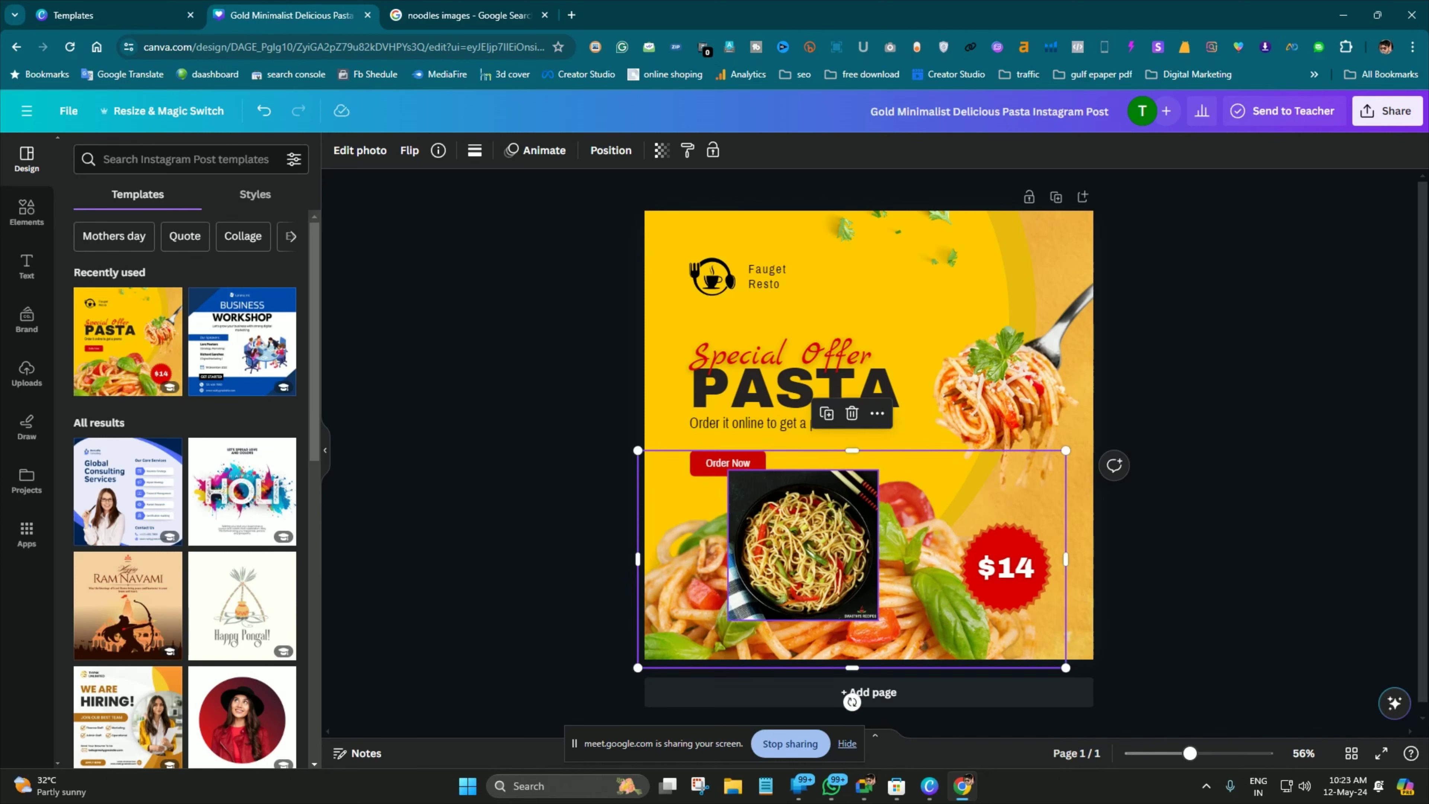
left_click_drag(803, 545, 1156, 414)
left_click(852, 559)
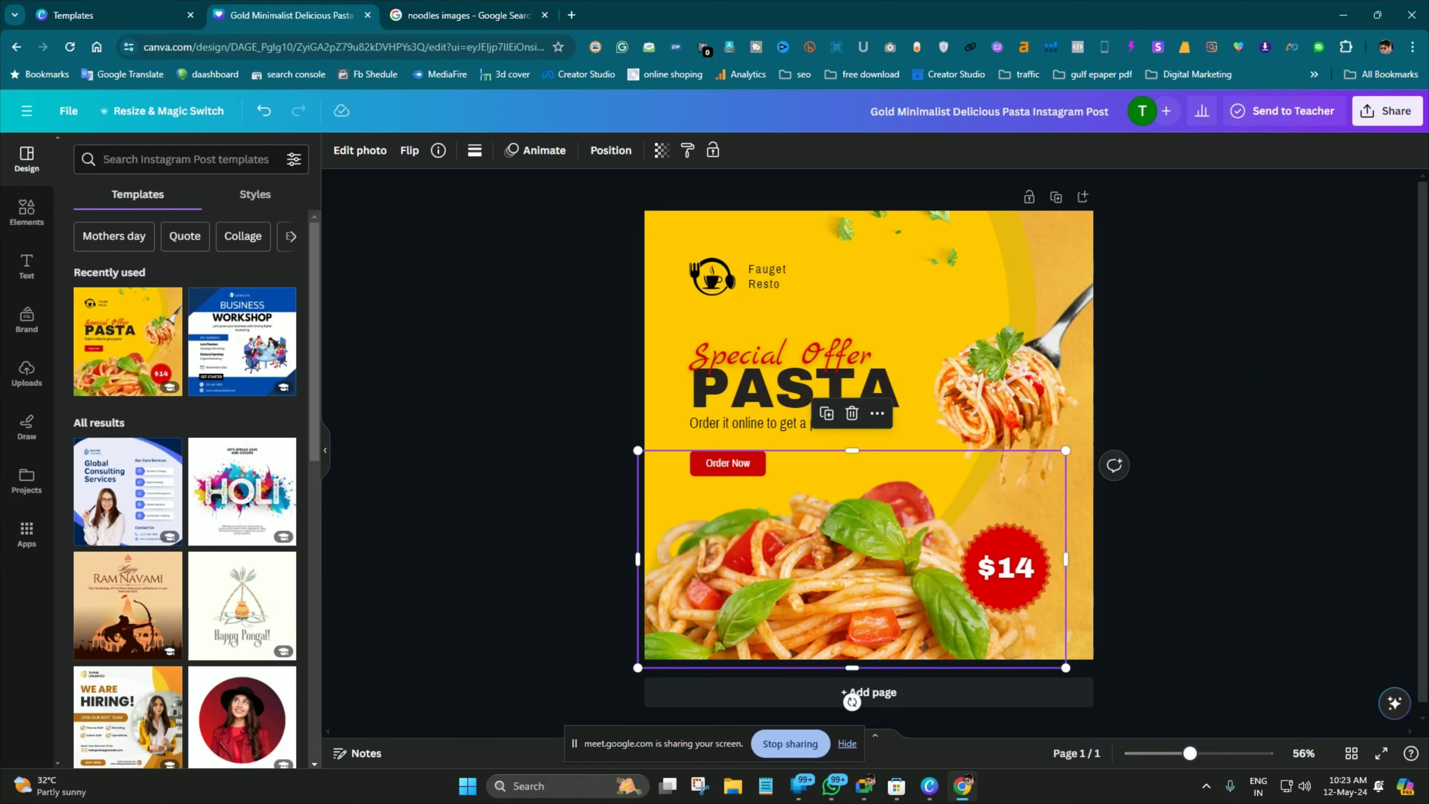
key("Escape")
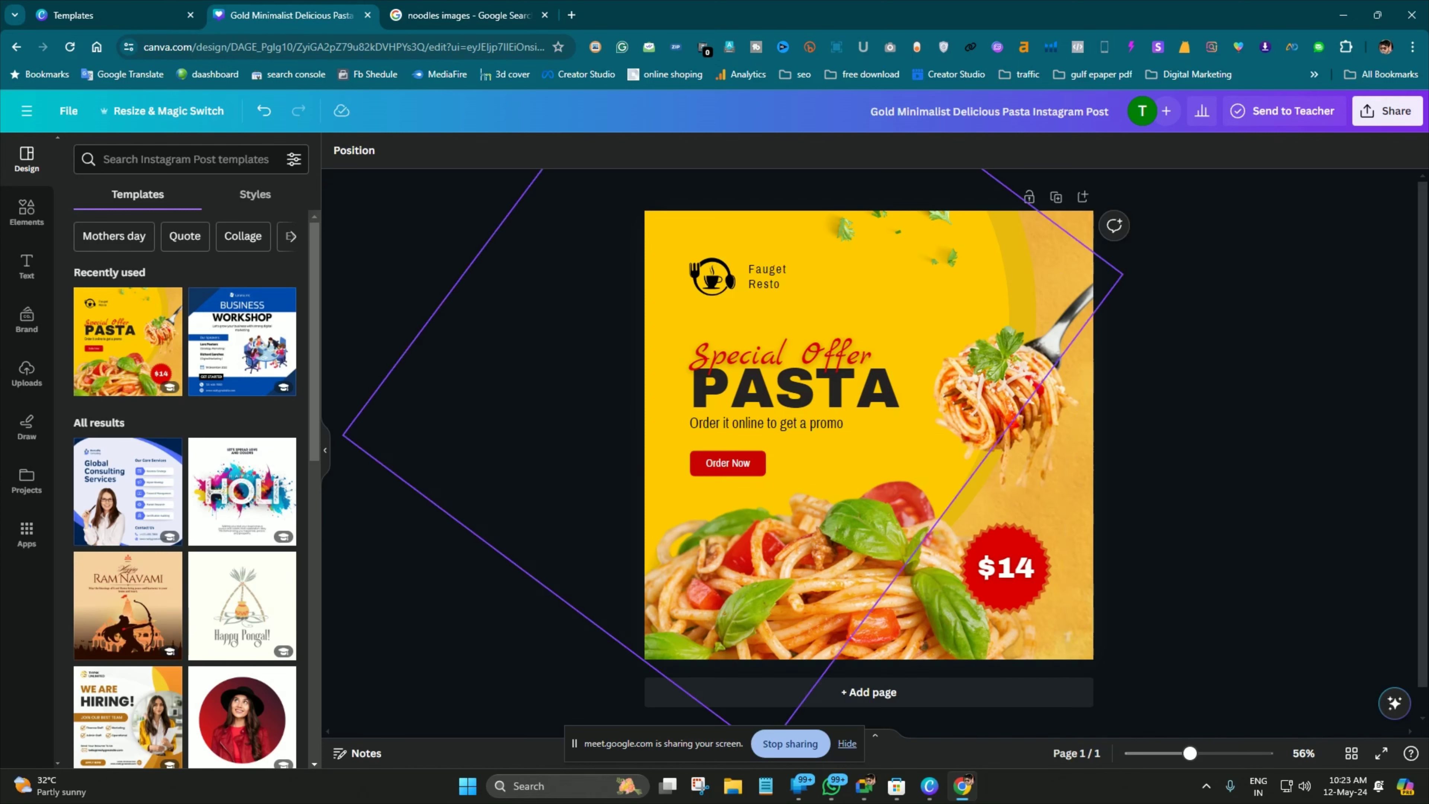
Delete the large pasta photo from the lower part of the design
left_click(852, 559)
key("Delete")
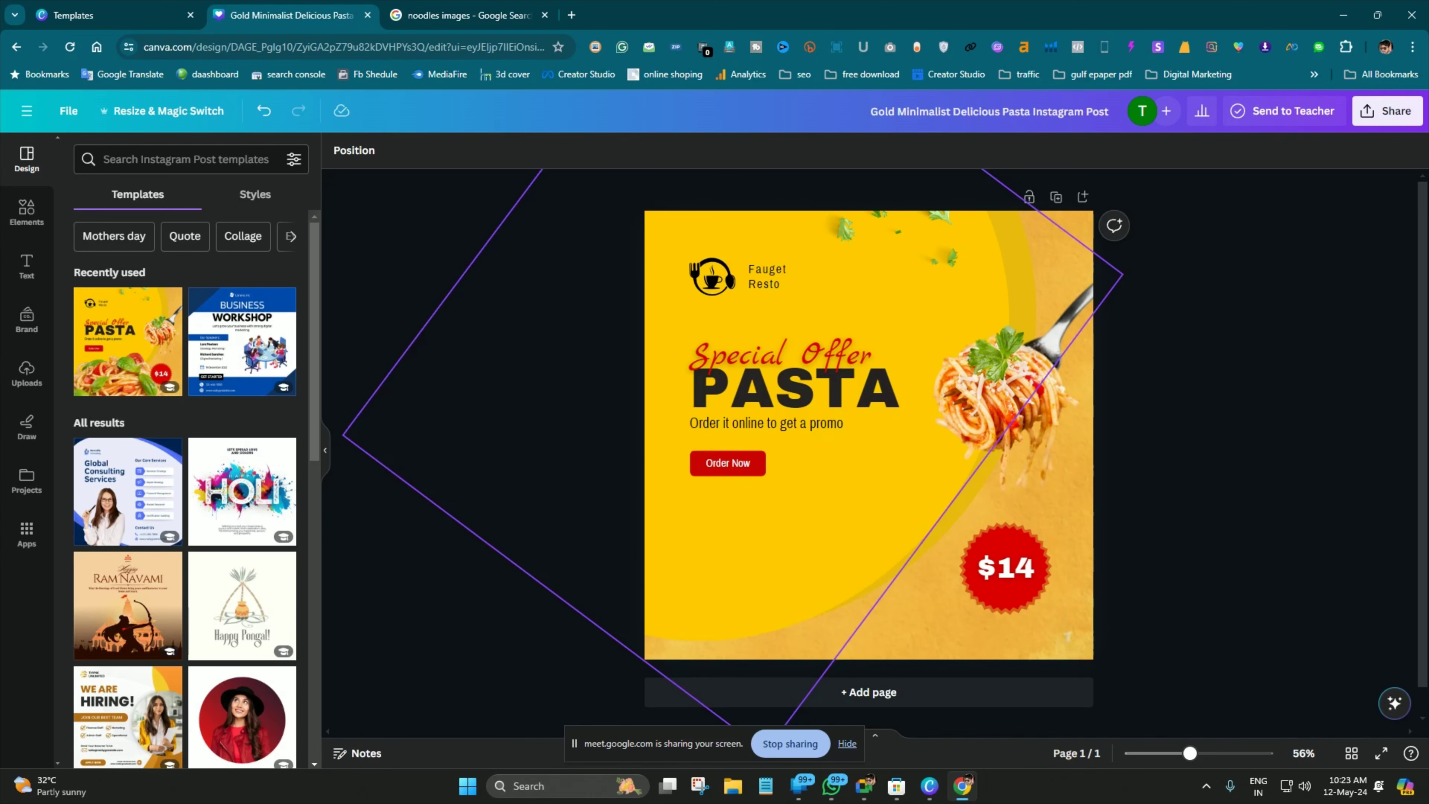
left_click(852, 559)
Paste the copied noodles image onto the design, allowing Canva to read the clipboard
right_click(822, 369)
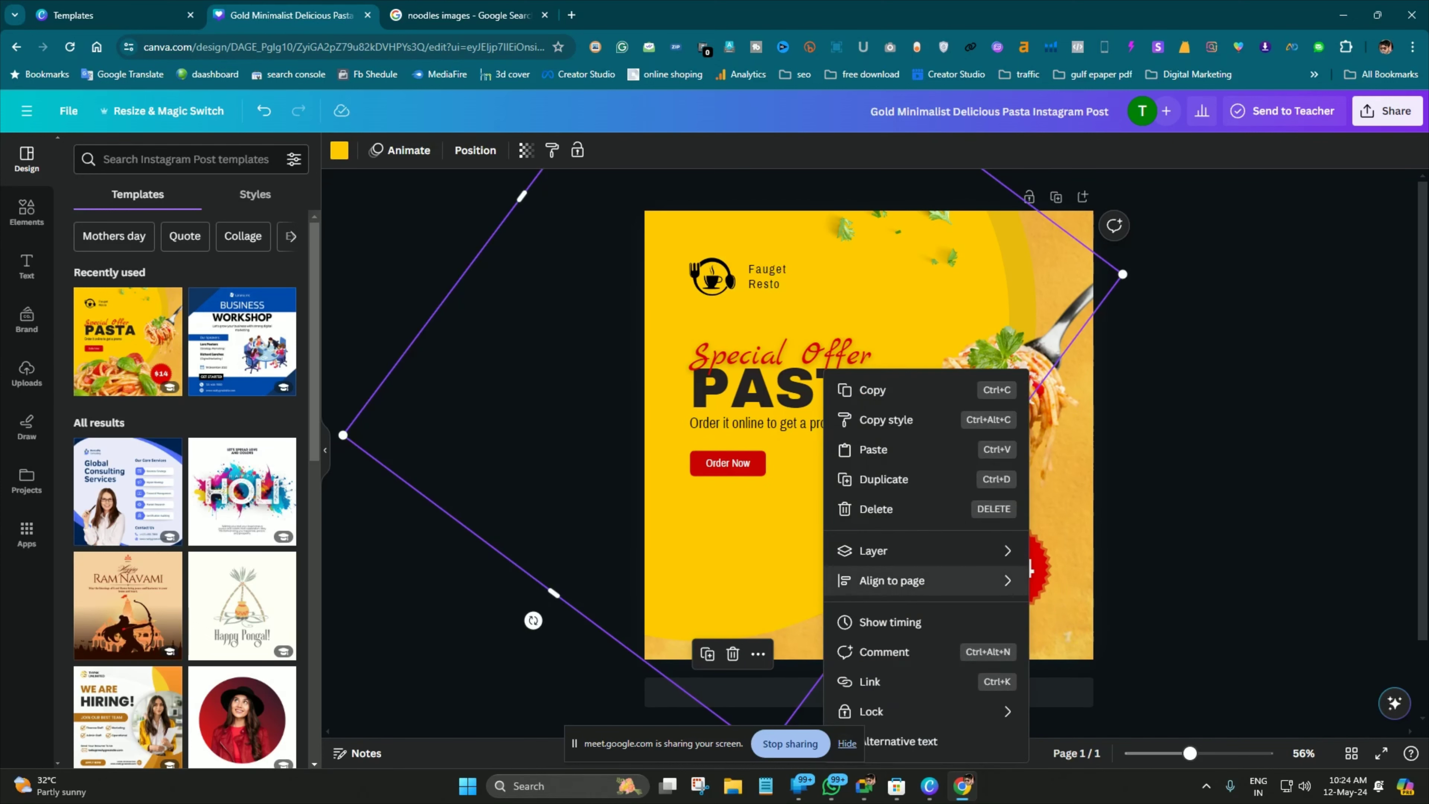
left_click(861, 450)
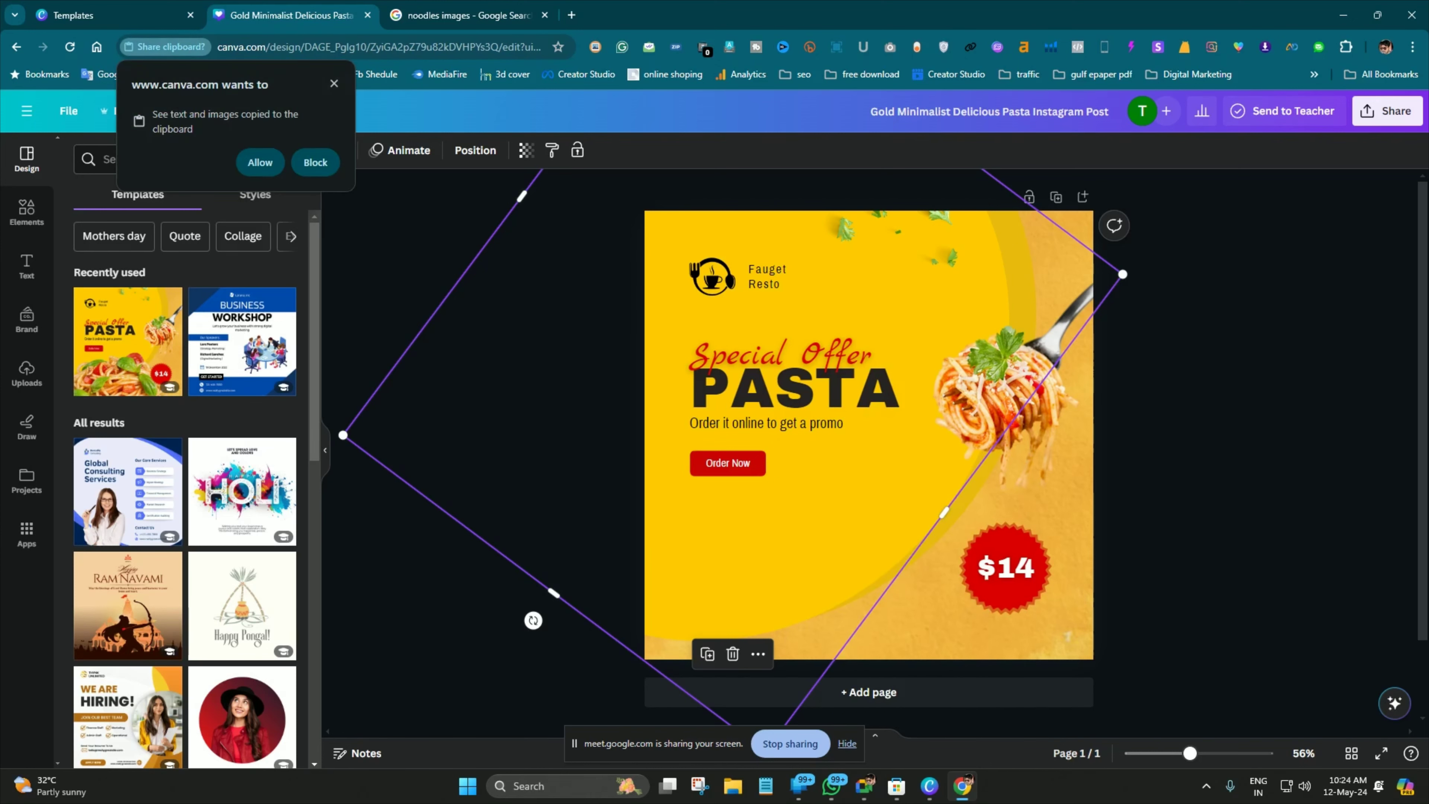
left_click(260, 162)
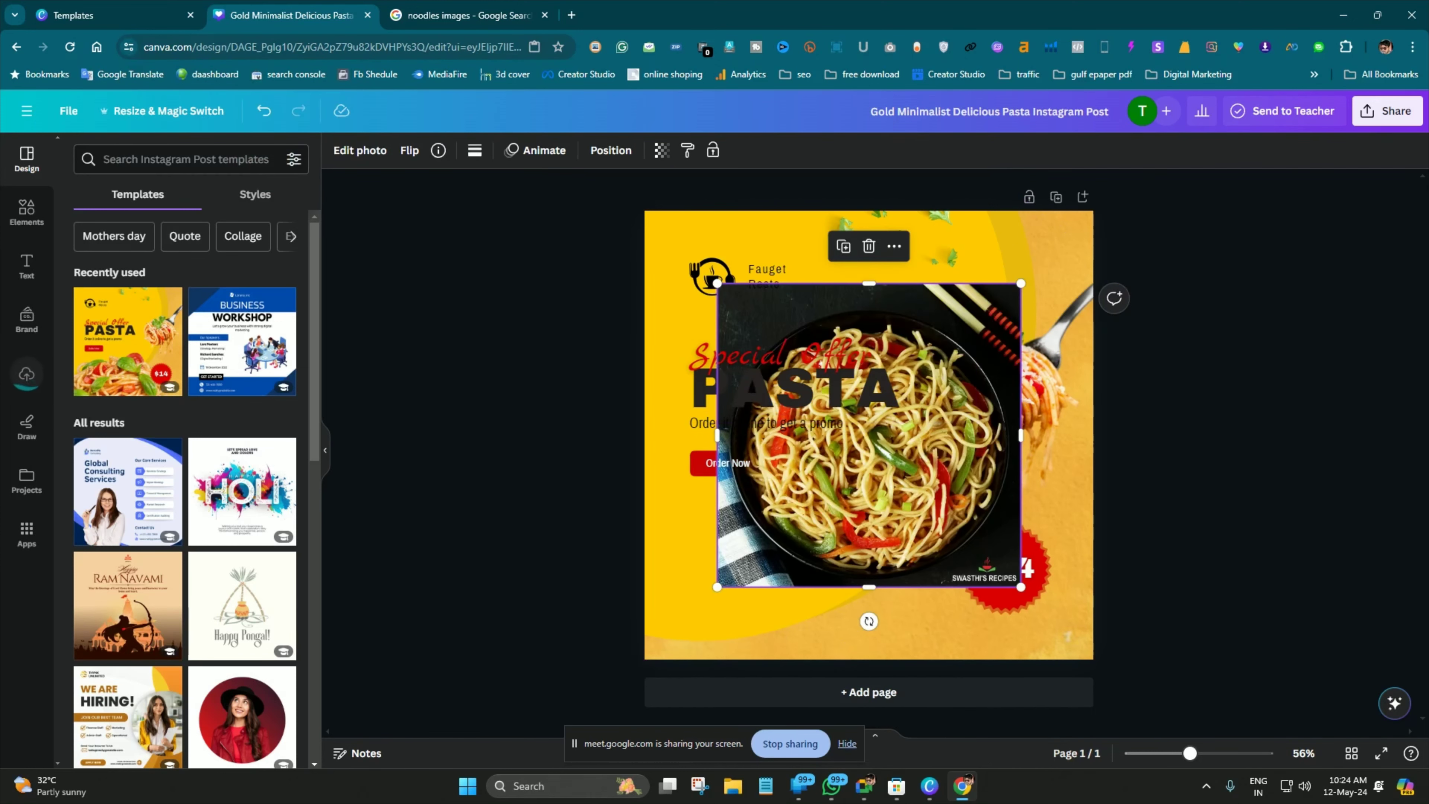
Shrink the noodles image to roughly half its width and position it just below the Order Now button
left_click_drag(868, 435, 834, 507)
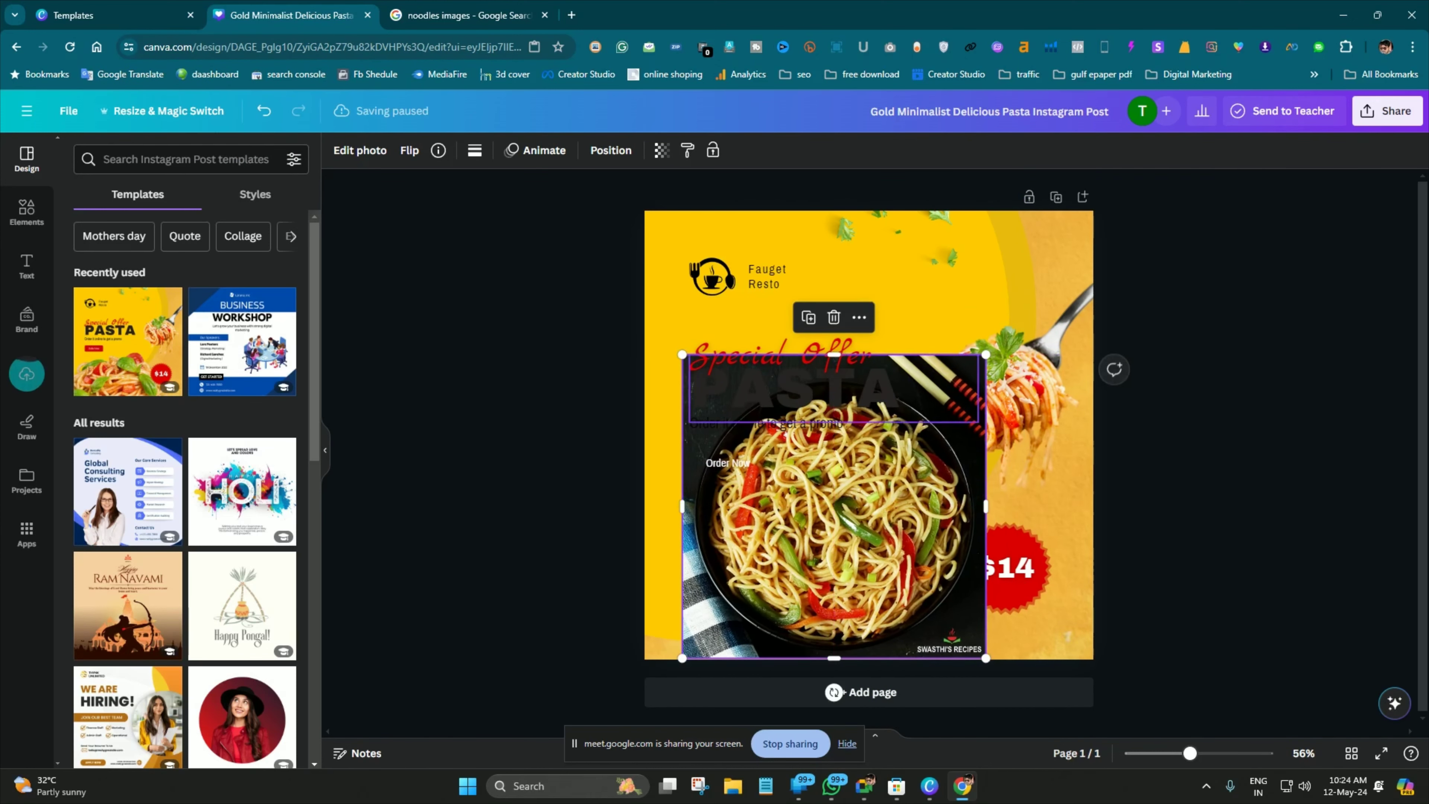
left_click_drag(987, 354, 845, 495)
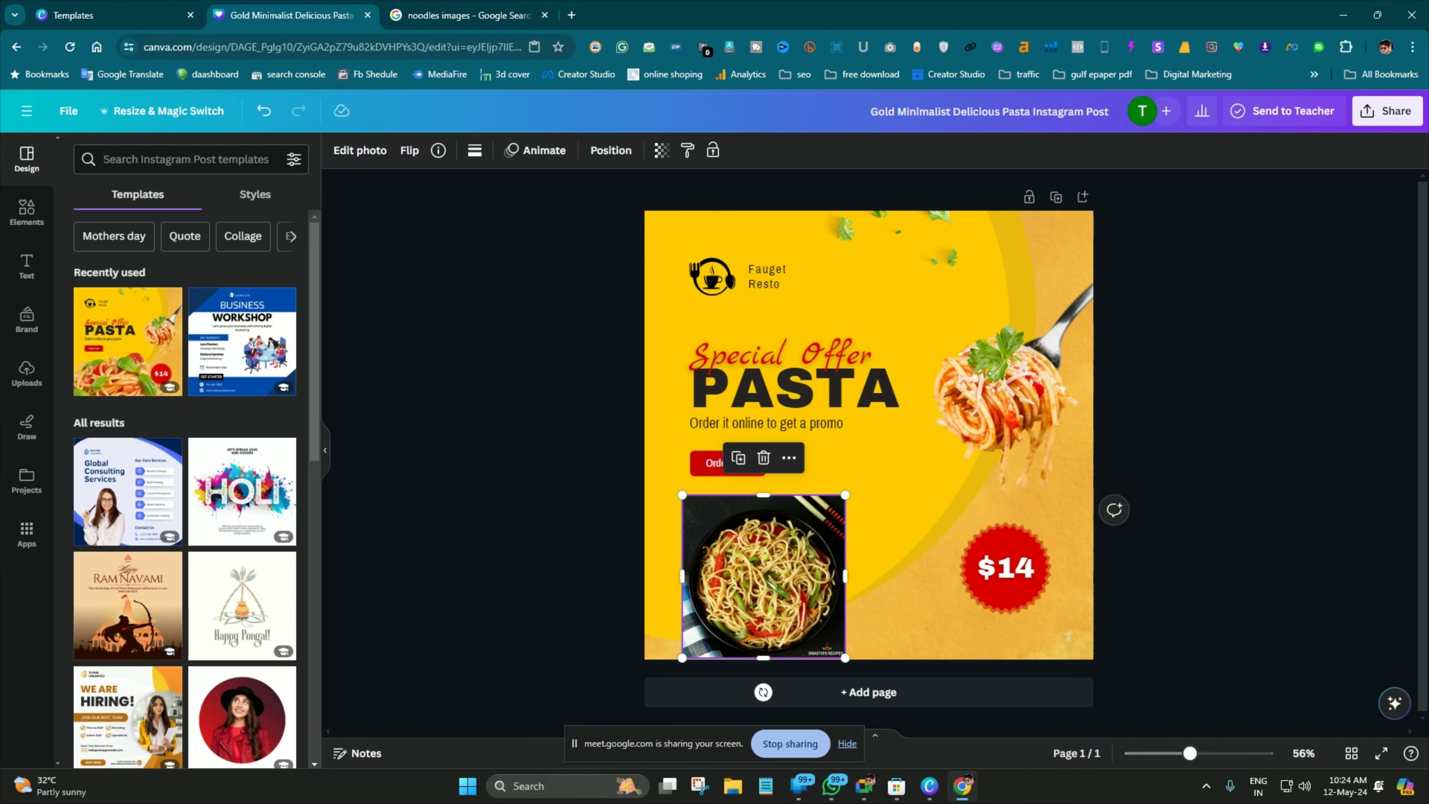
left_click(878, 495)
left_click(764, 576)
left_click_drag(839, 506, 855, 494)
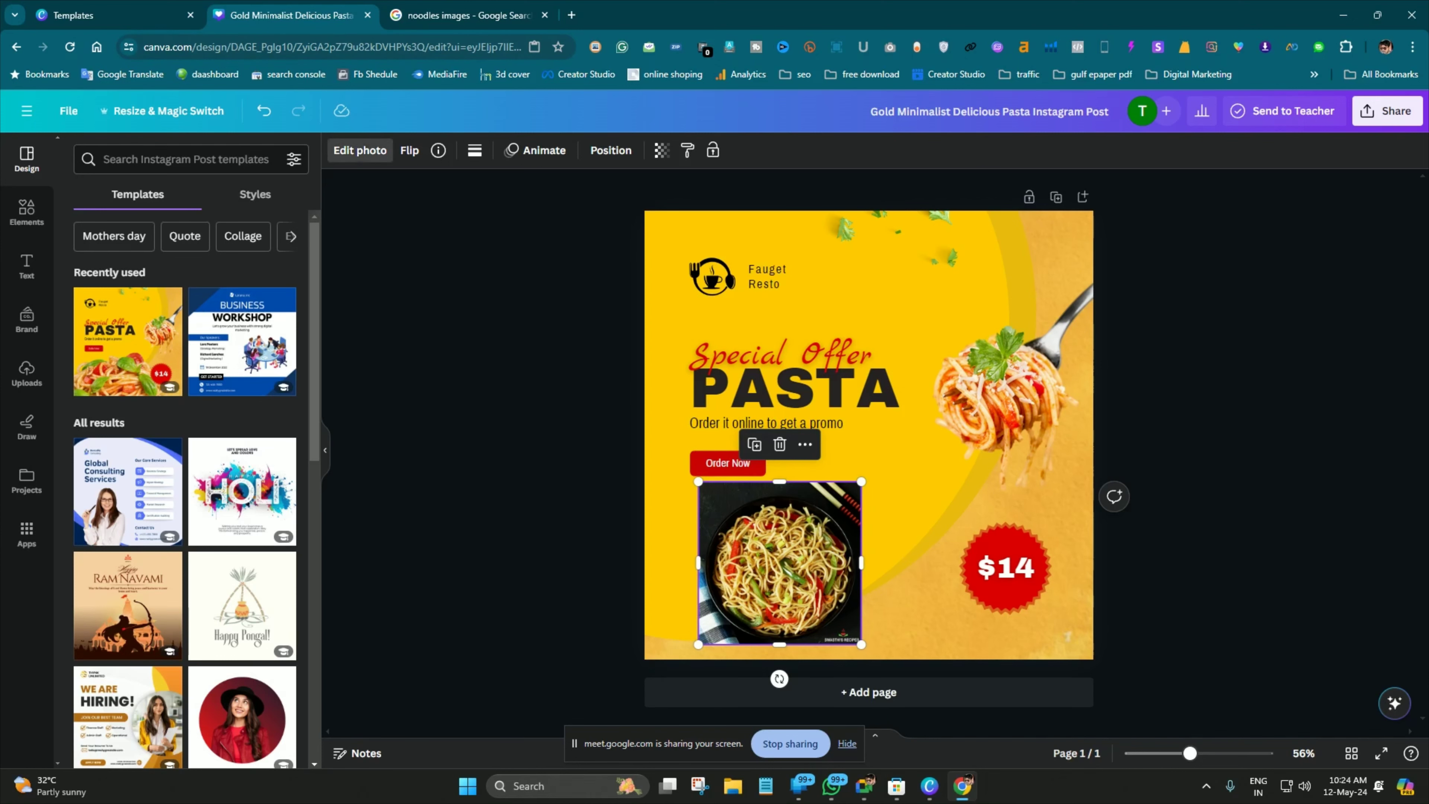
Remove the background of the noodles image with BG Remover
left_click(361, 150)
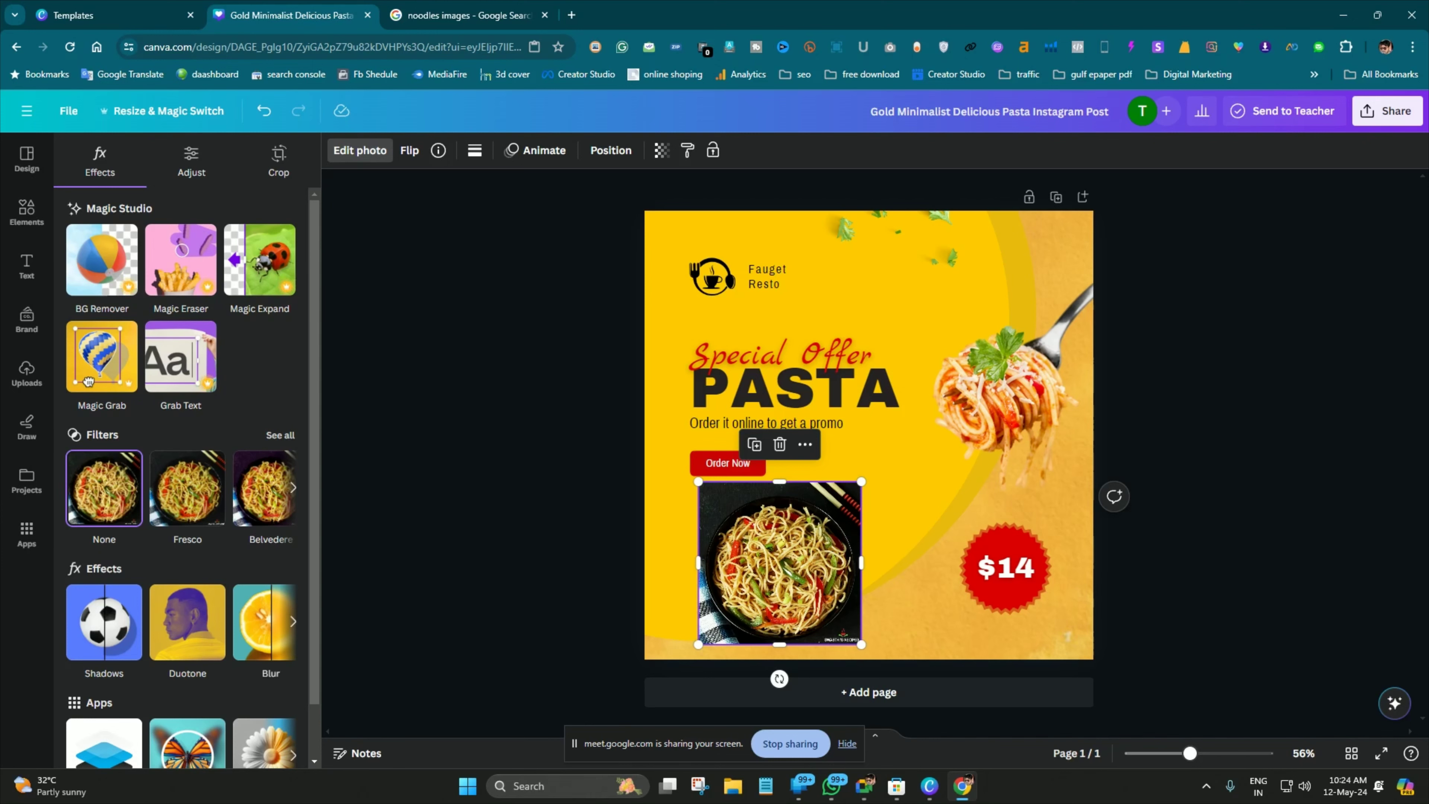
left_click(101, 260)
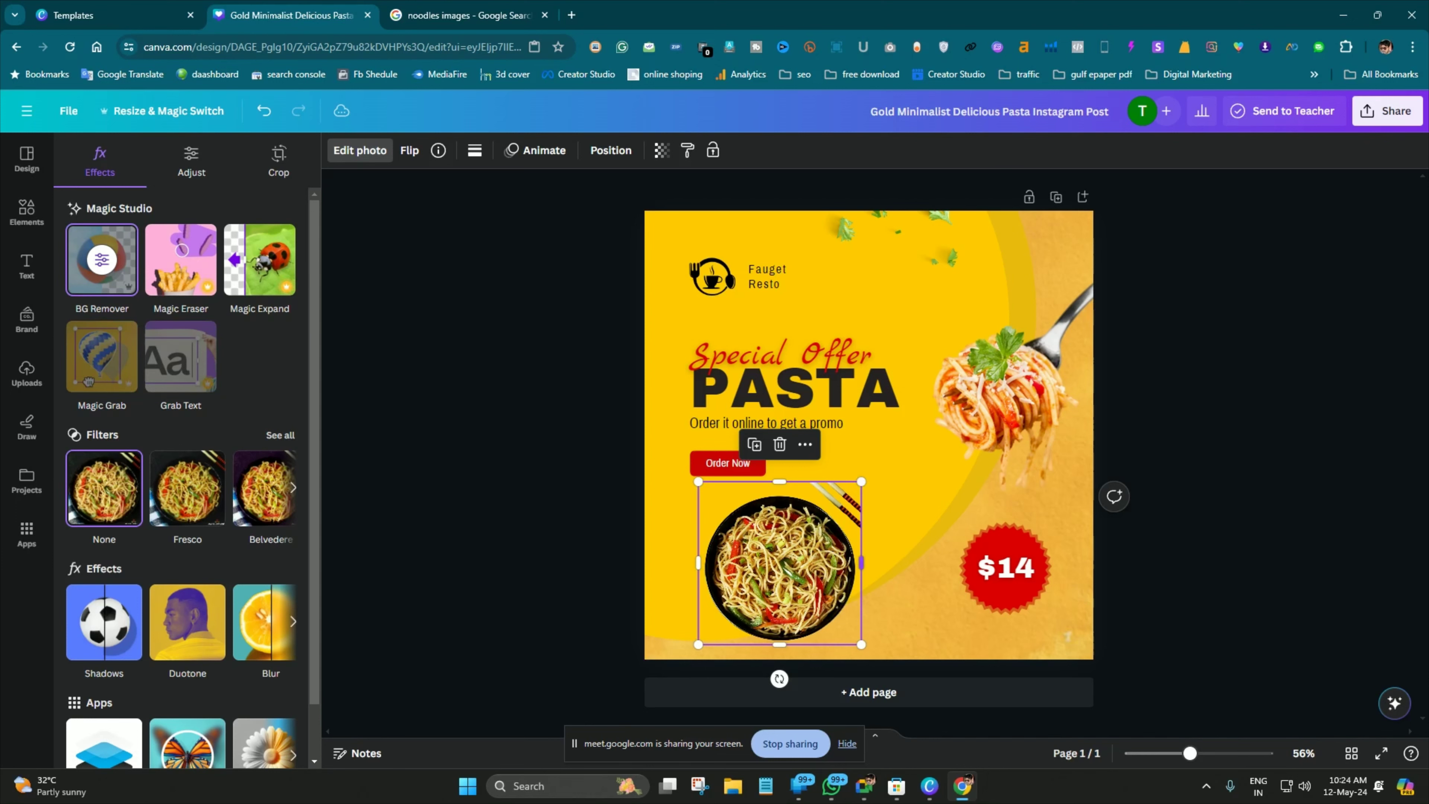
Enlarge the noodles image and move it to the design's lower-left corner, running past the page's bottom edge
left_click_drag(862, 481, 964, 378)
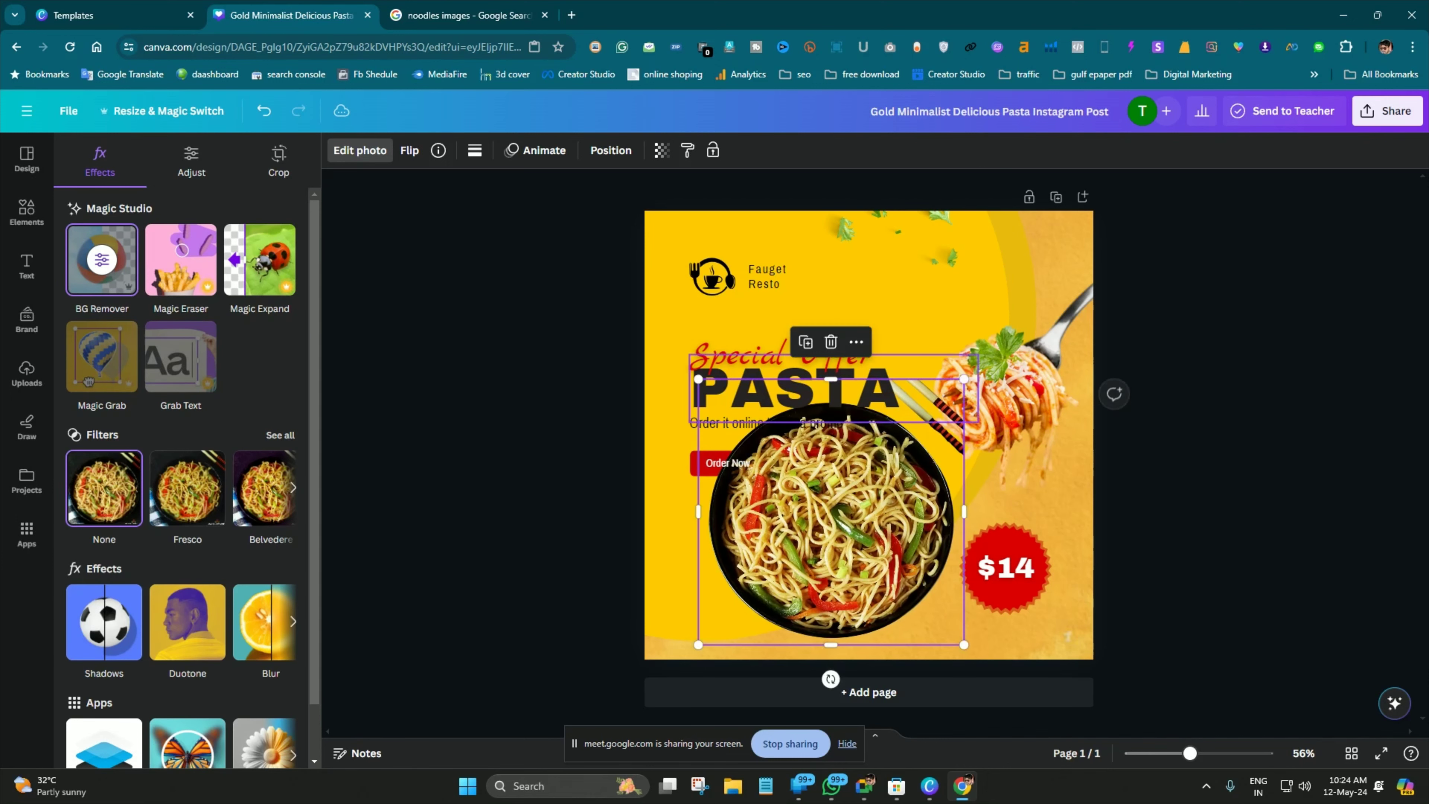
left_click_drag(789, 448, 741, 485)
left_click_drag(783, 548, 803, 522)
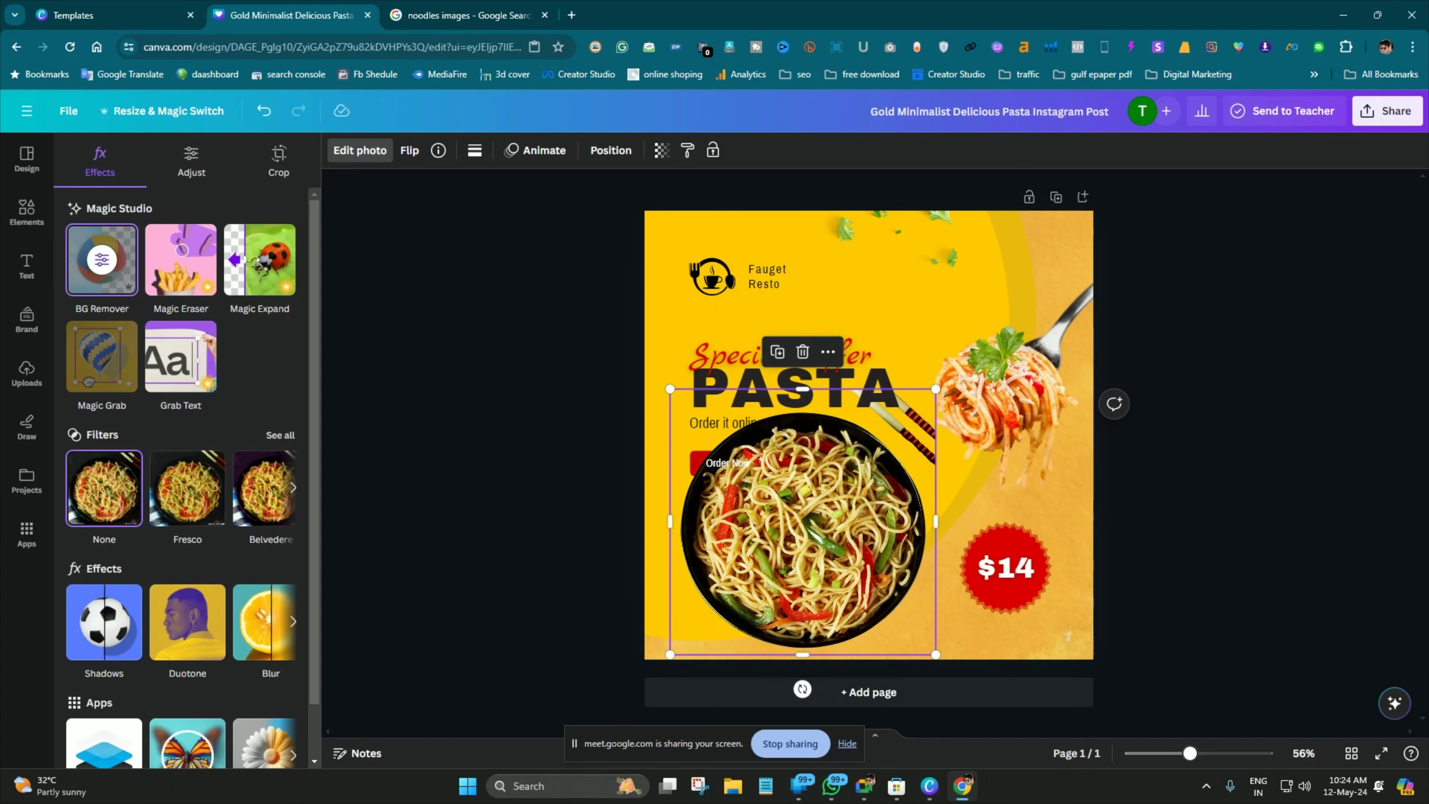
left_click_drag(803, 522, 760, 611)
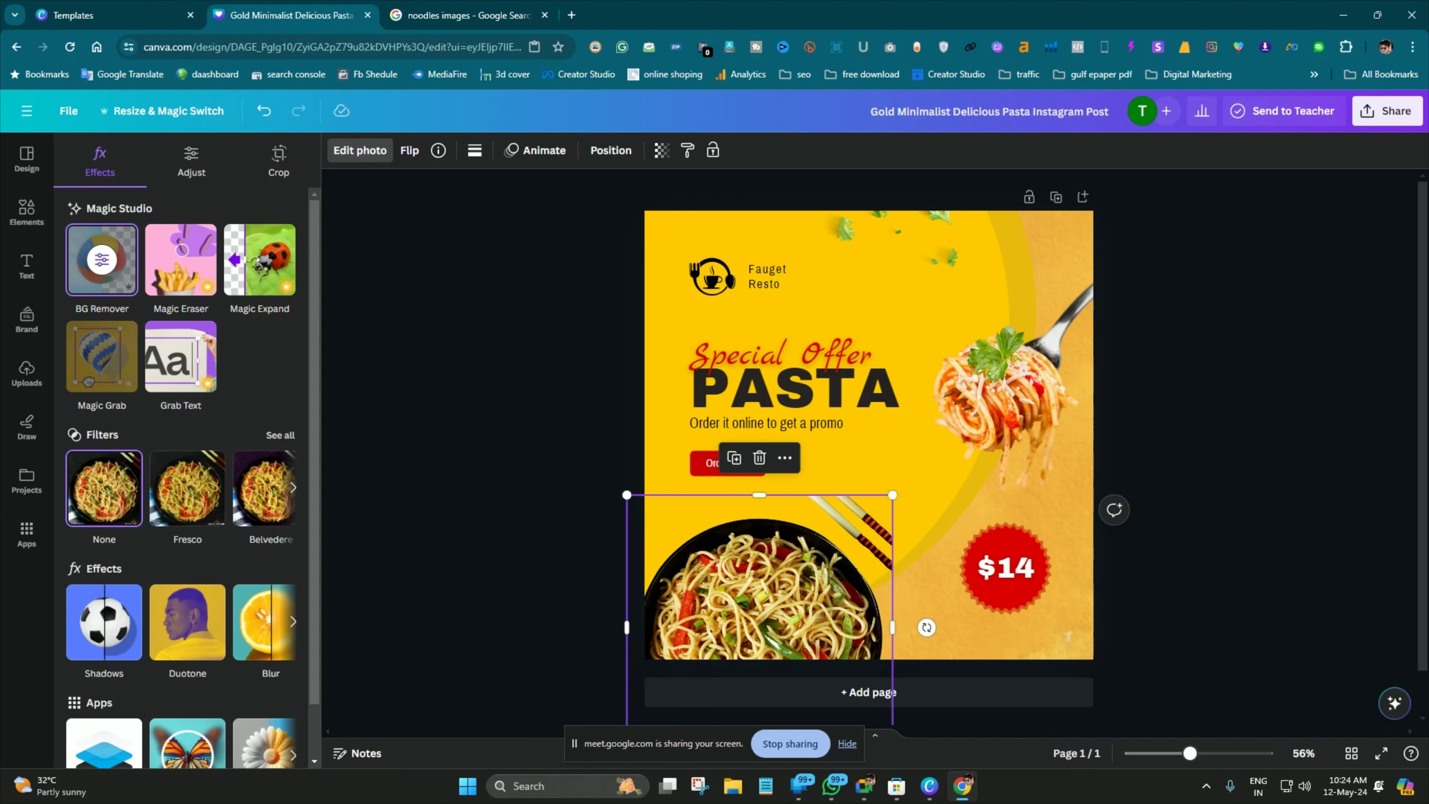
Erase the chopsticks from the noodles image with Magic Eraser, using brush size 42, and return to the design
left_click(180, 259)
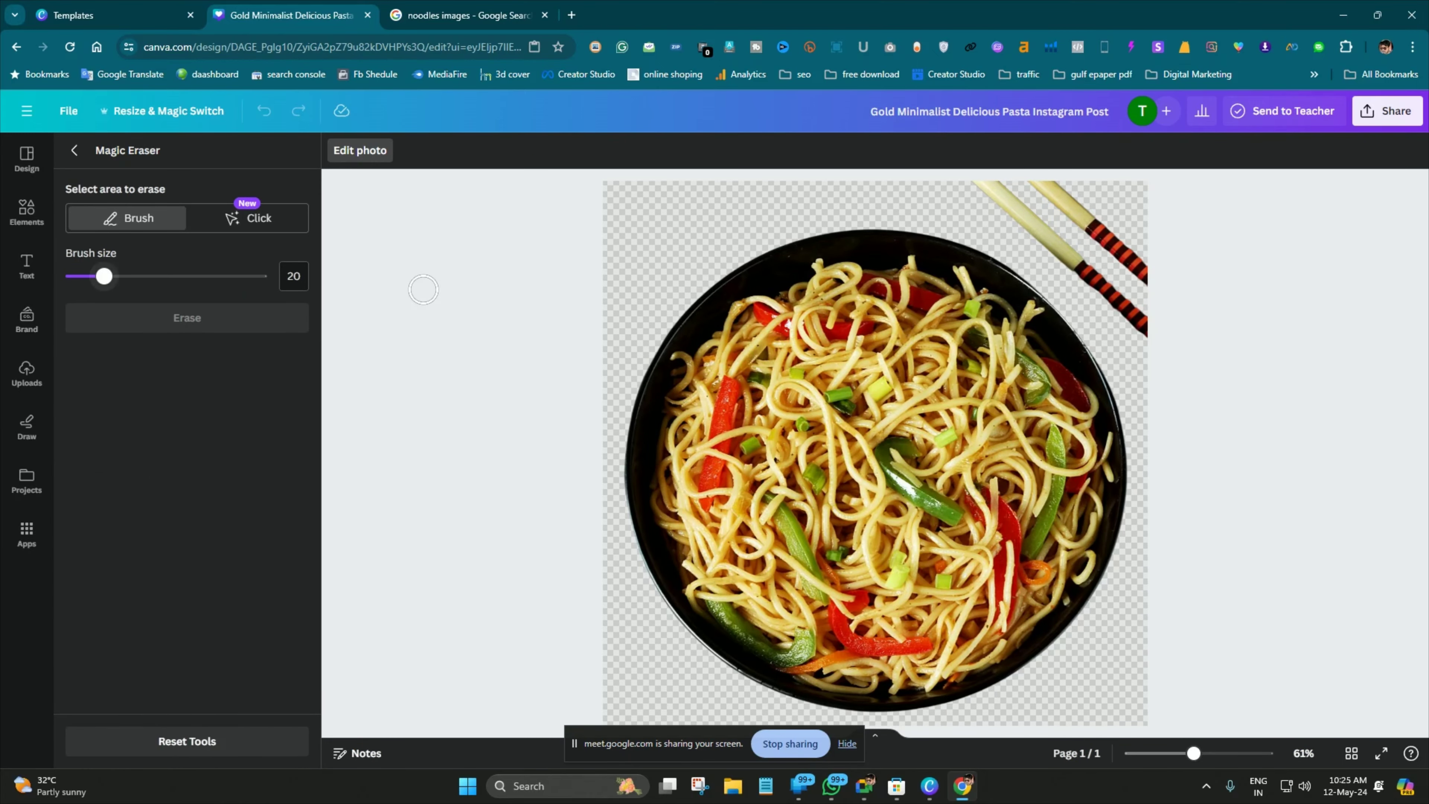
mouse_move(103, 275)
left_mouse_down()
mouse_move(267, 276)
mouse_move(149, 276)
left_mouse_up()
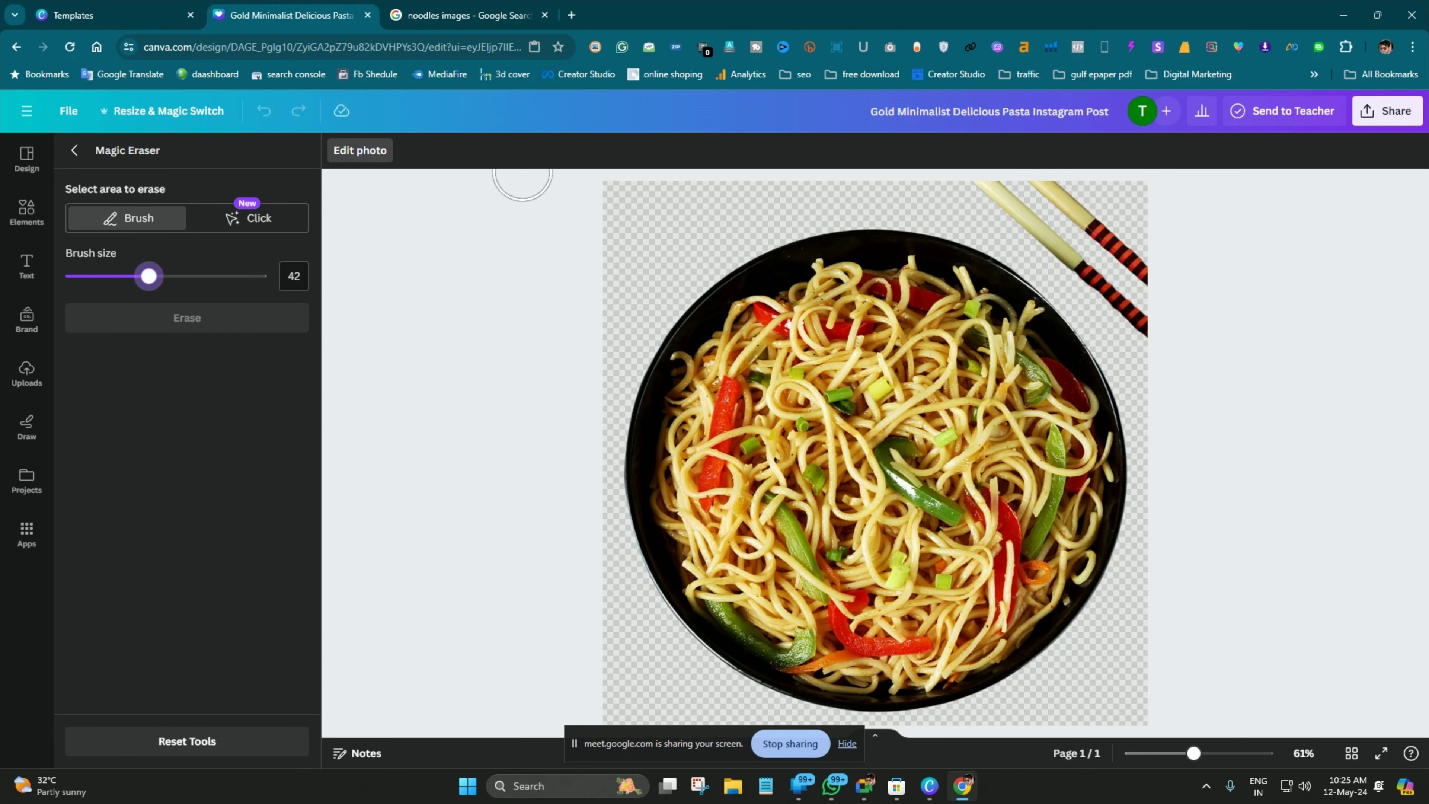
mouse_move(1022, 189)
left_mouse_down()
mouse_move(1189, 287)
mouse_move(1168, 309)
mouse_move(1139, 306)
mouse_move(1000, 187)
left_mouse_up()
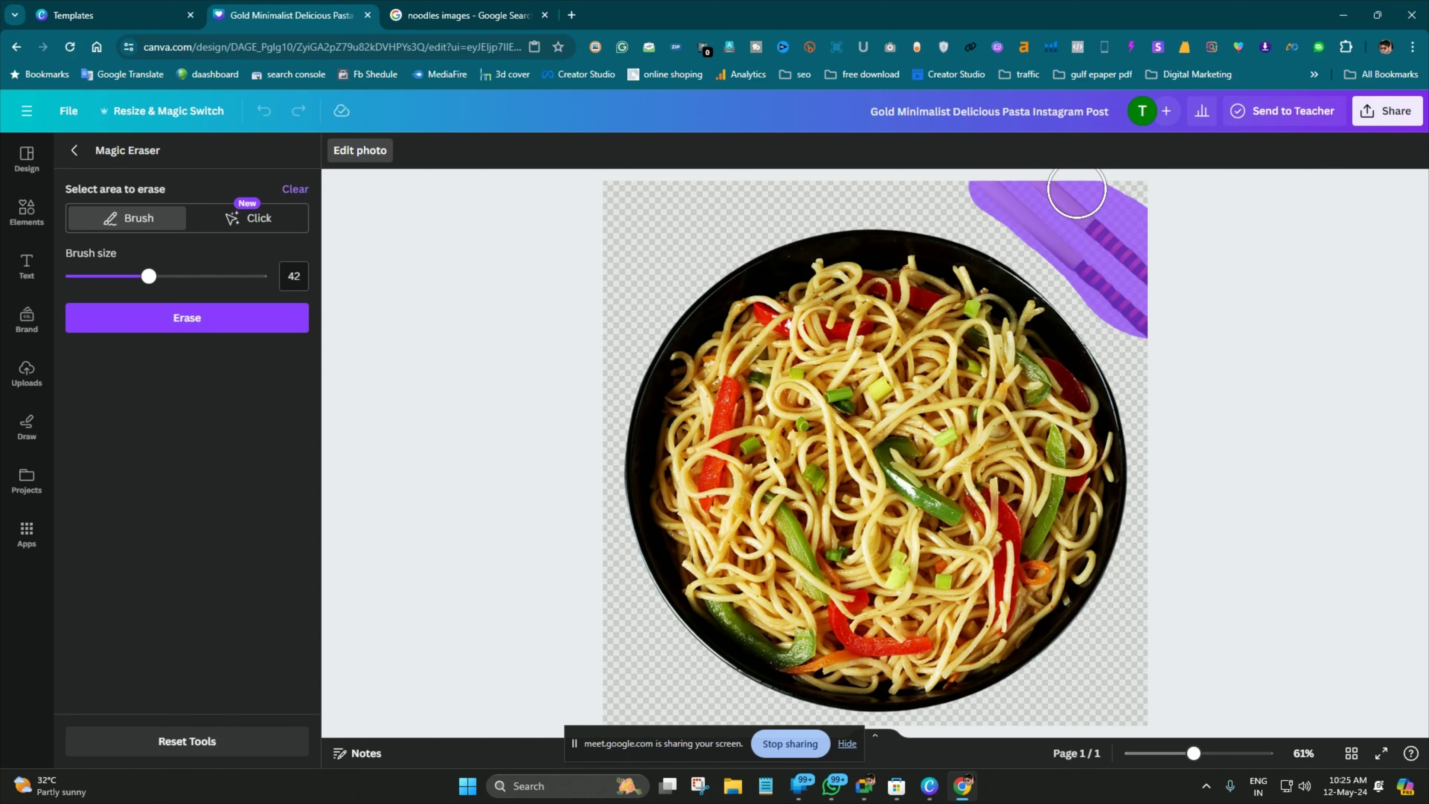
left_click(186, 318)
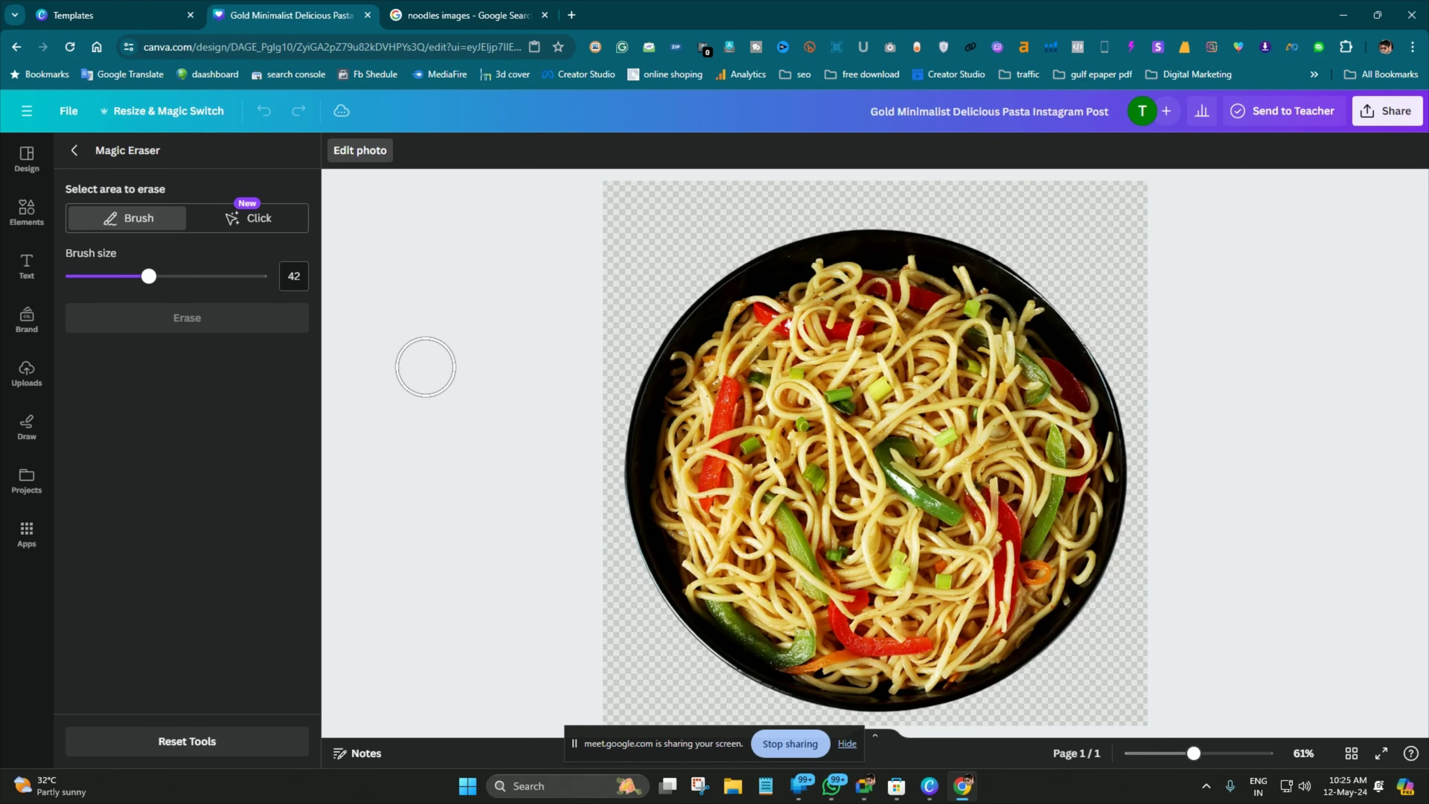
left_click(74, 150)
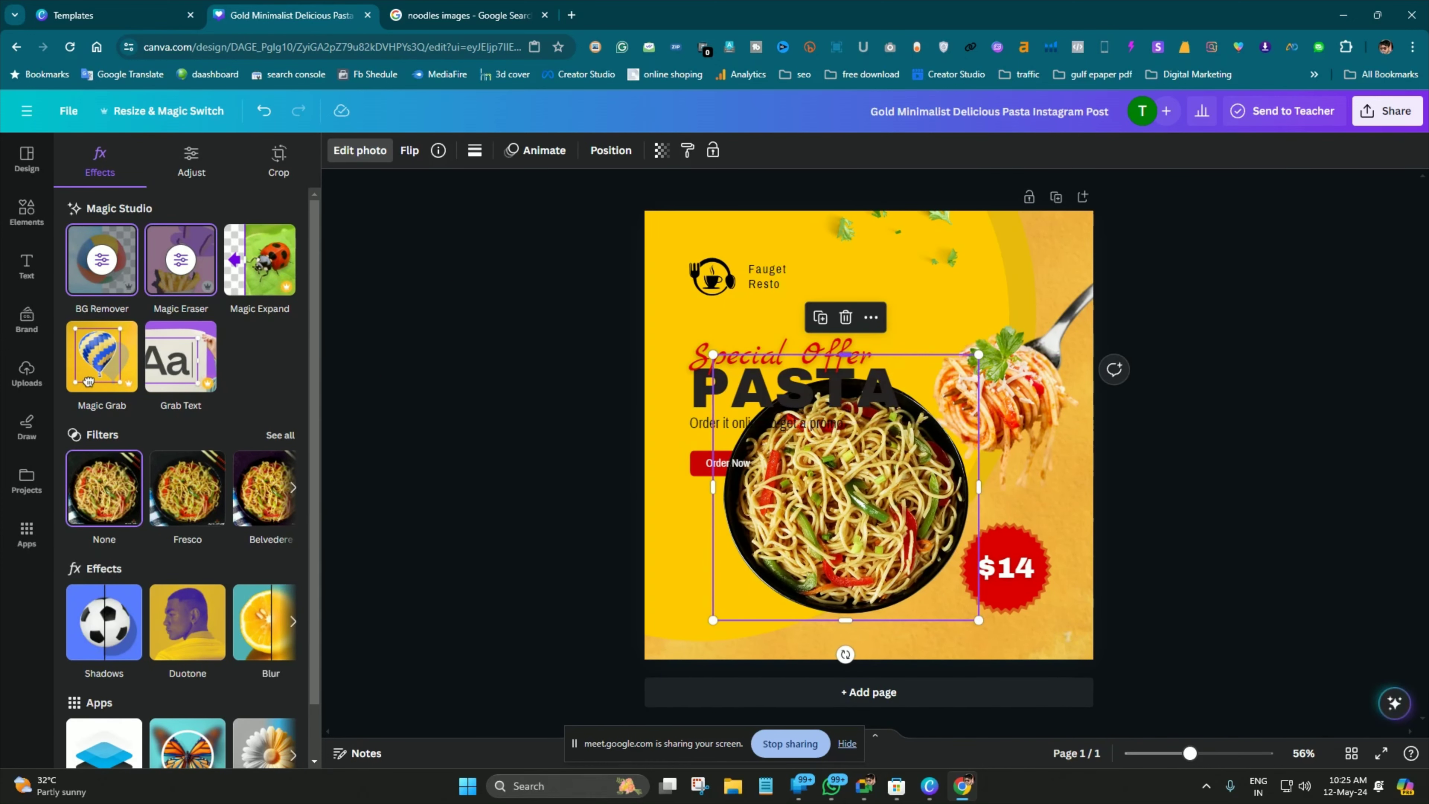
Shrink the noodles bowl to about a third of the page width and place it in the lower-left corner below Order Now
left_click_drag(944, 389, 872, 463)
left_click_drag(792, 542, 728, 579)
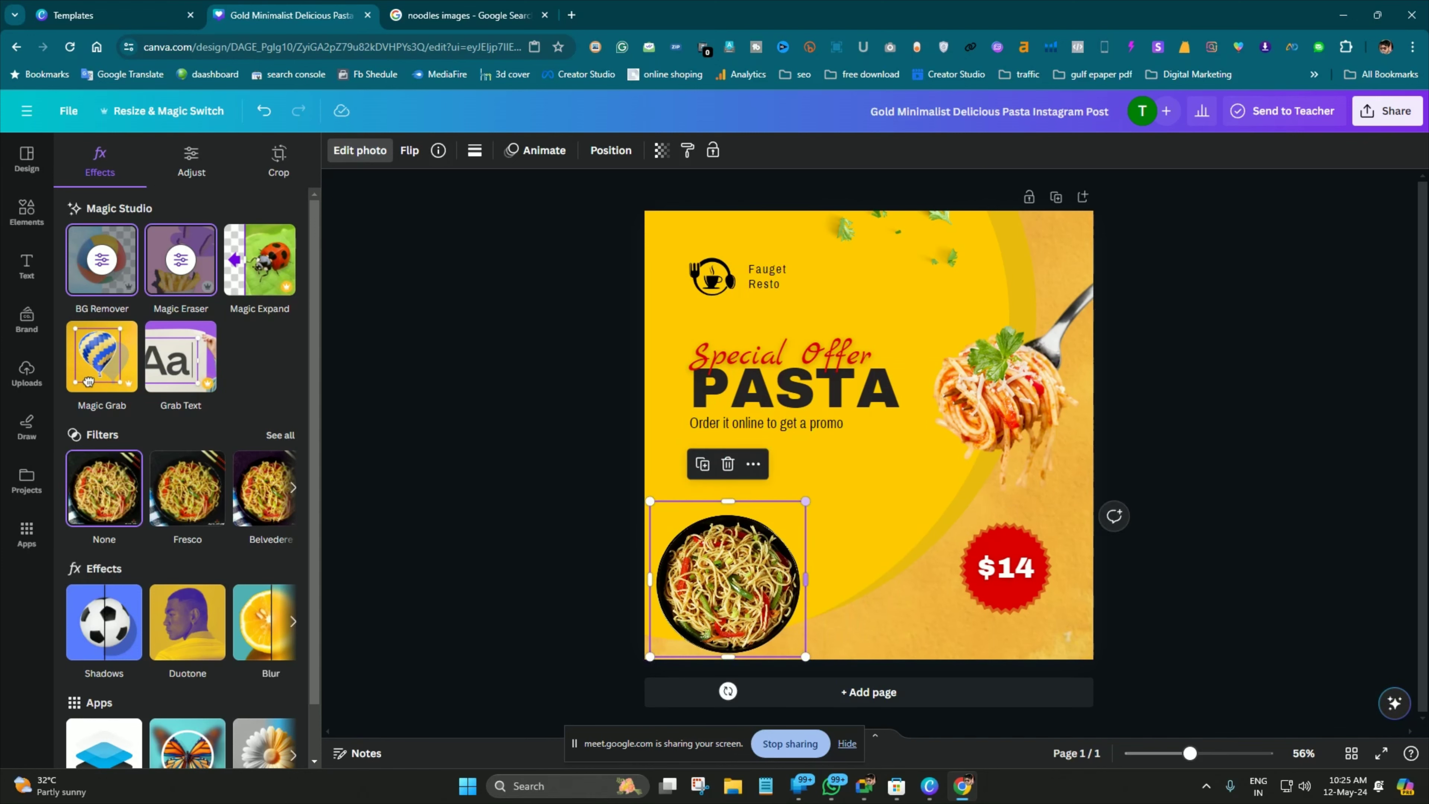
left_click_drag(806, 500, 897, 409)
mouse_move(773, 533)
left_mouse_down()
mouse_move(799, 558)
mouse_move(768, 559)
left_mouse_up()
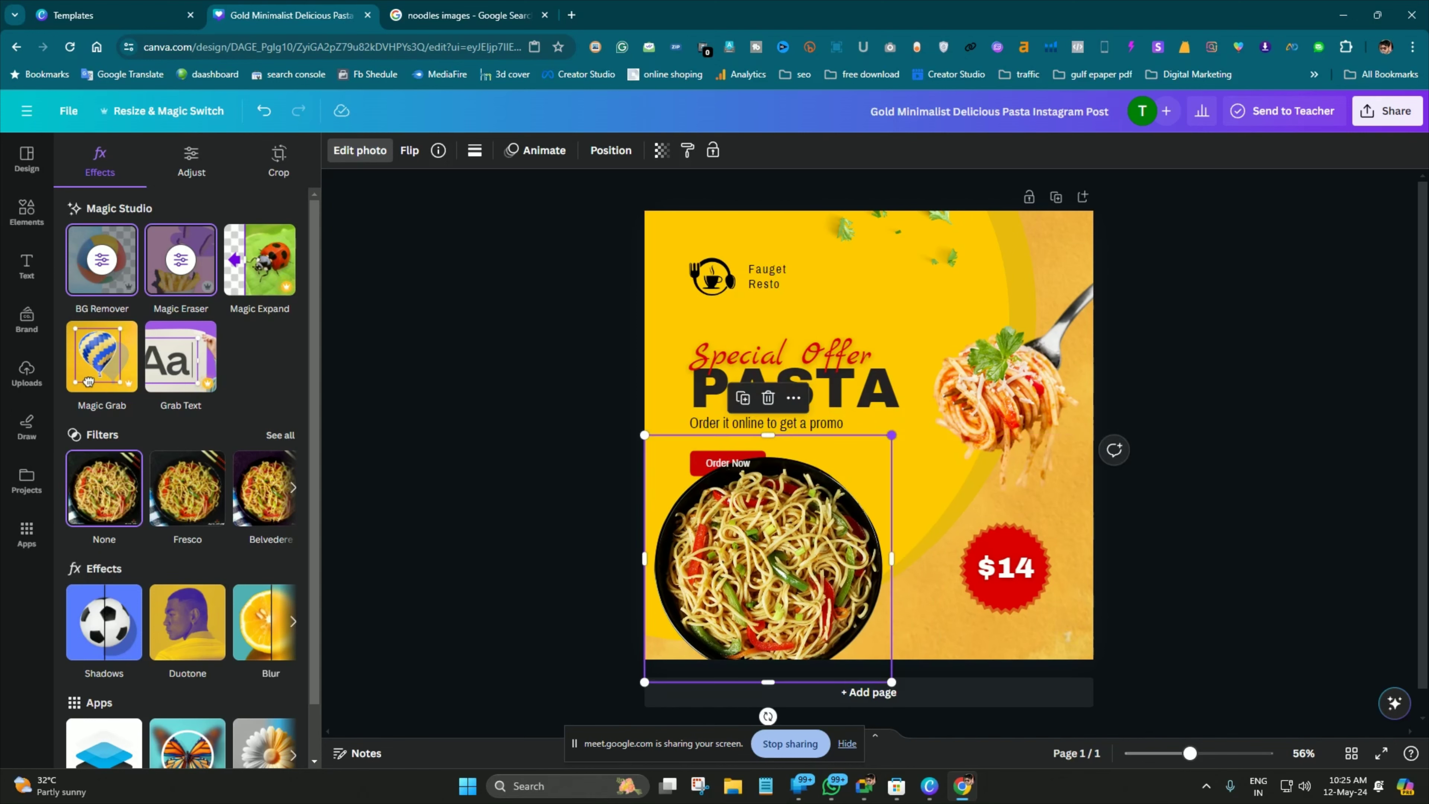
left_click_drag(892, 435, 851, 475)
mouse_move(747, 579)
left_mouse_down()
mouse_move(736, 555)
mouse_move(755, 556)
left_mouse_up()
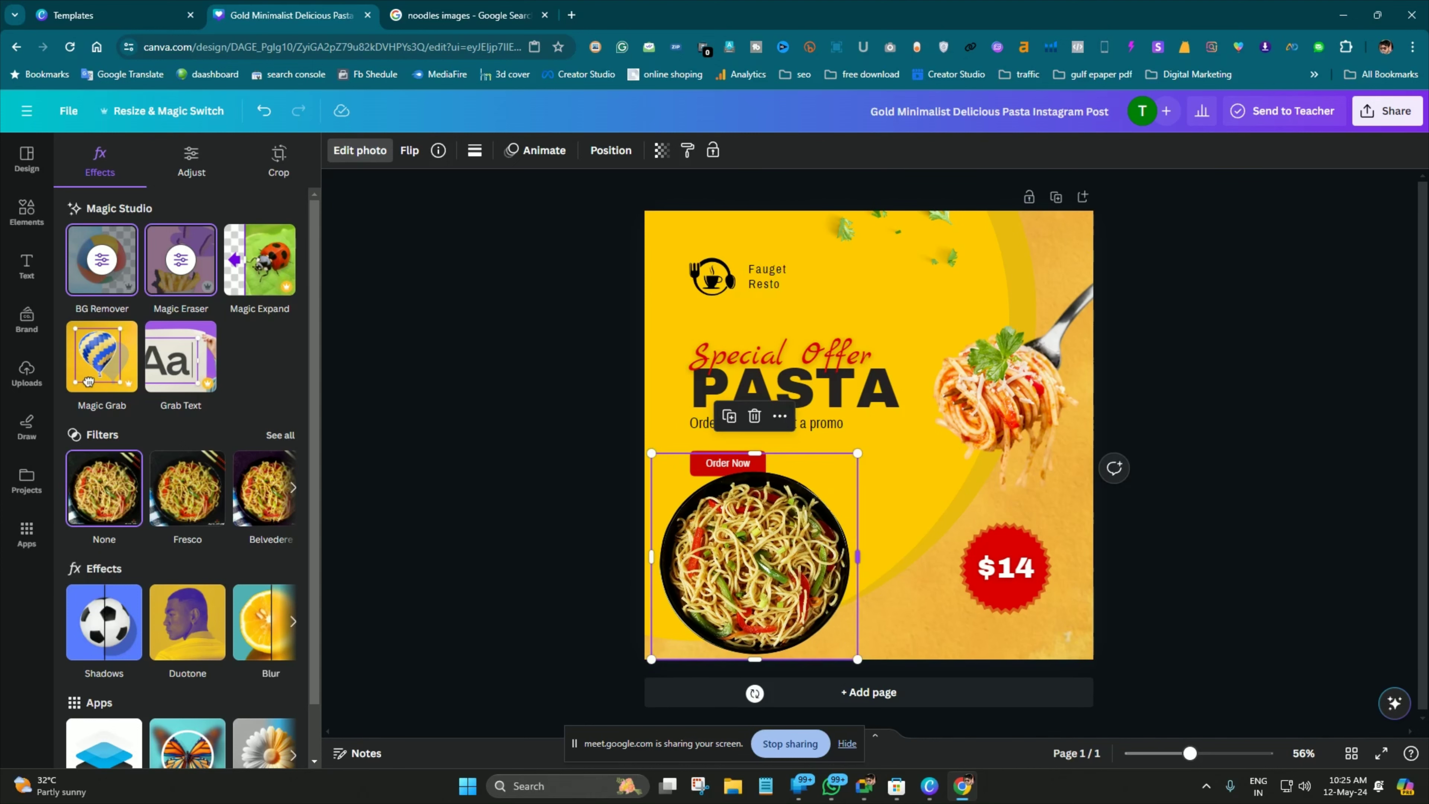
left_click_drag(858, 453, 825, 485)
key("Escape")
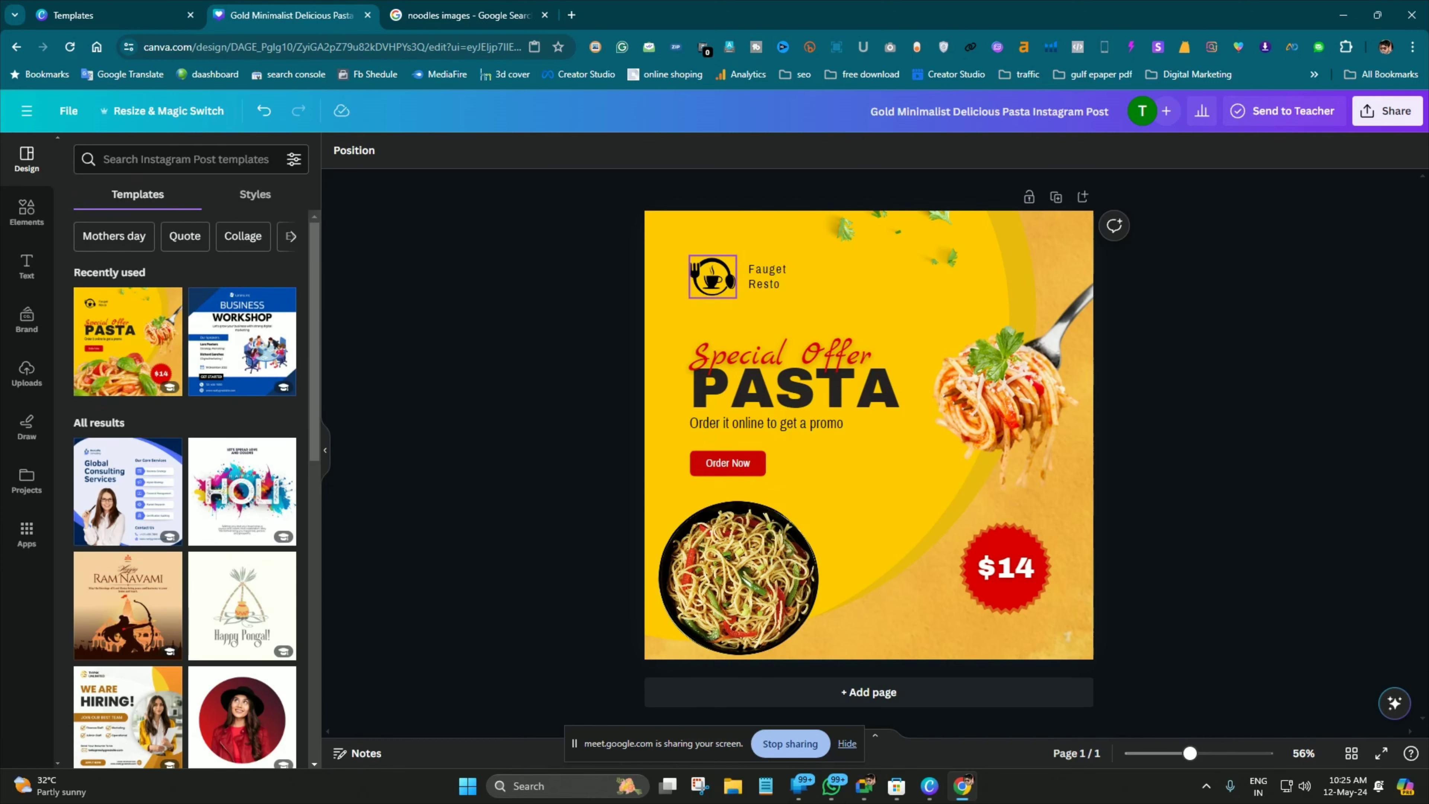
Delete the cup logo and the Fauget Resto text from the upper part of the design
left_click(713, 277)
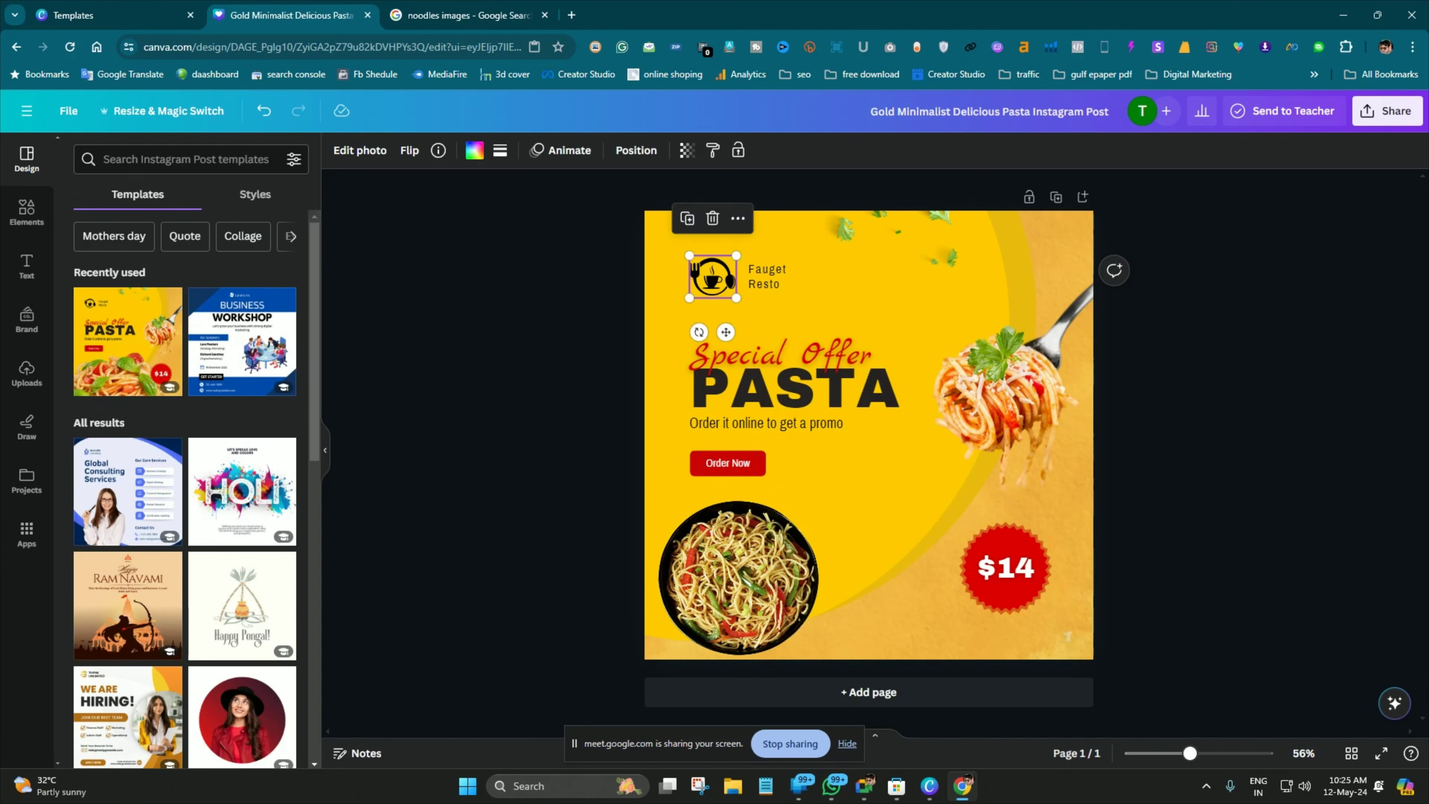
right_click(708, 274)
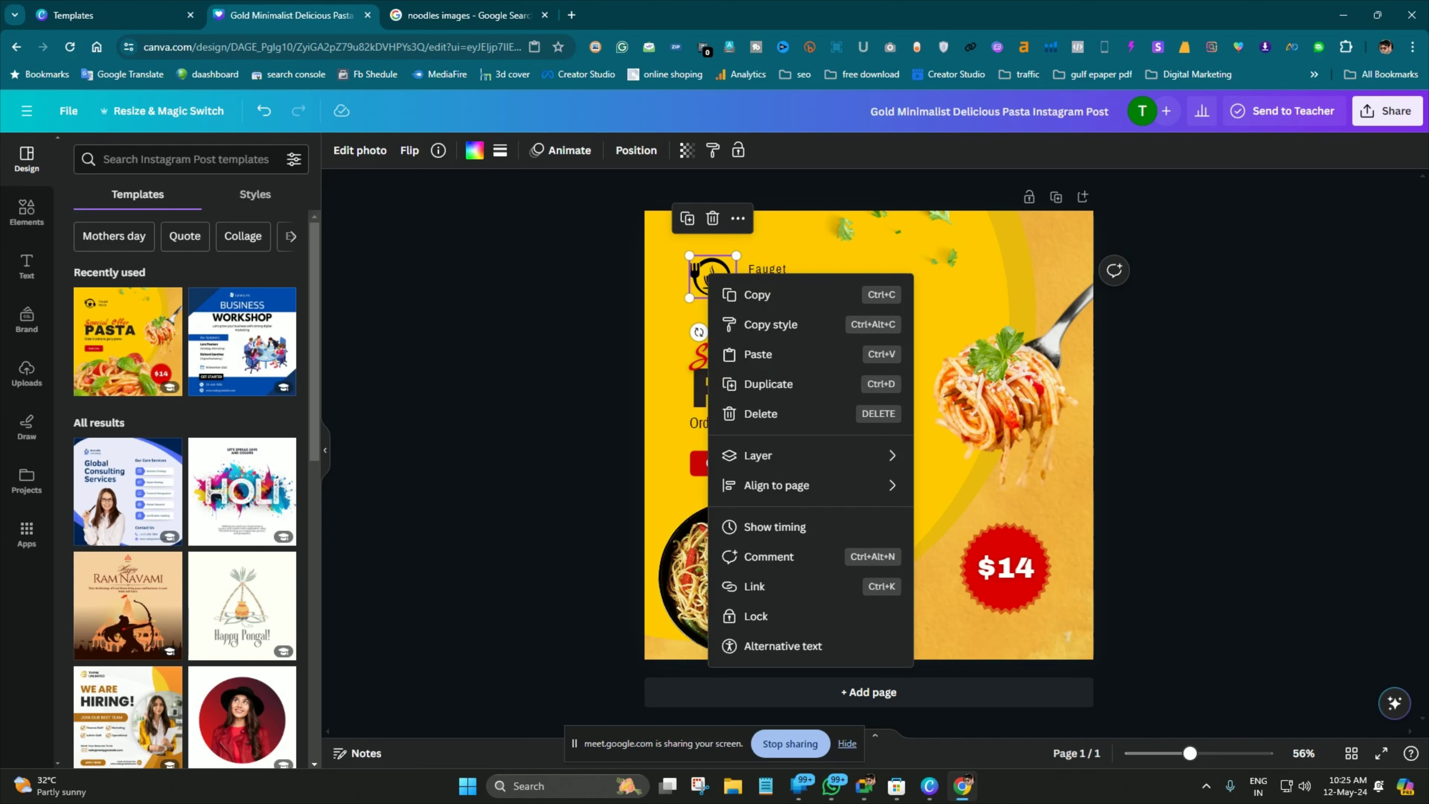
key("Escape")
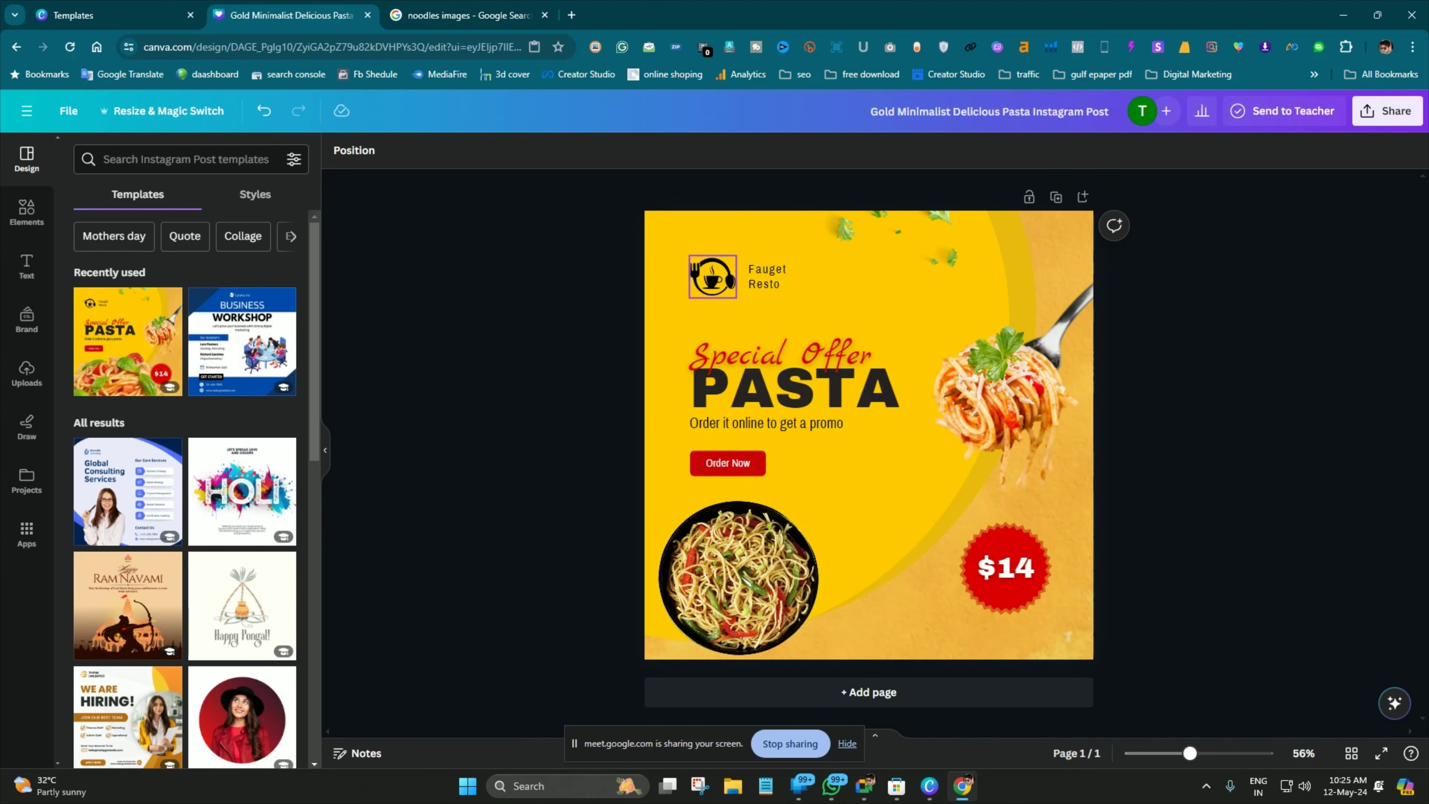
right_click(765, 280)
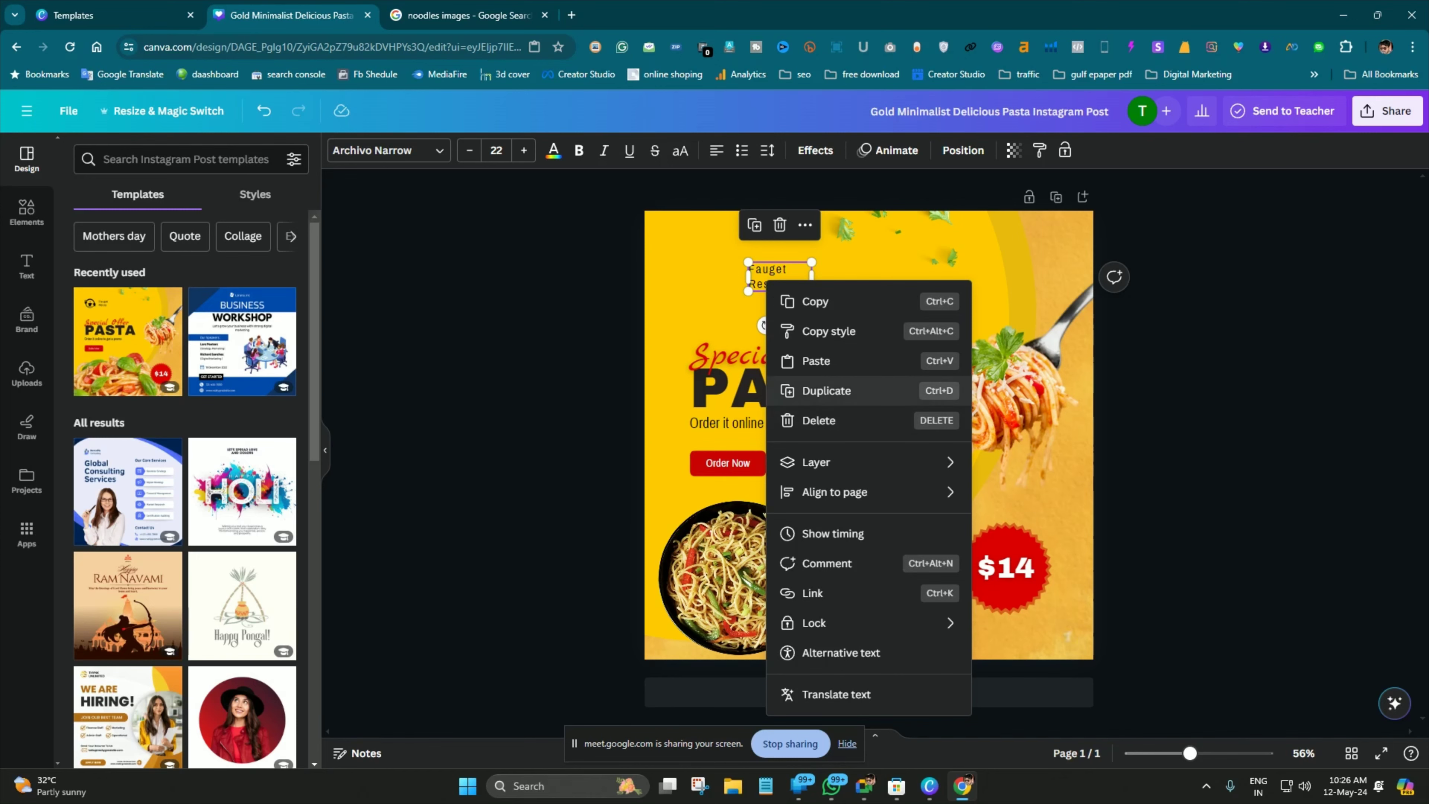
left_click(819, 421)
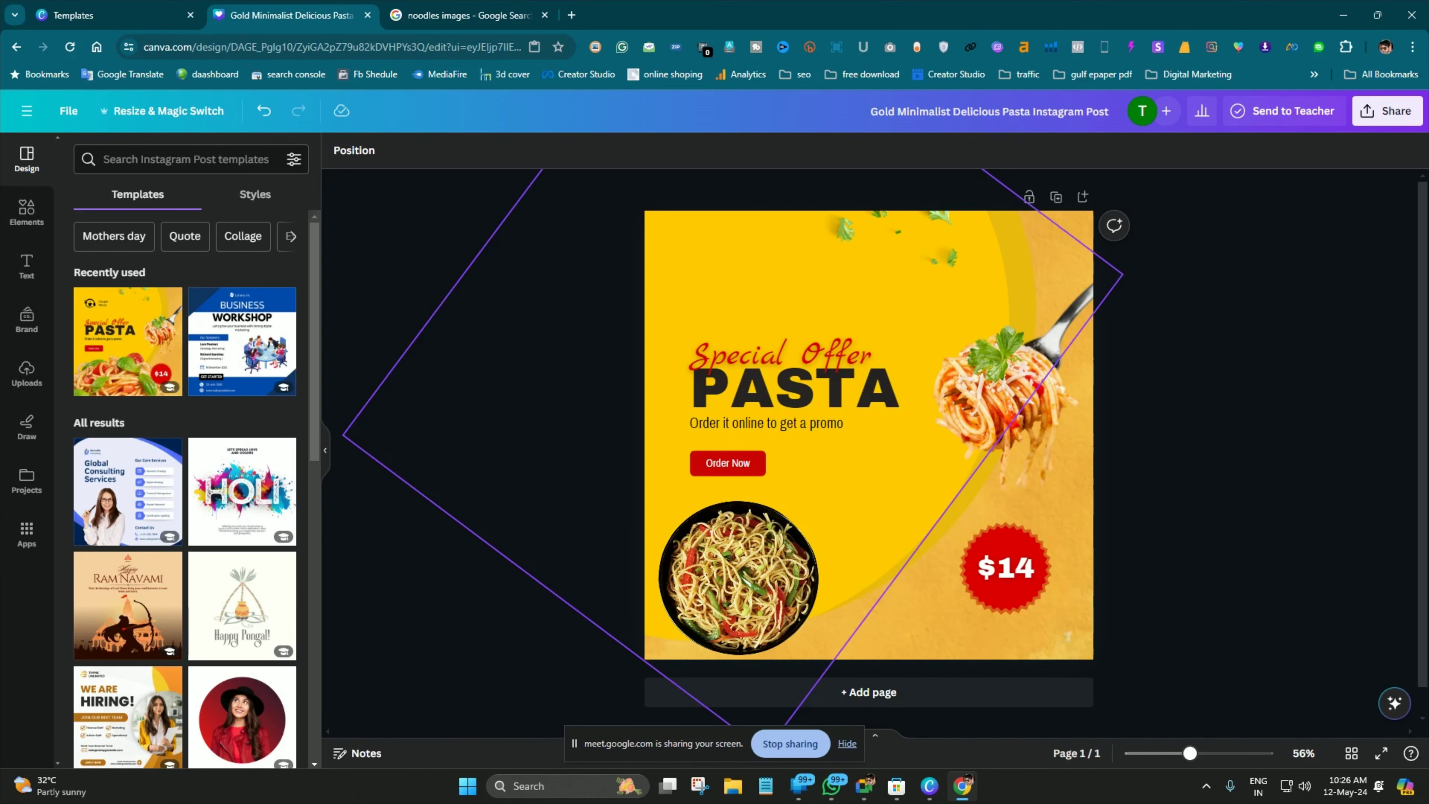
Switch to the Google results tab and search for "logo noodles"
left_click(462, 16)
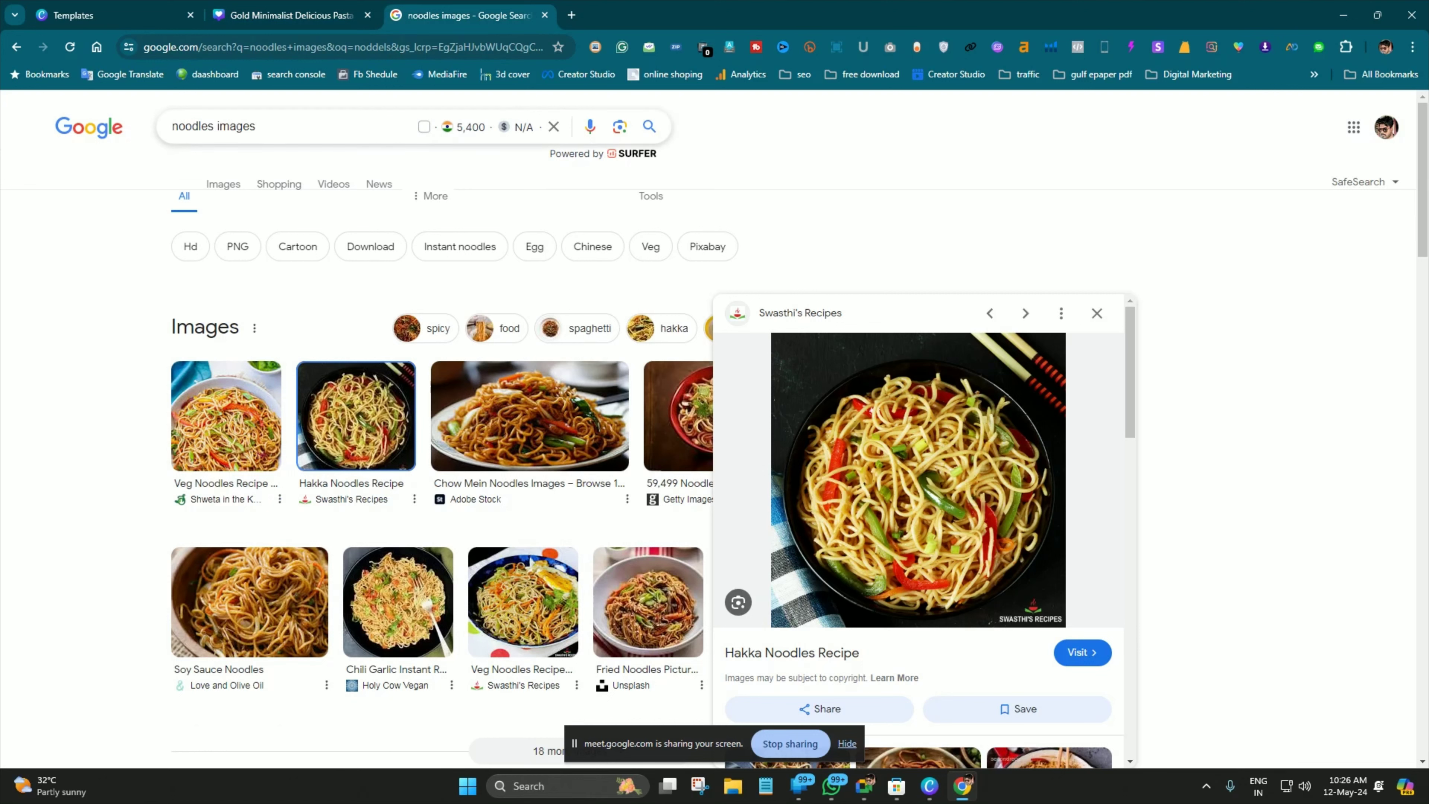
key("ctrl+a")
type("logo")
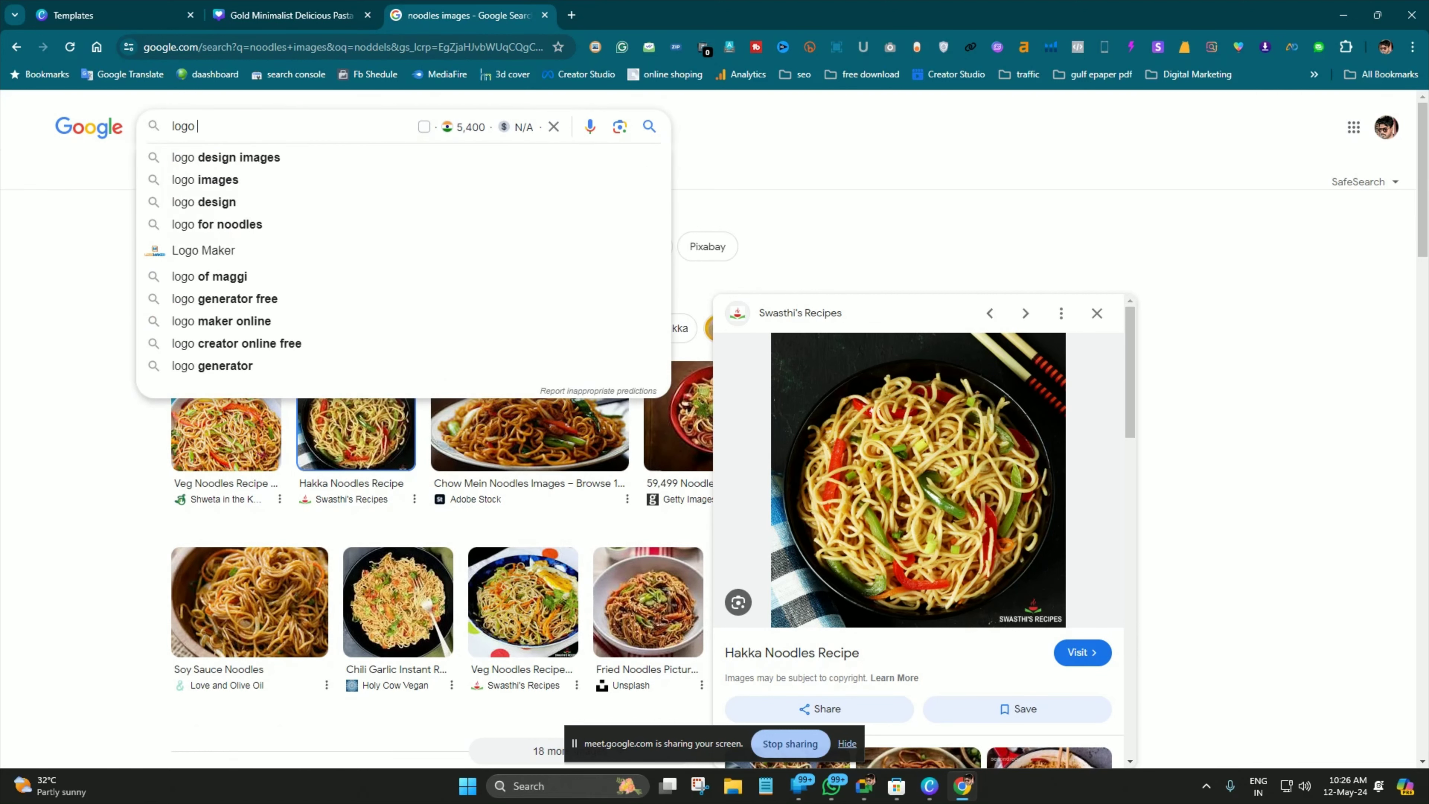
type(" noodles")
key("Return")
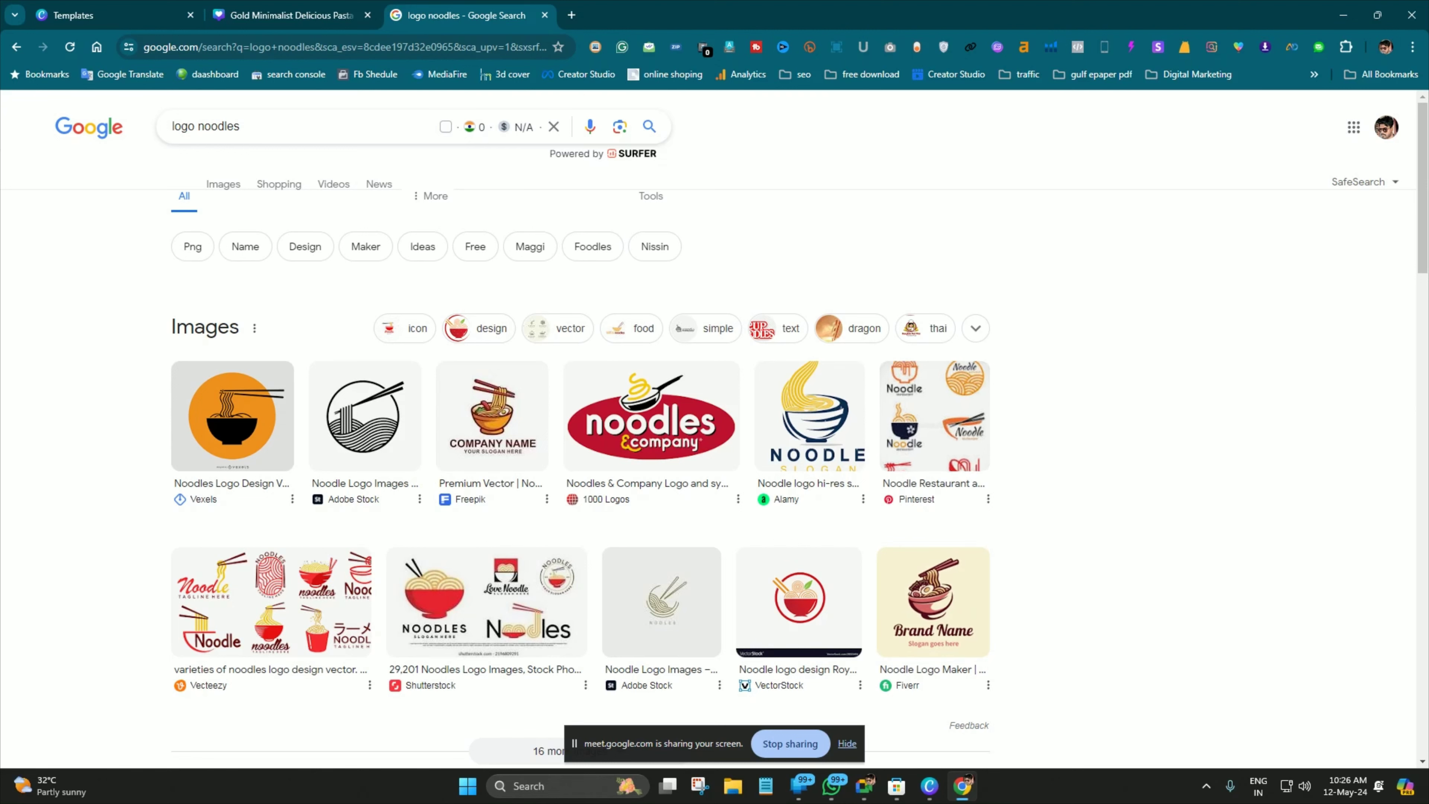
Find the orange oval Noodles & Company logo with the yellow border among the related images and copy it
left_click(651, 416)
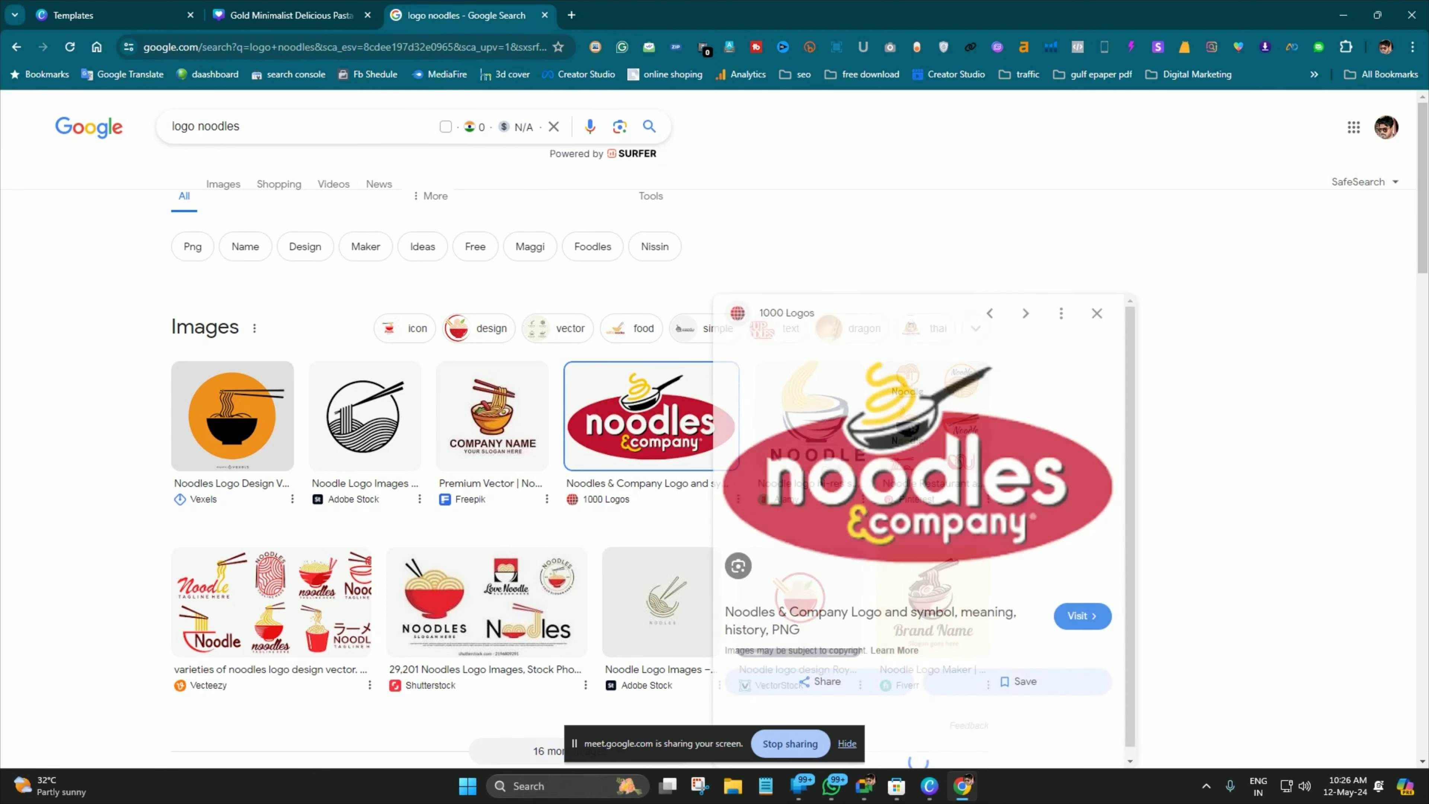
scroll(919, 507, "down", 3)
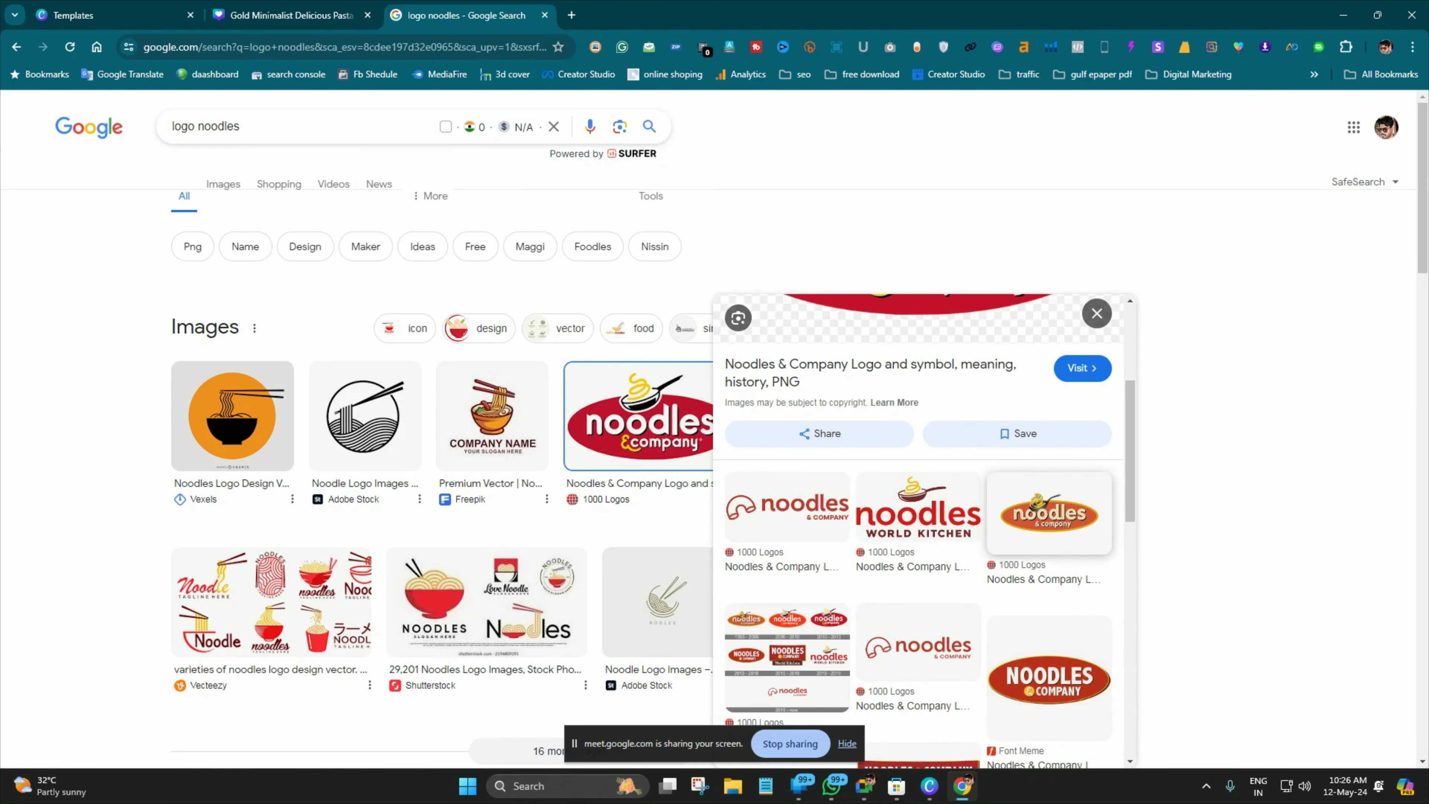
left_click(1050, 513)
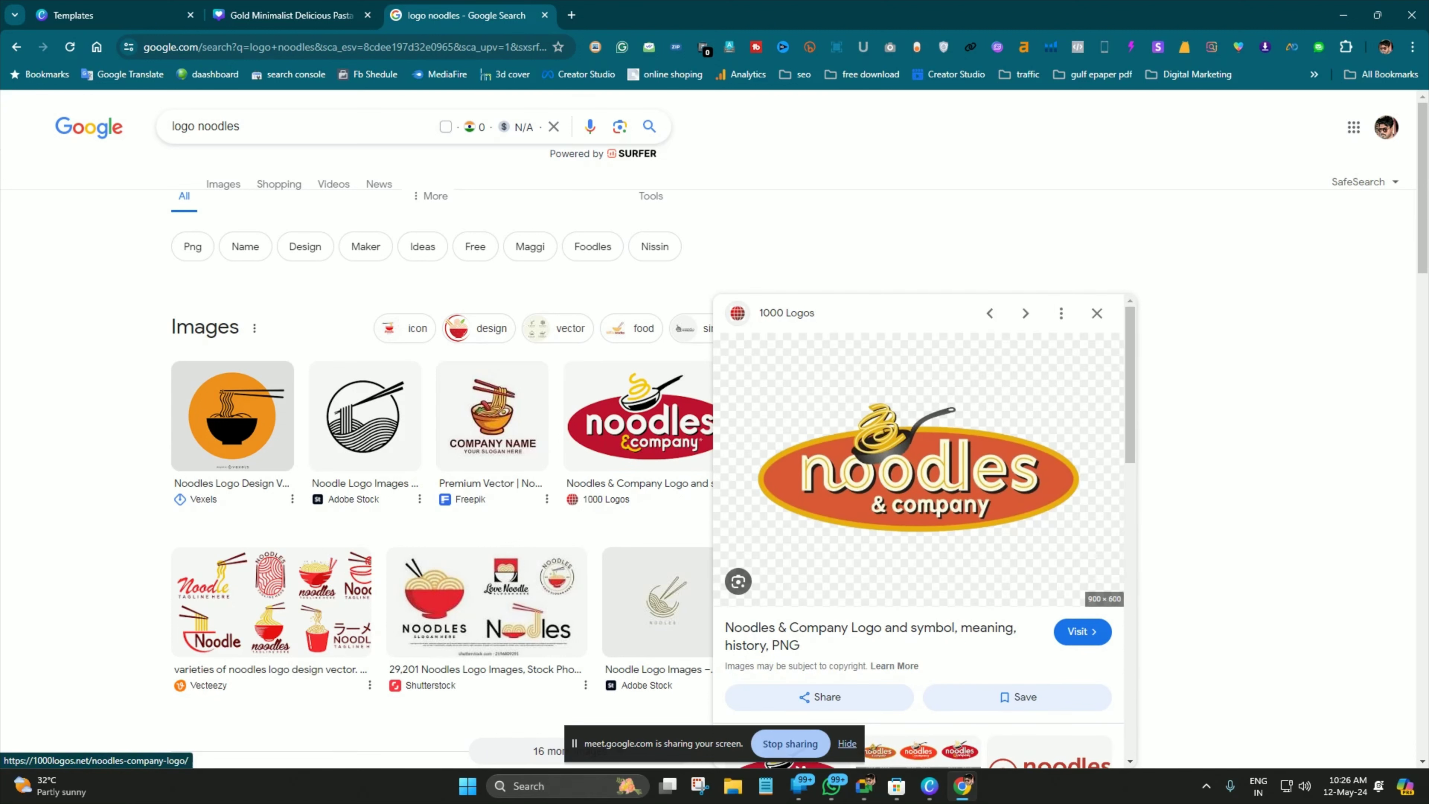
right_click(978, 485)
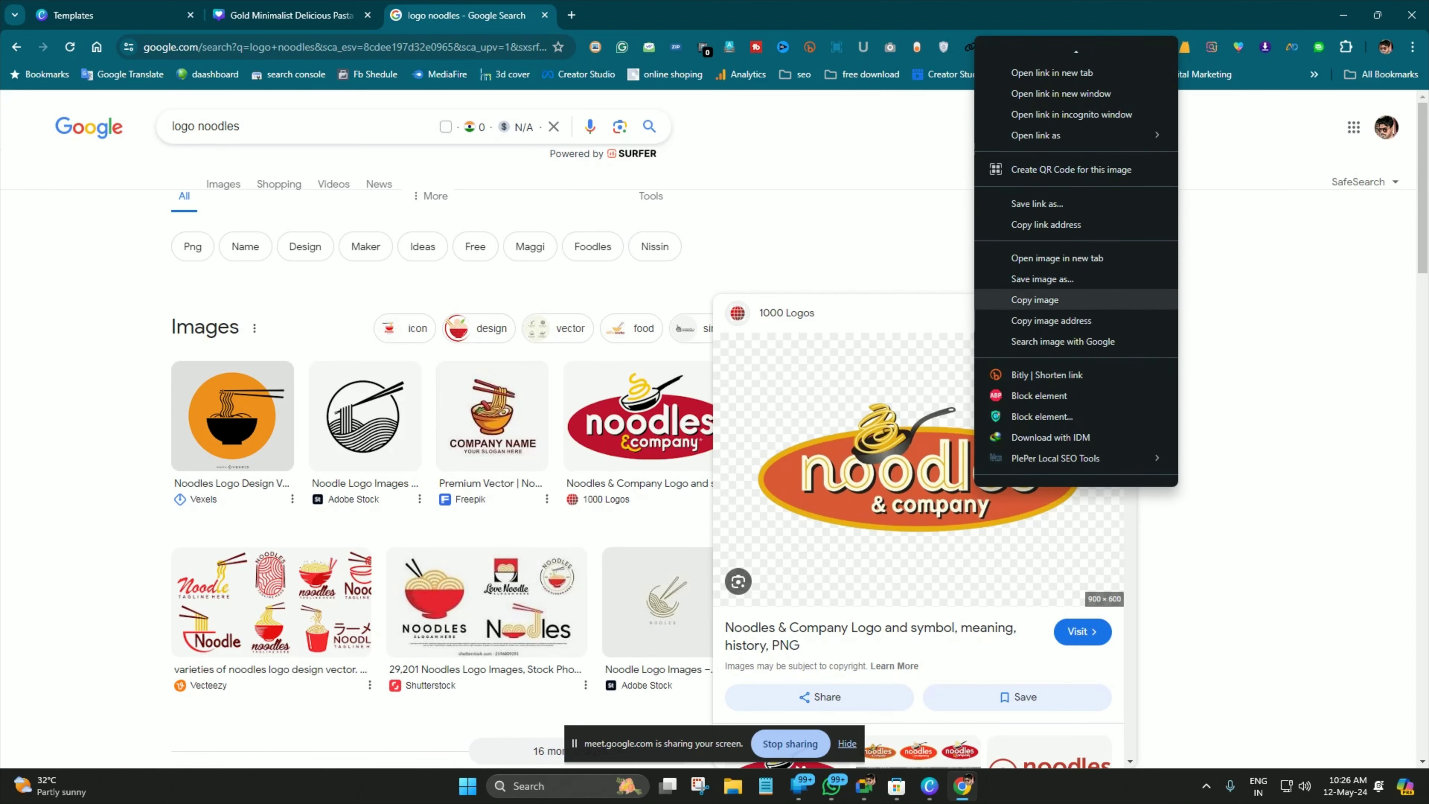
left_click(1034, 300)
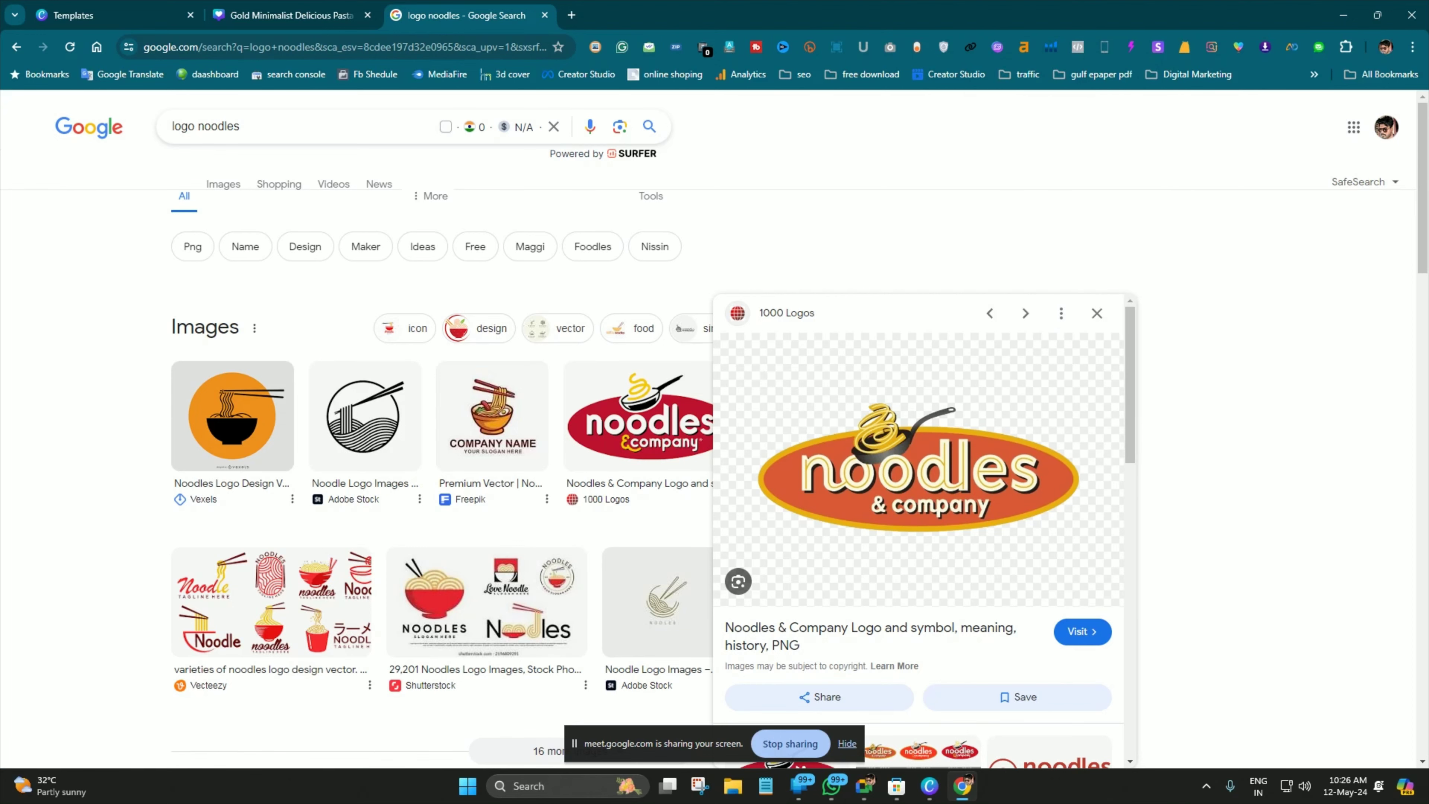
Return to the Canva design and paste the copied Noodles & Company logo onto it
left_click(291, 15)
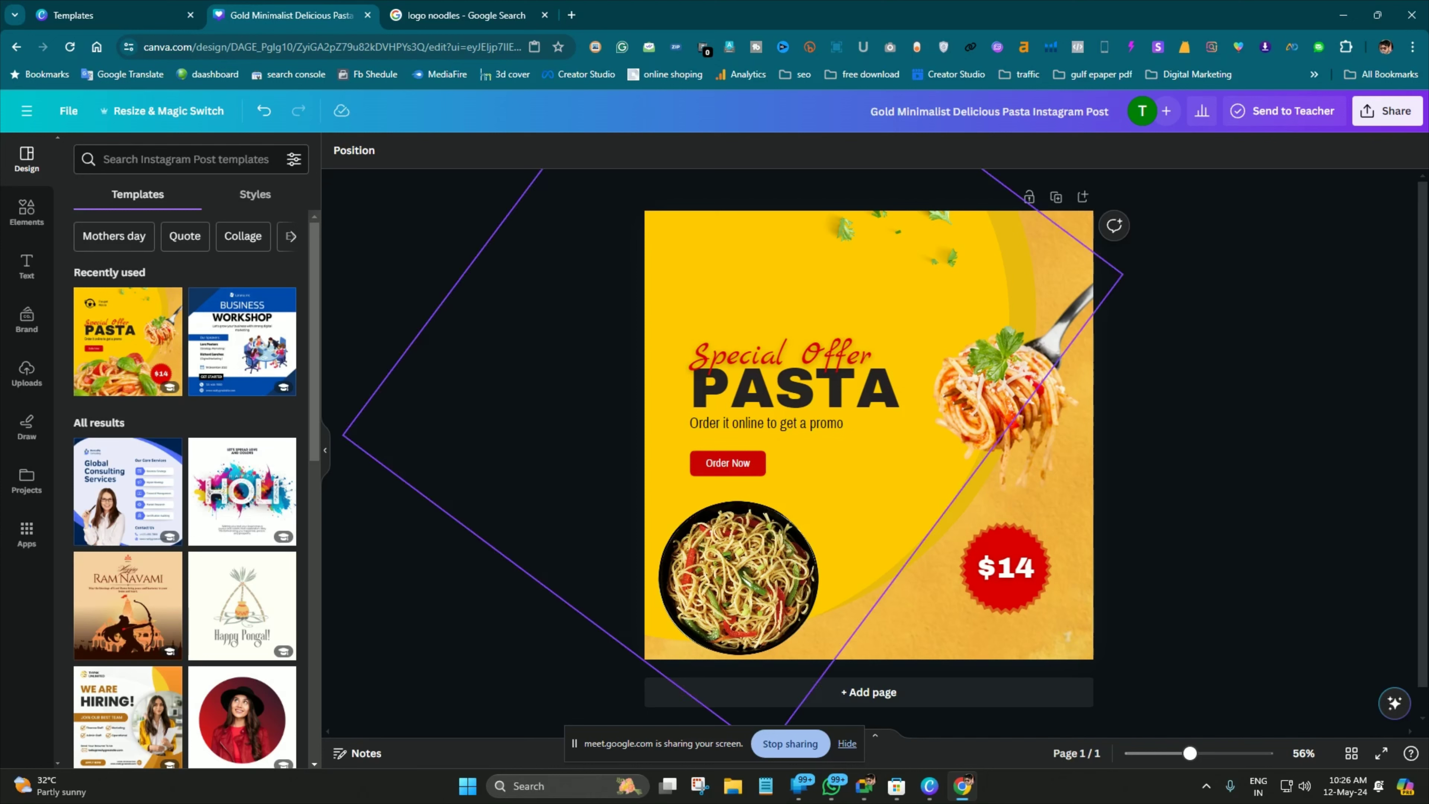
left_click(757, 281)
right_click(714, 286)
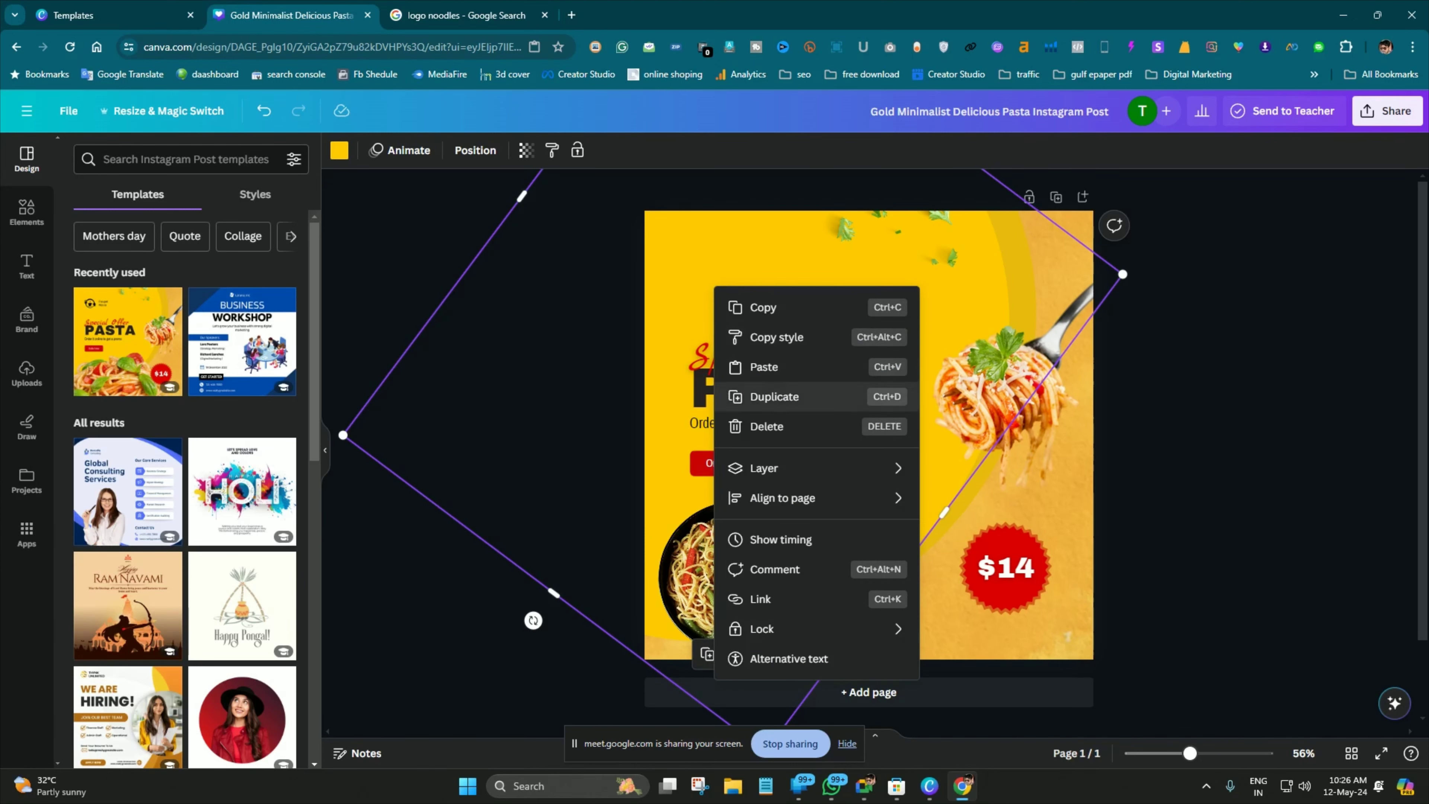
left_click(788, 367)
key("ctrl+v")
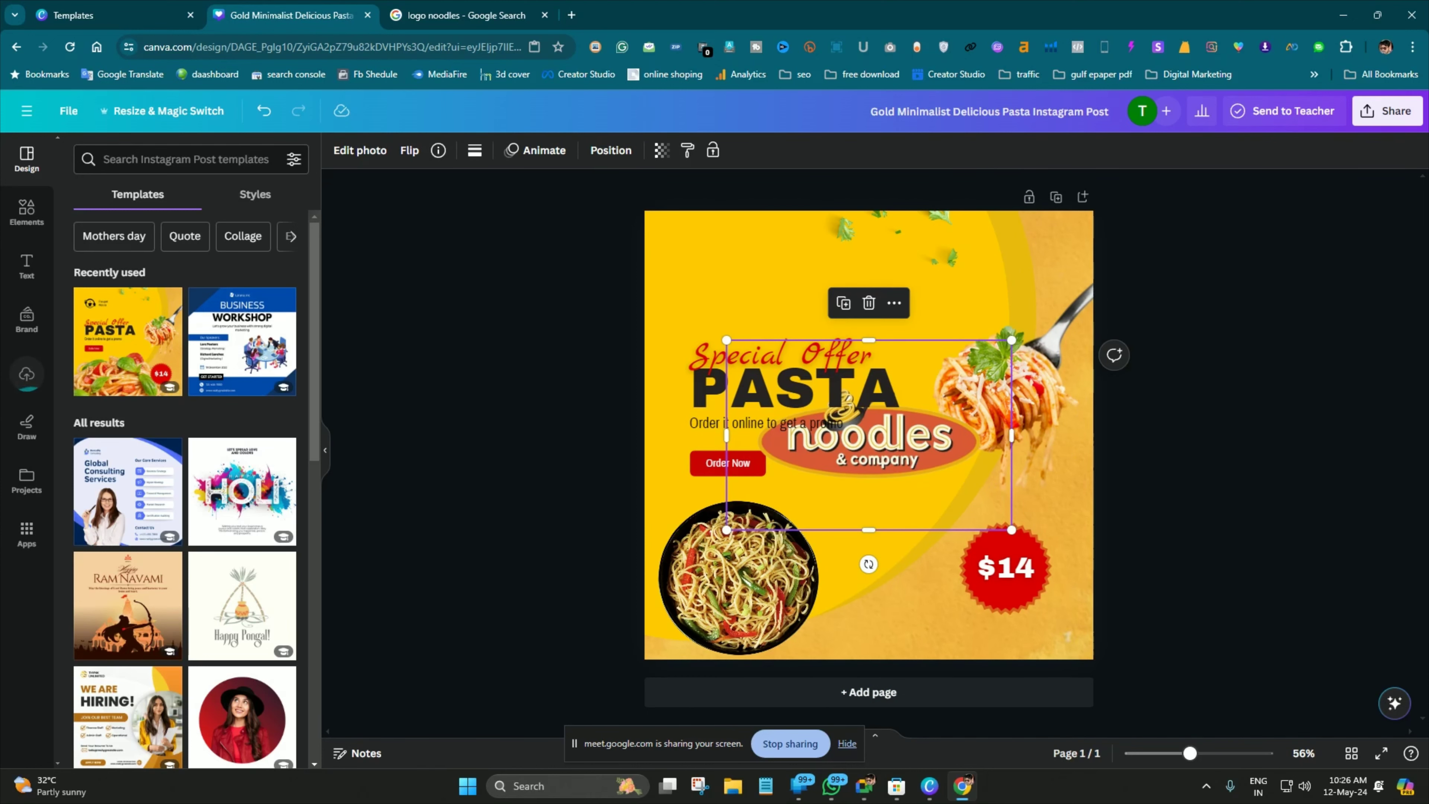
Place the Noodles & Company logo in the design's upper-left corner above Special Offer, sized to about half the page width
left_click_drag(868, 435, 773, 276)
left_click_drag(916, 182, 795, 261)
left_click_drag(713, 317, 721, 242)
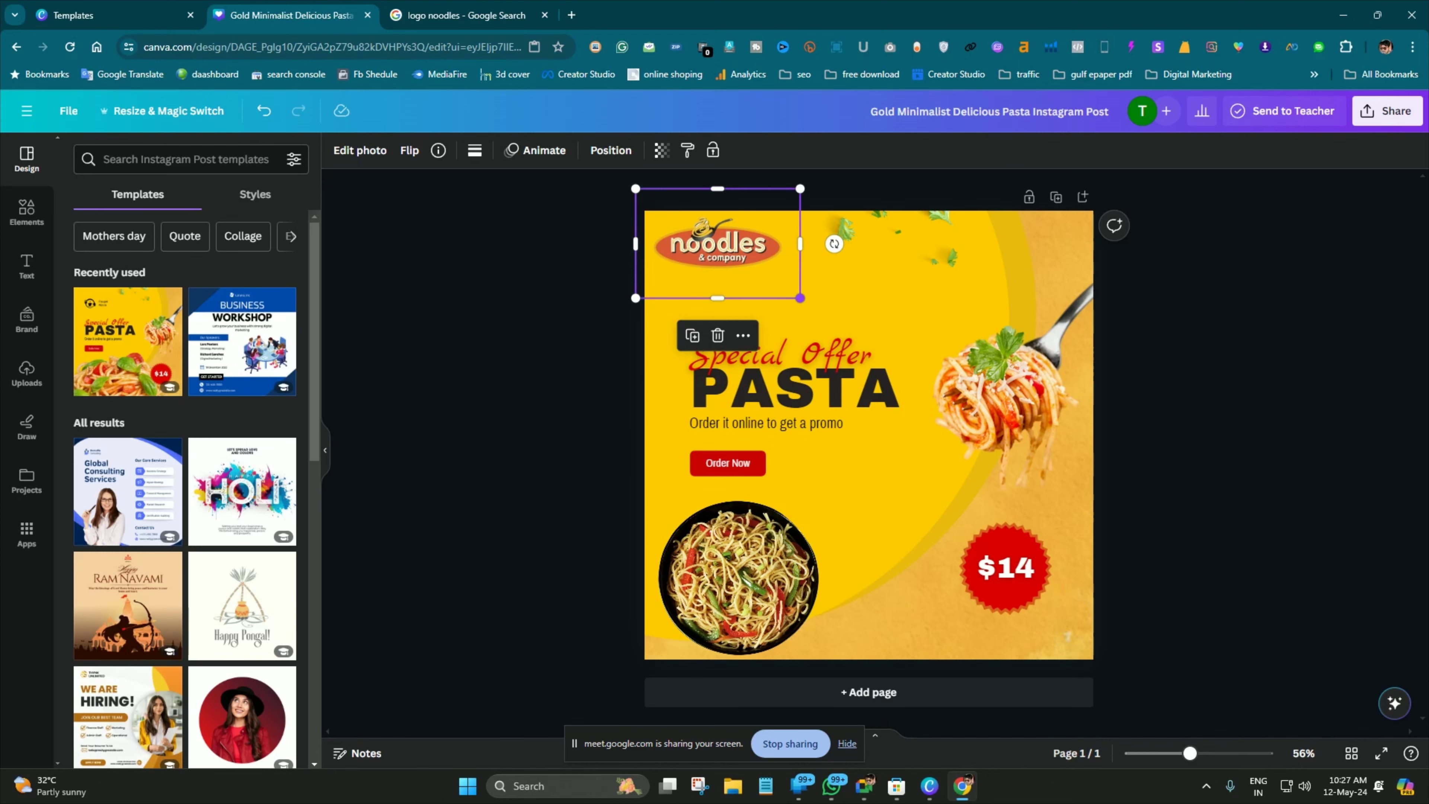
left_click_drag(800, 298, 878, 349)
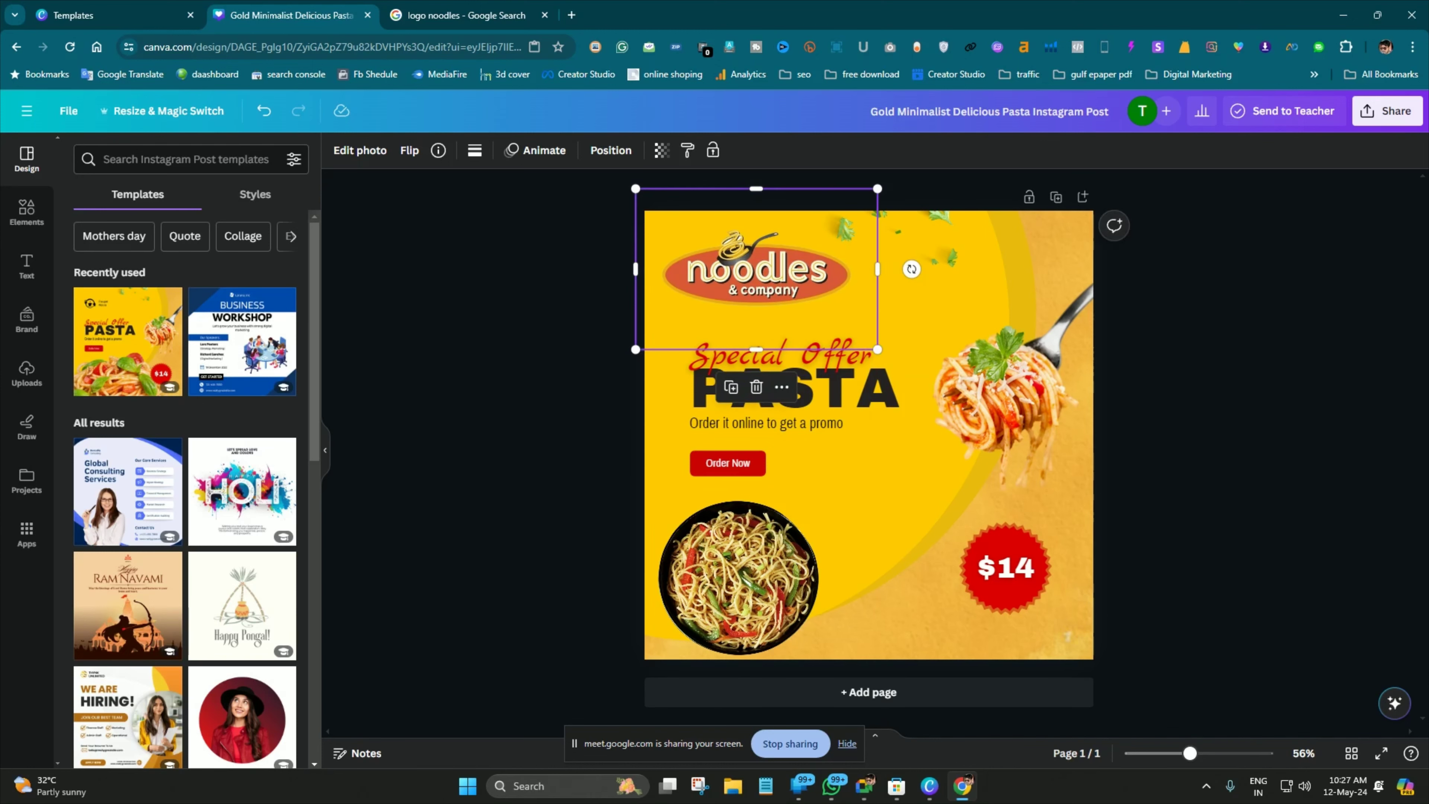
left_click_drag(756, 269, 748, 267)
key("Escape")
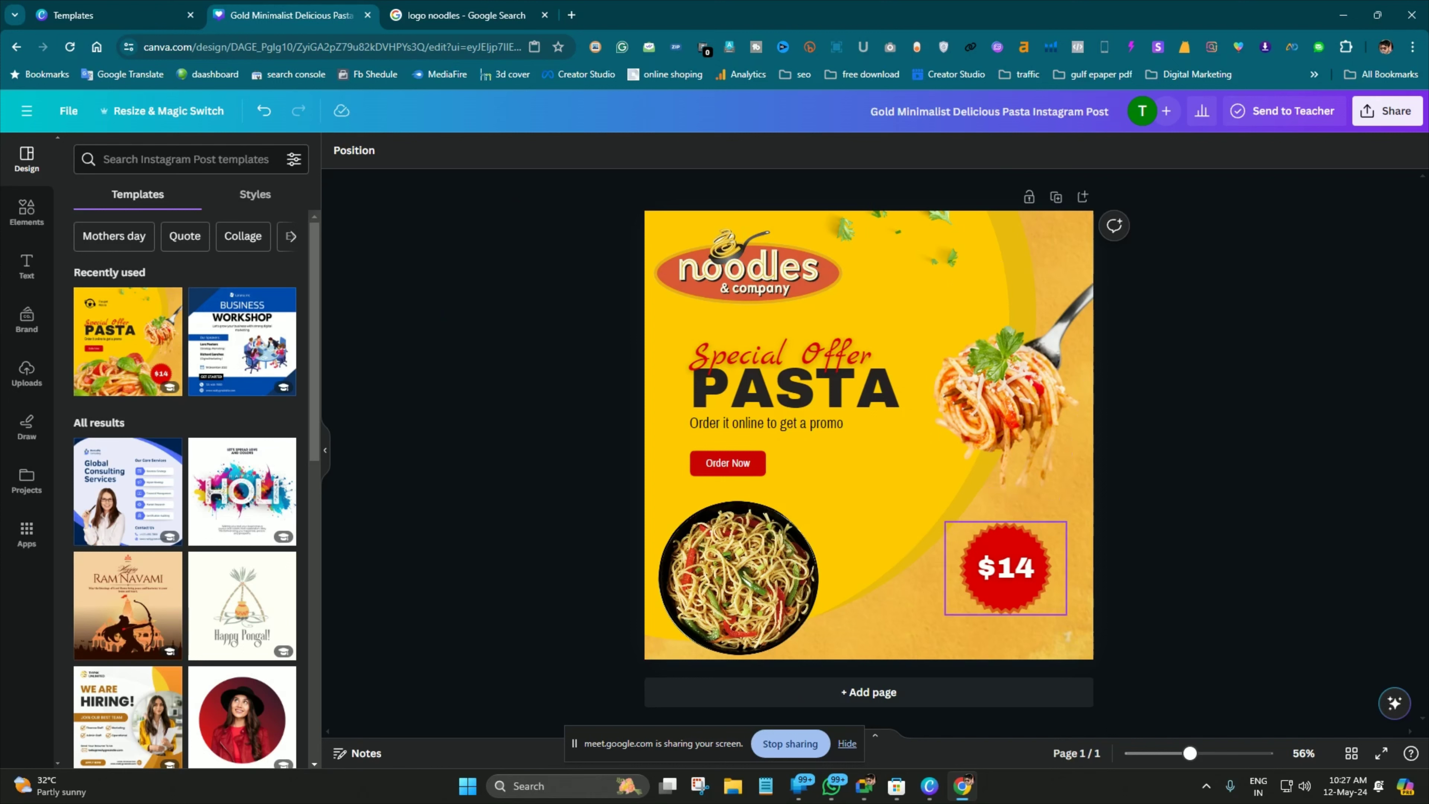
Replace the price text in the red badge with 100RS
left_click(1006, 568)
left_click(1006, 567)
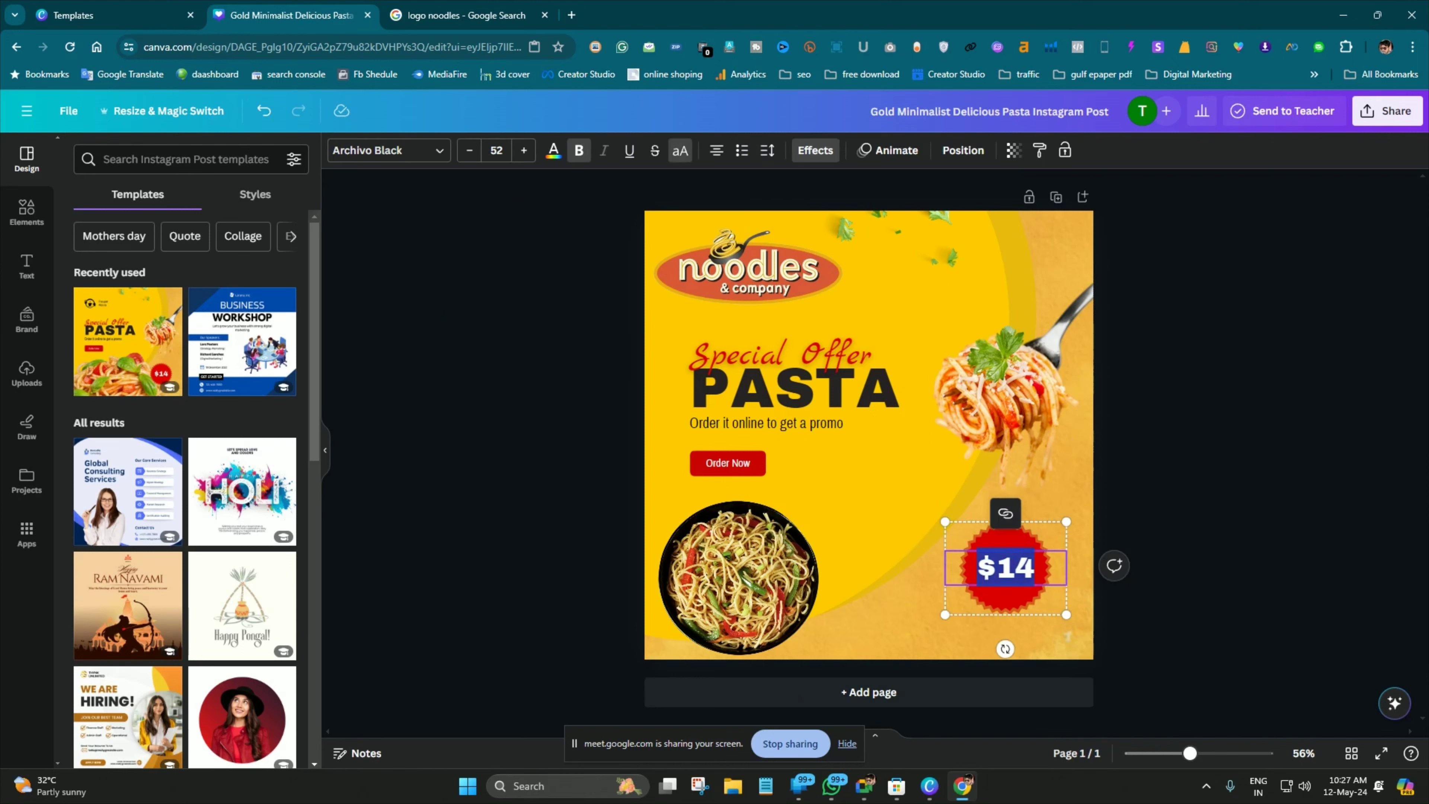
type("1")
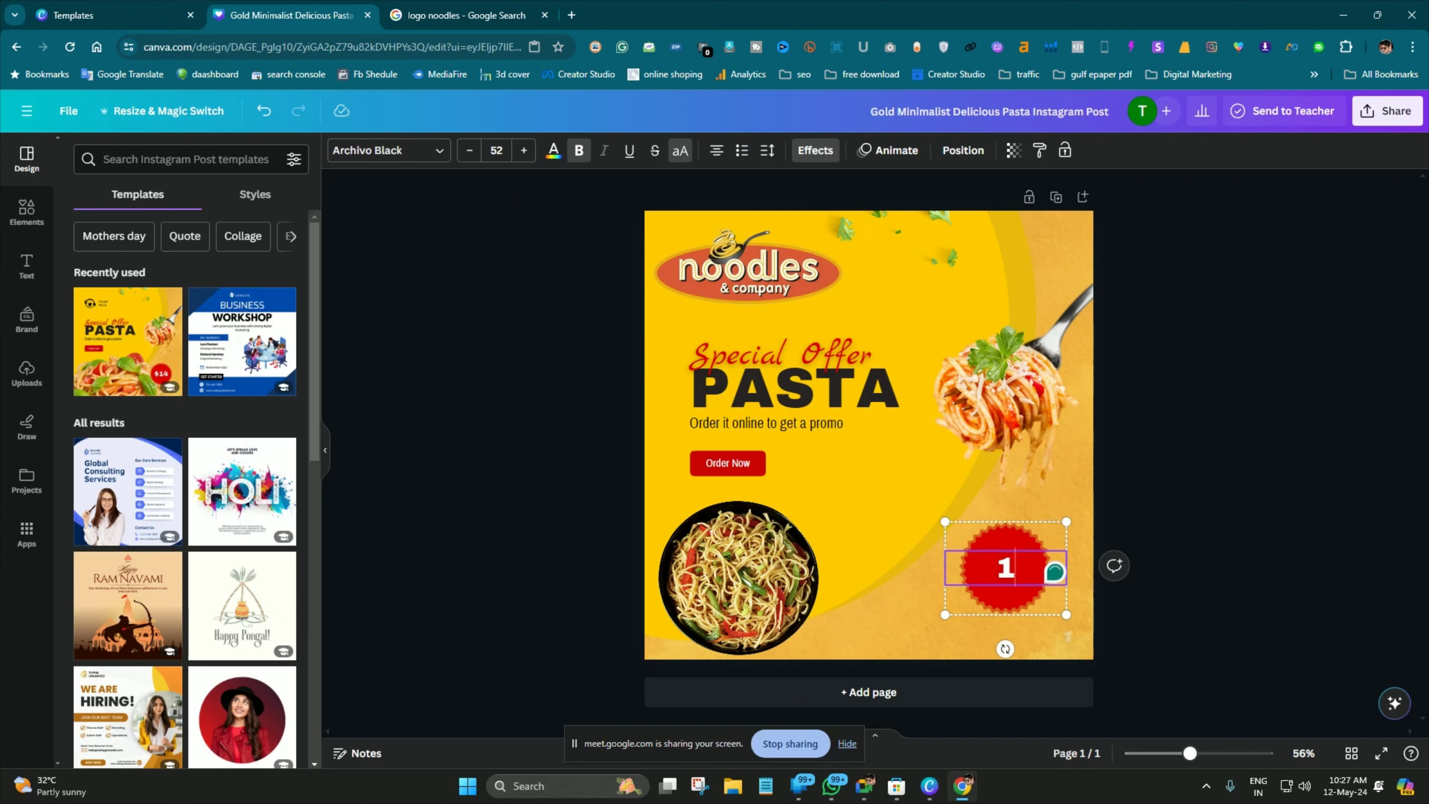
type("00RS.")
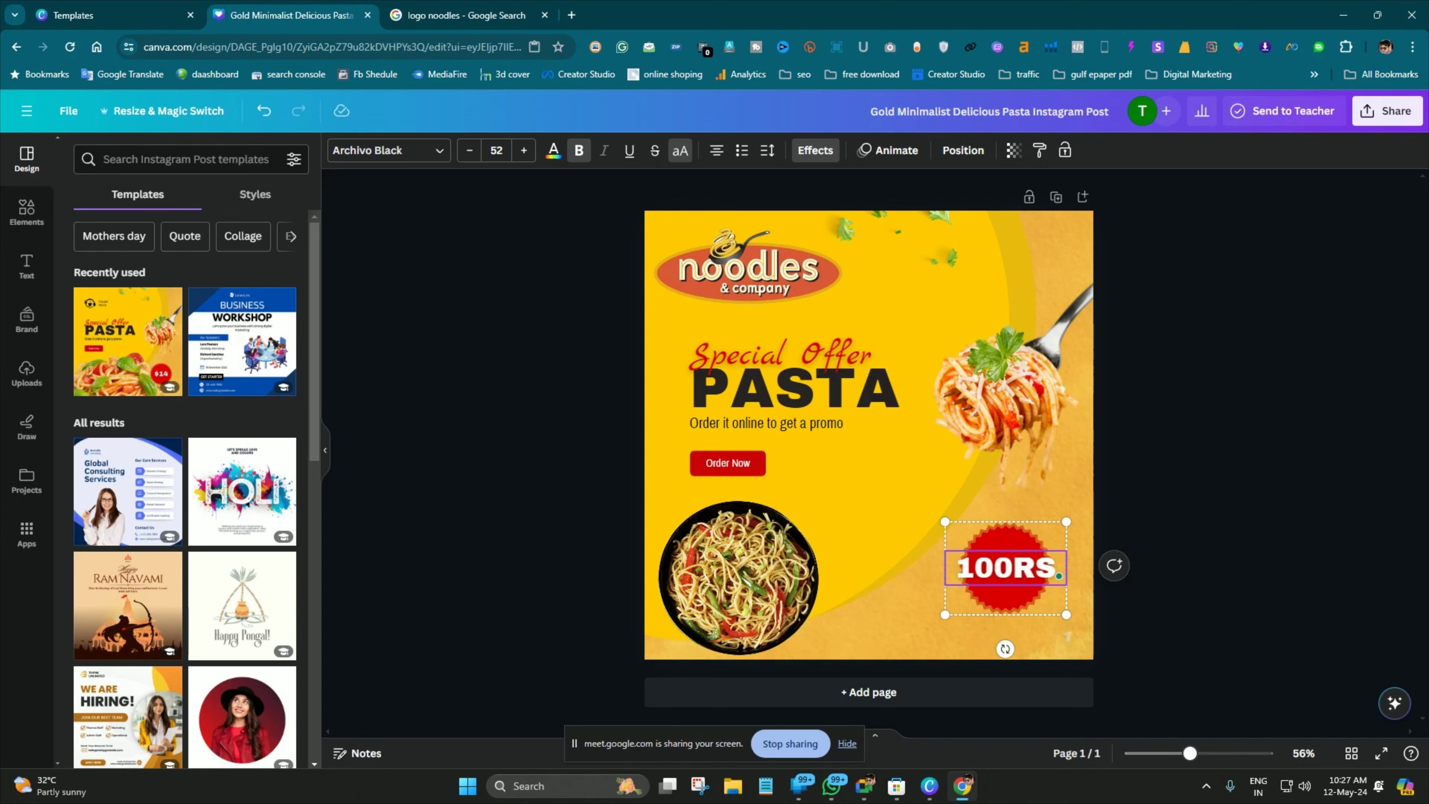
key("BackSpace")
key("Escape")
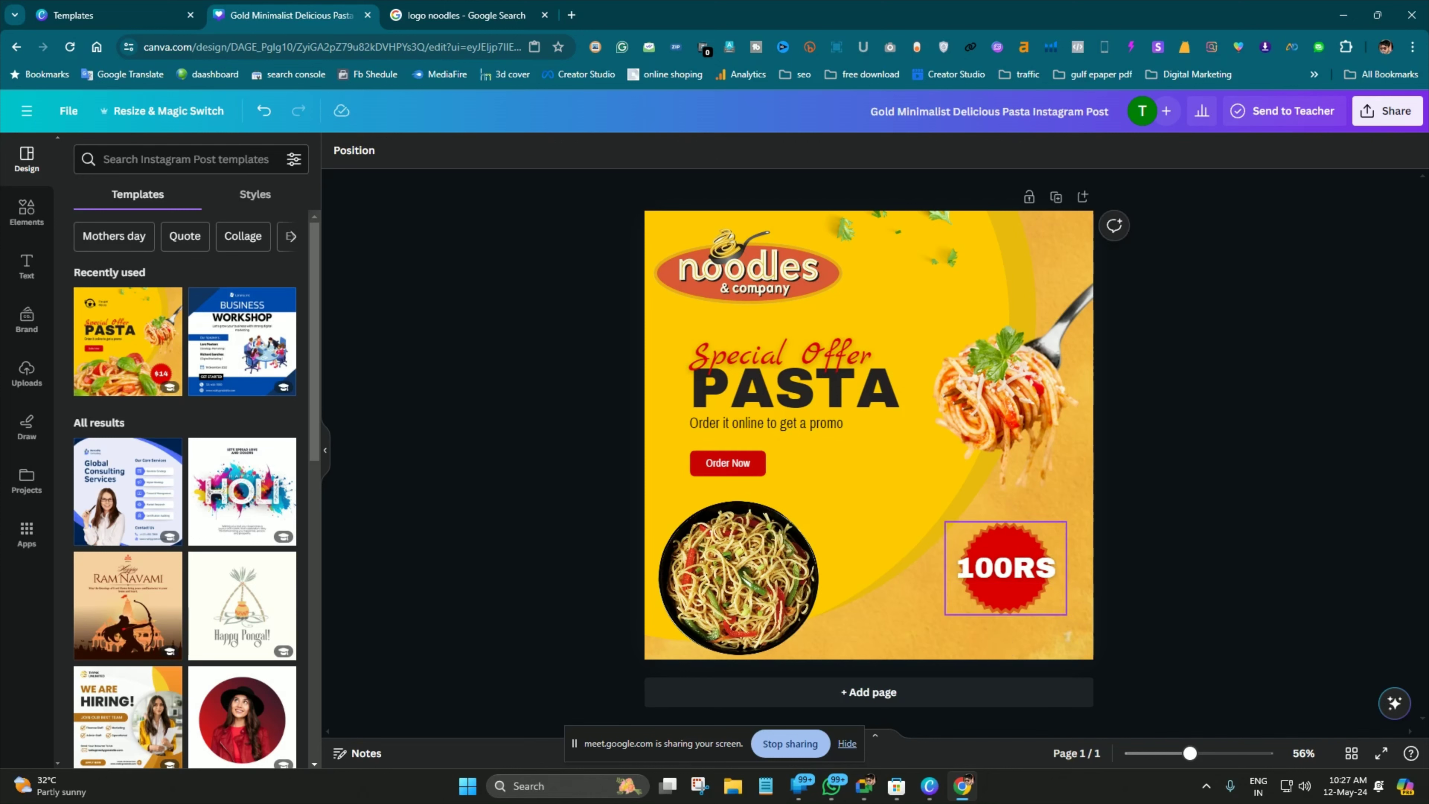
Enlarge the grouped red price badge with the 100RS text by roughly 40 percent
left_click(1006, 542)
key("Escape")
left_click(1005, 543)
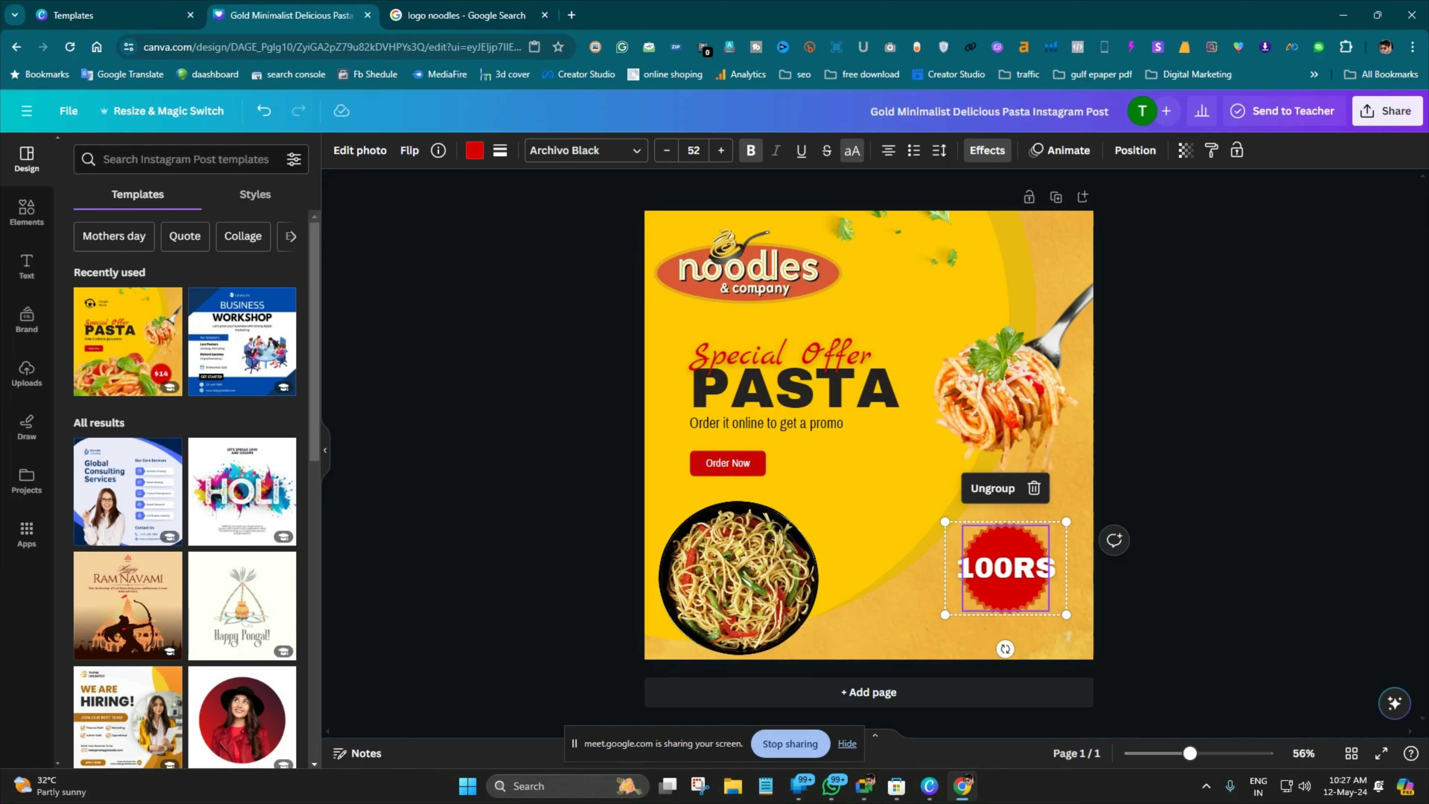
left_click_drag(946, 522, 893, 482)
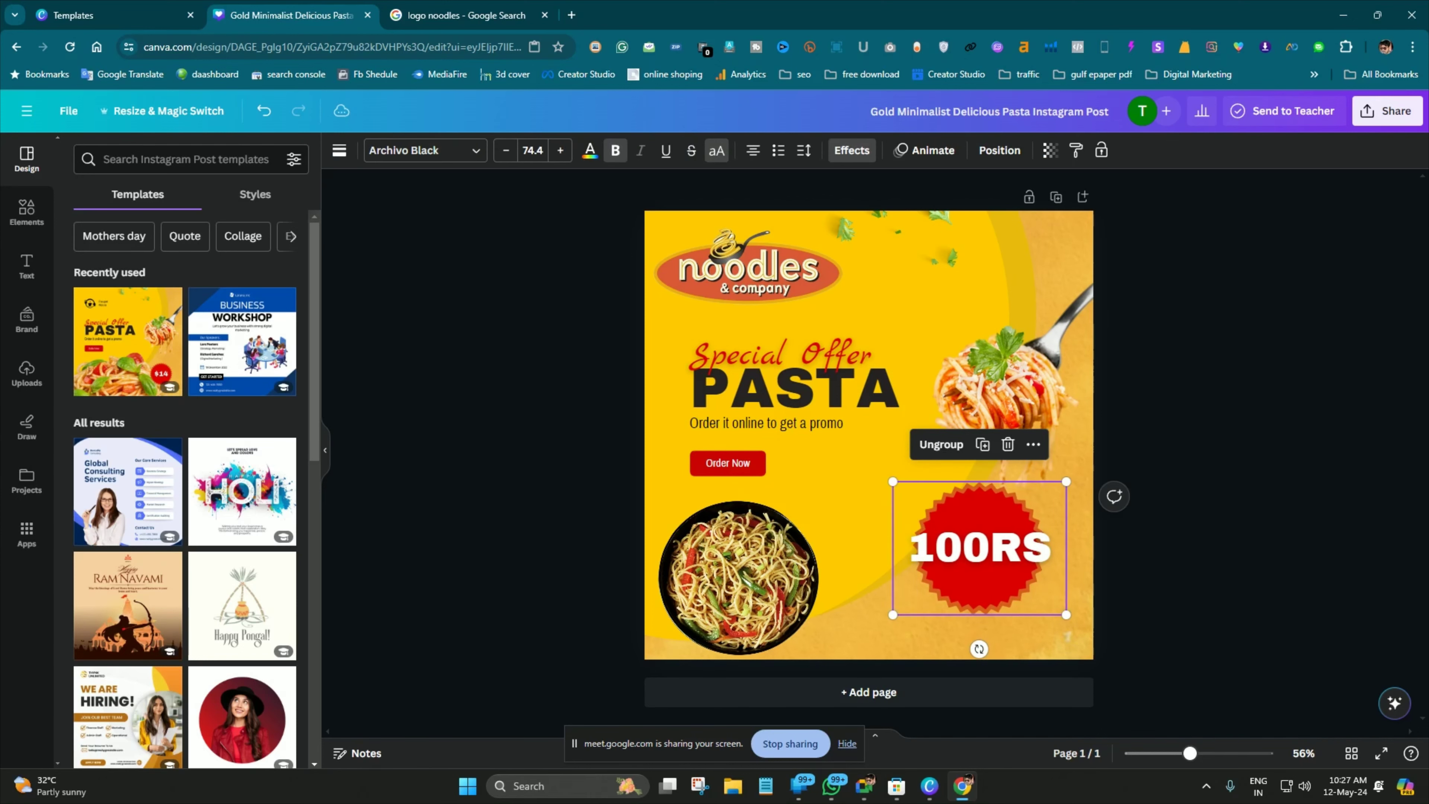
key("Escape")
Reduce the 100RS text to font size 53.4 and move the price badge closer to the design's lower-right corner
left_click(979, 548)
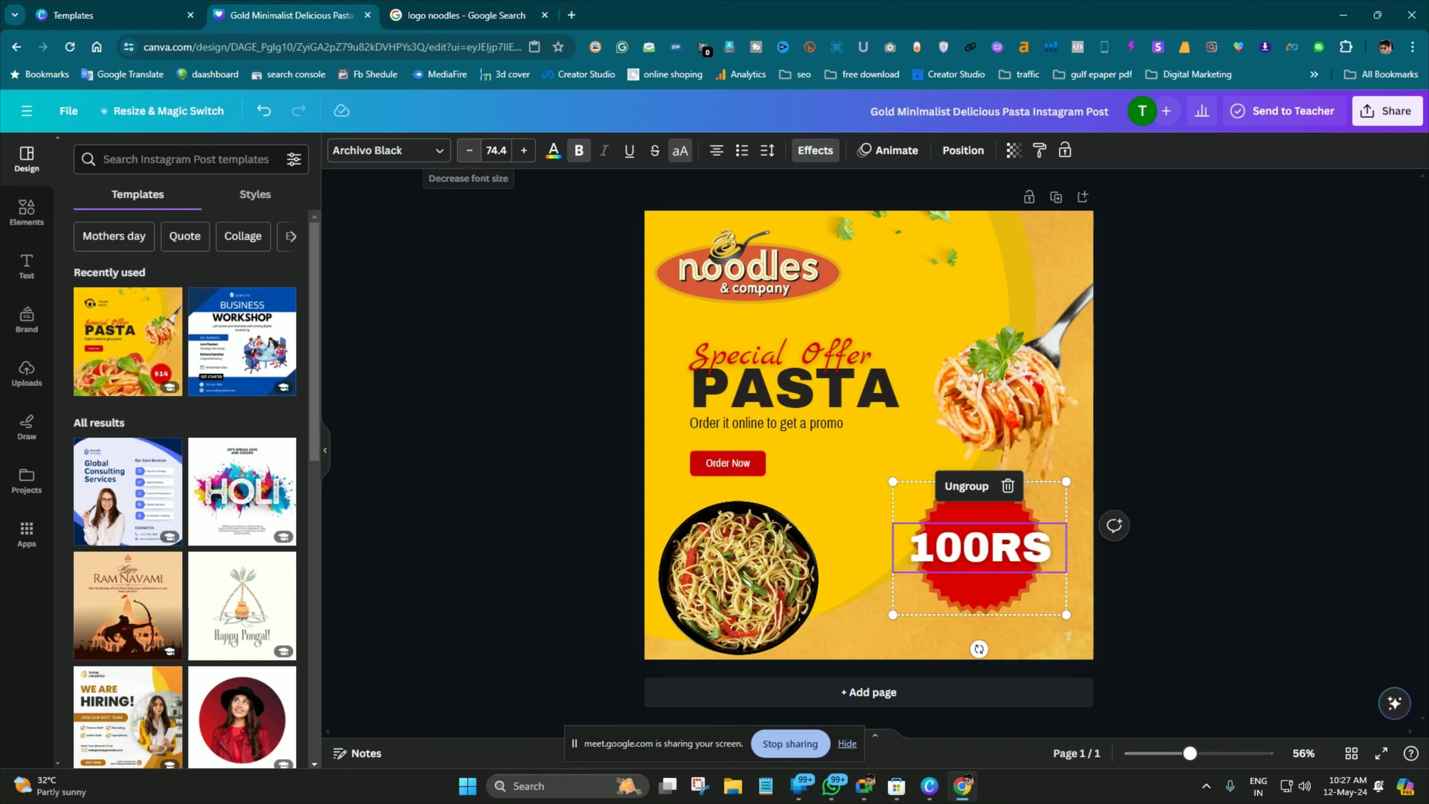
left_click(469, 150)
left_click(470, 150)
left_click(470, 151)
left_click(469, 150)
left_click(470, 150)
left_click(470, 150)
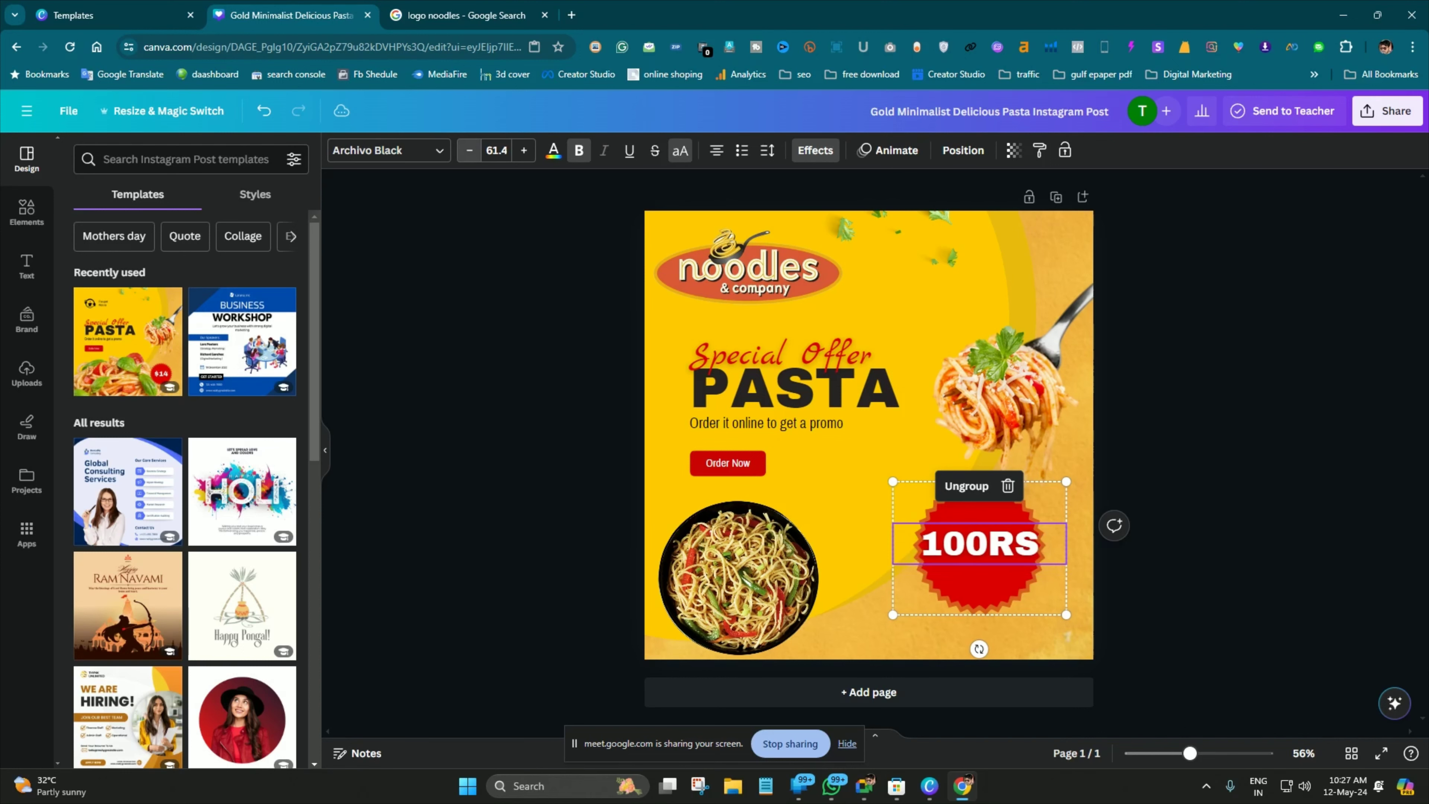
left_click(469, 151)
left_click(470, 150)
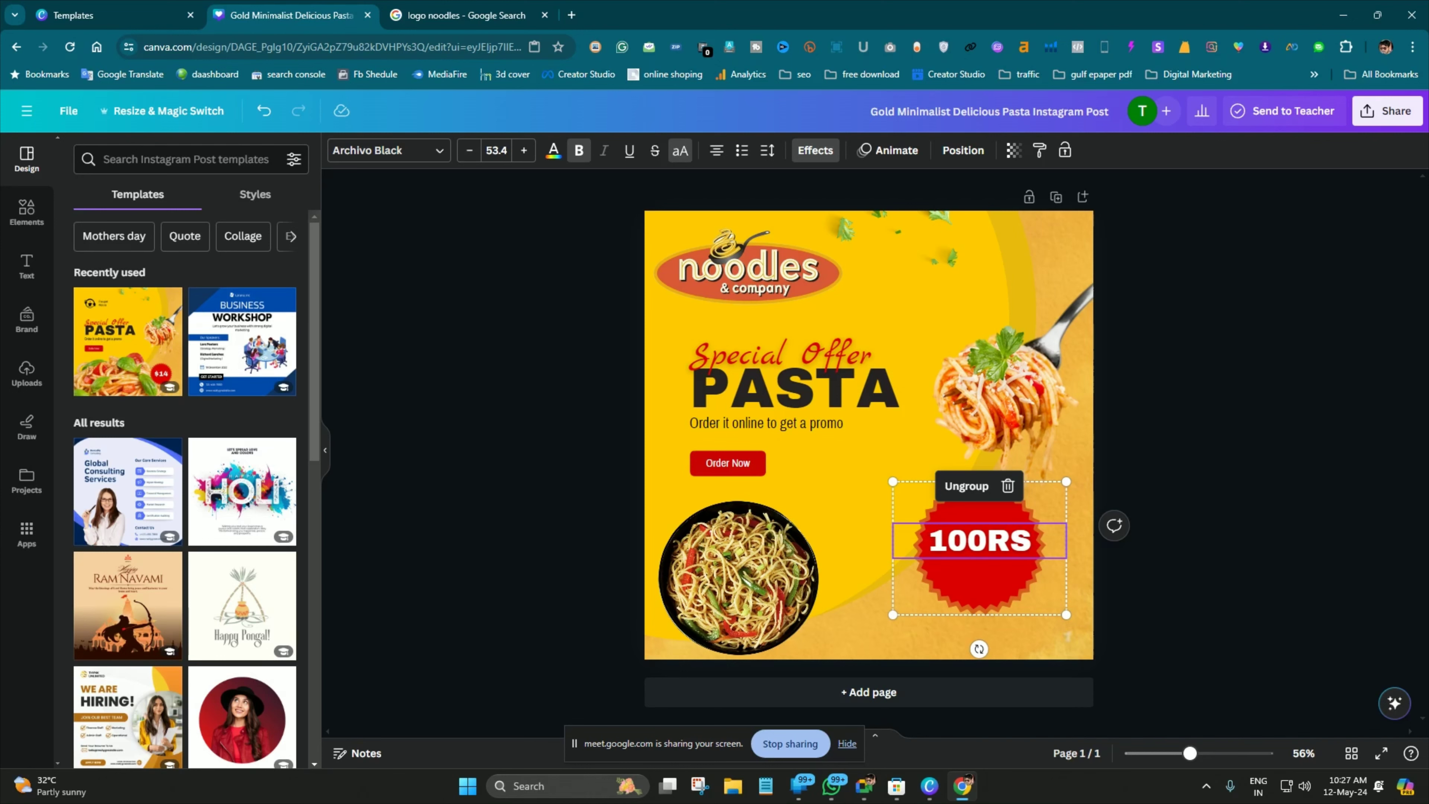
key("Escape")
left_click_drag(981, 541, 1007, 572)
key("Escape")
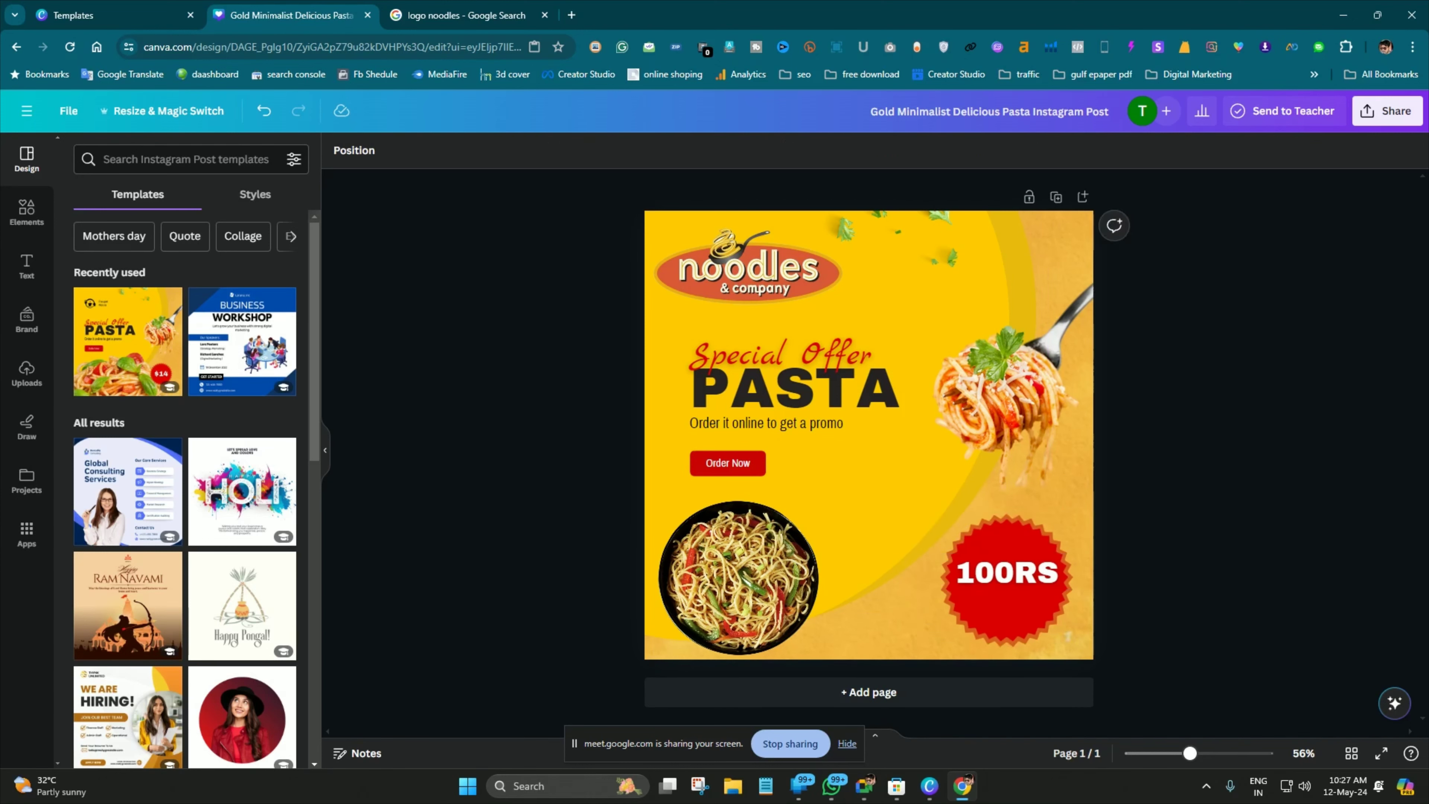
Enlarge the noodles bowl image to about half the page width and place it at the bottom centre, beside the price badge
left_click(811, 572)
left_click_drag(825, 486, 888, 422)
left_click_drag(769, 542, 819, 580)
key("Escape")
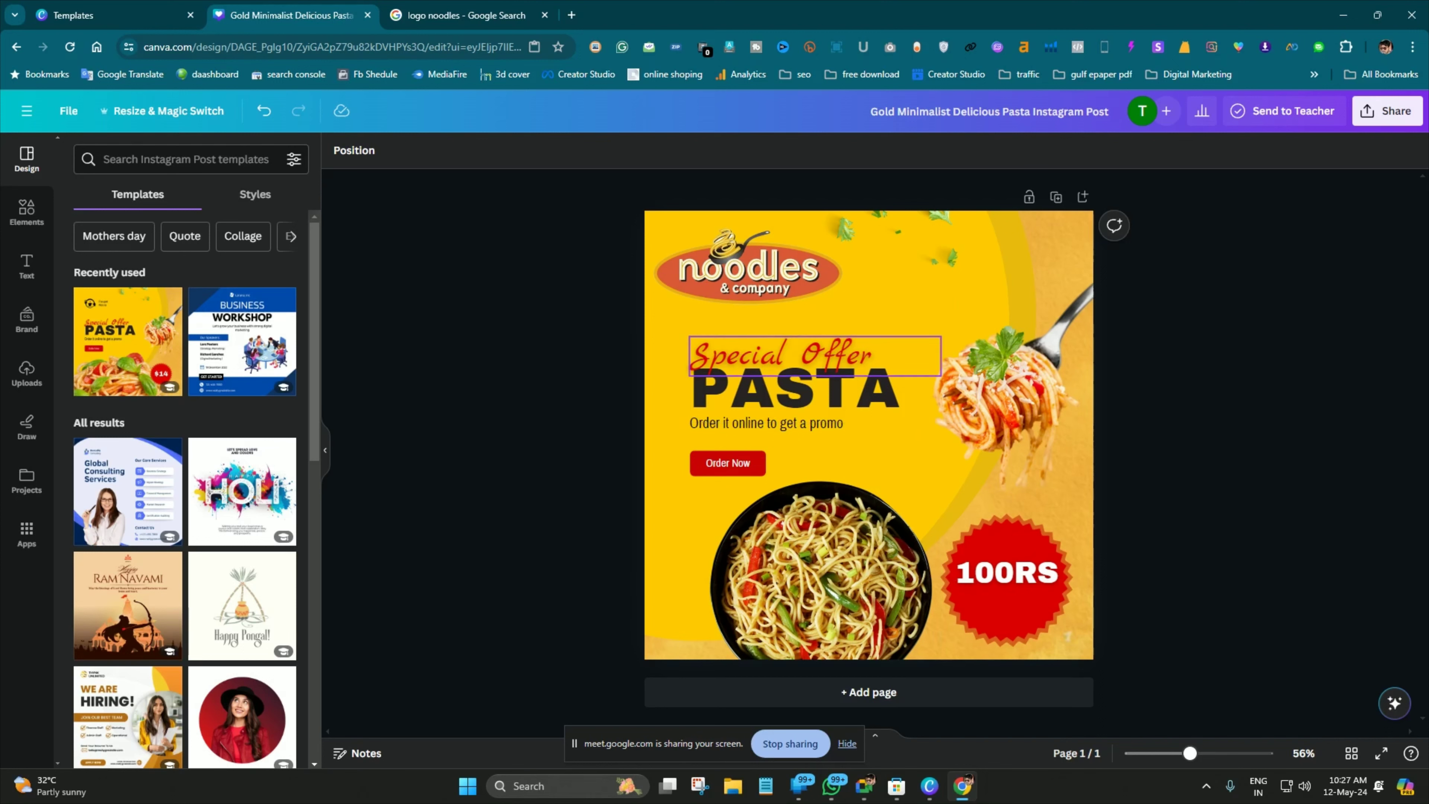
left_click(860, 356)
left_click(860, 356)
left_click(862, 355)
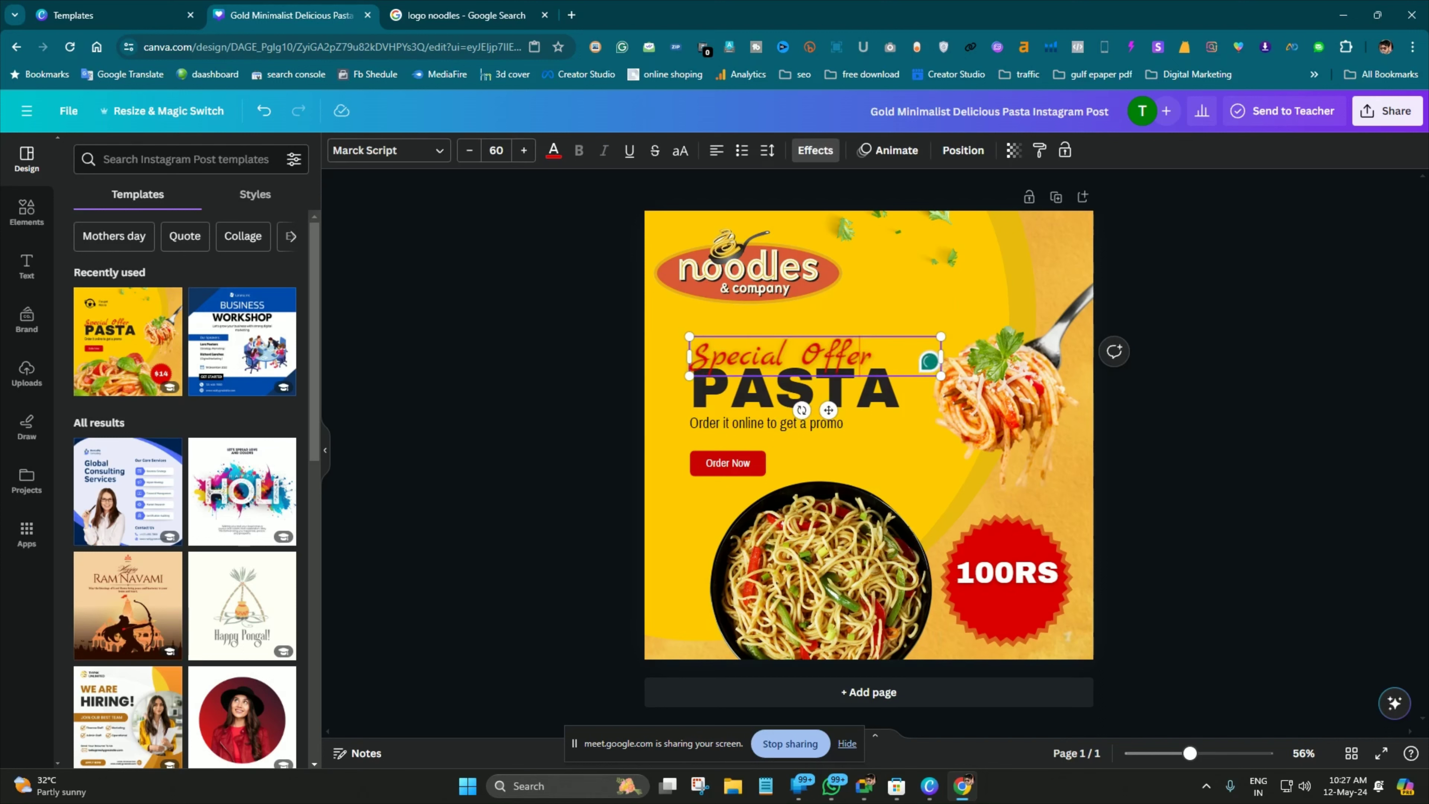
type("f")
key("BackSpace")
key("Escape")
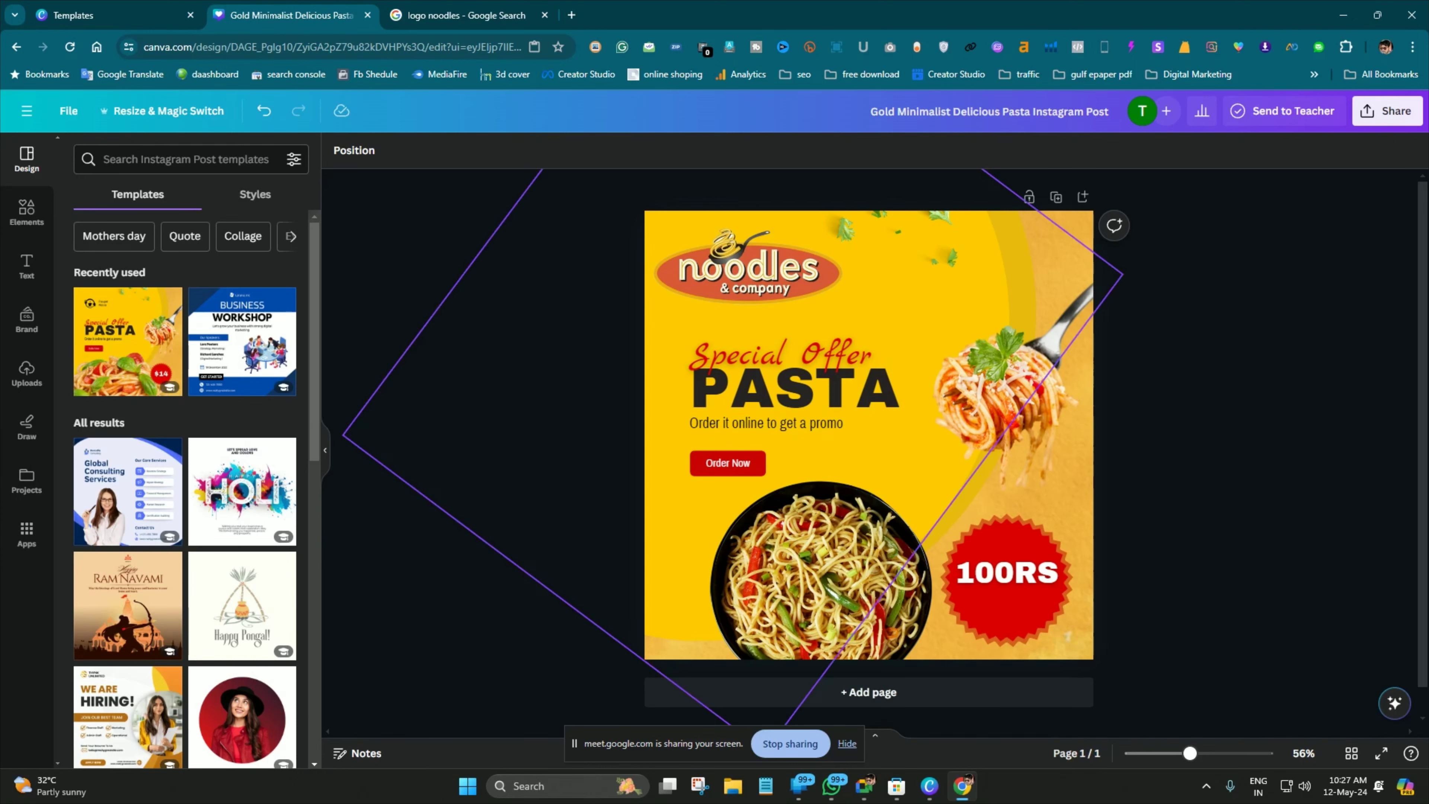
left_click(795, 390)
left_click(766, 424)
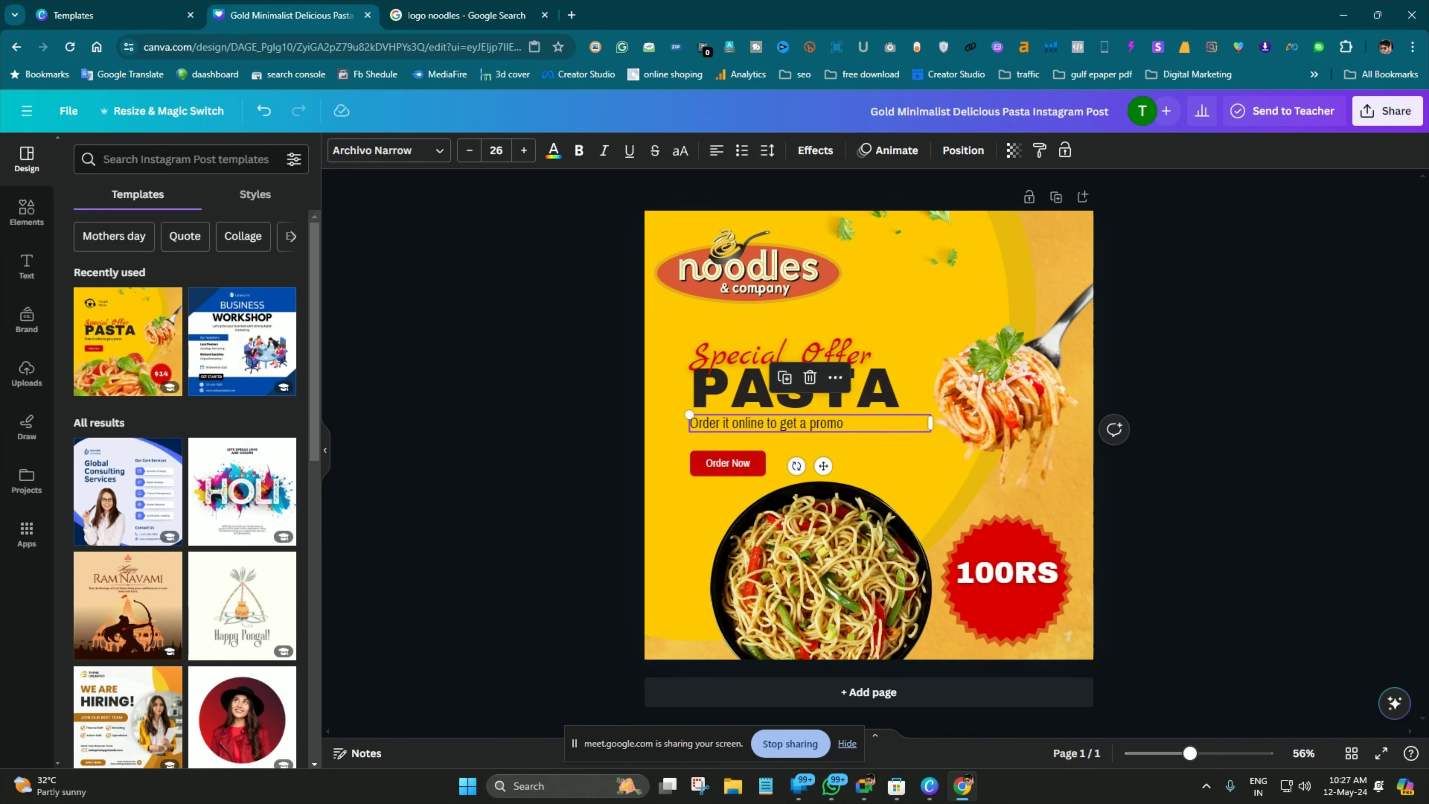
key("Escape")
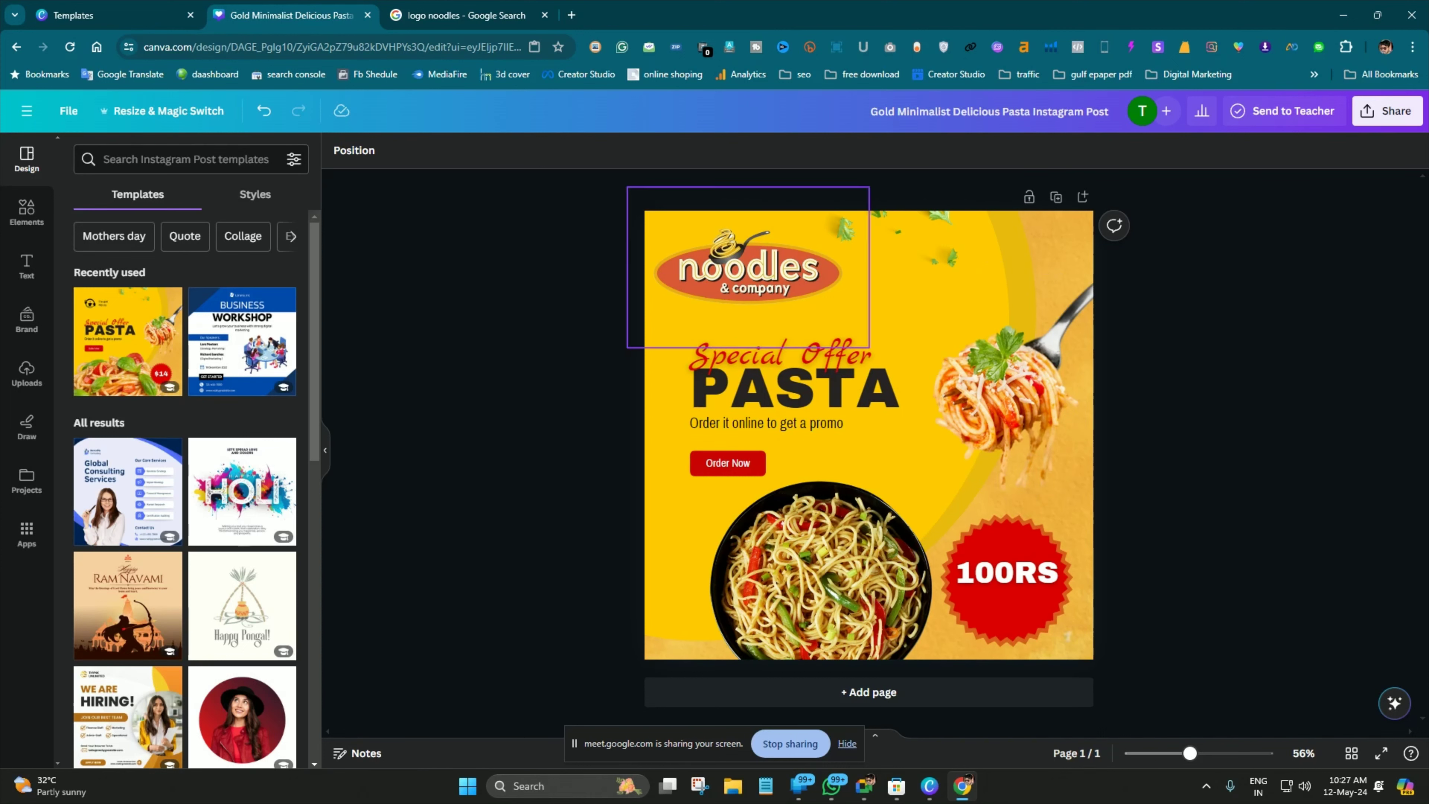
Add a default heading, a subheading and a body text box along the design's right side
left_click(26, 265)
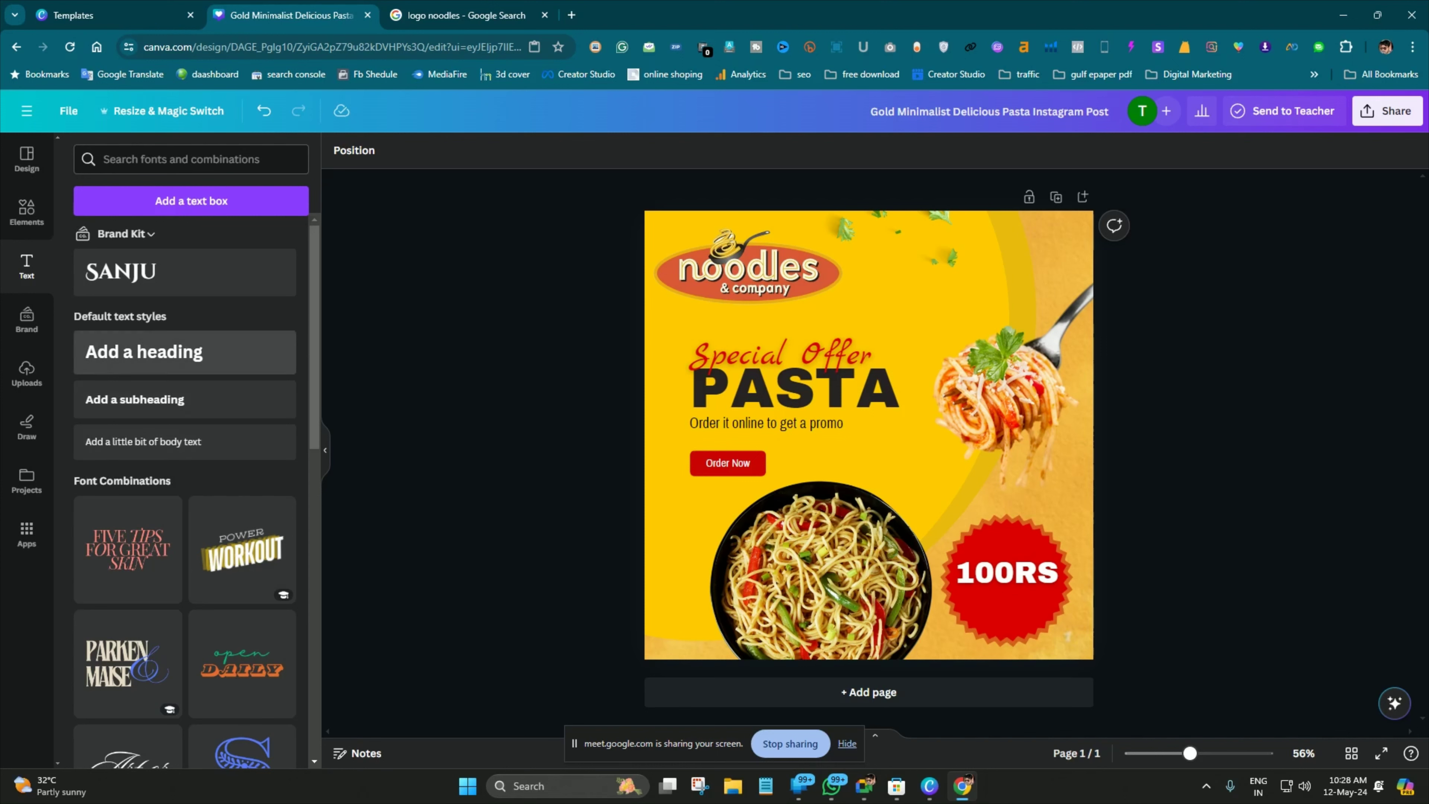
left_click_drag(144, 351, 1011, 307)
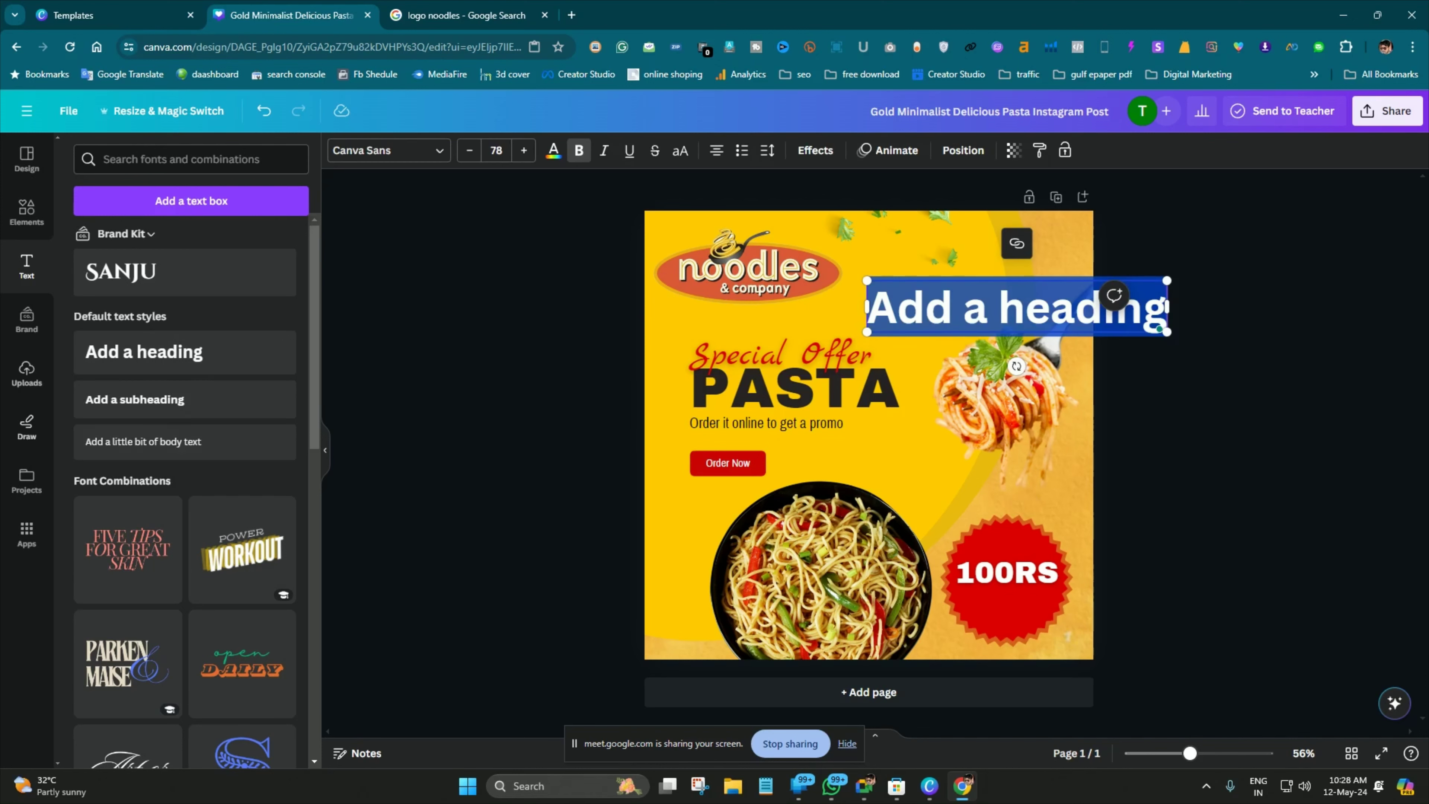
left_click_drag(135, 399, 1007, 460)
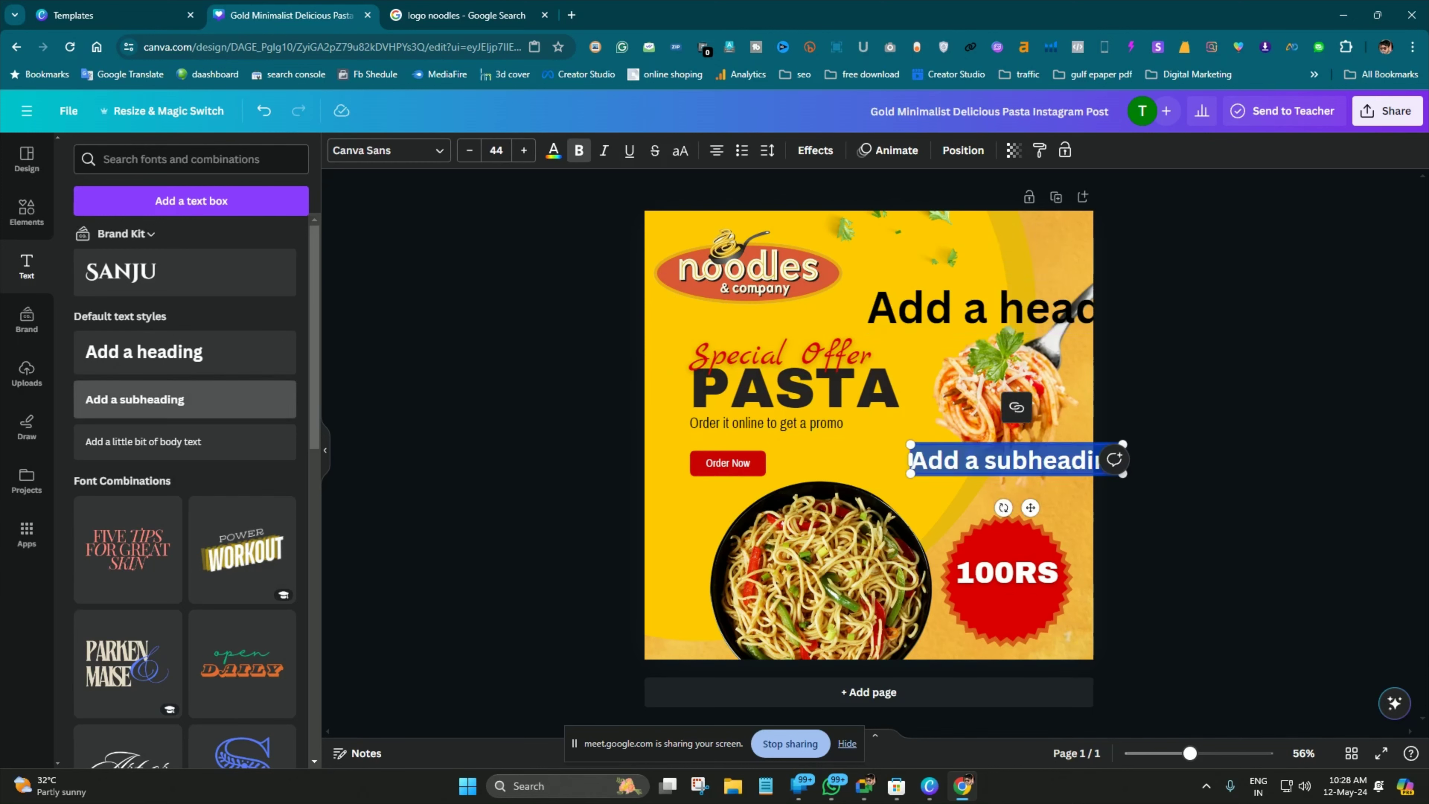
left_click_drag(144, 442, 999, 500)
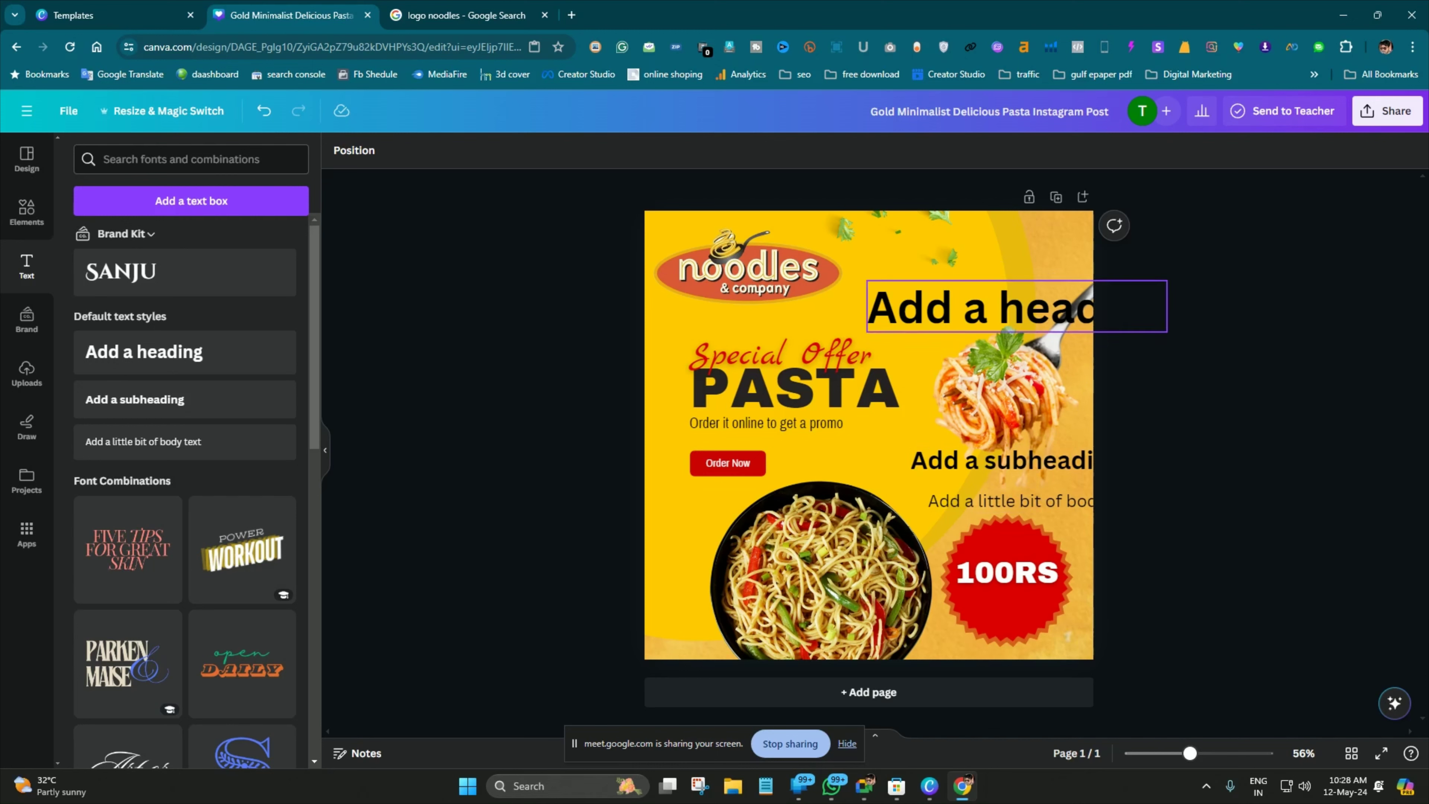
Try Marykate and Adlery Pro on the new heading, set its font to Chewy, and move it beside the logo
left_click(980, 306)
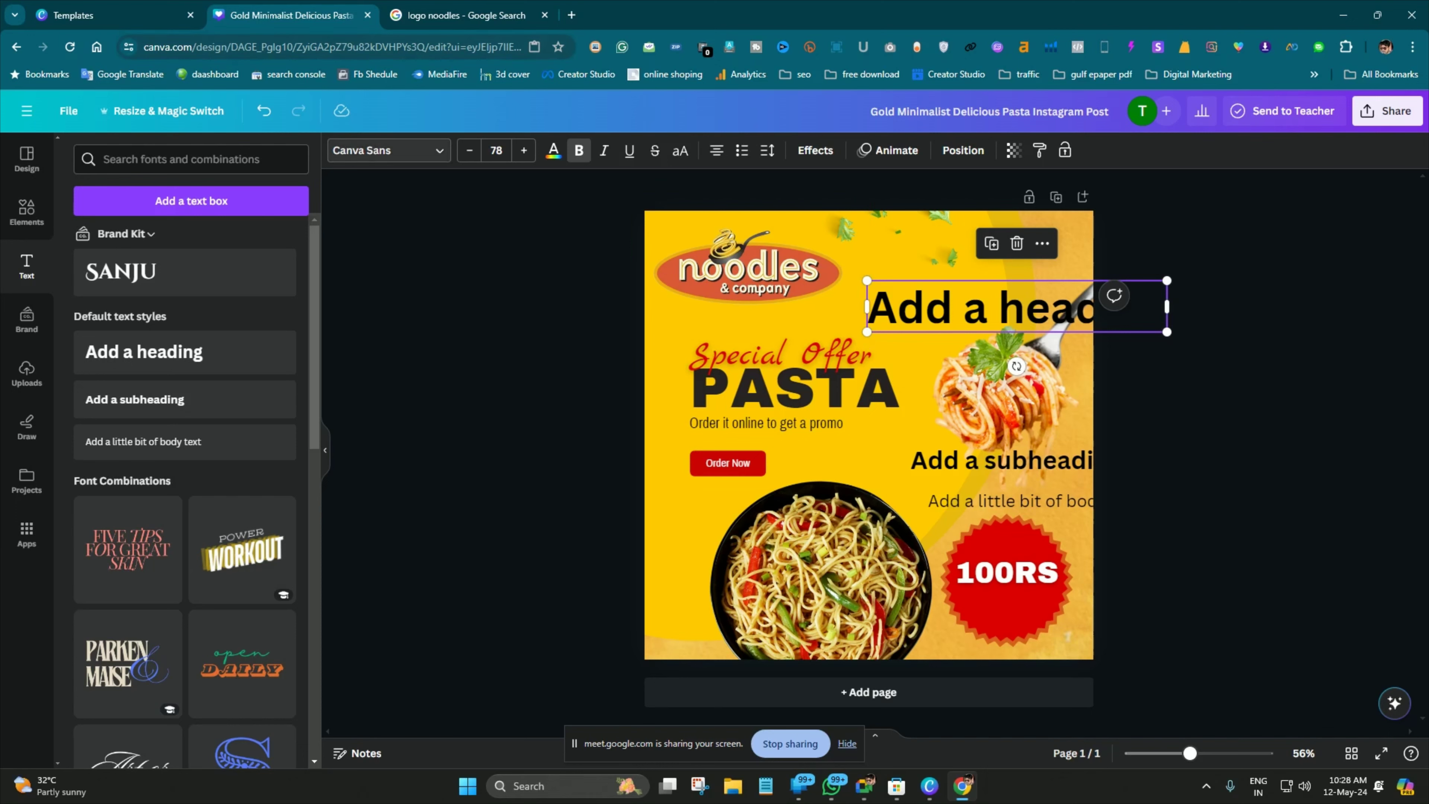
left_click(389, 150)
scroll(180, 451, "down", 15)
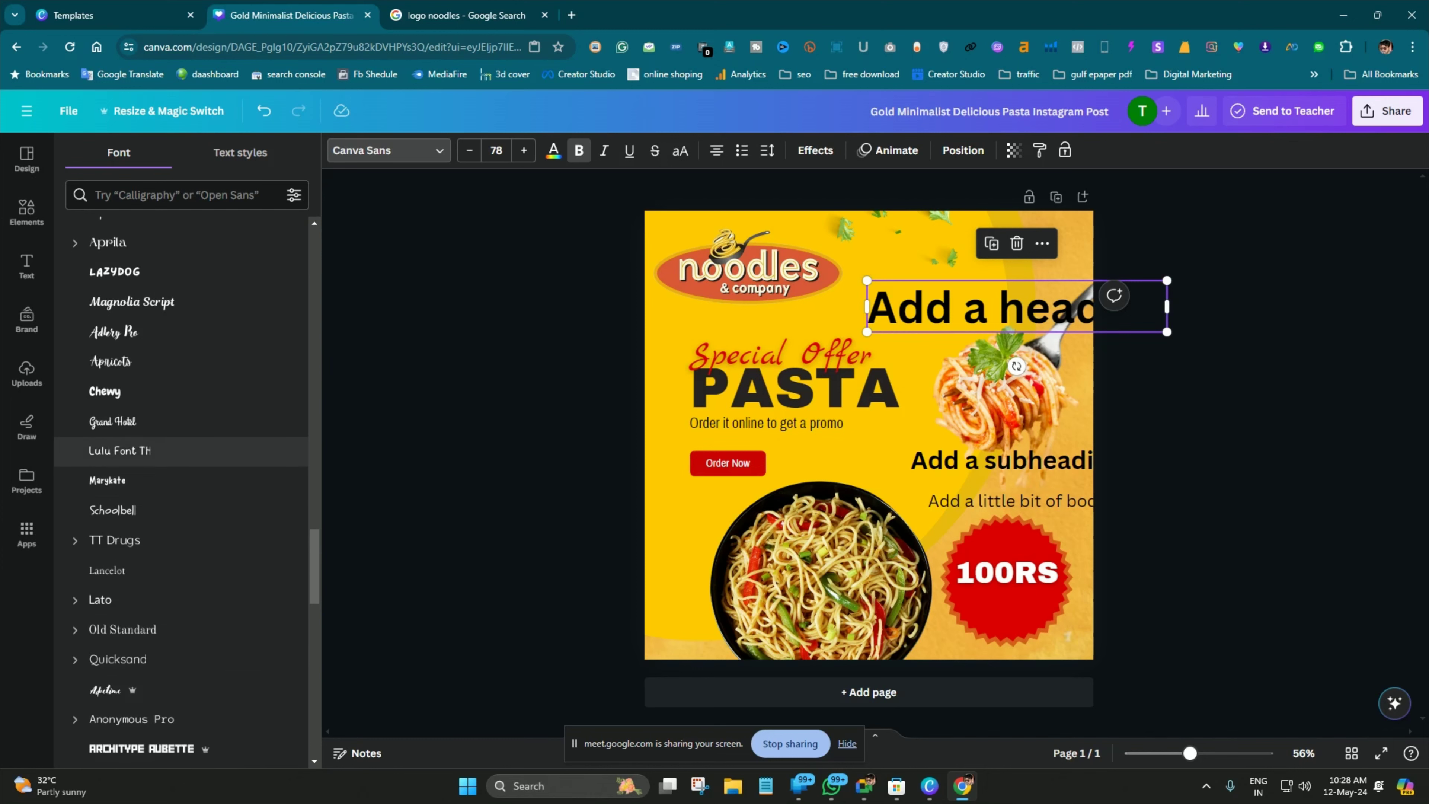
left_click(107, 483)
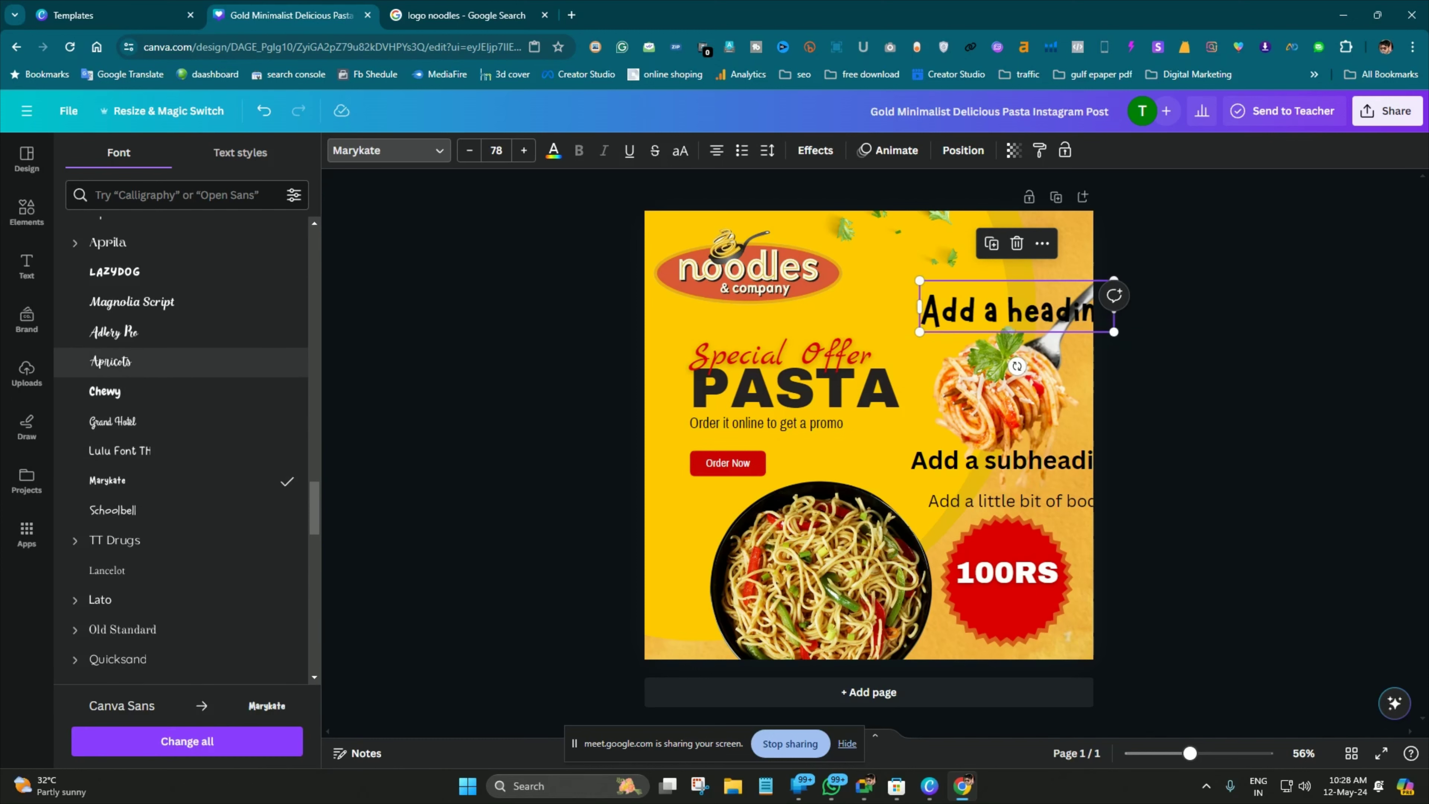
left_click(113, 332)
left_click(131, 302)
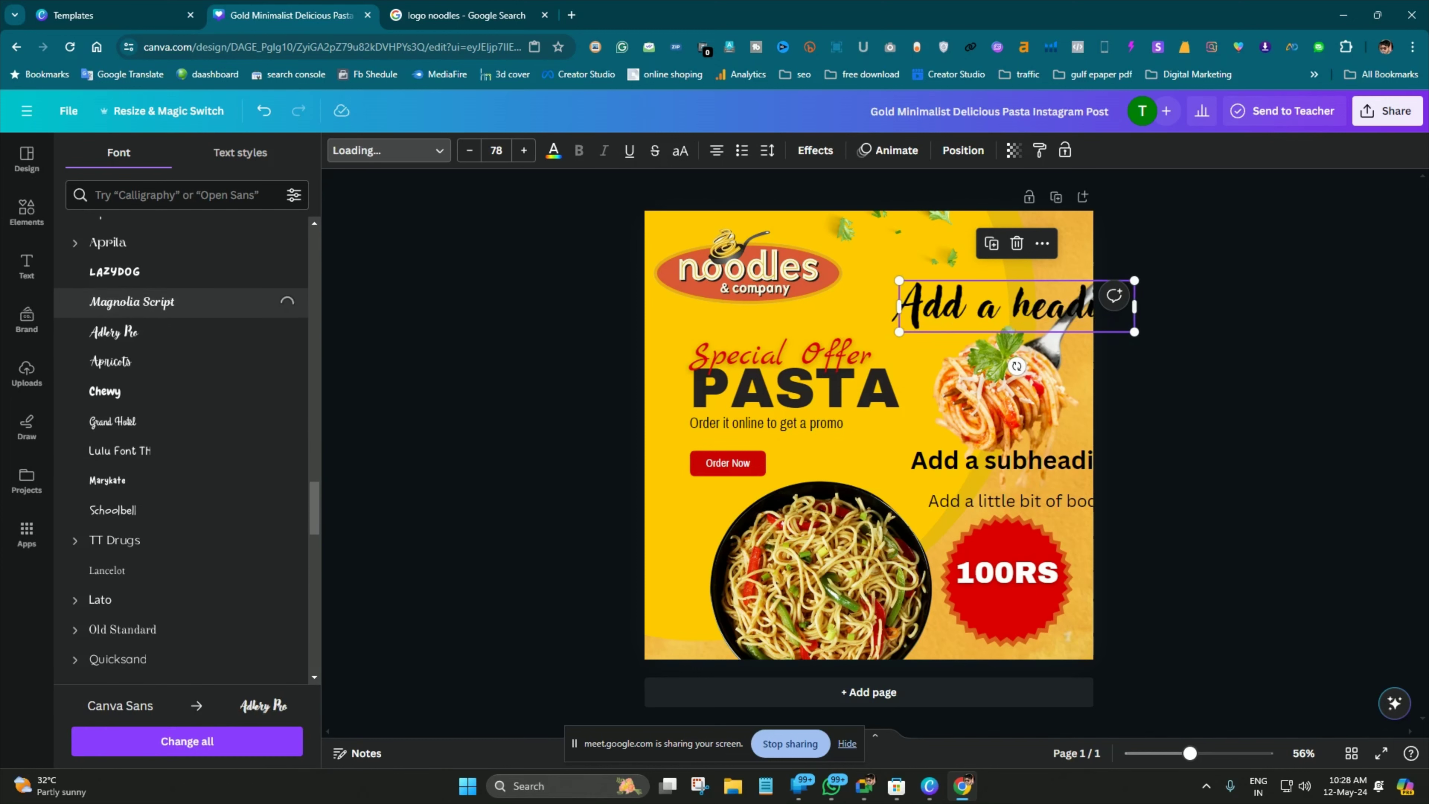
left_click(114, 271)
left_click(114, 332)
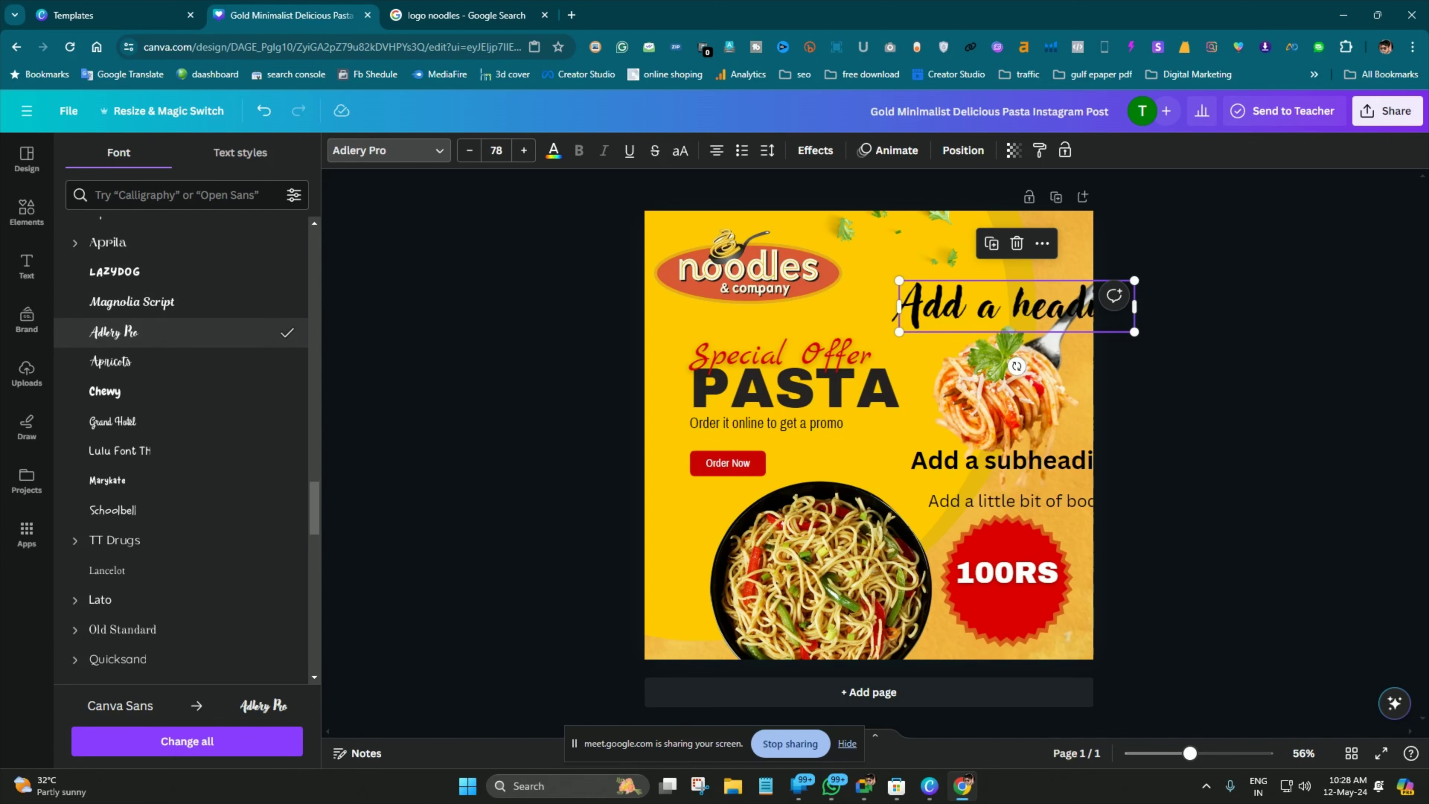
left_click(104, 391)
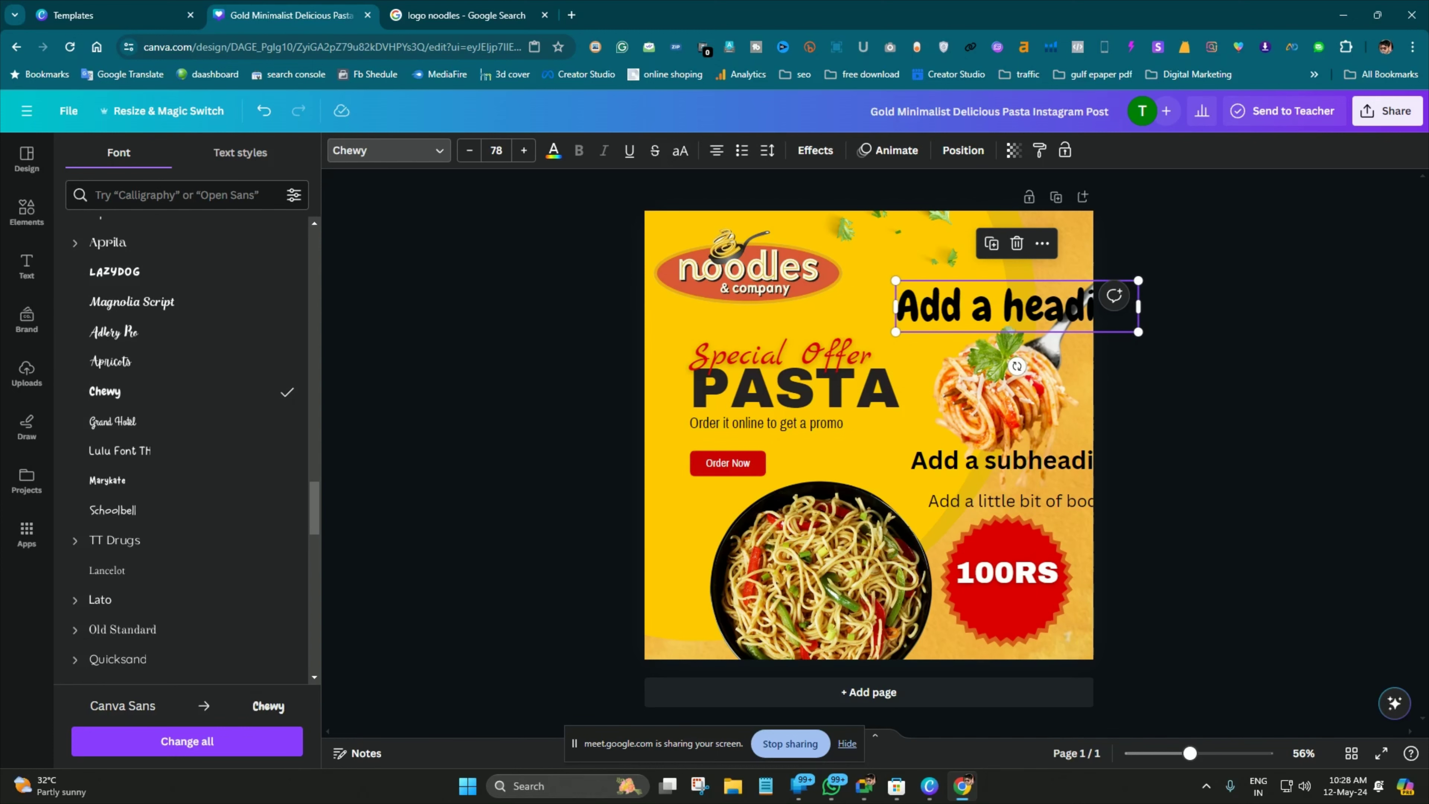
key("Escape")
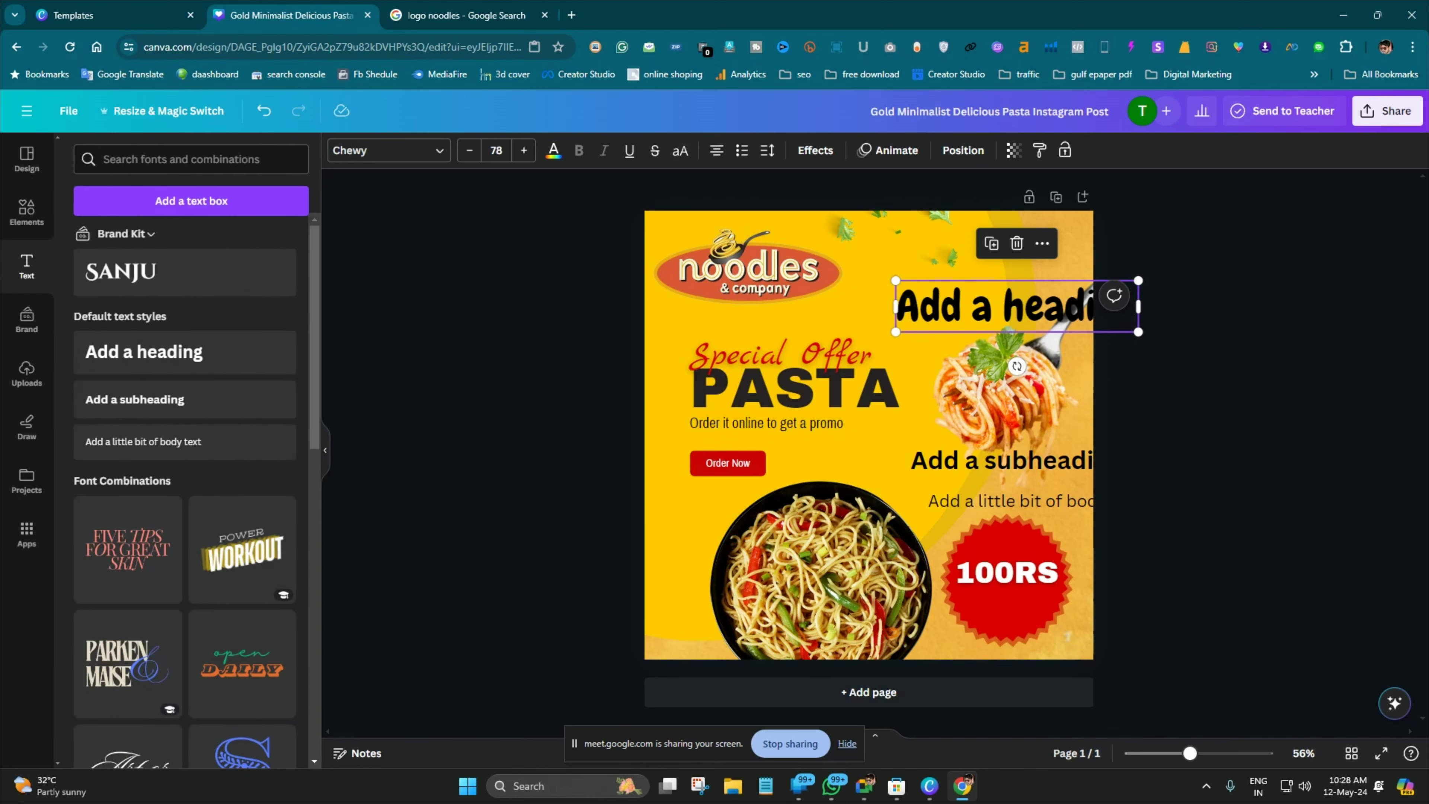
left_click_drag(995, 306, 940, 308)
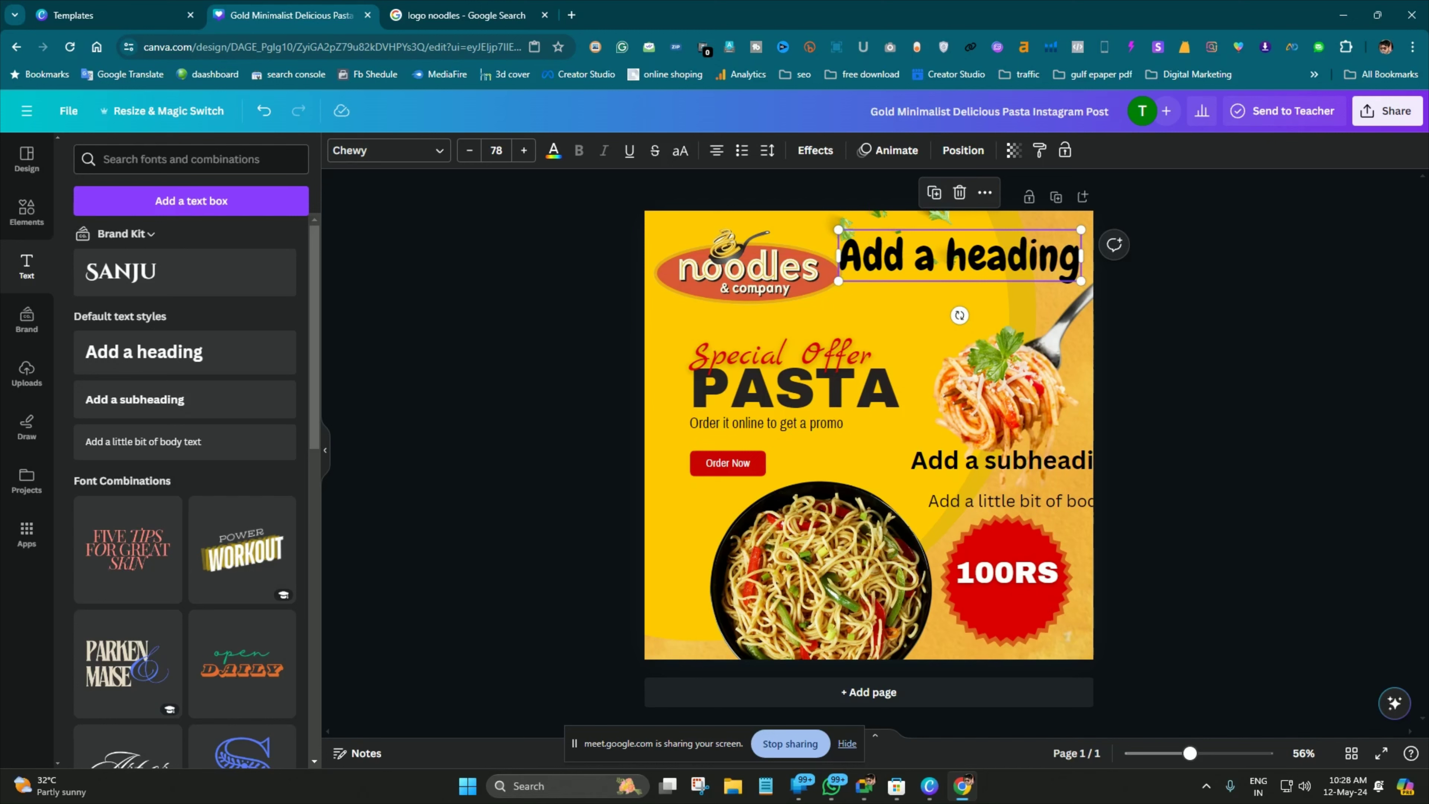
Try orange and red document colours on the heading text, ending with the bright red
left_click(554, 151)
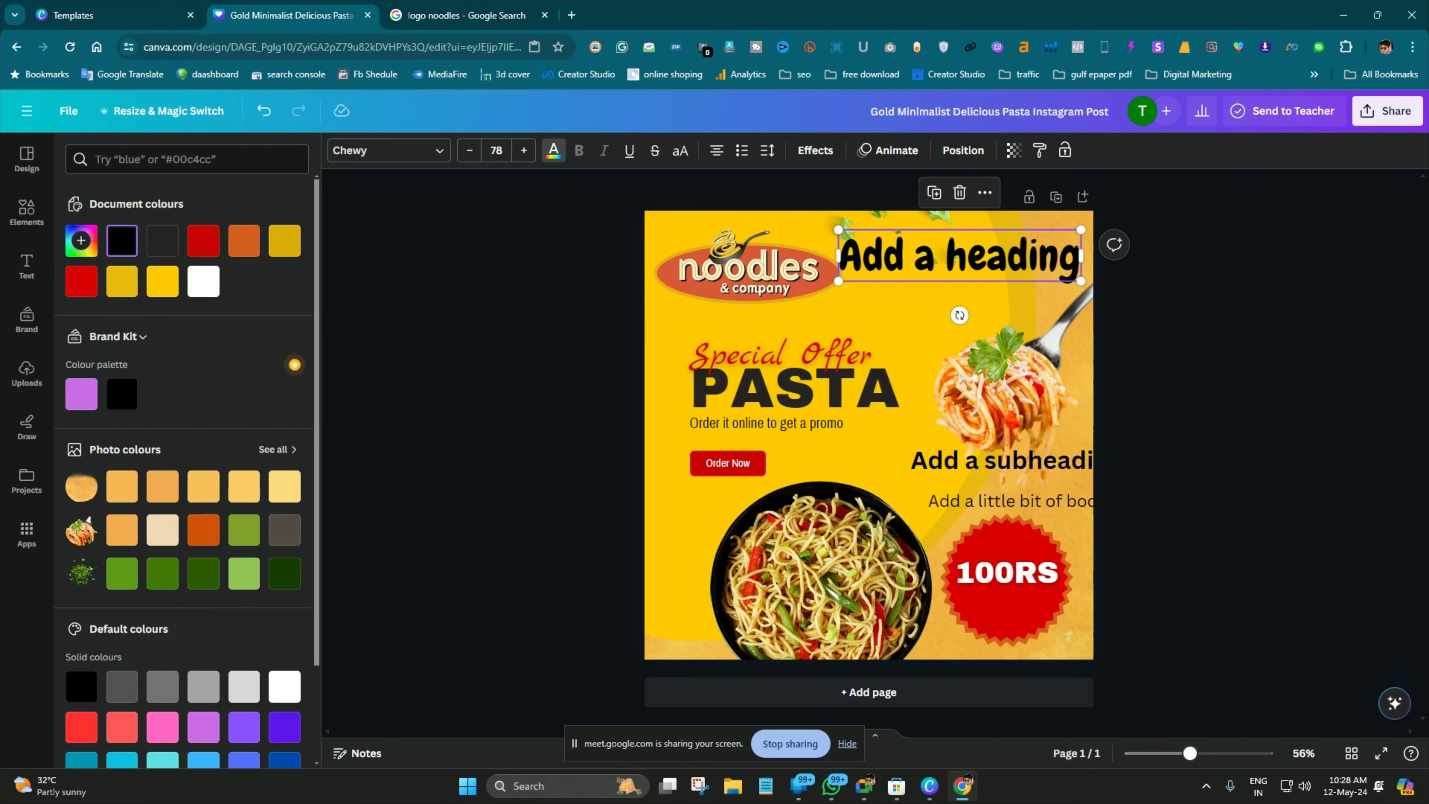
left_click(203, 240)
left_click(244, 240)
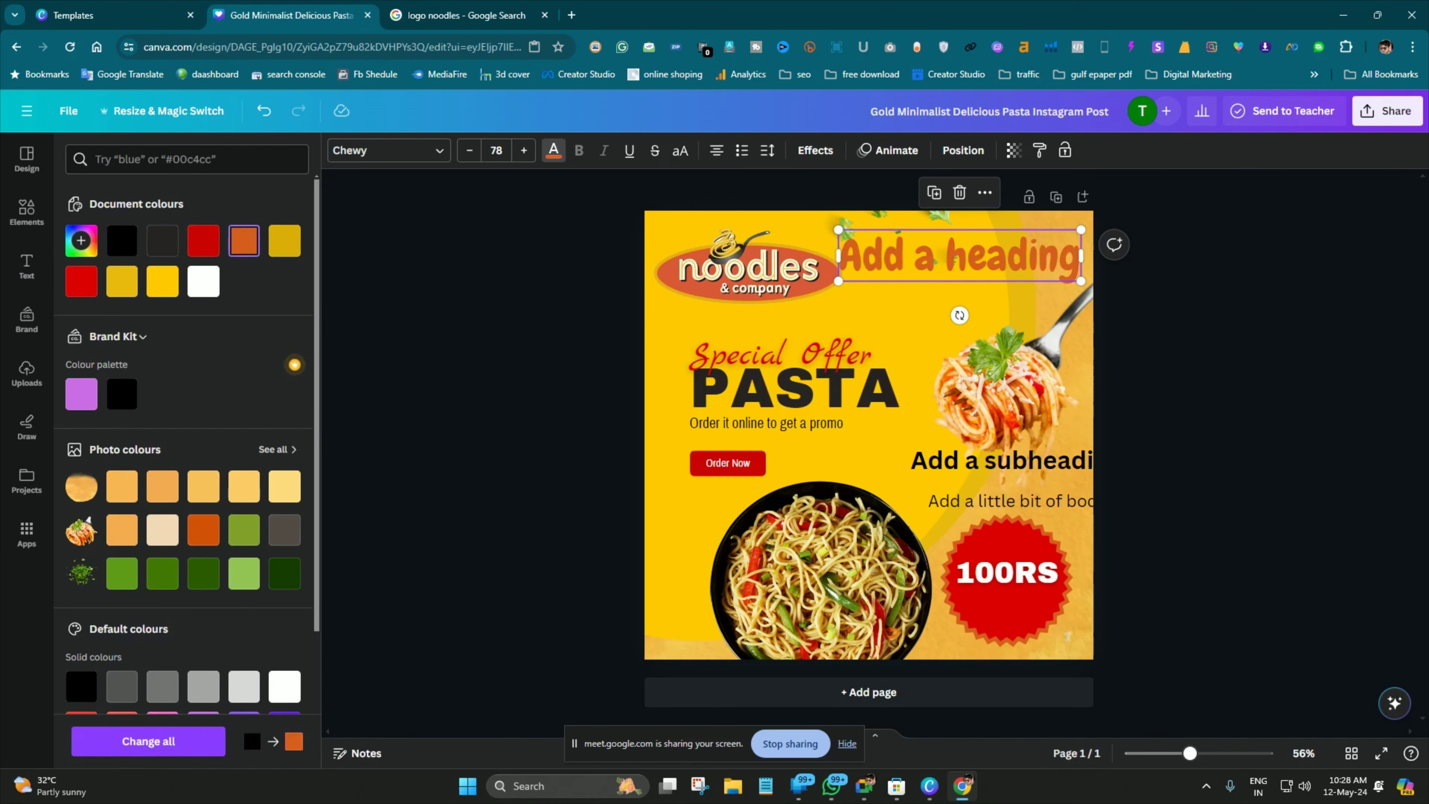
left_click(81, 281)
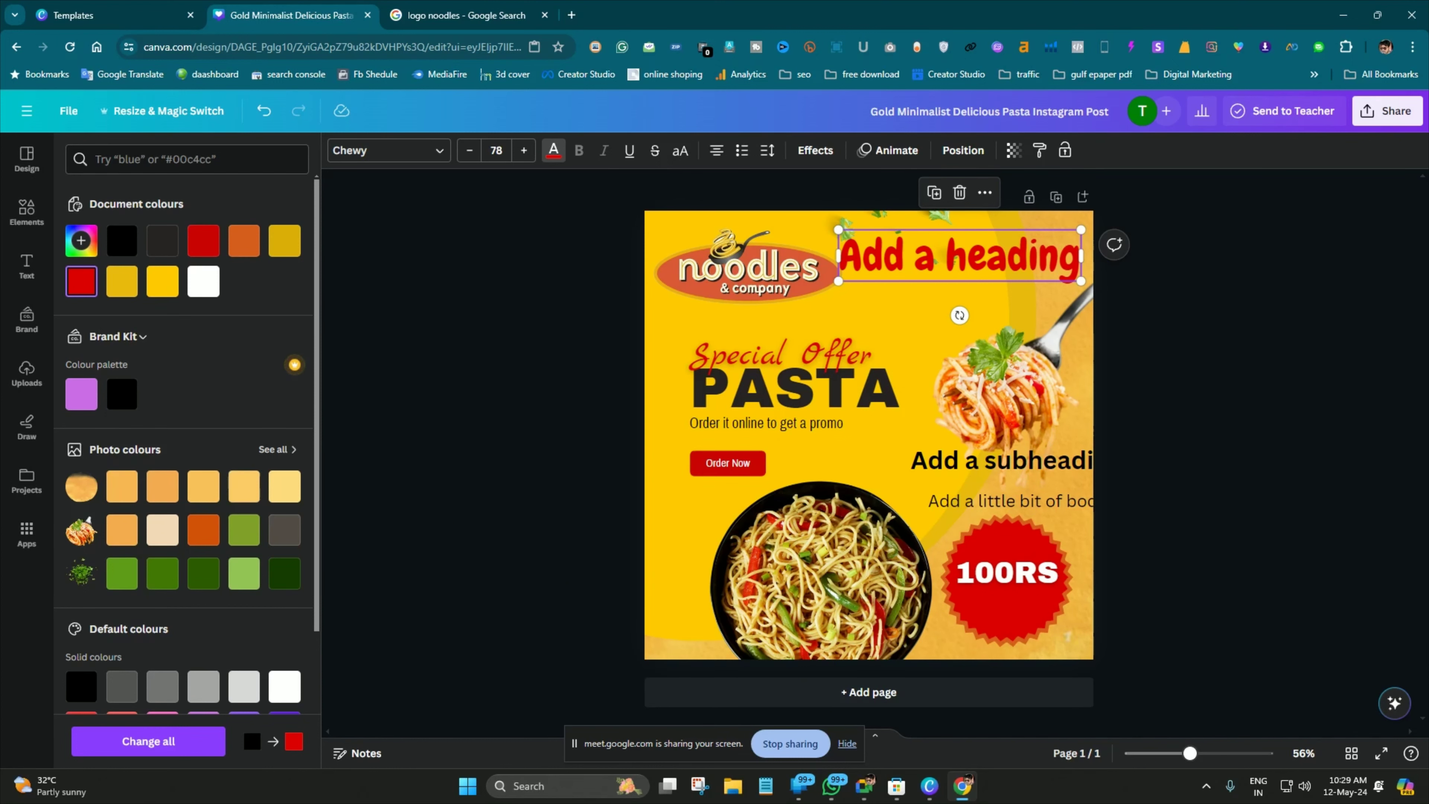
Mix a custom text colour for the heading, settling on the muted brown #664A4A
scroll(203, 573, "down", 3)
scroll(186, 439, "up", 3)
left_click(81, 241)
left_click(195, 308)
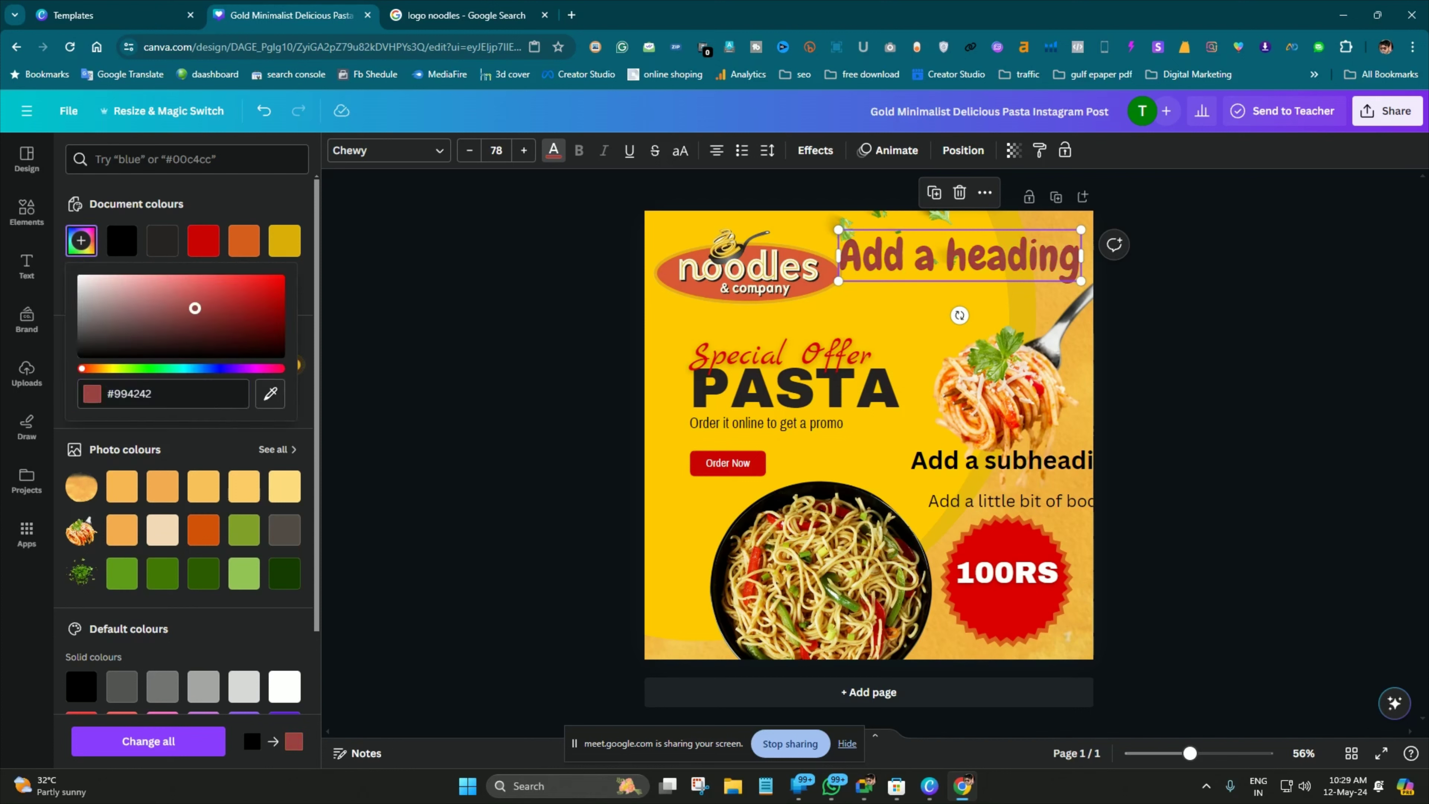
left_click_drag(194, 308, 144, 313)
left_click_drag(211, 301, 134, 324)
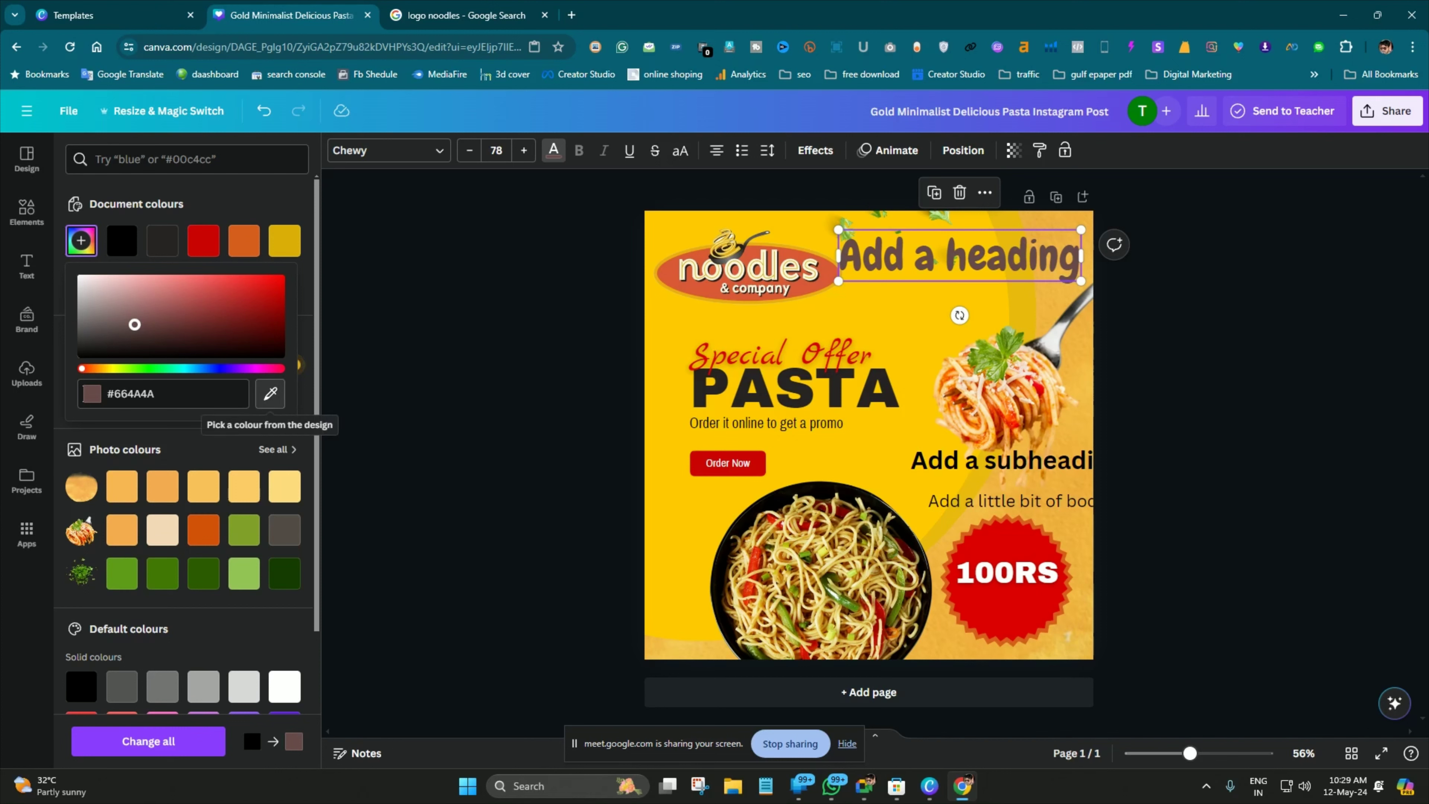
Colour the heading #DA5937 by sampling the orange-red of the Noodles & Company logo's oval
left_click(270, 393)
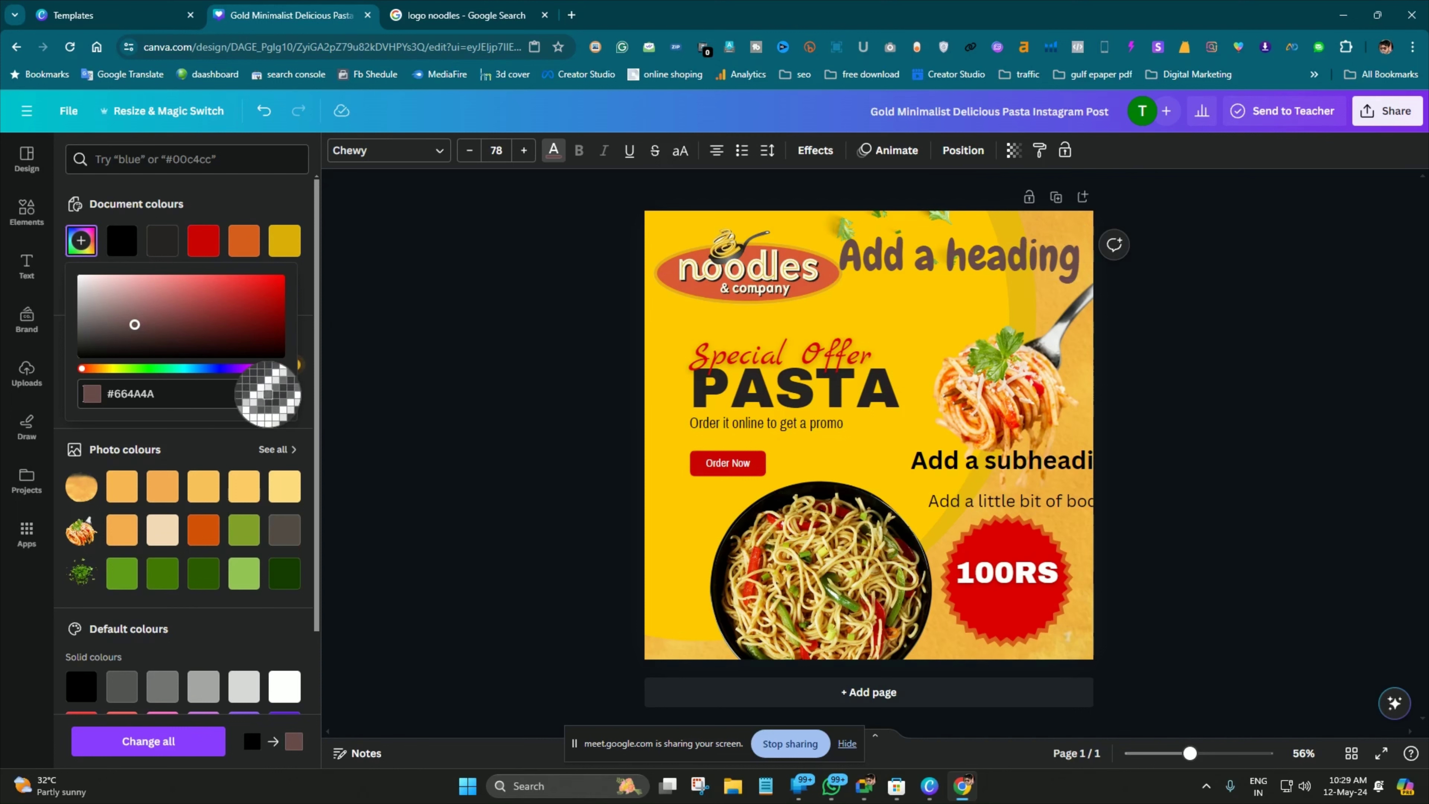
left_click(702, 288)
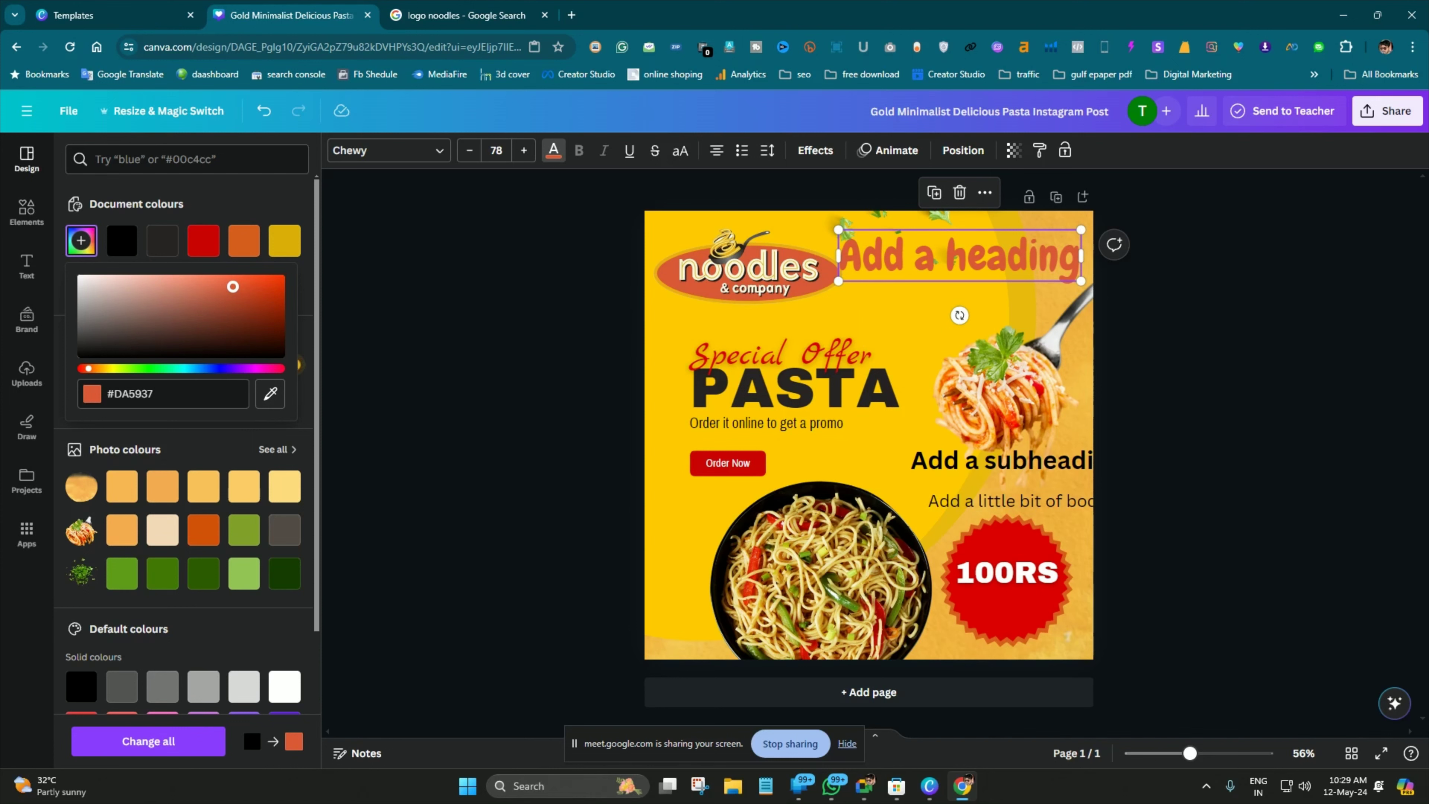
left_click(27, 266)
left_click(26, 159)
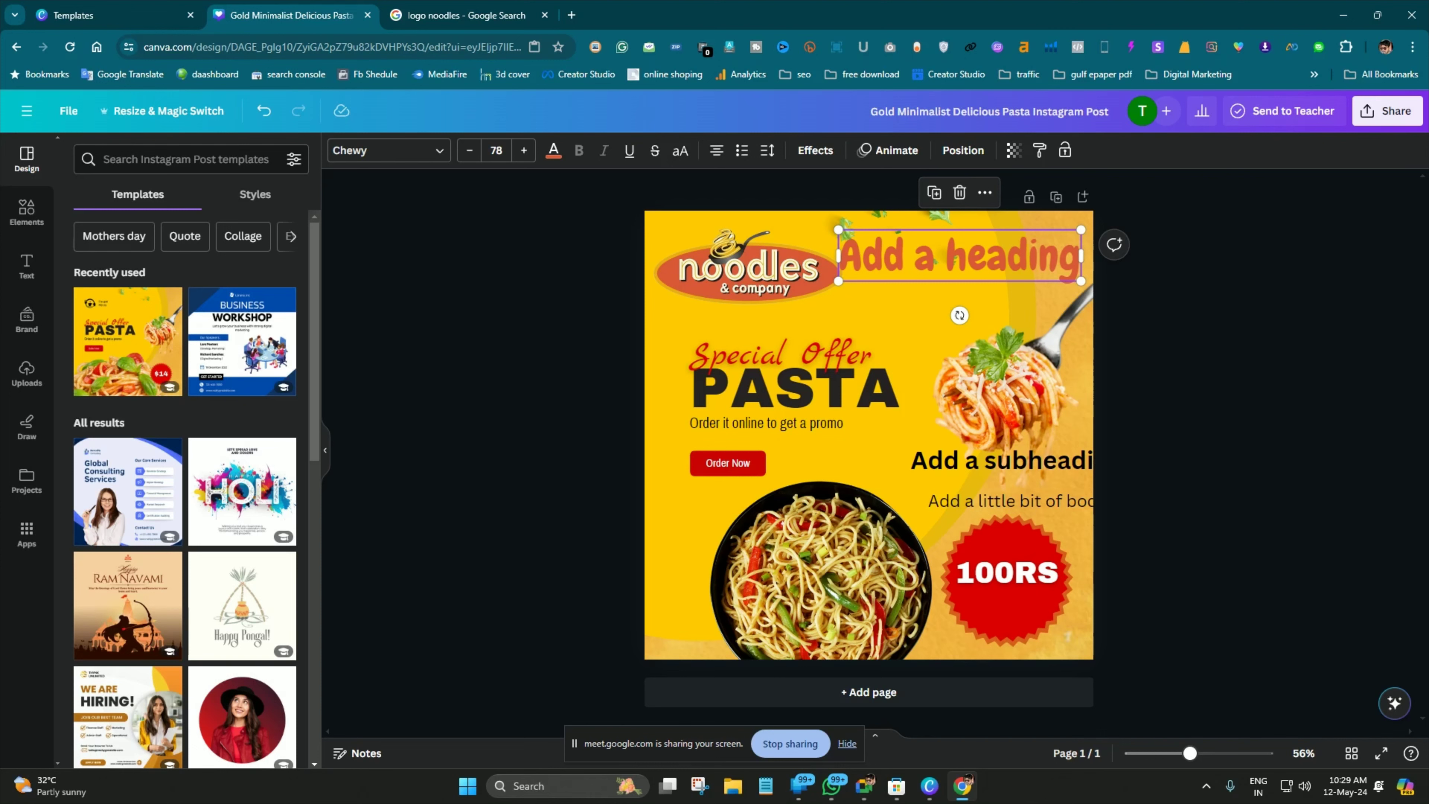
Select all elements on the page and delete them, leaving only the background
left_click_drag(447, 226, 1216, 704)
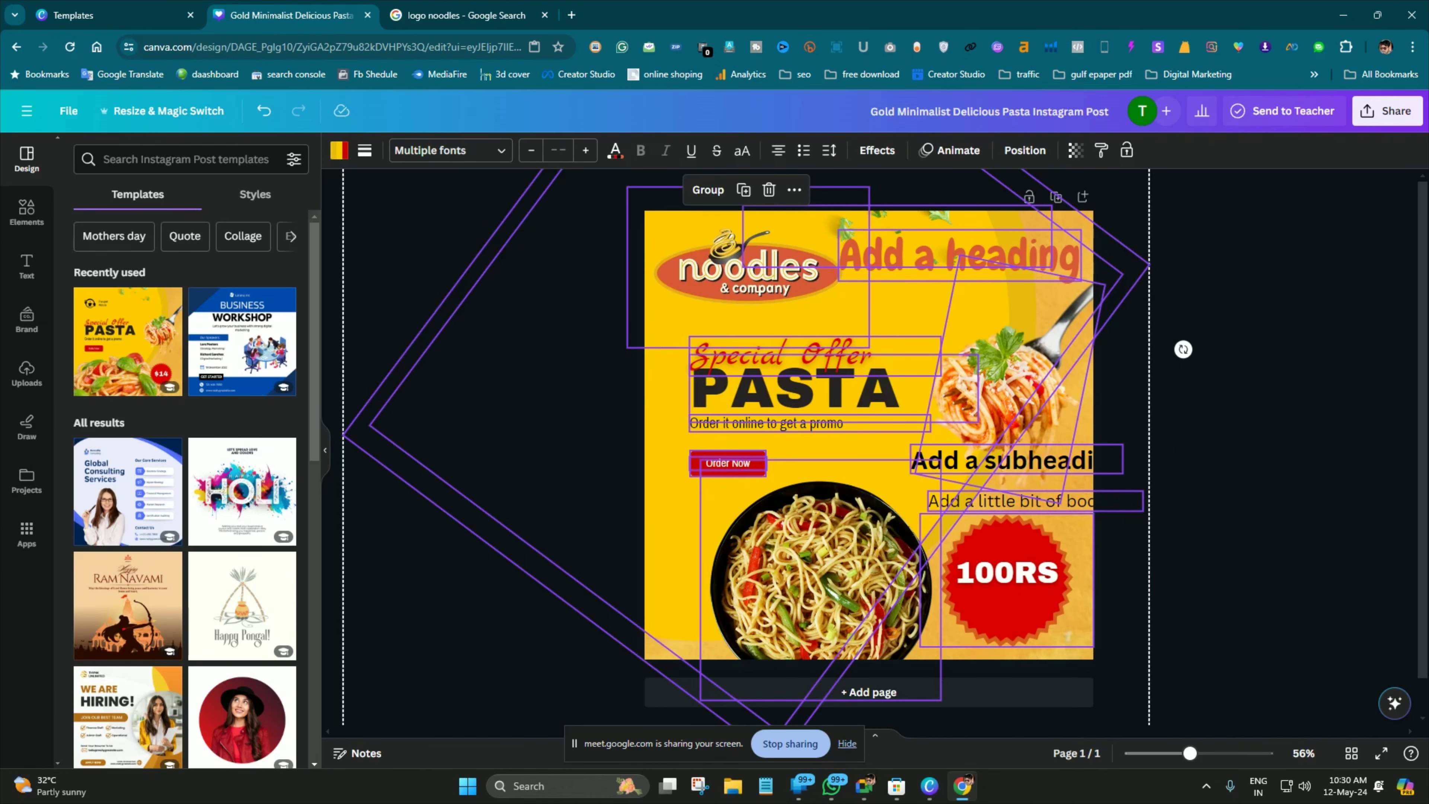
key("Delete")
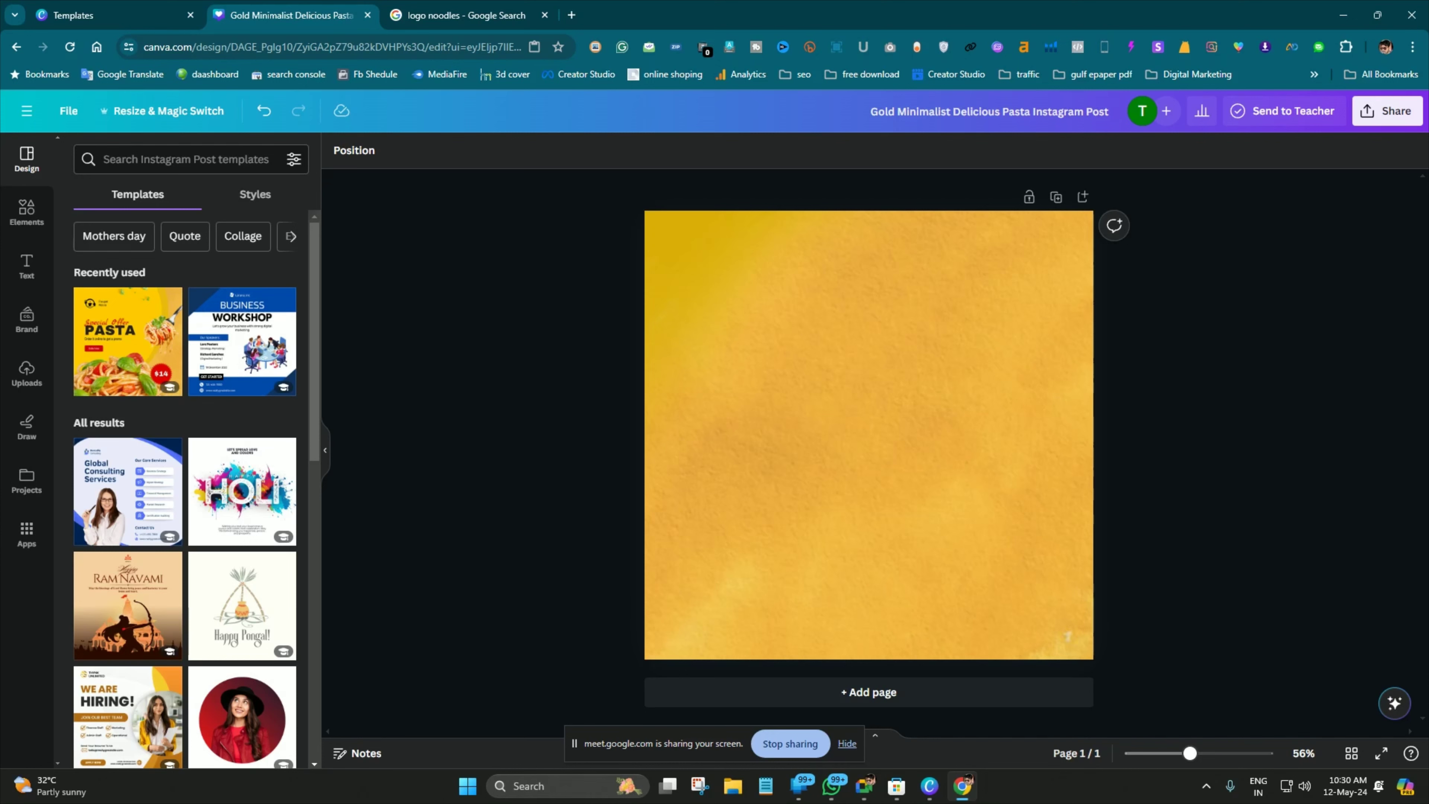
Switch to the Google search in the browser, go back to the "noodles images" results and copy the Hakka Noodles Recipe picture
left_click(27, 211)
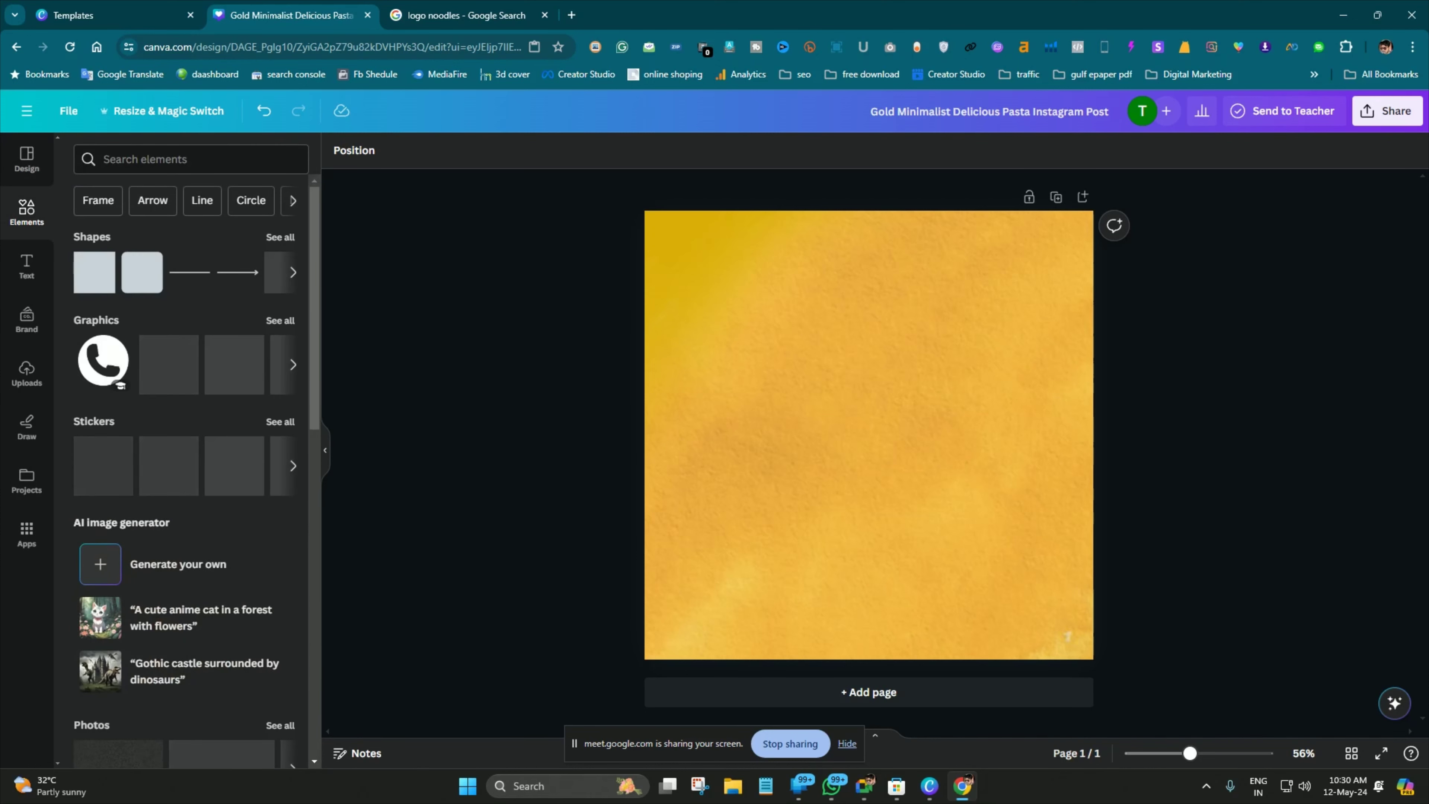
left_click(467, 15)
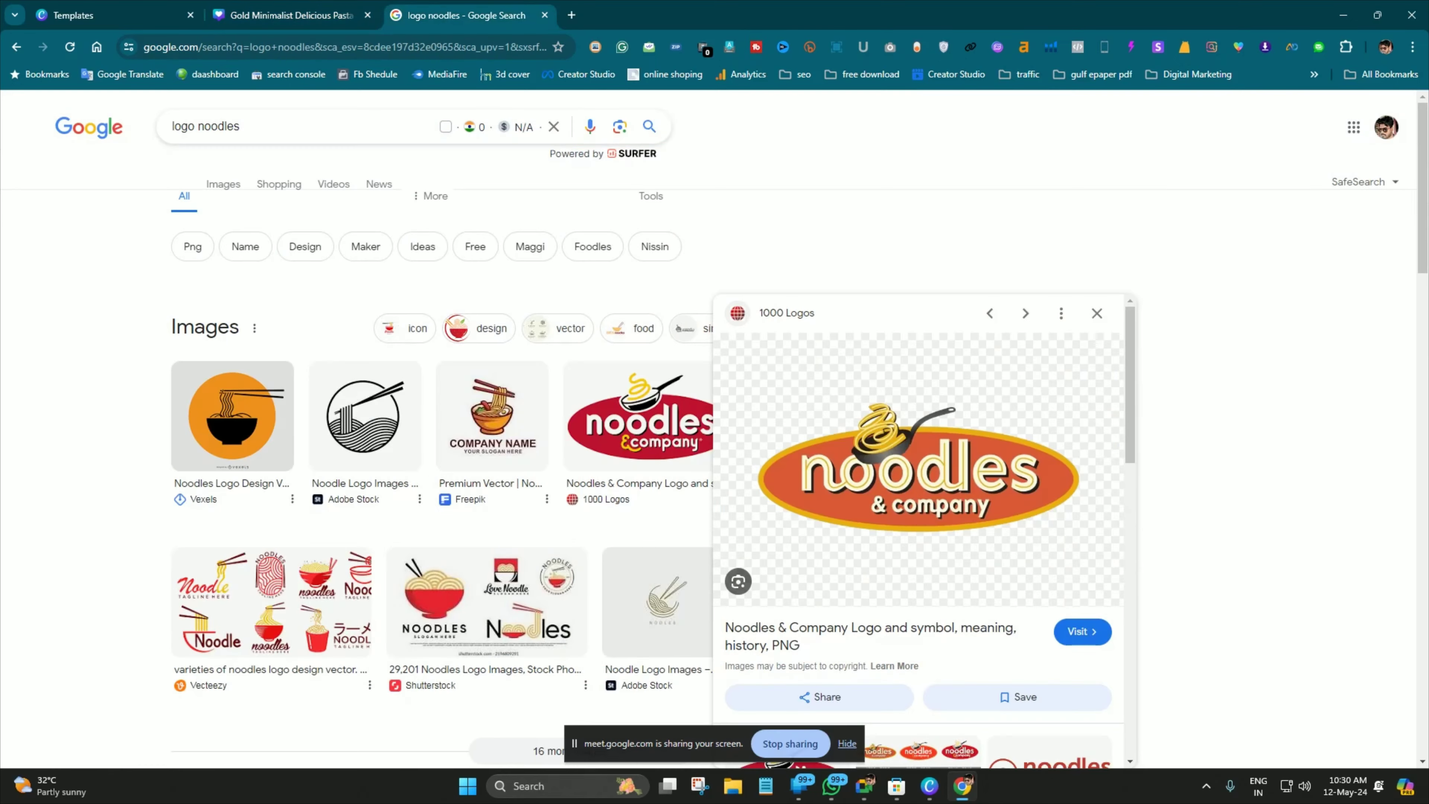
key("alt+Left")
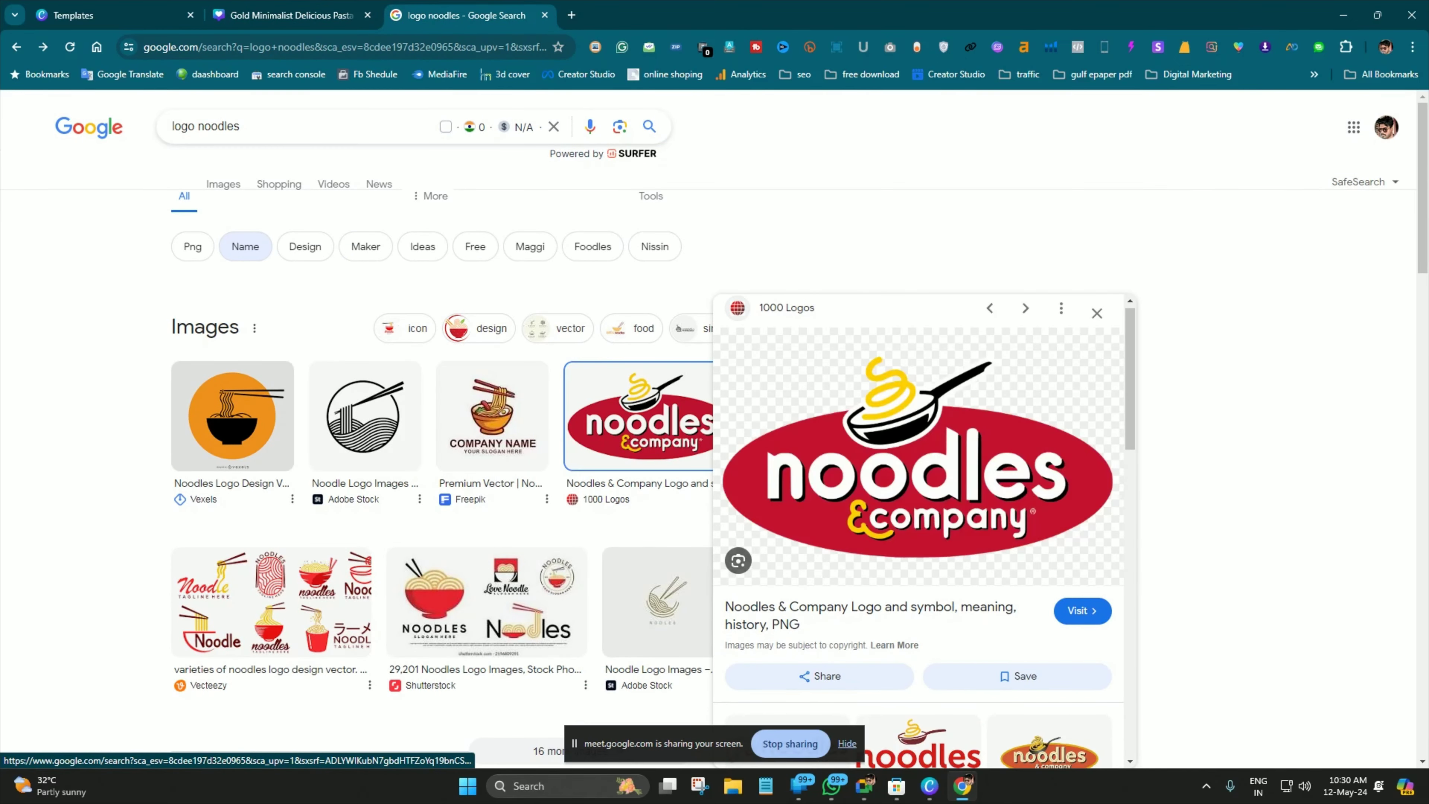
key("alt+Left")
key("alt+Left")
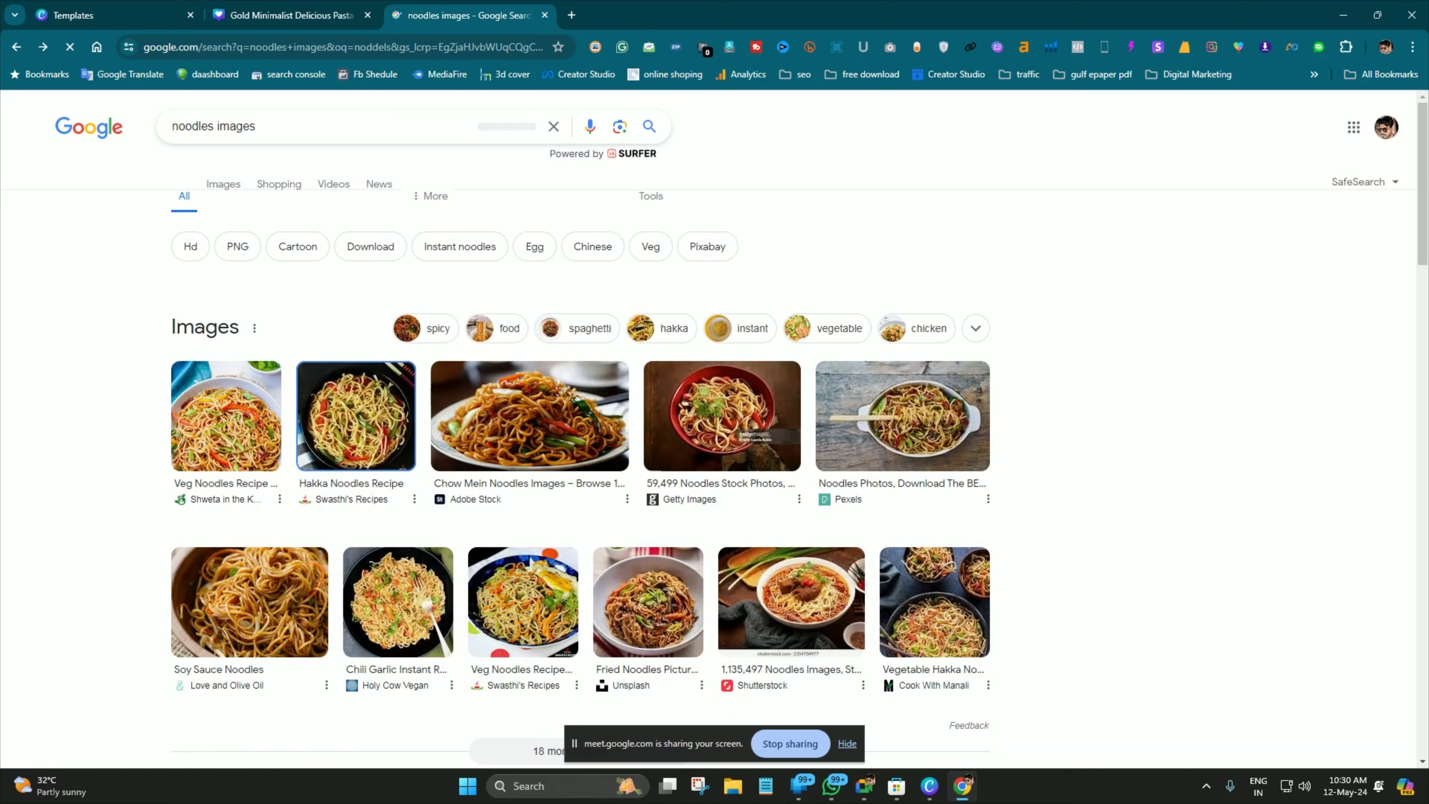
right_click(911, 473)
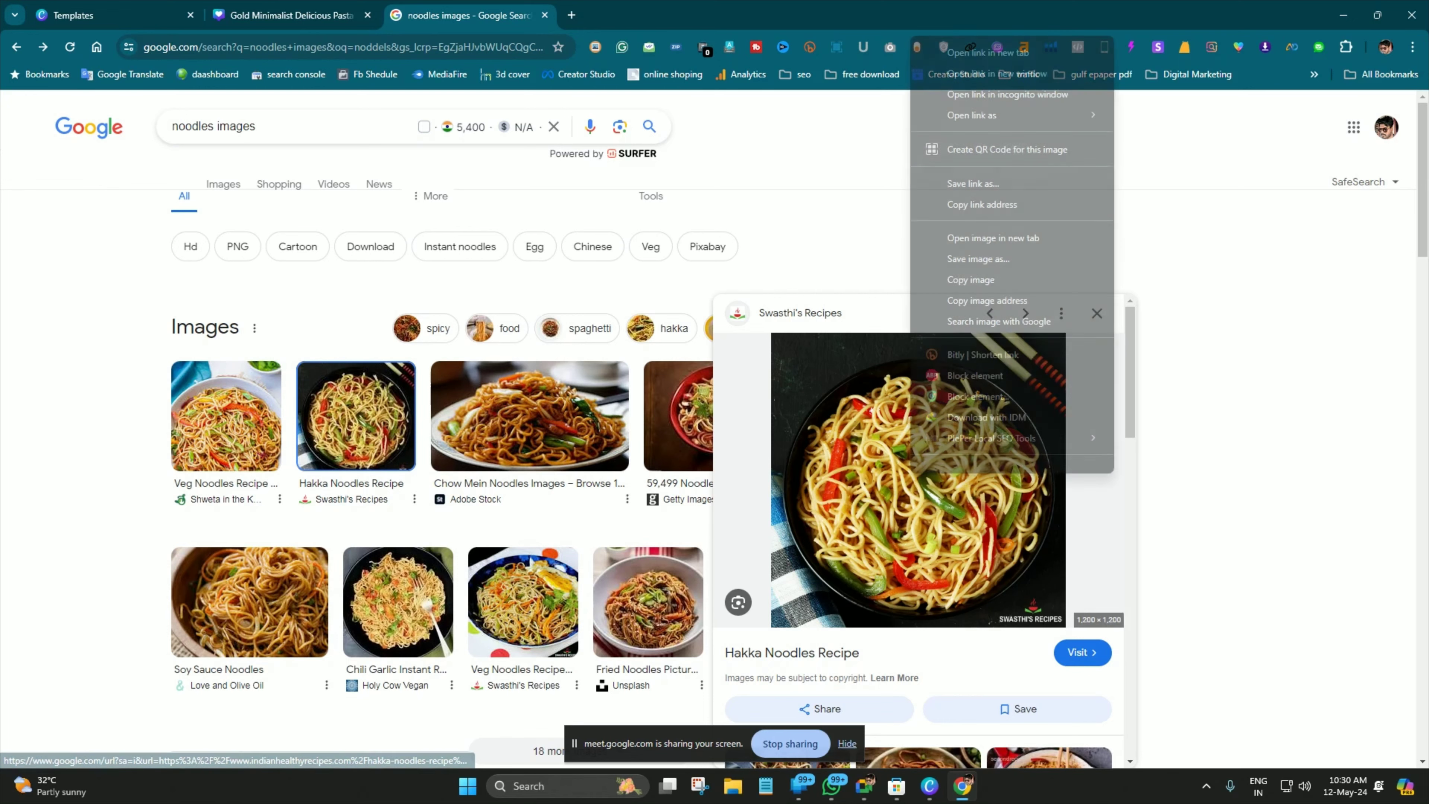
left_click(971, 286)
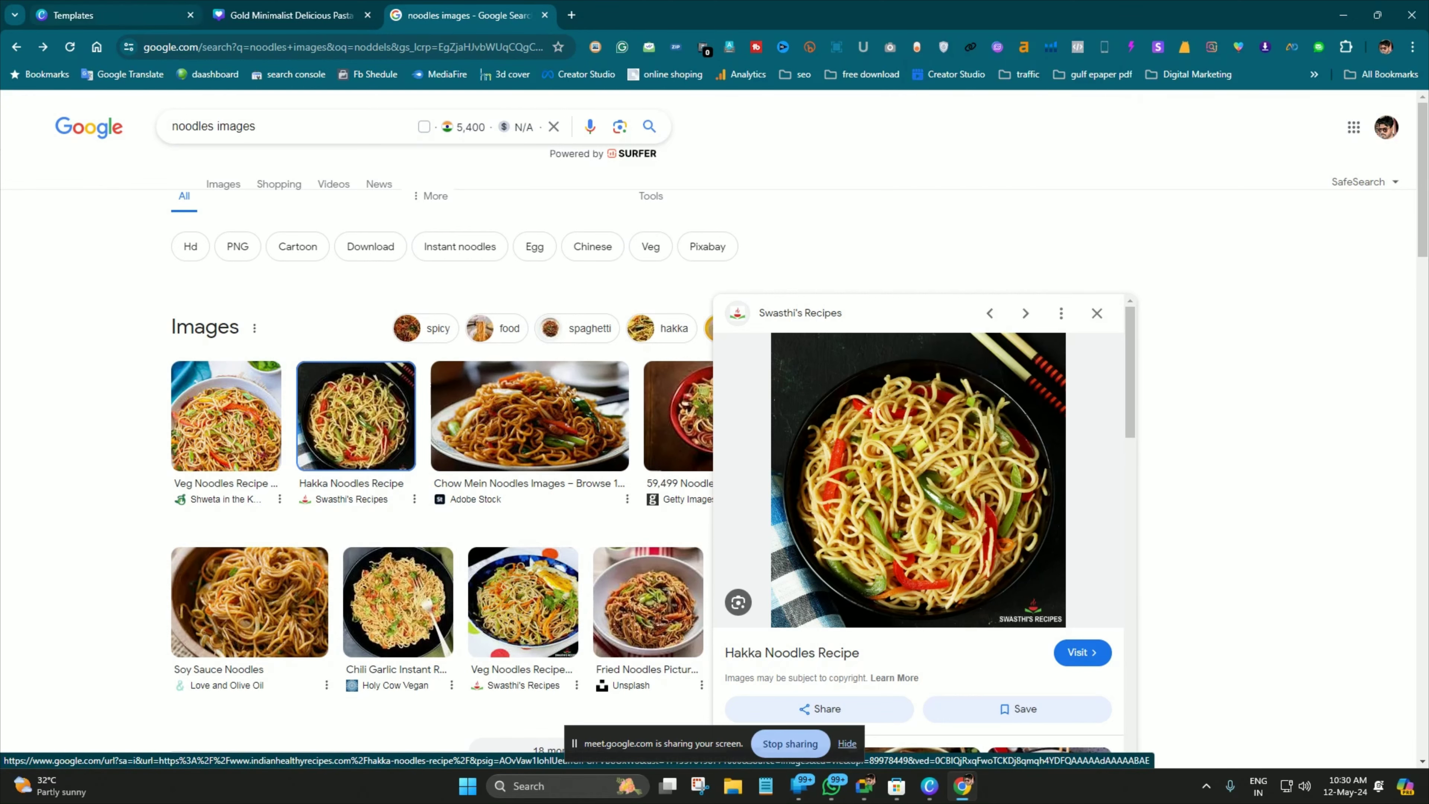
Switch back to the Canva design and paste the copied noodles picture onto the page
left_click(291, 15)
right_click(853, 393)
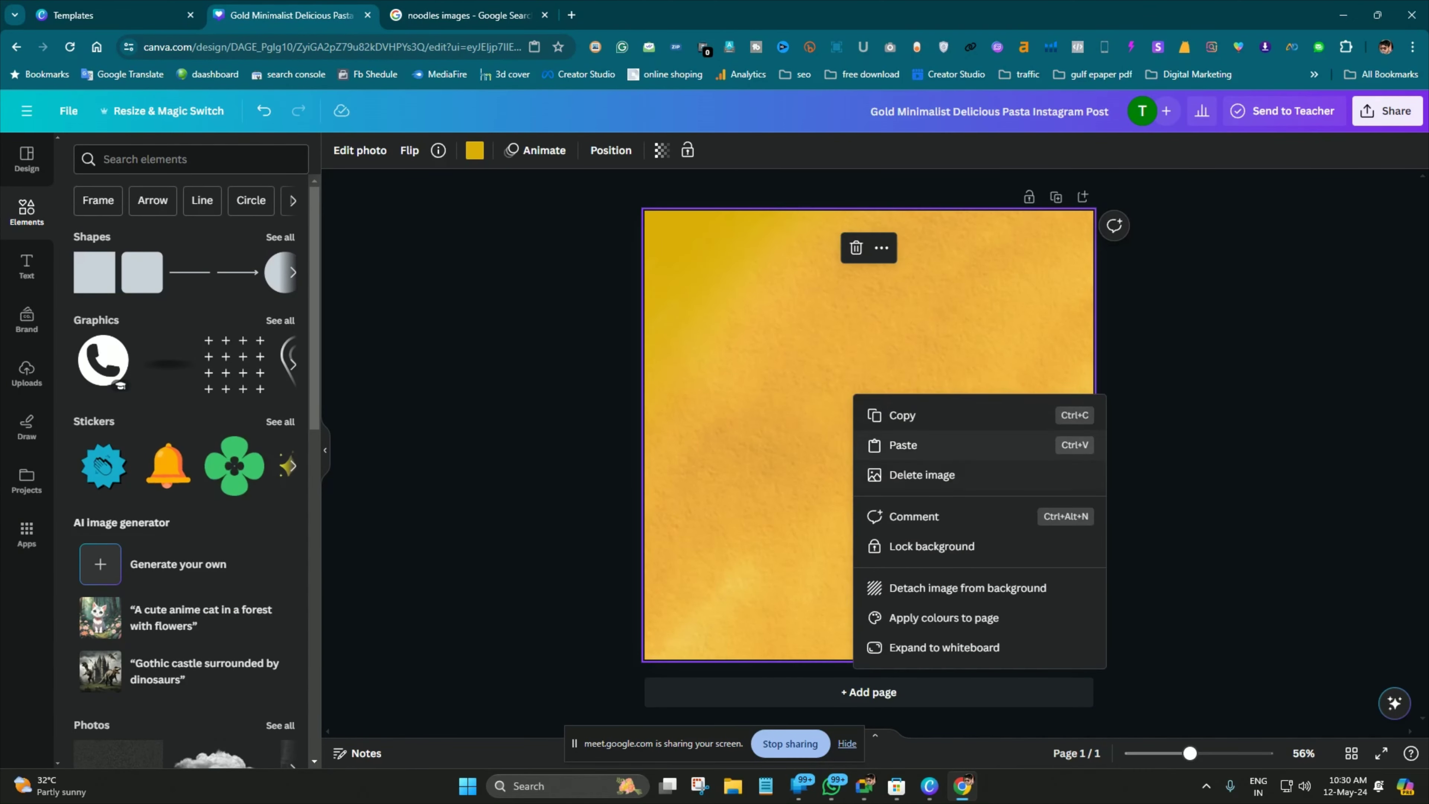
left_click(904, 445)
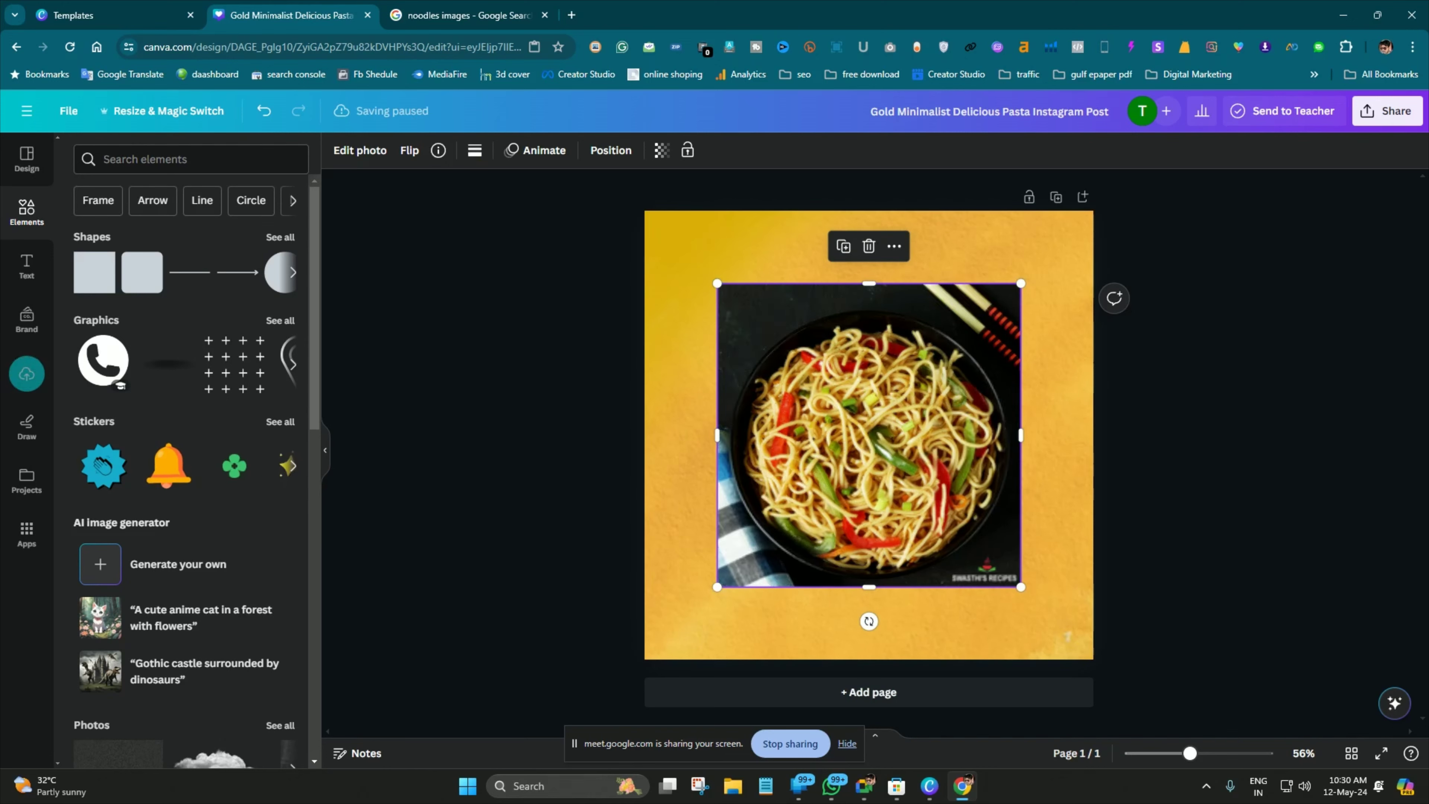
Try the background remover on the pasted noodles photo, then undo both the removal and the paste
left_click(361, 149)
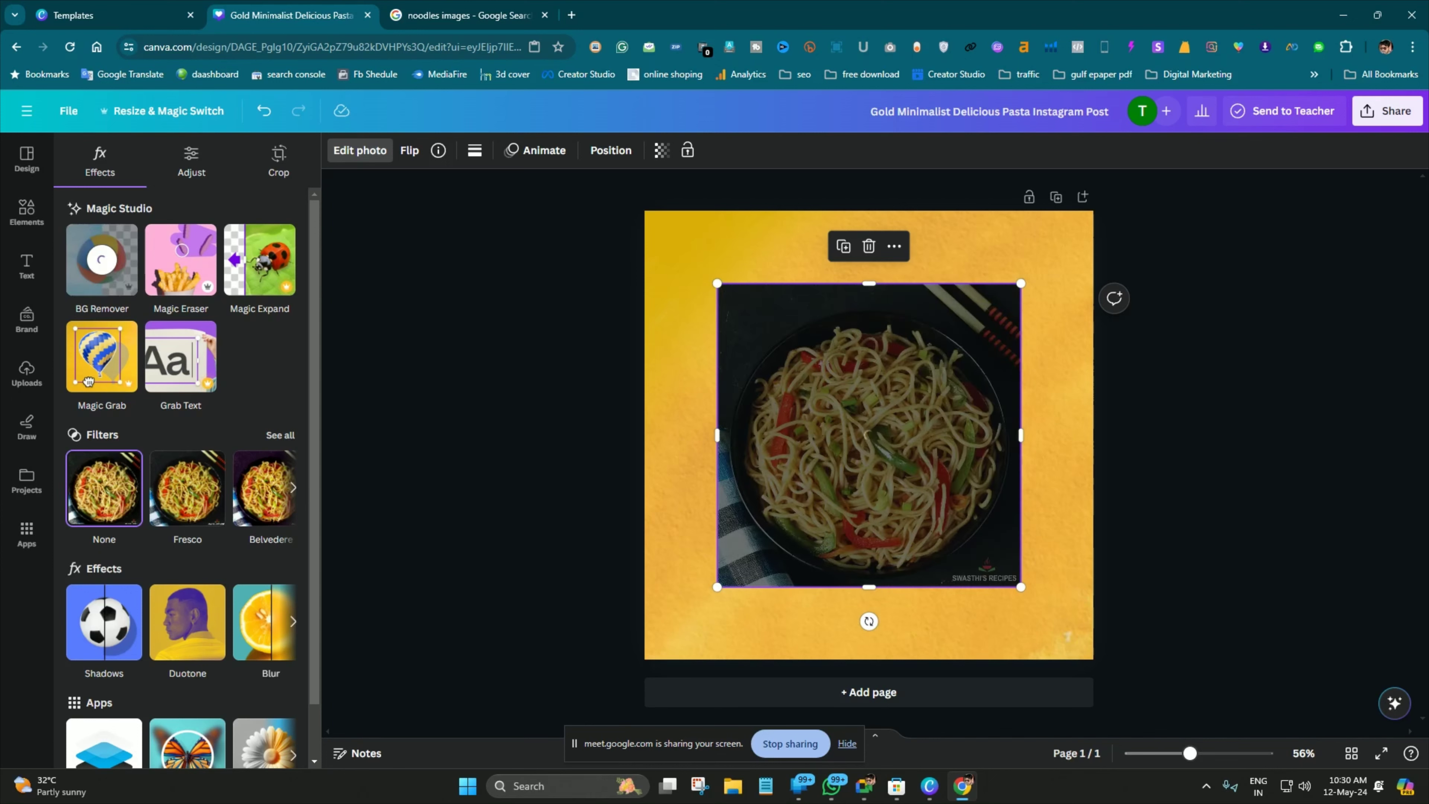
left_click(102, 259)
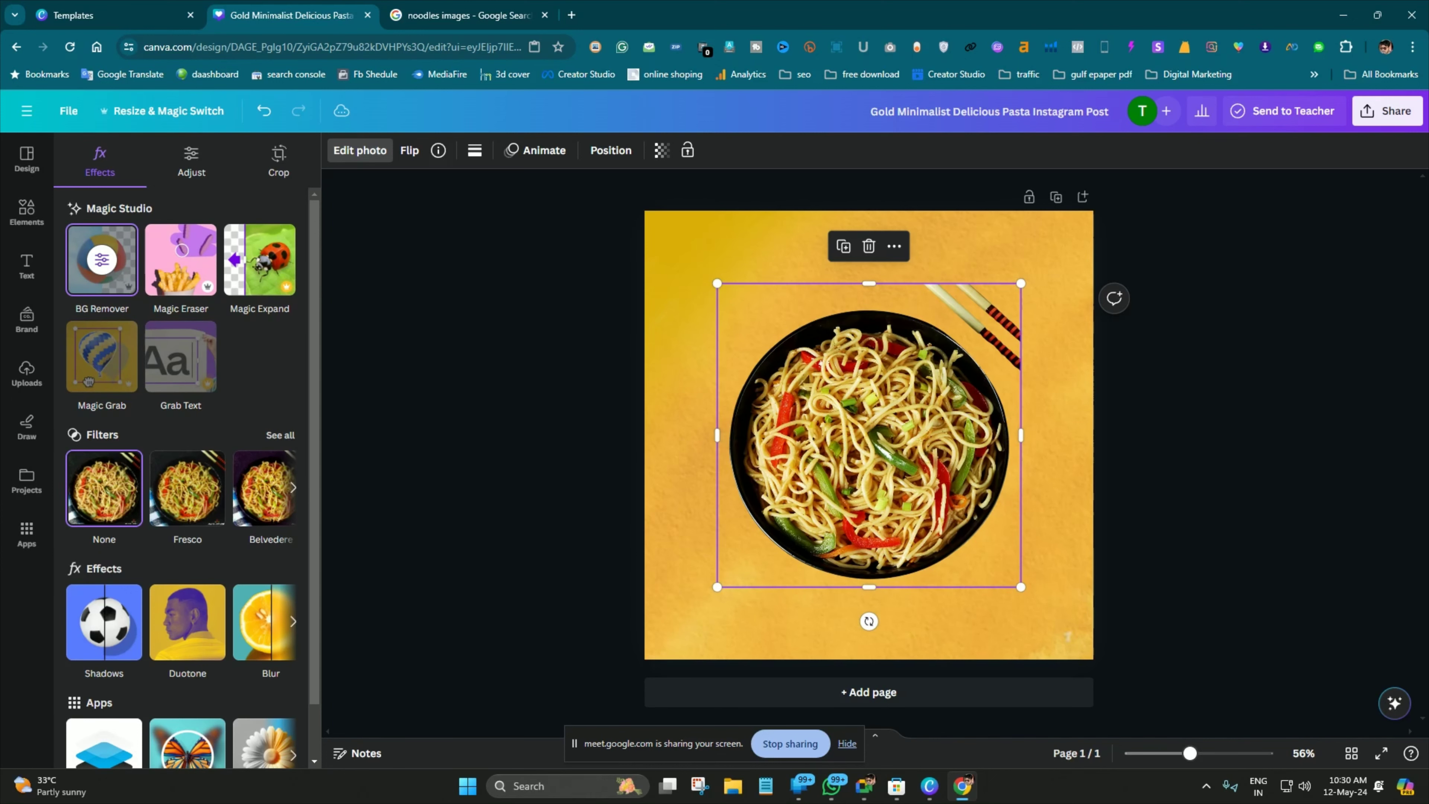
key("ctrl+z")
key("ctrl+z")
Open the Pictures folder in File Explorer and restore its window to a smaller size over the browser
left_click(469, 15)
left_click(732, 787)
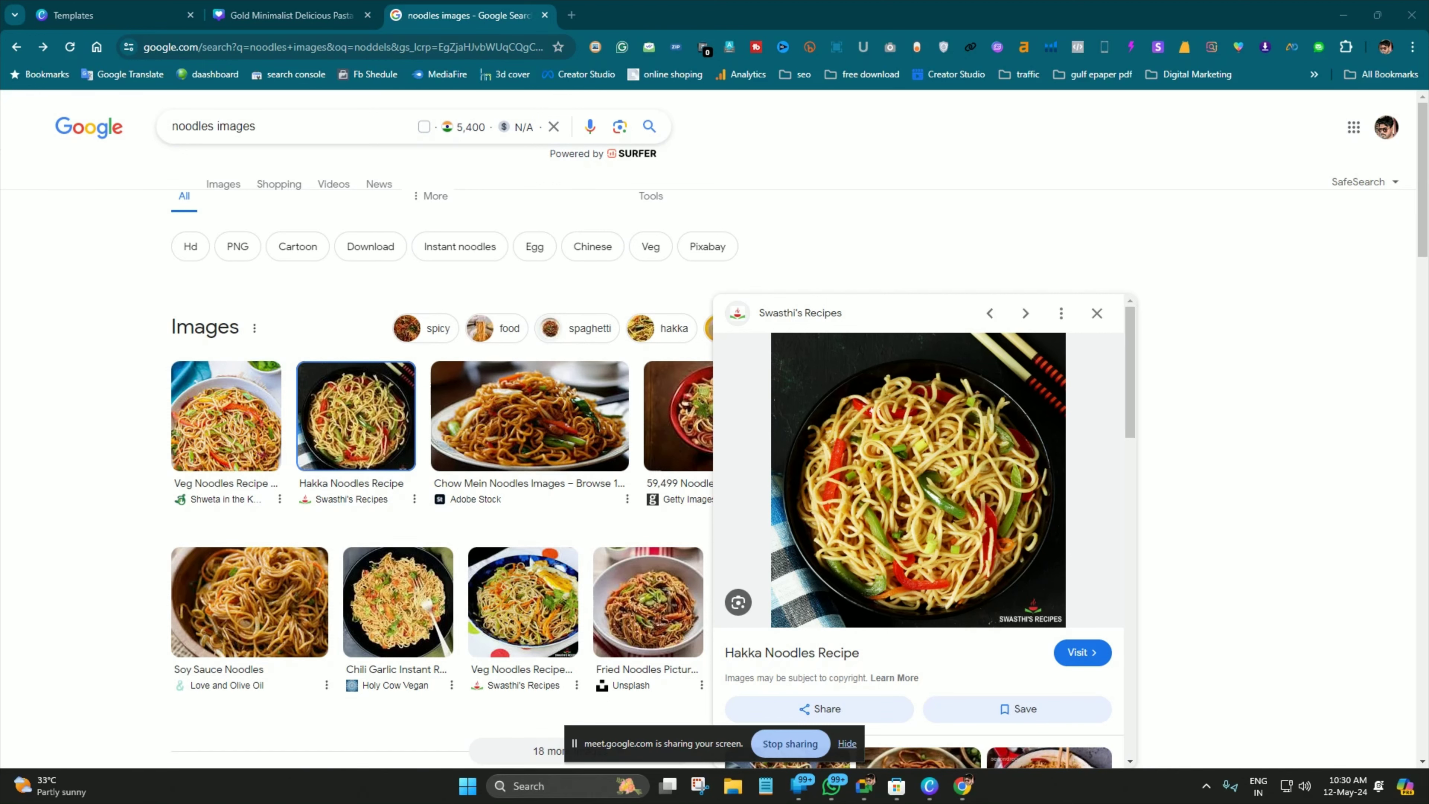
key("super+e")
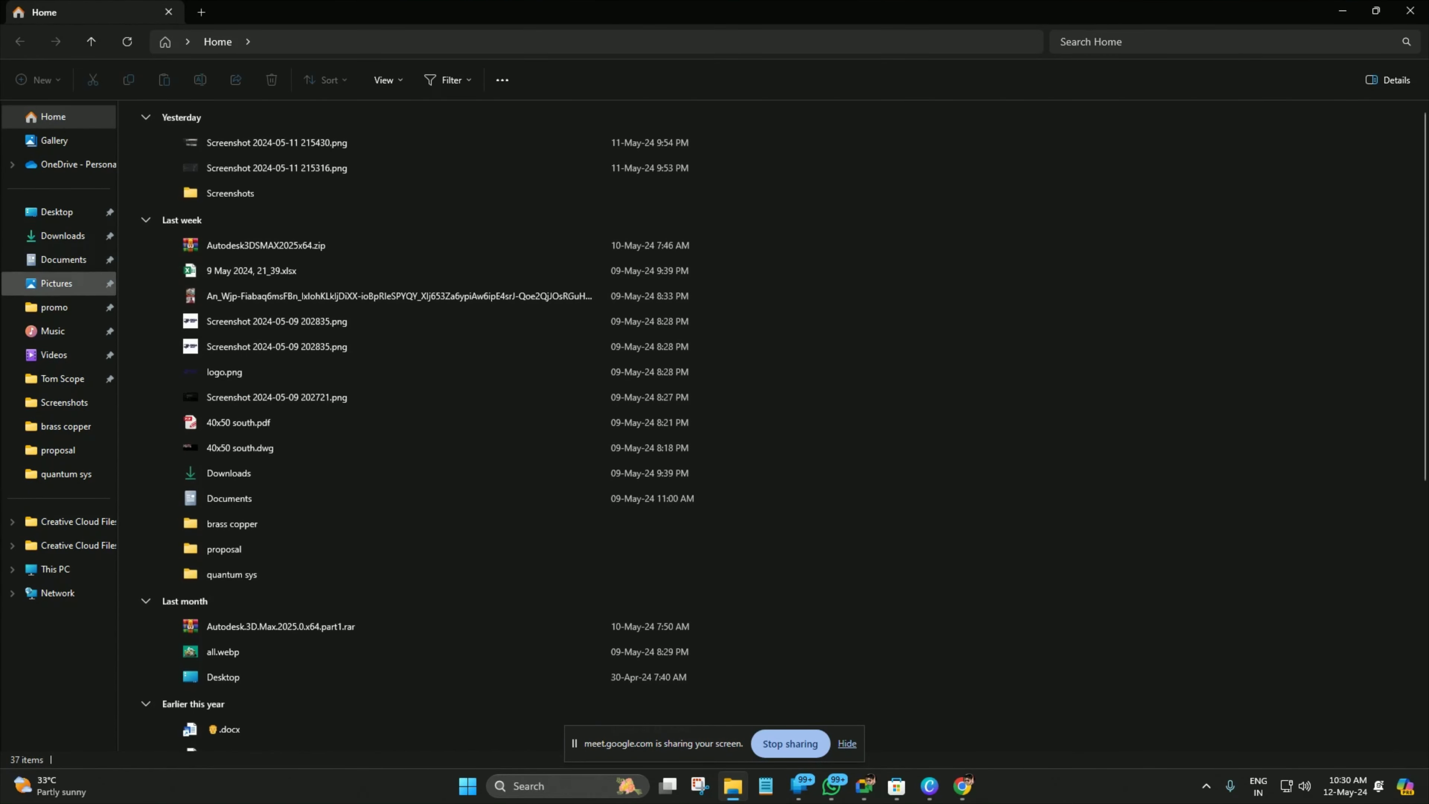
left_click(57, 283)
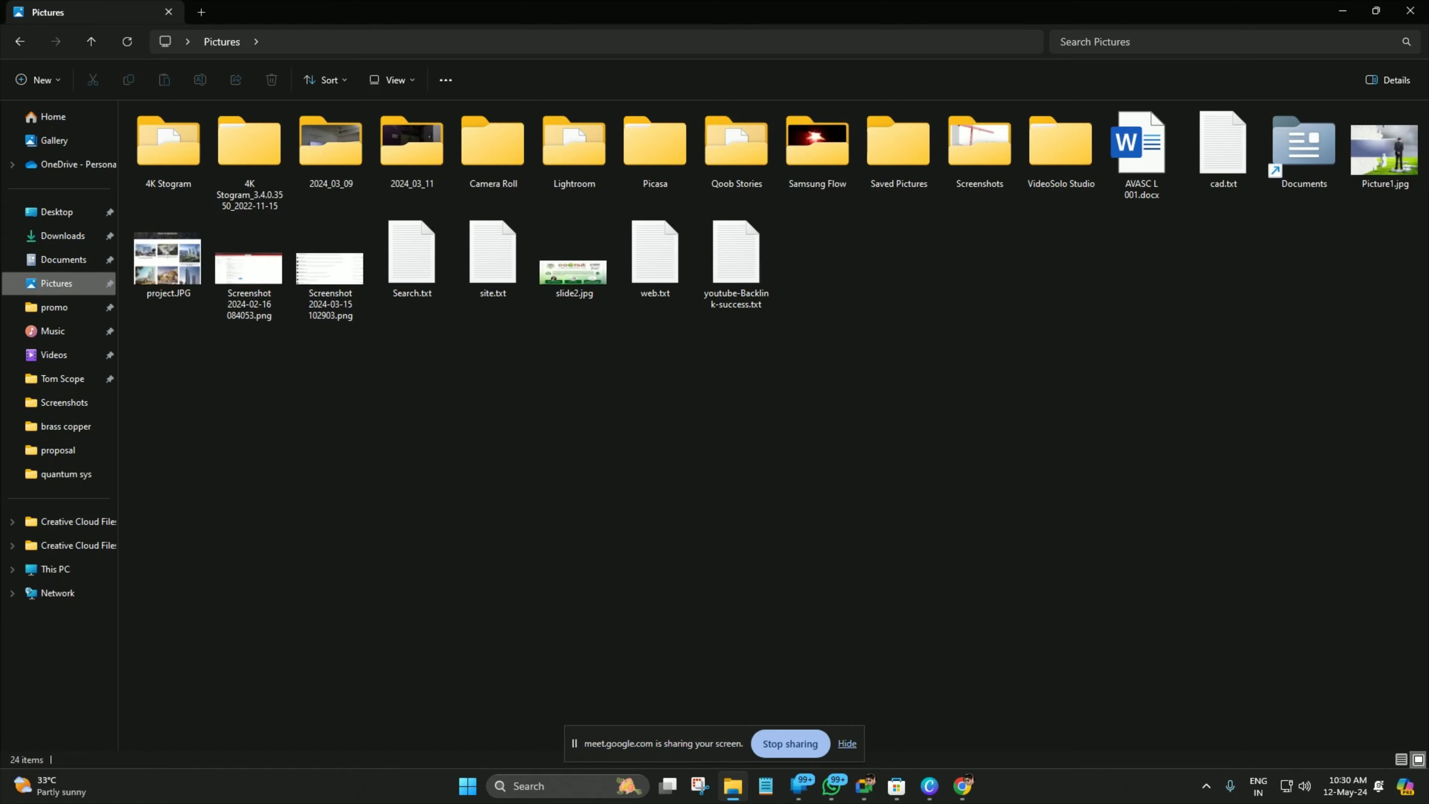
left_click_drag(393, 11, 872, 284)
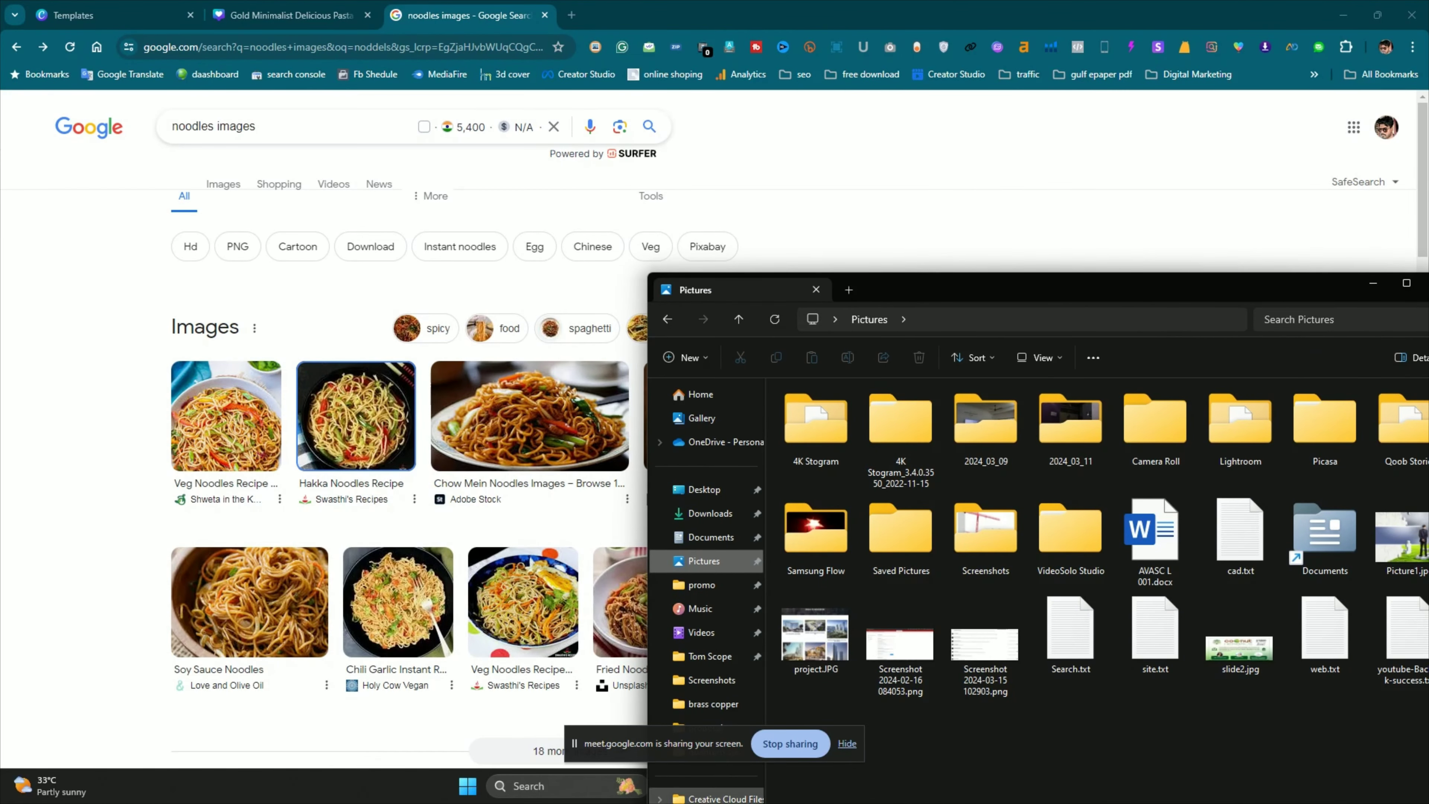
left_click(930, 786)
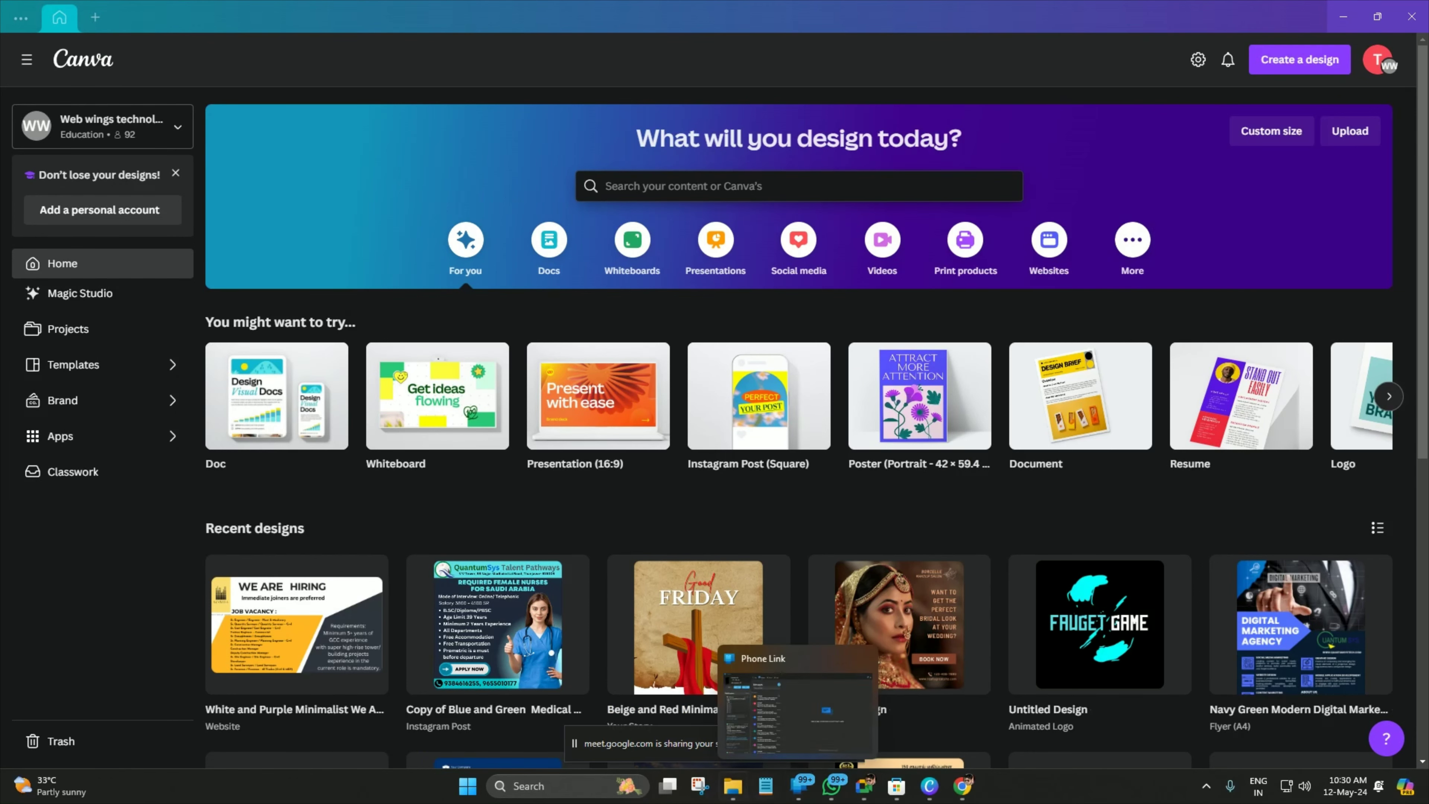
left_click(766, 786)
key("alt+Tab")
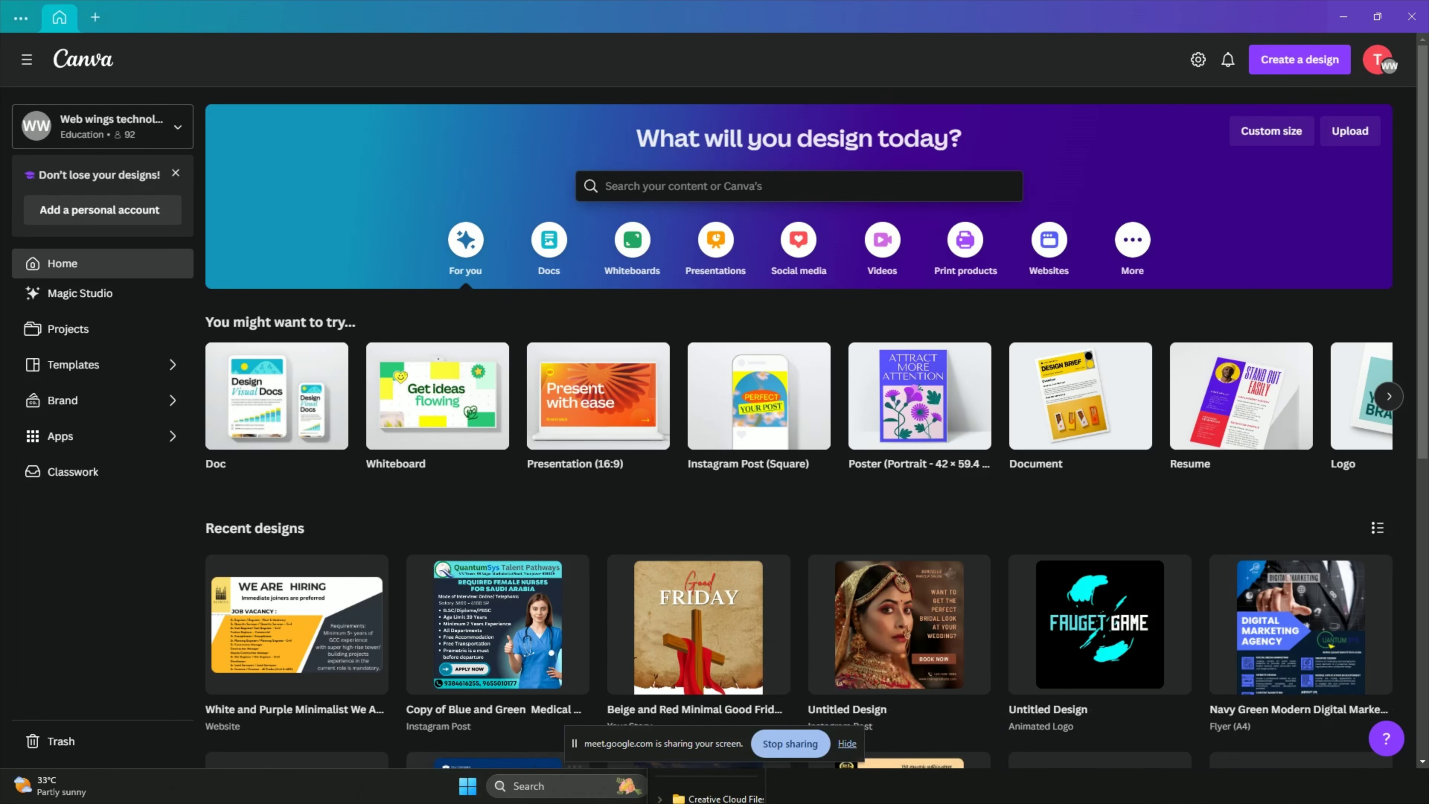
left_click(929, 787)
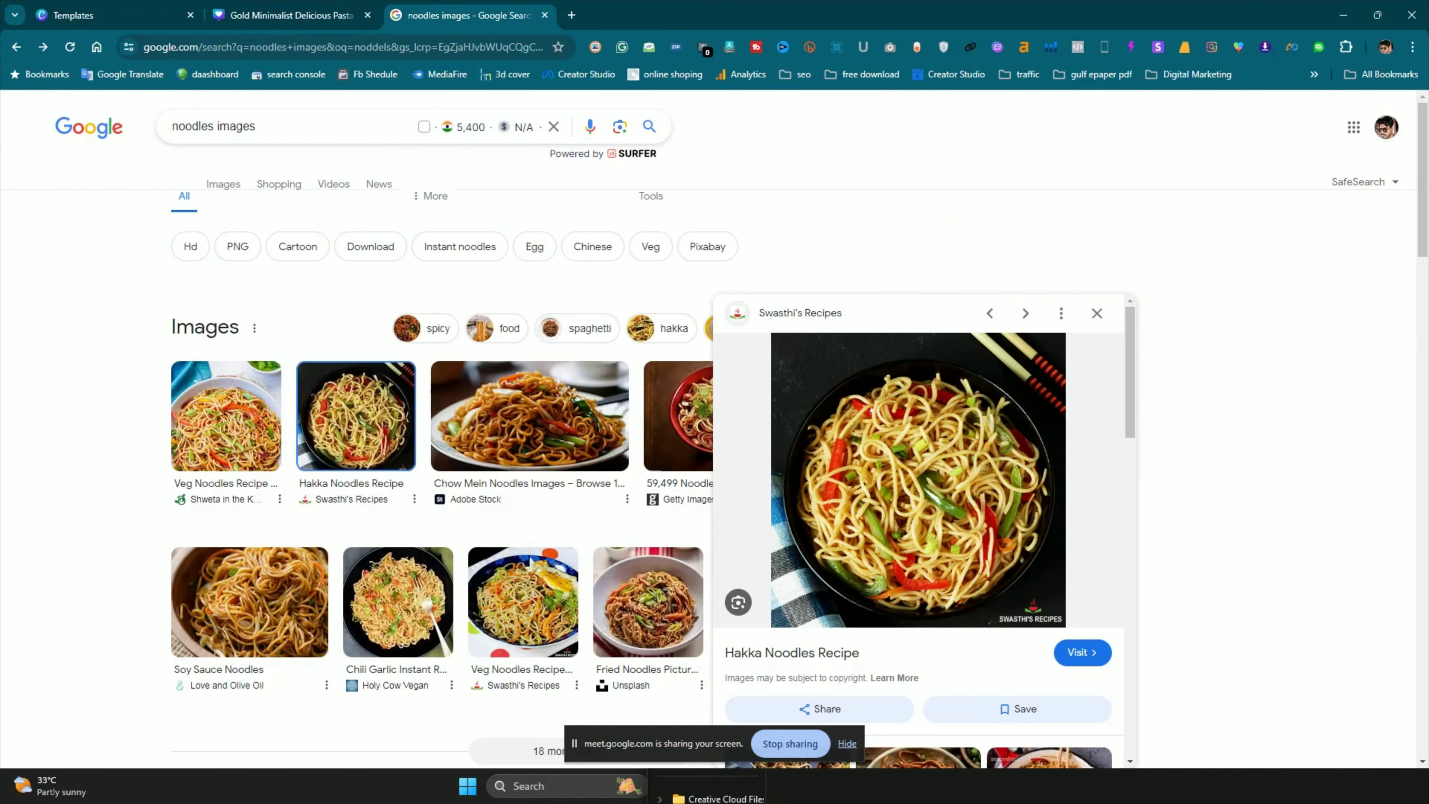
Return to the Canva design, bring the Pictures folder window over it and select Picture1.jpg
left_click(290, 15)
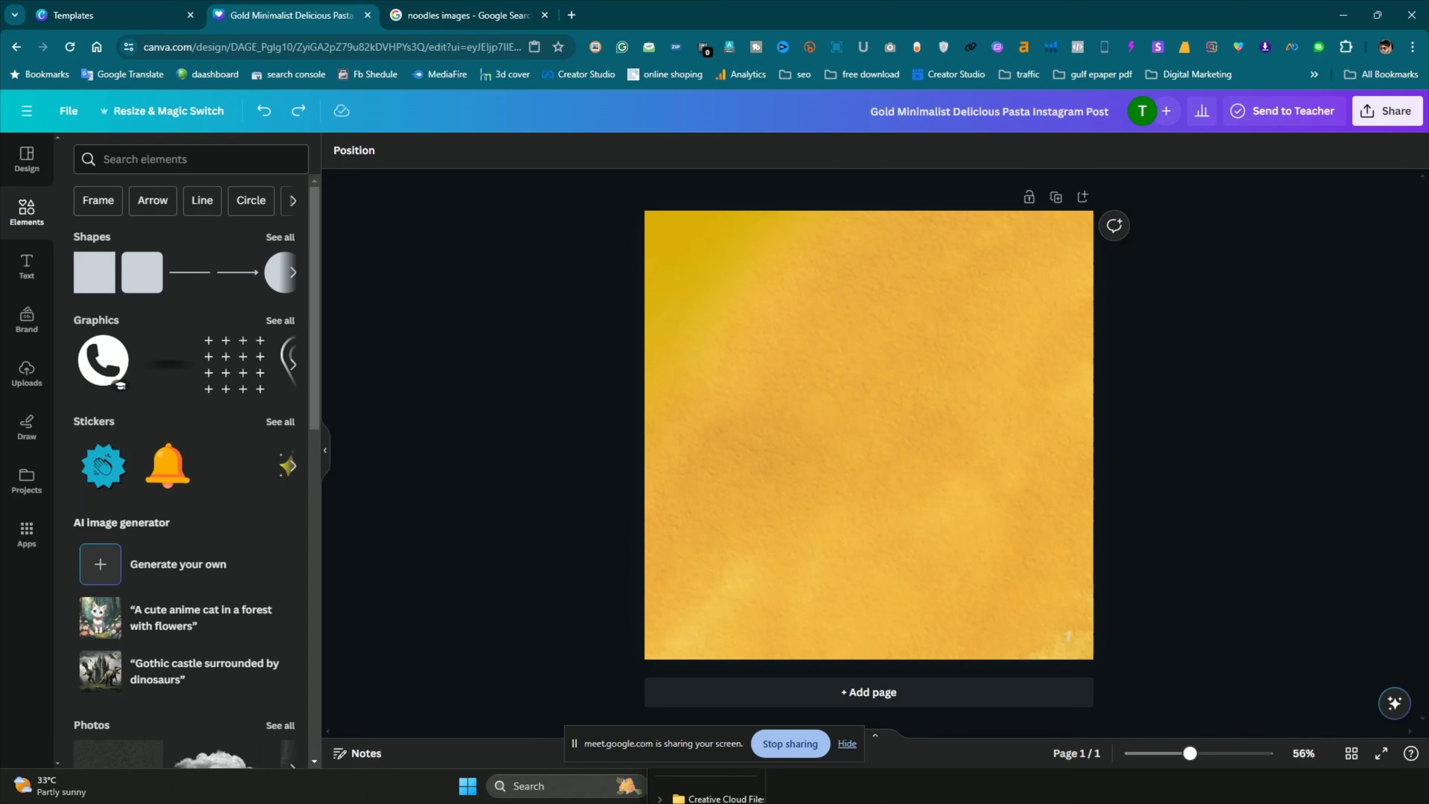
mouse_move(799, 786)
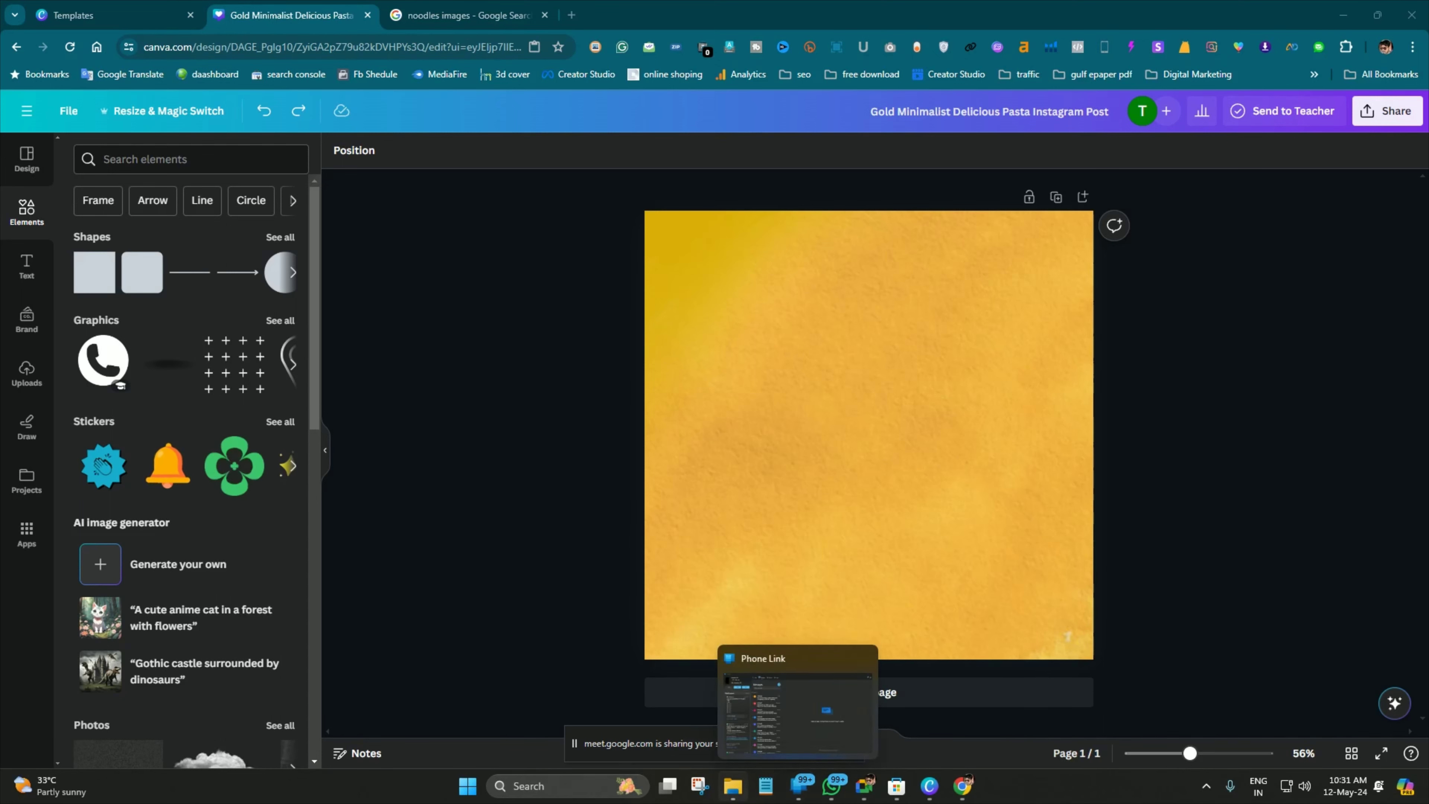
left_click(733, 787)
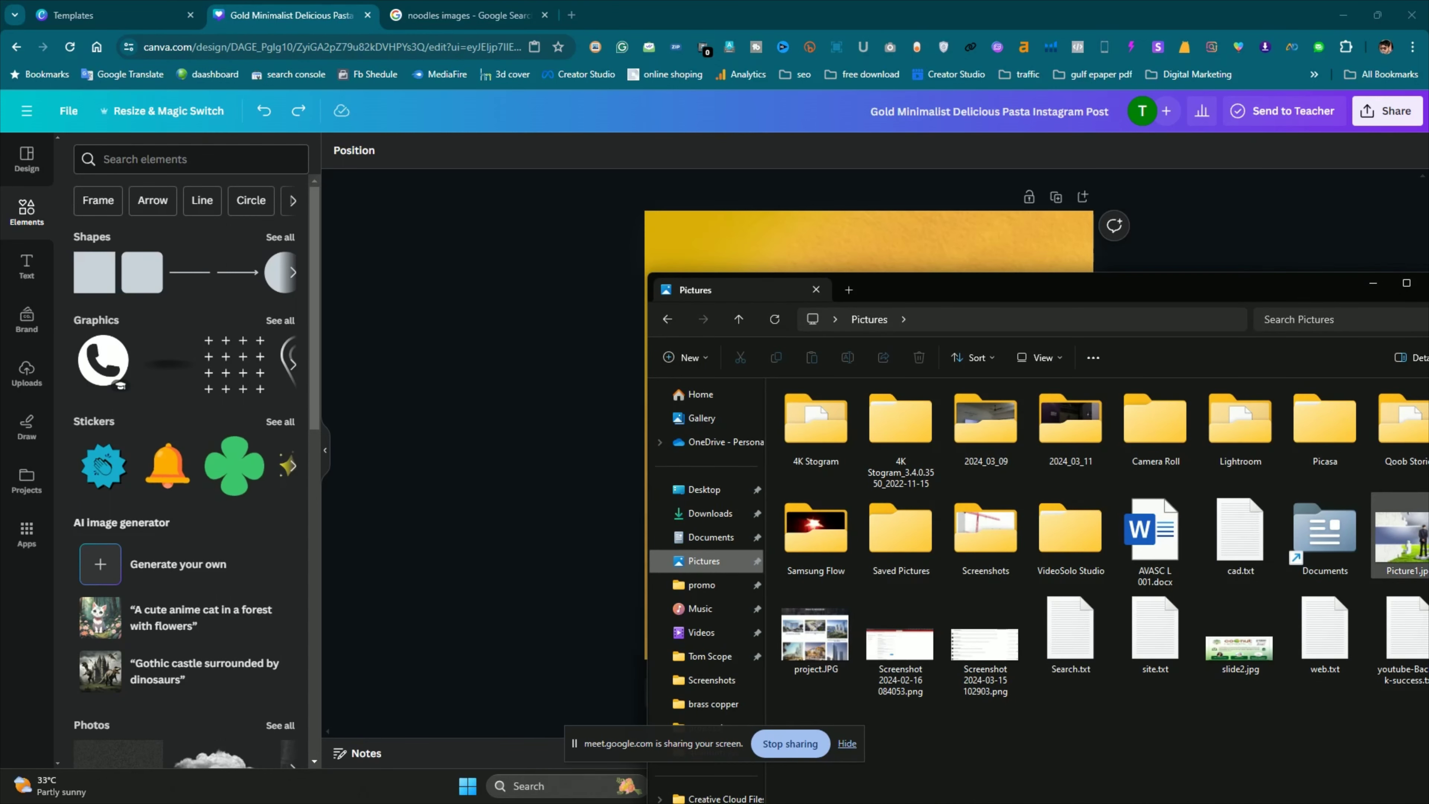
left_click(1401, 535)
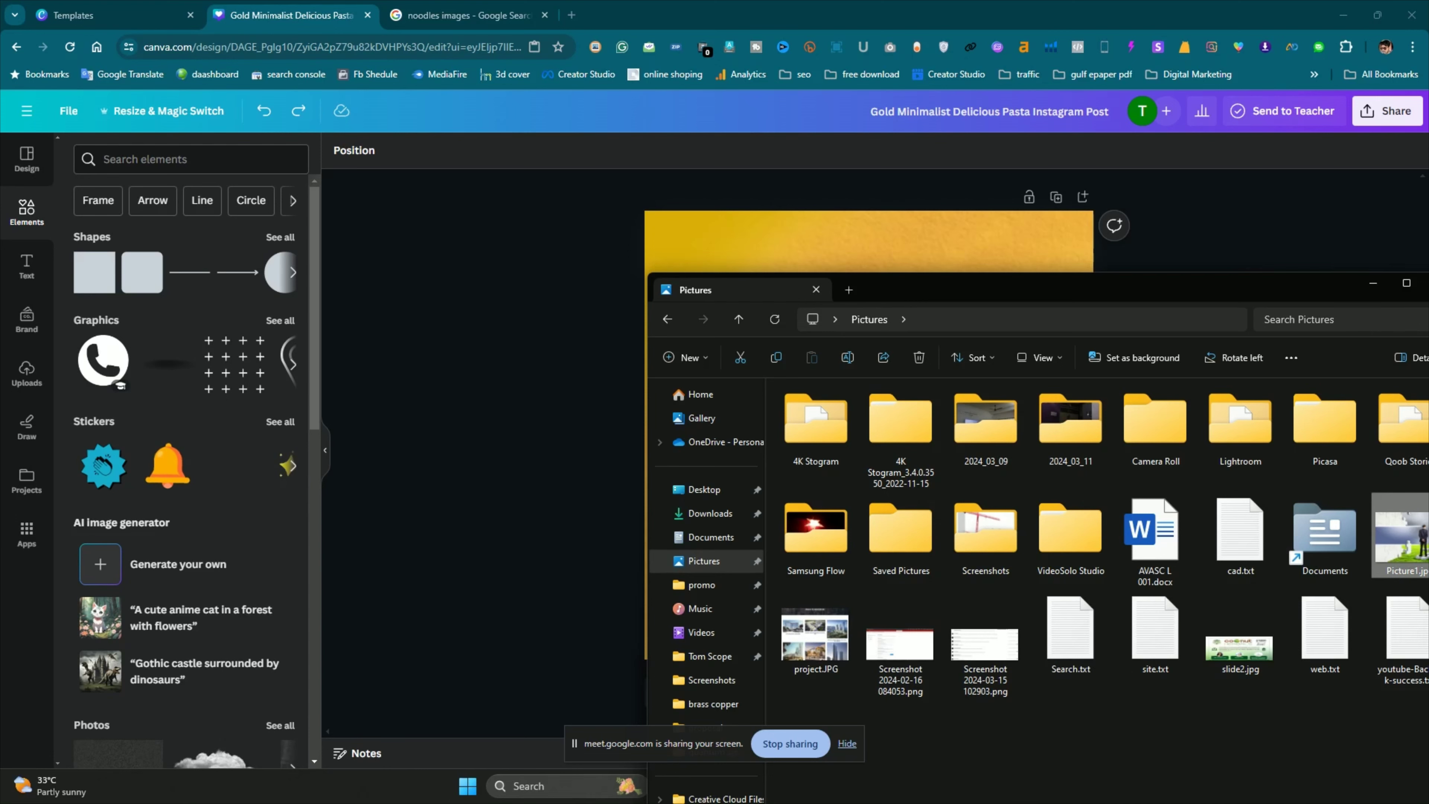
Upload Picture1.jpg from the Pictures folder onto the page and delete the placed copy from the design
left_click_drag(1013, 289, 249, 354)
left_click_drag(636, 597, 867, 507)
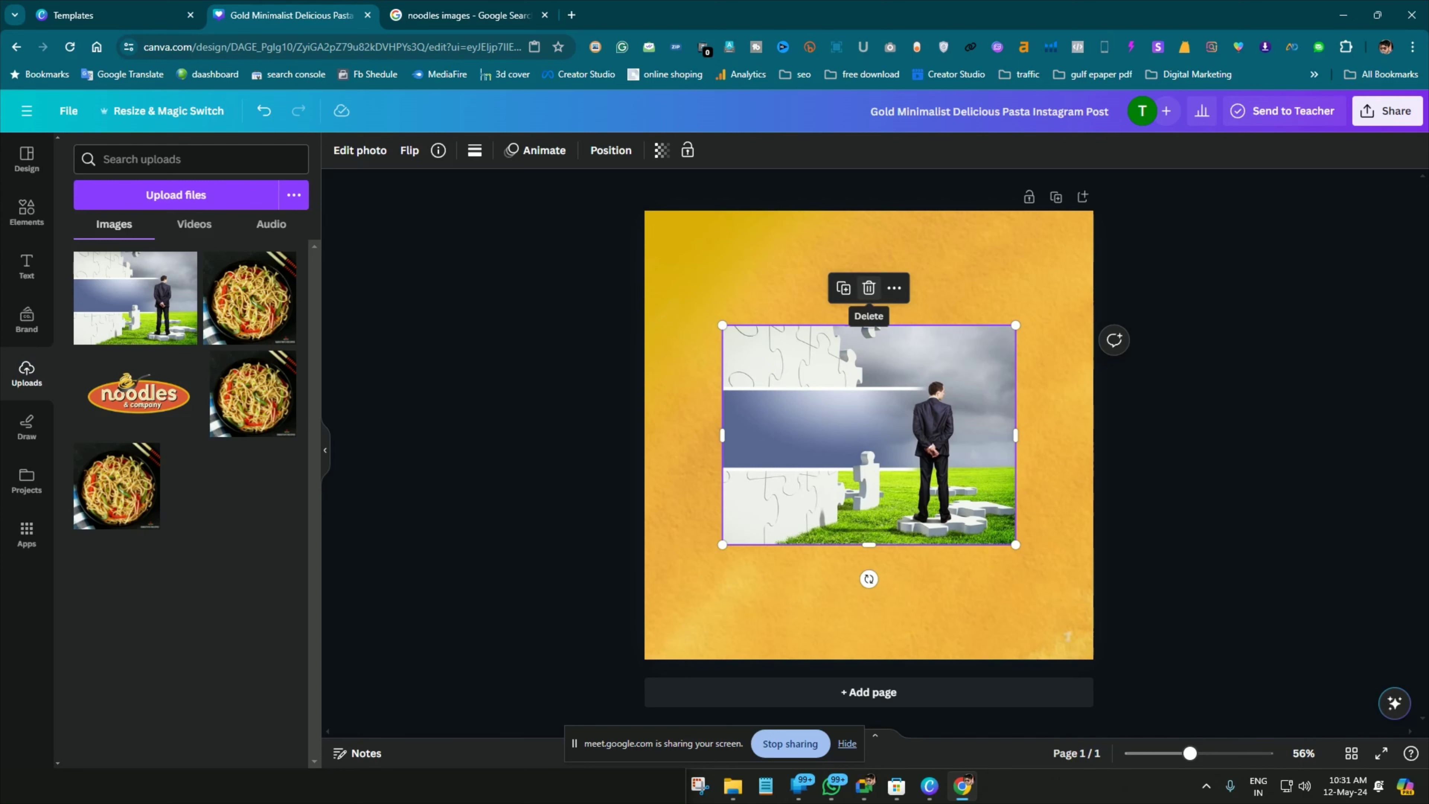
left_click(869, 288)
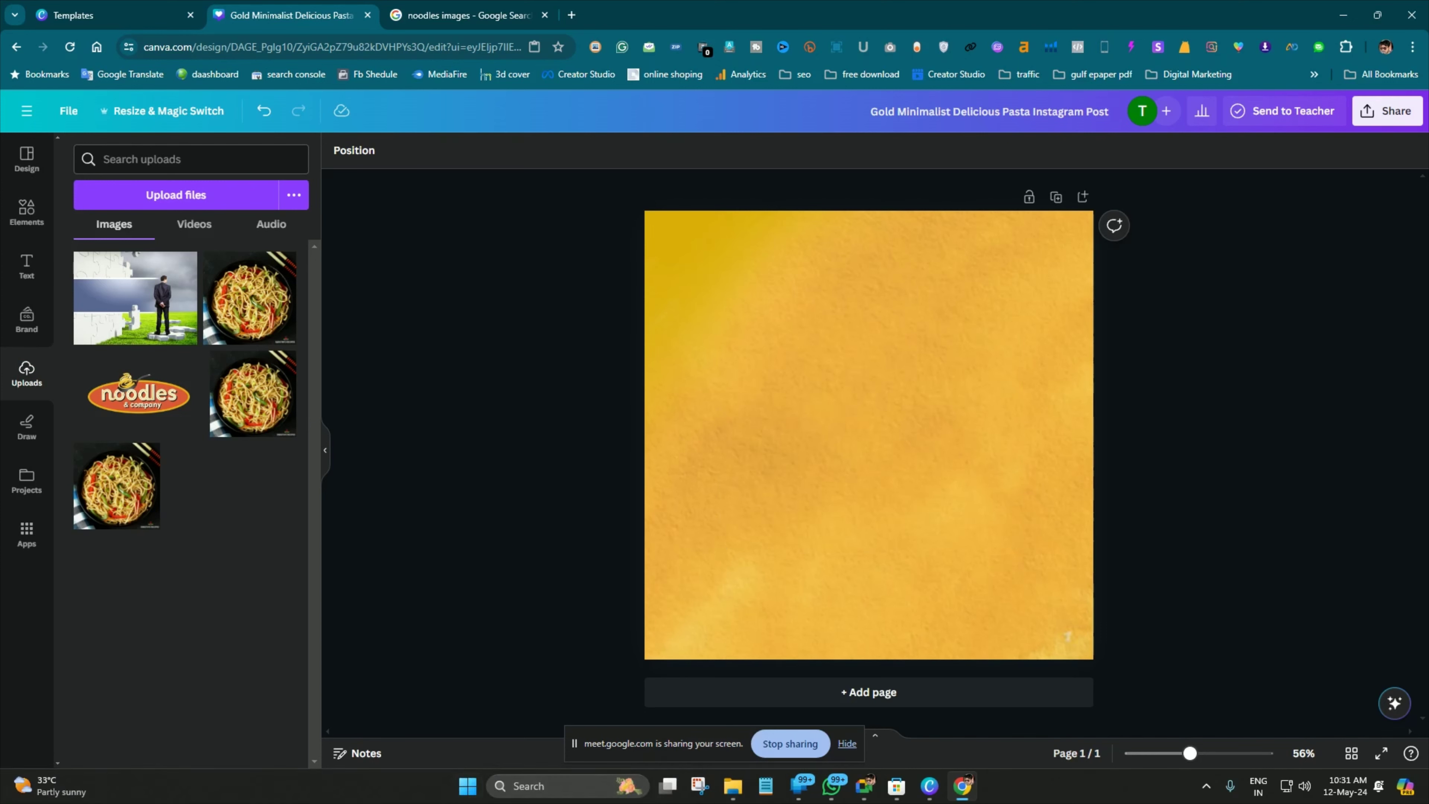
Copy the Hakka Noodles Recipe image from the Google results and switch back to the Canva design
mouse_move(733, 786)
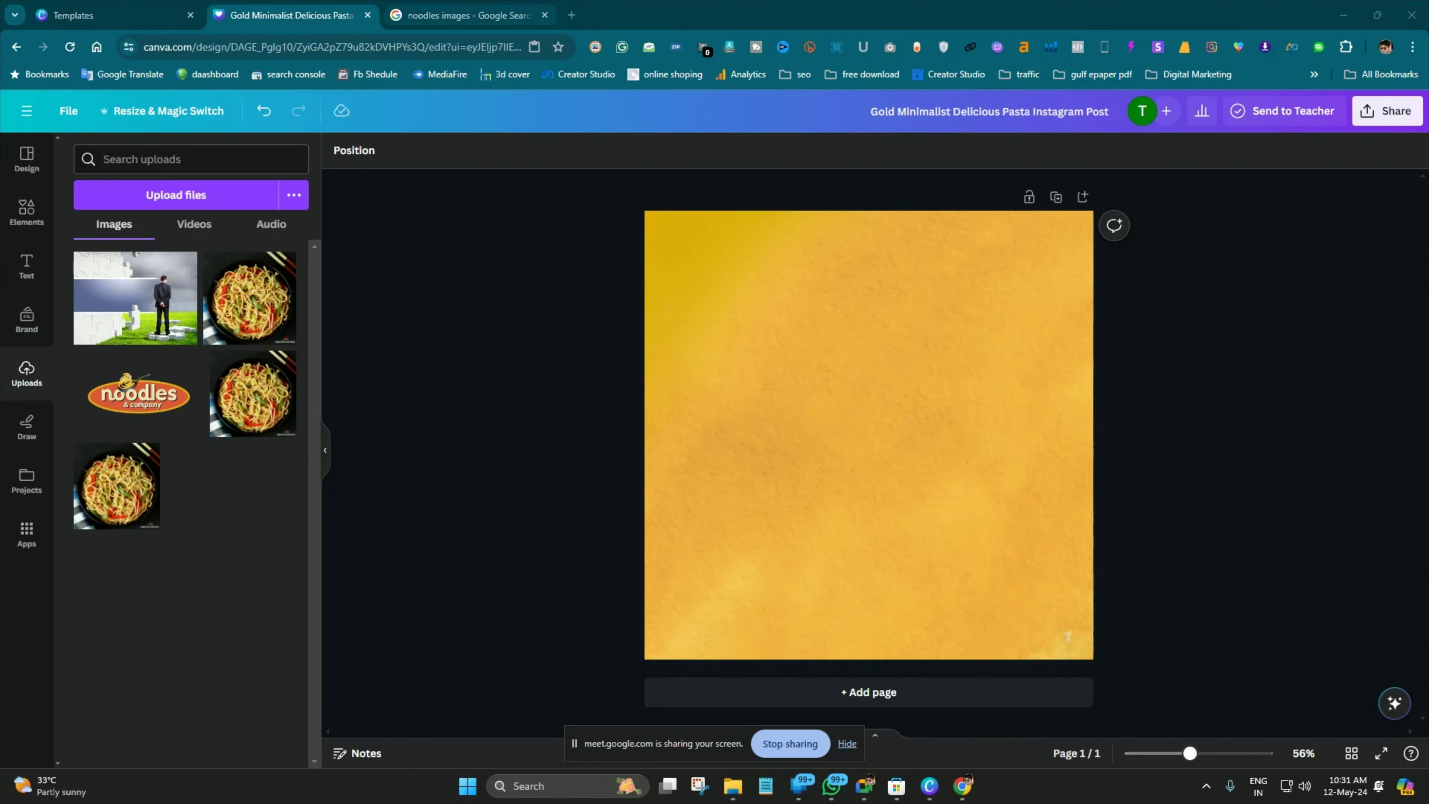
left_click(467, 15)
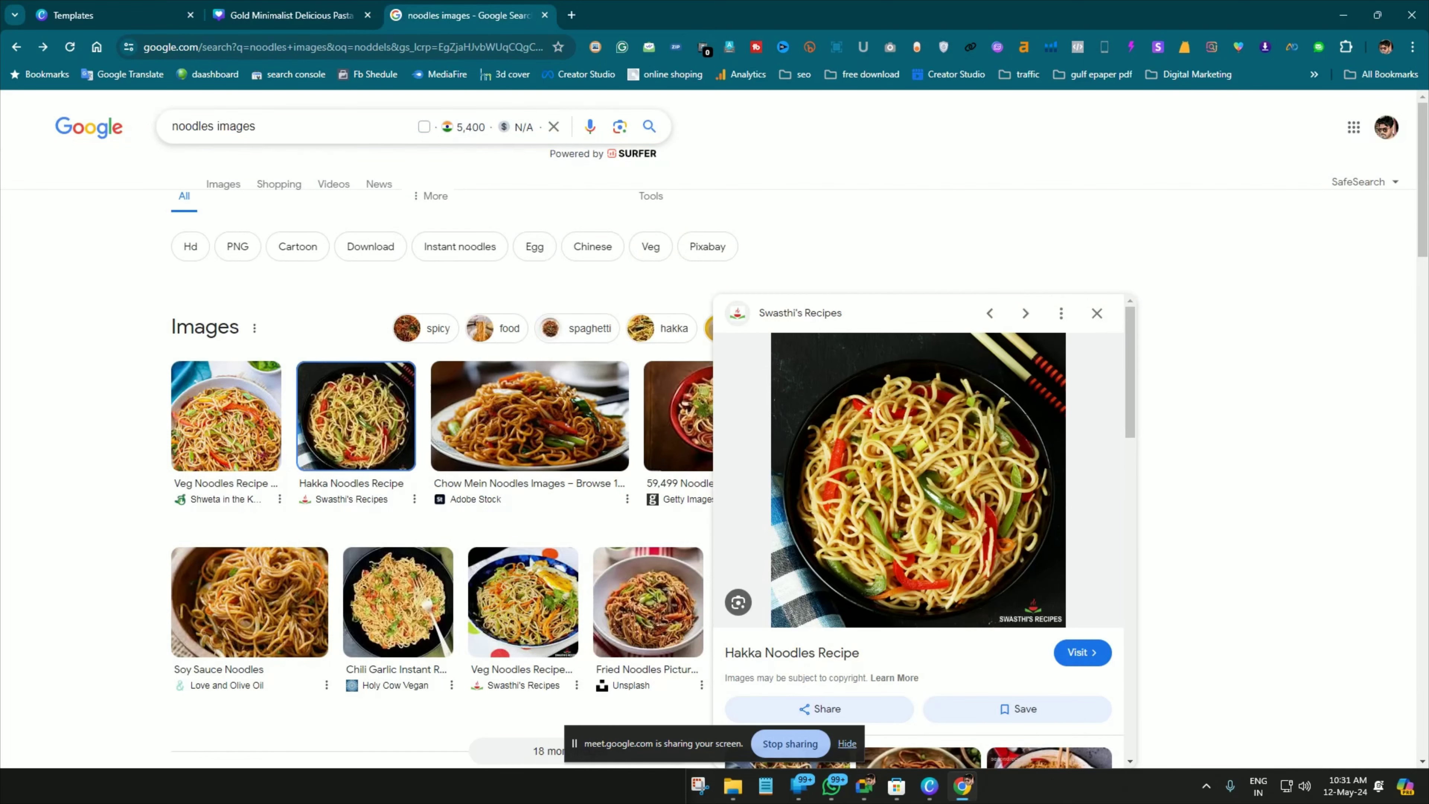
right_click(920, 431)
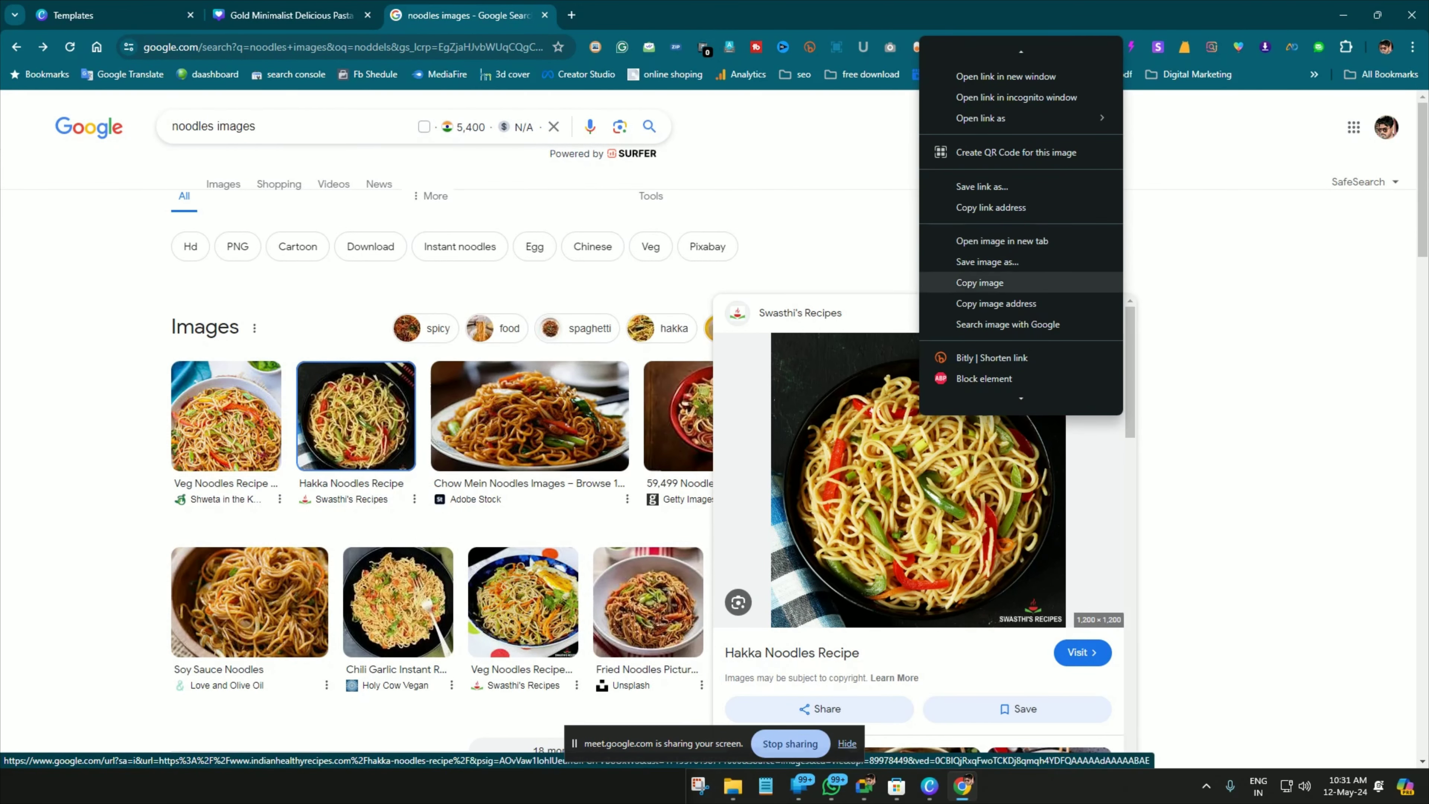
left_click(980, 283)
left_click(290, 15)
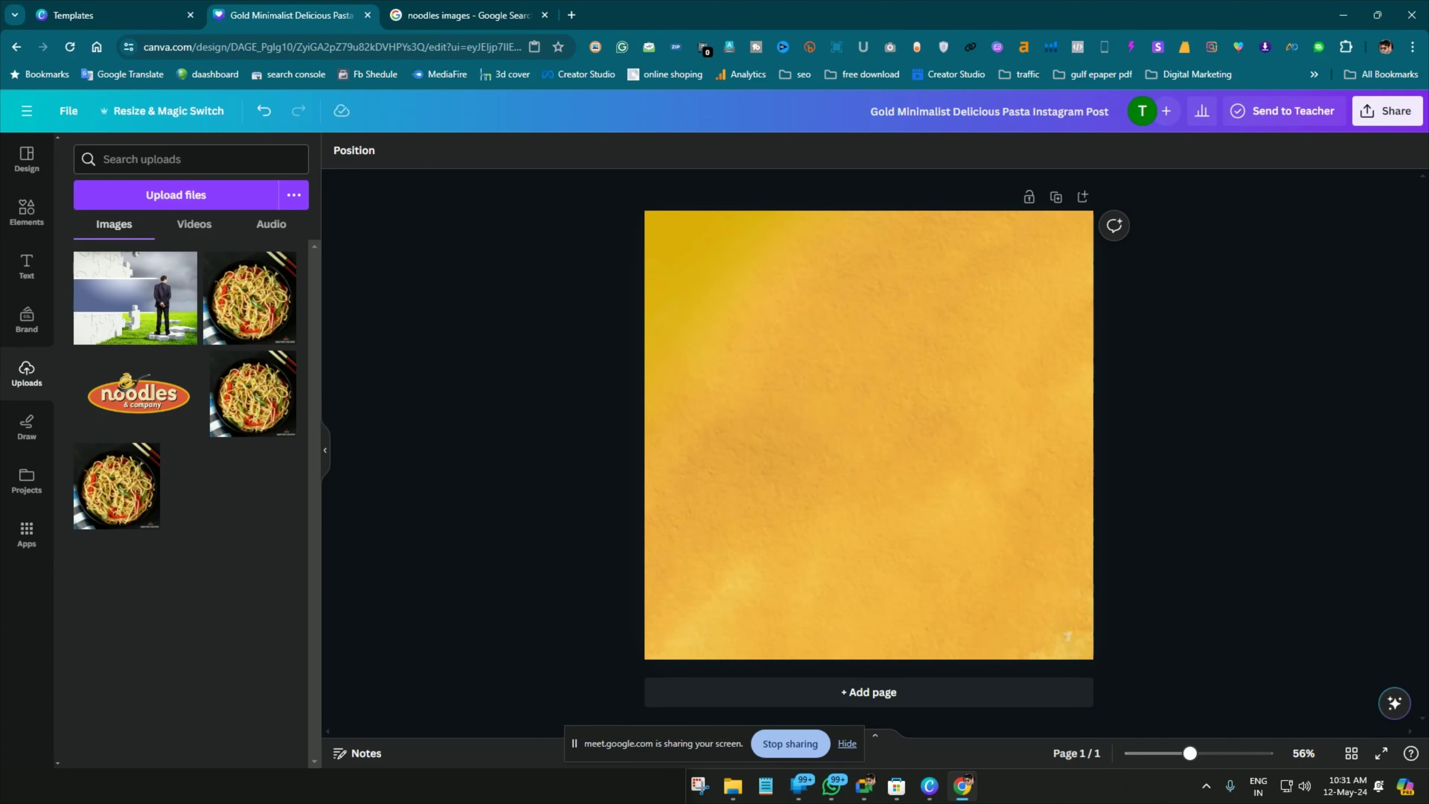
left_click(868, 434)
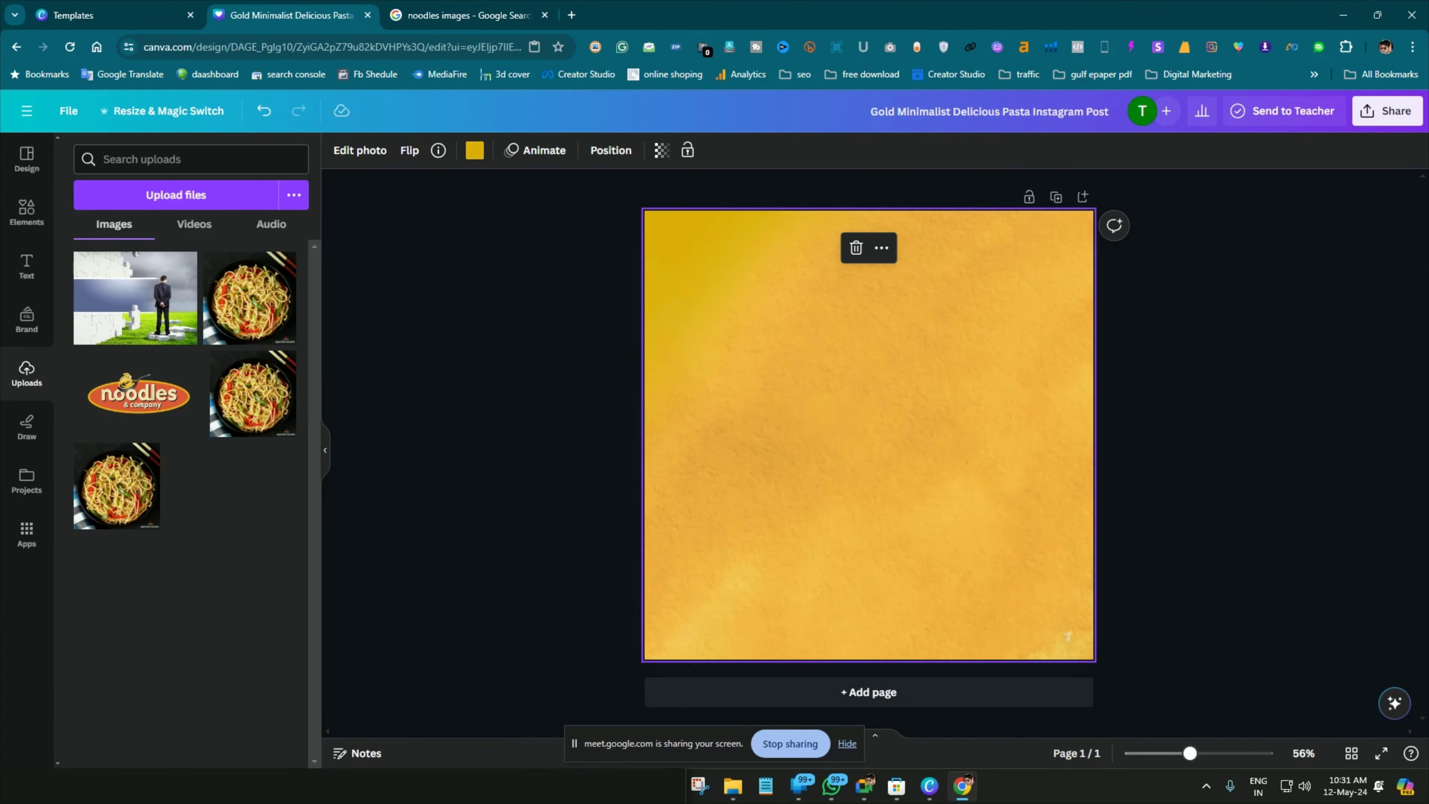
right_click(857, 376)
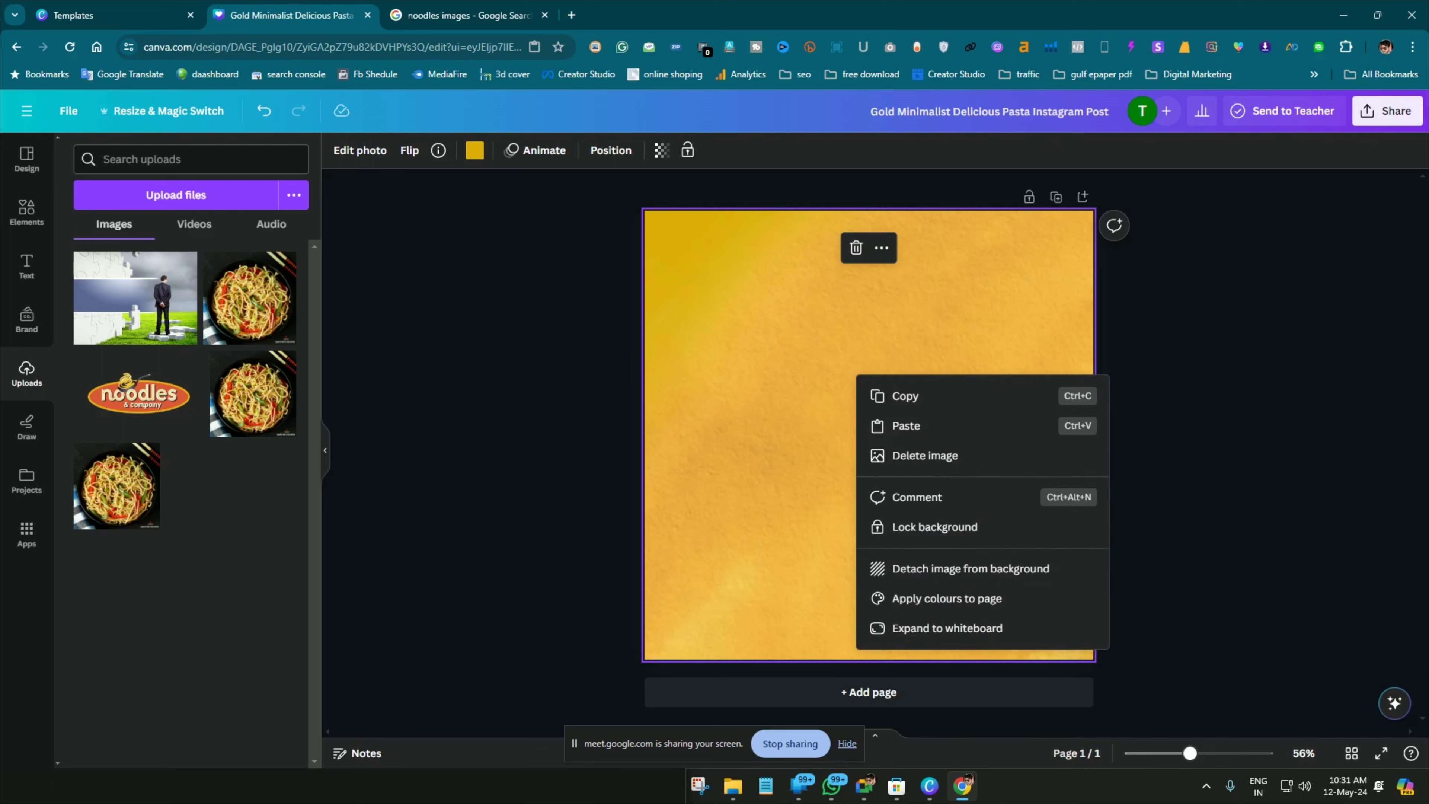
key("Escape")
key("Escape")
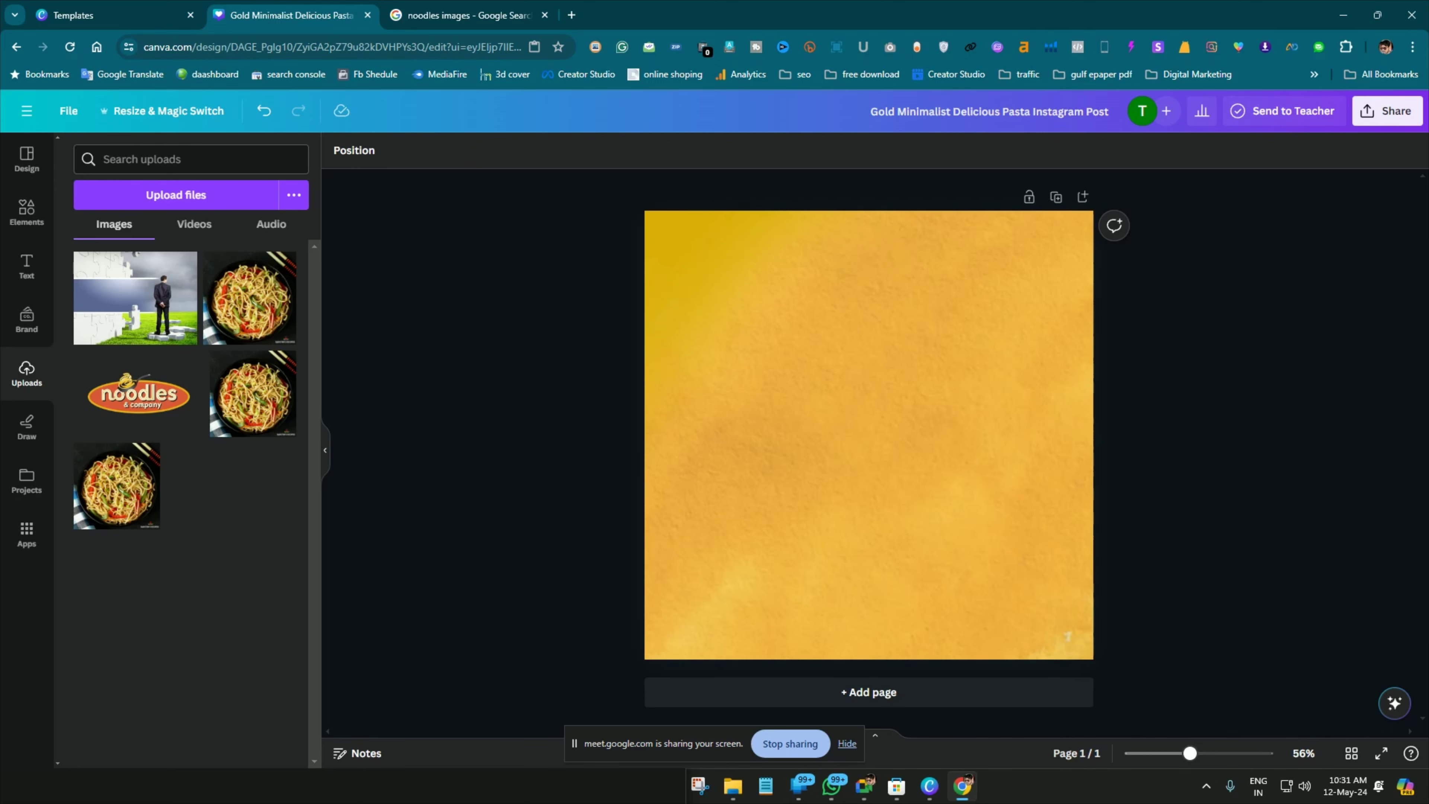
right_click(1138, 336)
right_click(958, 363)
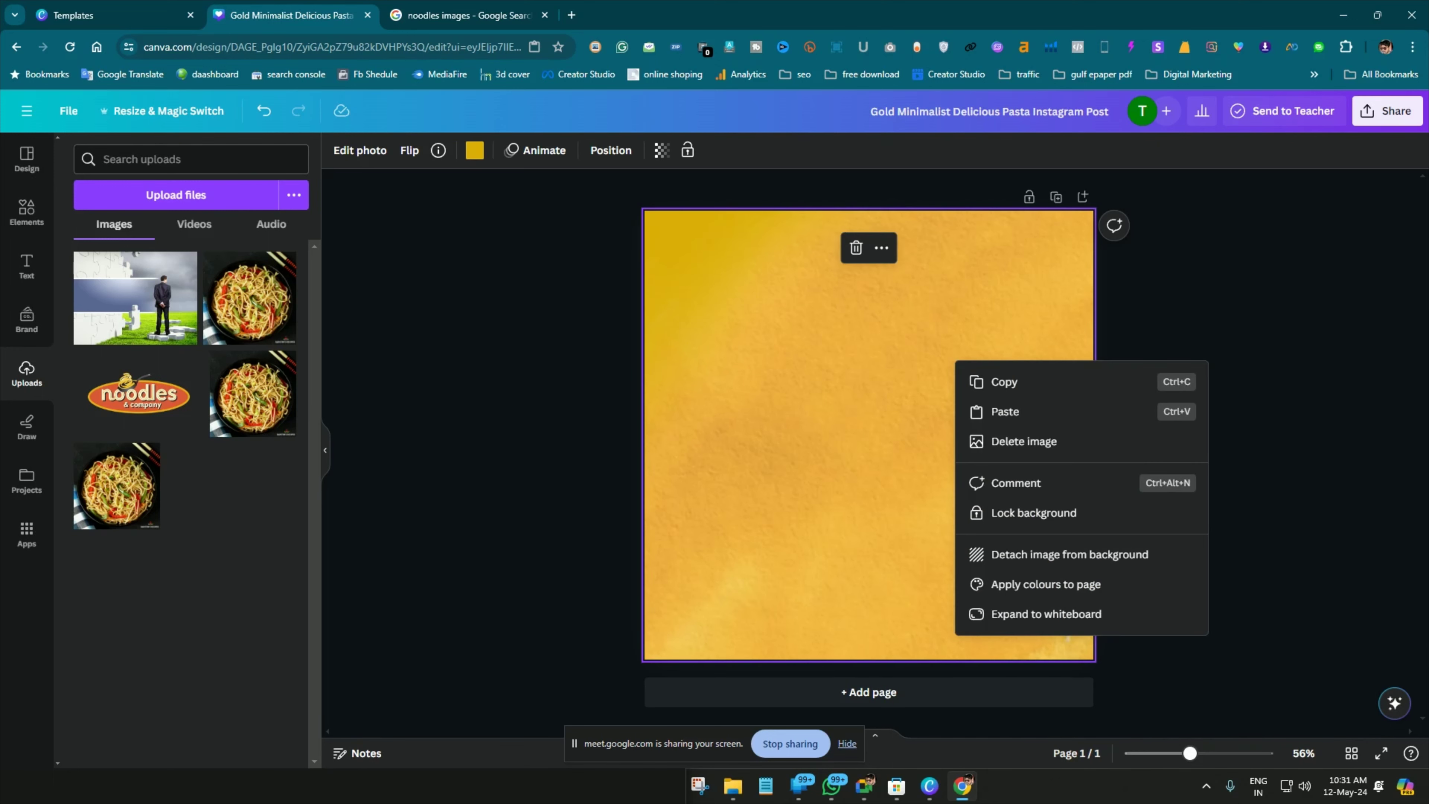
key("Escape")
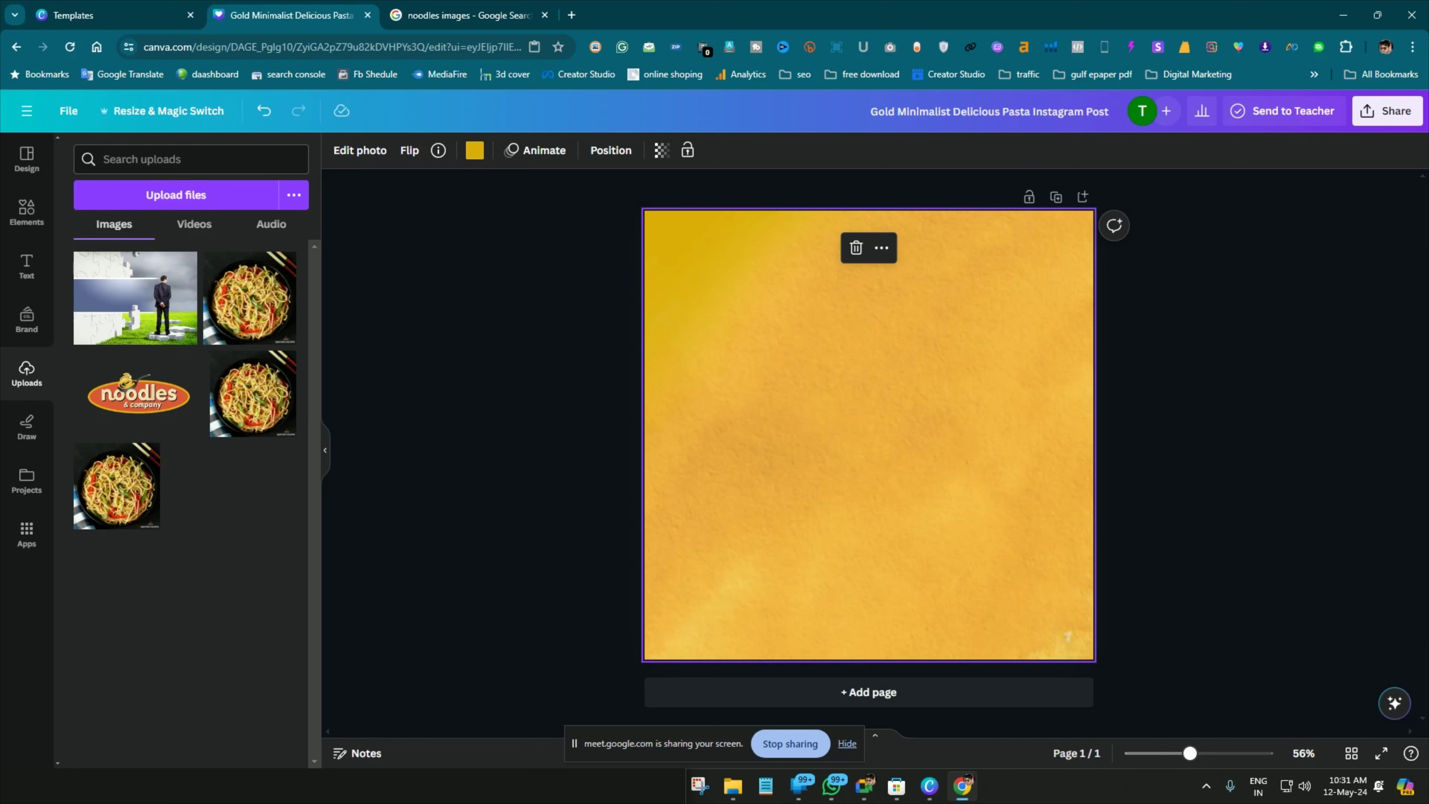
Paste the copied noodles image onto the page and remove its background with BG Remover
right_click(797, 383)
left_click(845, 434)
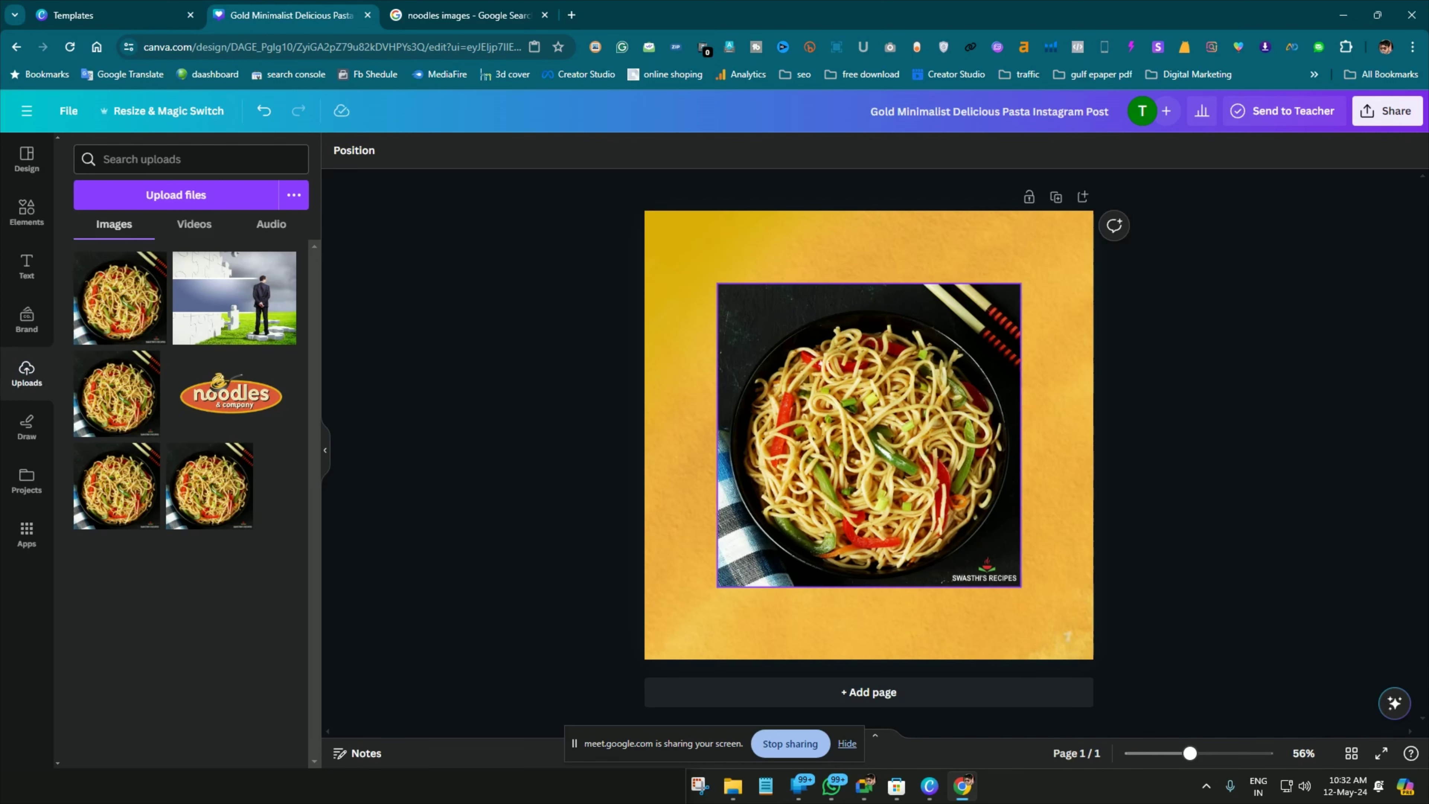
left_click(869, 435)
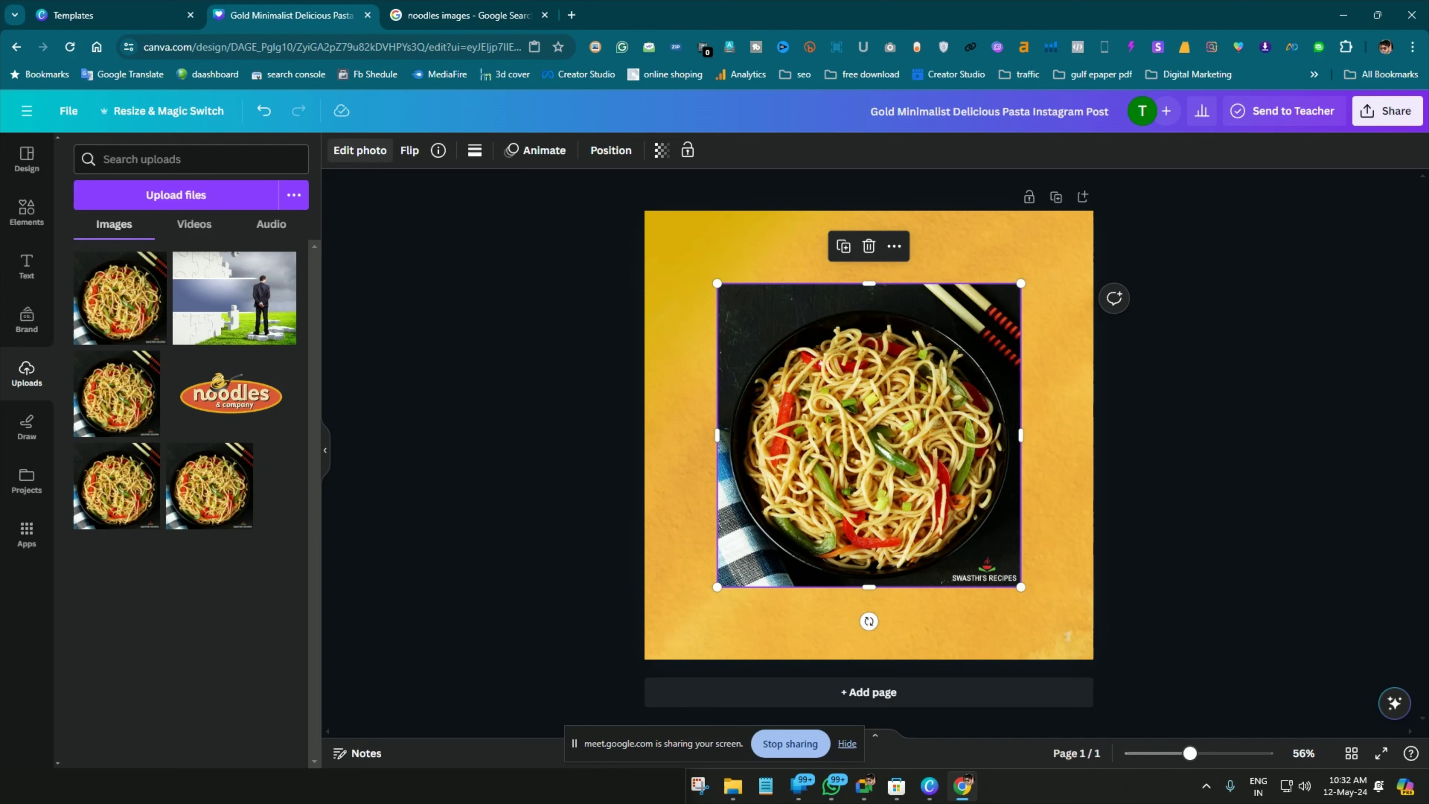
left_click(360, 150)
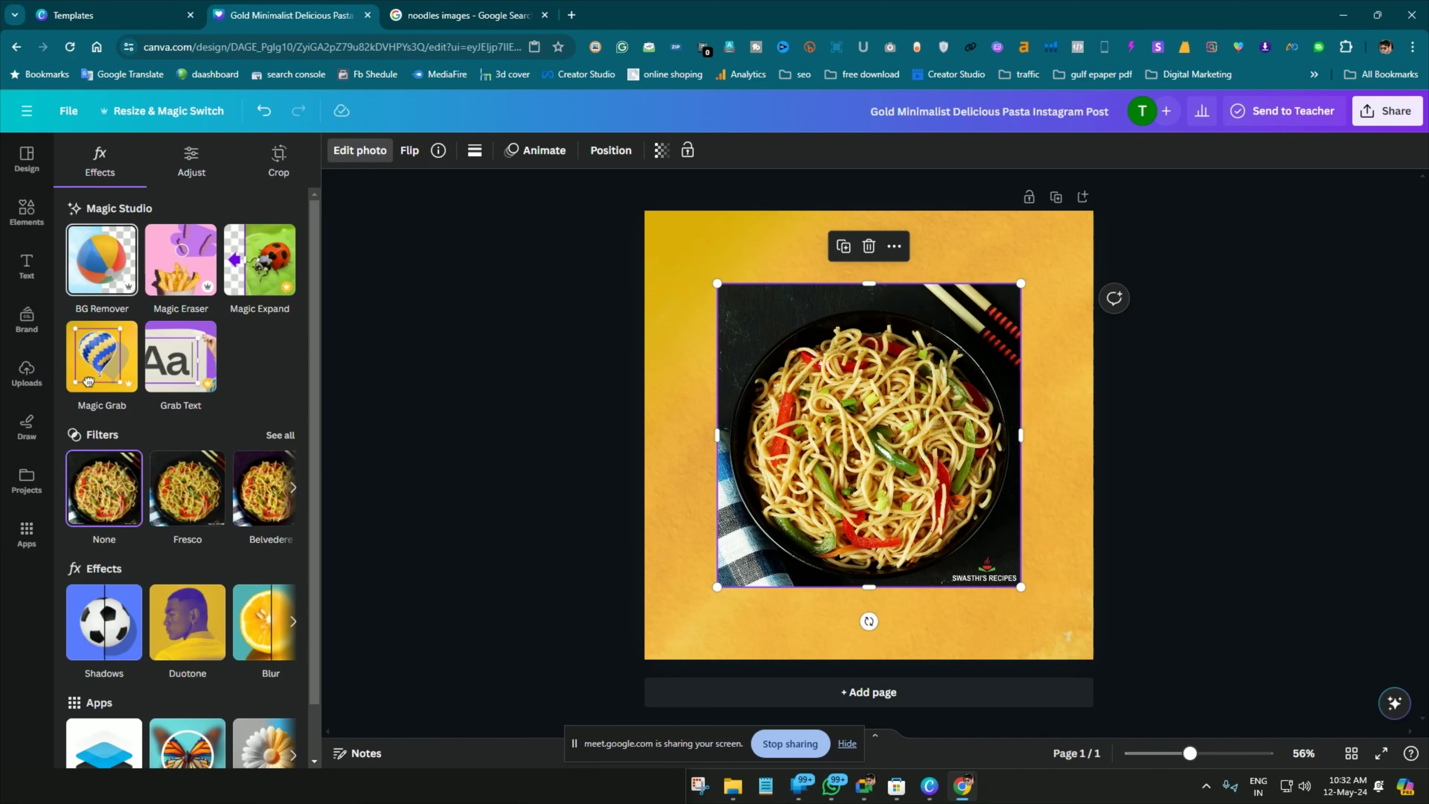
left_click(102, 259)
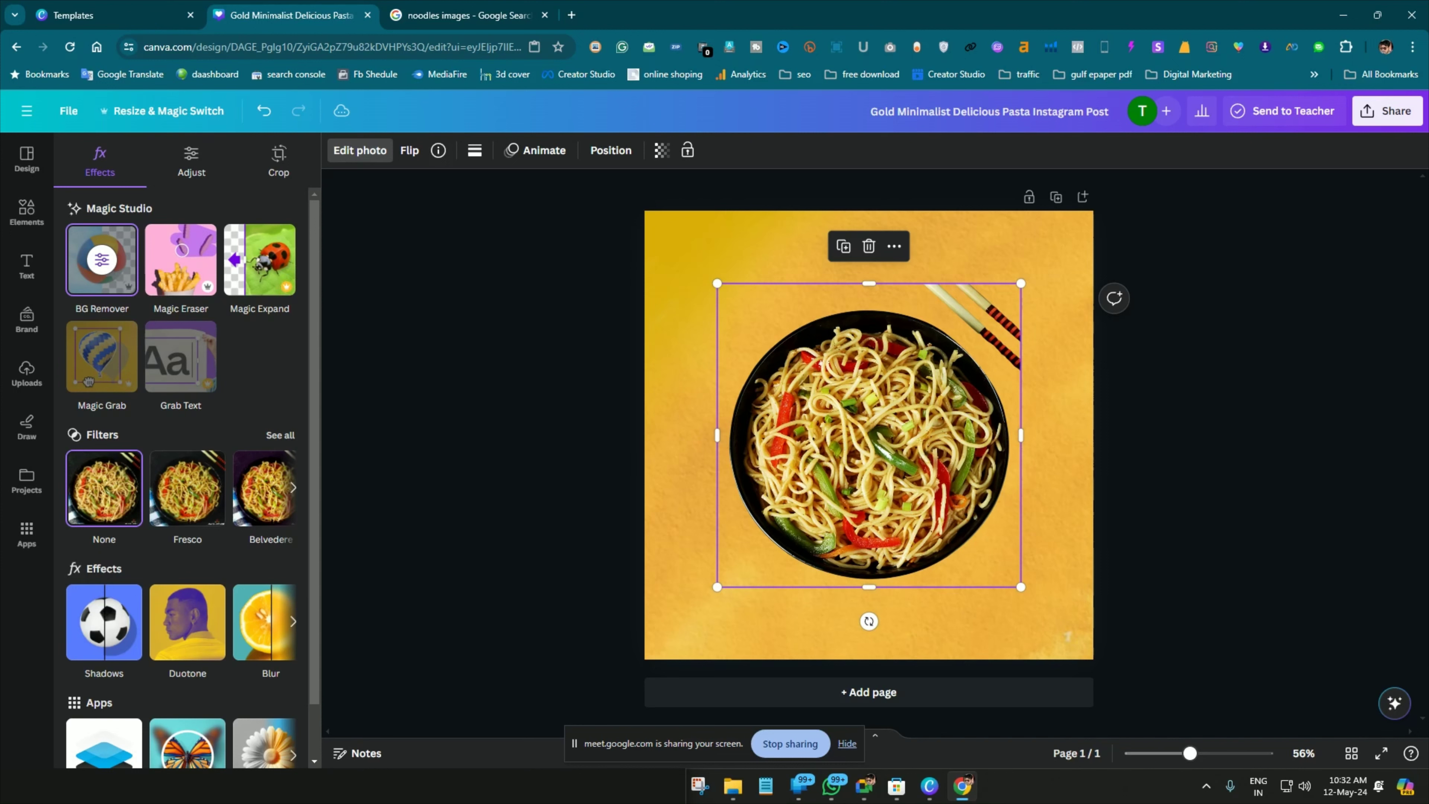
left_click(26, 373)
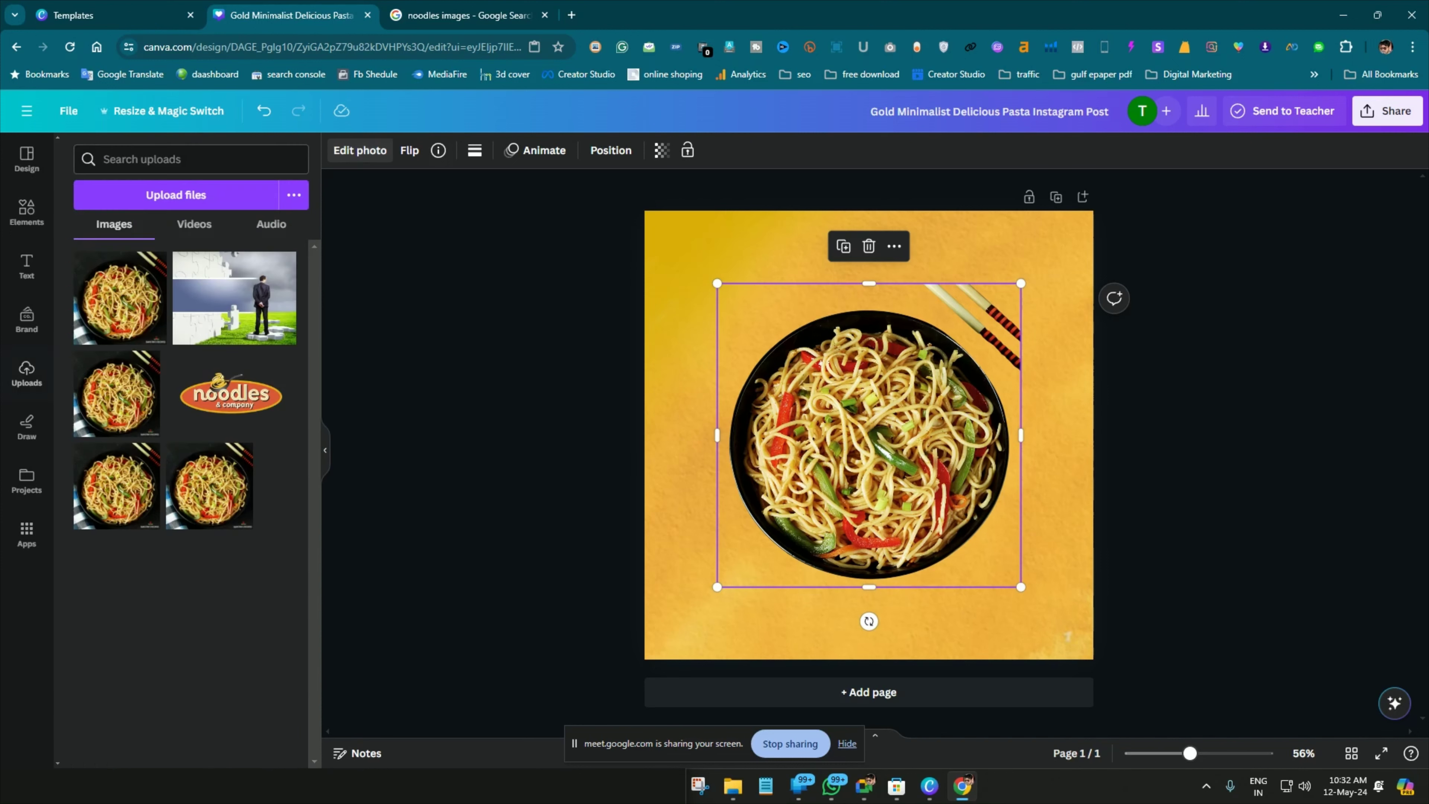
key("Escape")
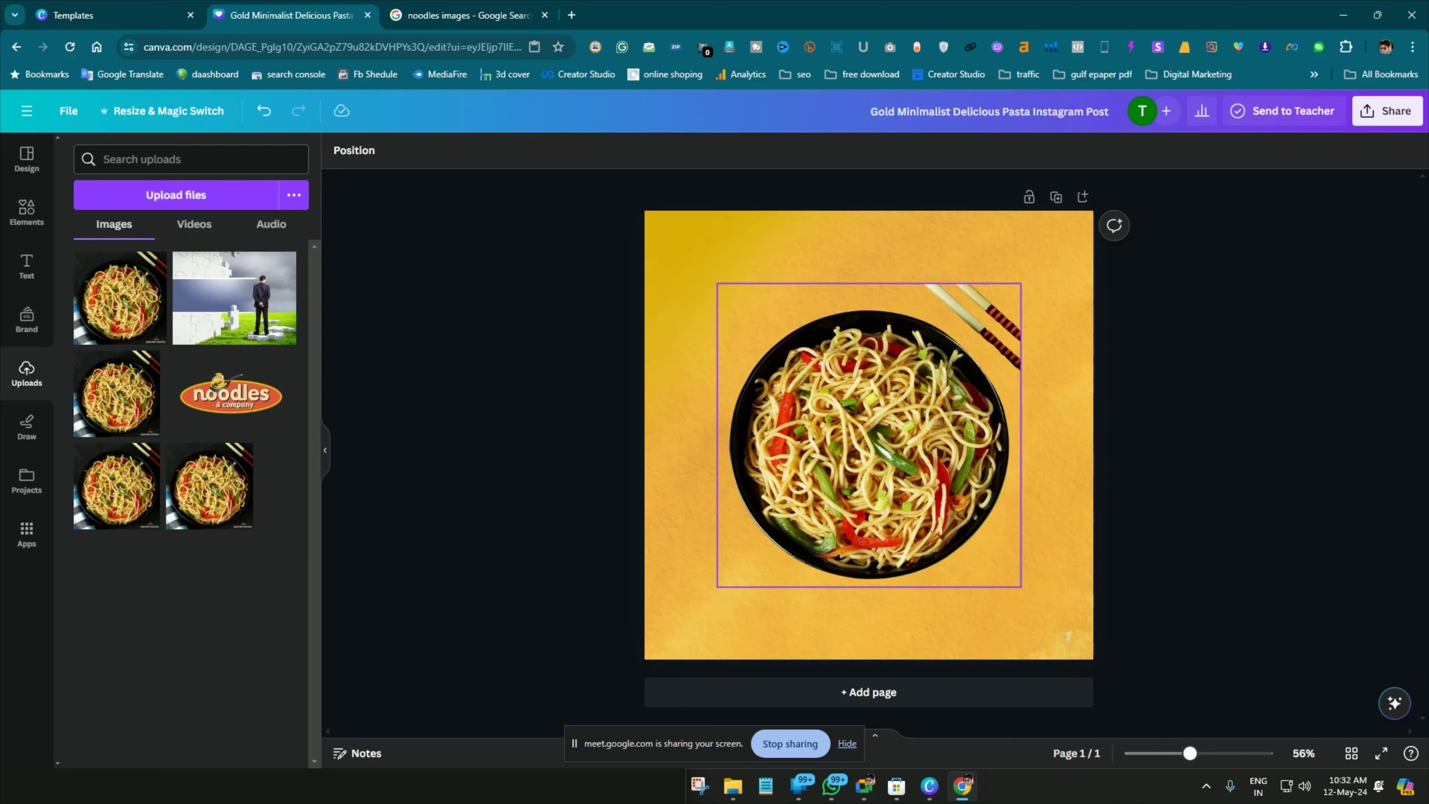
Erase the chopsticks from the noodles photo using Magic Eraser with a brush size of 24
left_click(868, 435)
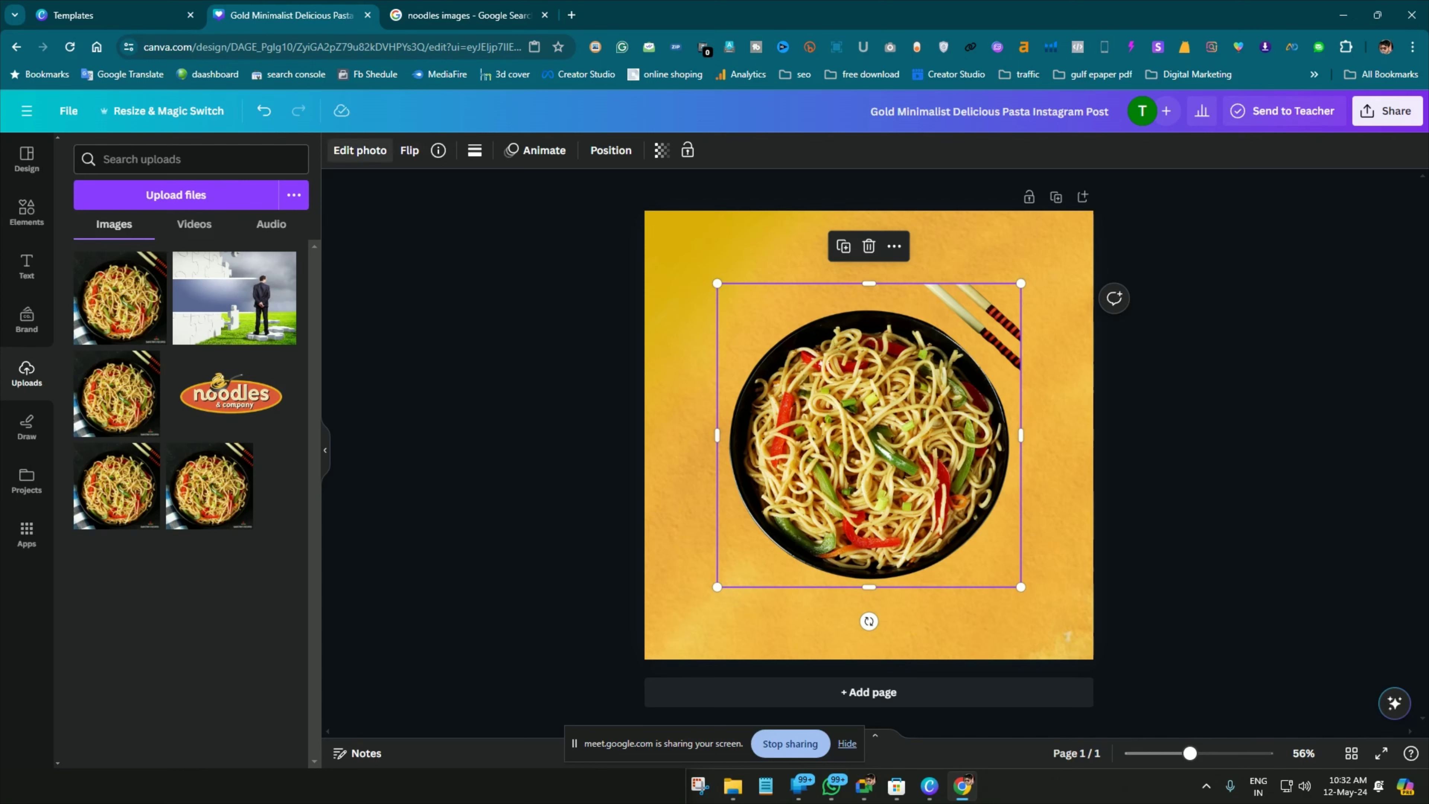
left_click(361, 150)
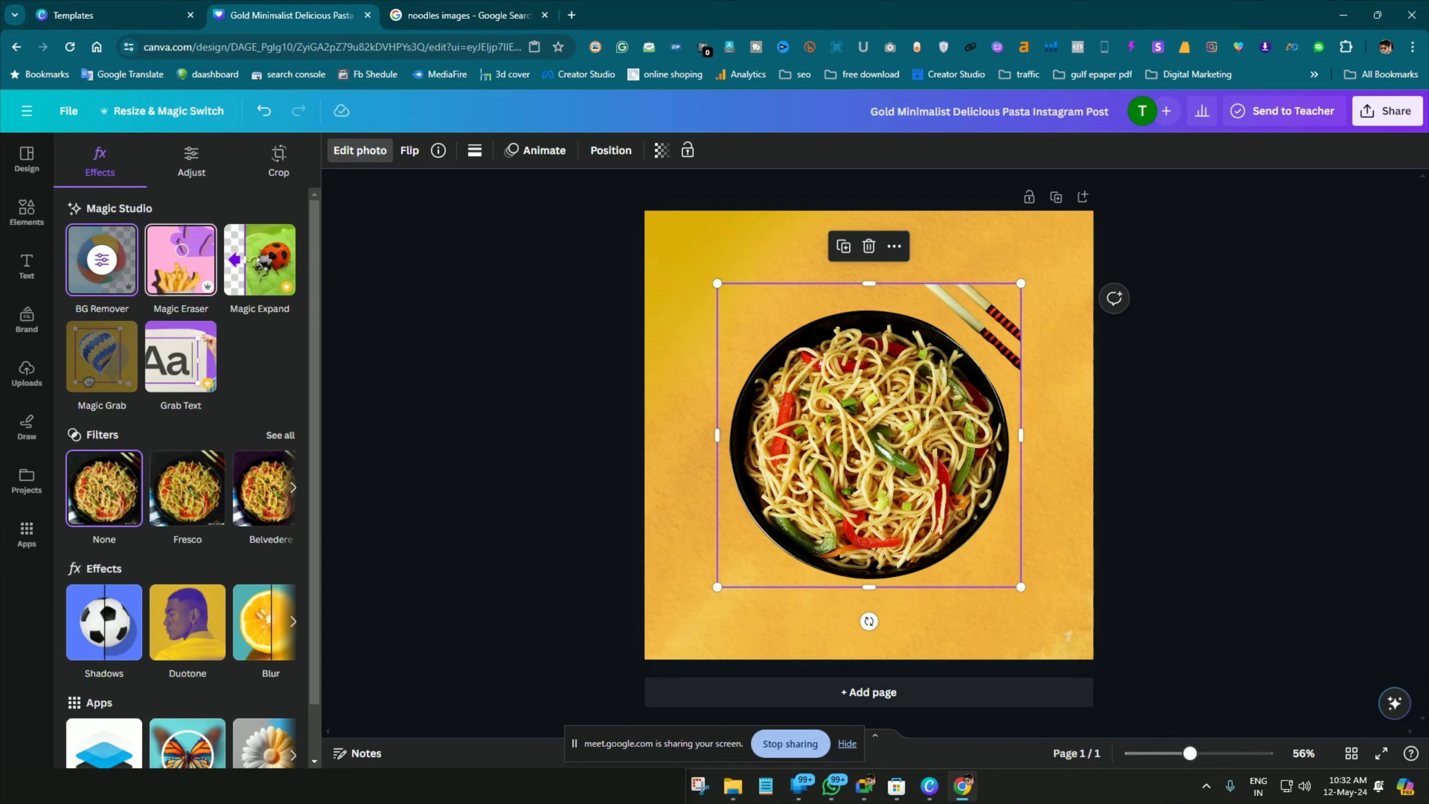
left_click(181, 259)
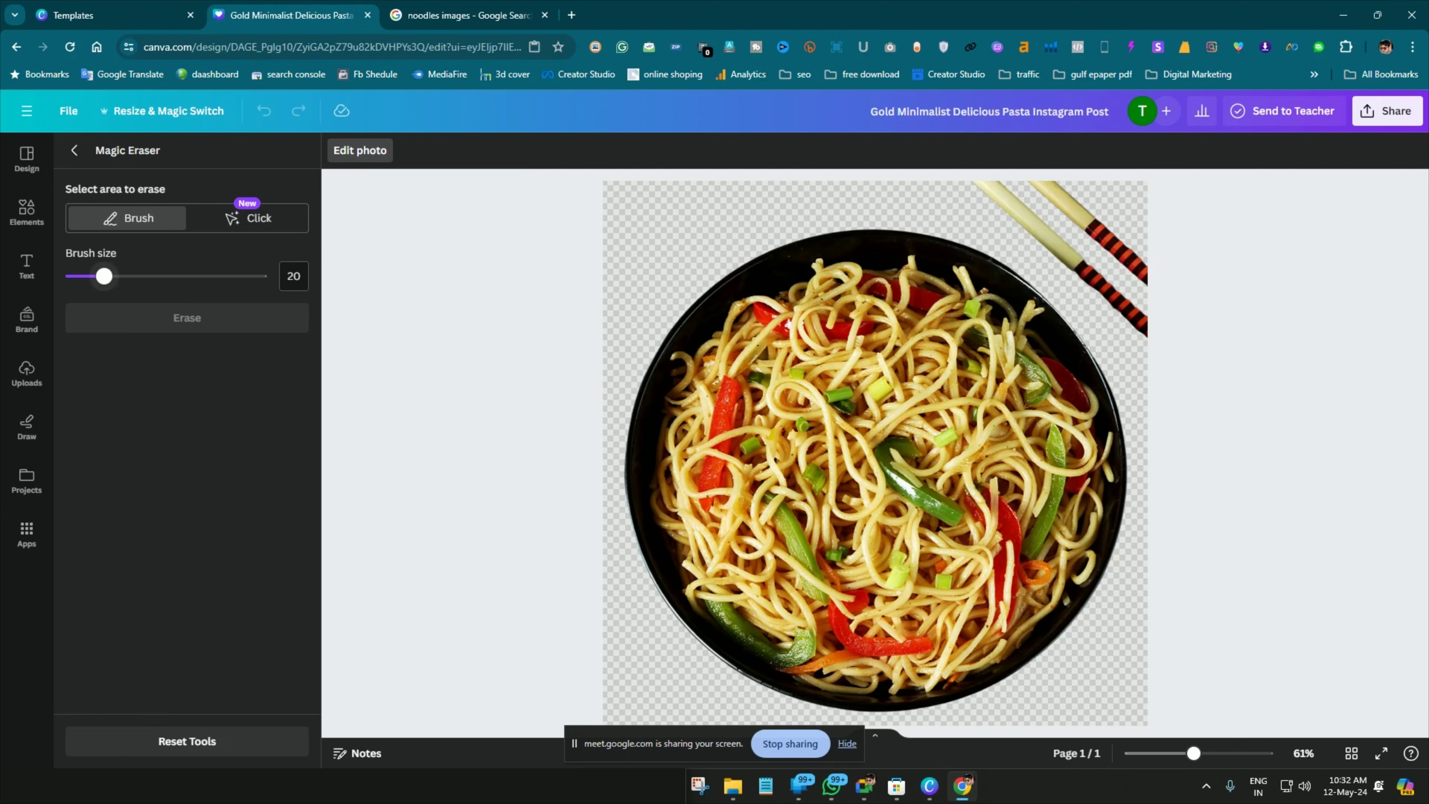
mouse_move(104, 276)
left_mouse_down()
mouse_move(267, 276)
mouse_move(66, 275)
mouse_move(267, 276)
mouse_move(112, 275)
left_mouse_up()
mouse_move(1037, 193)
left_mouse_down()
mouse_move(1084, 201)
mouse_move(1165, 277)
mouse_move(1034, 193)
mouse_move(989, 186)
mouse_move(1159, 330)
mouse_move(1053, 228)
mouse_move(1167, 313)
mouse_move(1059, 208)
left_mouse_up()
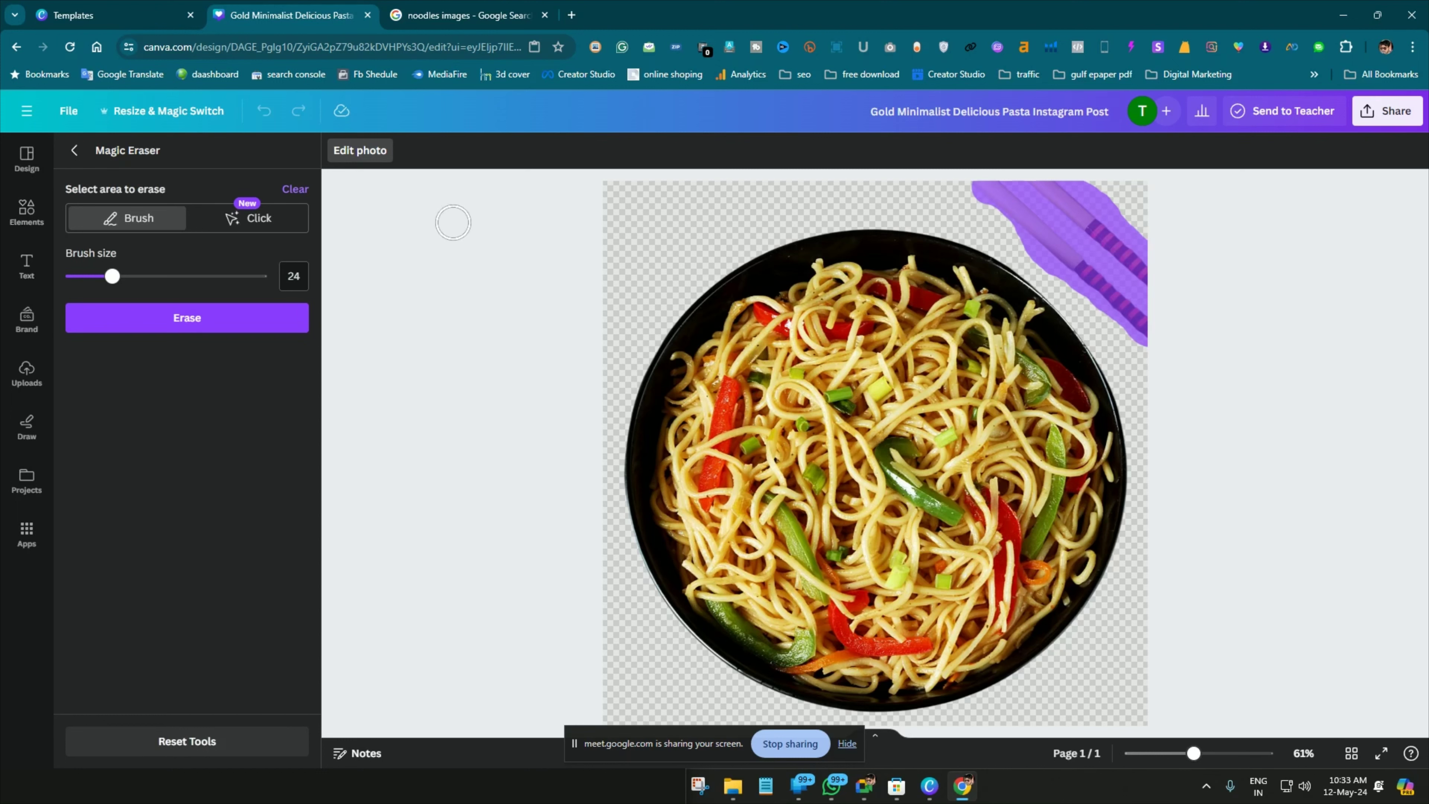
left_click(186, 317)
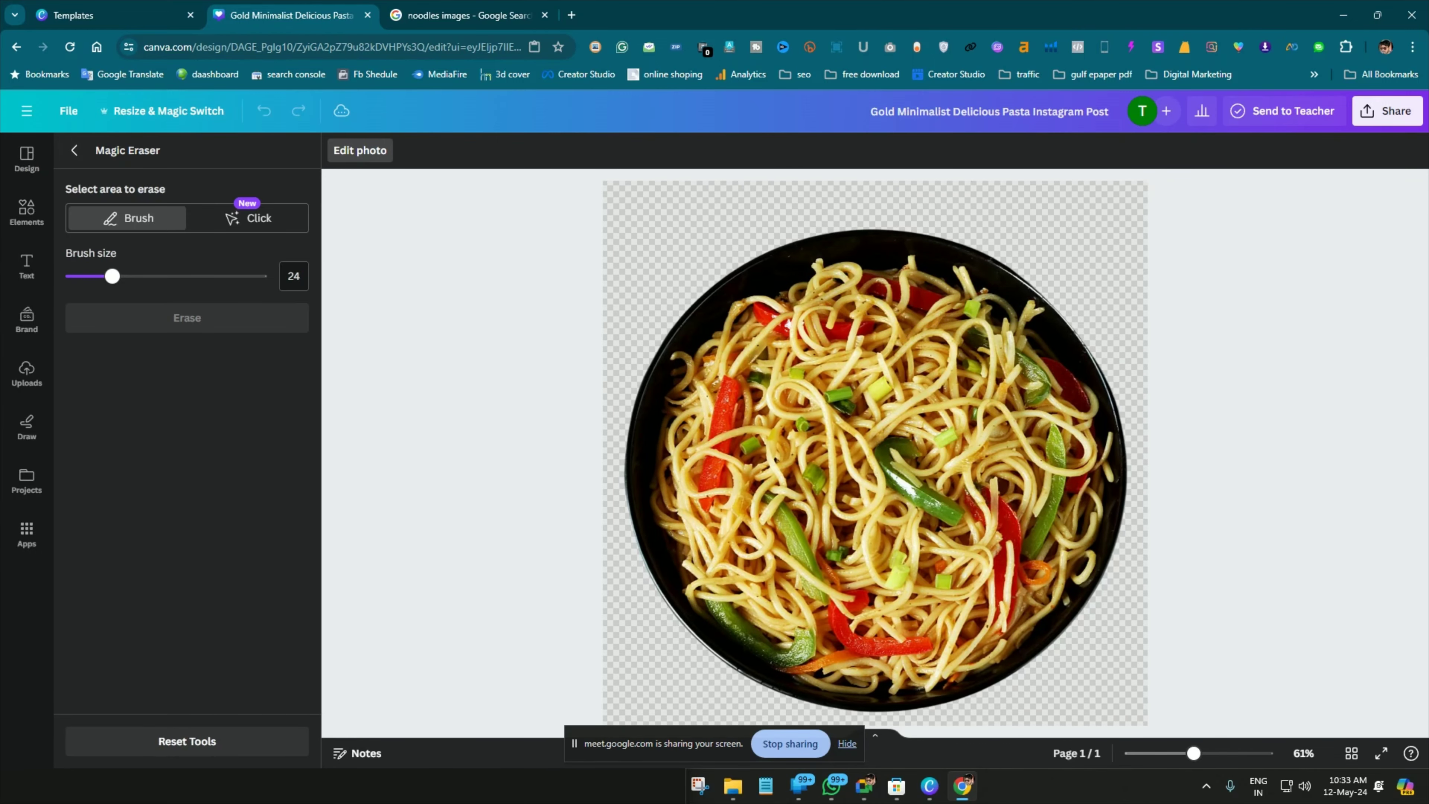
left_click(74, 150)
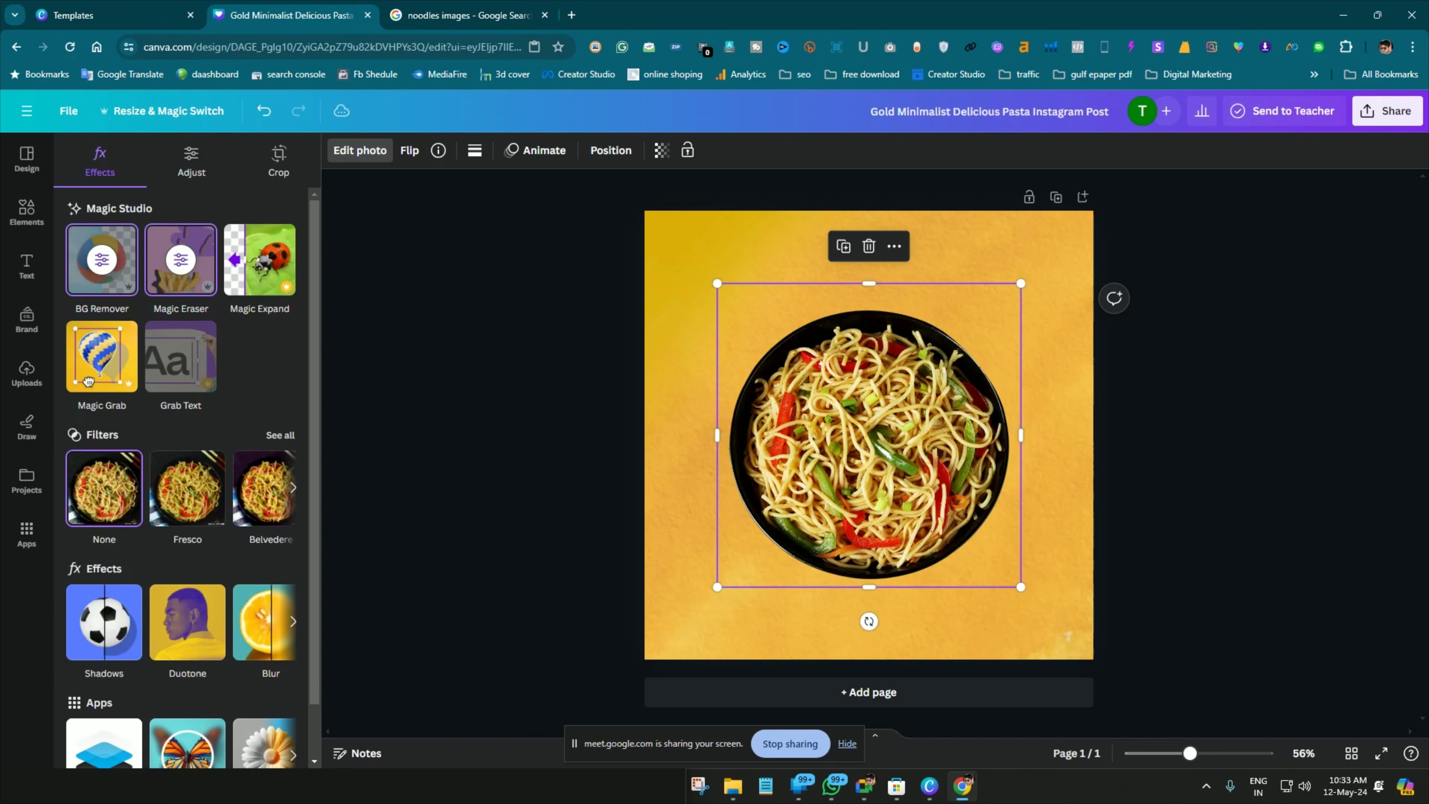
Move the noodle bowl down to the lower part of the page, keeping it horizontally centred
left_click(26, 374)
left_click(686, 371)
left_click_drag(821, 364, 821, 432)
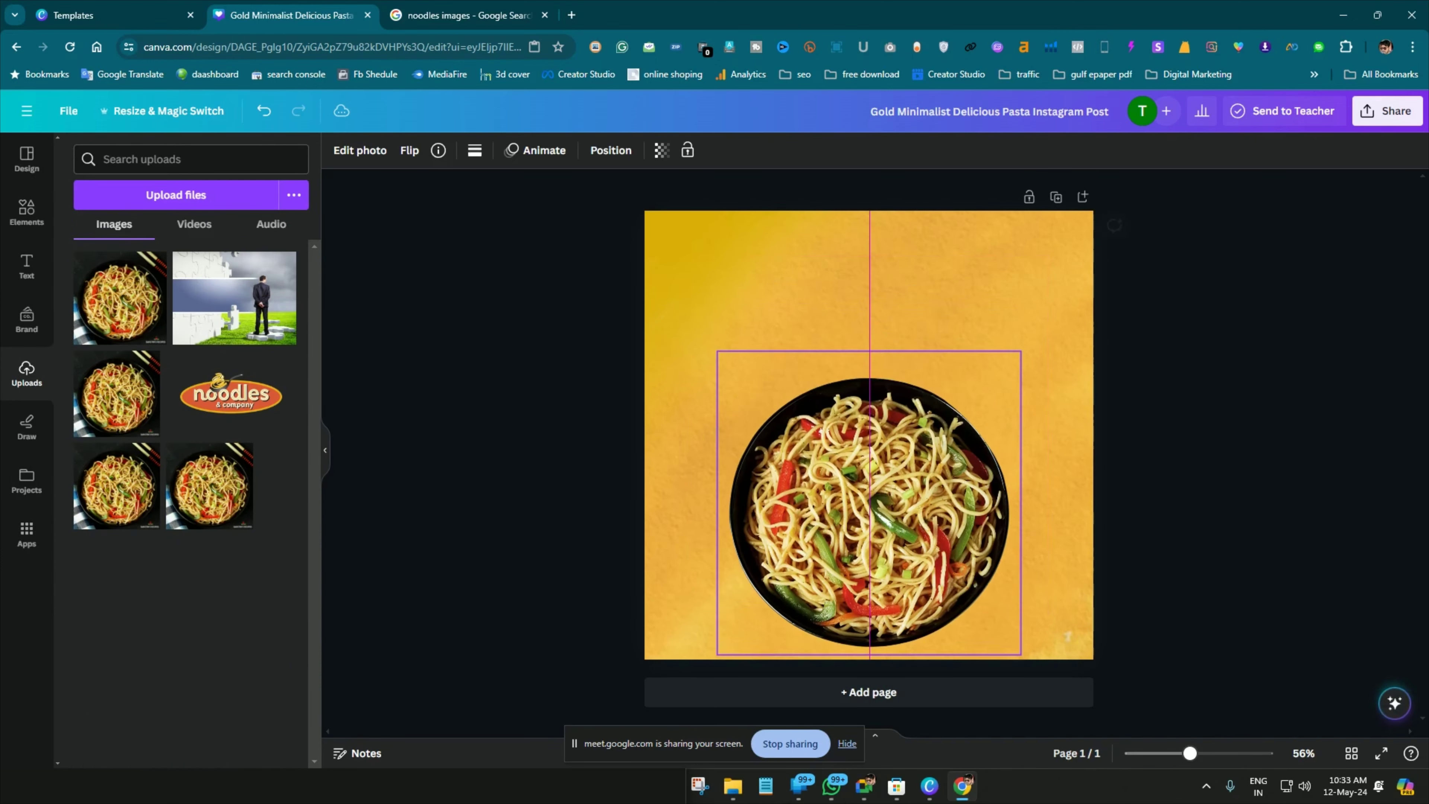
left_click_drag(870, 501, 869, 492)
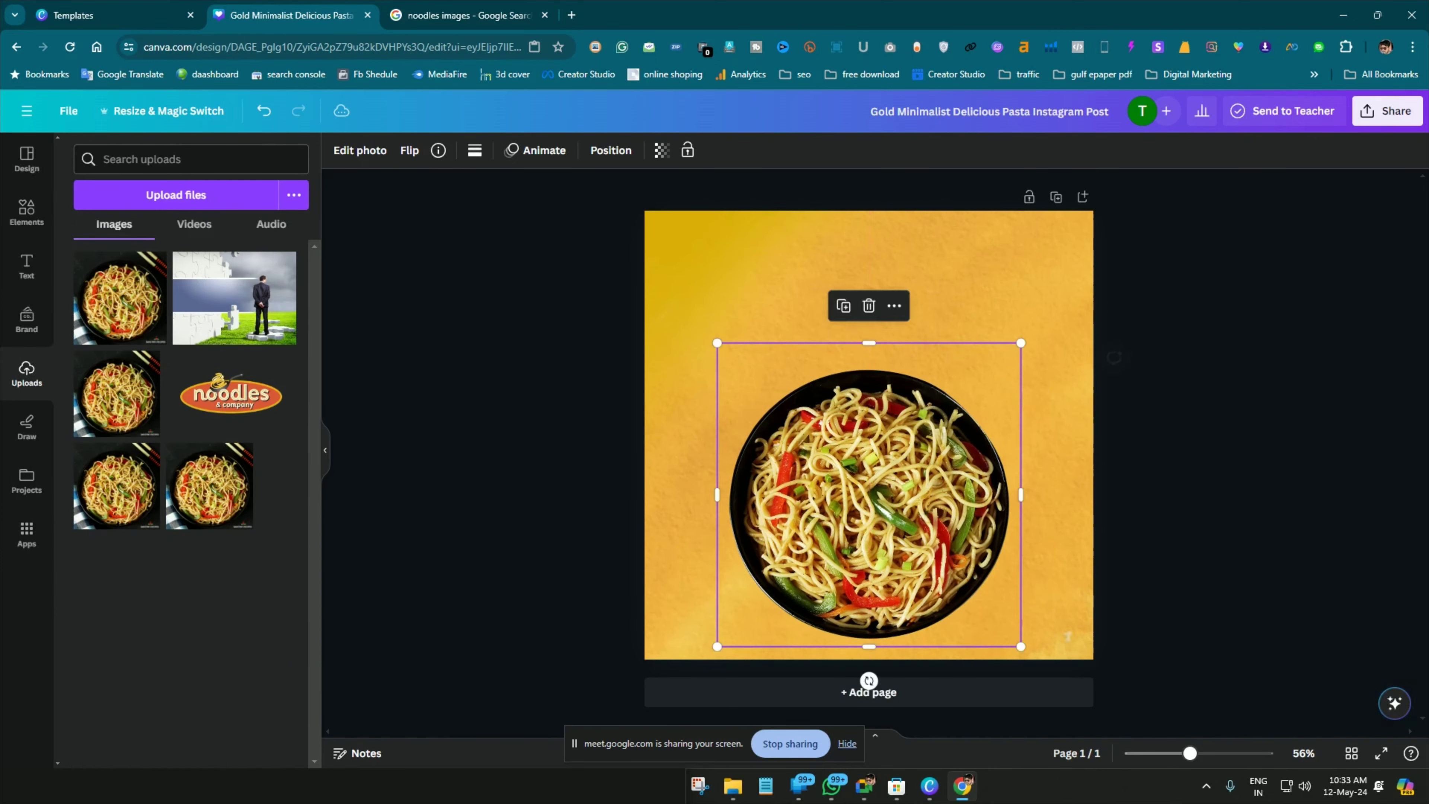
key("Escape")
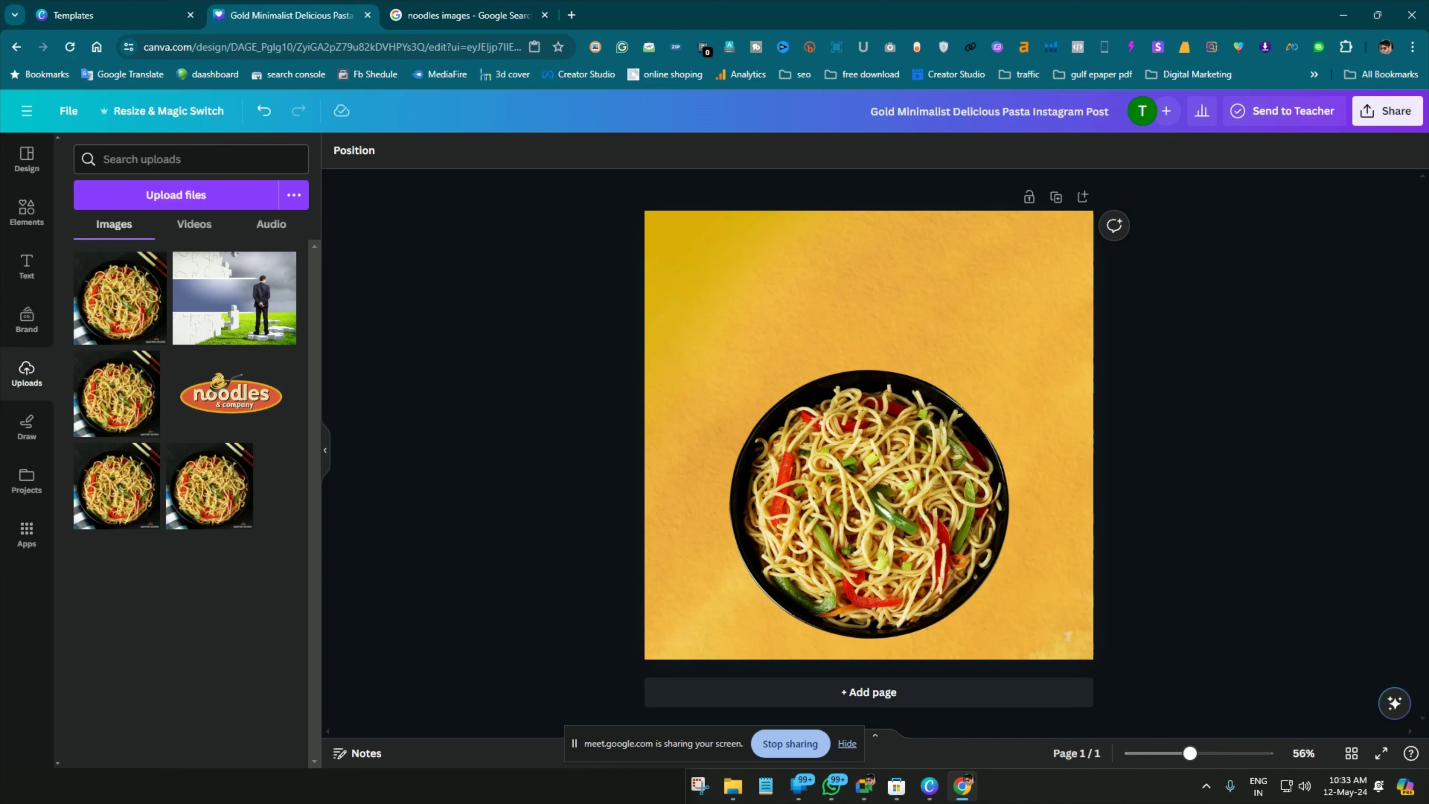
mouse_move(869, 494)
left_mouse_down()
mouse_move(858, 454)
mouse_move(869, 487)
left_mouse_up()
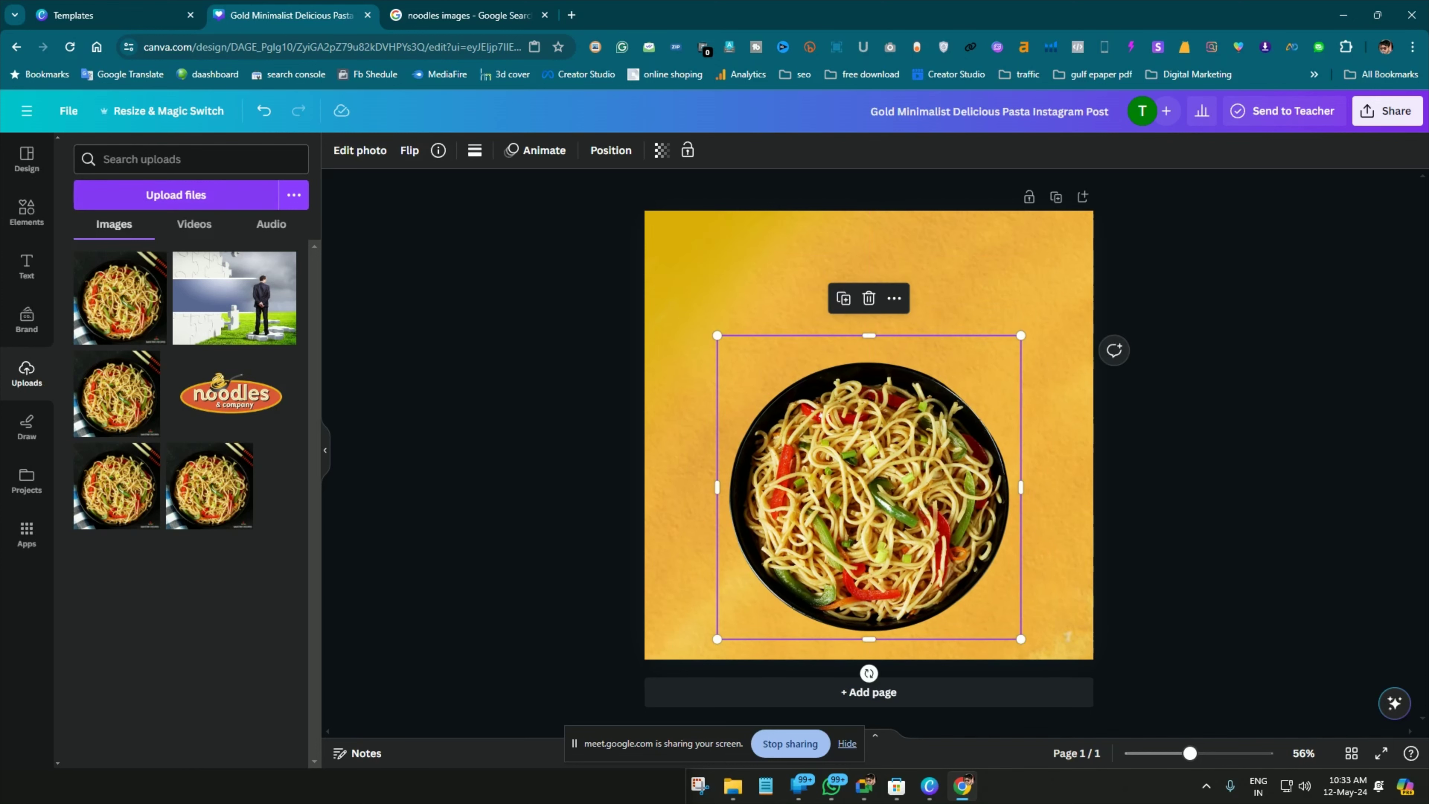
Add a default heading, subheading and body text, stacked above the noodle bowl
left_click(26, 266)
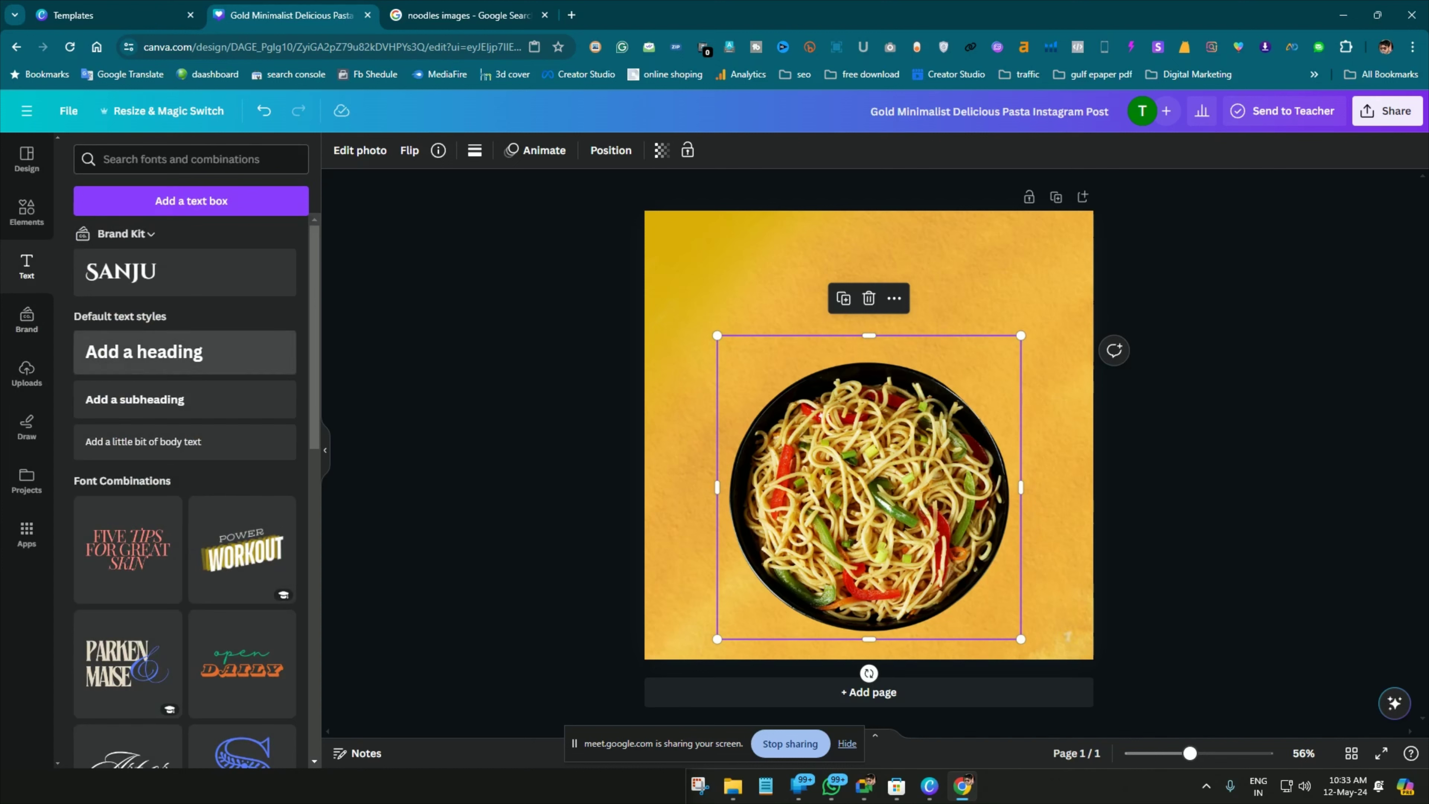
left_click_drag(144, 352, 878, 257)
left_click_drag(134, 399, 900, 300)
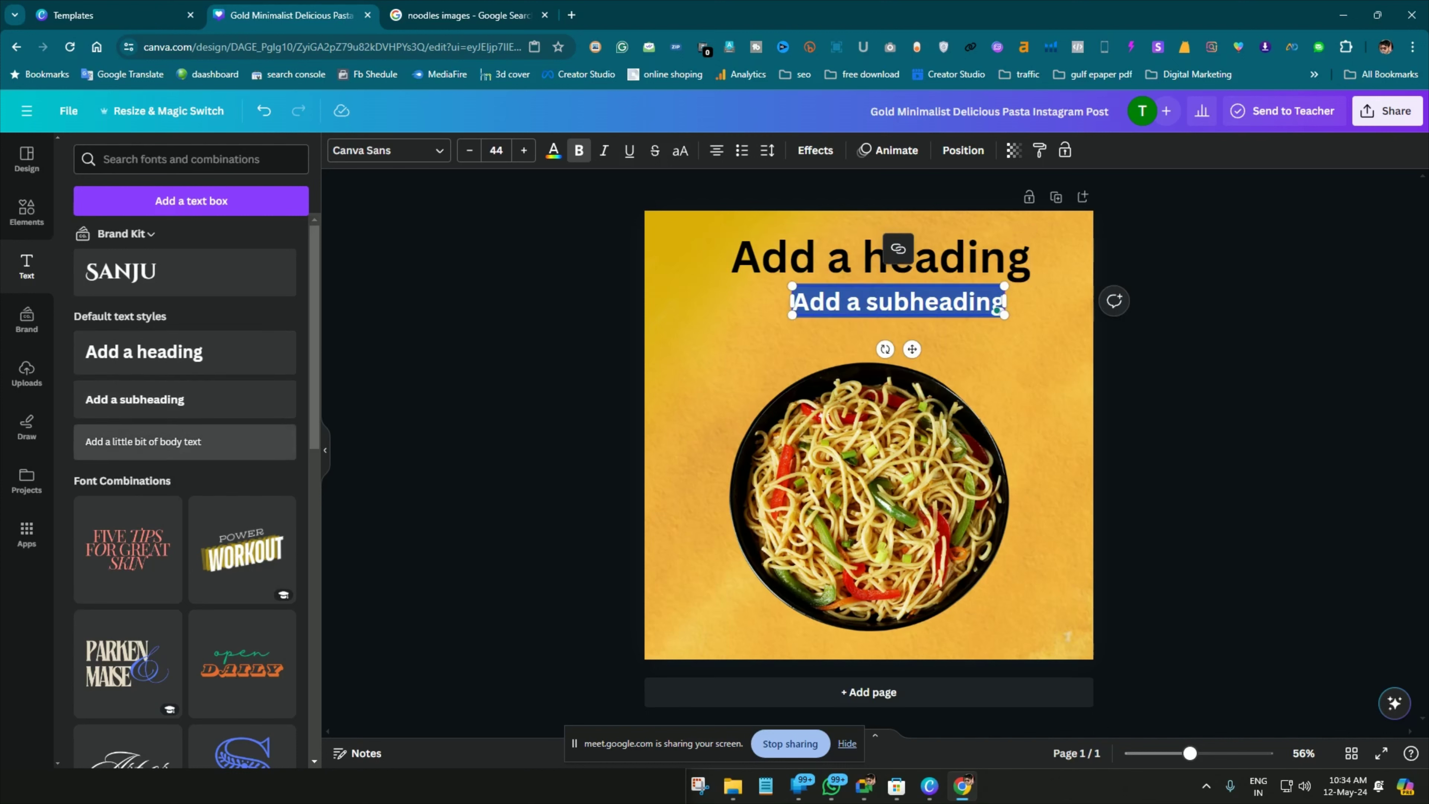
key("Escape")
left_click_drag(185, 442, 910, 341)
key("Escape")
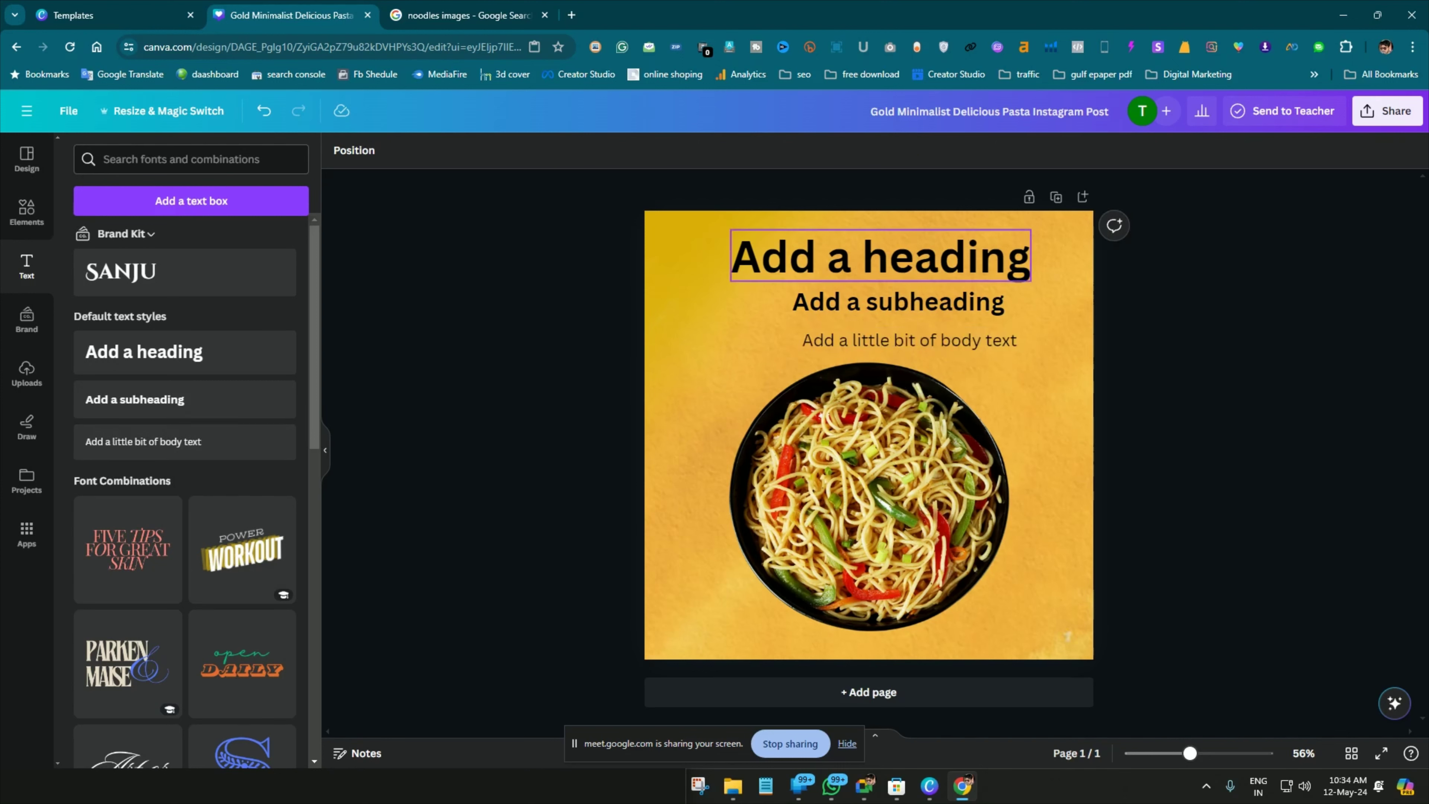
Set the heading's font to Magnolia Script
left_click(880, 256)
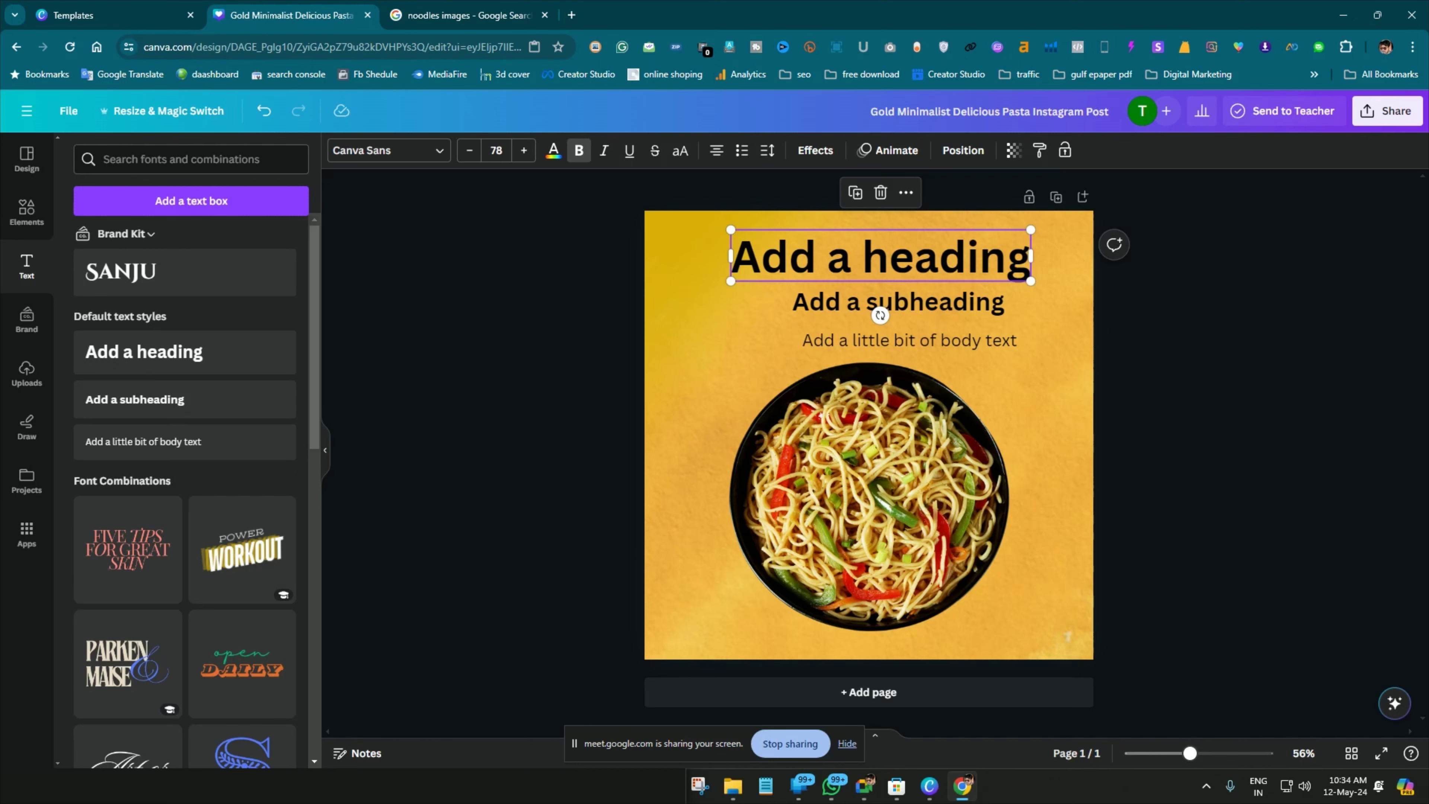
left_click(880, 256)
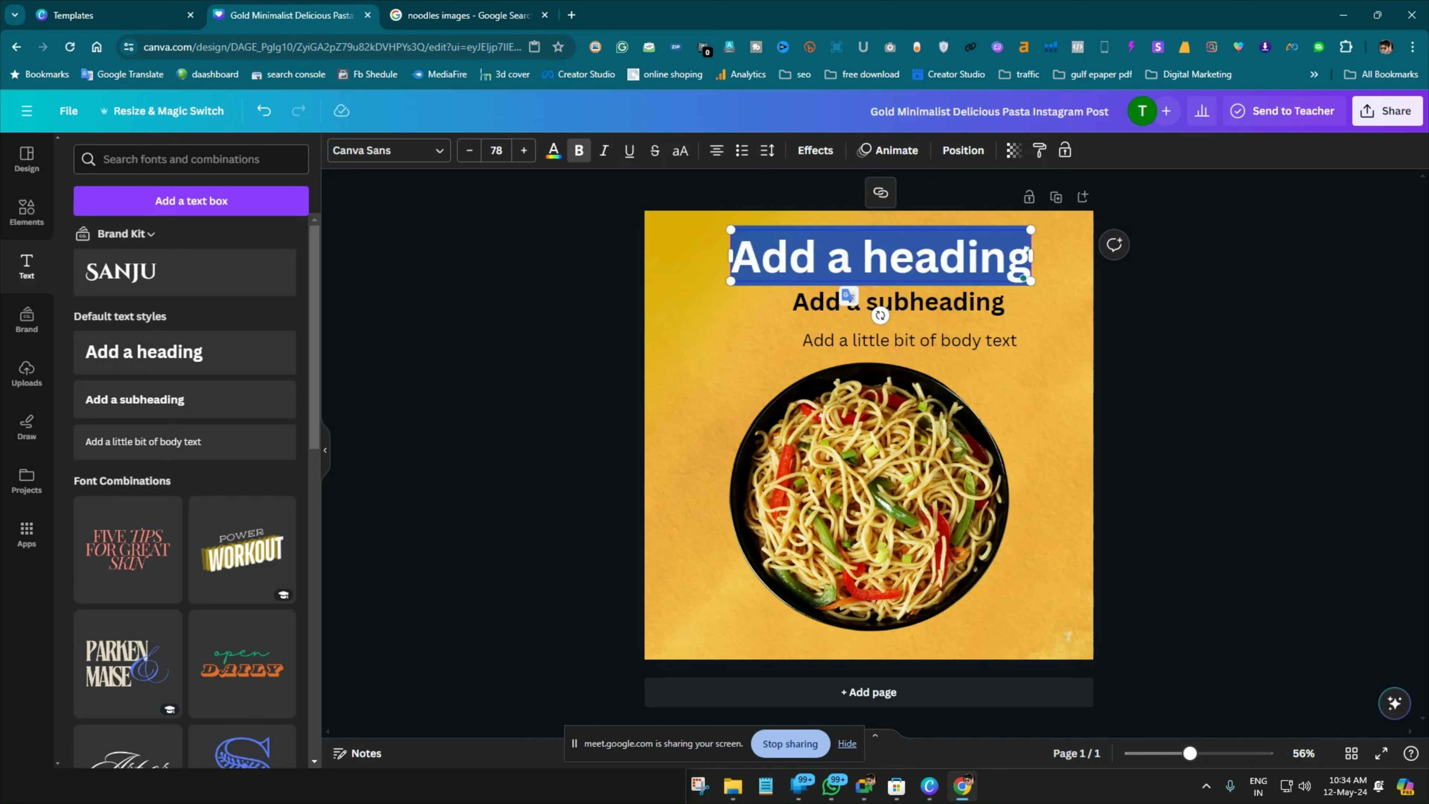
key("Escape")
left_click(880, 256)
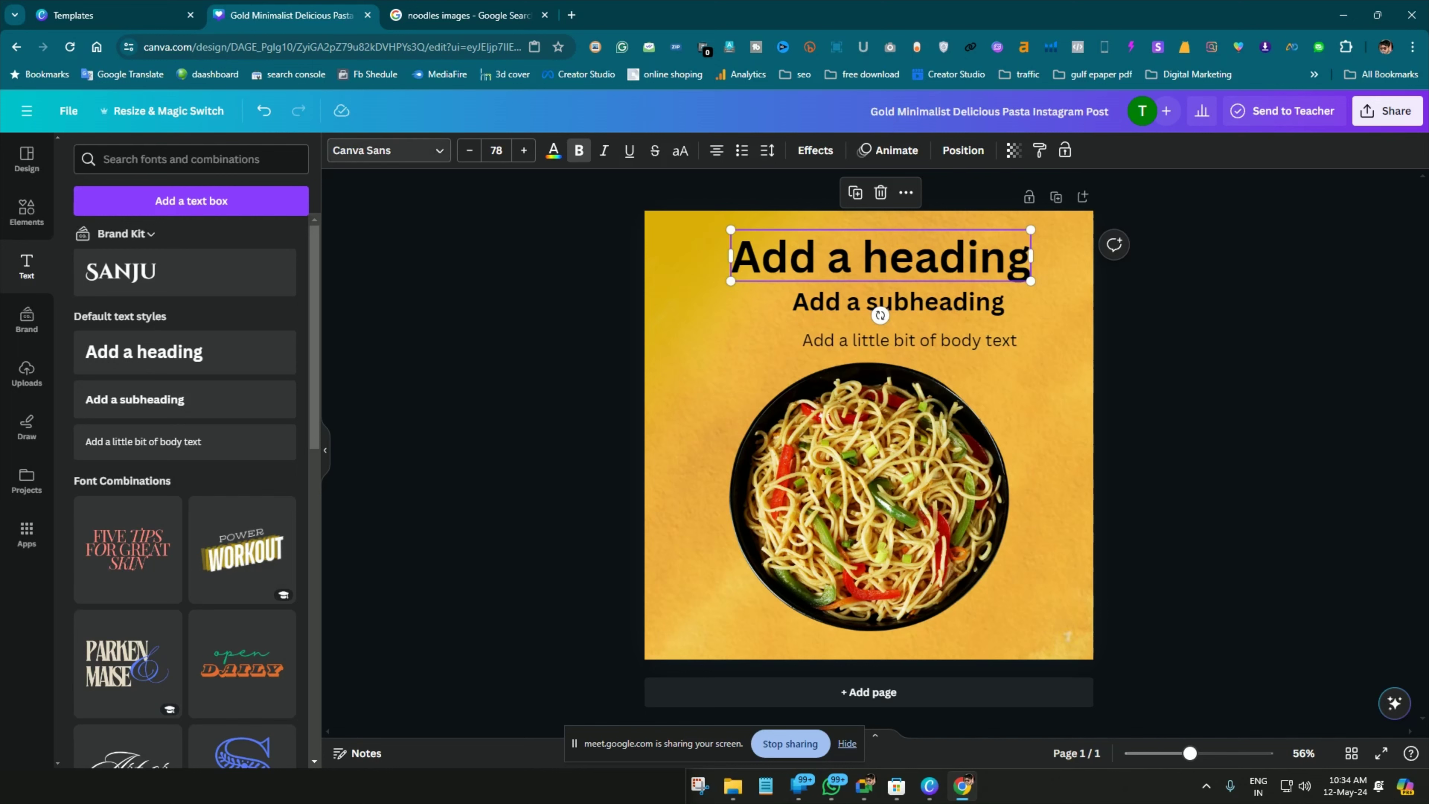
left_click(388, 150)
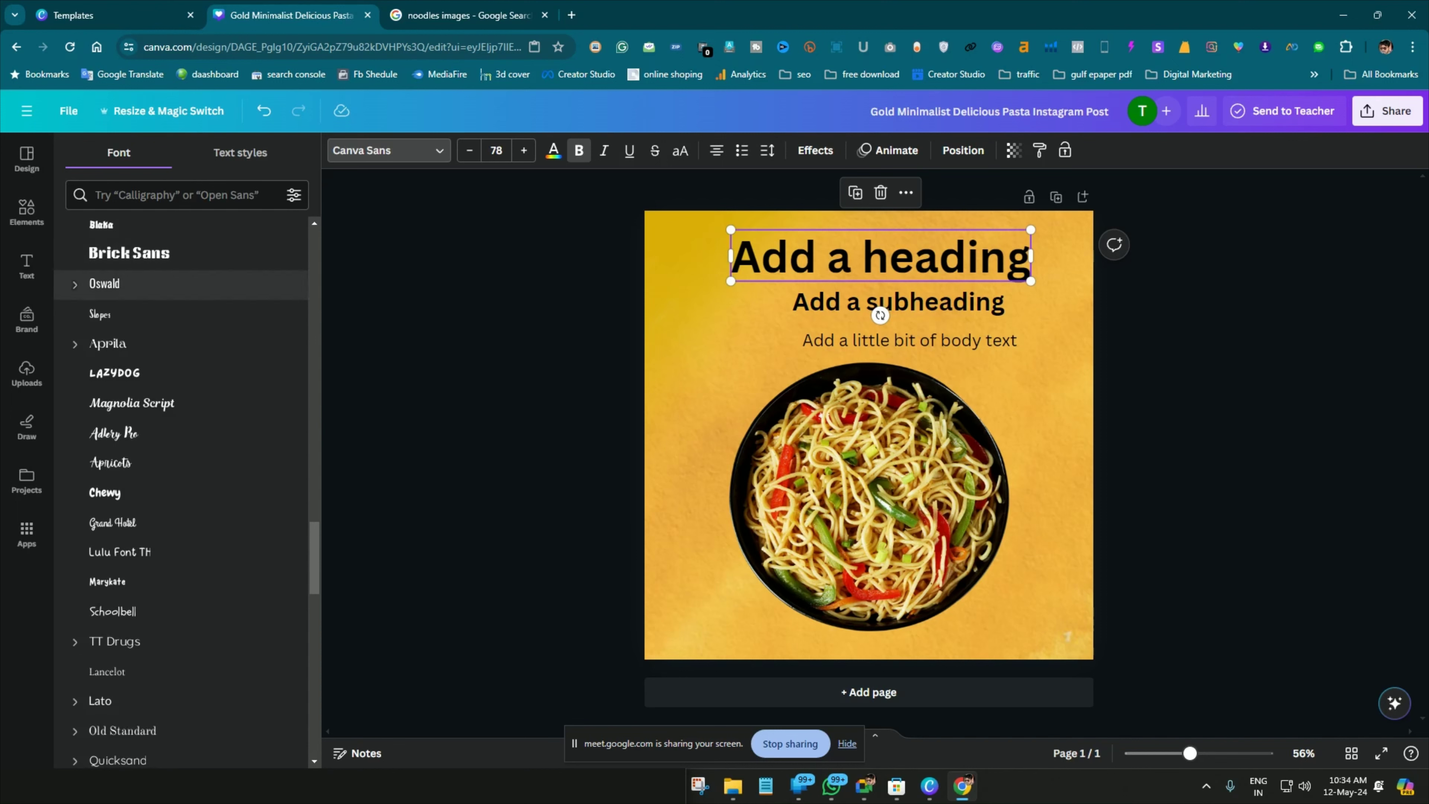
left_click(131, 403)
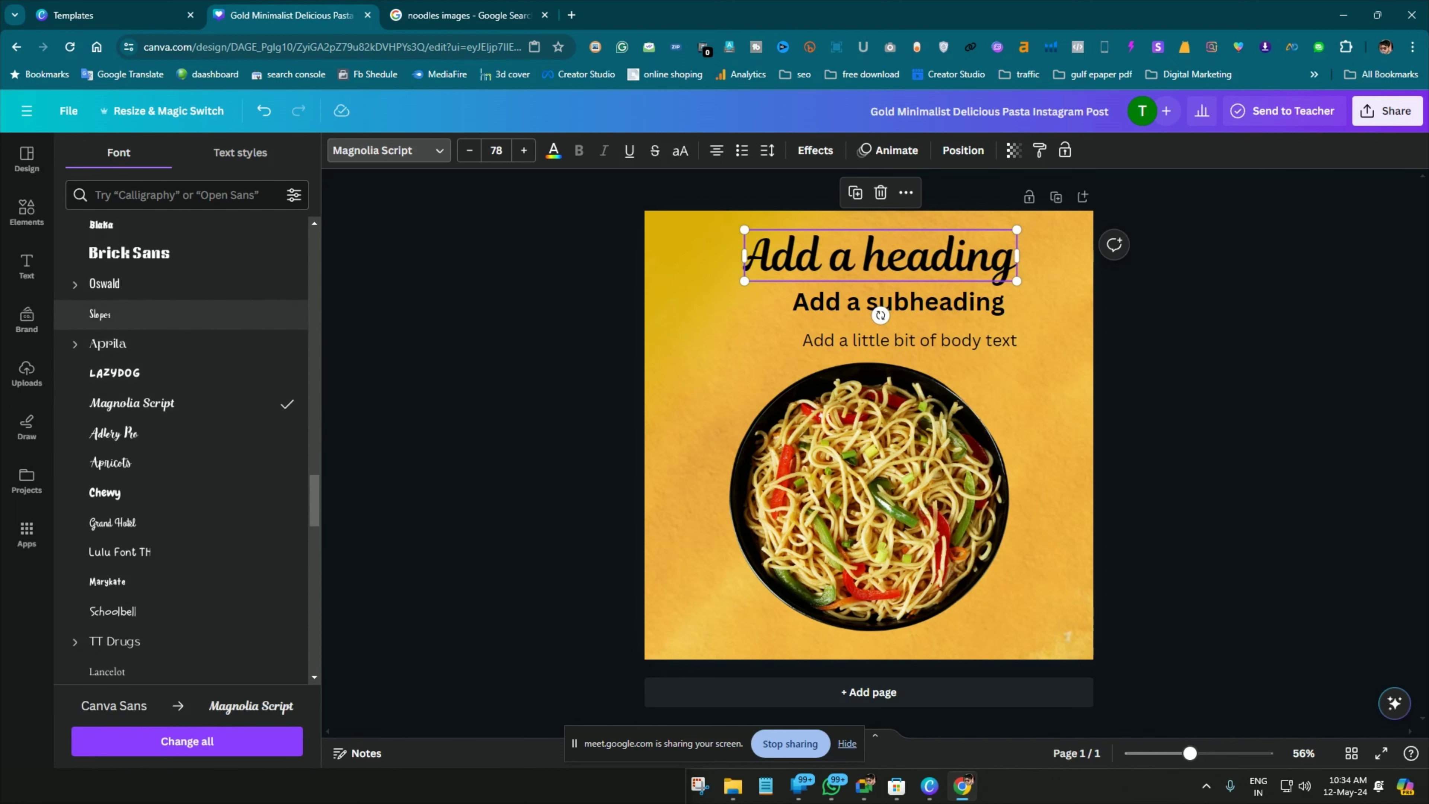
Try several fonts on the heading, including Marykate, Advetime and Lato, and settle on Chewy
left_click(113, 433)
left_click(110, 463)
left_click(105, 493)
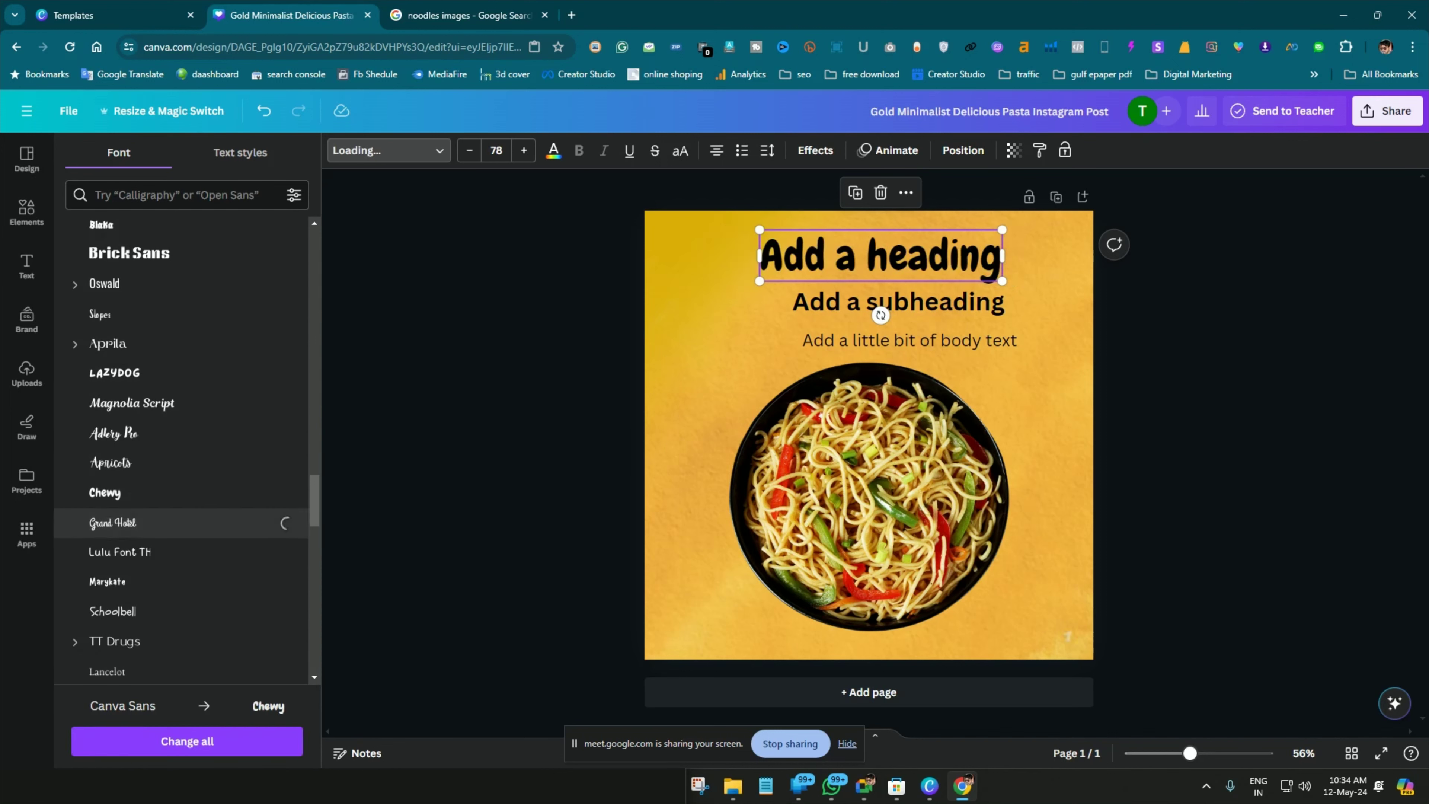
left_click(107, 582)
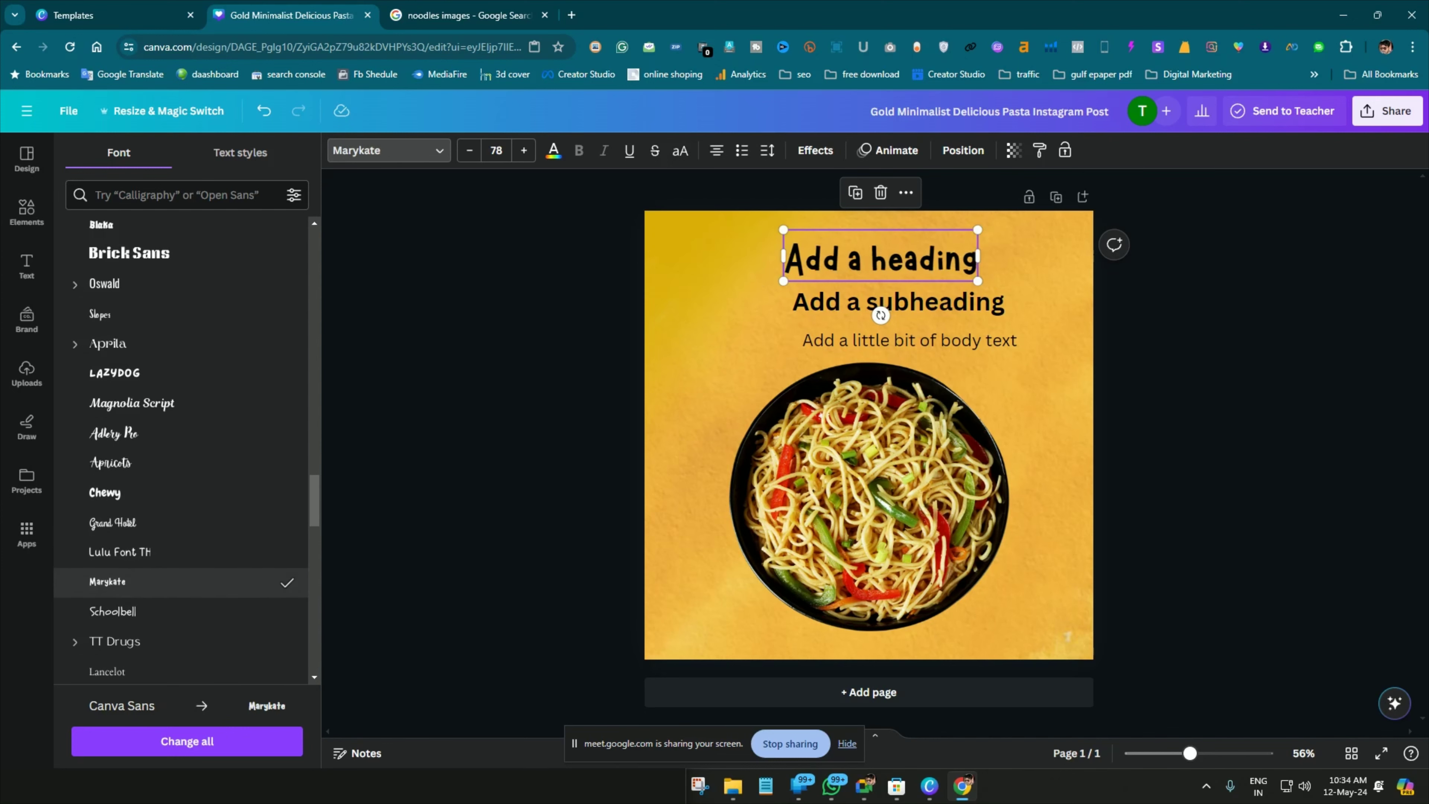
left_click(112, 611)
scroll(112, 530, "down", 4)
left_click(105, 542)
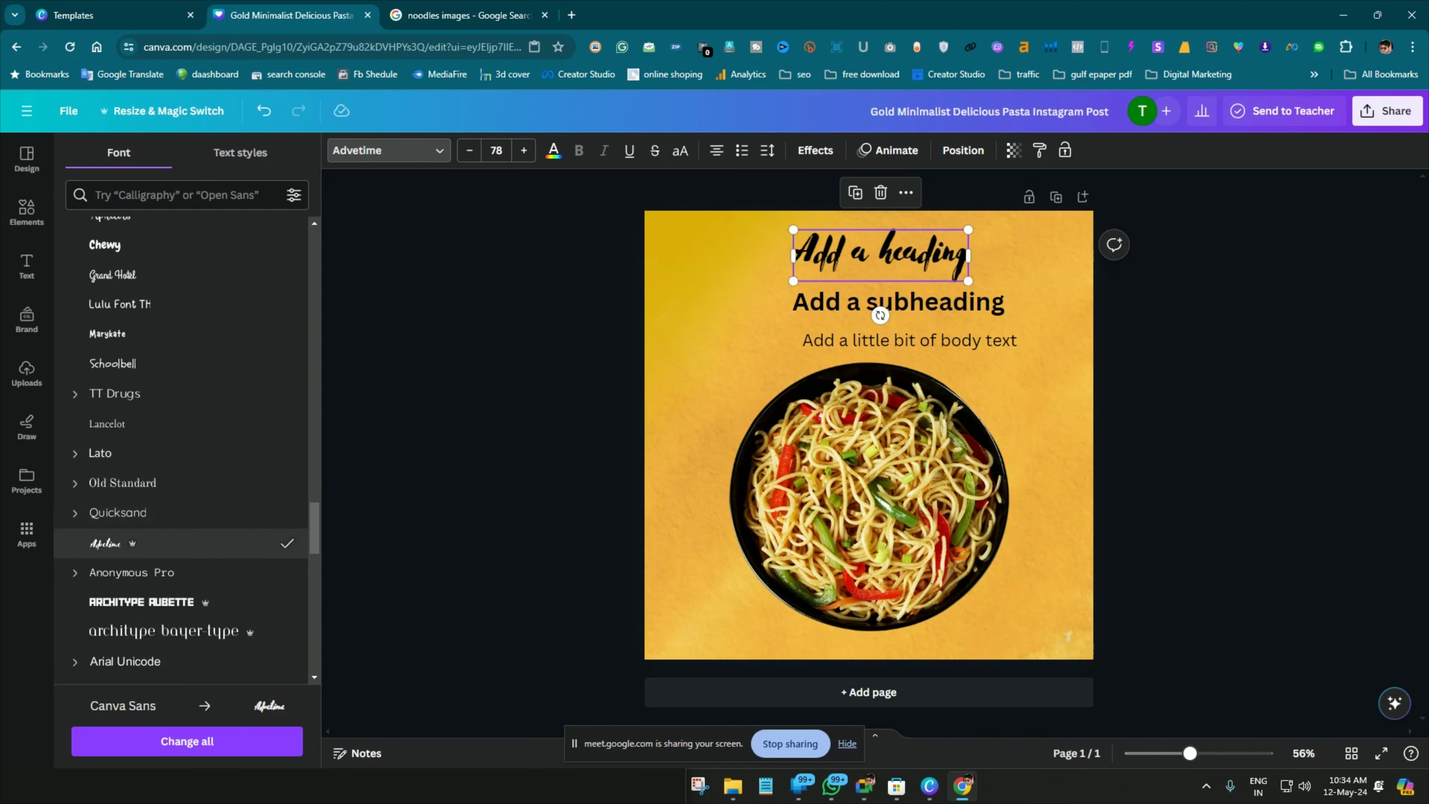
left_click(100, 453)
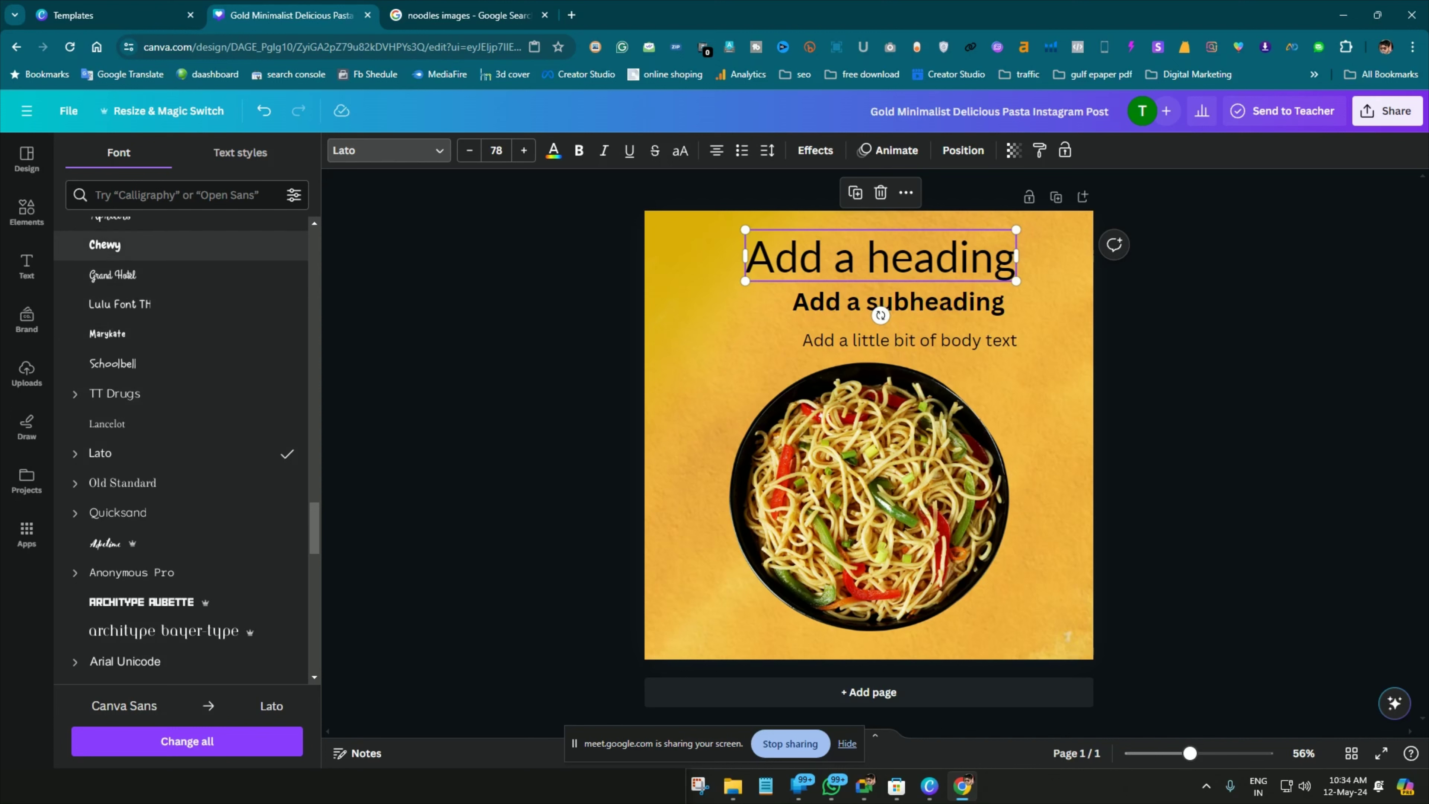
left_click(104, 244)
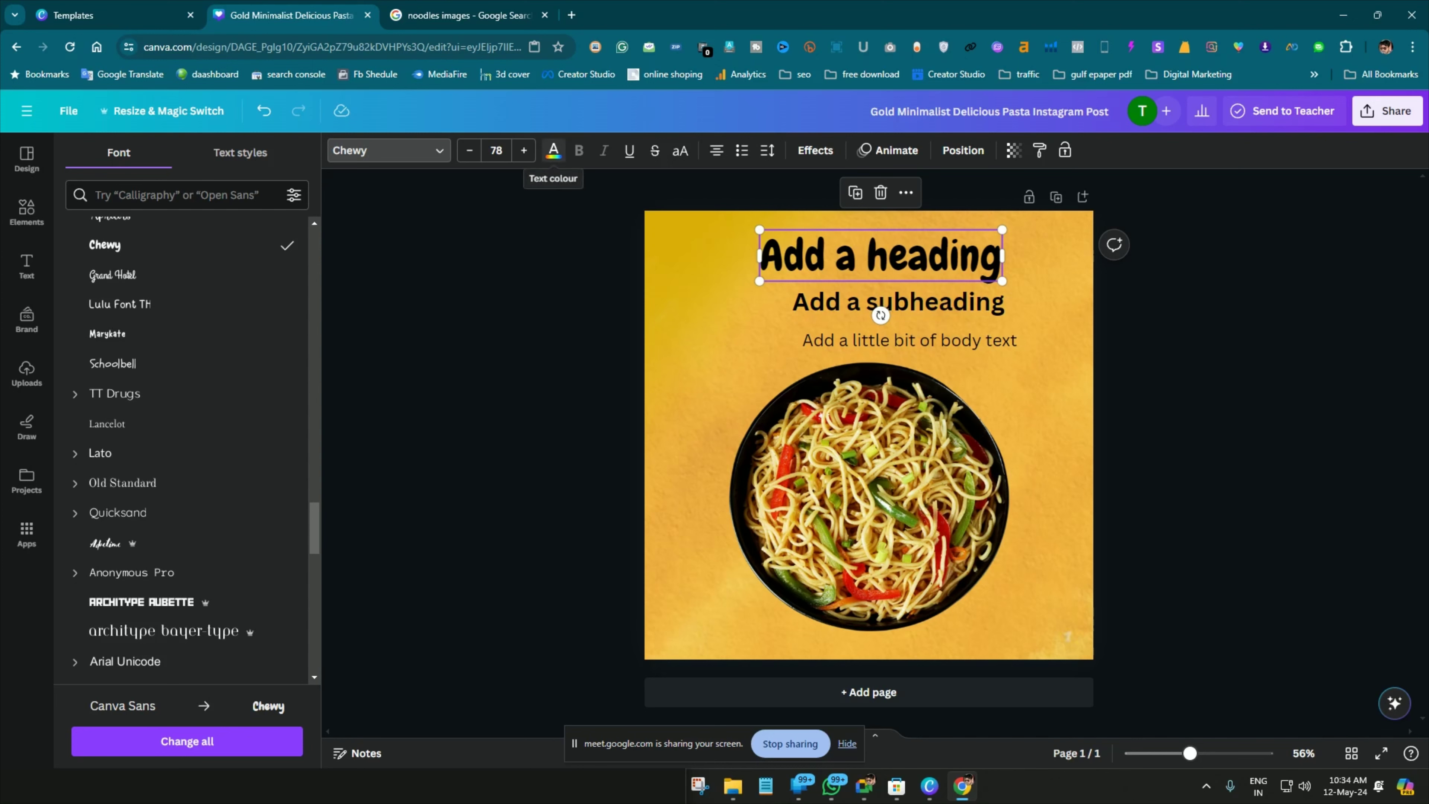
Set the heading's text colour to pure red, #FF0000, with a custom colour
left_click(553, 150)
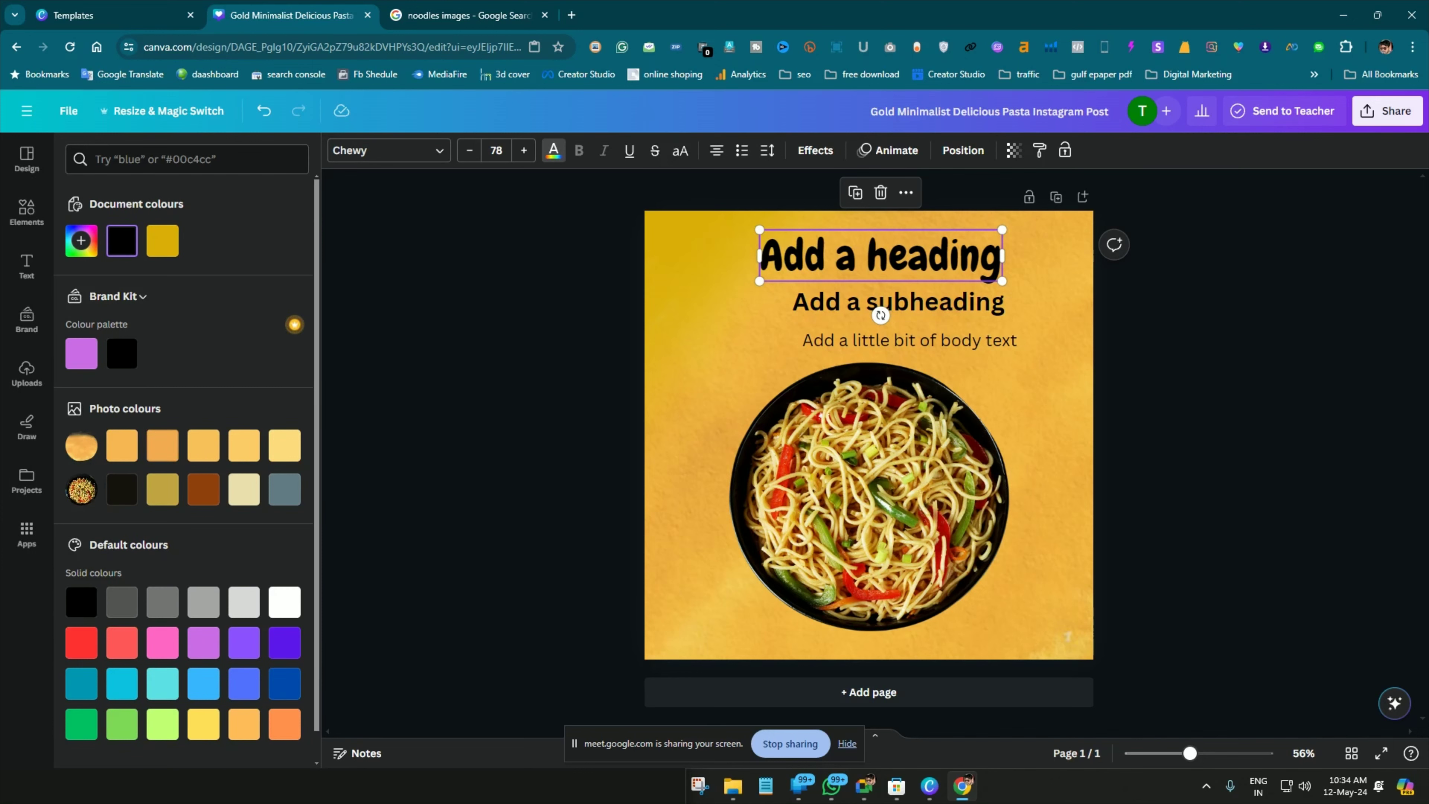
scroll(205, 446, "down", 1)
scroll(186, 467, "up", 1)
left_click(81, 240)
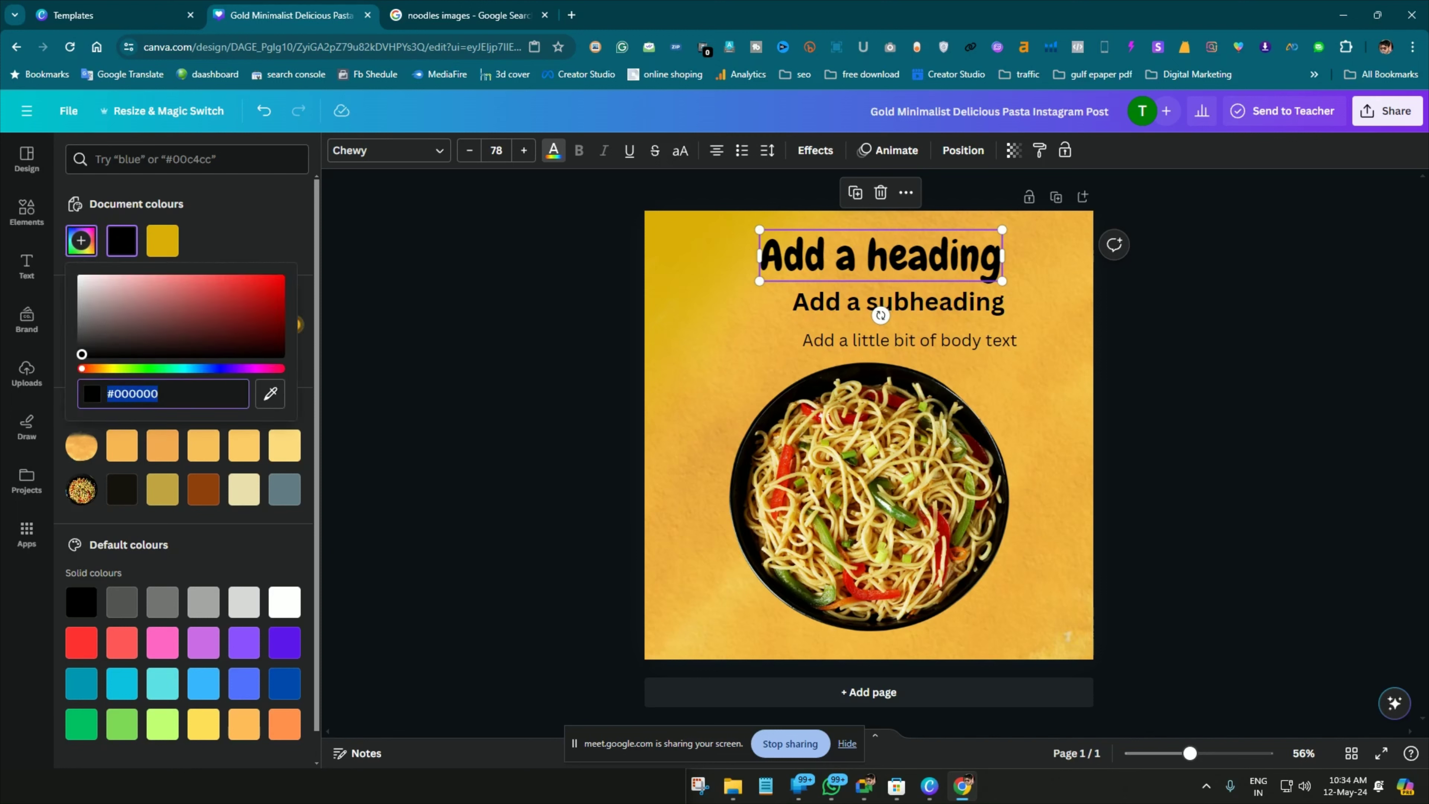
left_click_drag(82, 354, 282, 279)
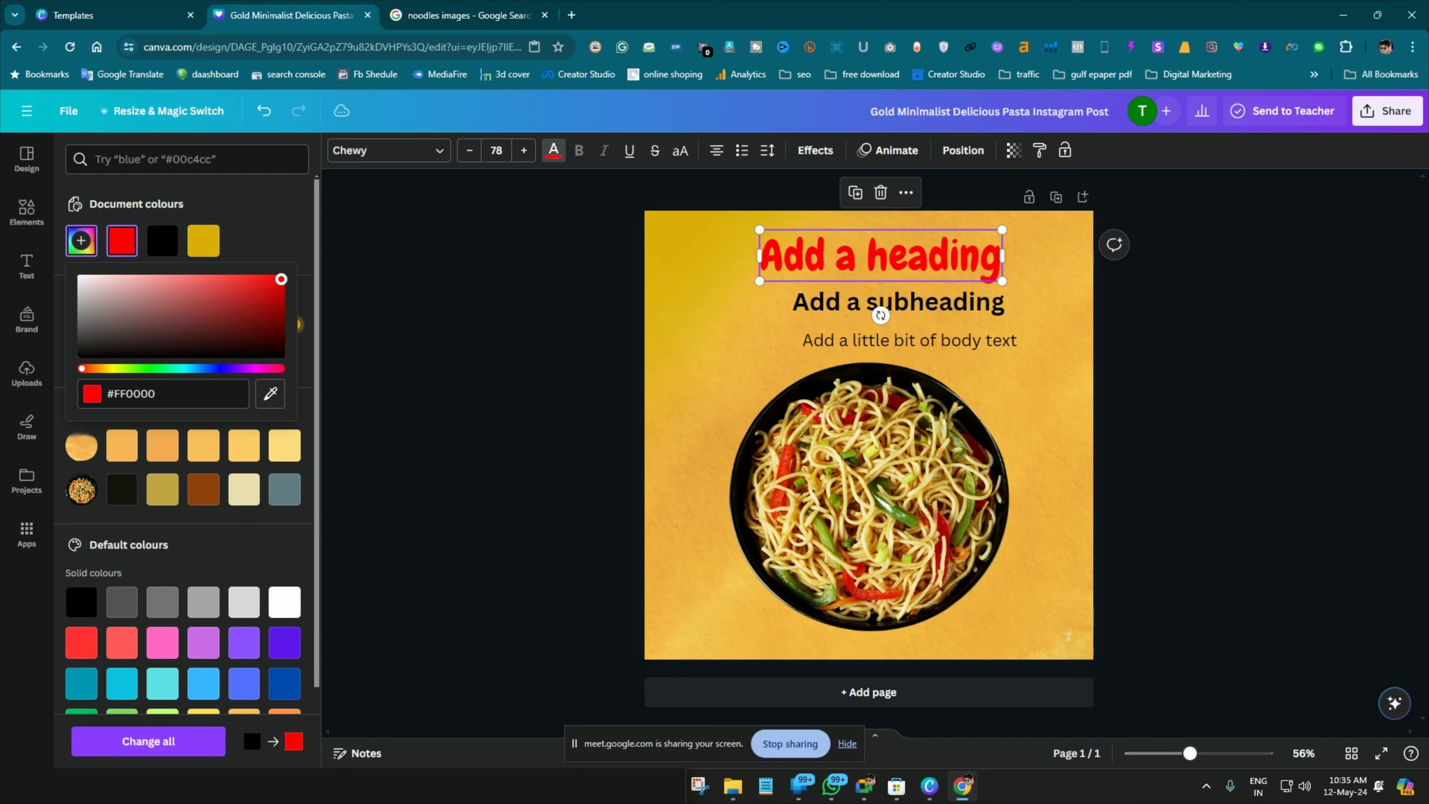
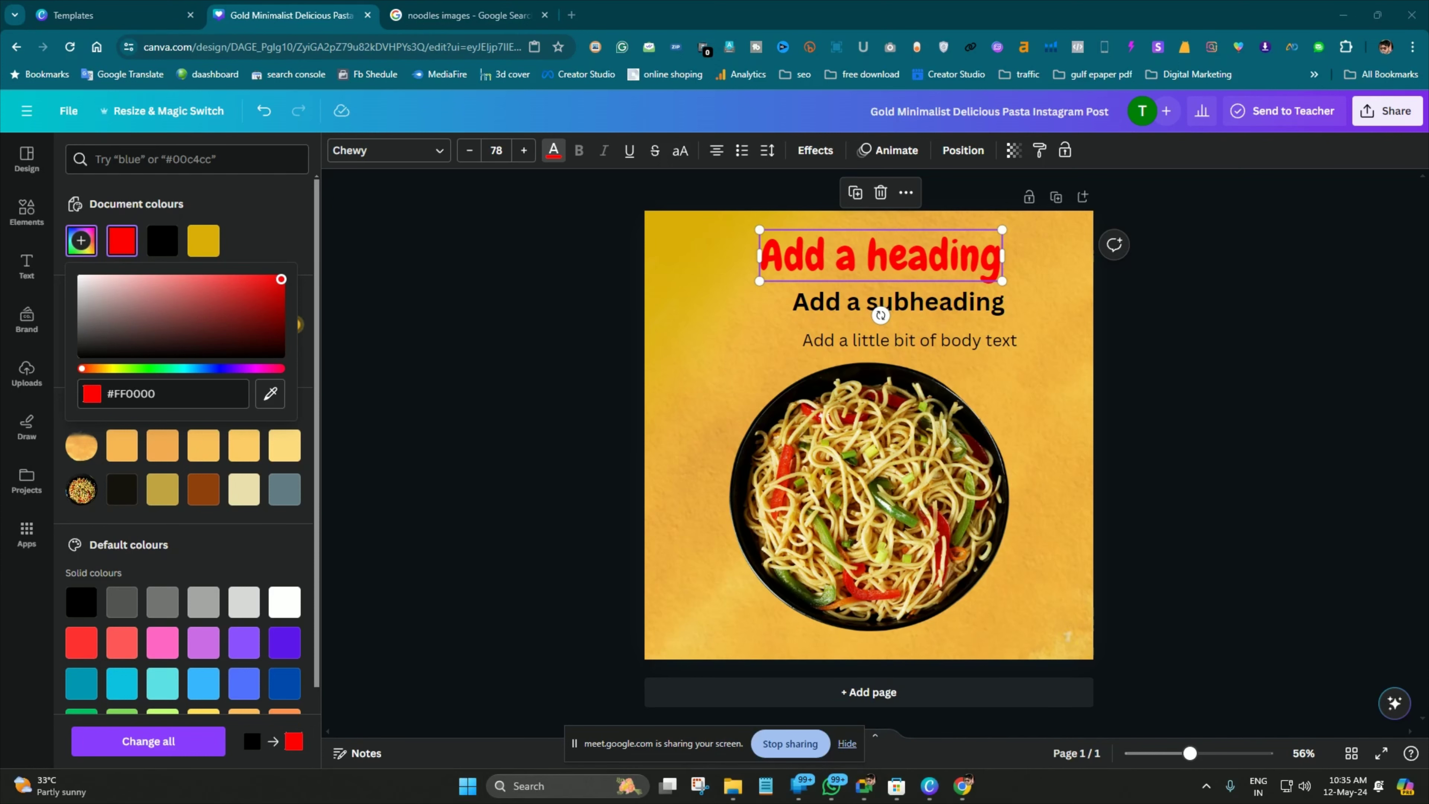
left_click(568, 786)
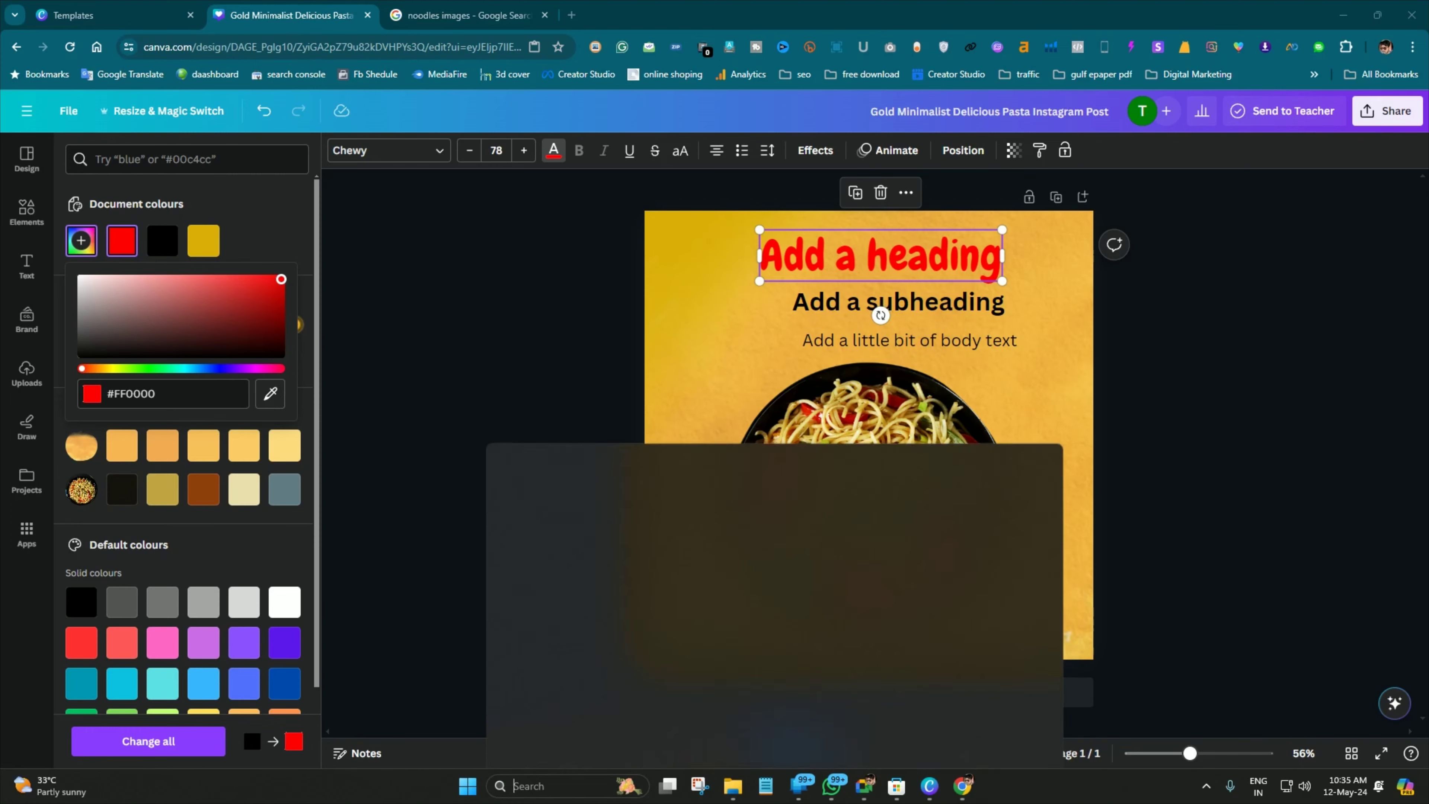
type("vi")
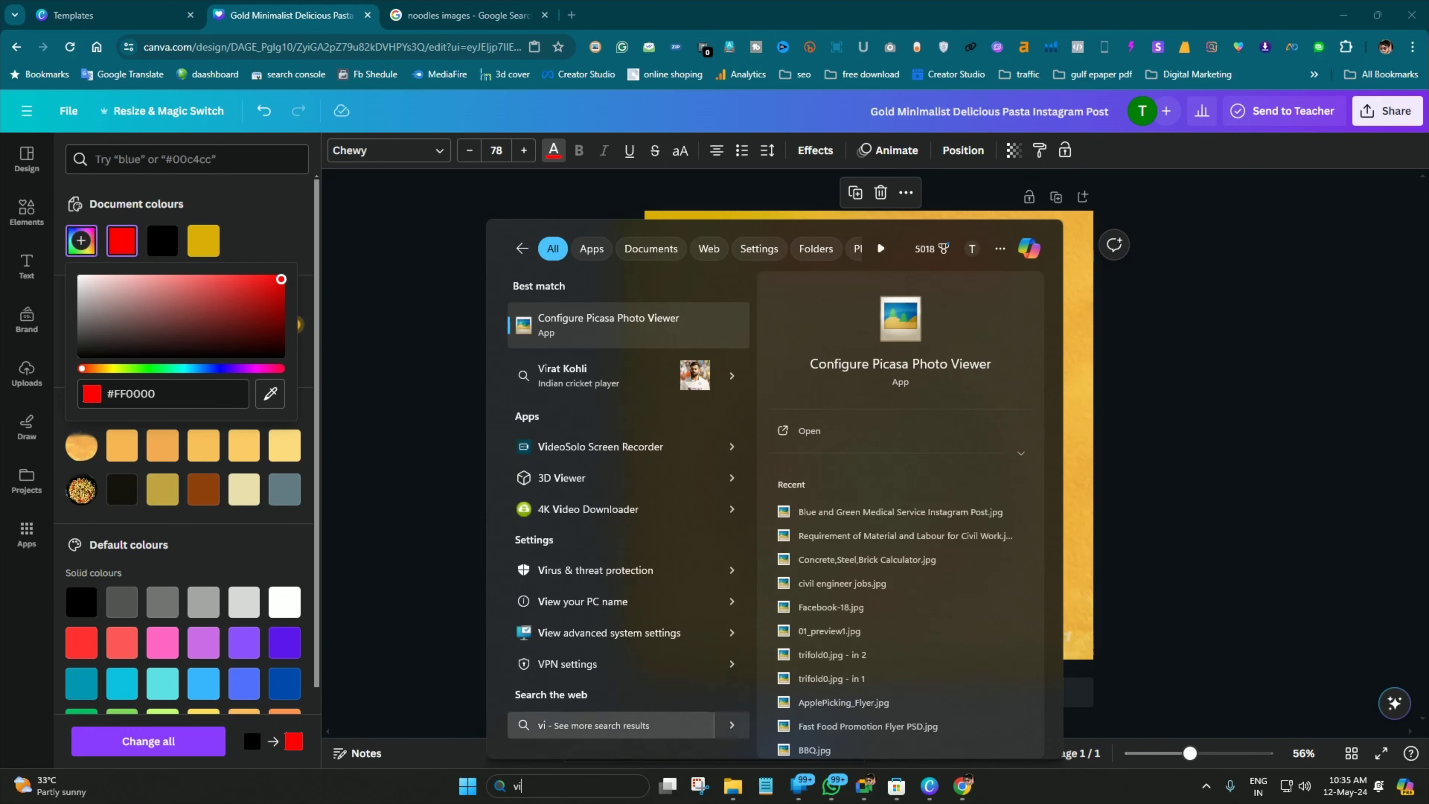
type("olet")
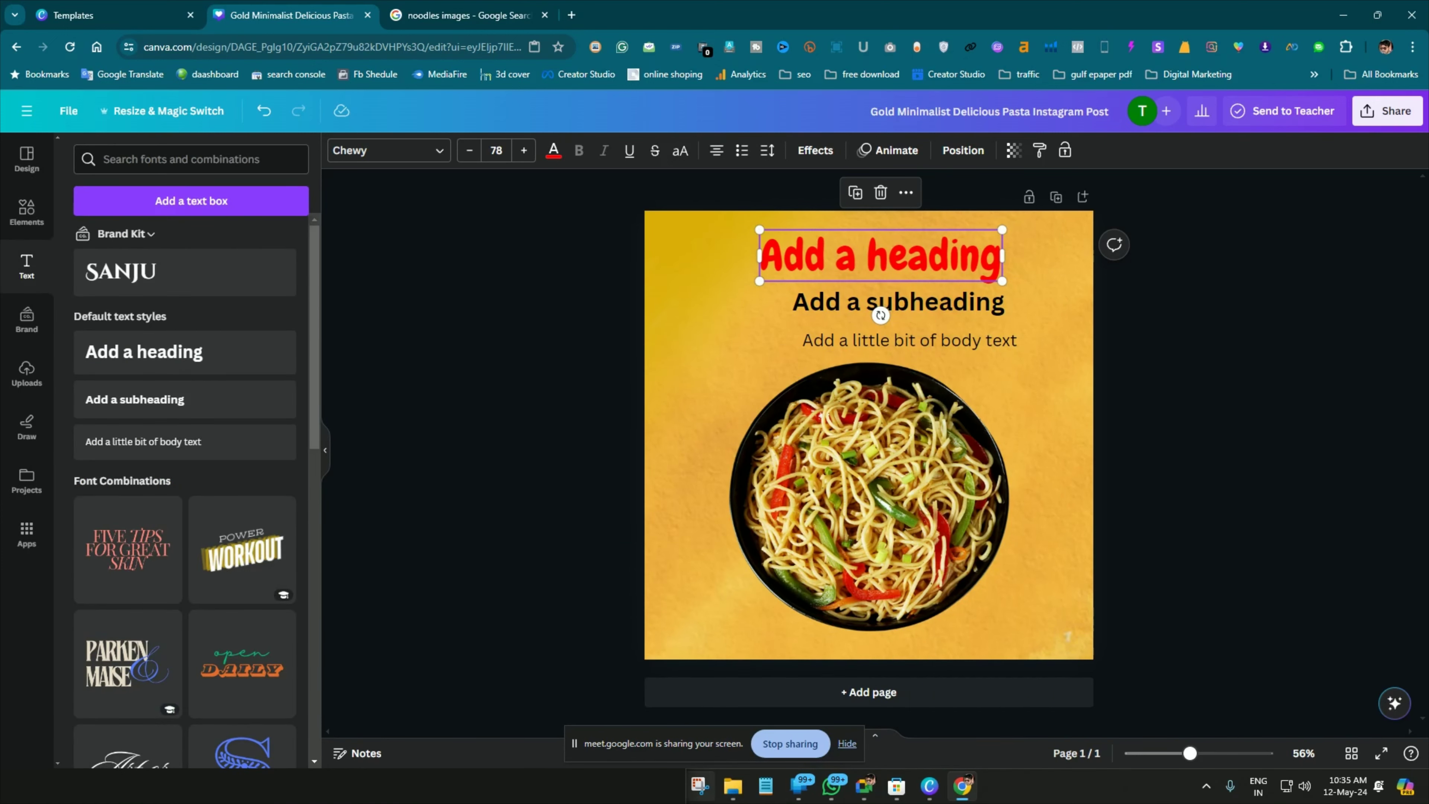
Switch to the Google Meet call, show its participant list and stop presenting the screen
left_click(865, 786)
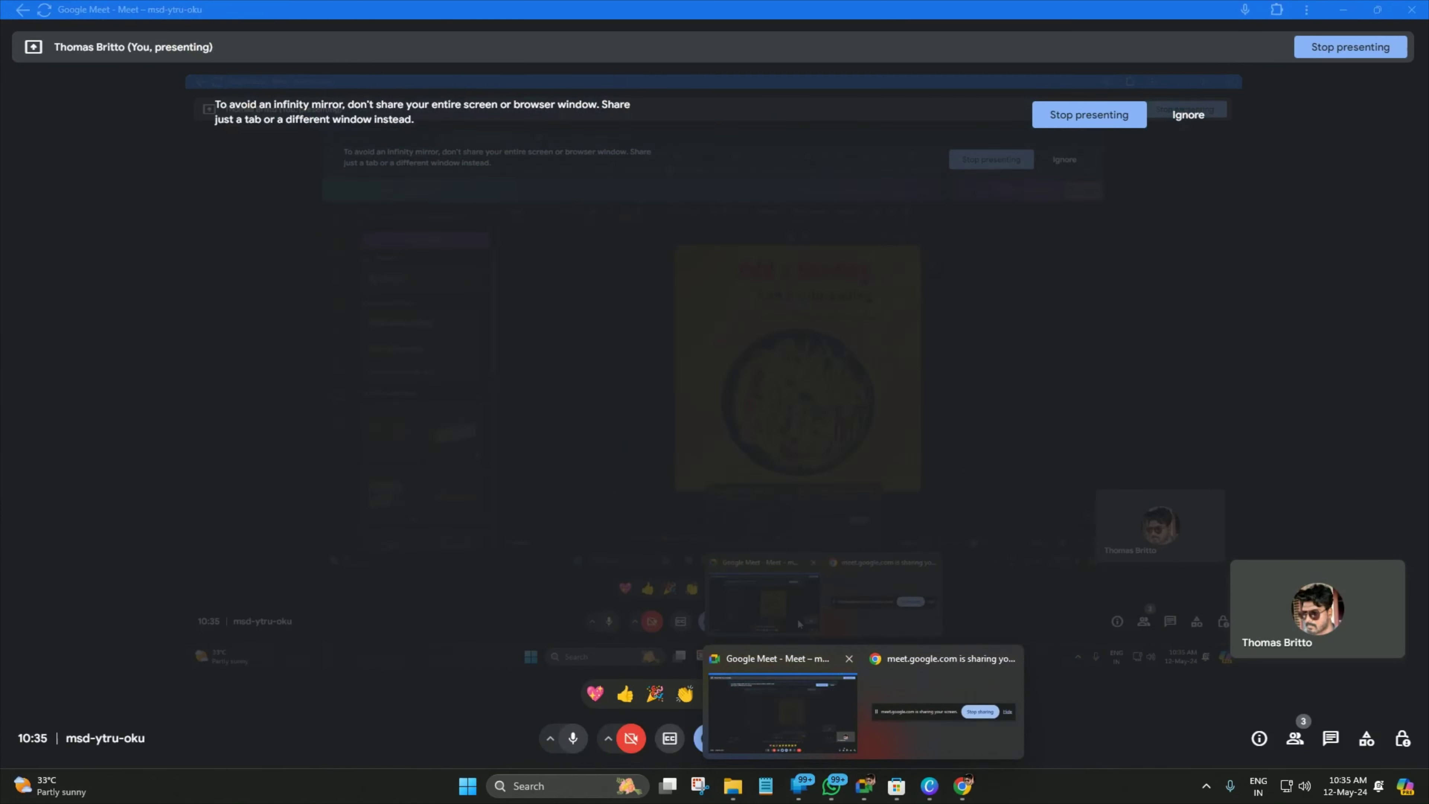
left_click(830, 742)
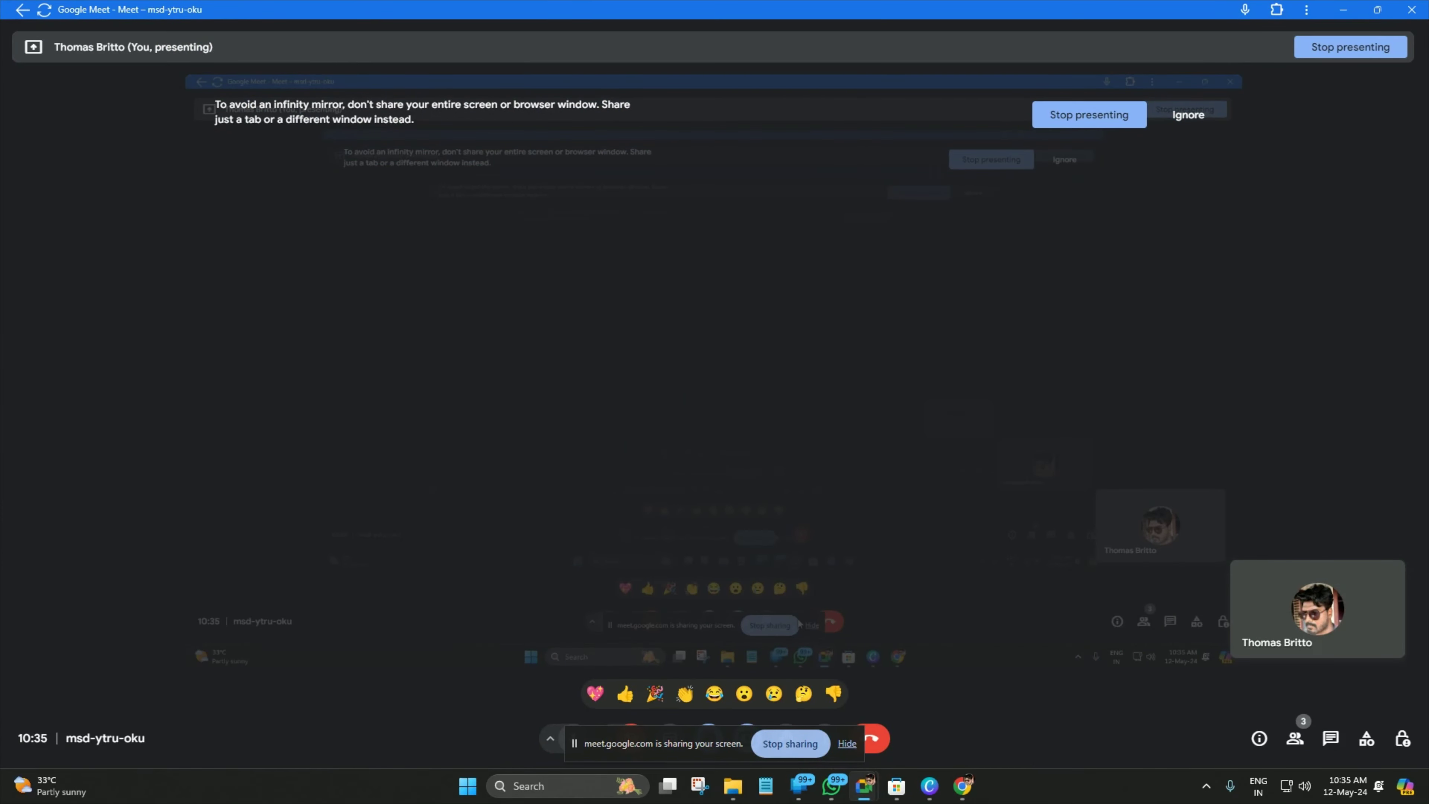
left_click(1295, 738)
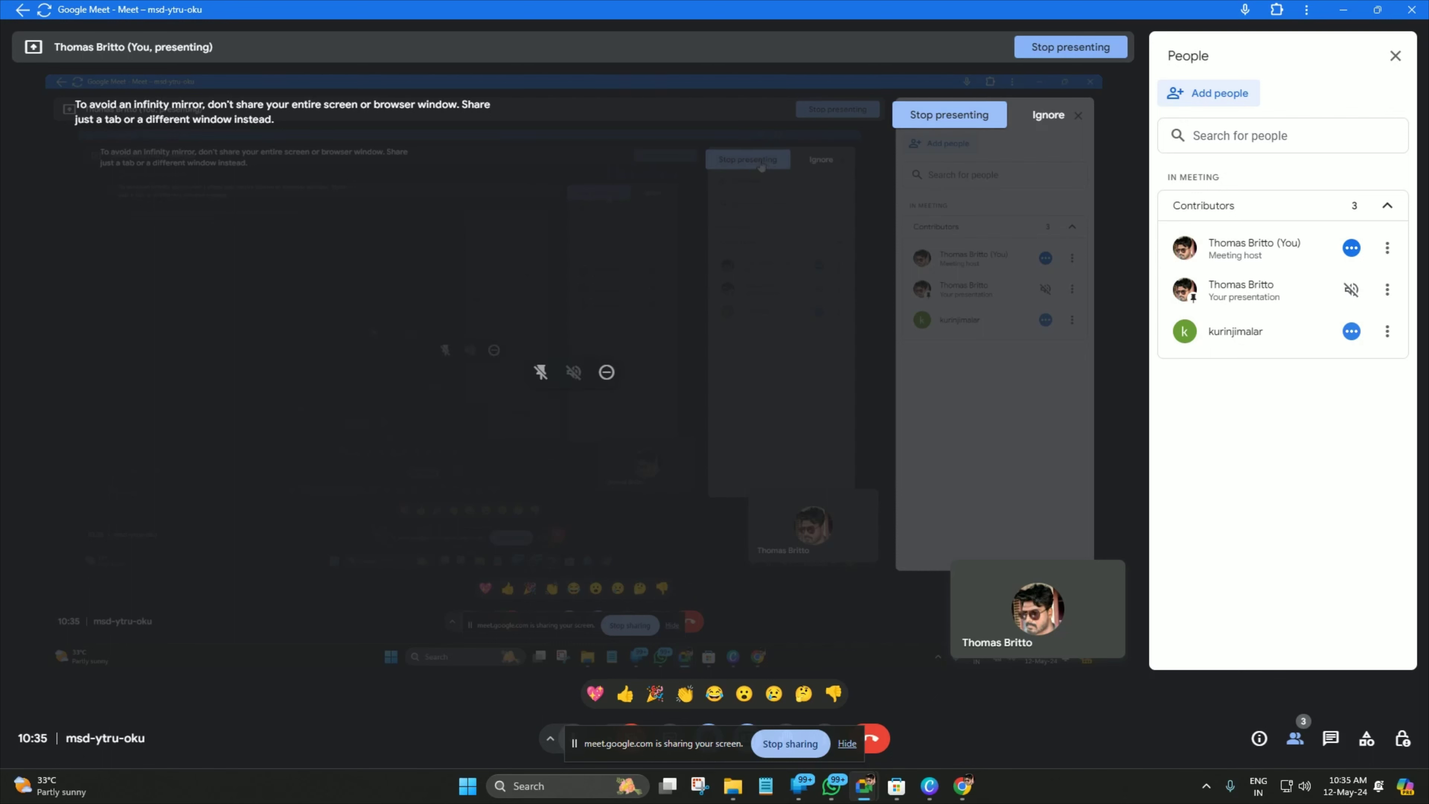
left_click(951, 115)
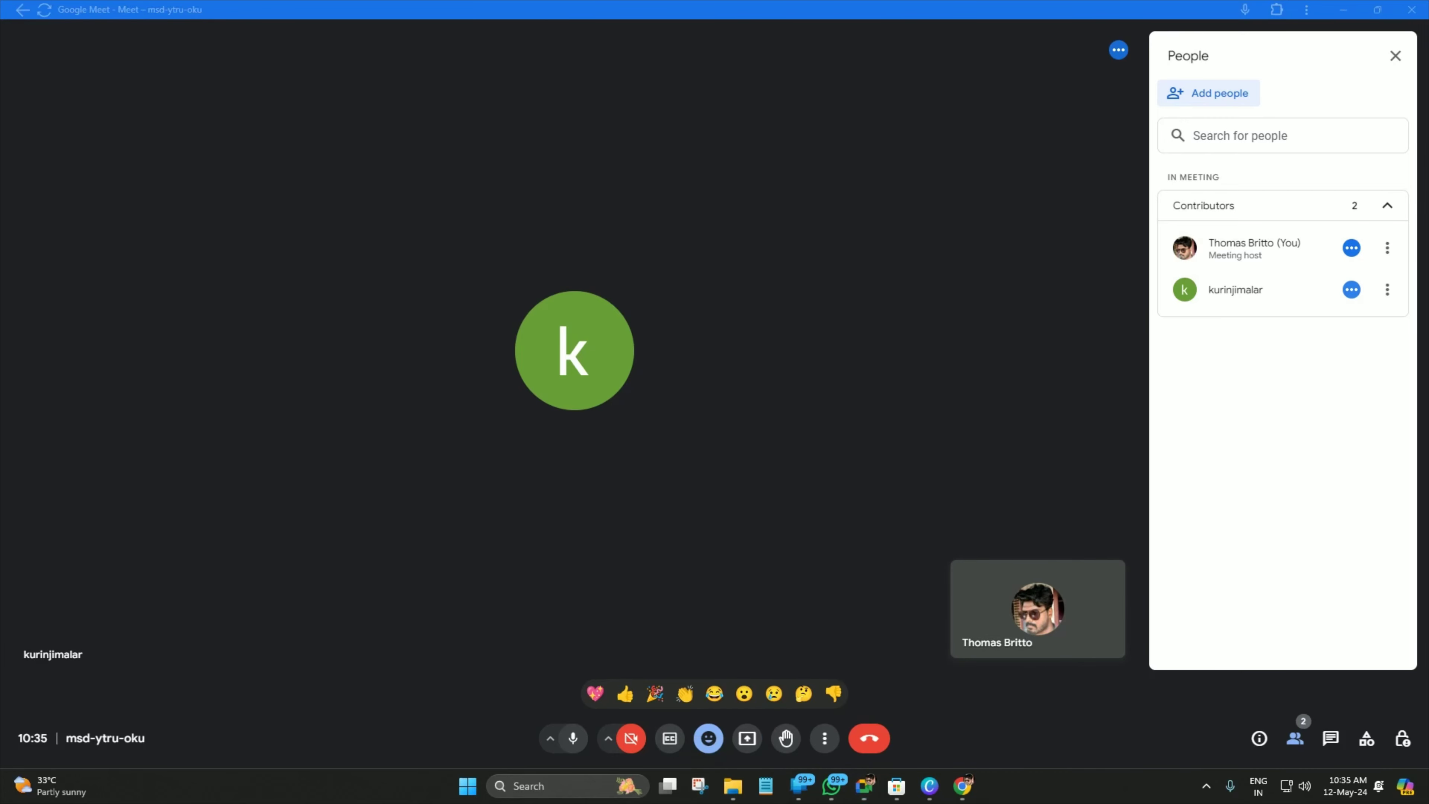
Capture a snip of the whole Google Meet screen, including the participant list, with Snipping Tool
left_click(699, 787)
left_click(485, 22)
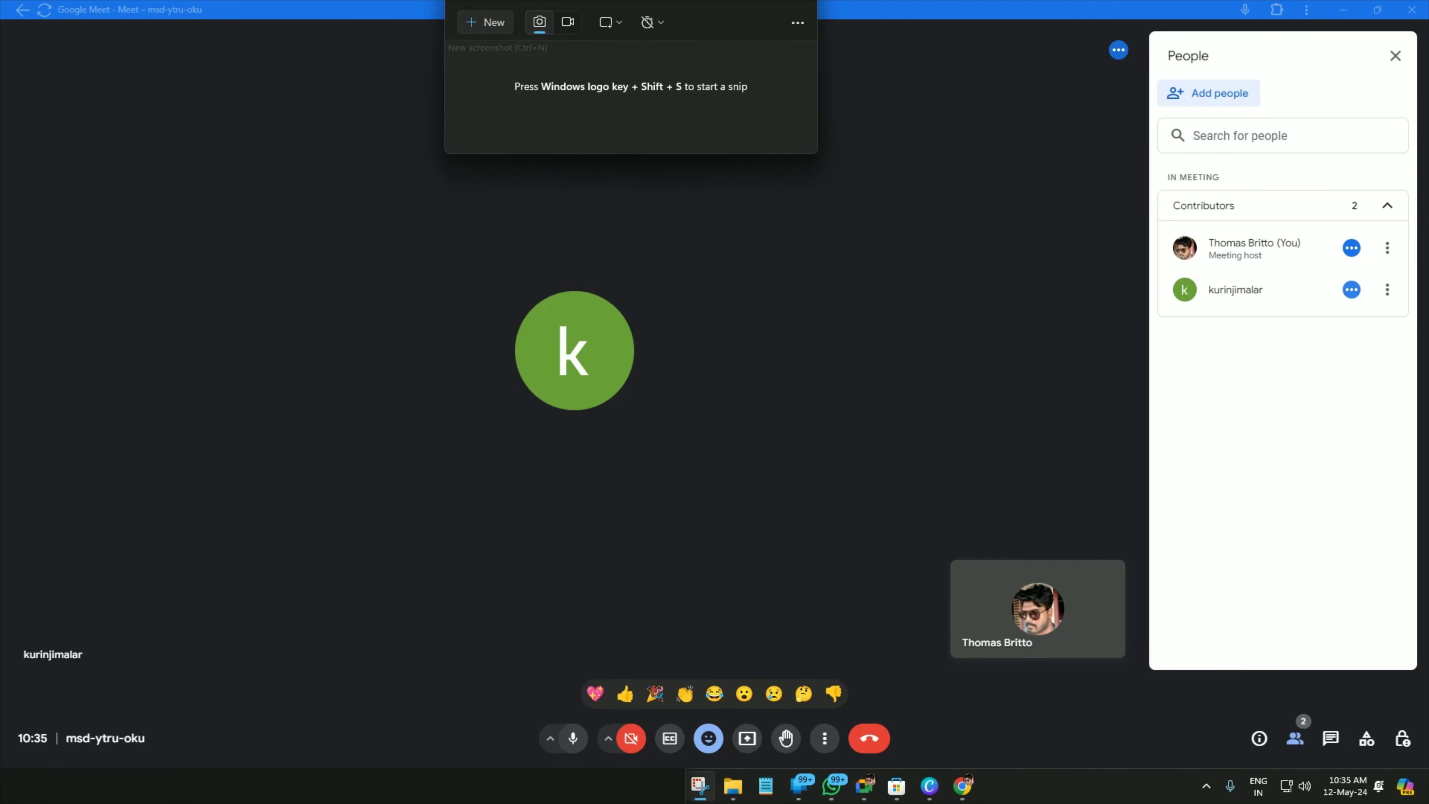
left_click_drag(688, 270, 1428, 803)
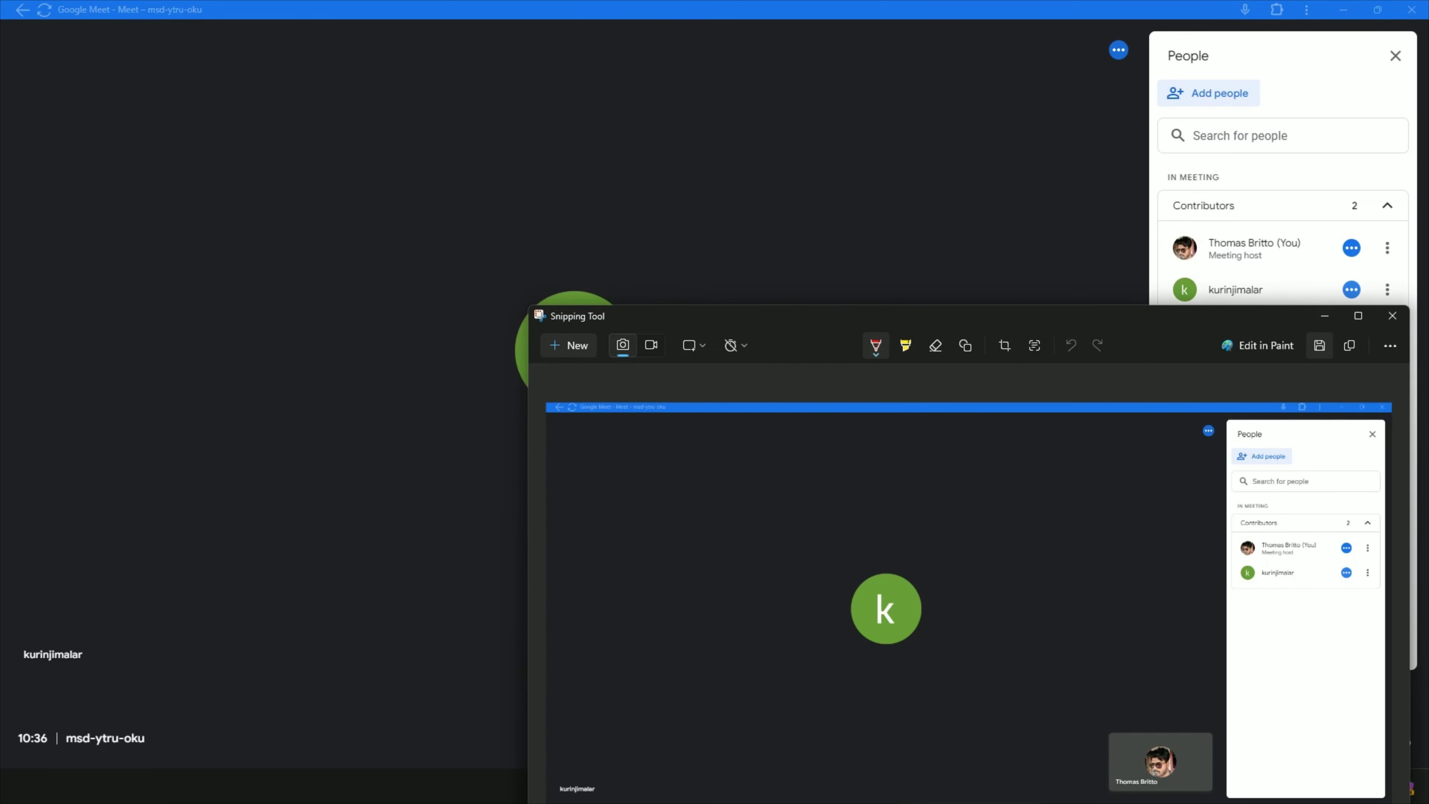
Save the snip as a PNG named class in the Tom Scope folder and close Snipping Tool
left_click(1319, 345)
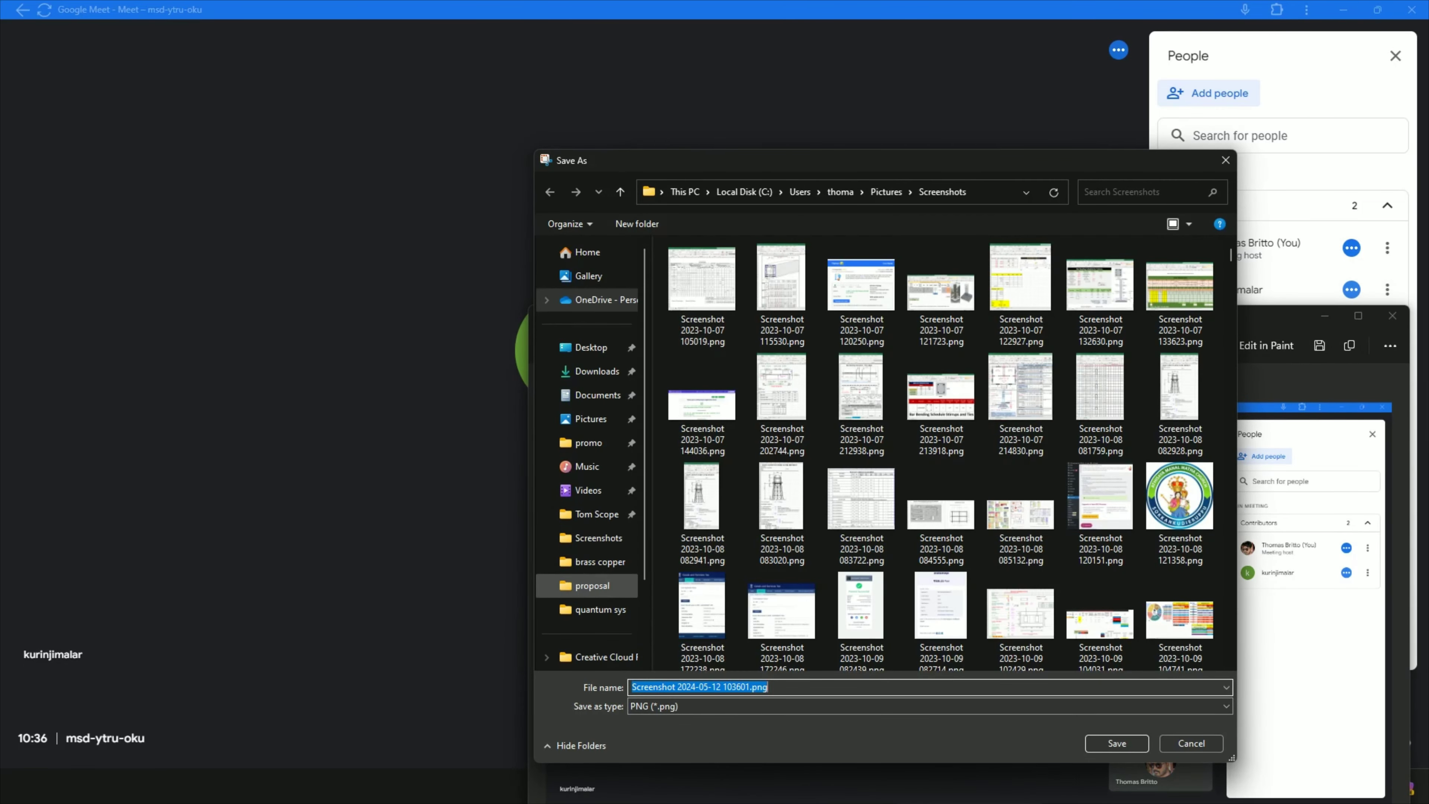
left_click(597, 514)
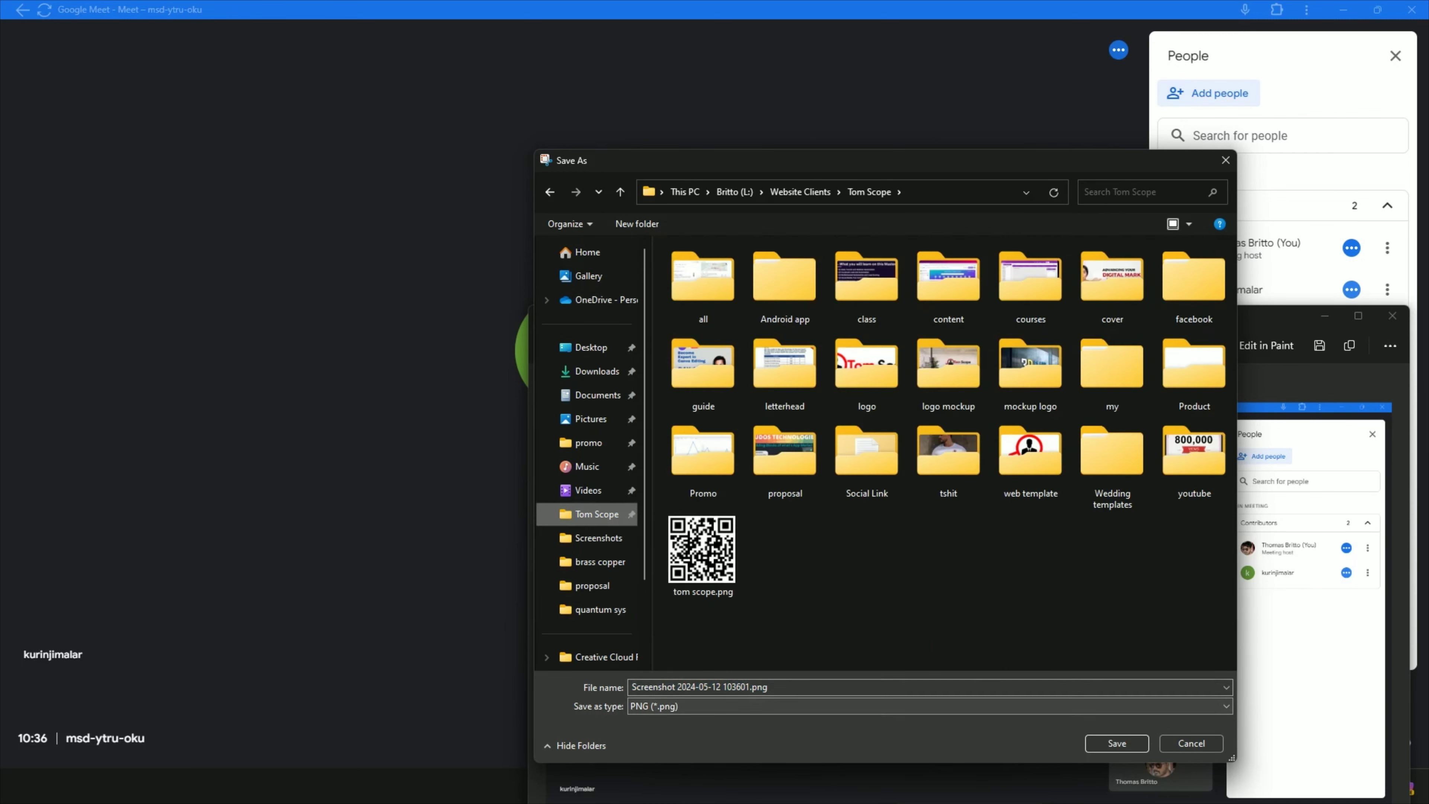
left_click(768, 687)
type("cl")
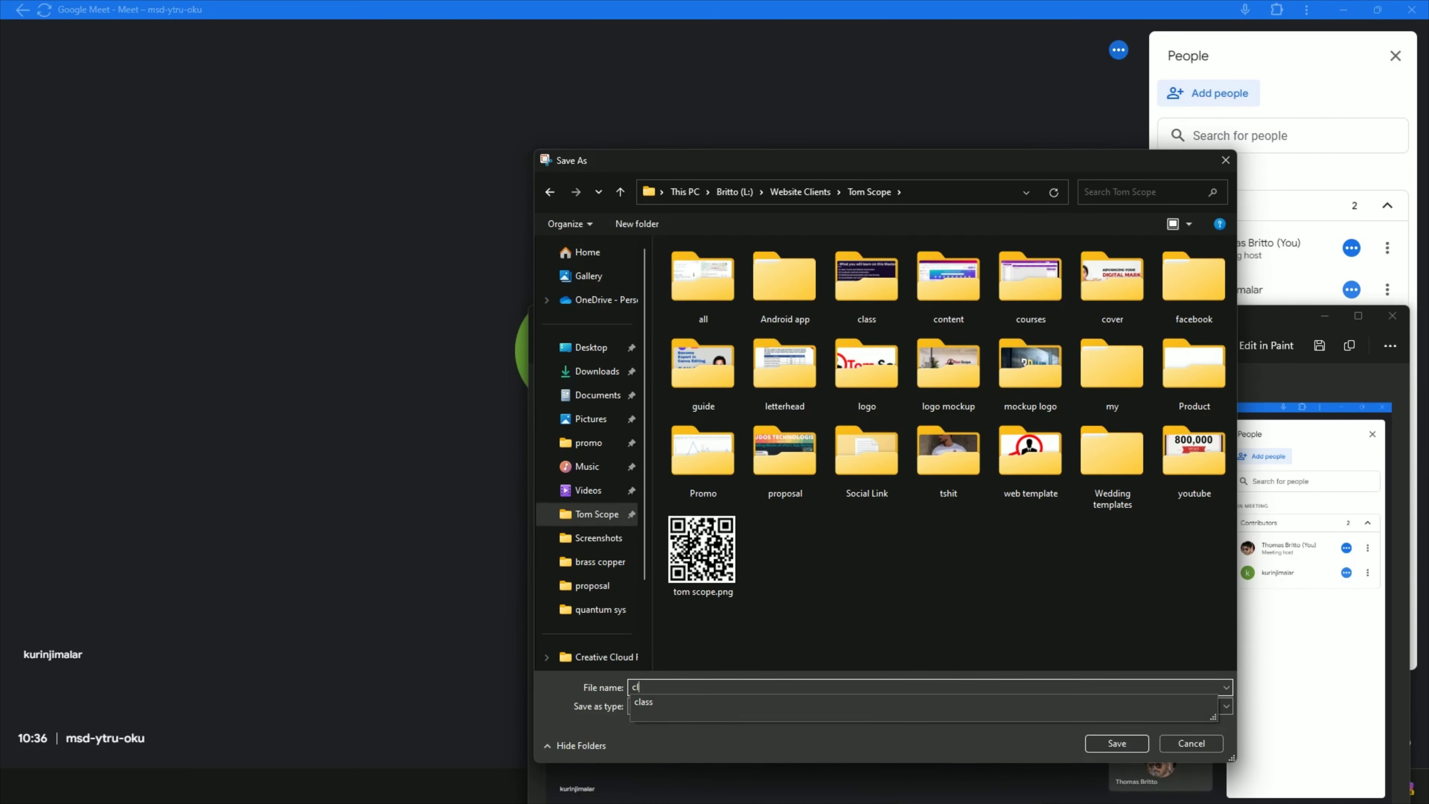
type("ass")
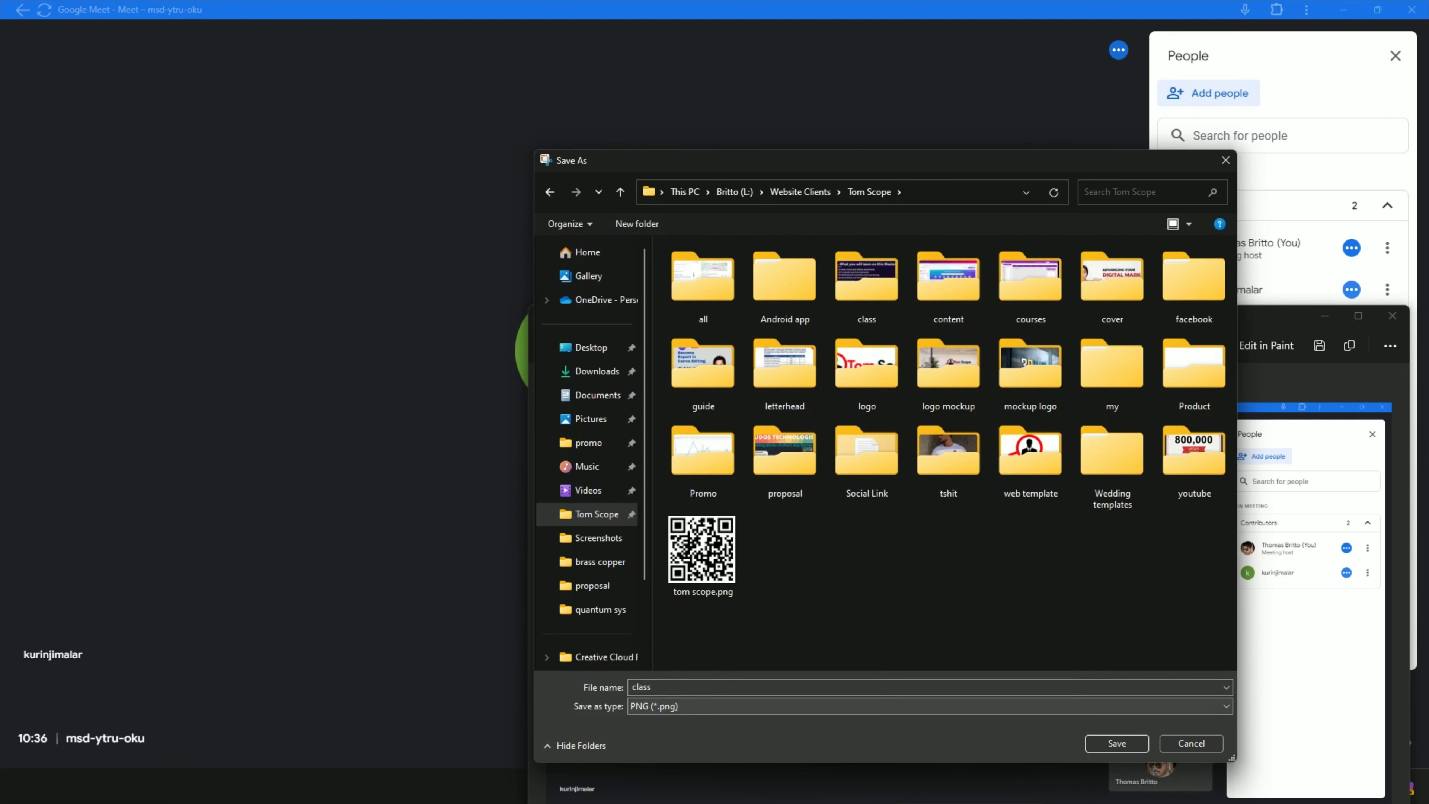
left_click(652, 687)
left_click(653, 687)
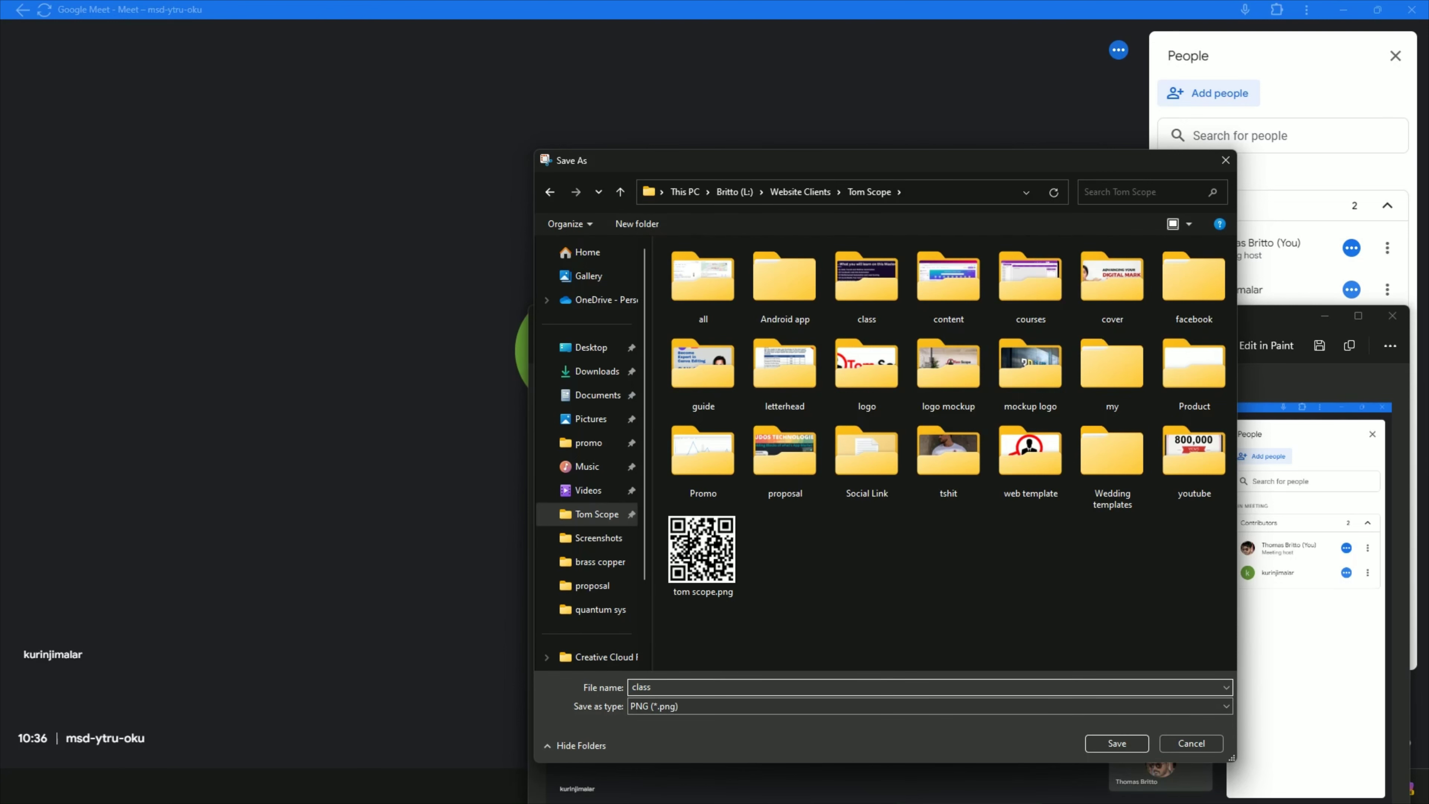
key("Return")
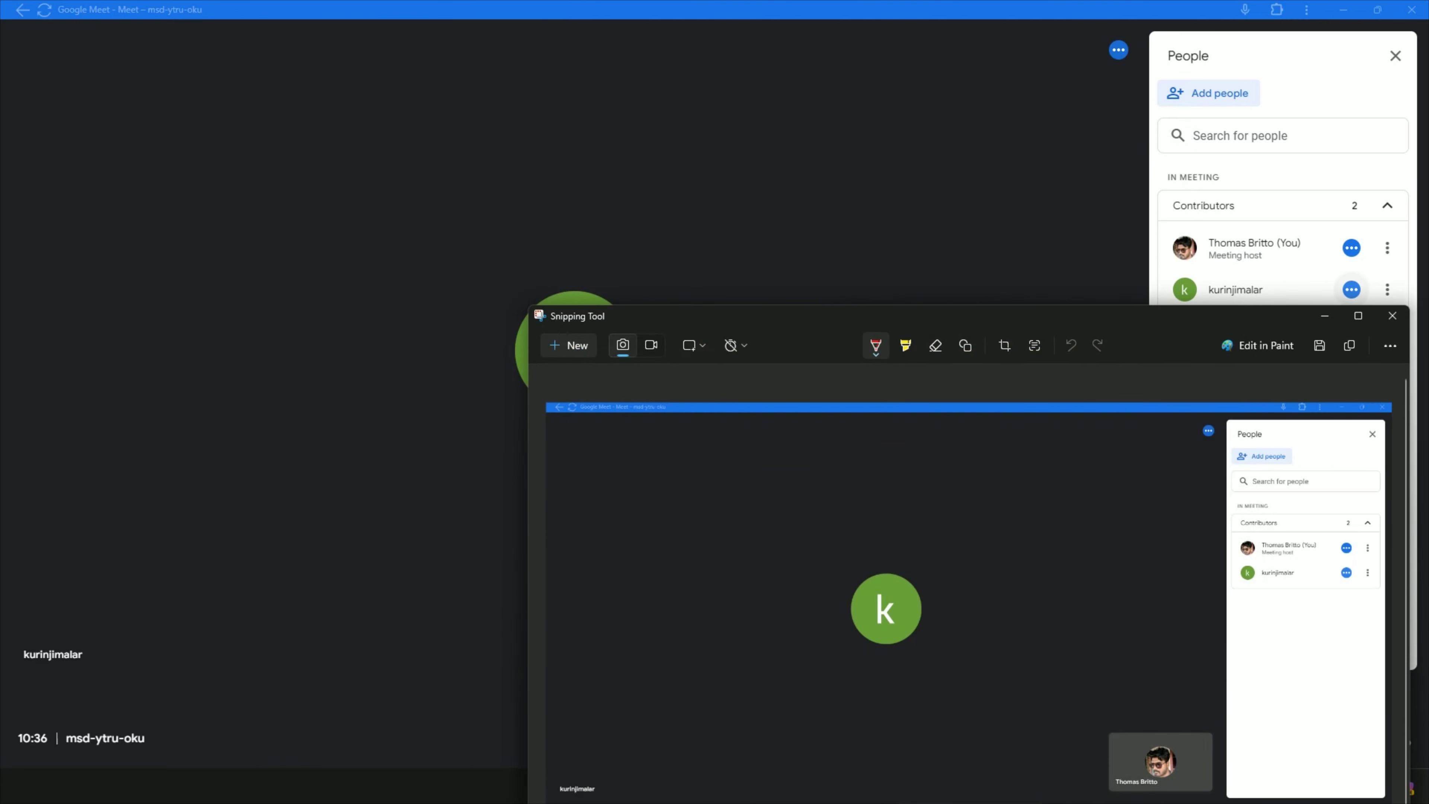
left_click(1392, 316)
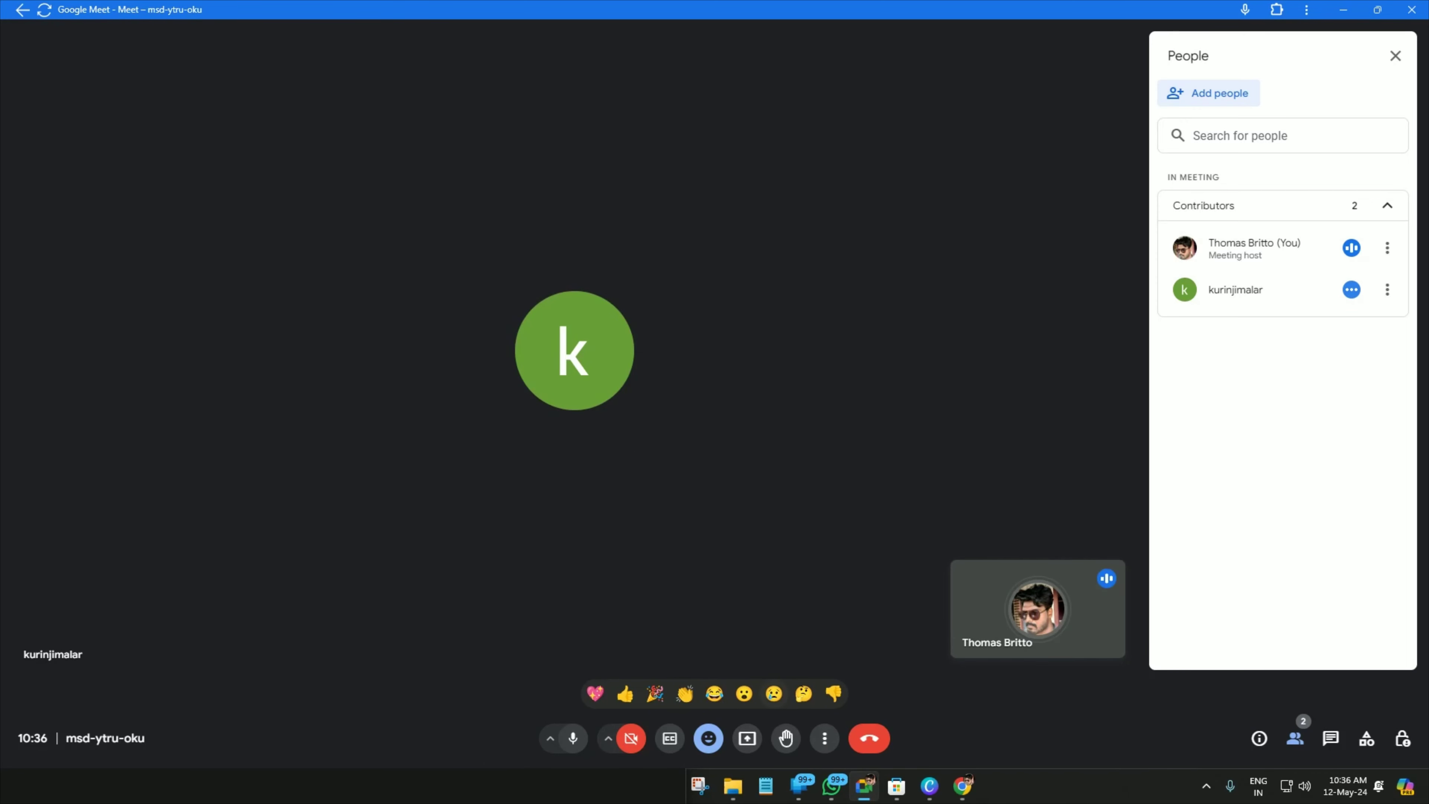
Present the entire screen in the Google Meet call and switch back to the Canva pasta Instagram post in Chrome
left_click(747, 739)
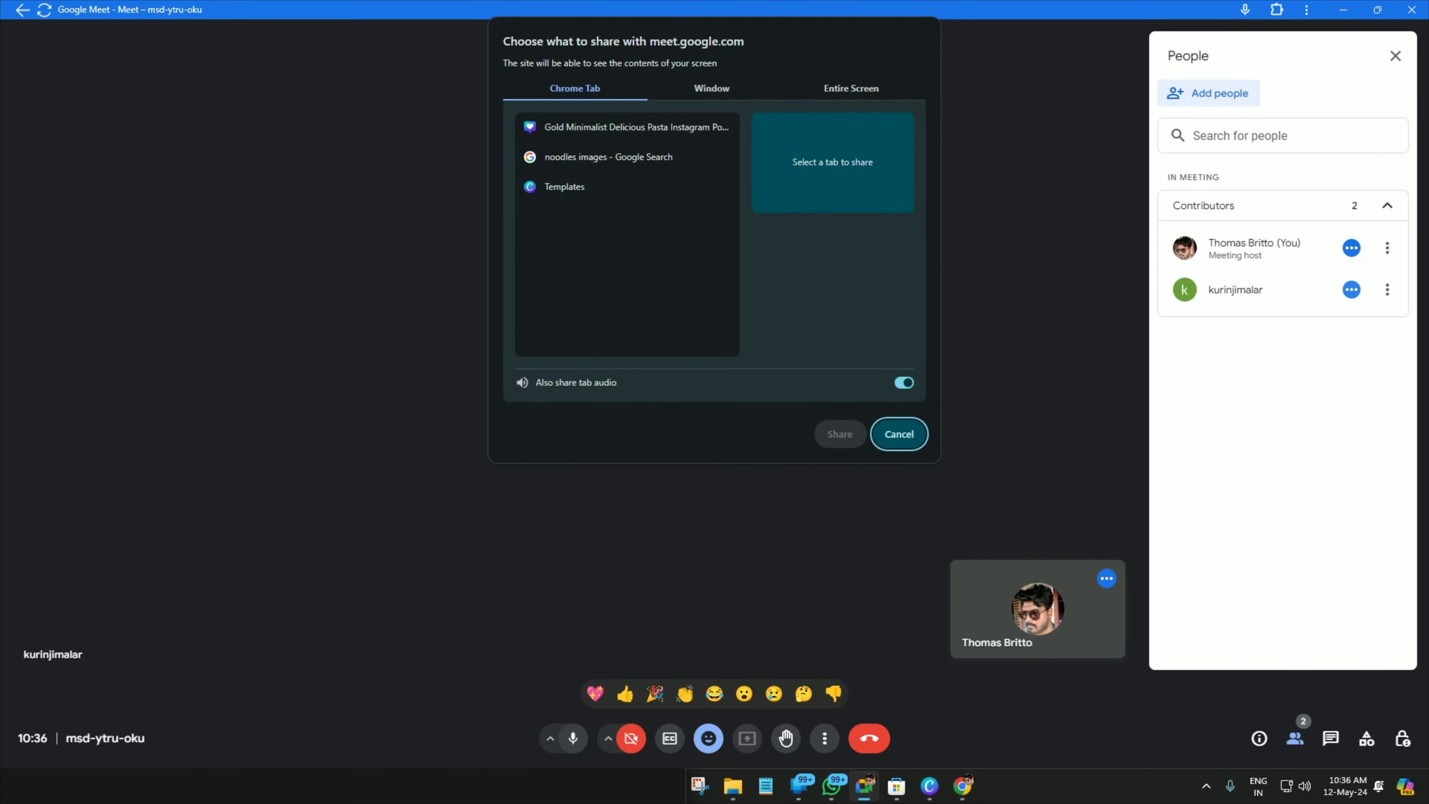
left_click(850, 88)
left_click(692, 245)
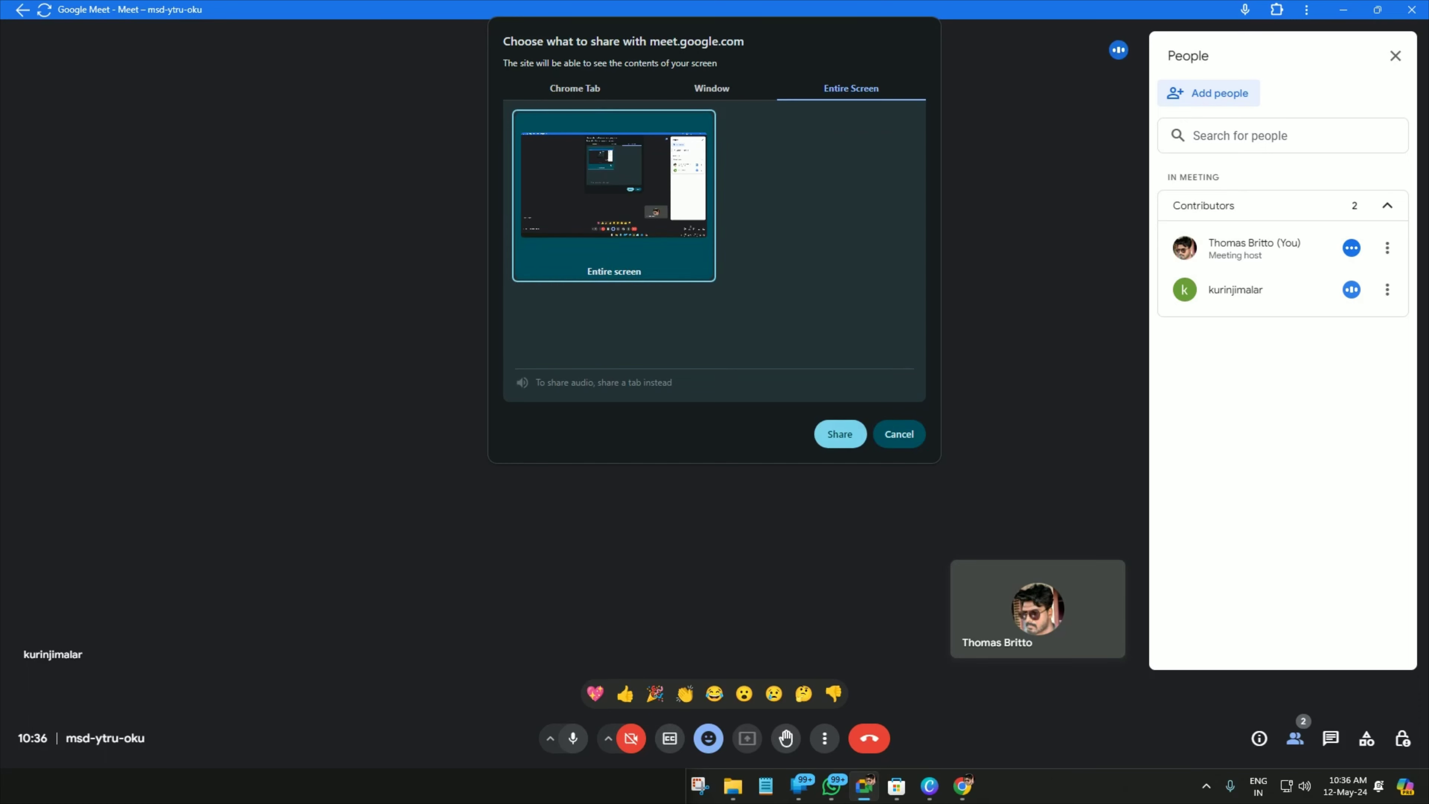
left_click(840, 433)
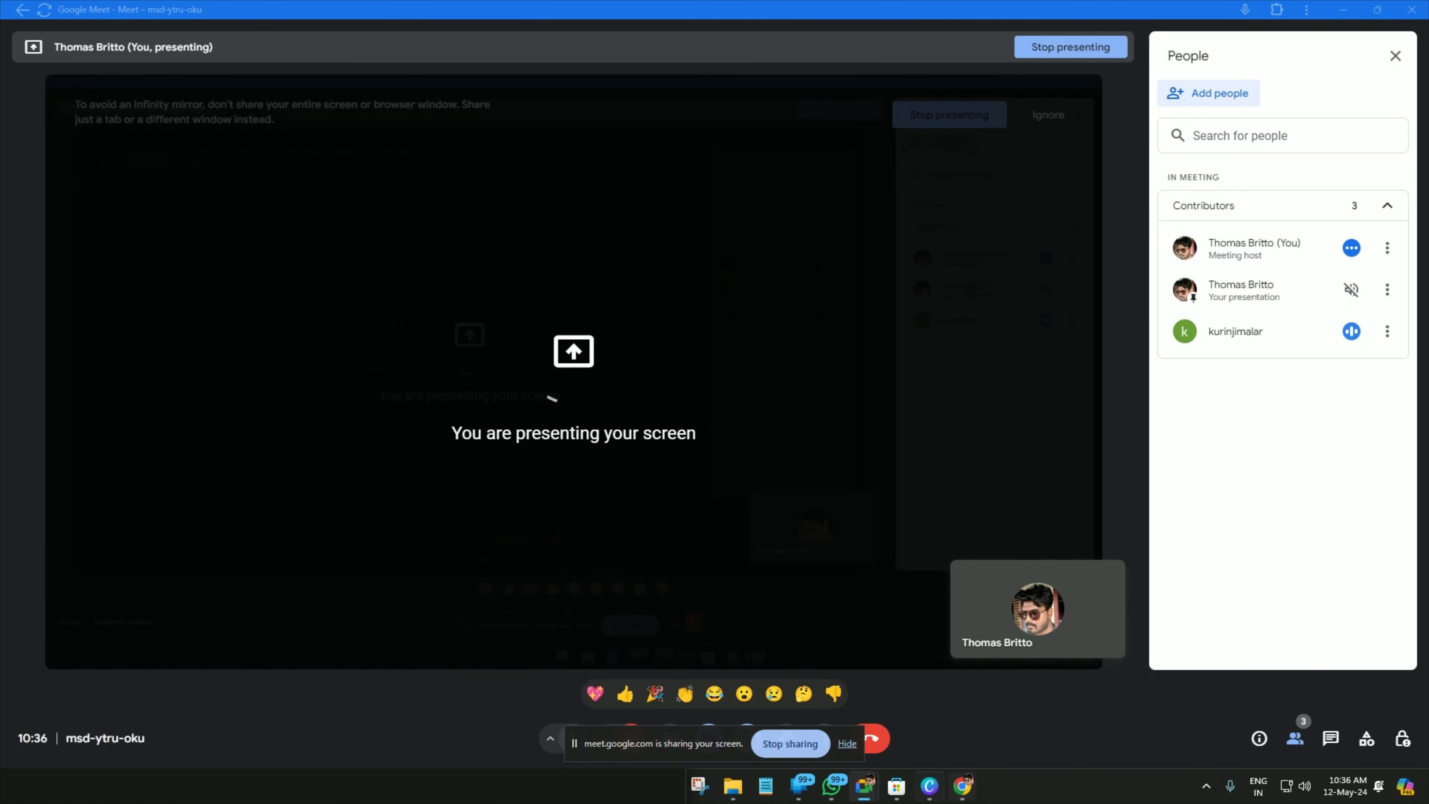
mouse_move(929, 785)
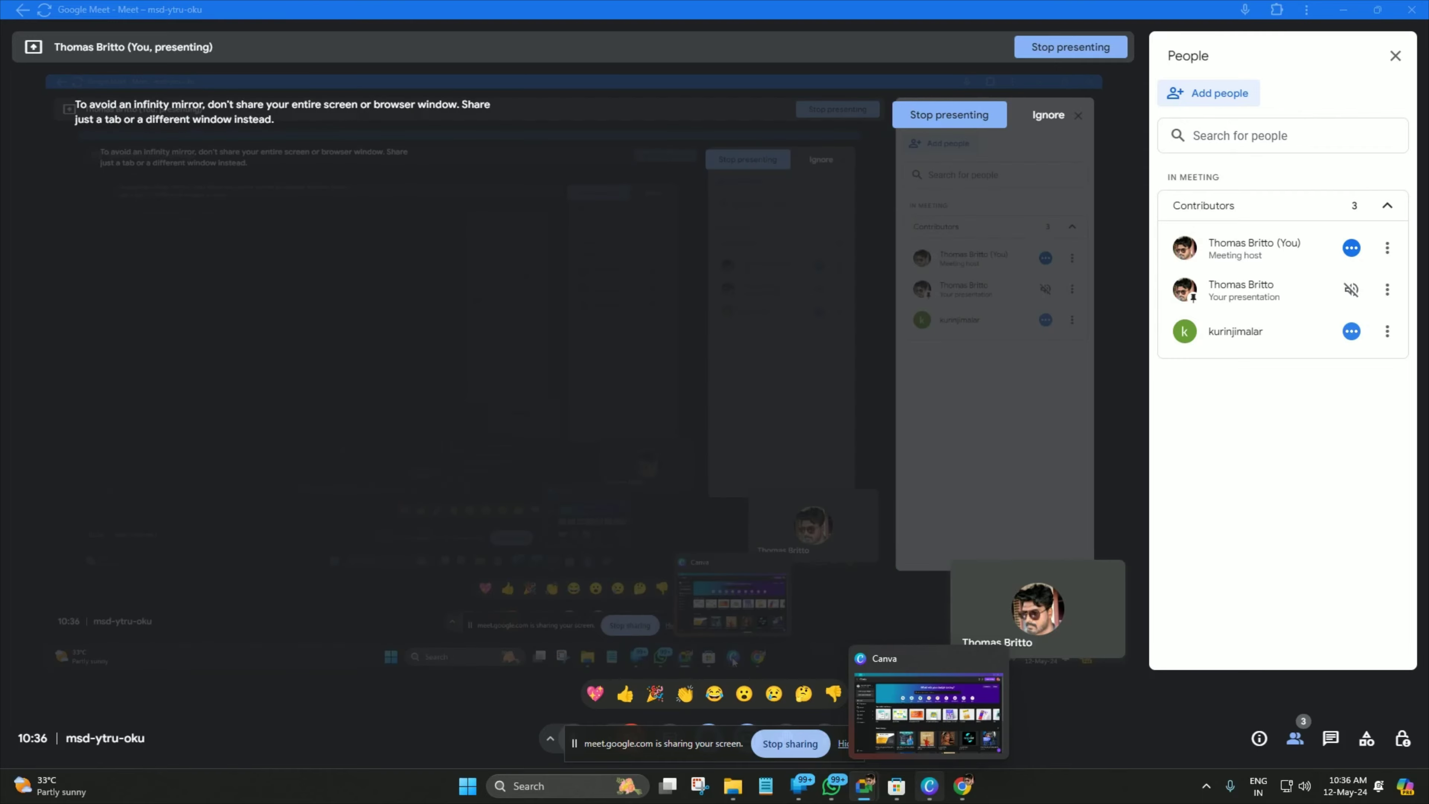
left_click(930, 786)
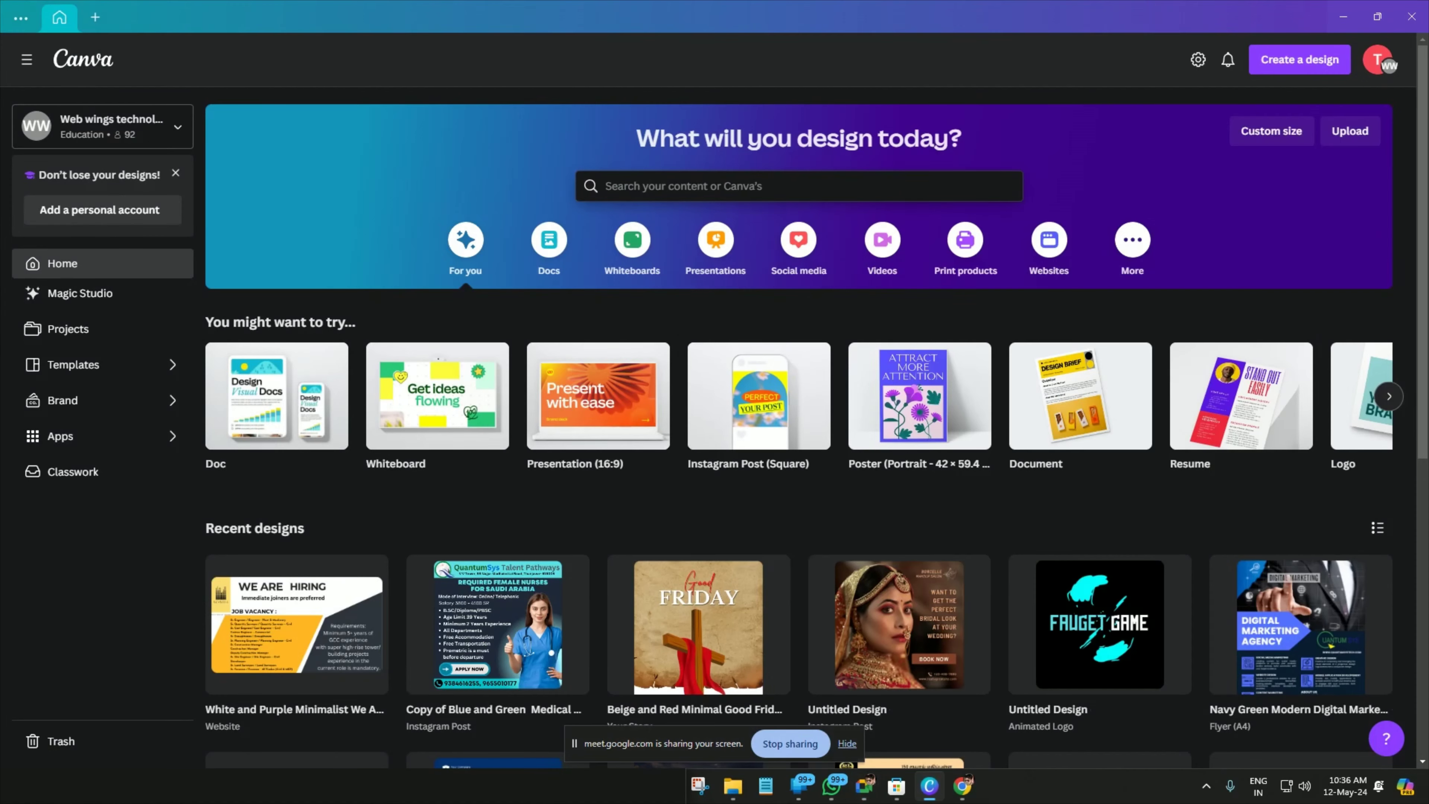
left_click(963, 786)
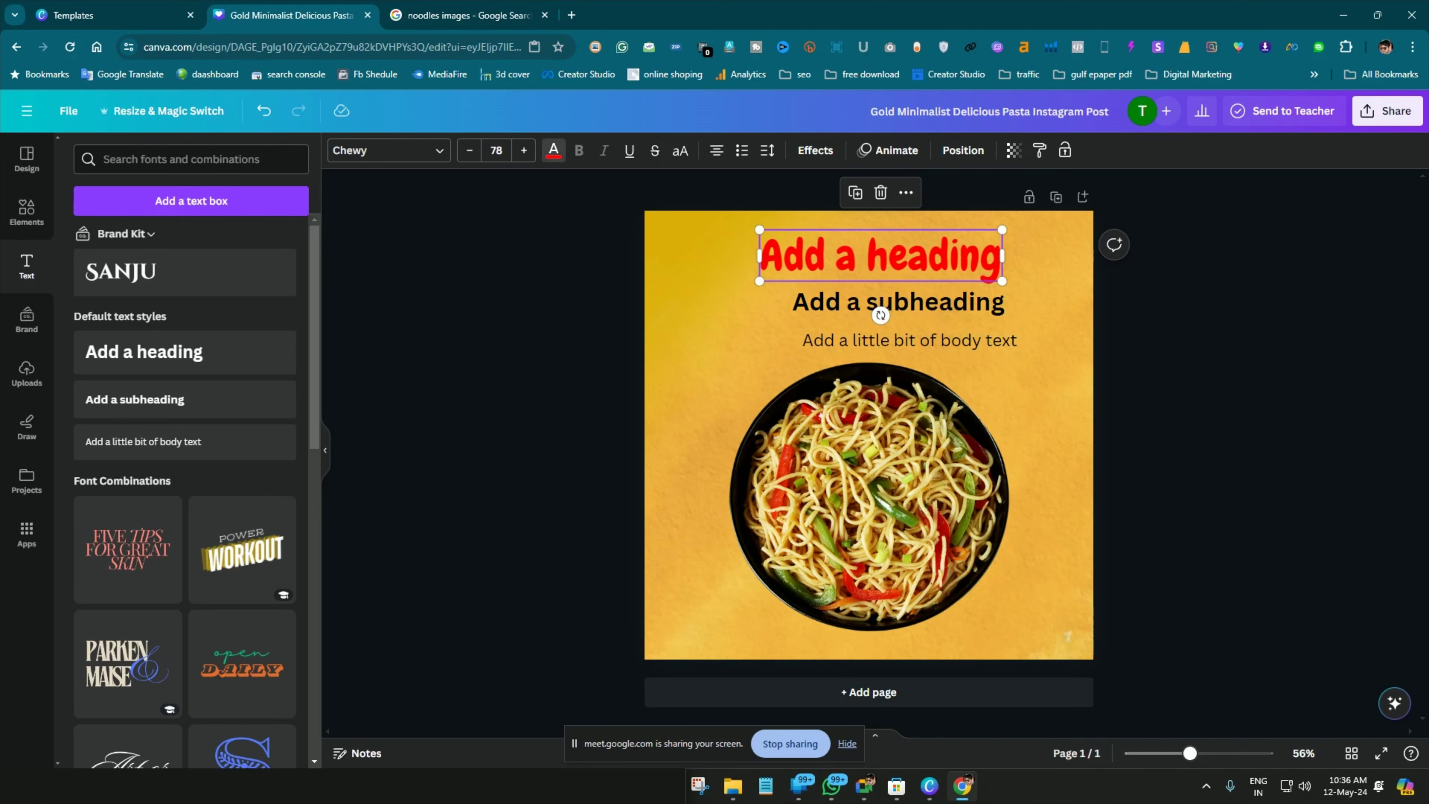
Recolour the heading green, #538924, by sampling a green vegetable in the noodle bowl image
left_click(554, 149)
left_click(81, 241)
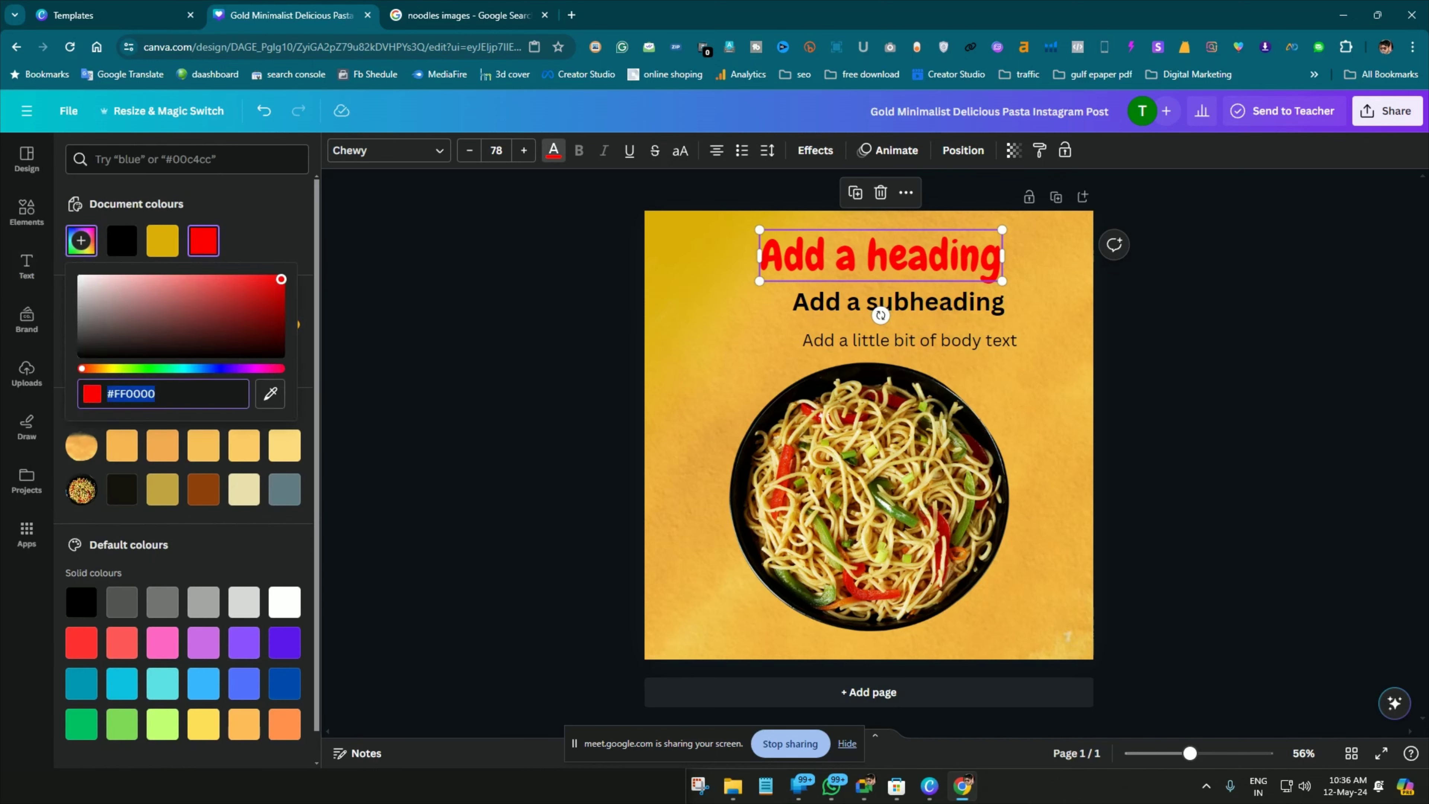
left_click_drag(134, 311, 164, 308)
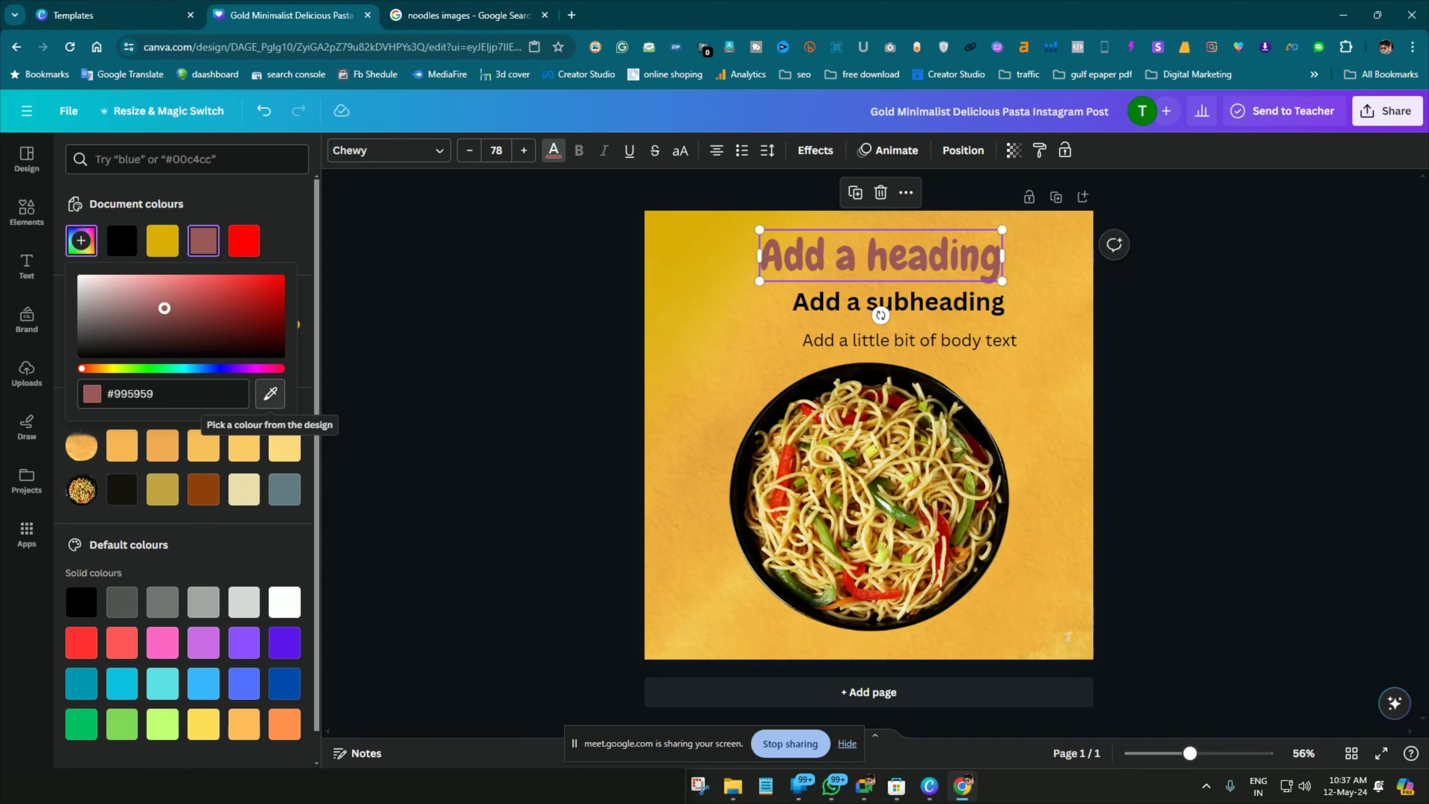
left_click(270, 393)
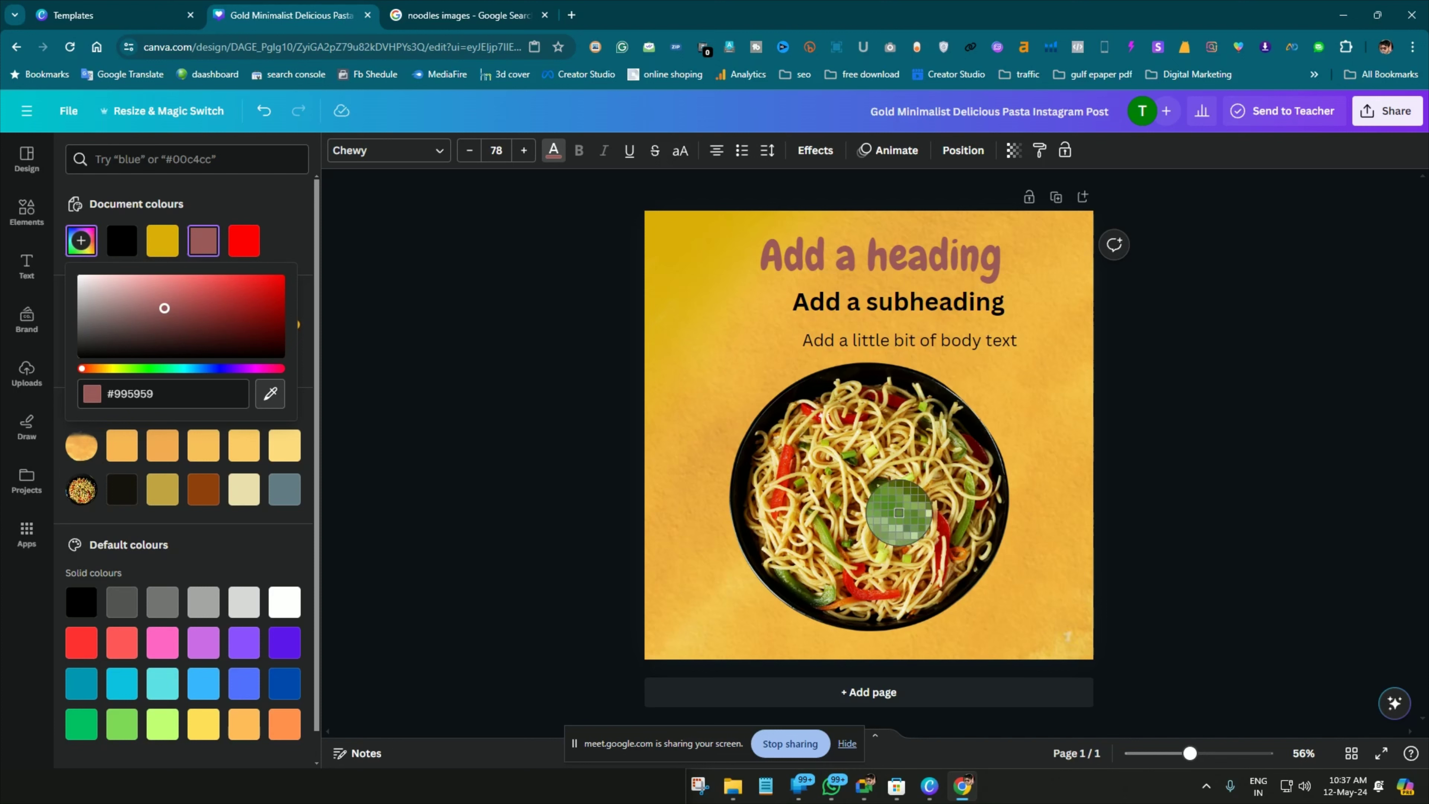
left_click(827, 510)
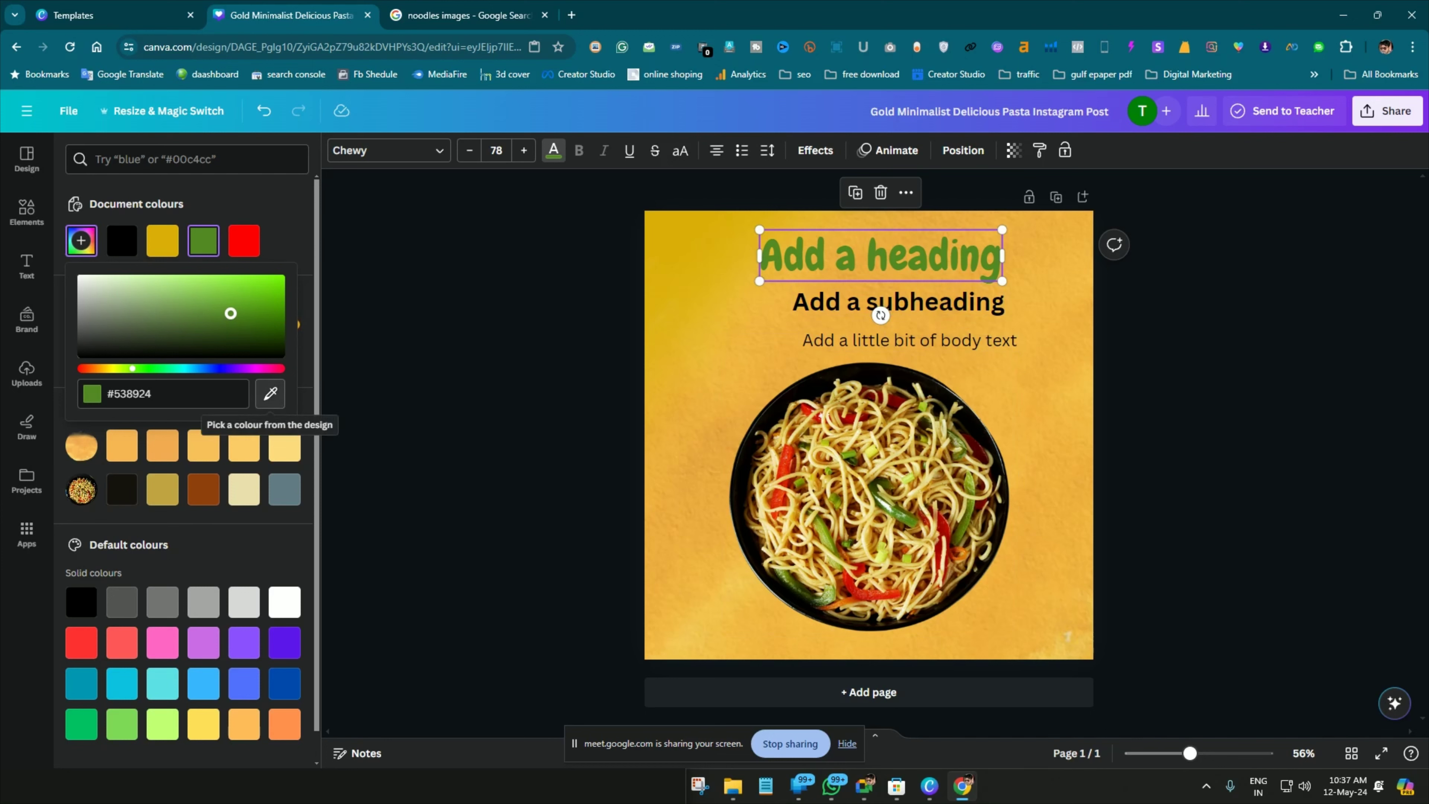
Replace the green heading's text with three lines: dfdfdgfgf, hgjhj and hjhjyh
left_click(26, 265)
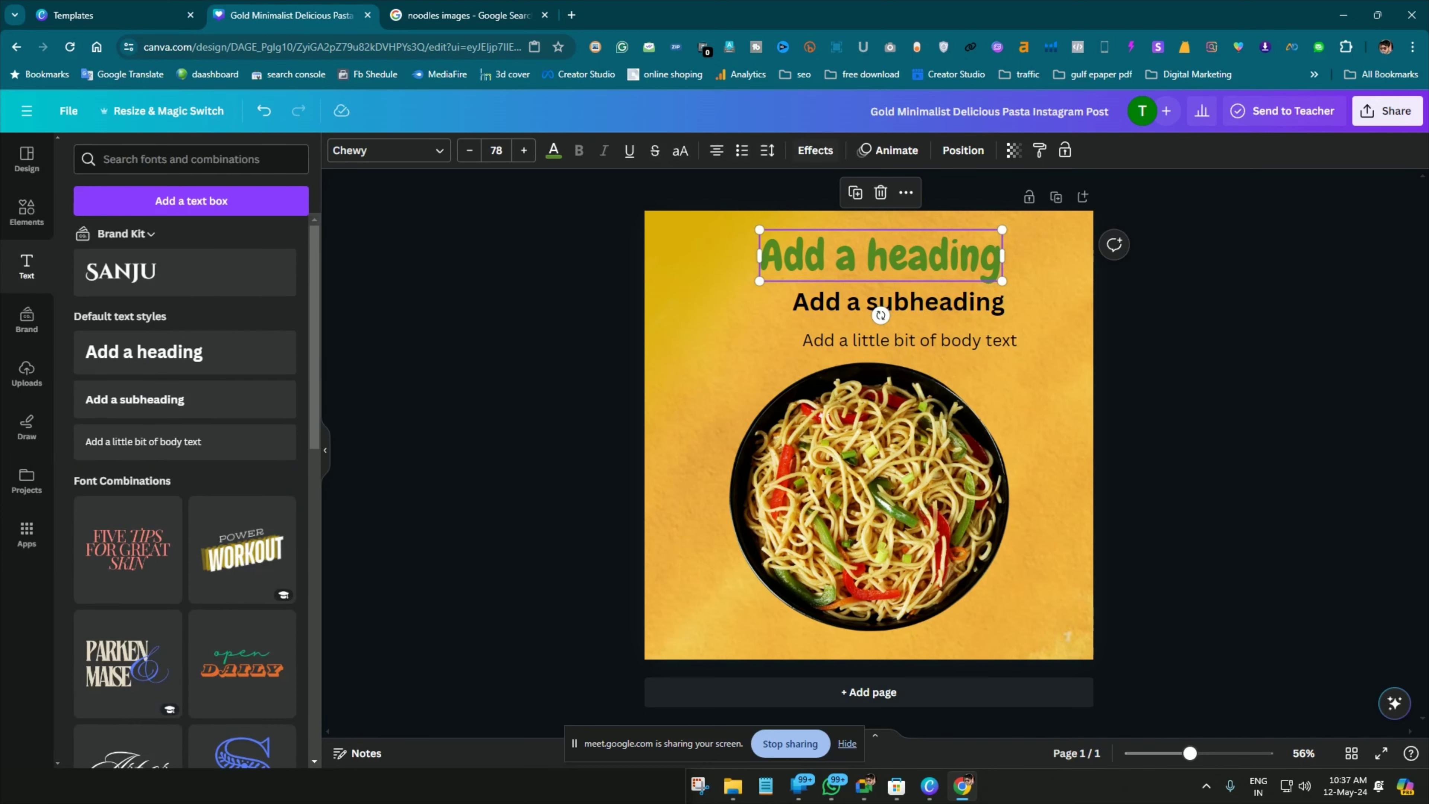
double_click(994, 276)
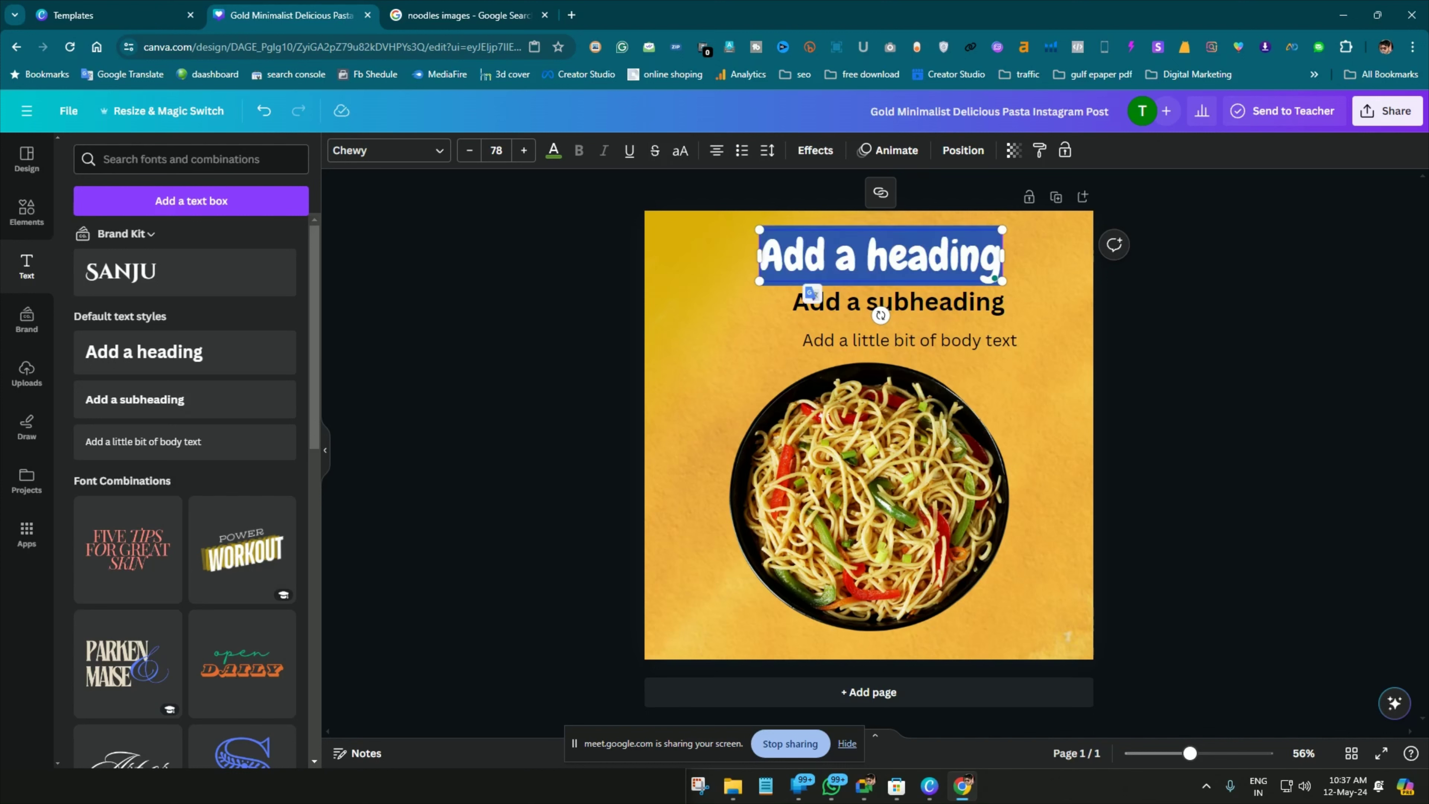
type("dfdfdgfgf")
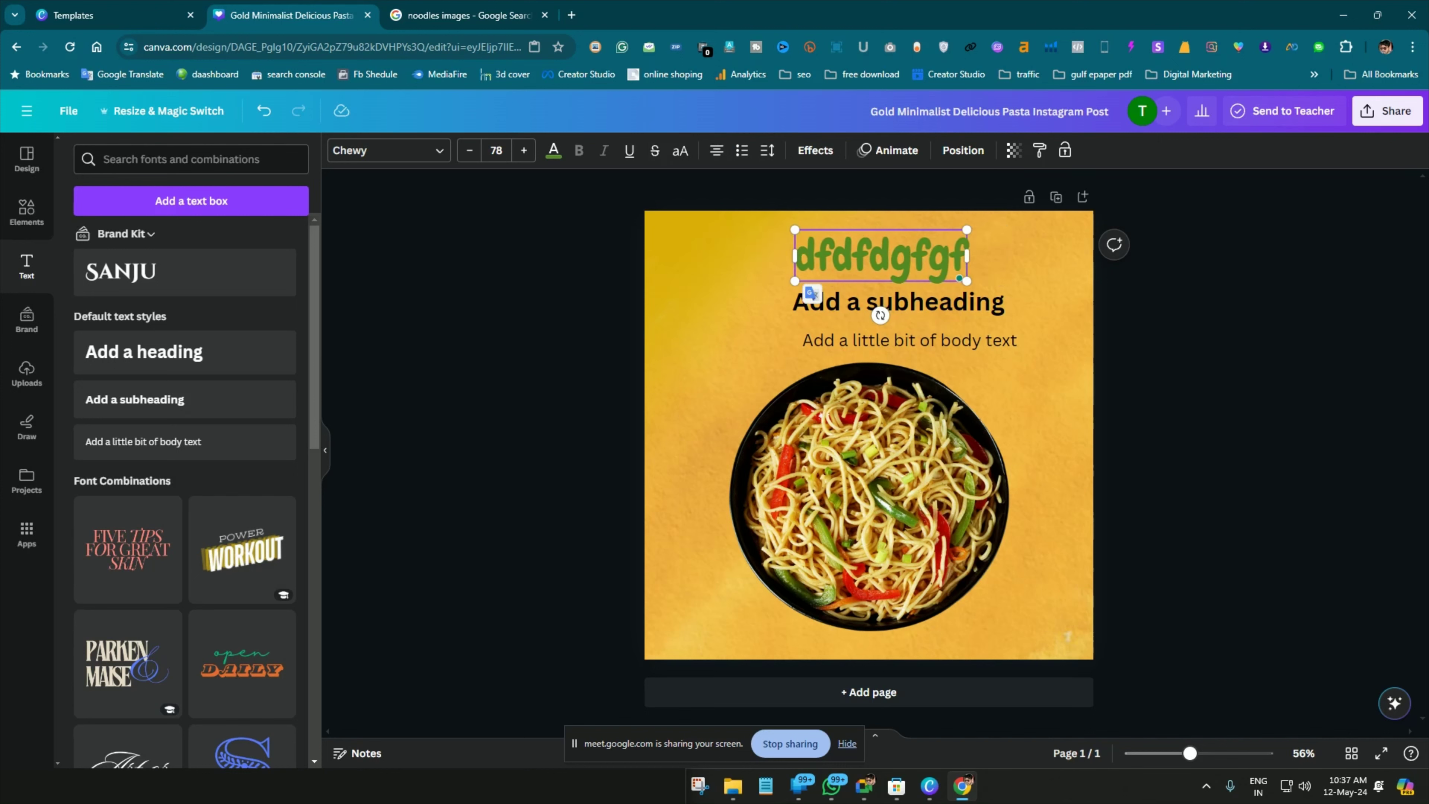
key("Return")
type("hgjhj")
key("Return")
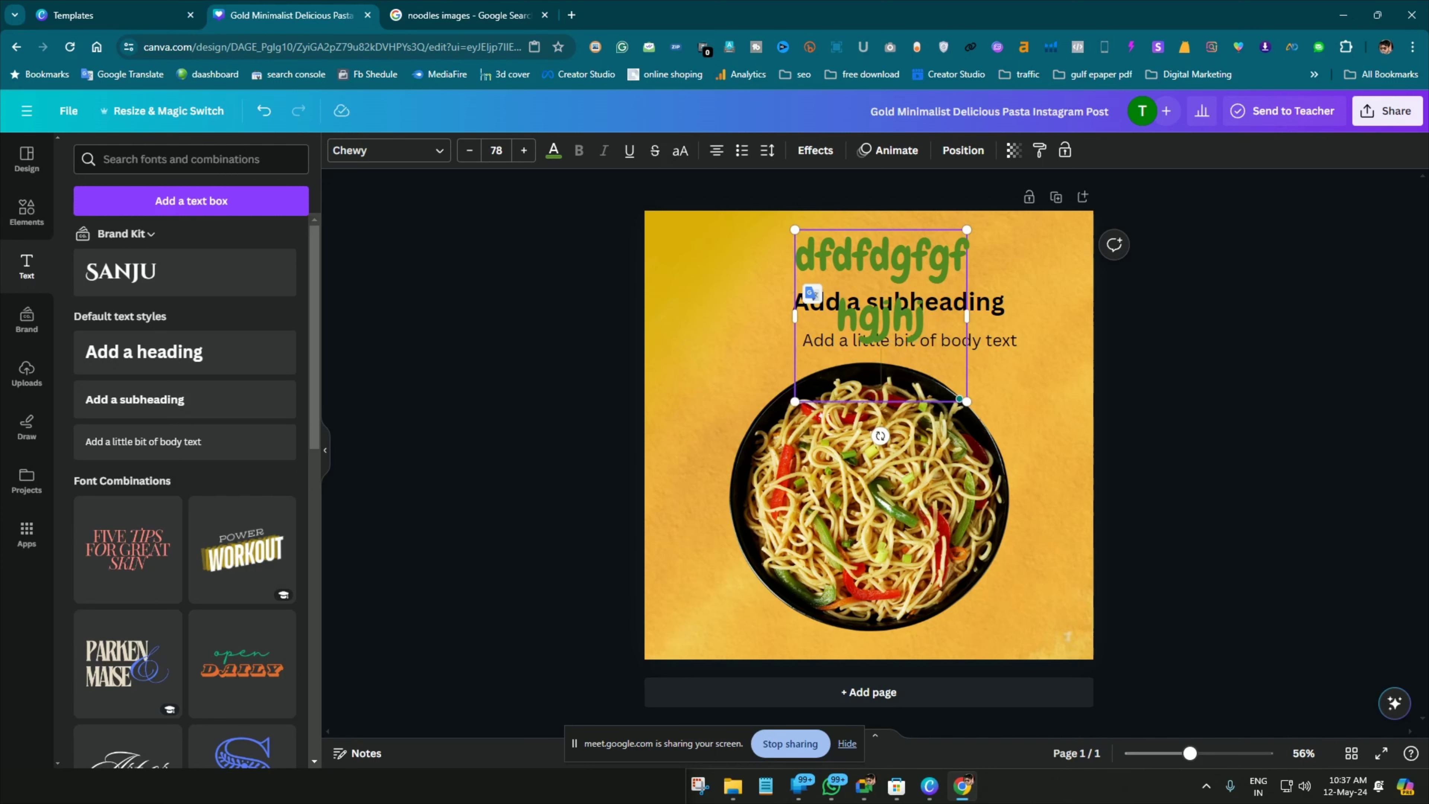
type("hjhjyh")
key("Escape")
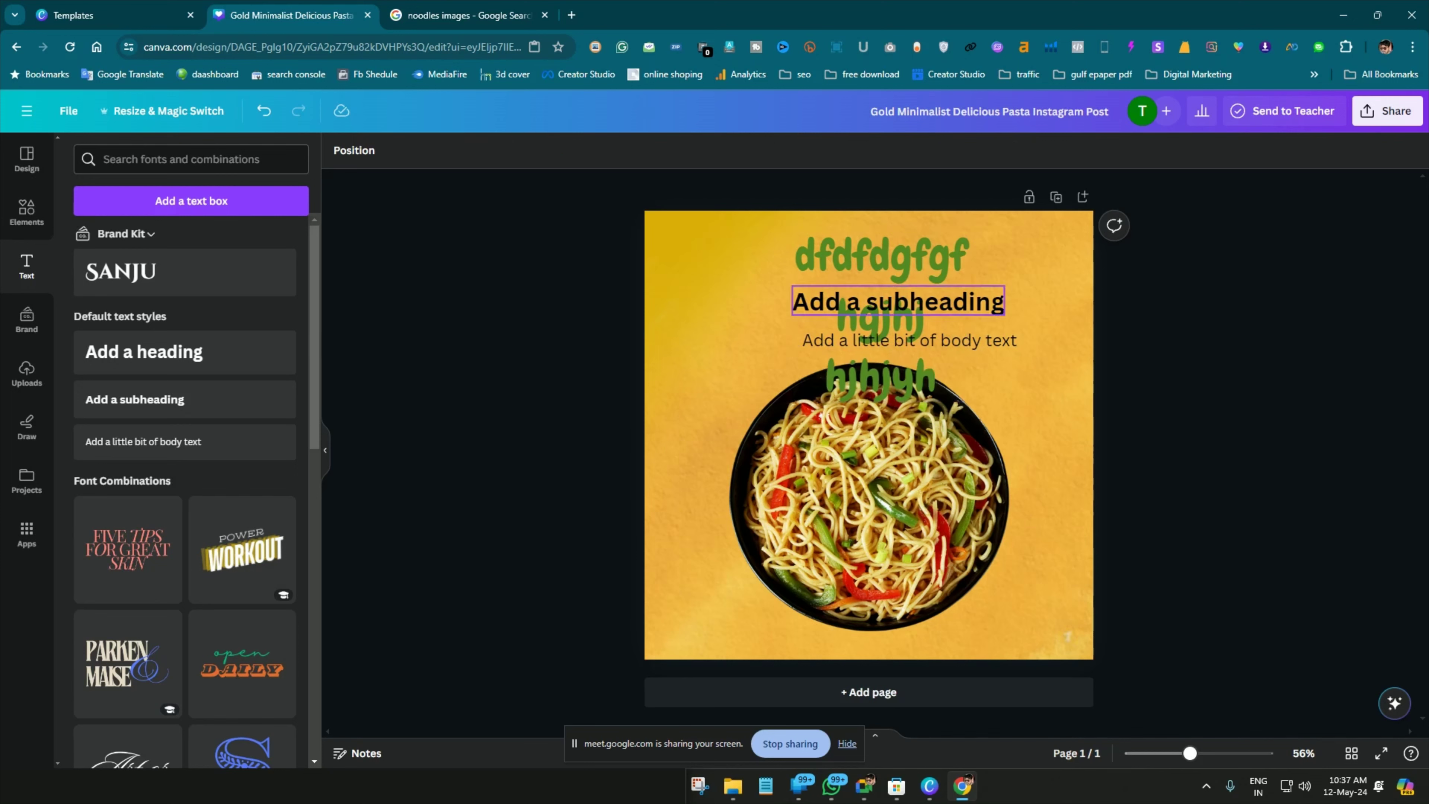
Delete the subheading and the body text placeholders overlapping the green text
left_click(899, 302)
key("Delete")
left_click(910, 340)
key("Delete")
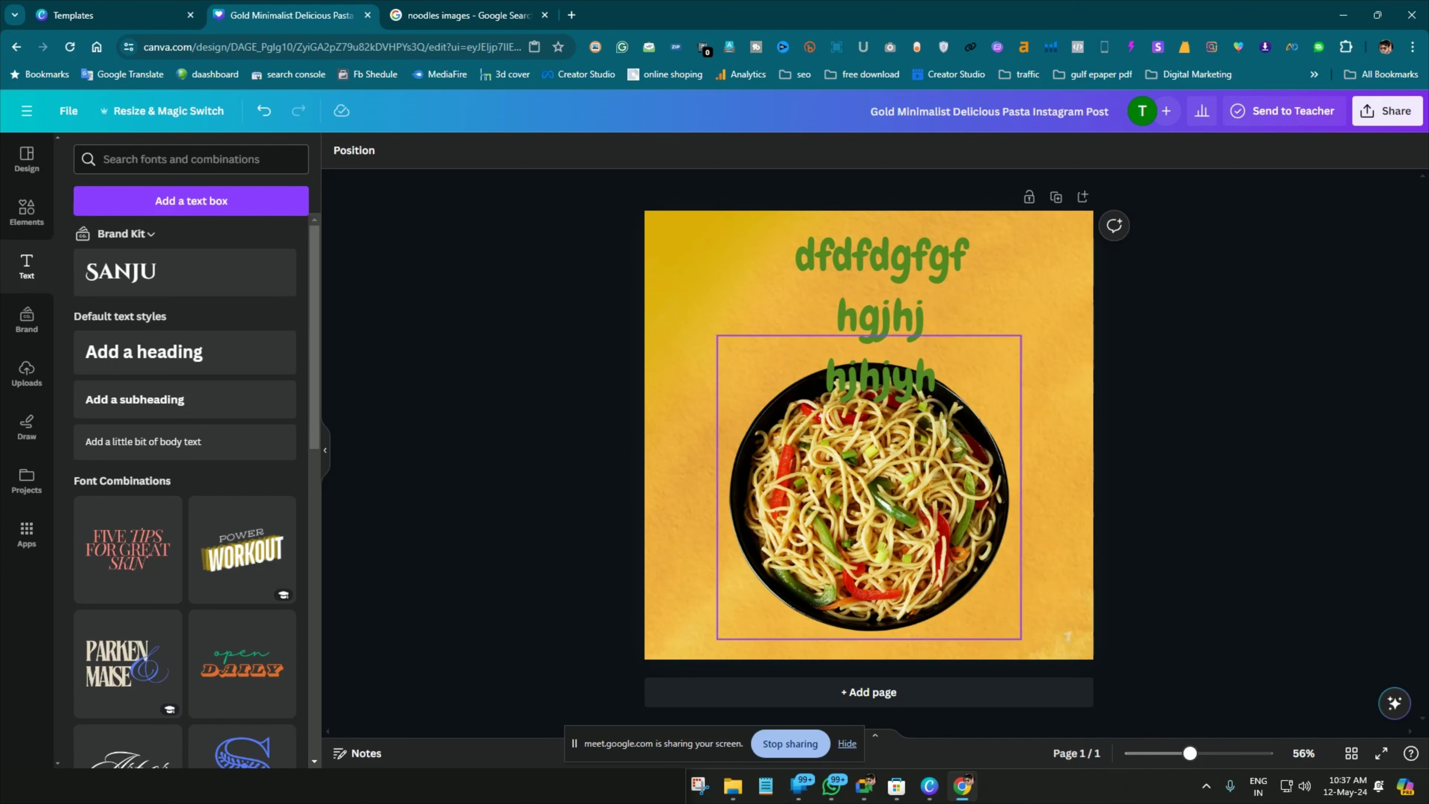
Move the noodle bowl down past the page's lower edge and shift the three-line text to the left above it
left_click_drag(869, 496, 898, 568)
left_click_drag(880, 318, 816, 318)
left_click_drag(903, 243, 897, 243)
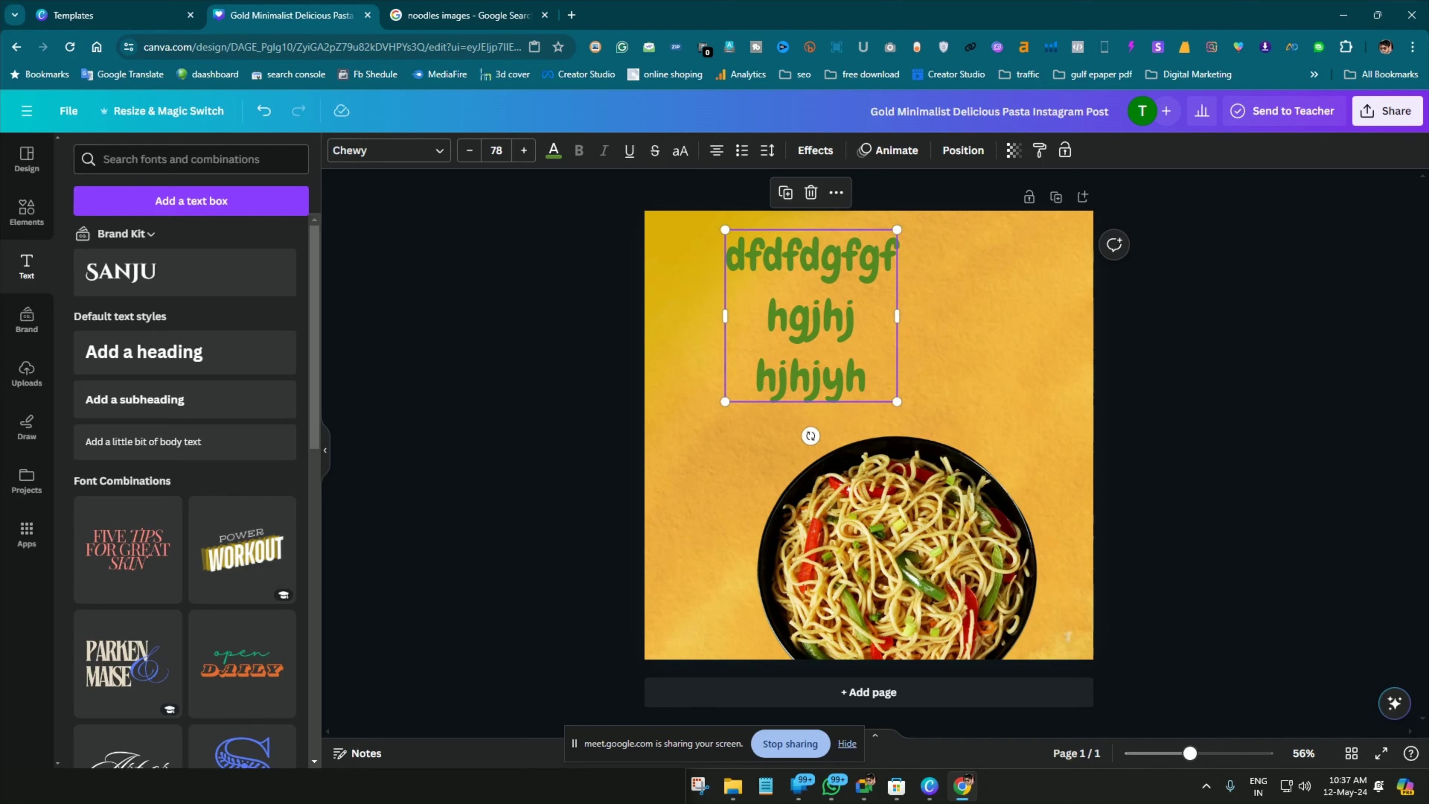
Set the three-line text to upper case, and try underlining it before removing the underline
left_click(680, 150)
left_click(681, 150)
left_click(680, 151)
left_click(680, 150)
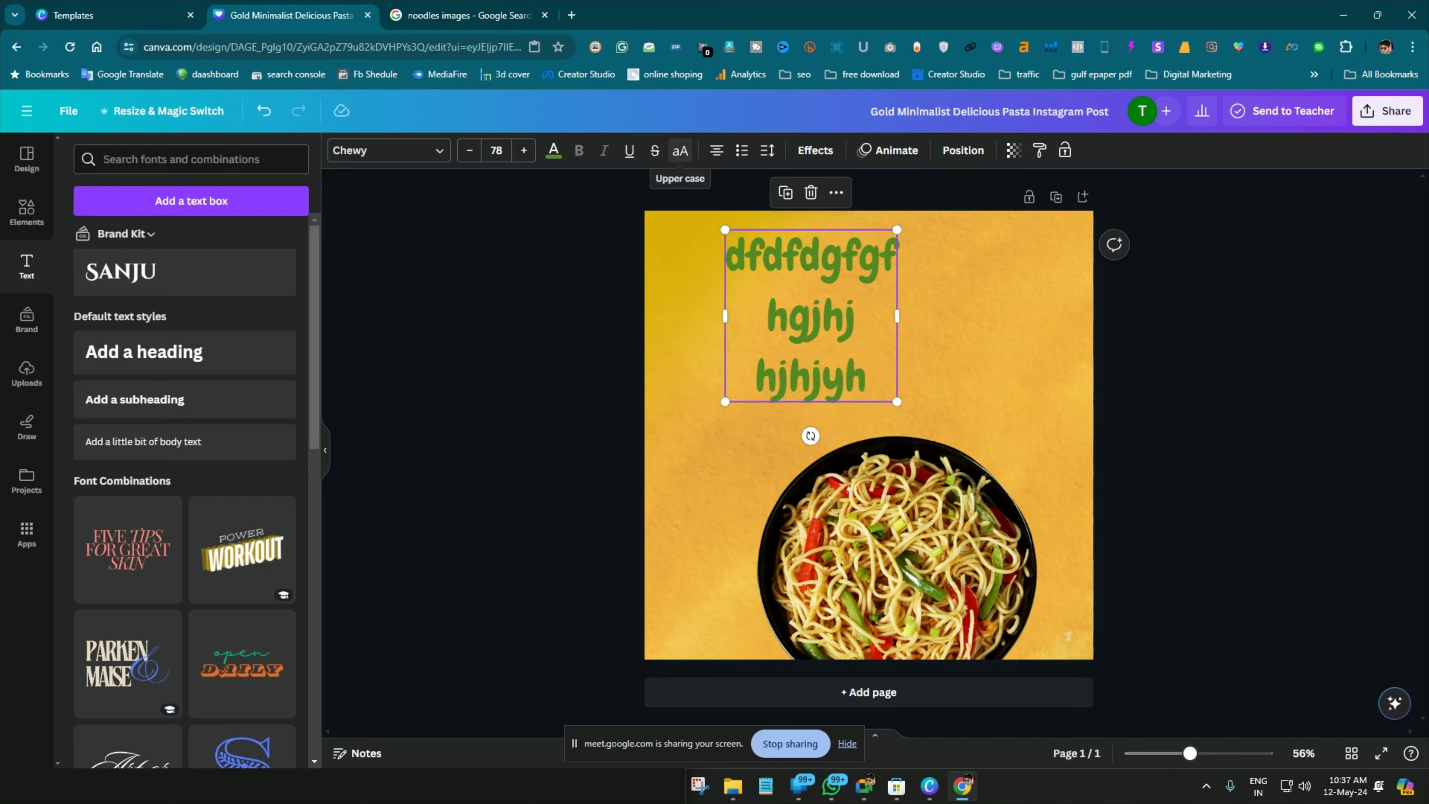
left_click(681, 150)
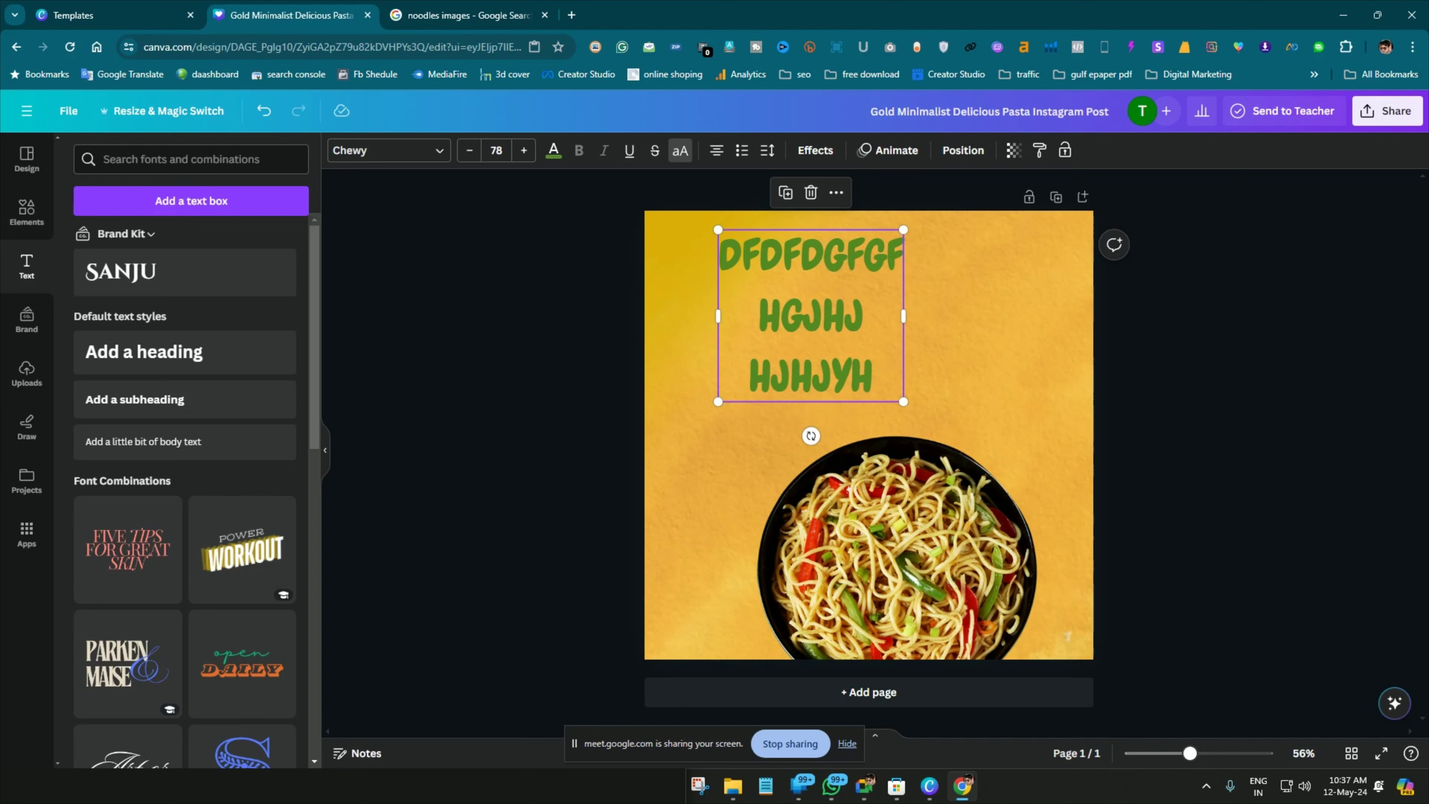
left_click(629, 151)
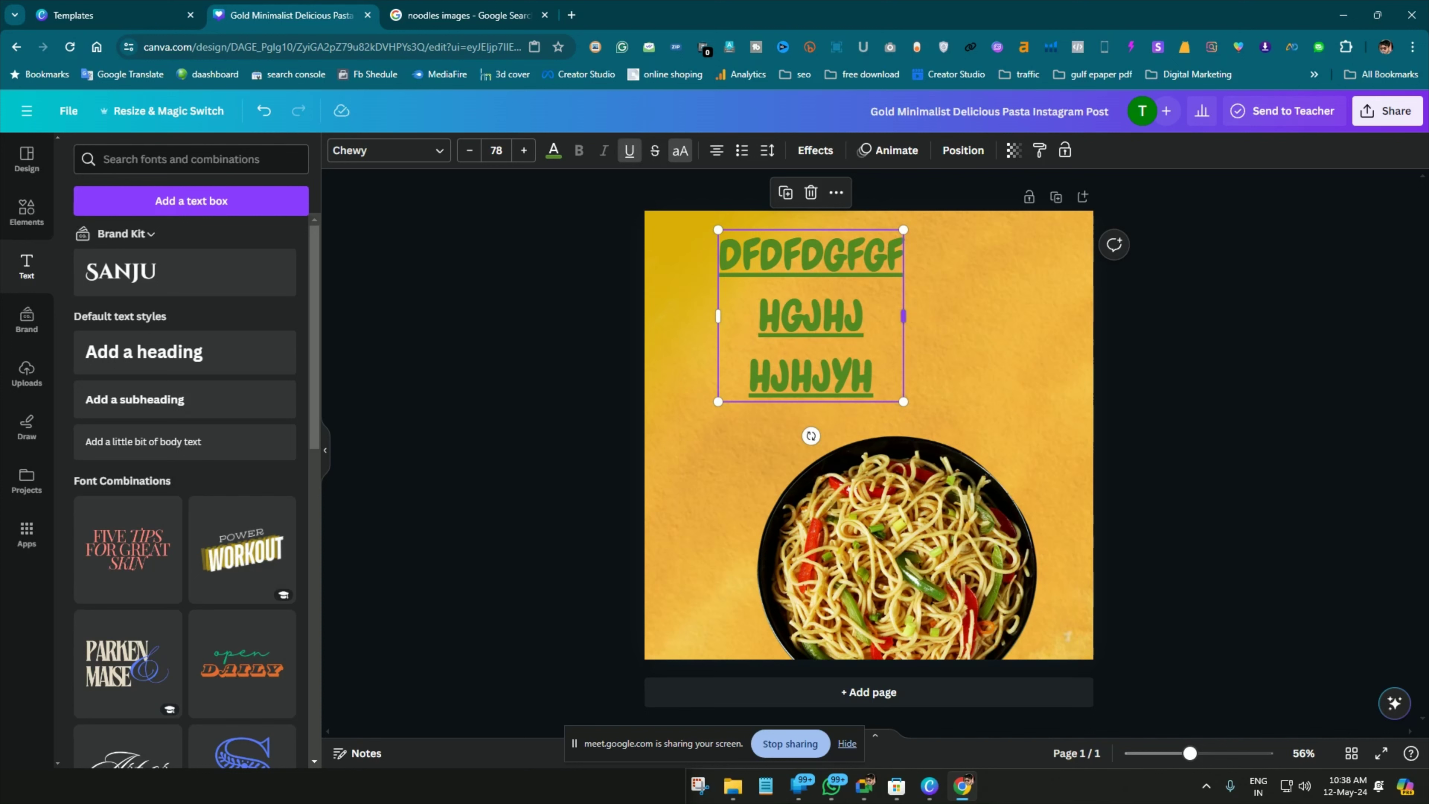
left_click(629, 150)
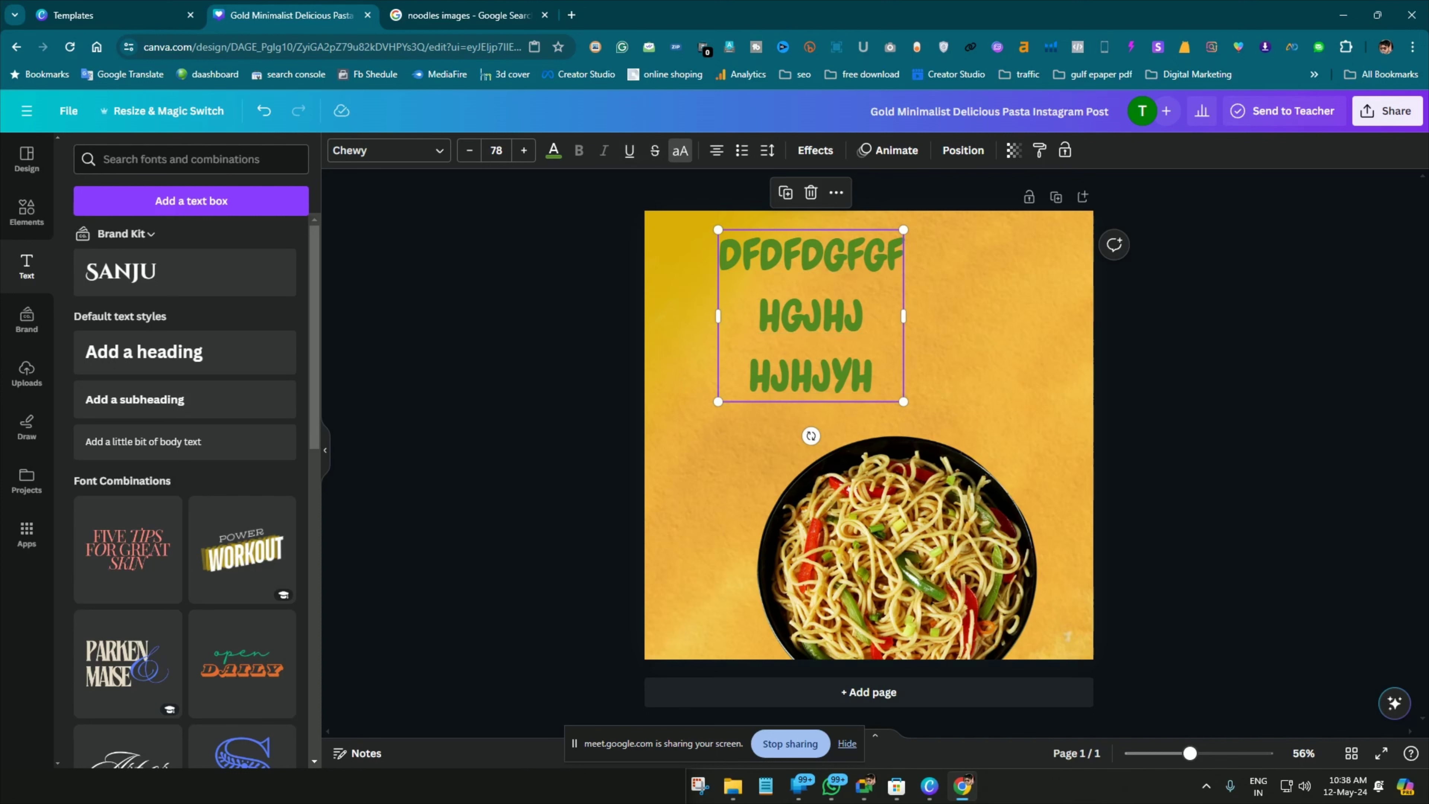
Scale the green text to size 78.5 and widen its text box to nearly the full page width
left_click(864, 309)
key("Escape")
left_click(810, 316)
mouse_move(903, 401)
left_mouse_down()
mouse_move(1008, 493)
mouse_move(855, 358)
mouse_move(912, 404)
left_mouse_up()
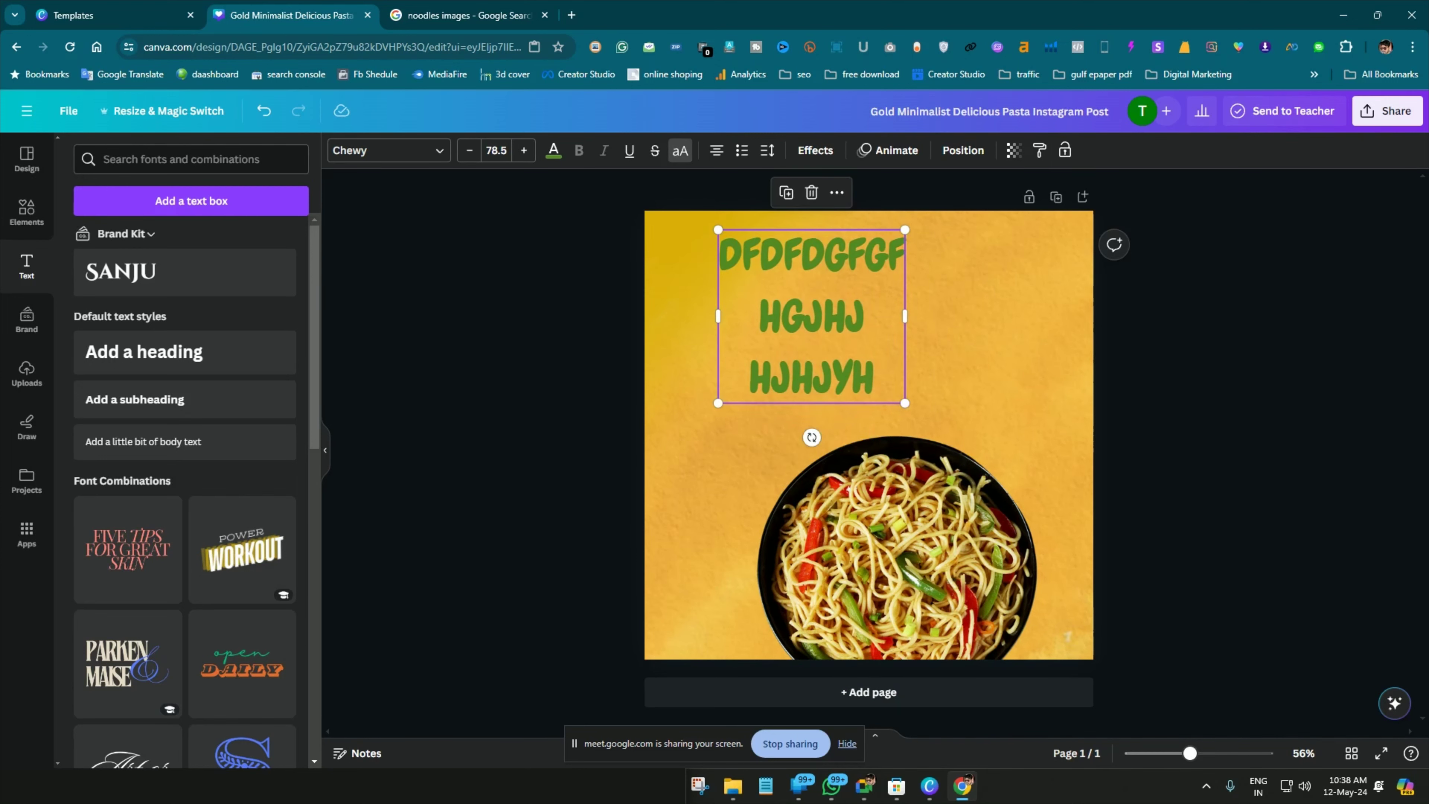
left_click_drag(911, 317, 1080, 316)
left_click_drag(718, 316, 665, 316)
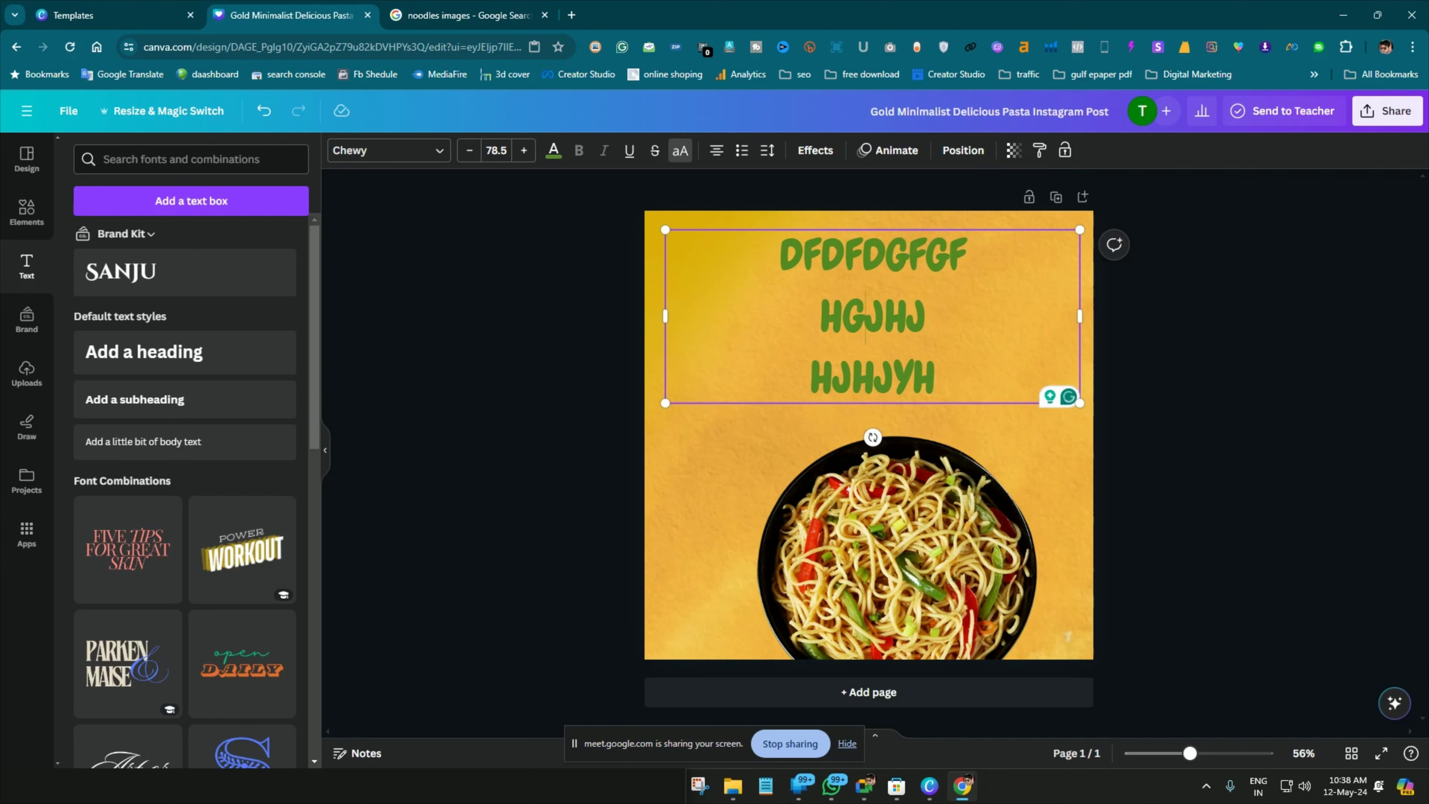
Scale the widened text box down slightly to font size 77.7
left_click_drag(781, 254, 936, 377)
key("Escape")
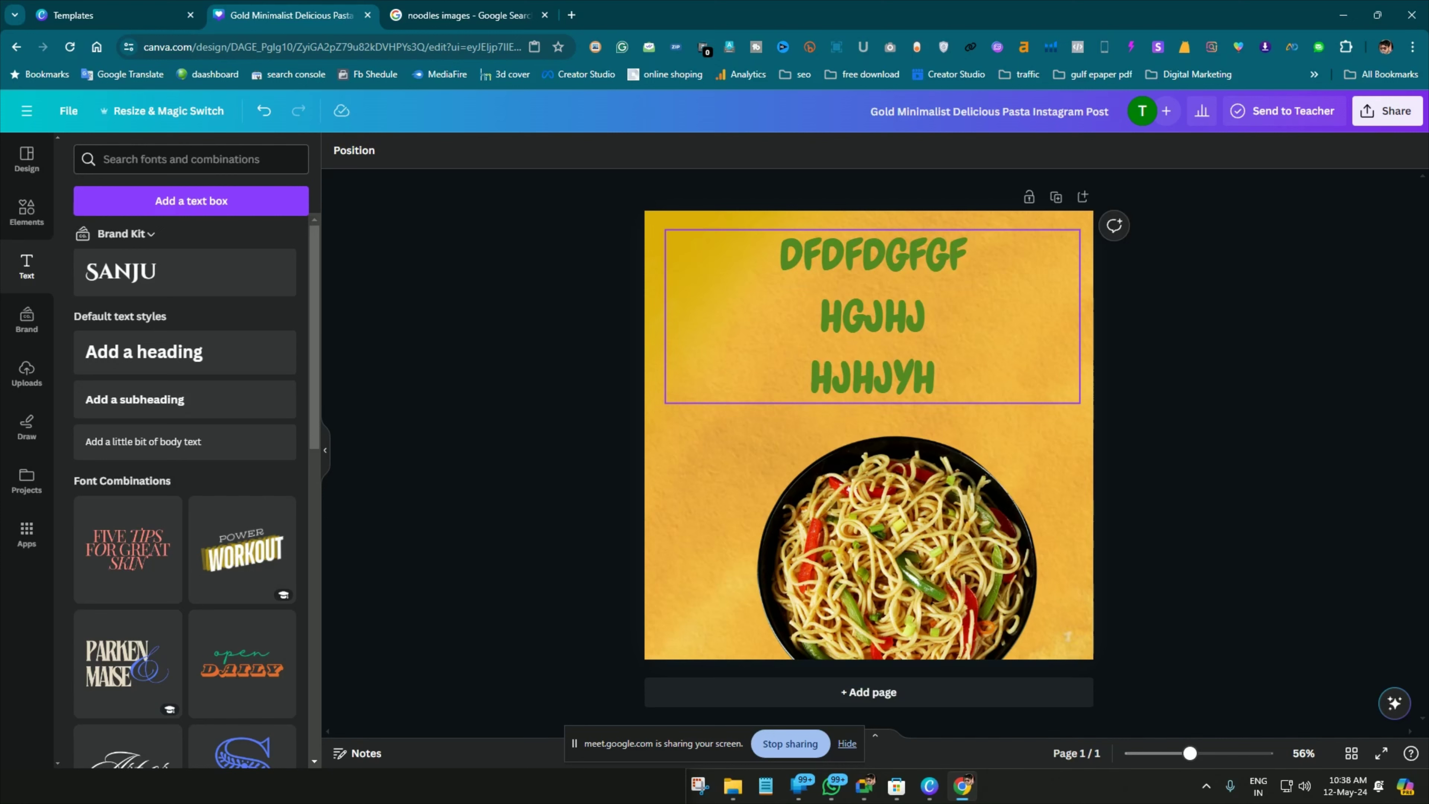
left_click(956, 389)
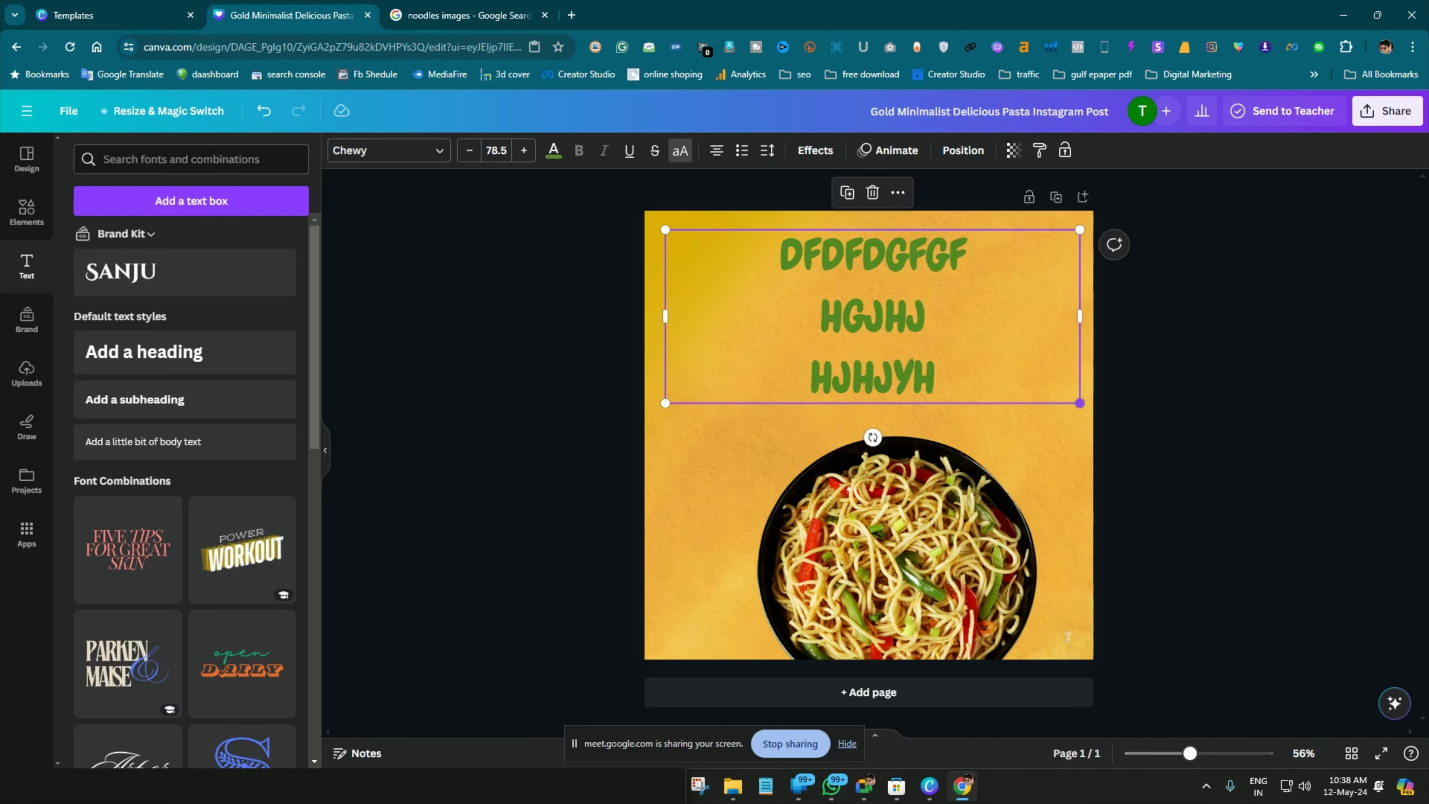
mouse_move(1079, 403)
left_mouse_down()
mouse_move(865, 313)
mouse_move(1076, 401)
left_mouse_up()
key("Escape")
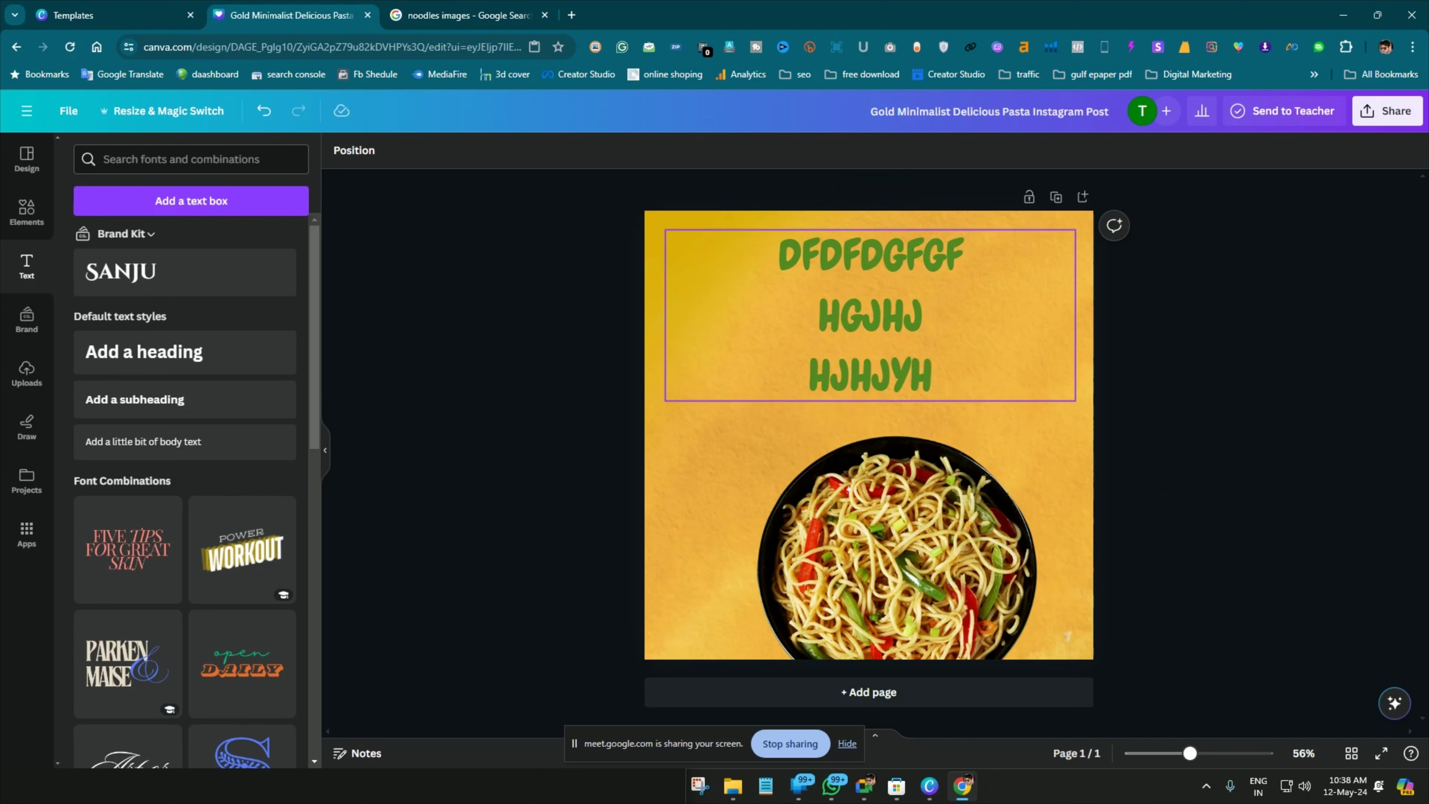
Try left, right and justified alignment on the three-line text, and return it to centred
left_click(870, 315)
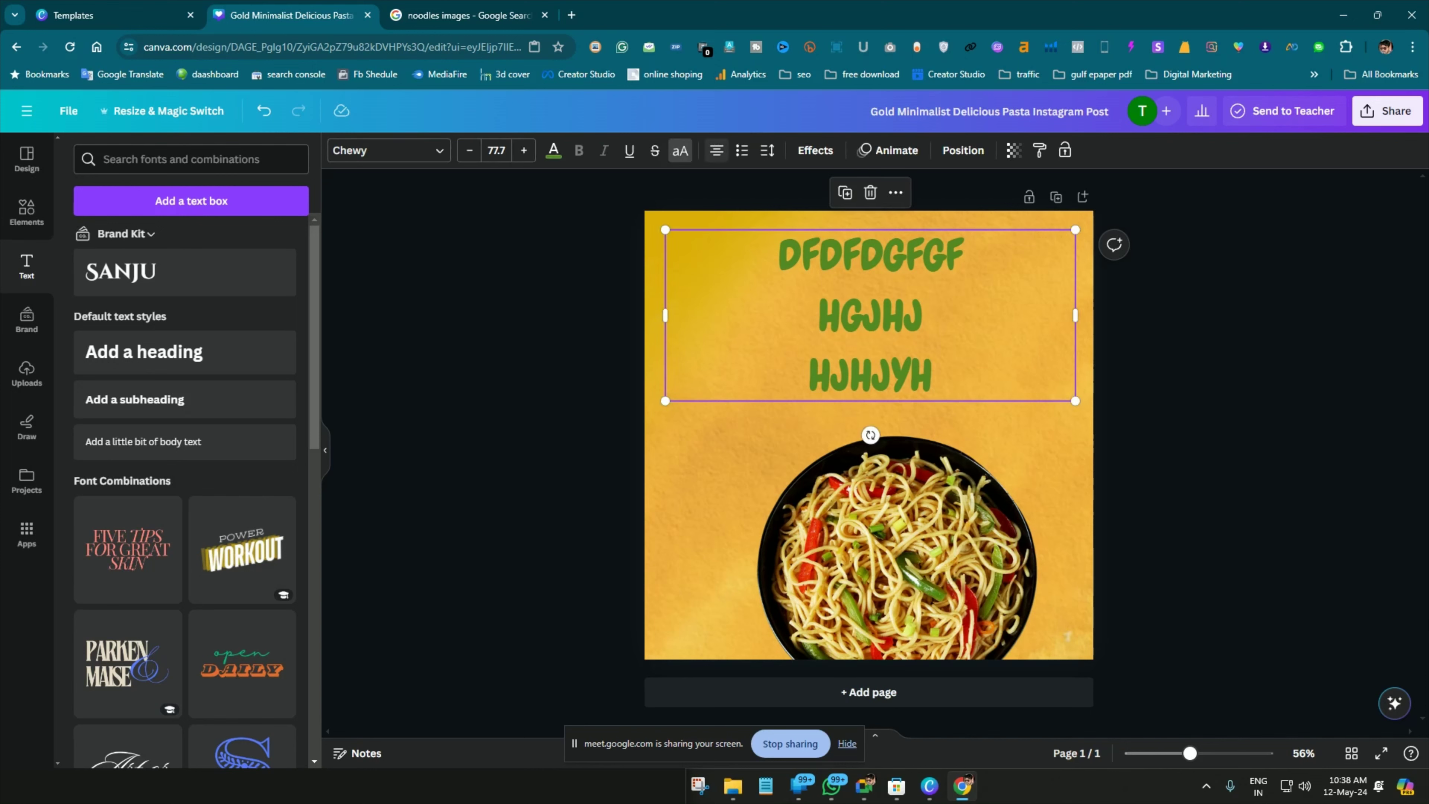
left_click(717, 150)
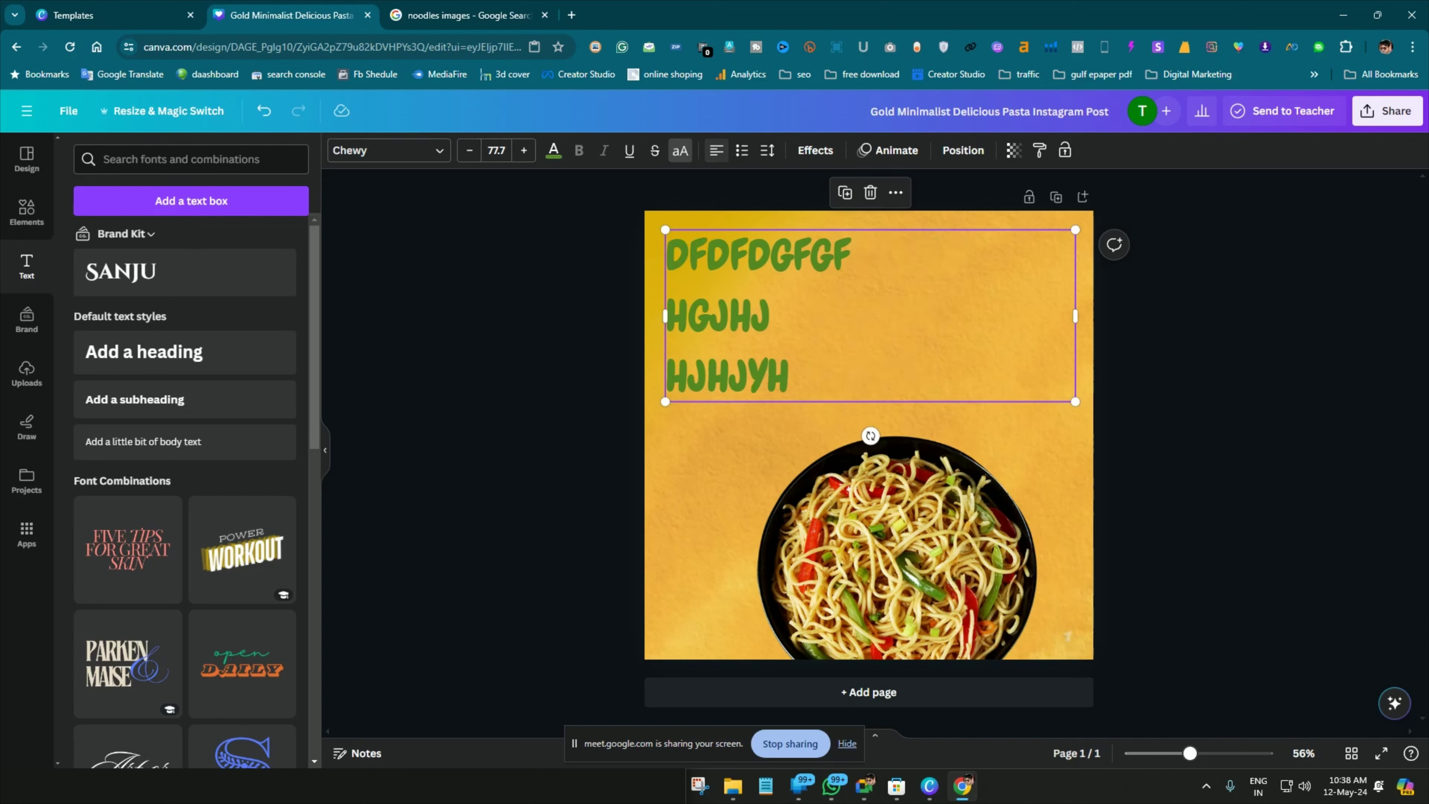
left_click(717, 151)
left_click(717, 150)
left_click(717, 150)
left_click(716, 150)
left_click(716, 151)
left_click(716, 150)
left_click(717, 150)
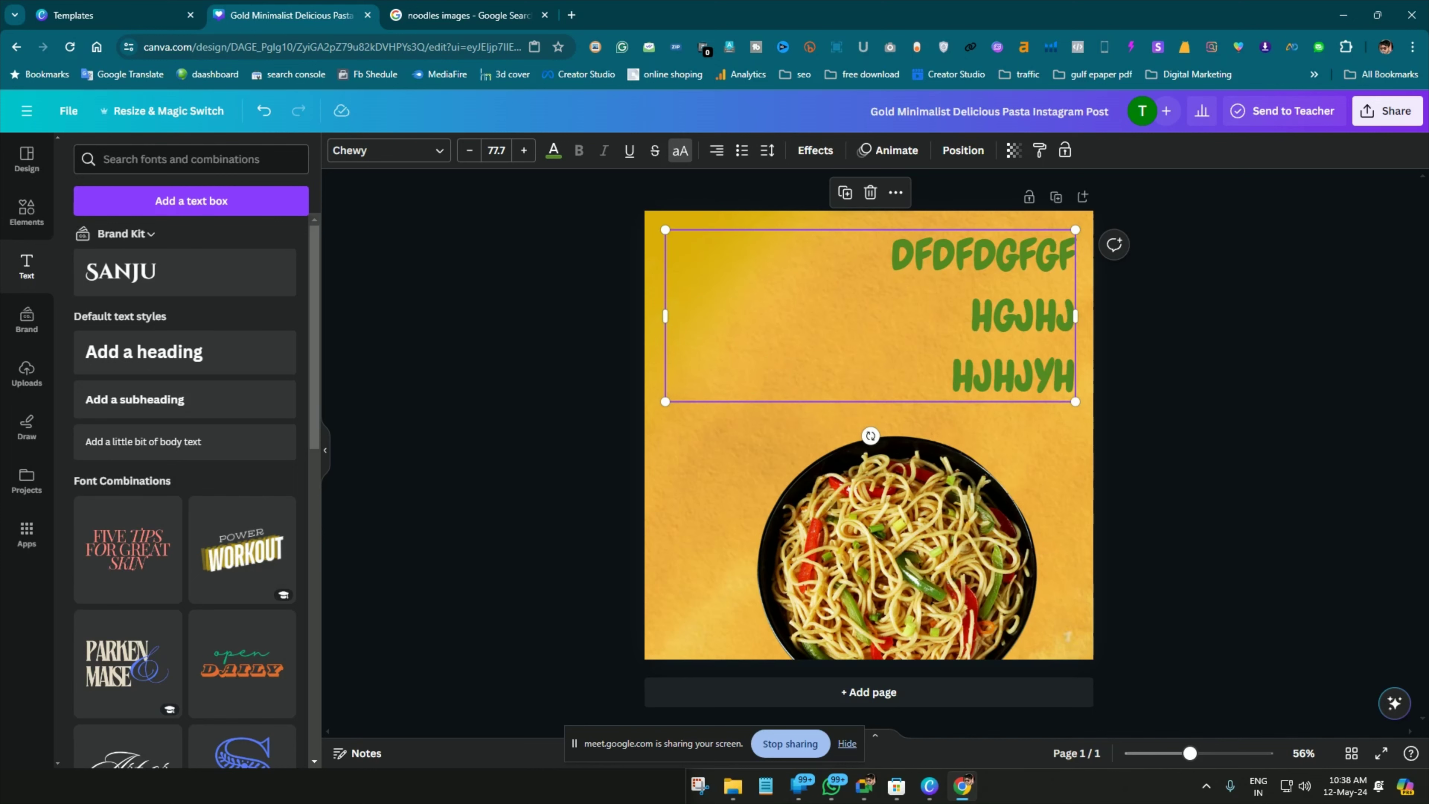
left_click(717, 151)
left_click(717, 150)
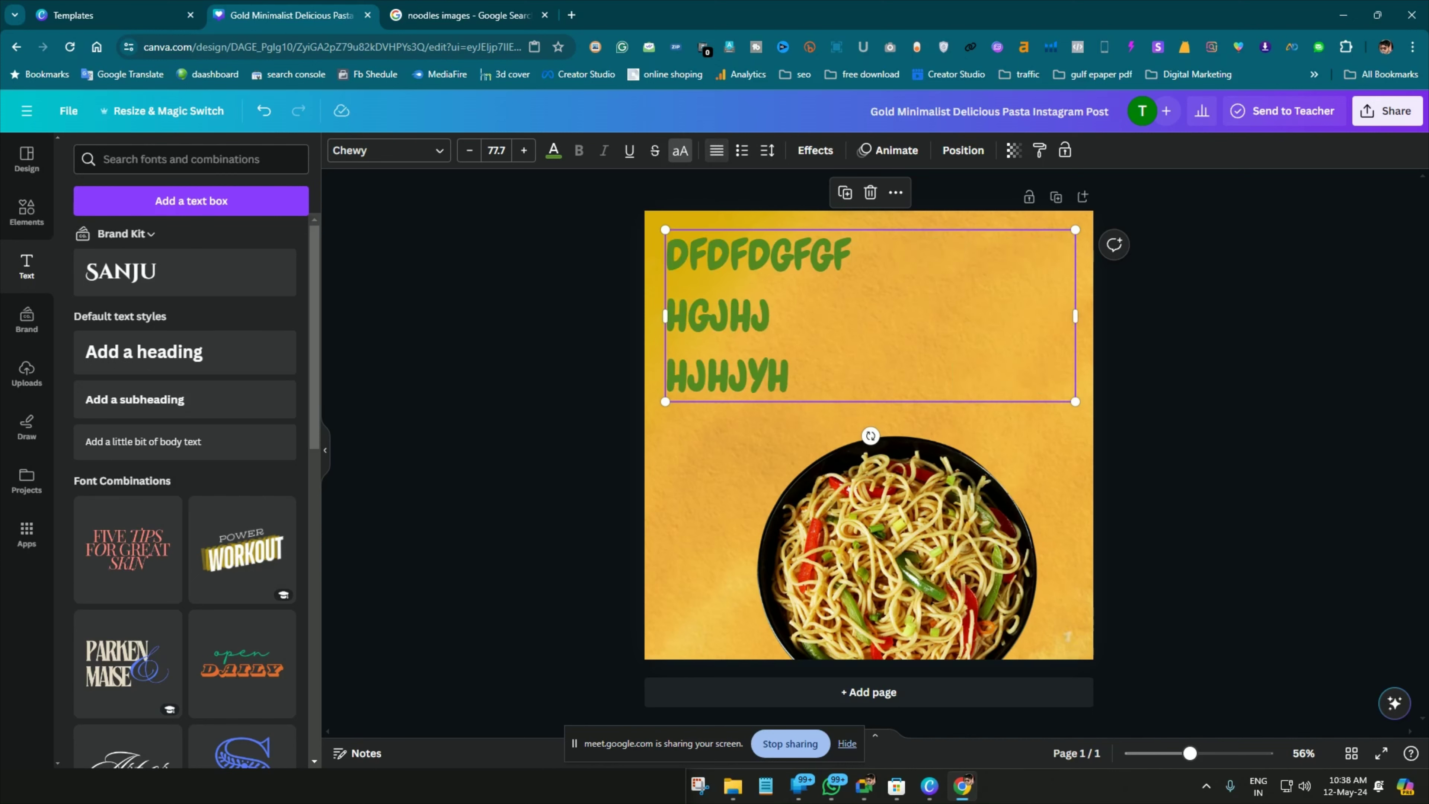
left_click(716, 150)
left_click(716, 151)
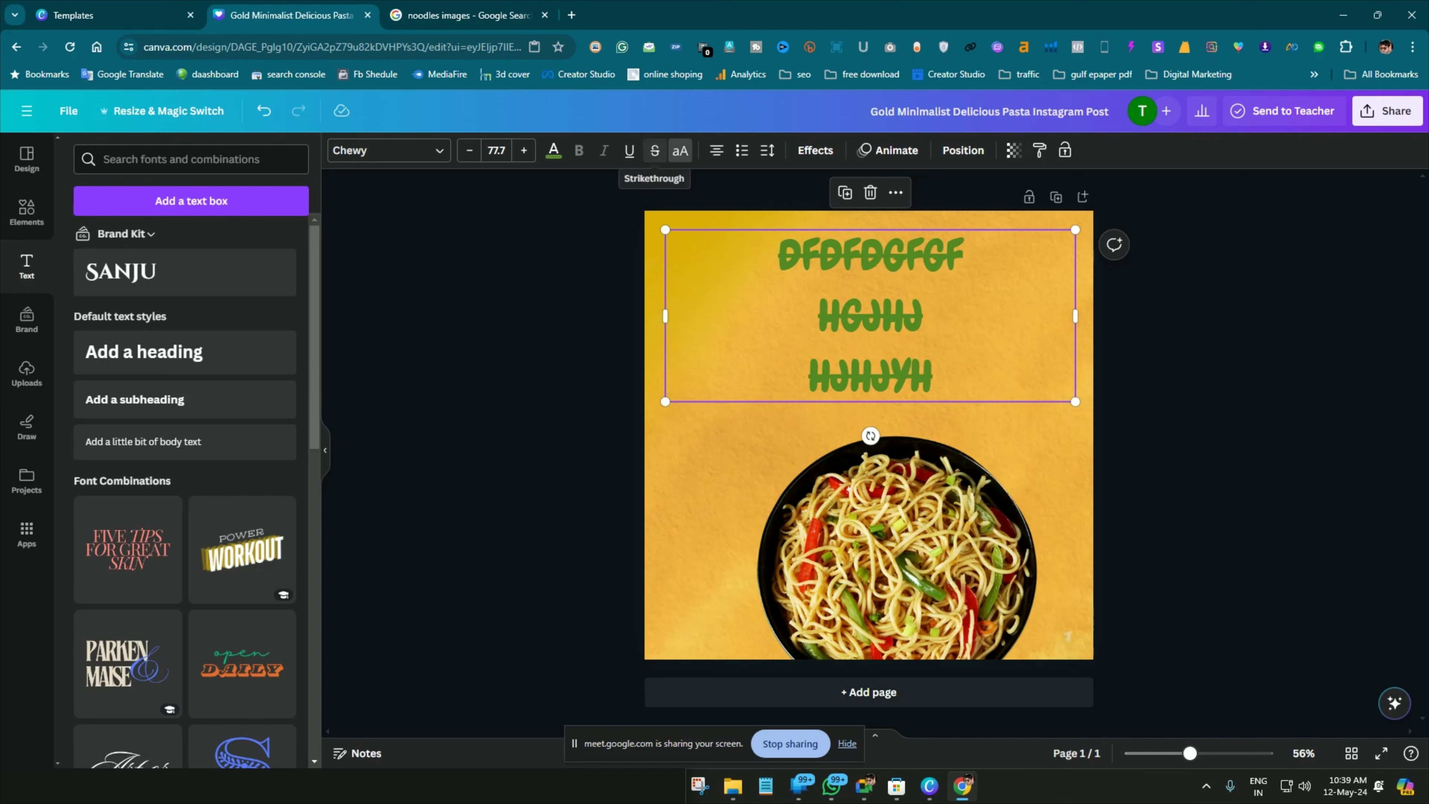
Try strikethrough on the three-line text and turn it off again
left_click(655, 150)
left_click(655, 150)
left_click(655, 150)
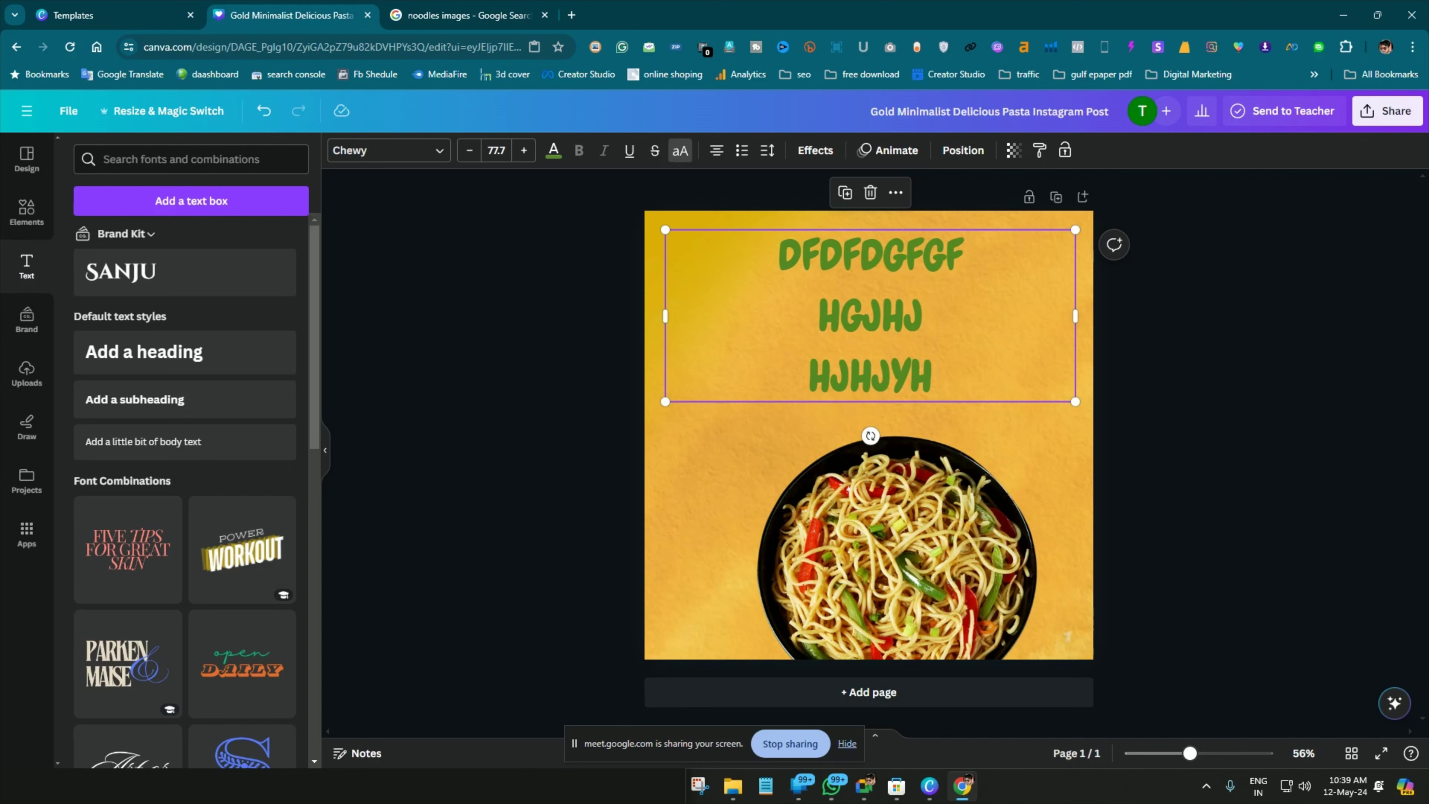
Left-align the text while trying bulleted and numbered list styles, and leave it without a list
left_click(741, 150)
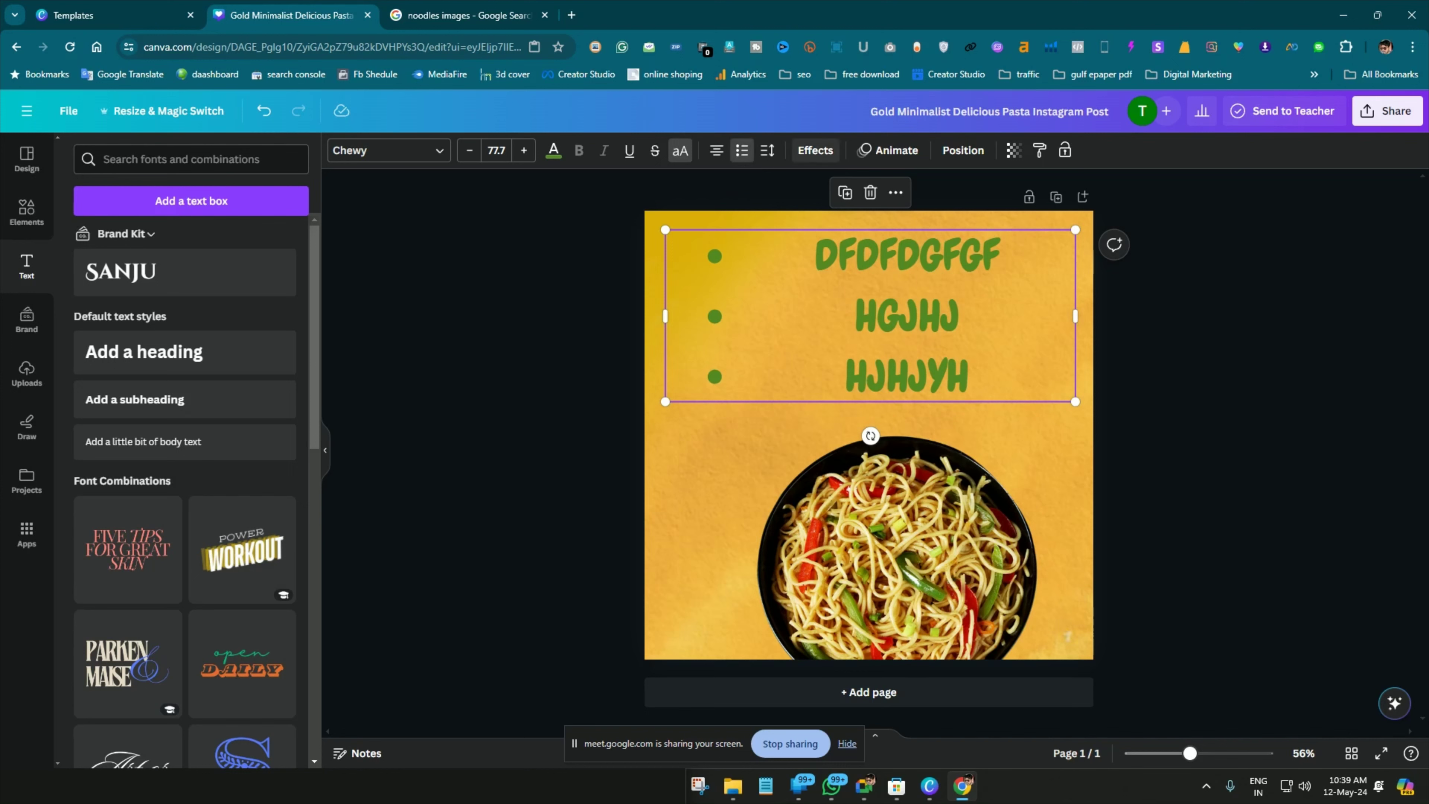
left_click(717, 151)
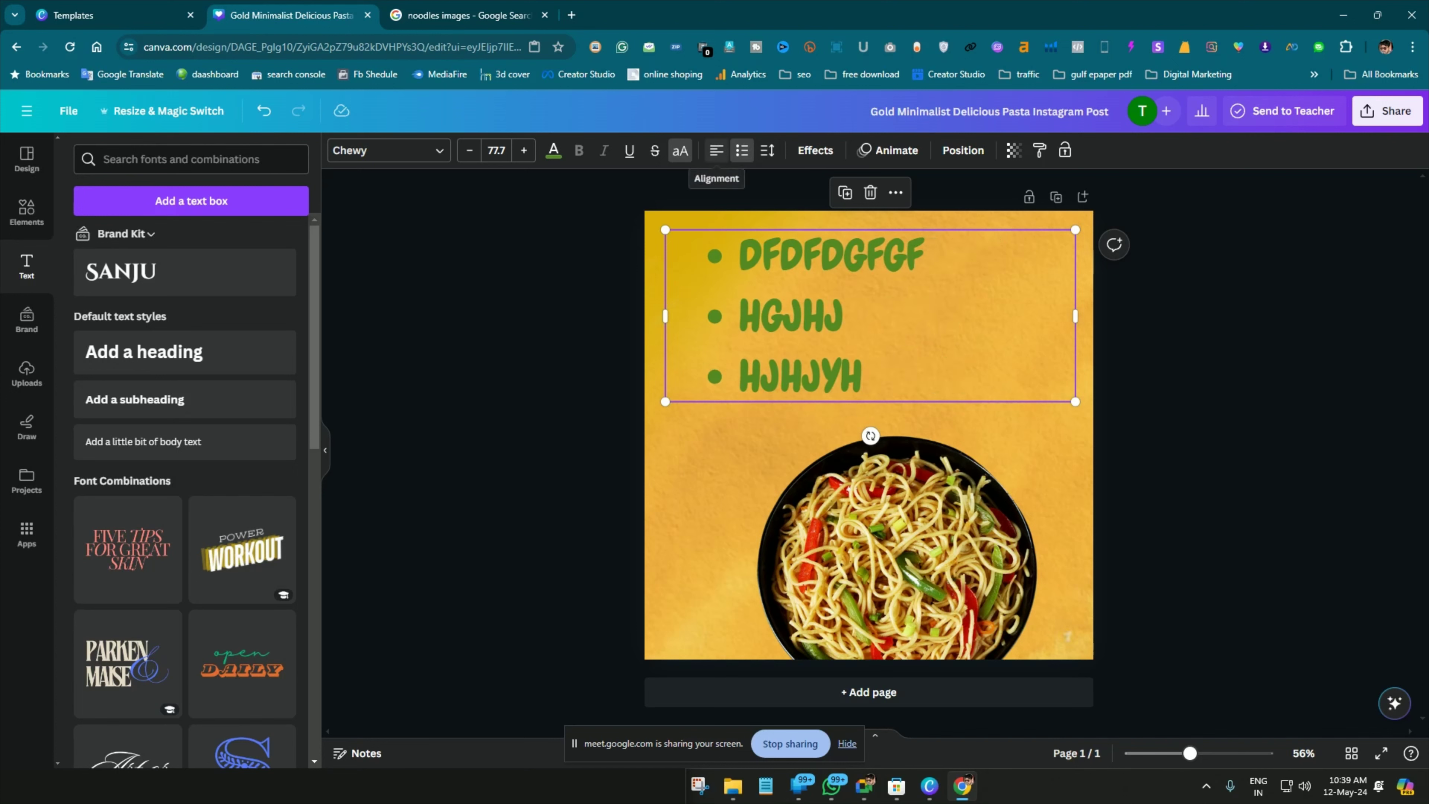
left_click(742, 150)
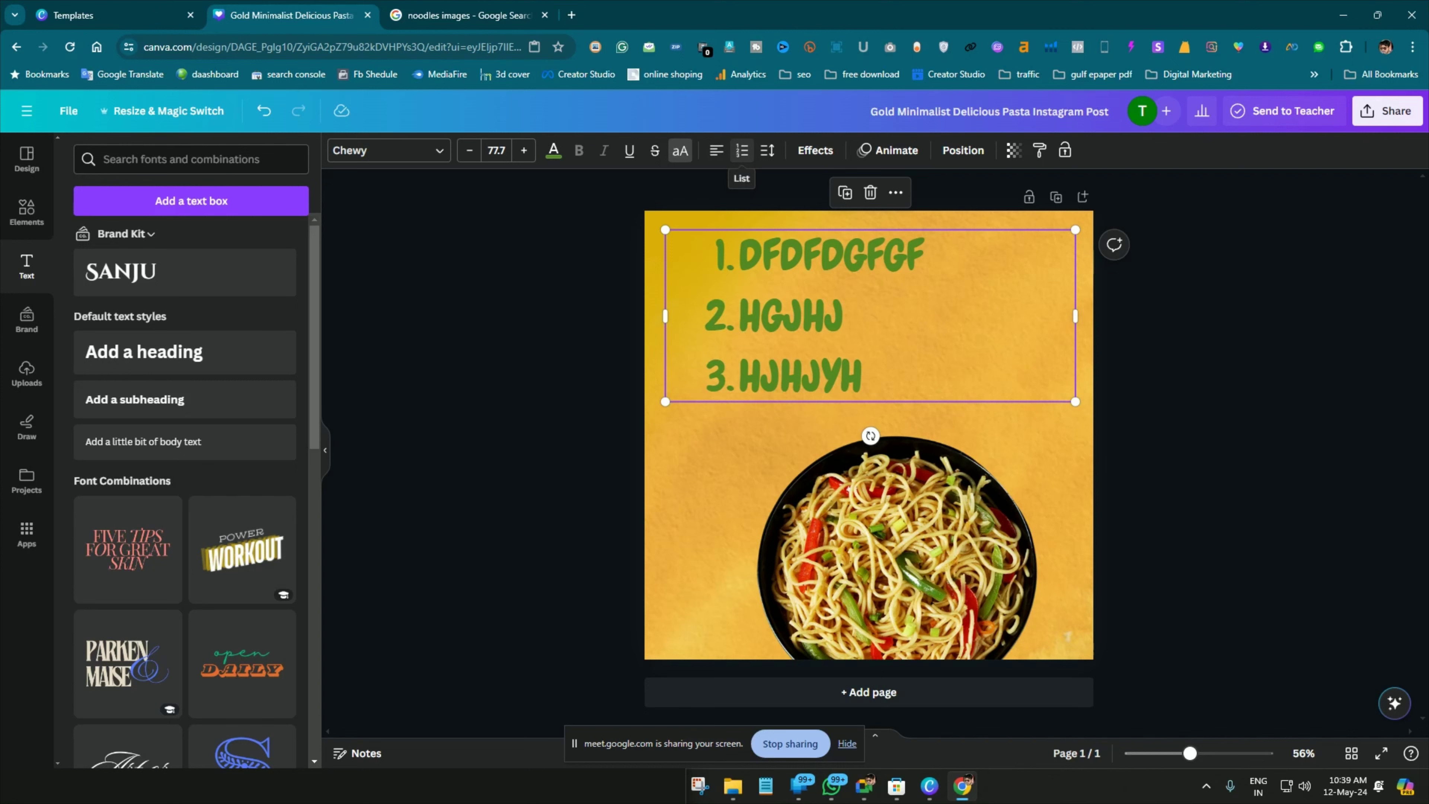
left_click(742, 150)
left_click(741, 151)
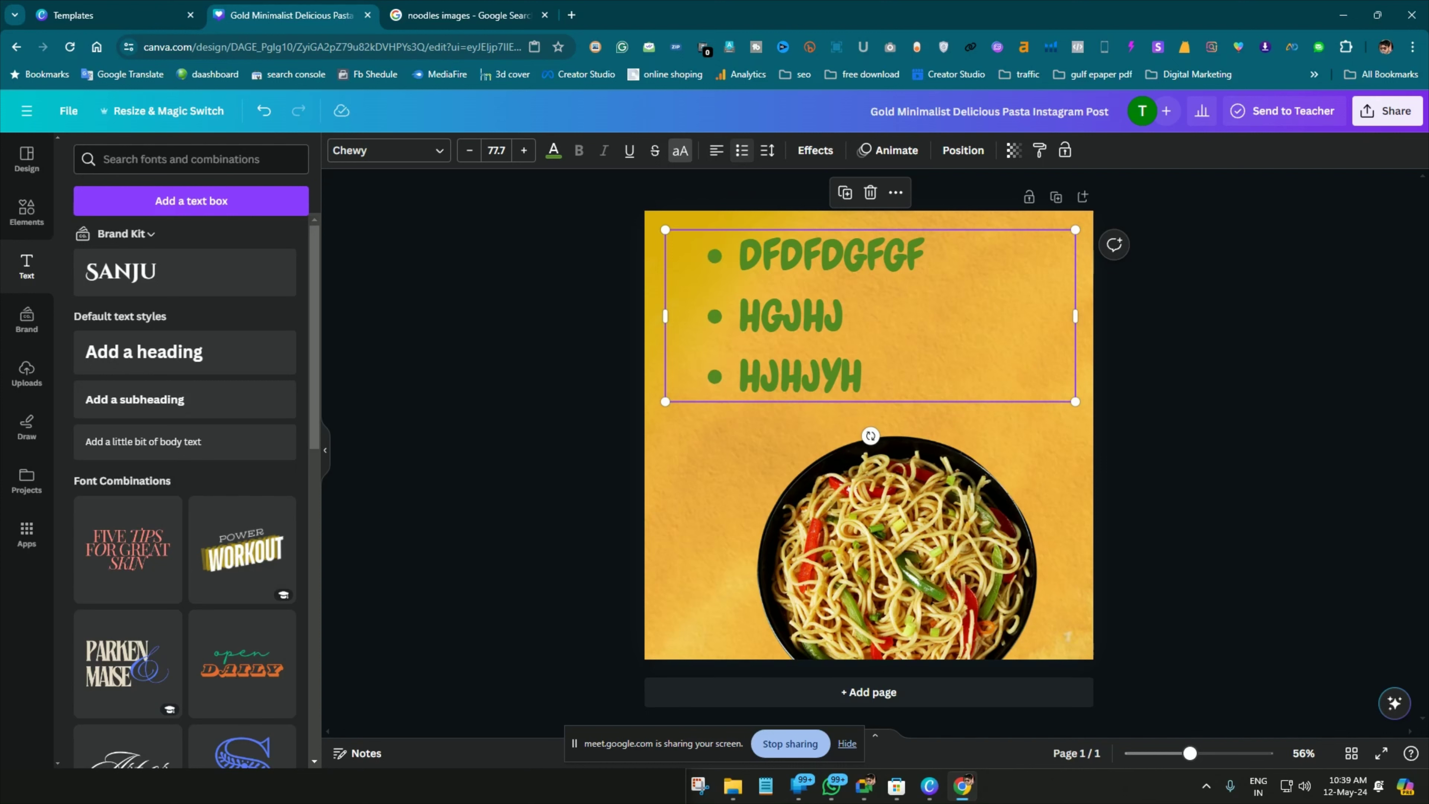
left_click(742, 150)
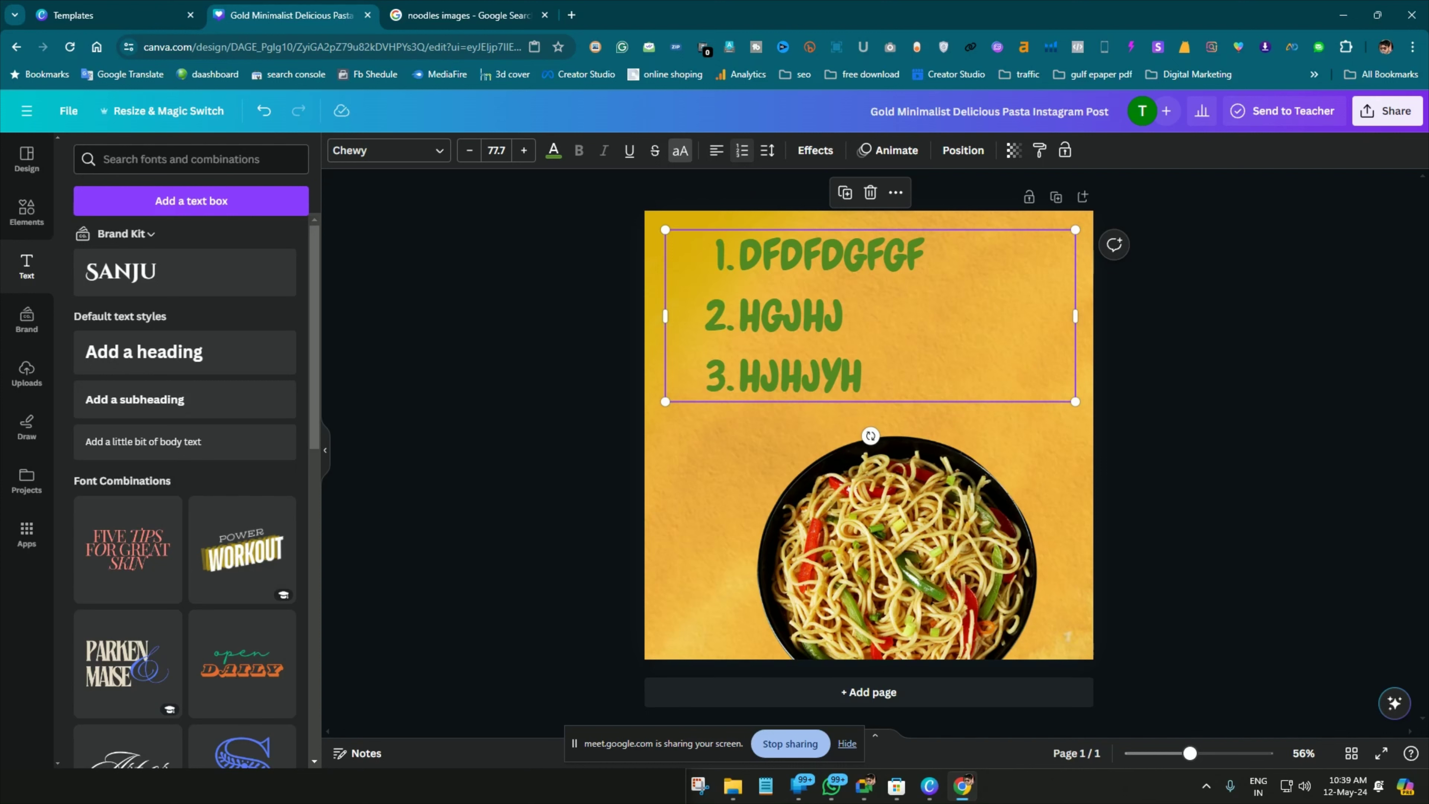
left_click(742, 150)
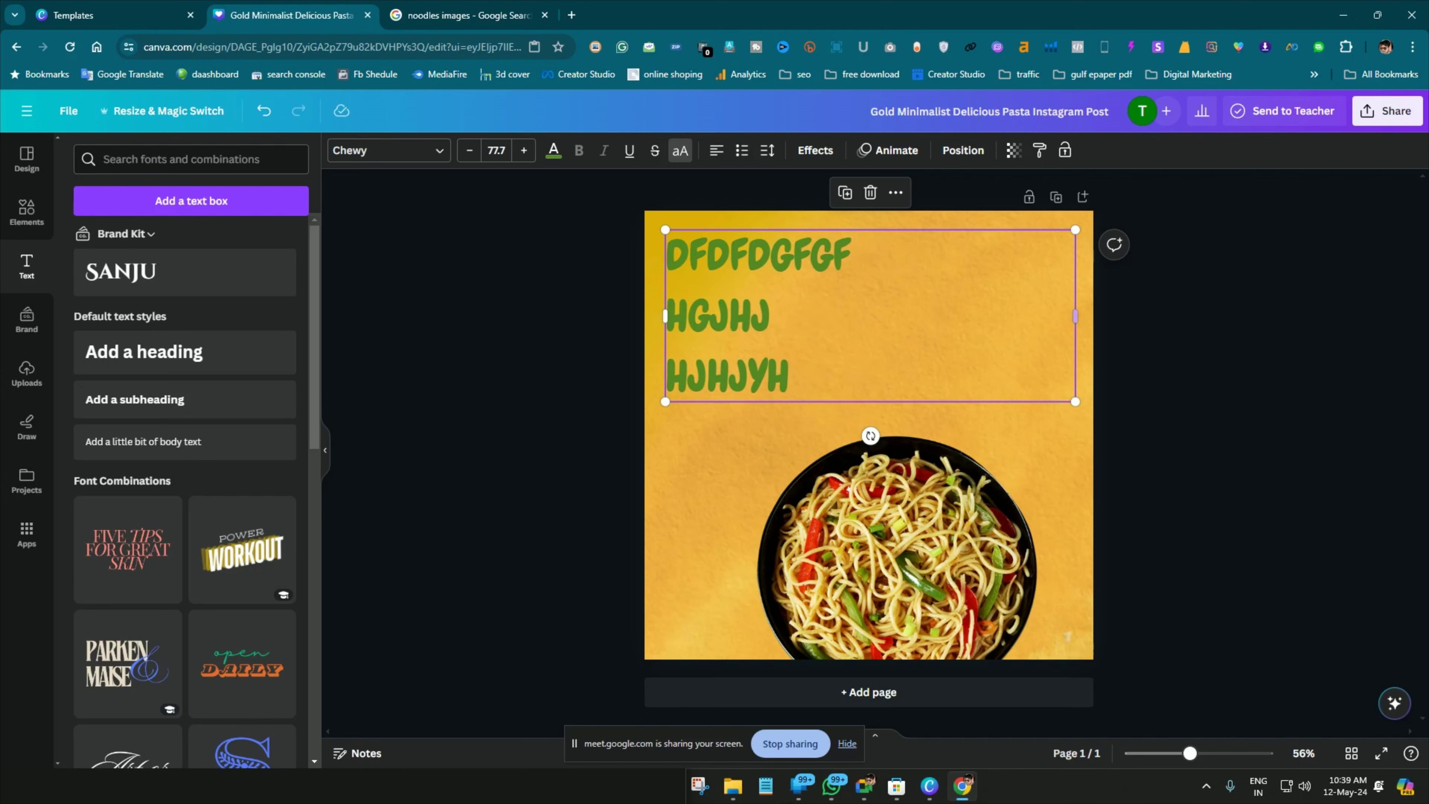
Shrink the green text to size 39.5 and set its letter spacing to 141 and line spacing to 1.43
left_click_drag(1075, 401, 873, 318)
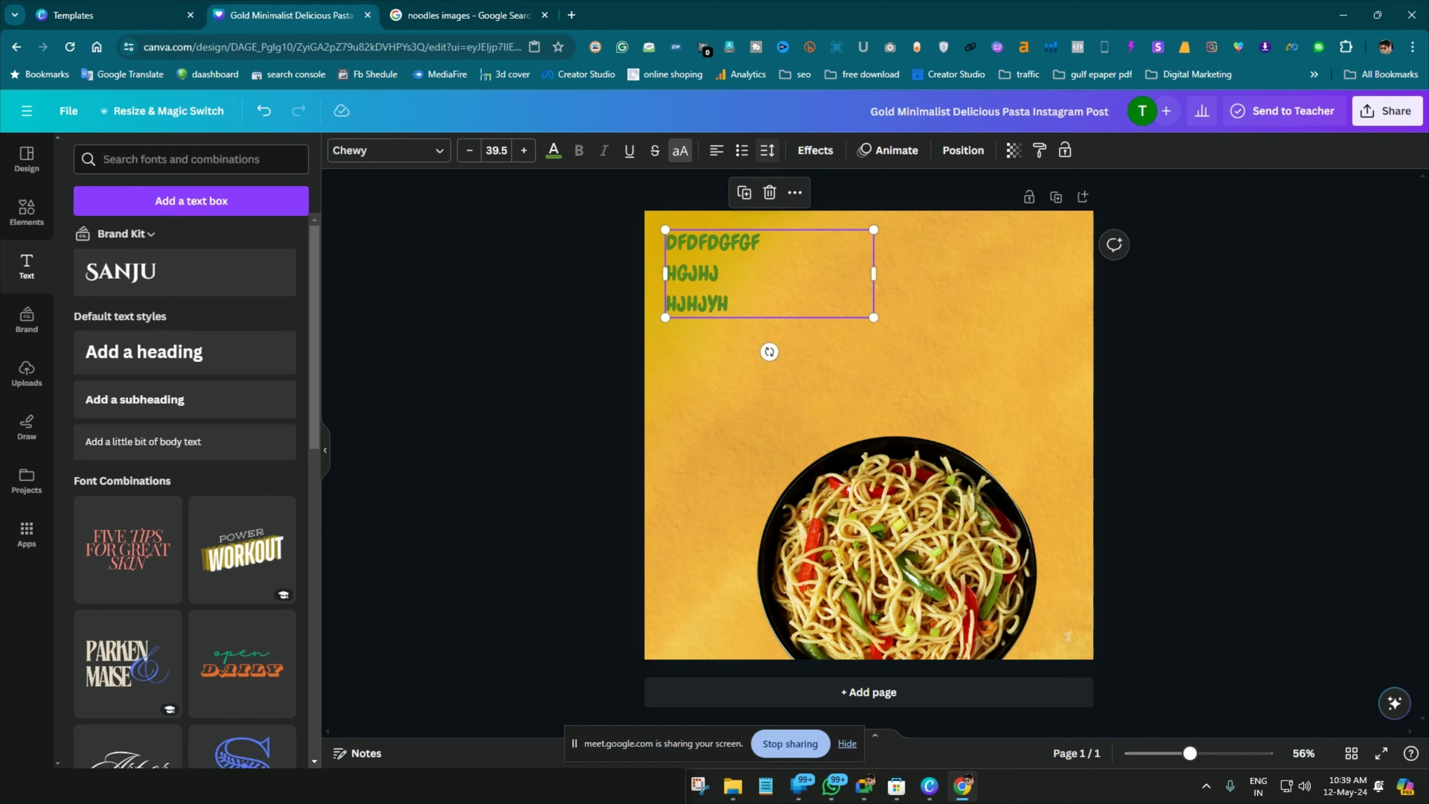
left_click(768, 150)
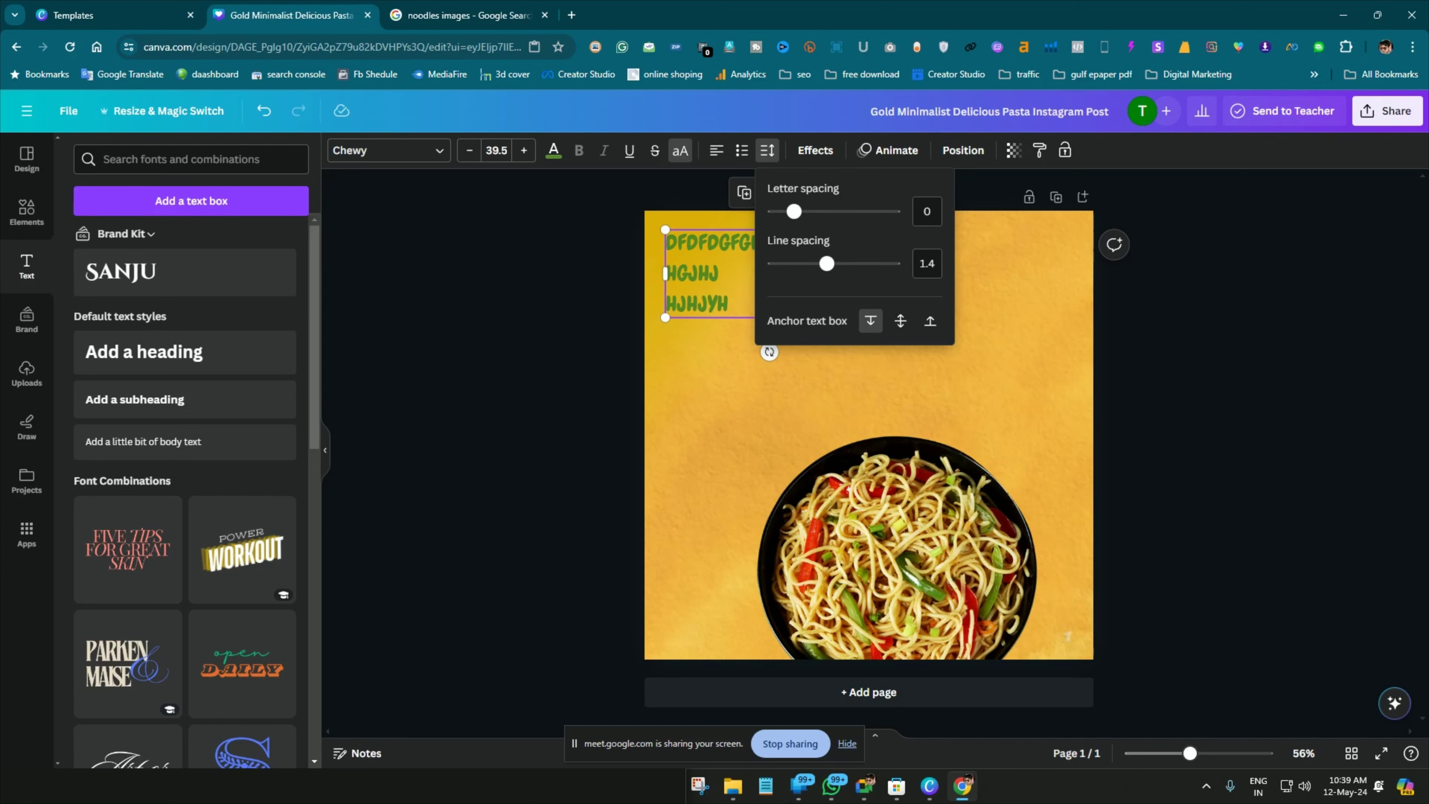
mouse_move(795, 211)
left_mouse_down()
mouse_move(879, 211)
mouse_move(813, 211)
left_mouse_up()
mouse_move(826, 263)
left_mouse_down()
mouse_move(877, 264)
mouse_move(814, 264)
mouse_move(893, 264)
mouse_move(816, 263)
mouse_move(848, 263)
mouse_move(829, 263)
left_mouse_up()
Compare the middle and top text box anchors at different line spacings, finishing with the bottom anchor and line spacing 1.29
left_click(900, 321)
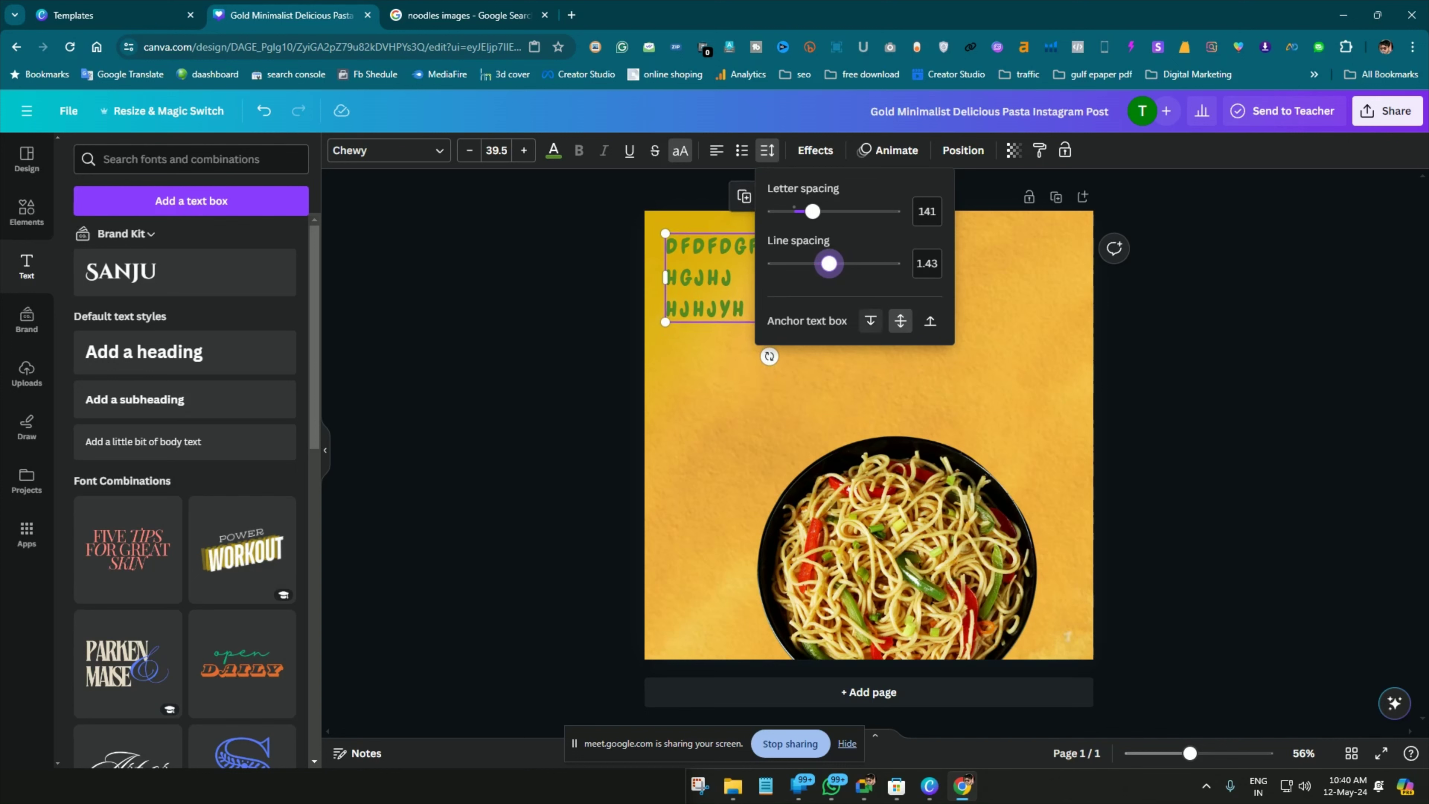
left_click(871, 321)
left_click_drag(829, 264, 846, 264)
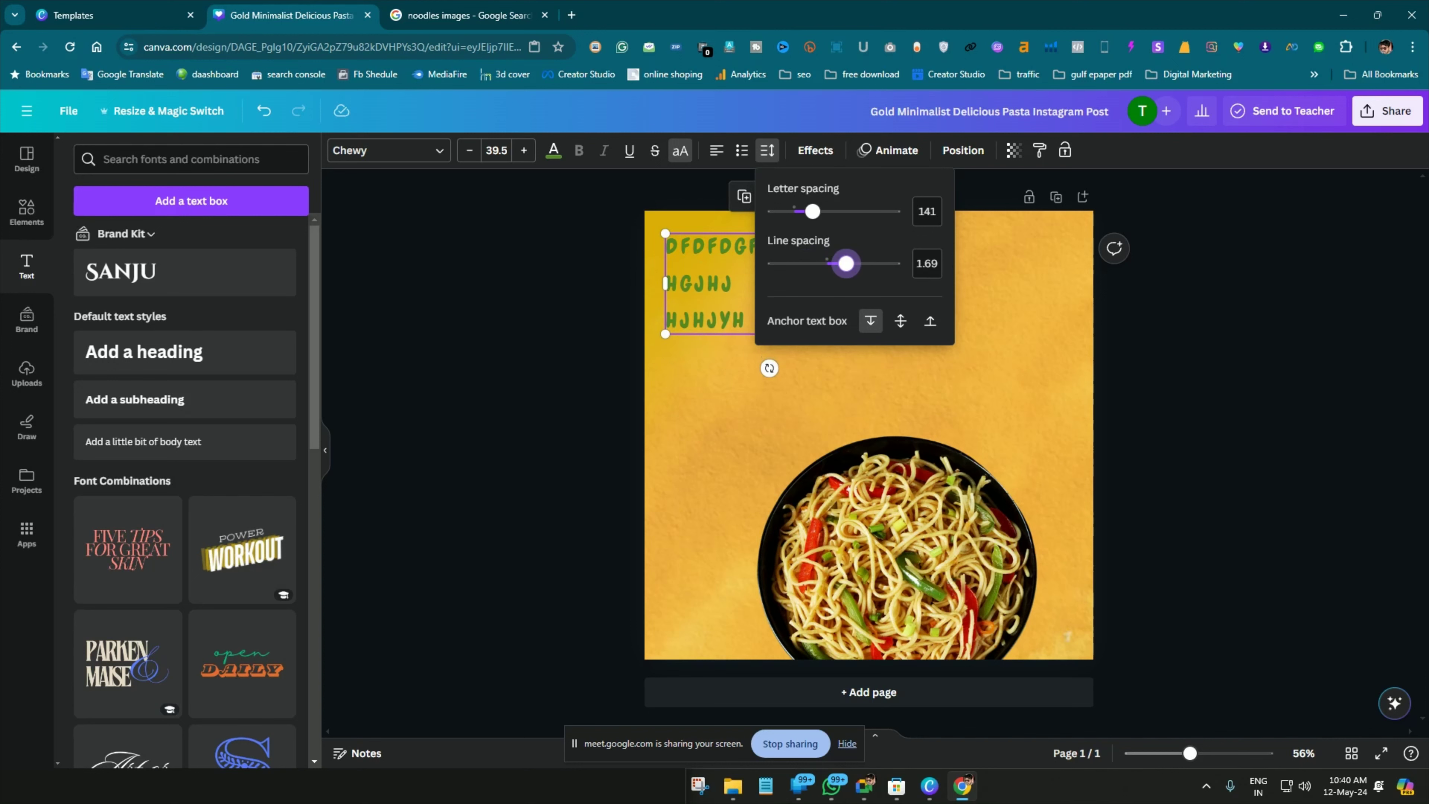
left_click(900, 321)
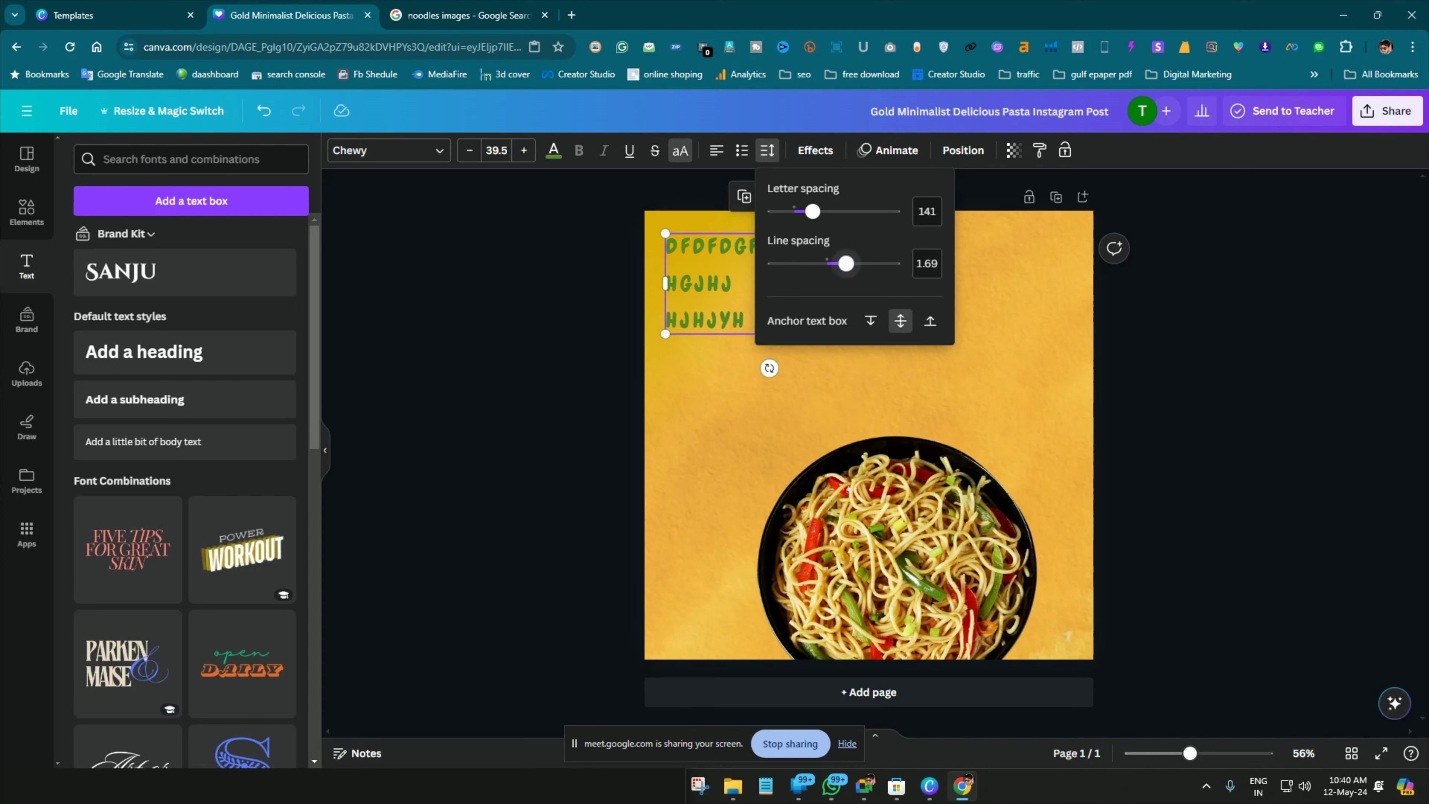
mouse_move(846, 263)
left_mouse_down()
mouse_move(895, 263)
mouse_move(829, 264)
mouse_move(899, 264)
mouse_move(807, 264)
mouse_move(820, 263)
left_mouse_up()
left_click(930, 321)
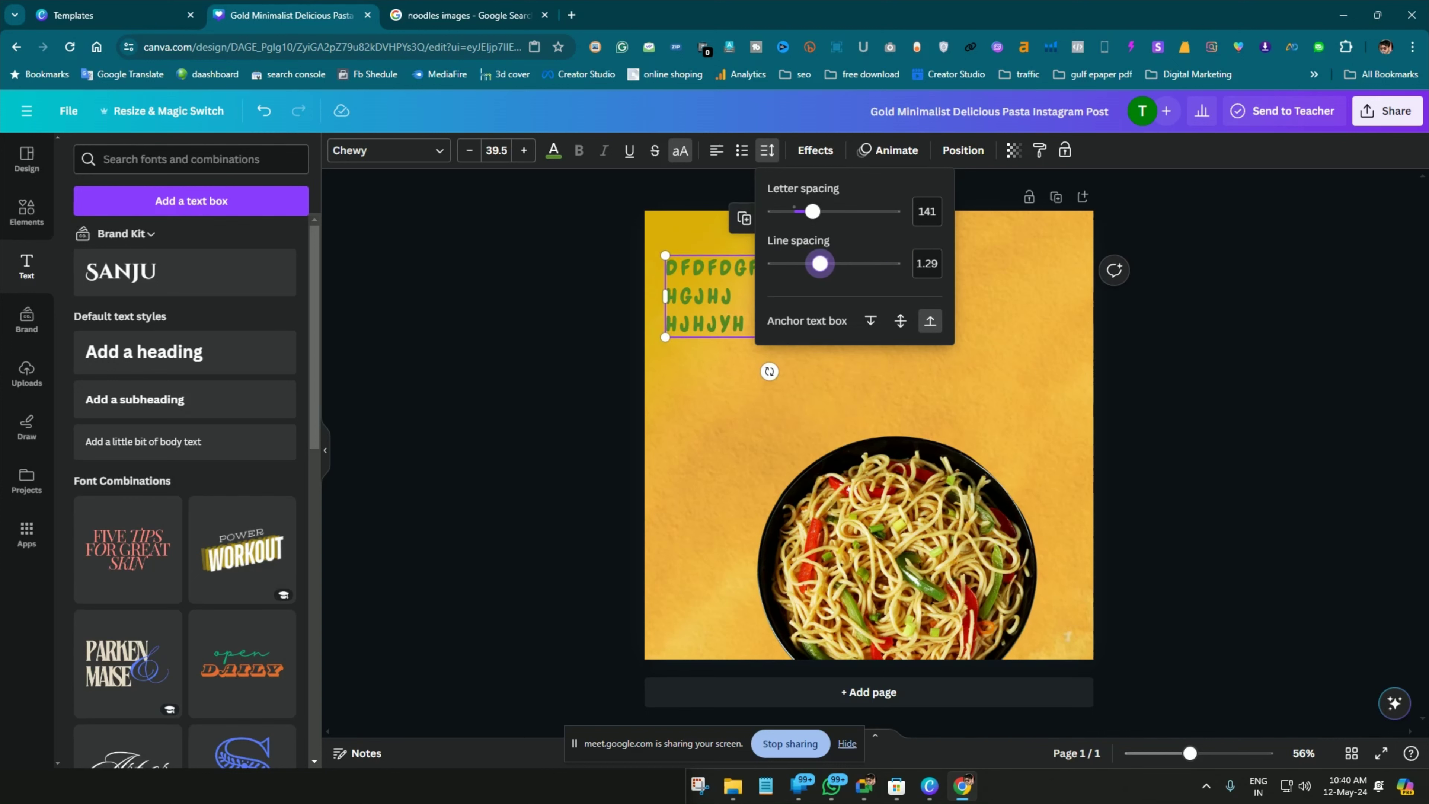
key("Escape")
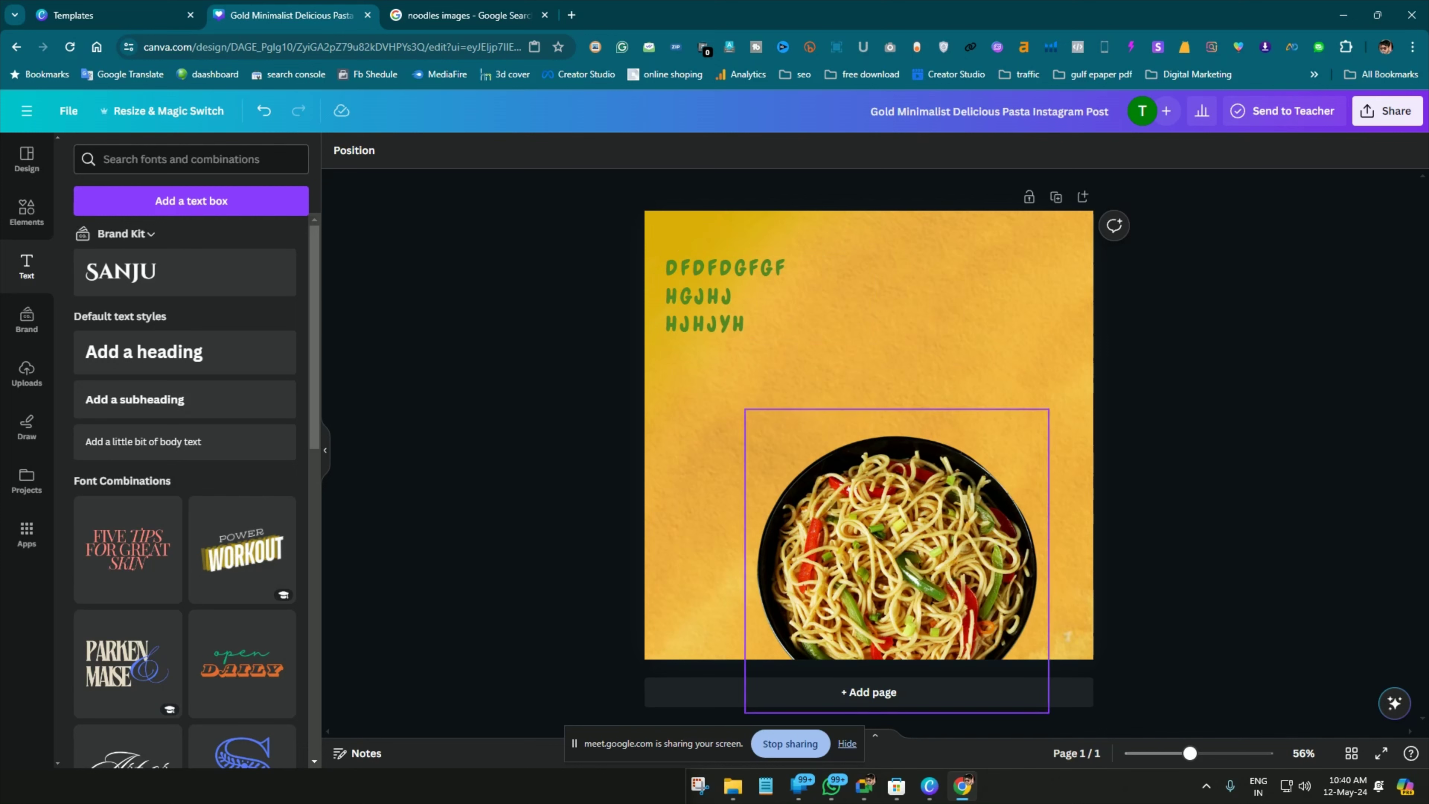
Group the green three-line text box with the noodle bowl image
left_click(725, 295)
left_click(896, 541)
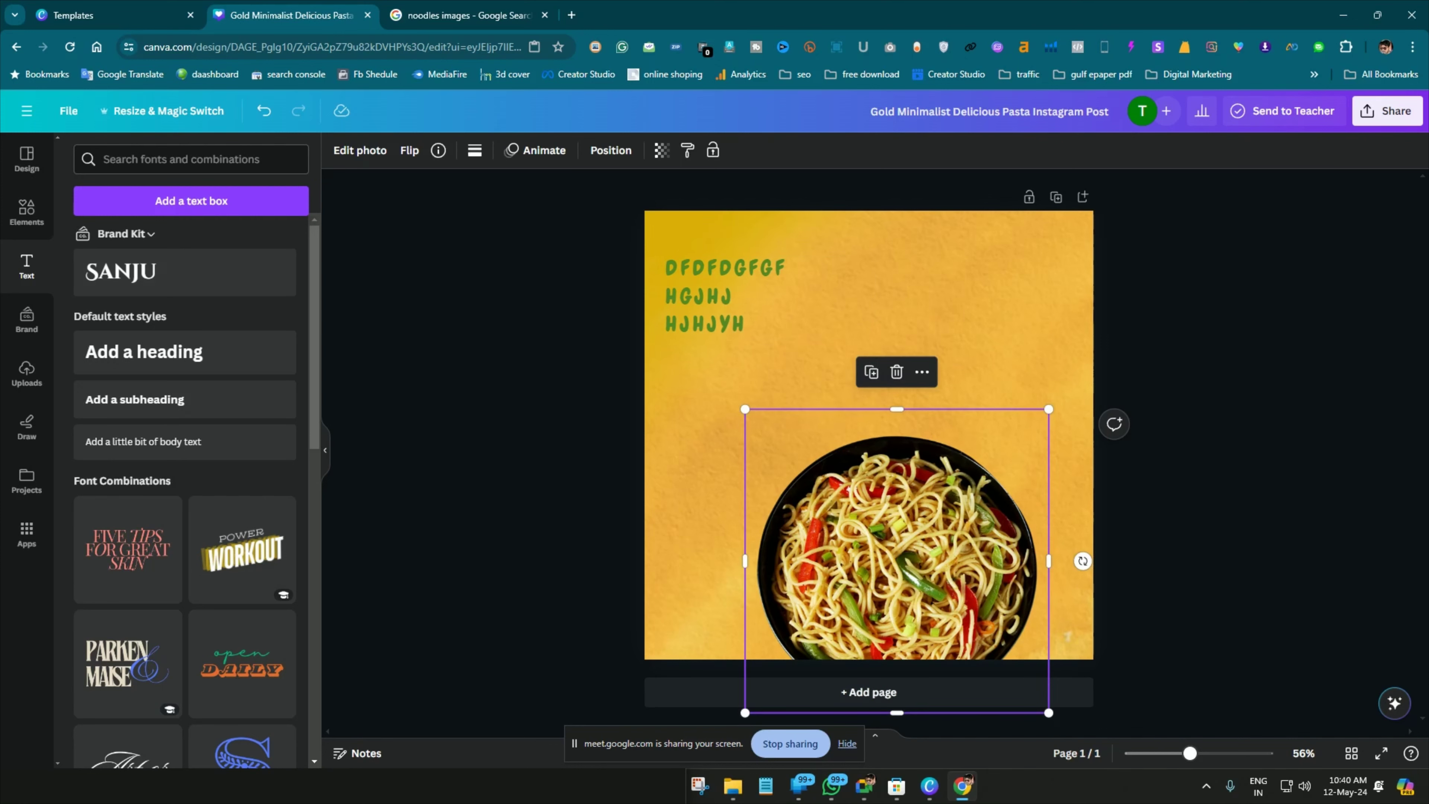
key("Escape")
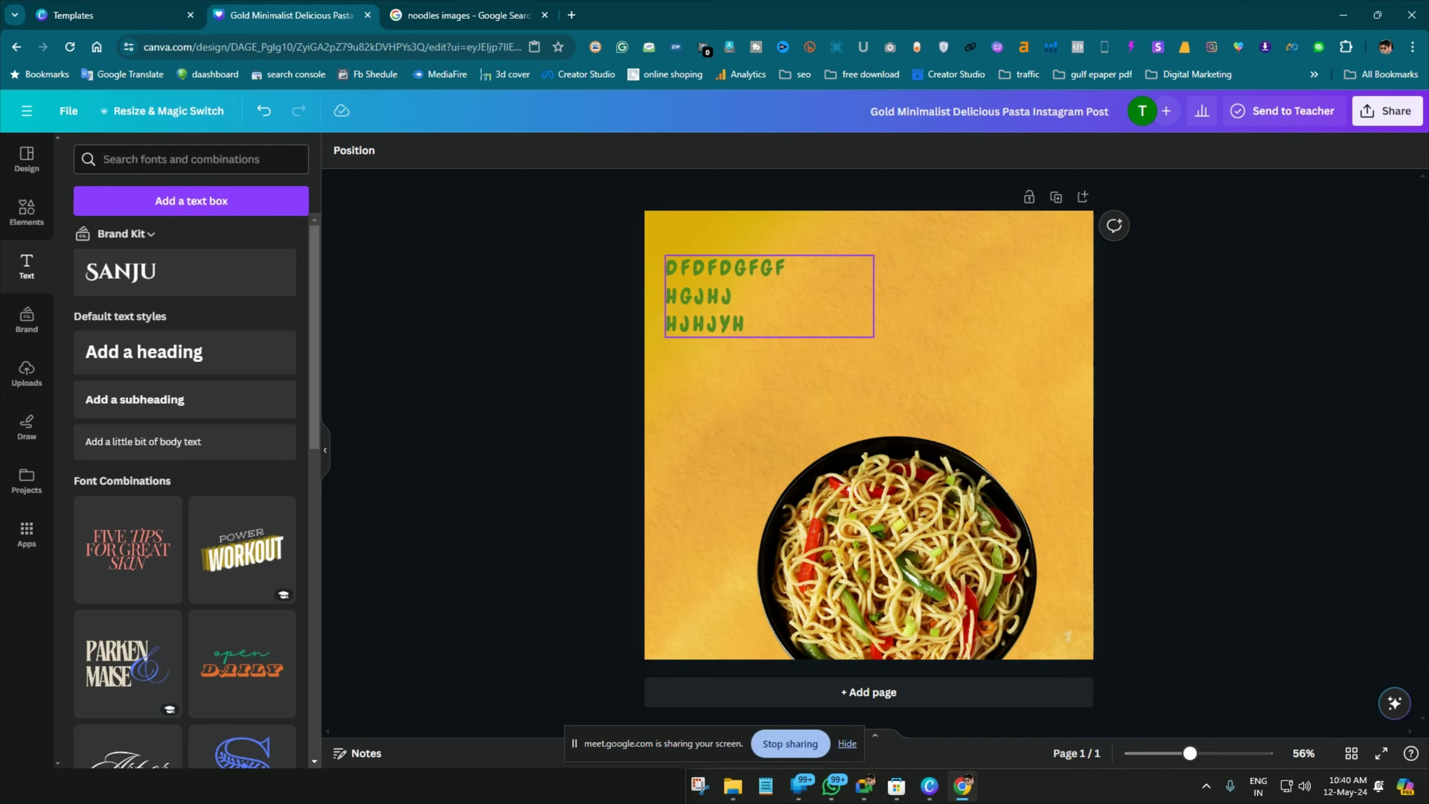
left_click(731, 296)
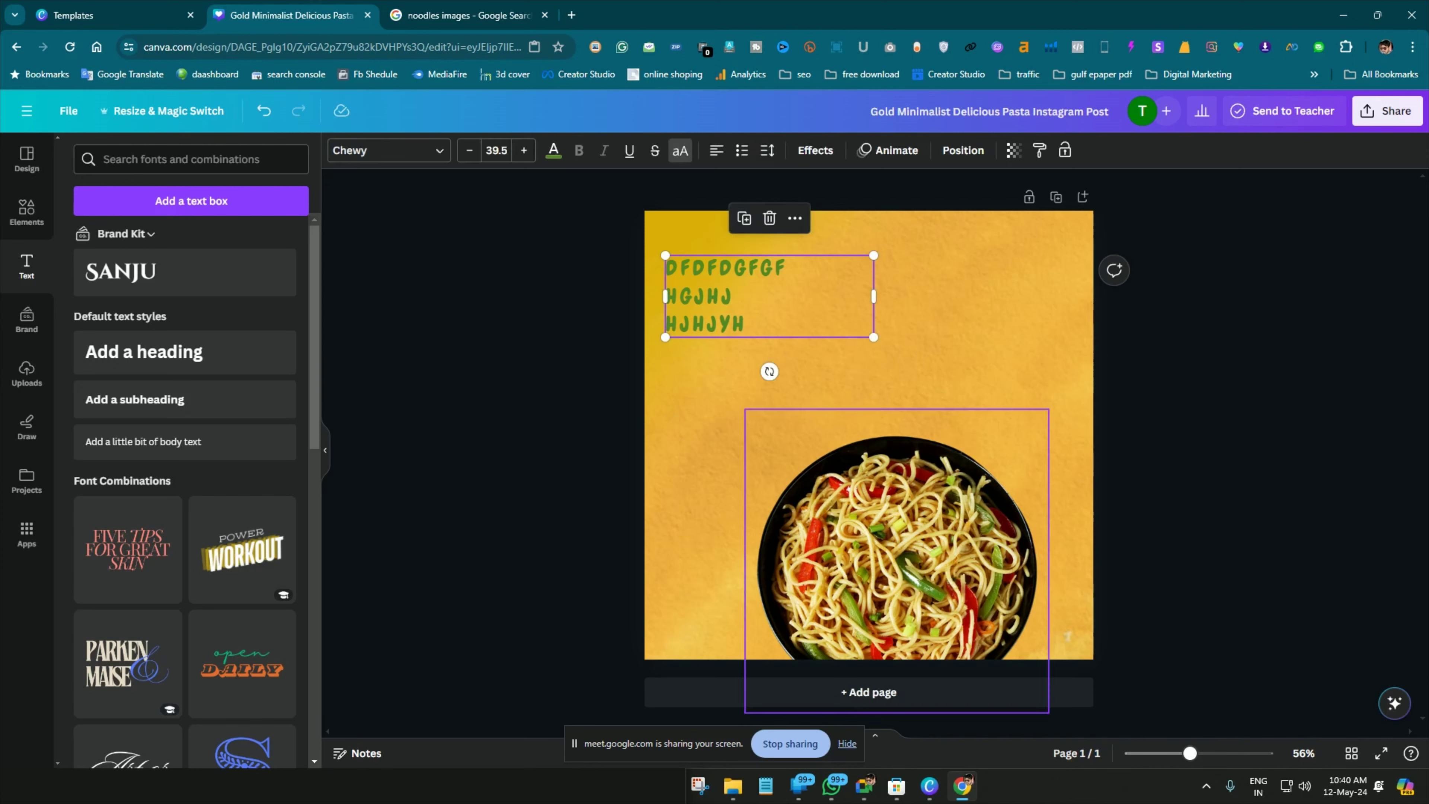
key("Escape")
left_click(770, 295)
left_click(897, 552)
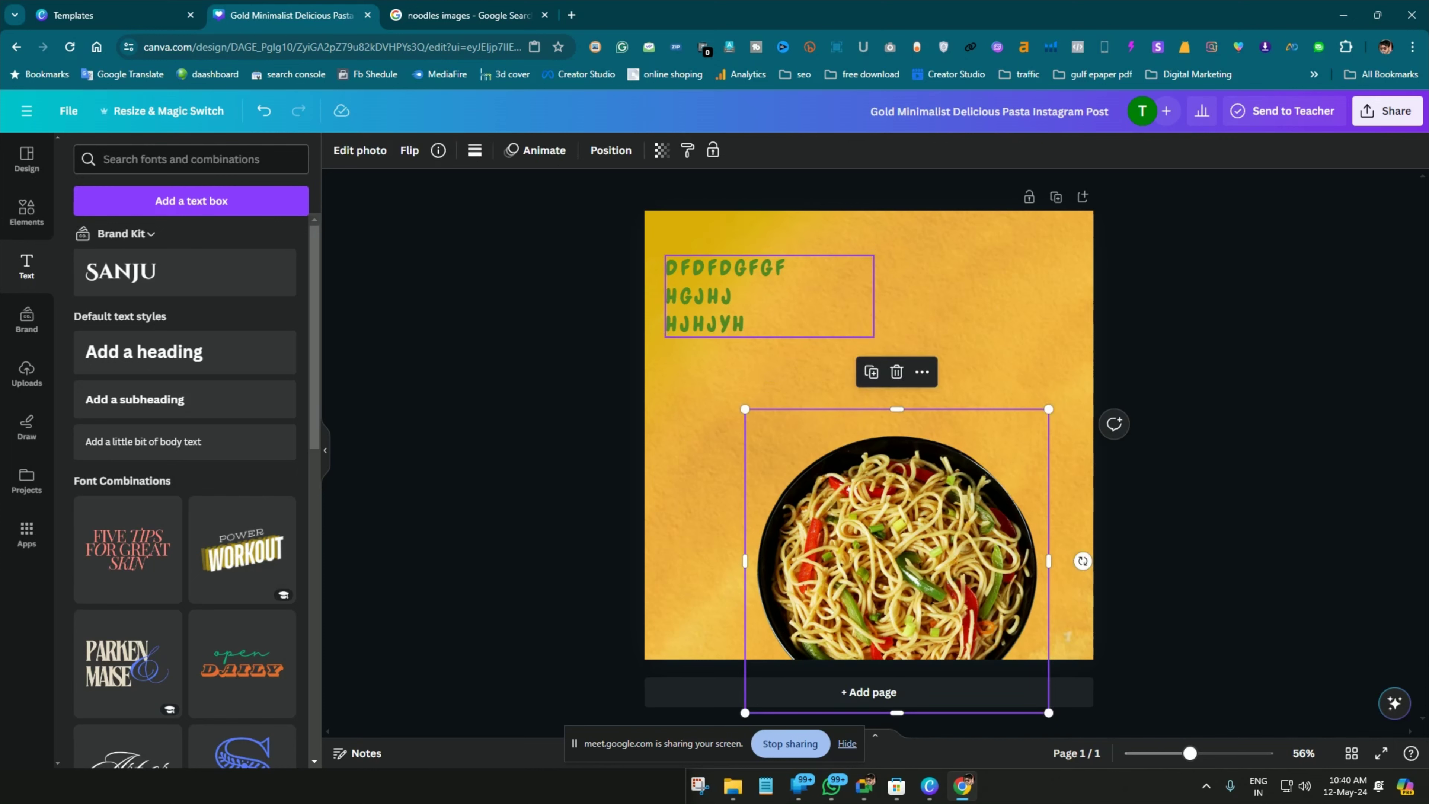
left_click(770, 296)
left_click(898, 551, "shift")
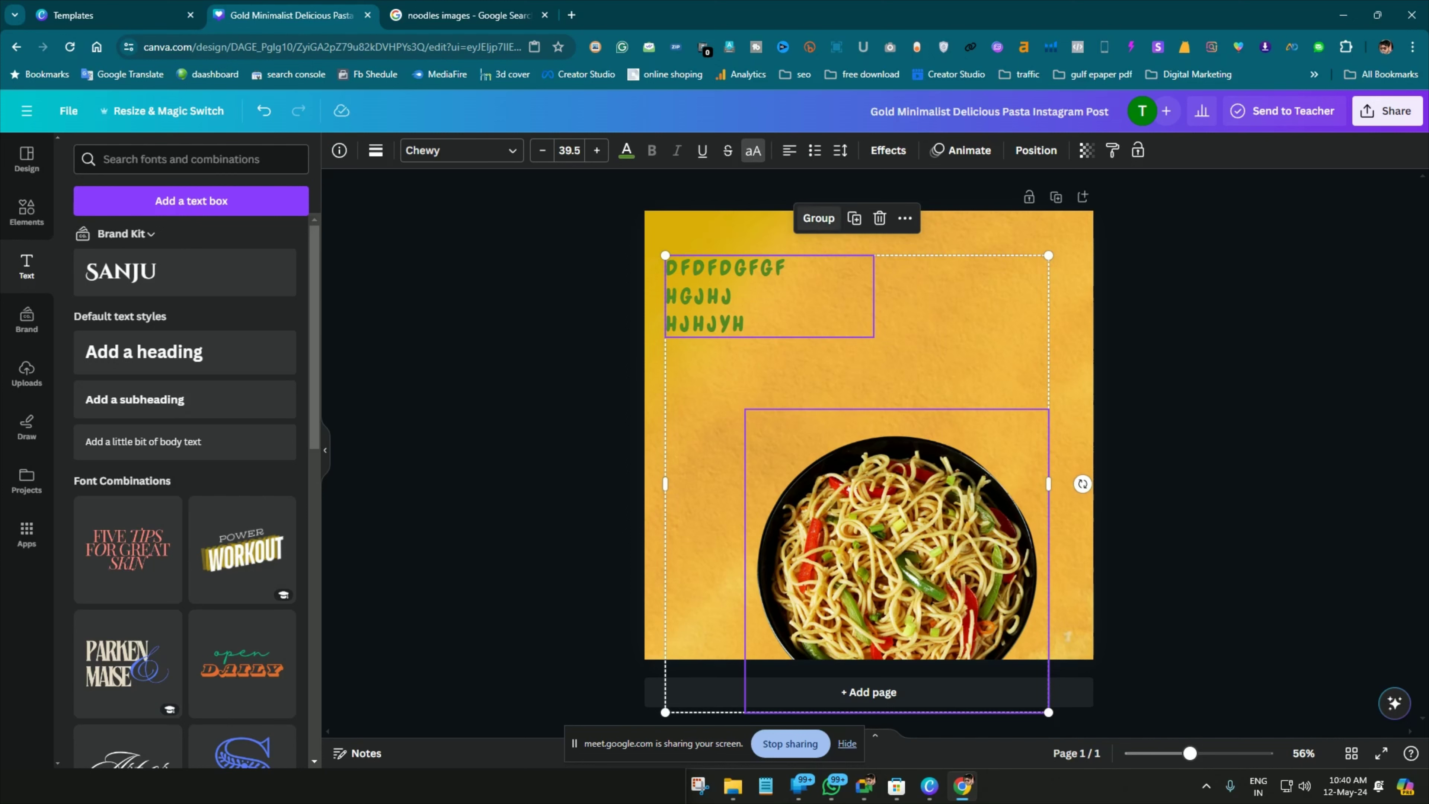
left_click(819, 218)
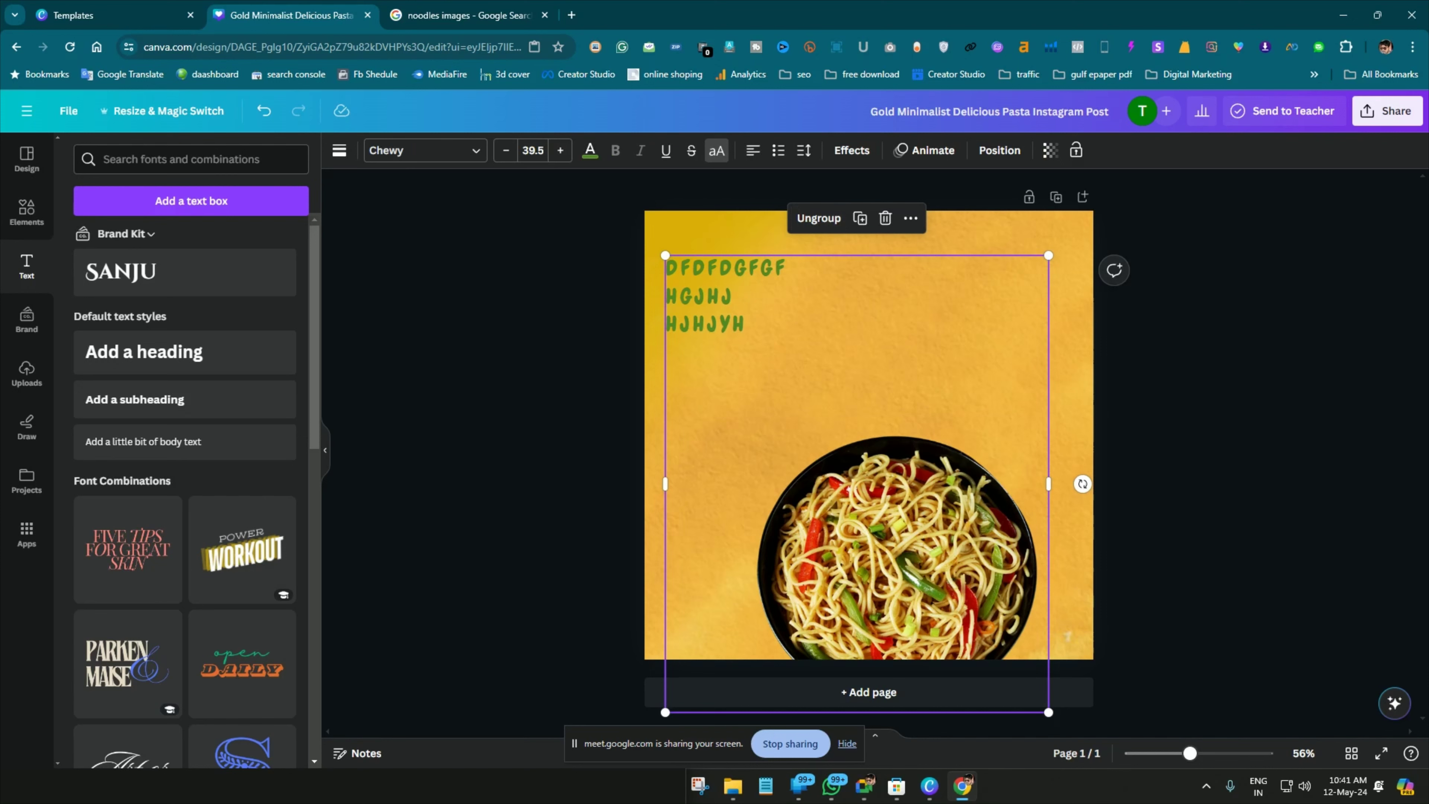
key("Escape")
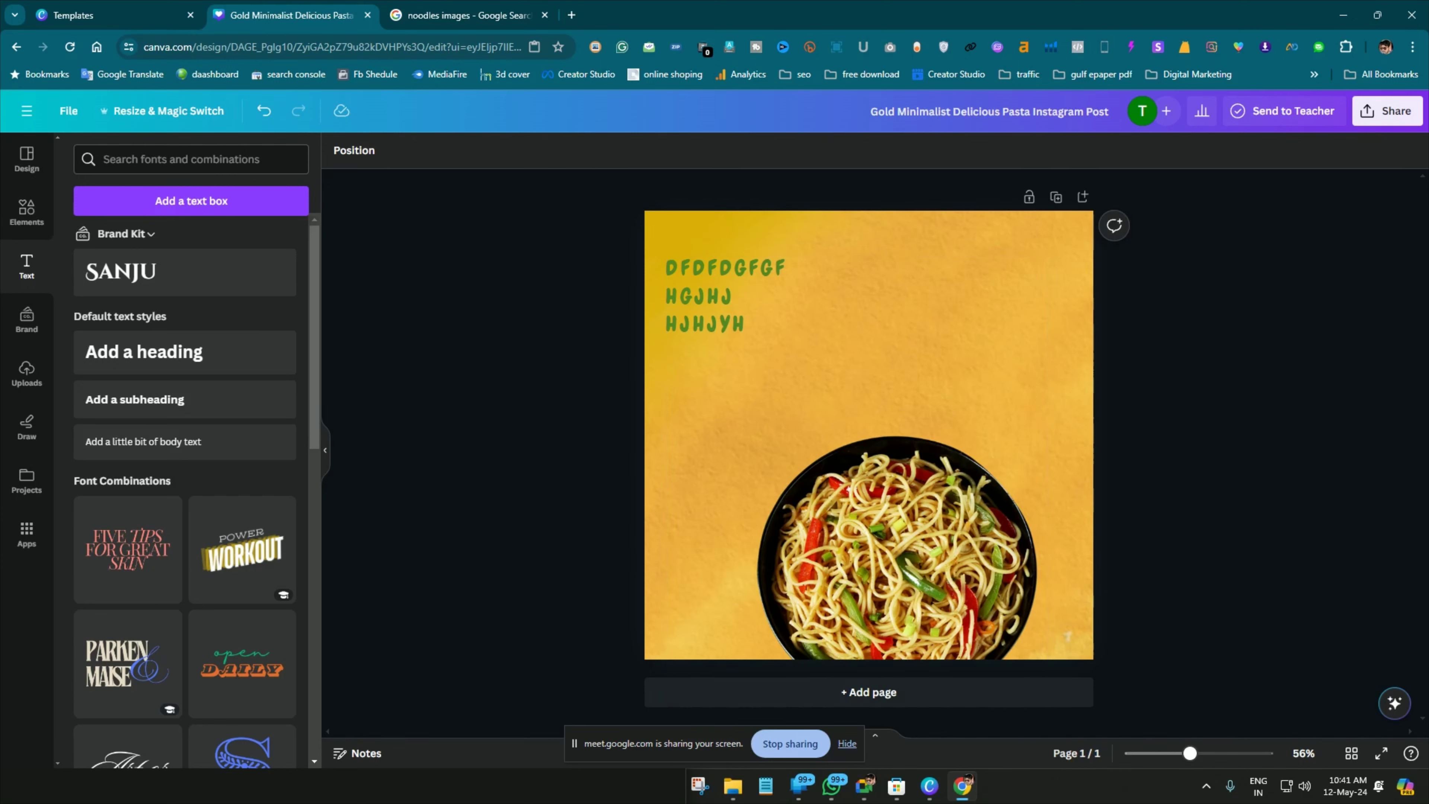
Shrink the text and bowl group to text size 21 and move it to the page's upper-left corner
left_click_drag(897, 563, 921, 495)
mouse_move(879, 383)
left_mouse_down()
mouse_move(870, 471)
mouse_move(828, 362)
mouse_move(901, 387)
mouse_move(868, 398)
mouse_move(878, 394)
left_mouse_up()
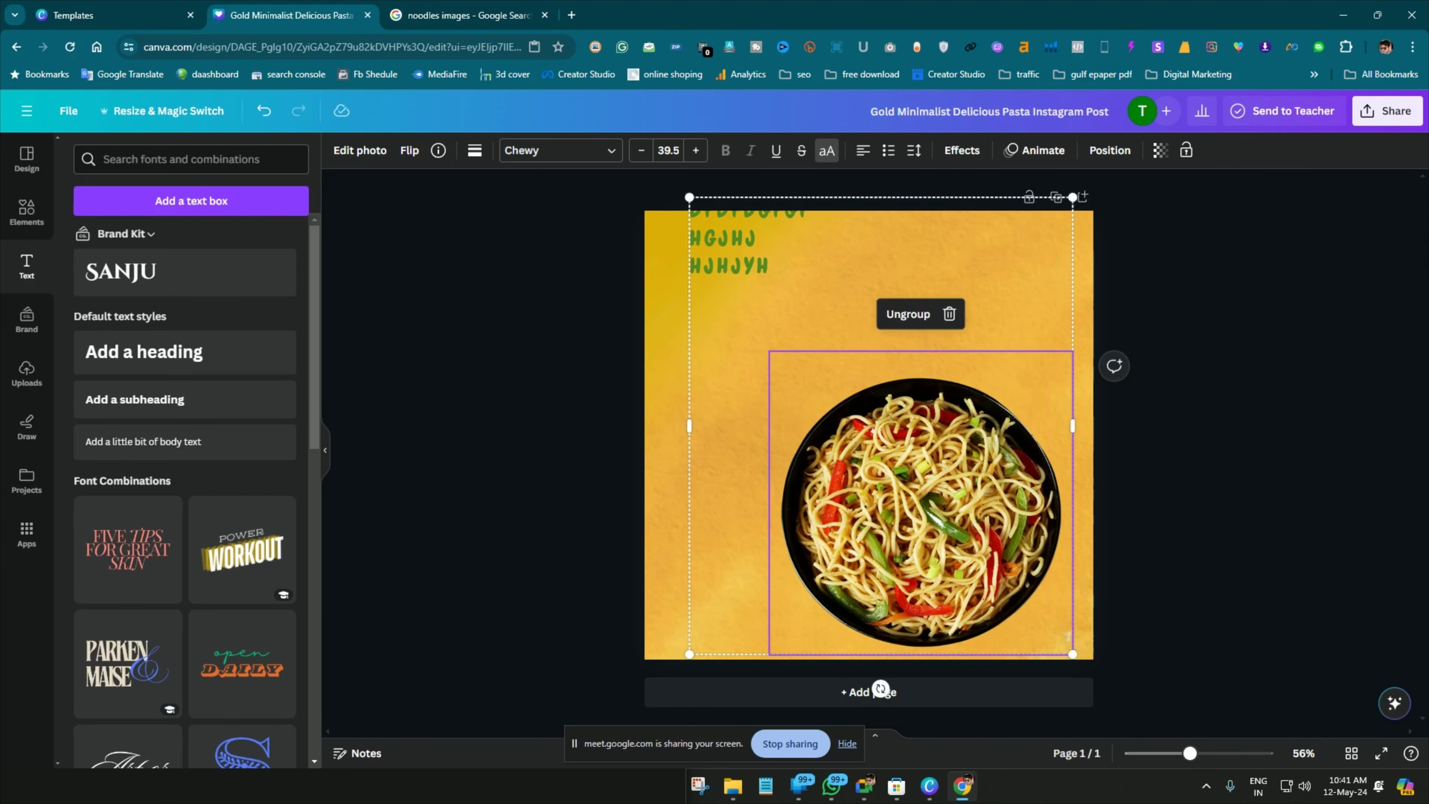
left_click_drag(689, 197, 870, 412)
left_click_drag(971, 532, 756, 338)
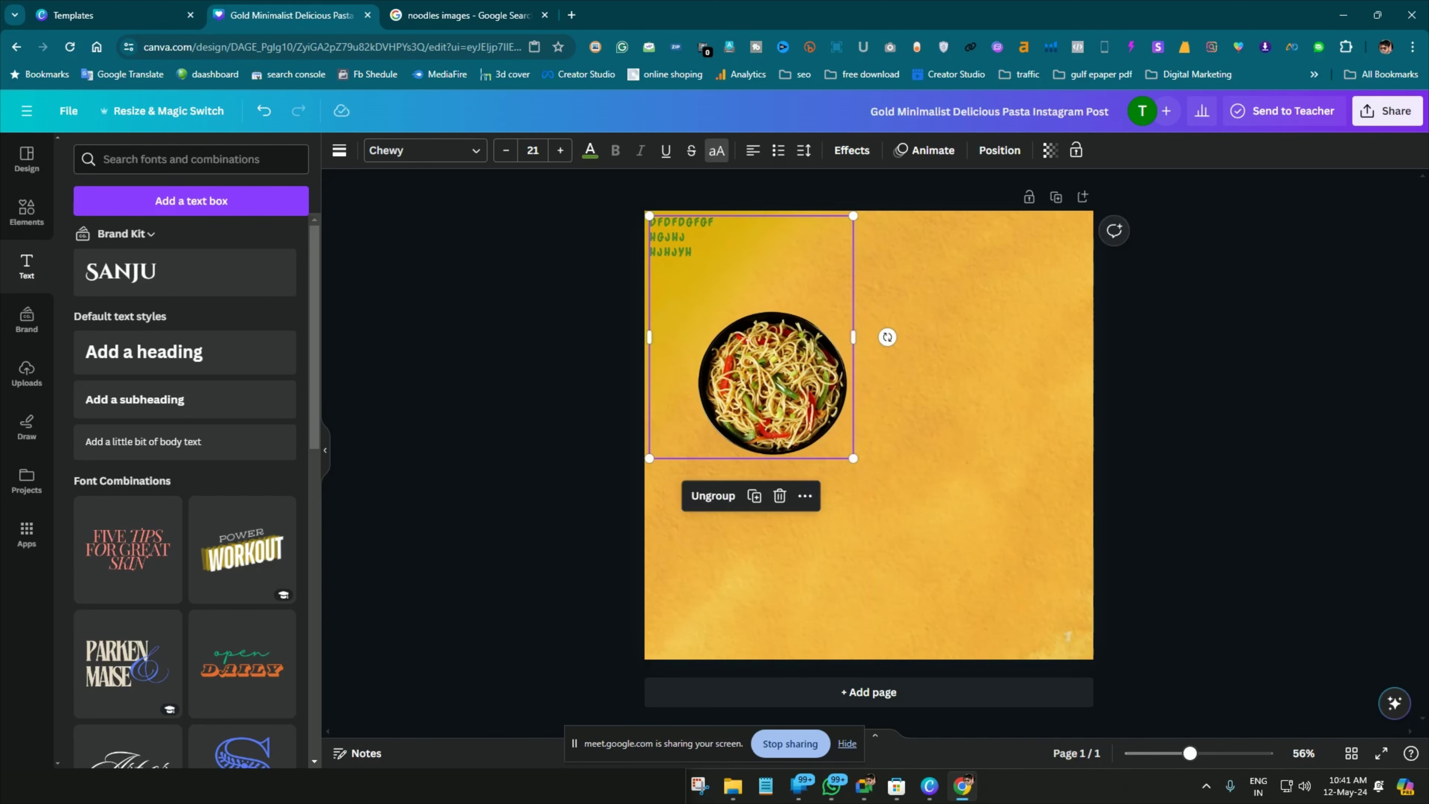
Enlarge the group to text size 38.4 and move it slightly right, keeping text and bowl inside the page
left_click_drag(857, 458, 1022, 659)
key("Escape")
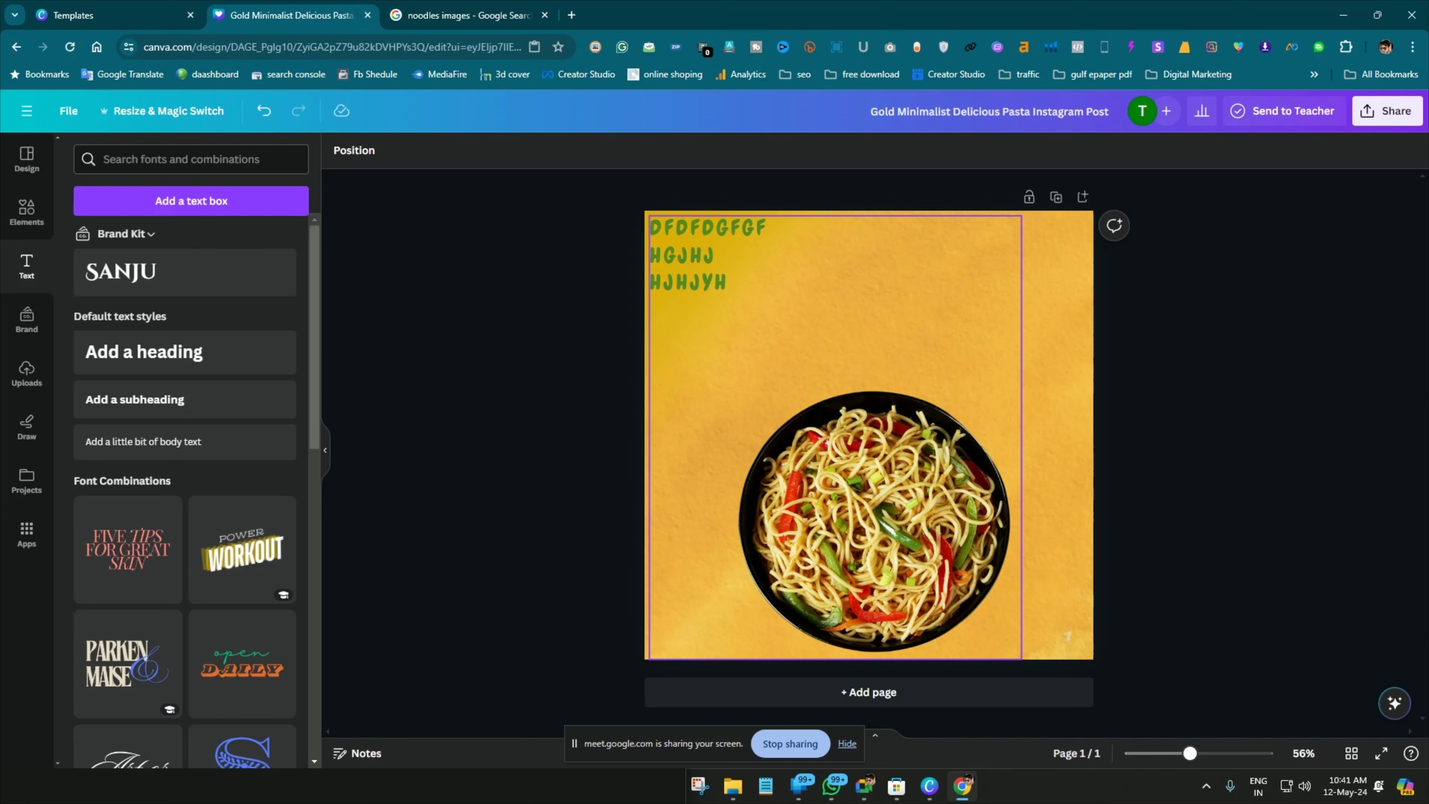
left_click_drag(874, 521, 996, 516)
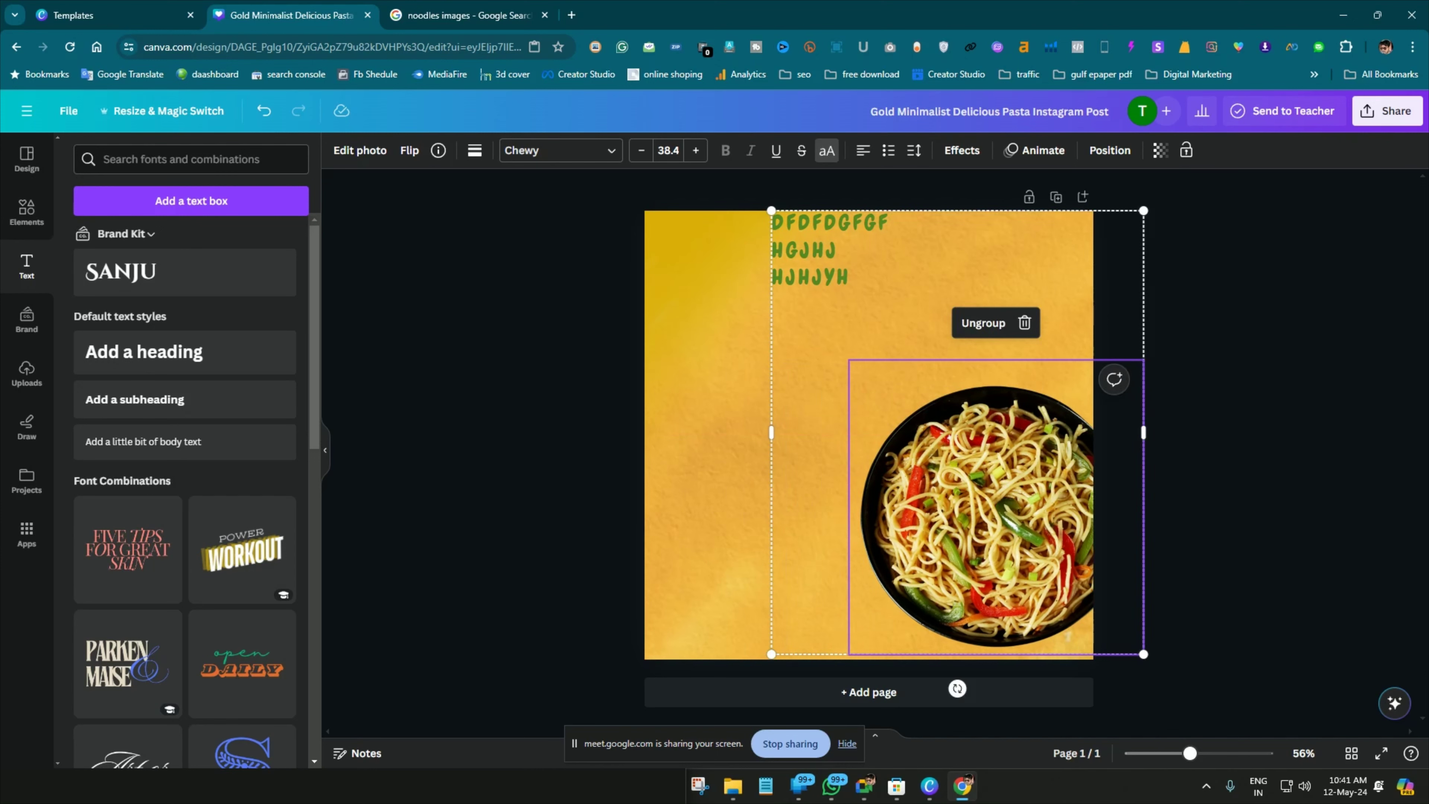
left_click_drag(955, 434, 867, 434)
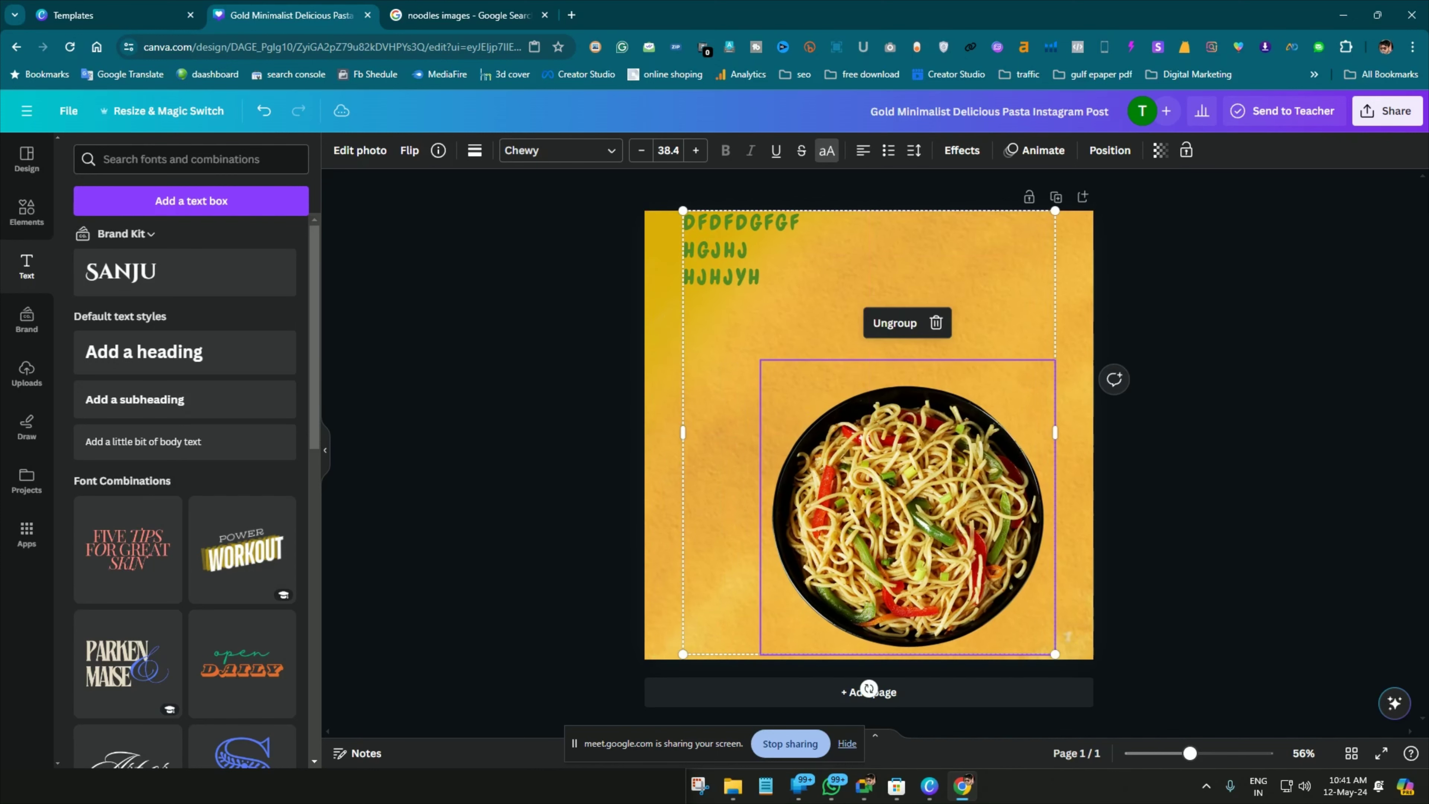
key("Escape")
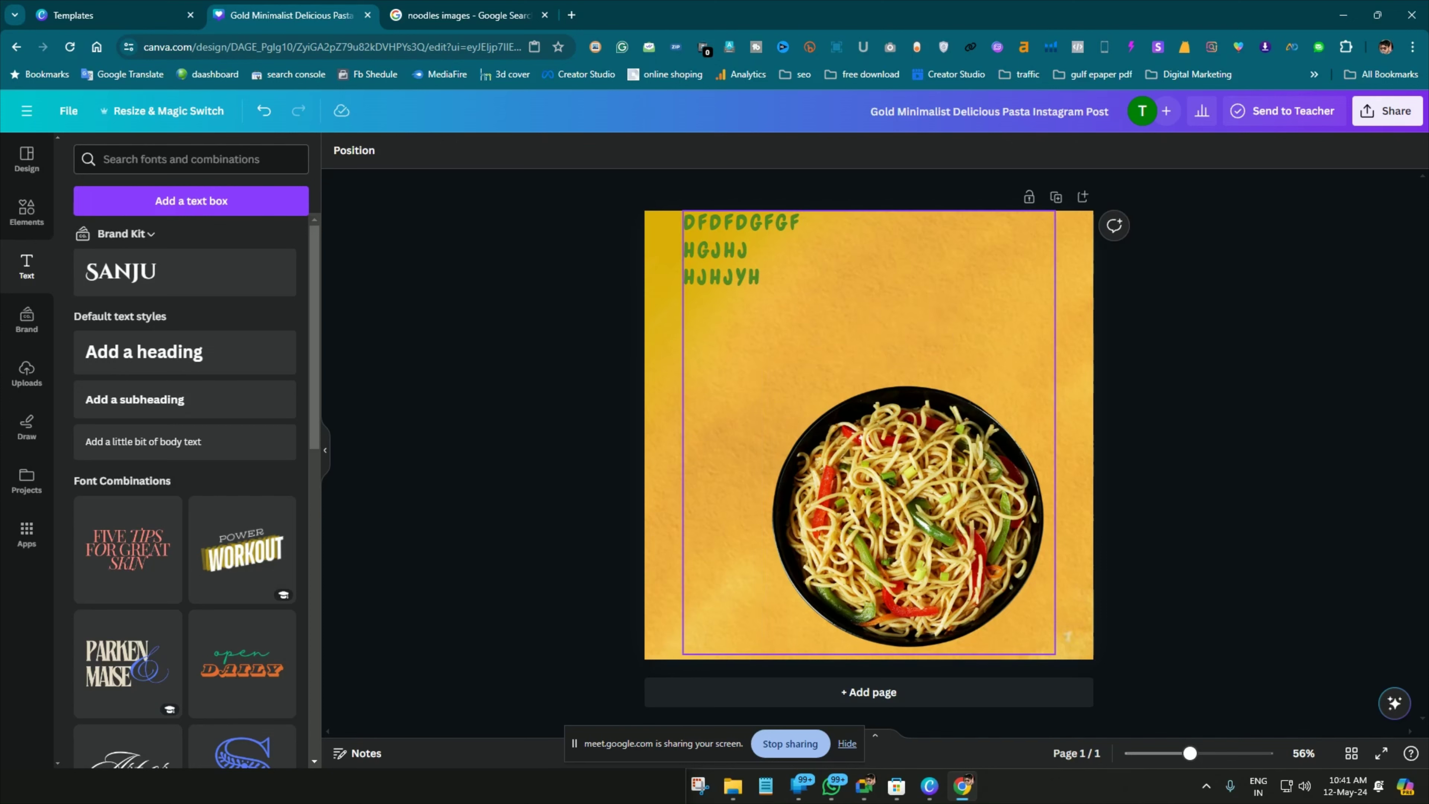
Ungroup the text and bowl and reposition them separately, with the text in the page's upper-left corner and the bowl near the centre
left_click(907, 507)
left_click(894, 323)
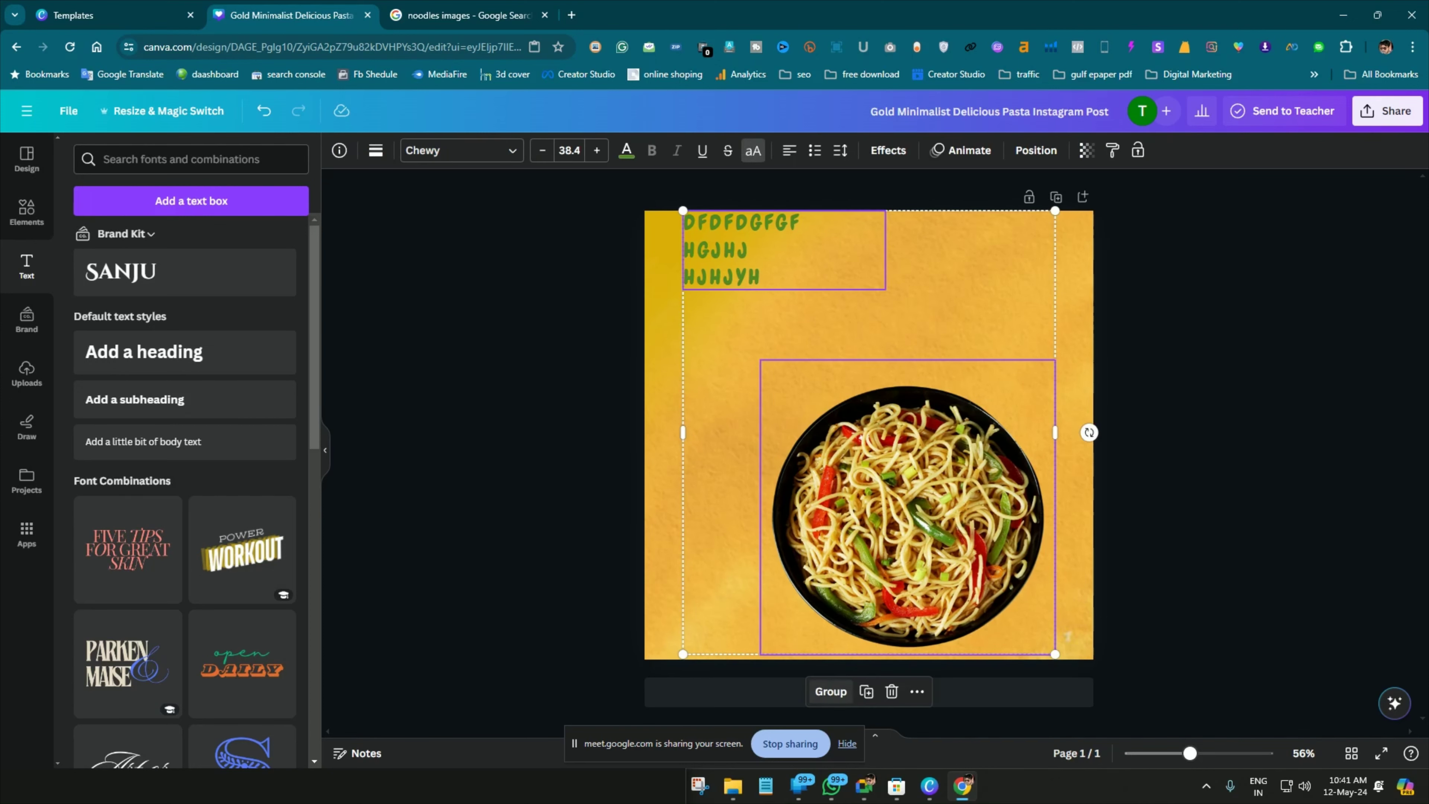
key("Escape")
left_click_drag(907, 507, 877, 455)
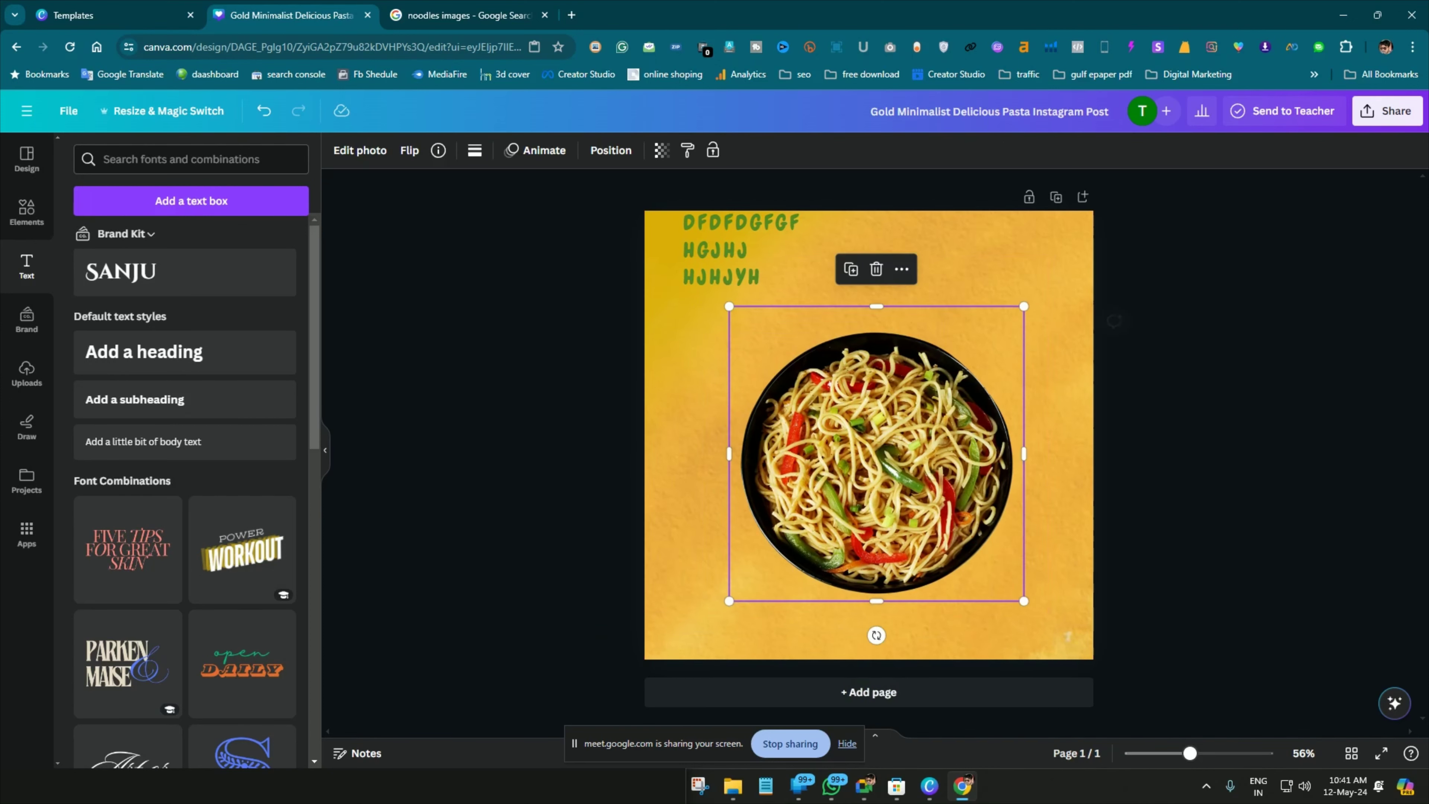
left_click_drag(748, 250, 796, 250)
left_click_drag(878, 455, 888, 497)
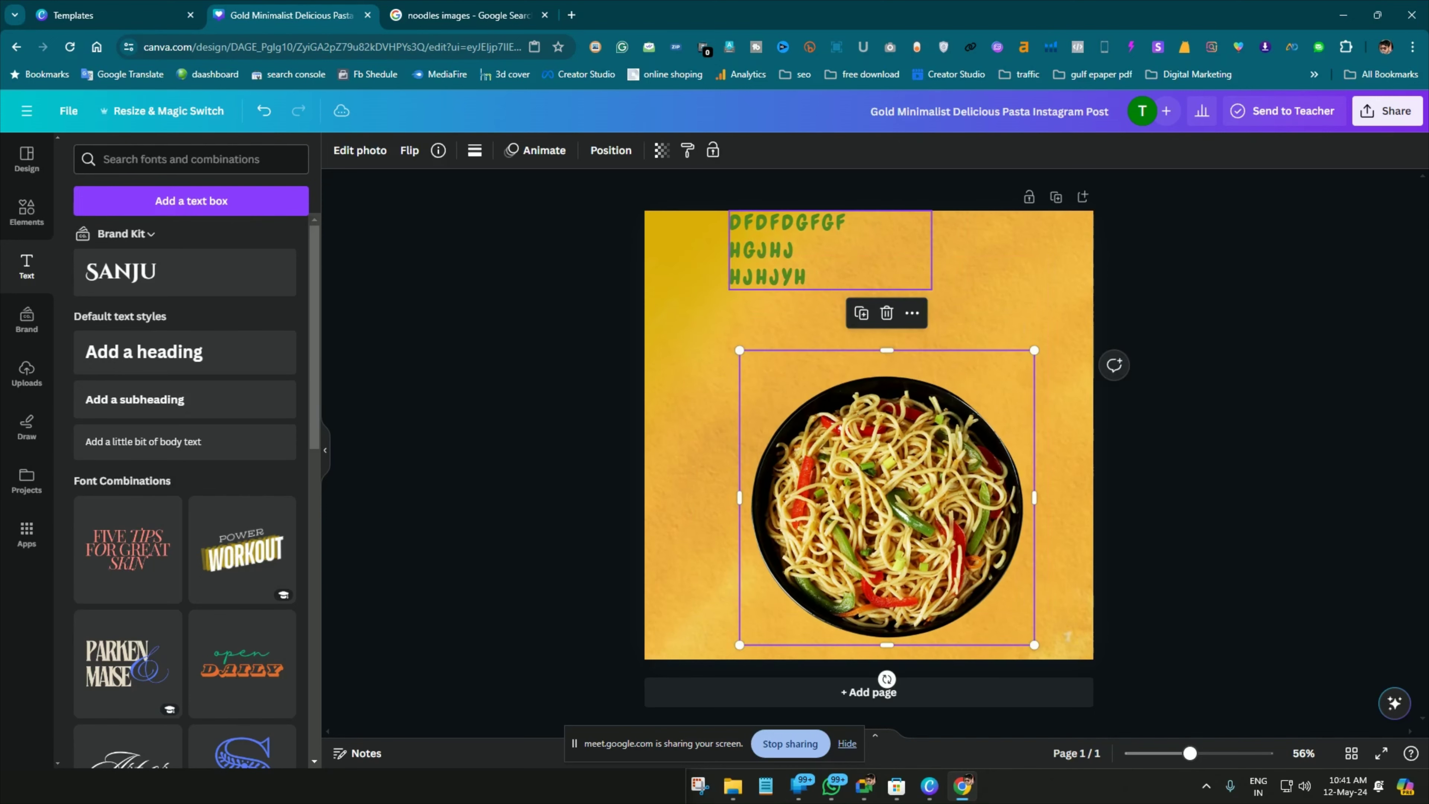
left_click_drag(795, 249, 719, 262)
left_click_drag(888, 497, 871, 462)
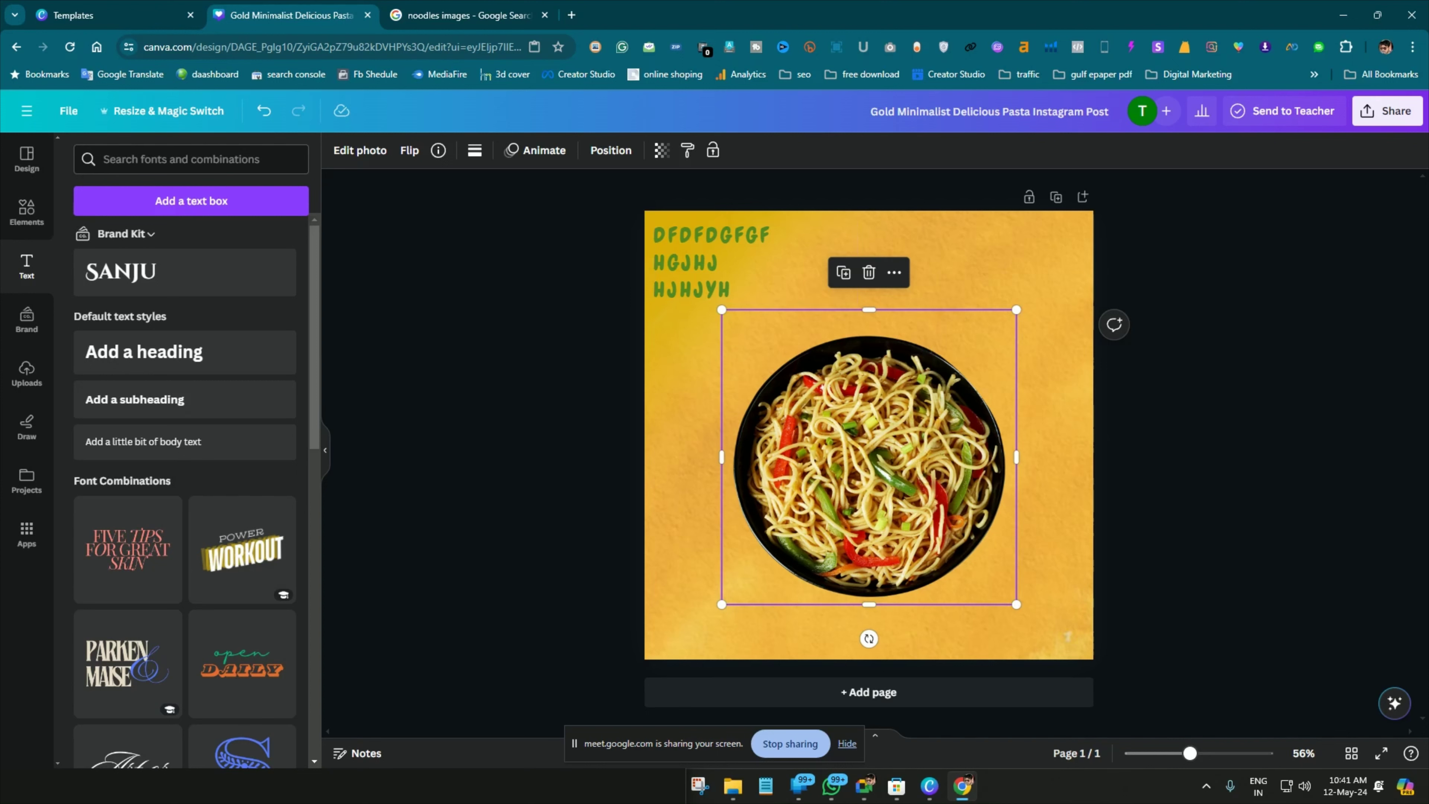
key("Escape")
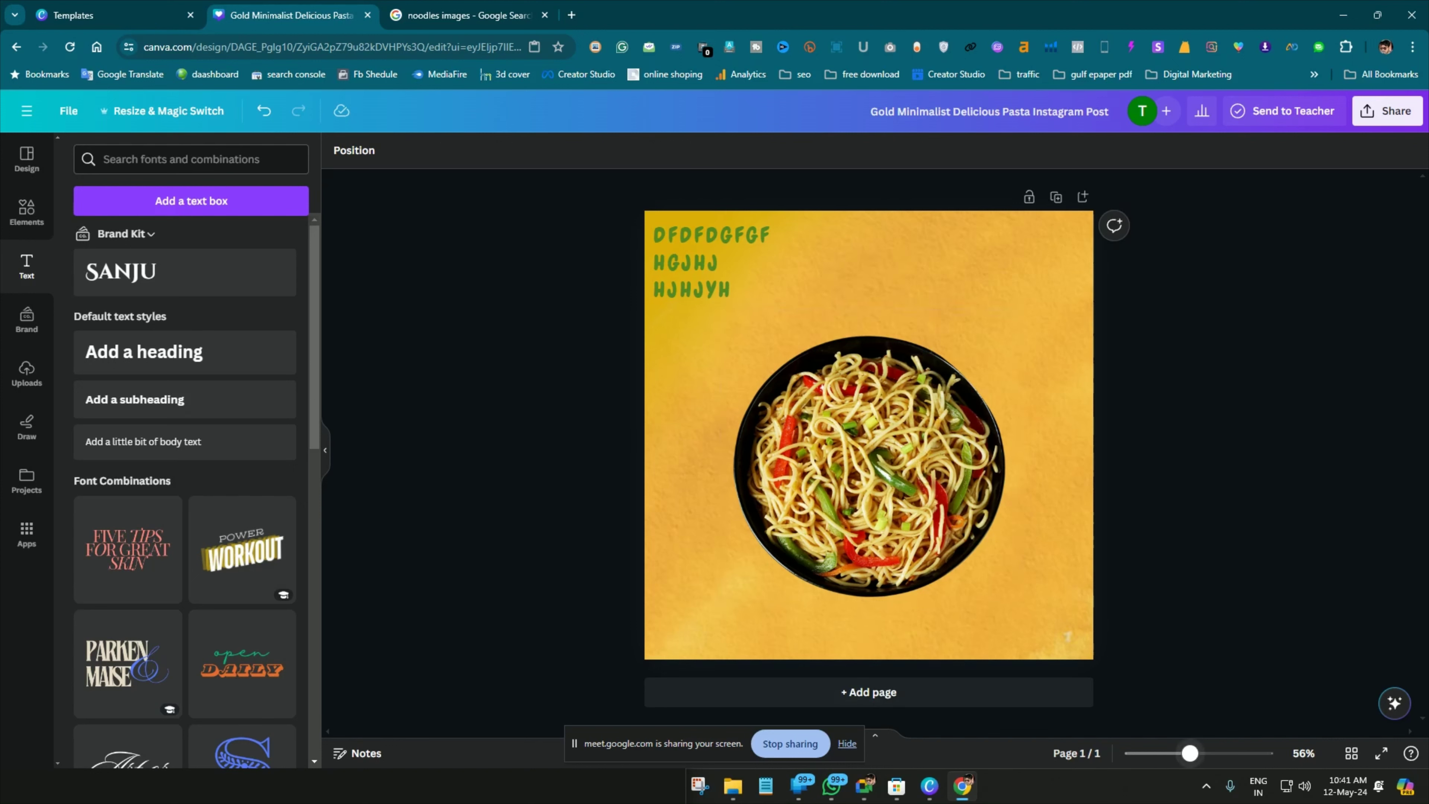
Narrow the three-line text box so its right edge sits closer to the text
mouse_move(1189, 753)
left_mouse_down()
mouse_move(1232, 753)
mouse_move(1214, 753)
left_mouse_up()
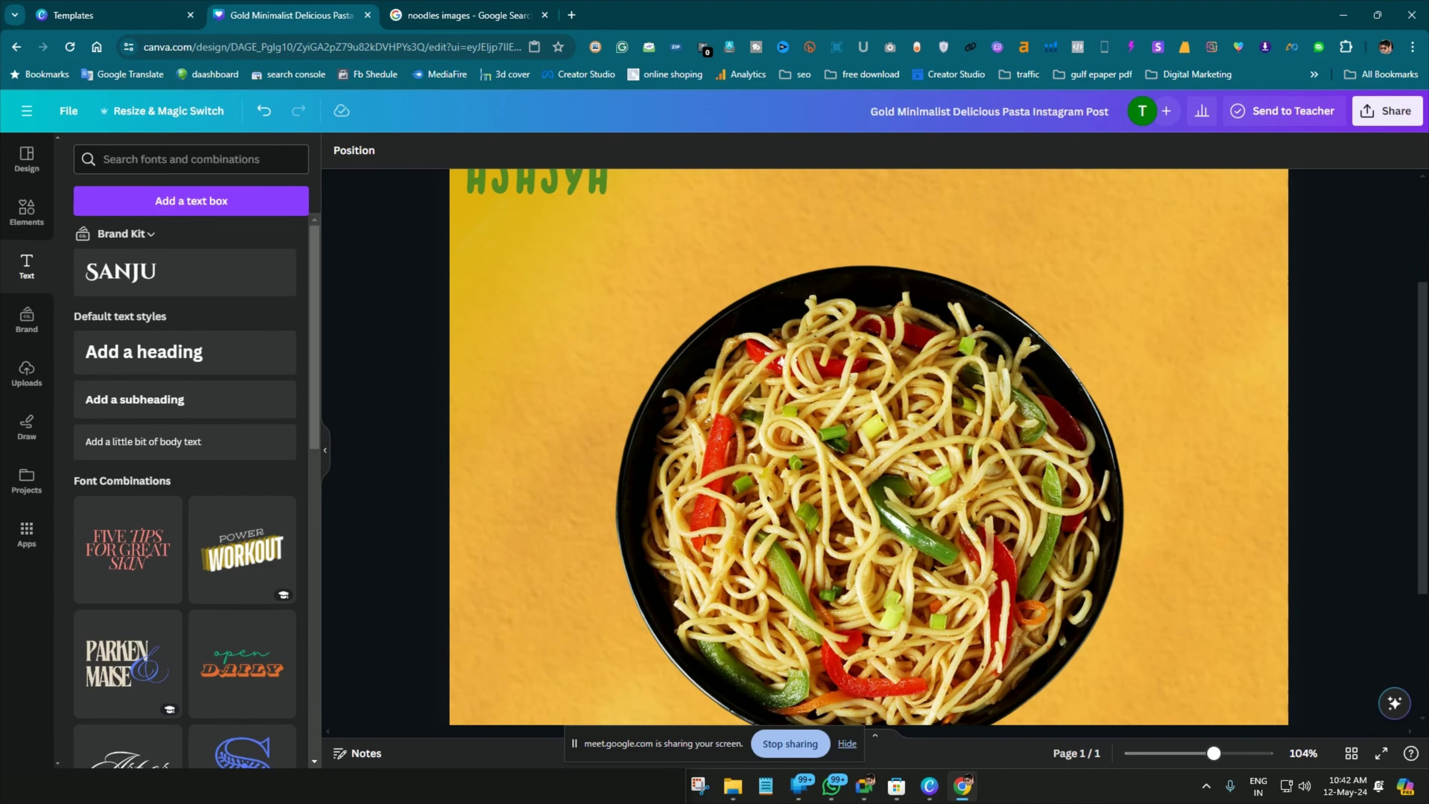
scroll(868, 445, "up", 3)
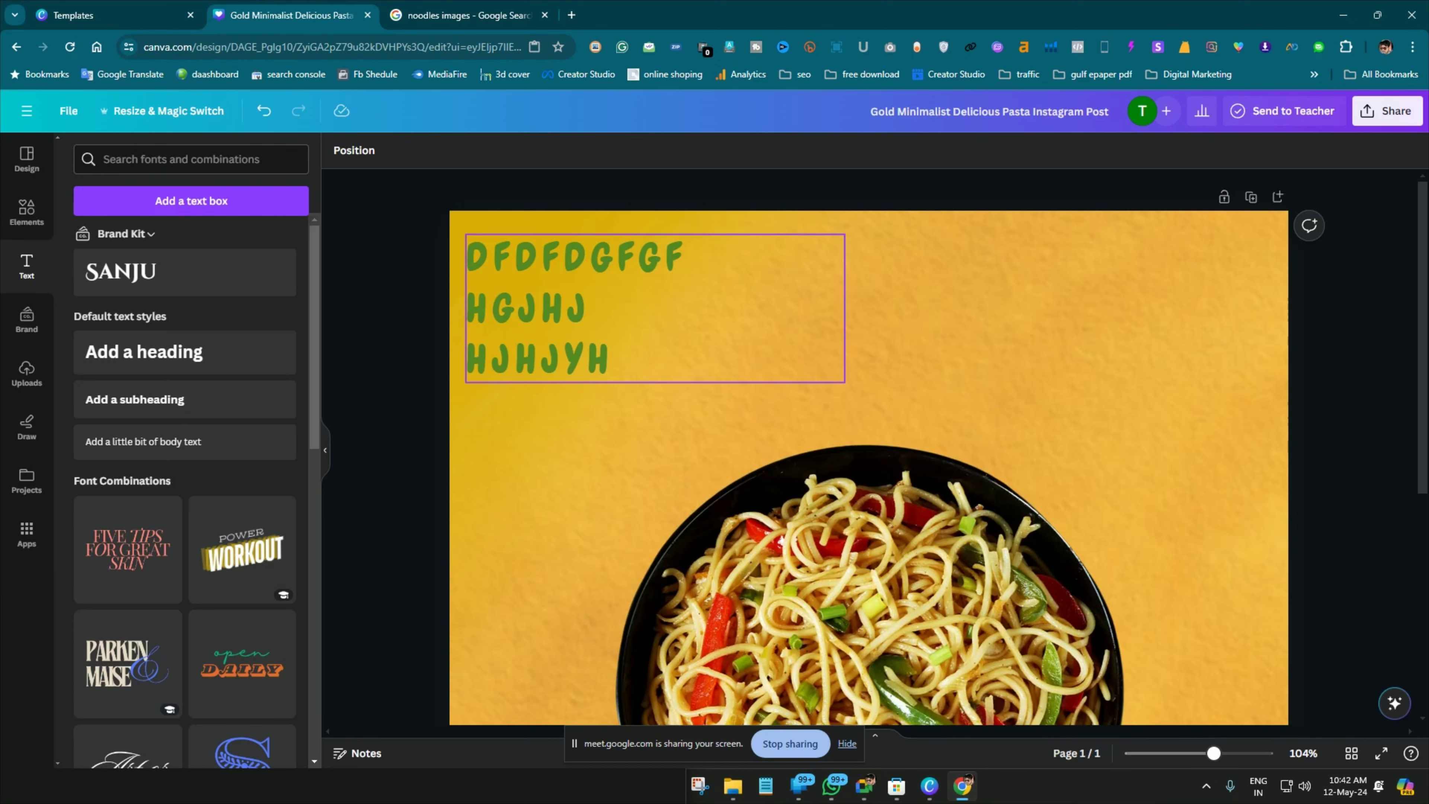
left_click(655, 308)
left_click_drag(845, 308, 754, 308)
scroll(869, 495, "down", 4)
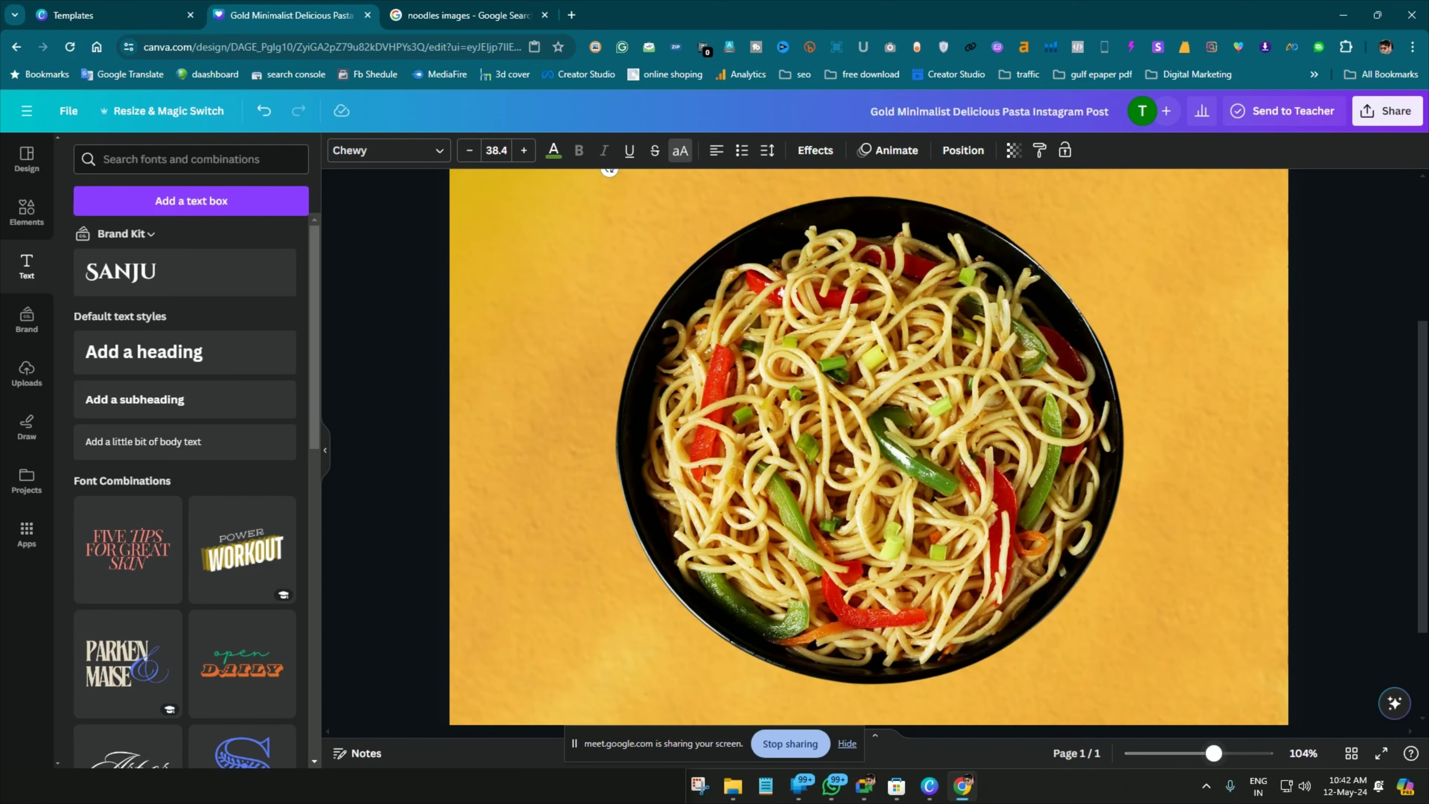
mouse_move(1214, 754)
left_mouse_down()
mouse_move(1168, 754)
mouse_move(1226, 754)
mouse_move(1211, 754)
left_mouse_up()
scroll(869, 445, "down", 4, "ctrl")
scroll(869, 445, "up", 1, "ctrl")
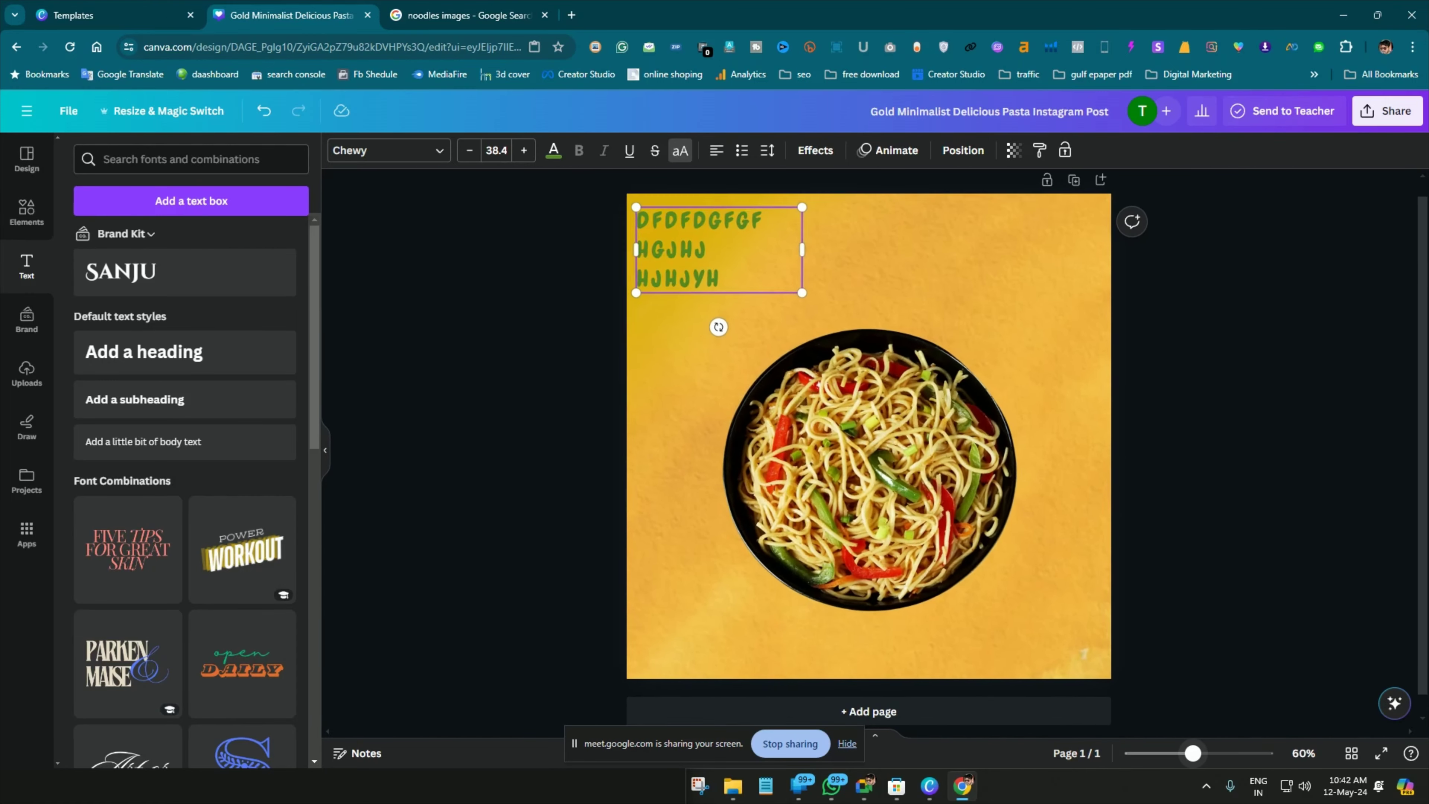
scroll(869, 444, "down", 1, "ctrl")
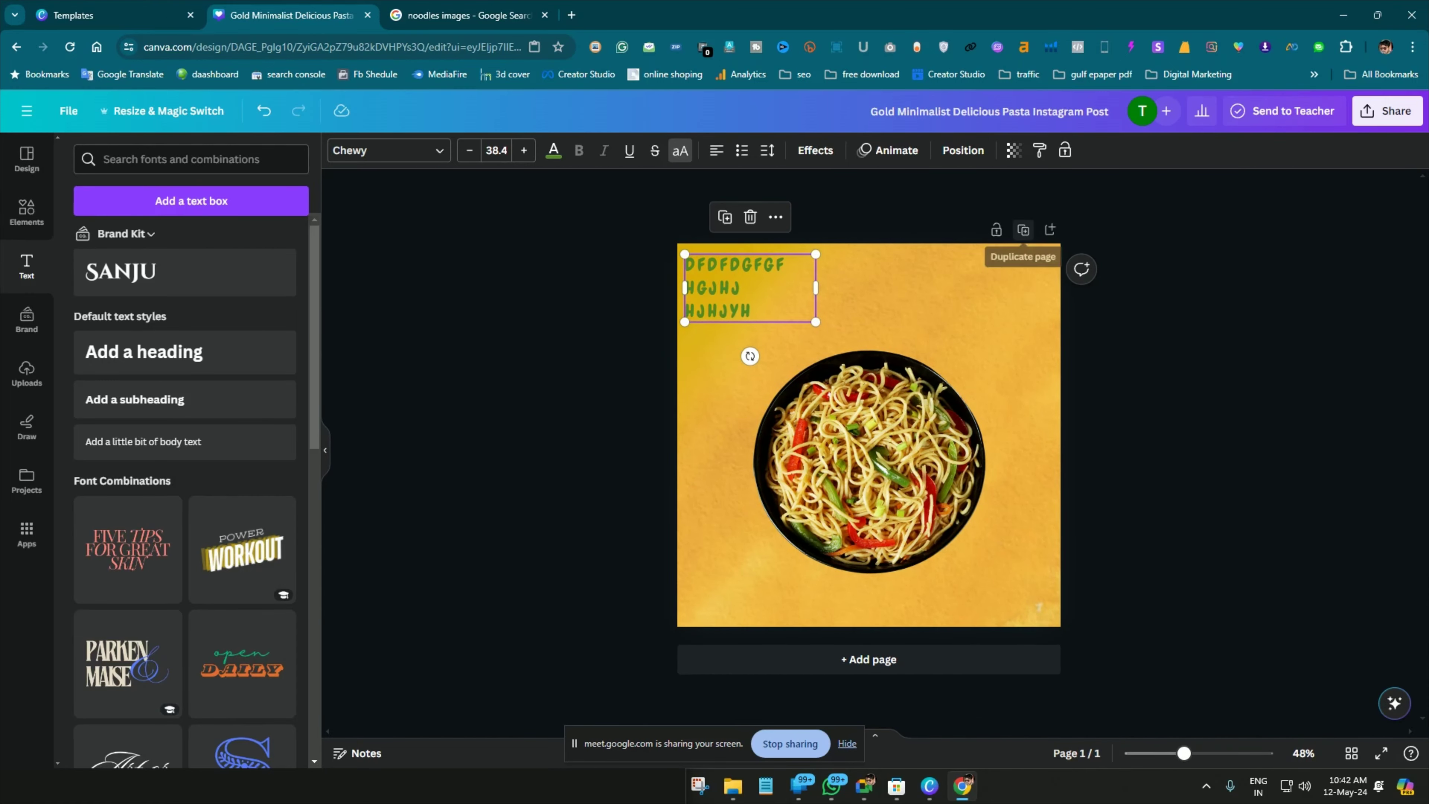
key("Escape")
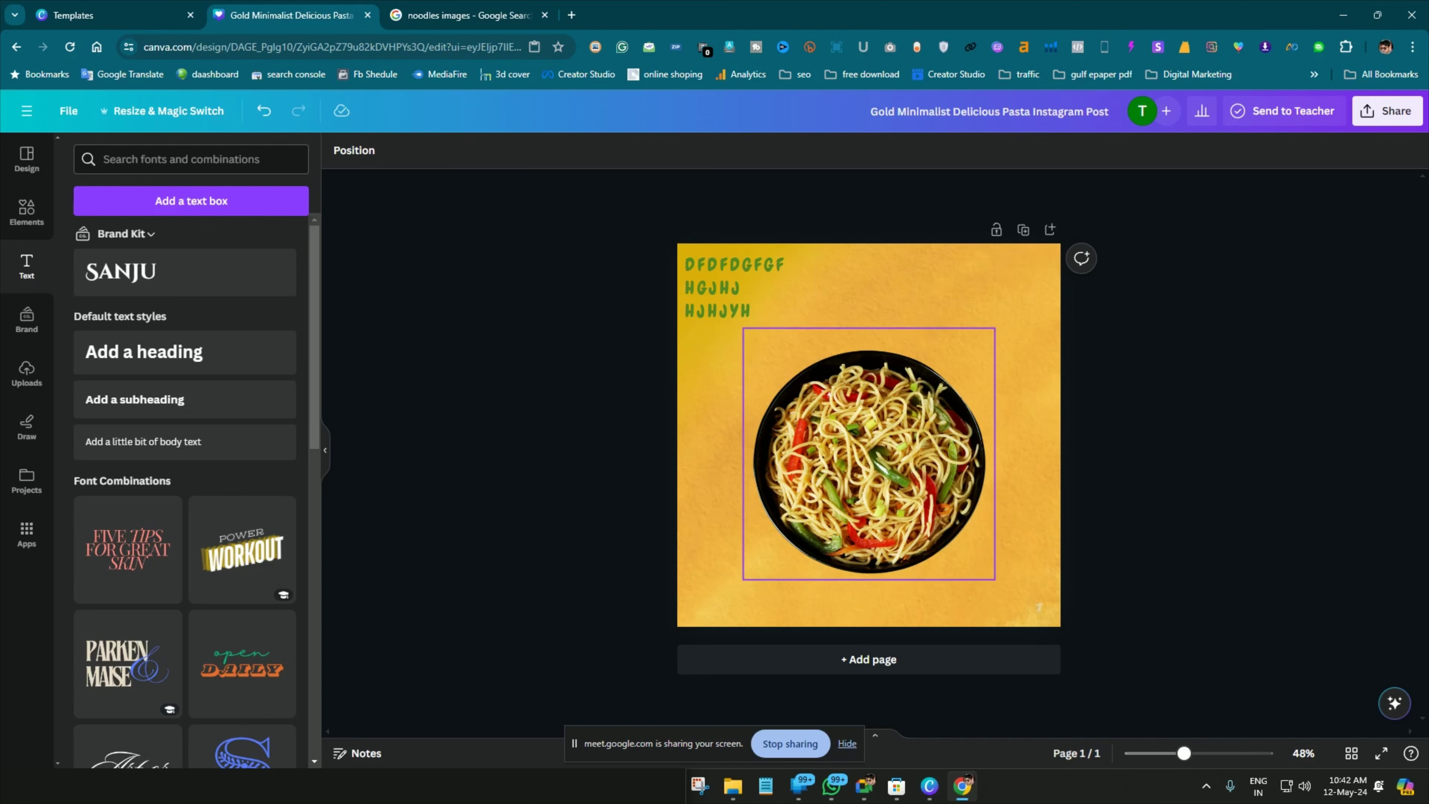
left_click(749, 287)
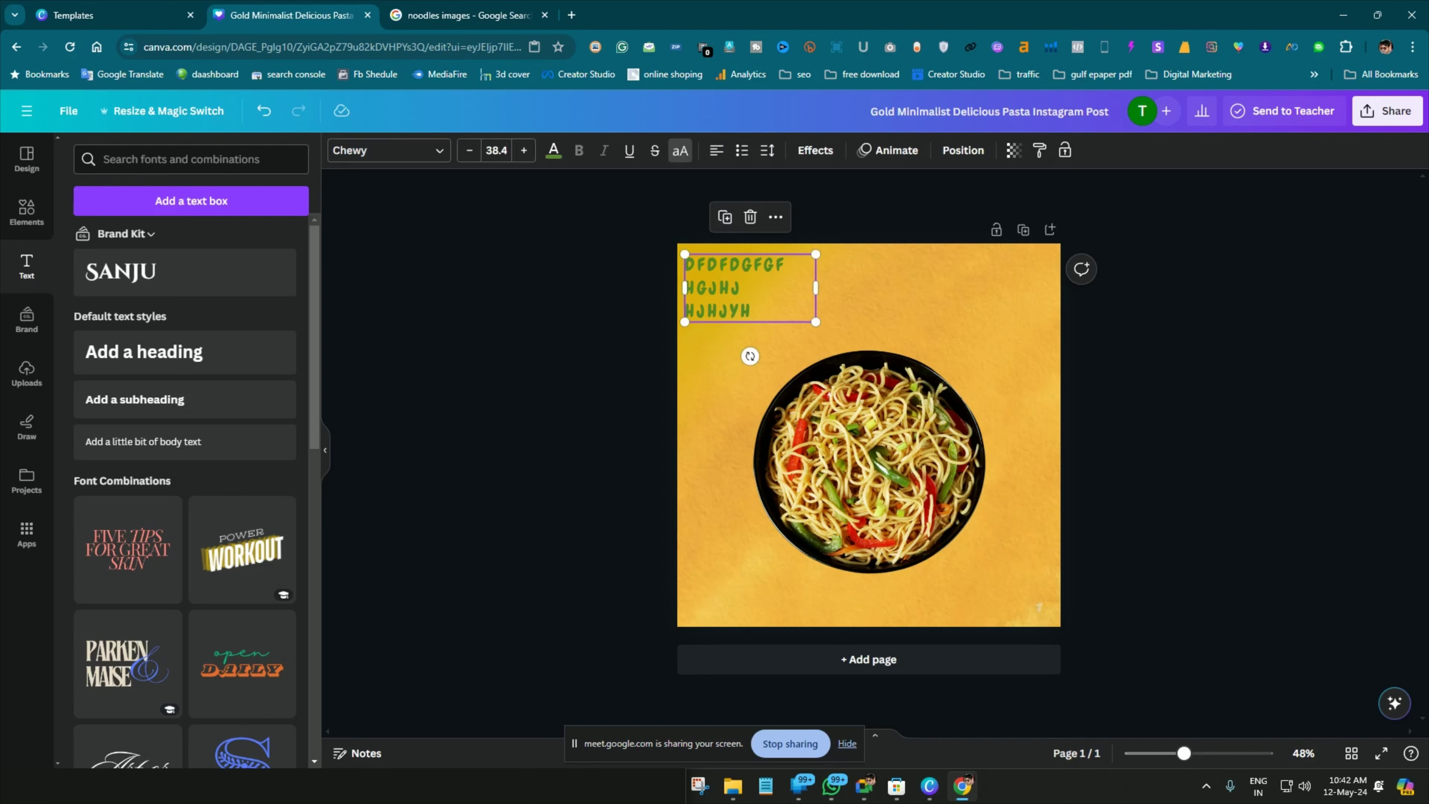
key("Escape")
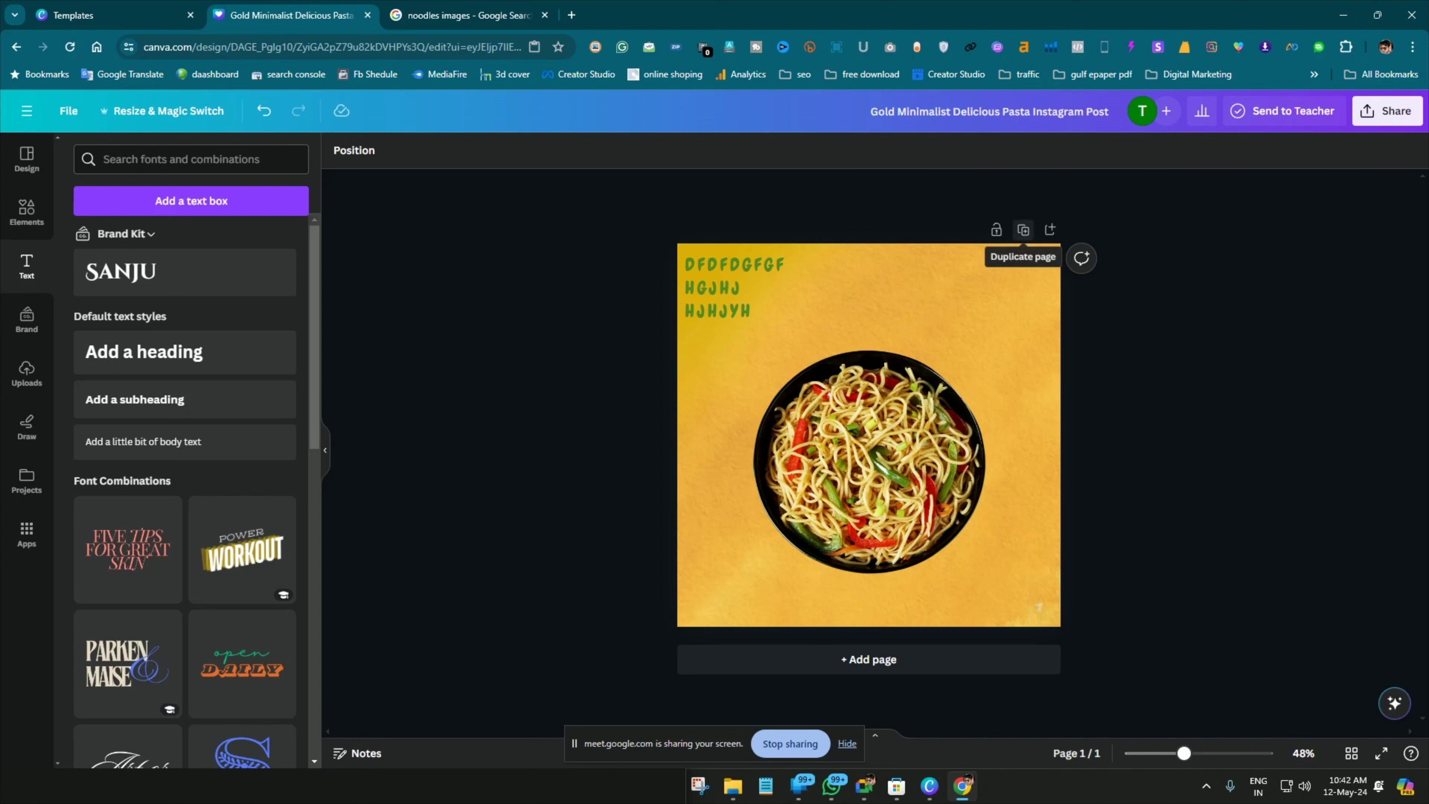
Duplicate the noodles page twice
left_click(1023, 230)
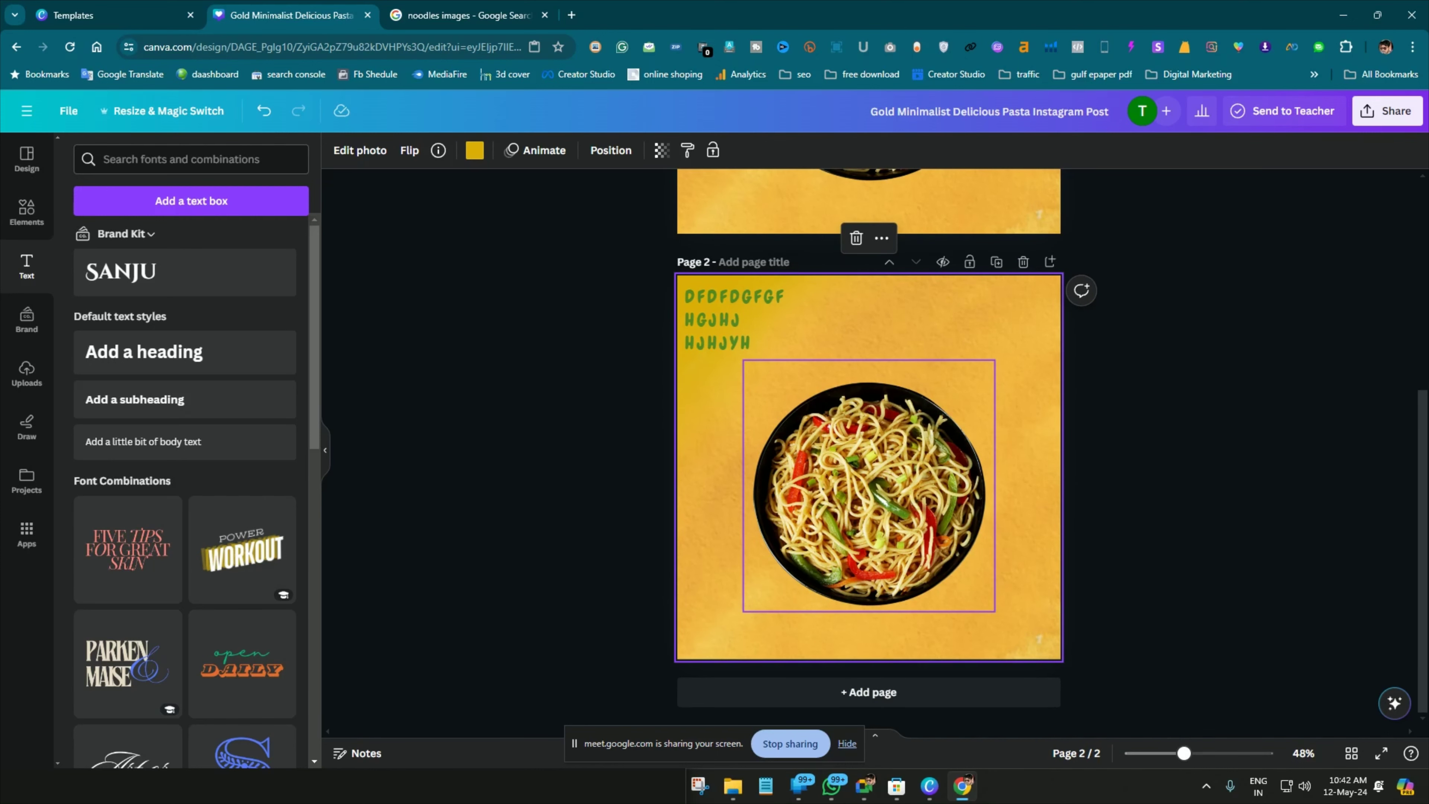
scroll(885, 447, "up", 3)
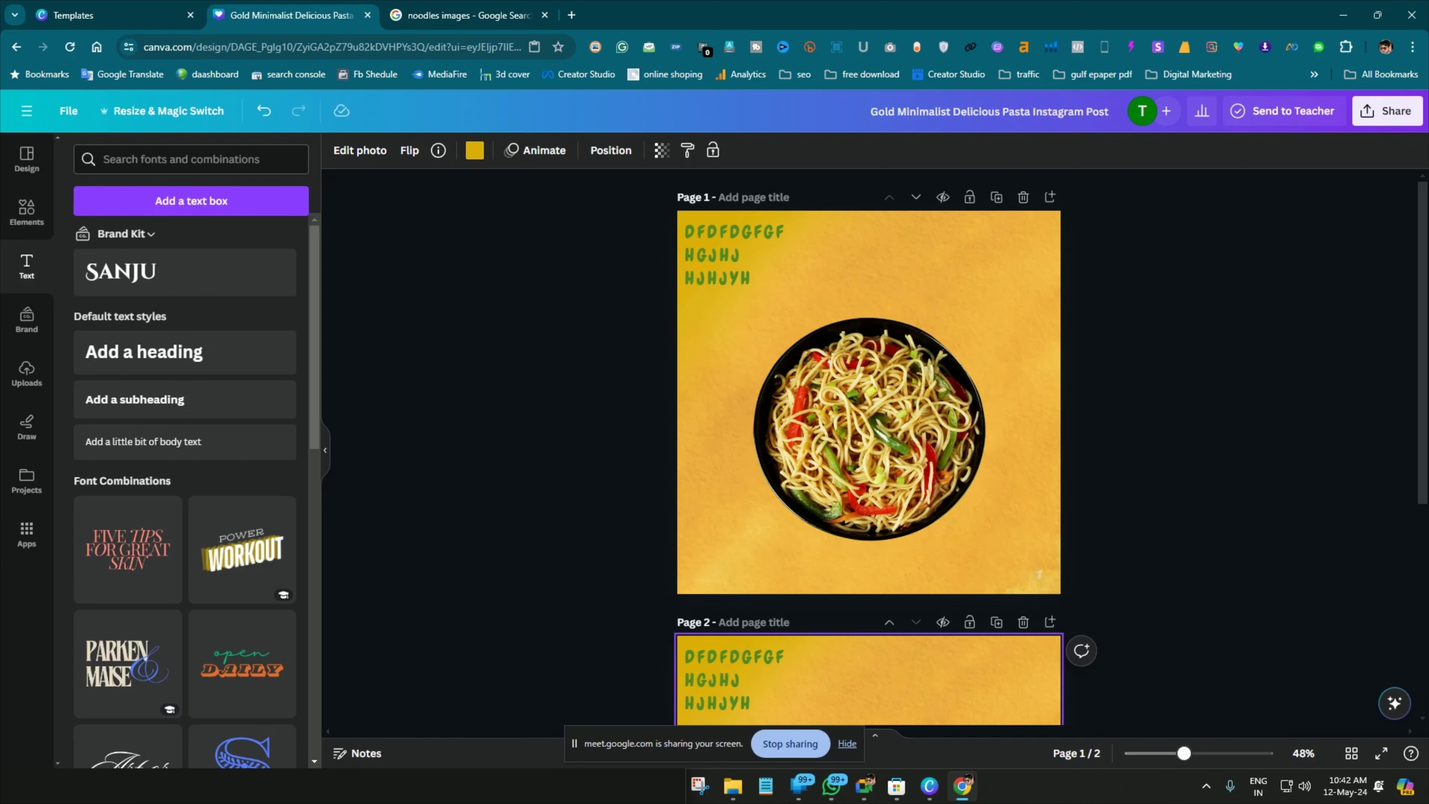
left_click(997, 197)
scroll(868, 428, "down", 6)
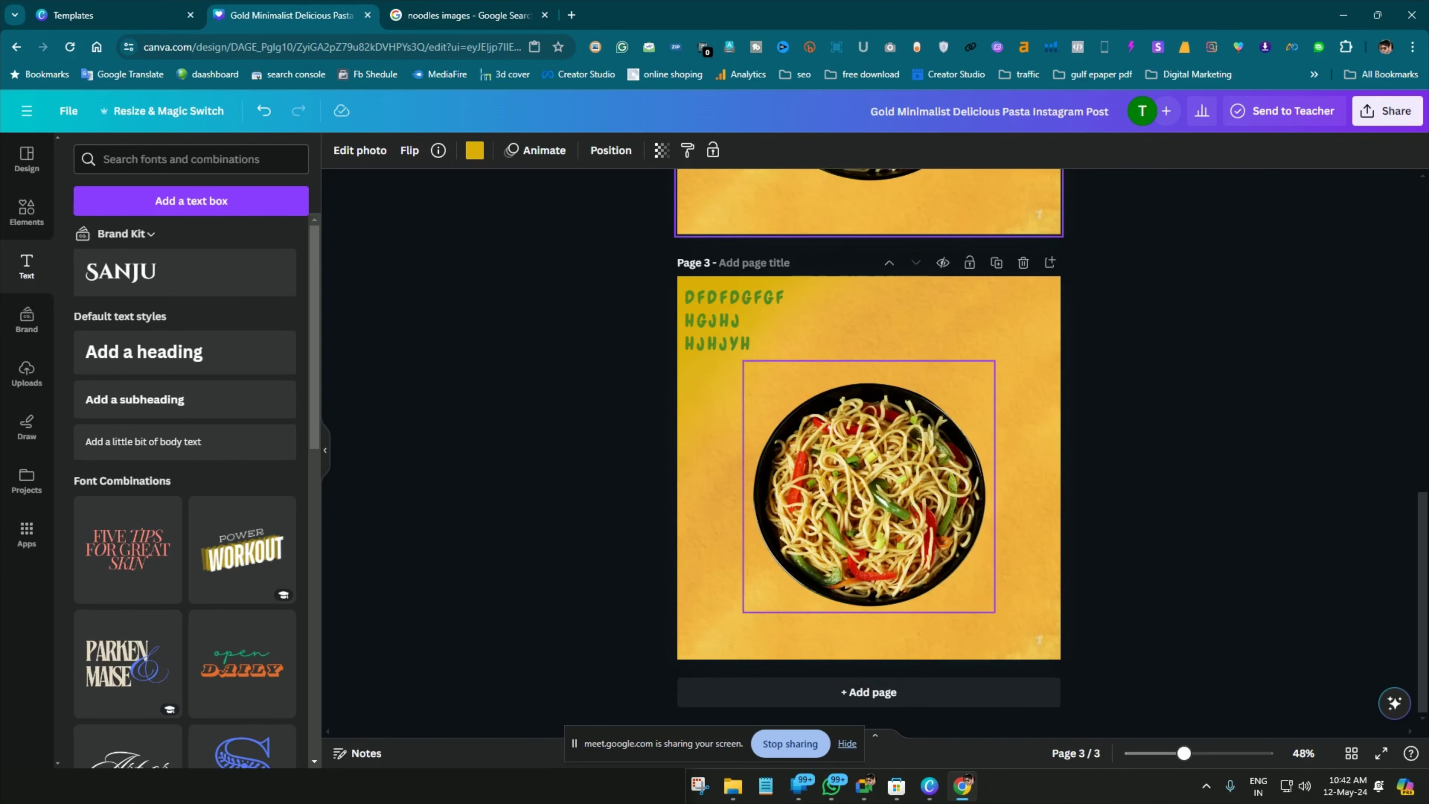
scroll(868, 428, "up", 12)
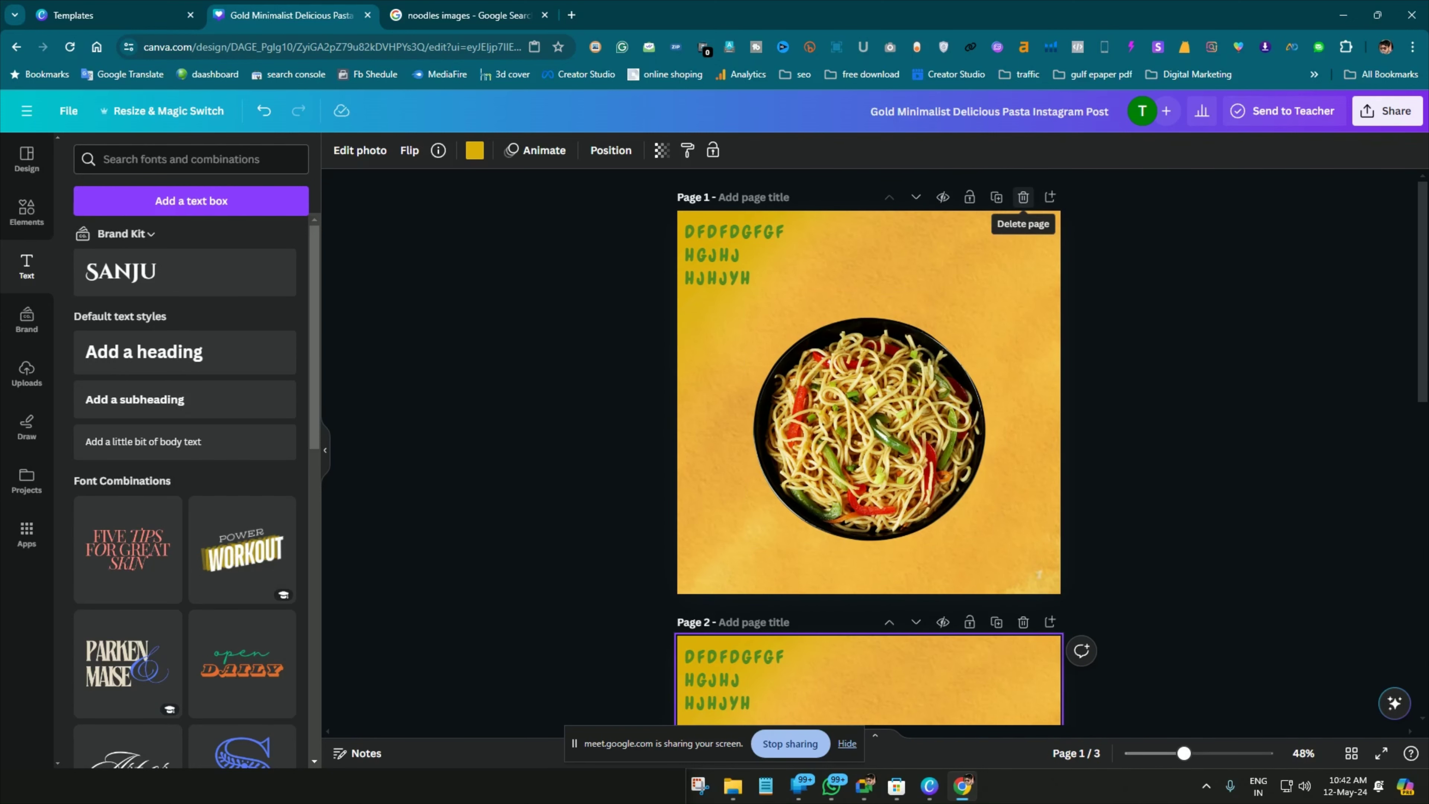
Delete both duplicated pages, keeping only the original noodles page
scroll(869, 428, "down", 10)
left_click(911, 332)
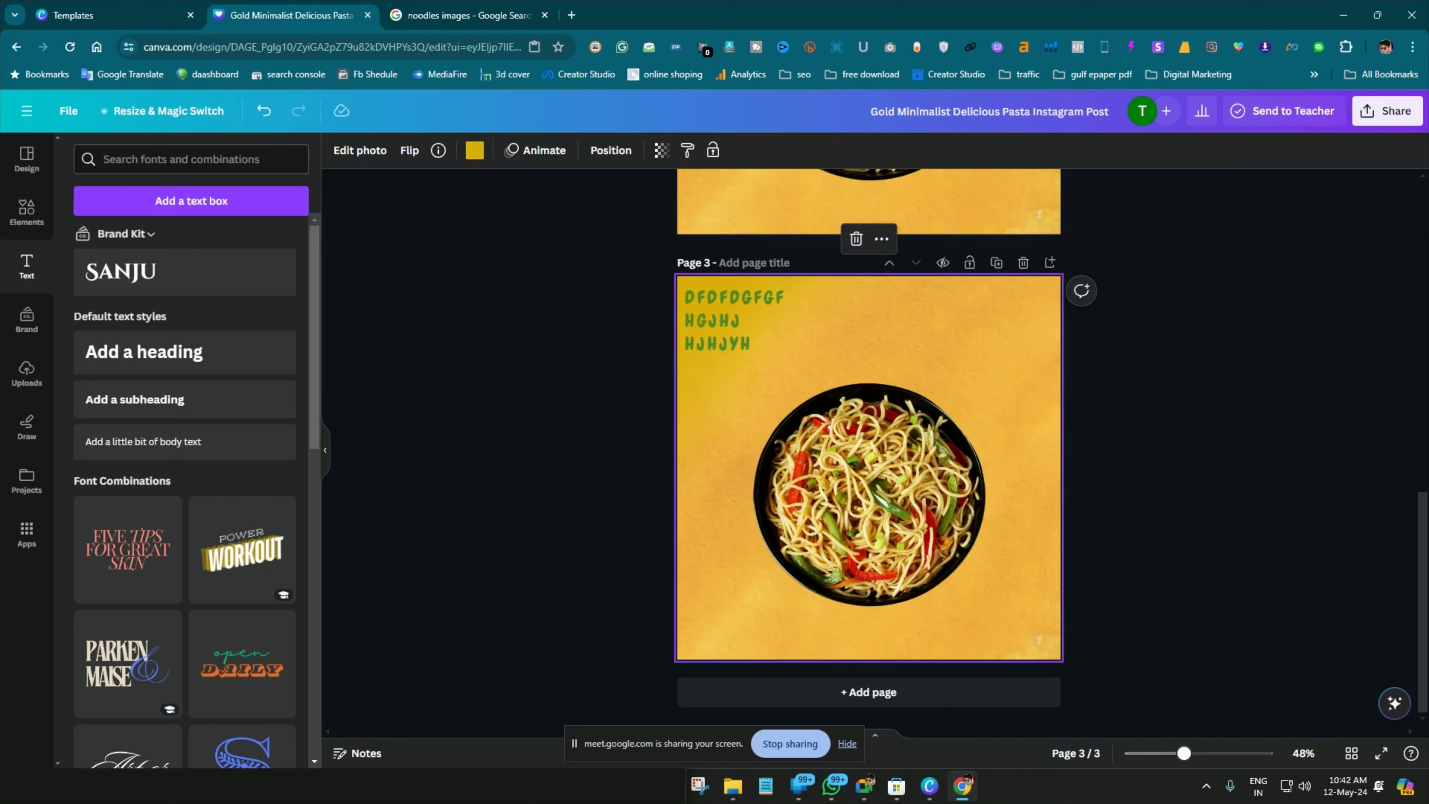
left_click(1024, 263)
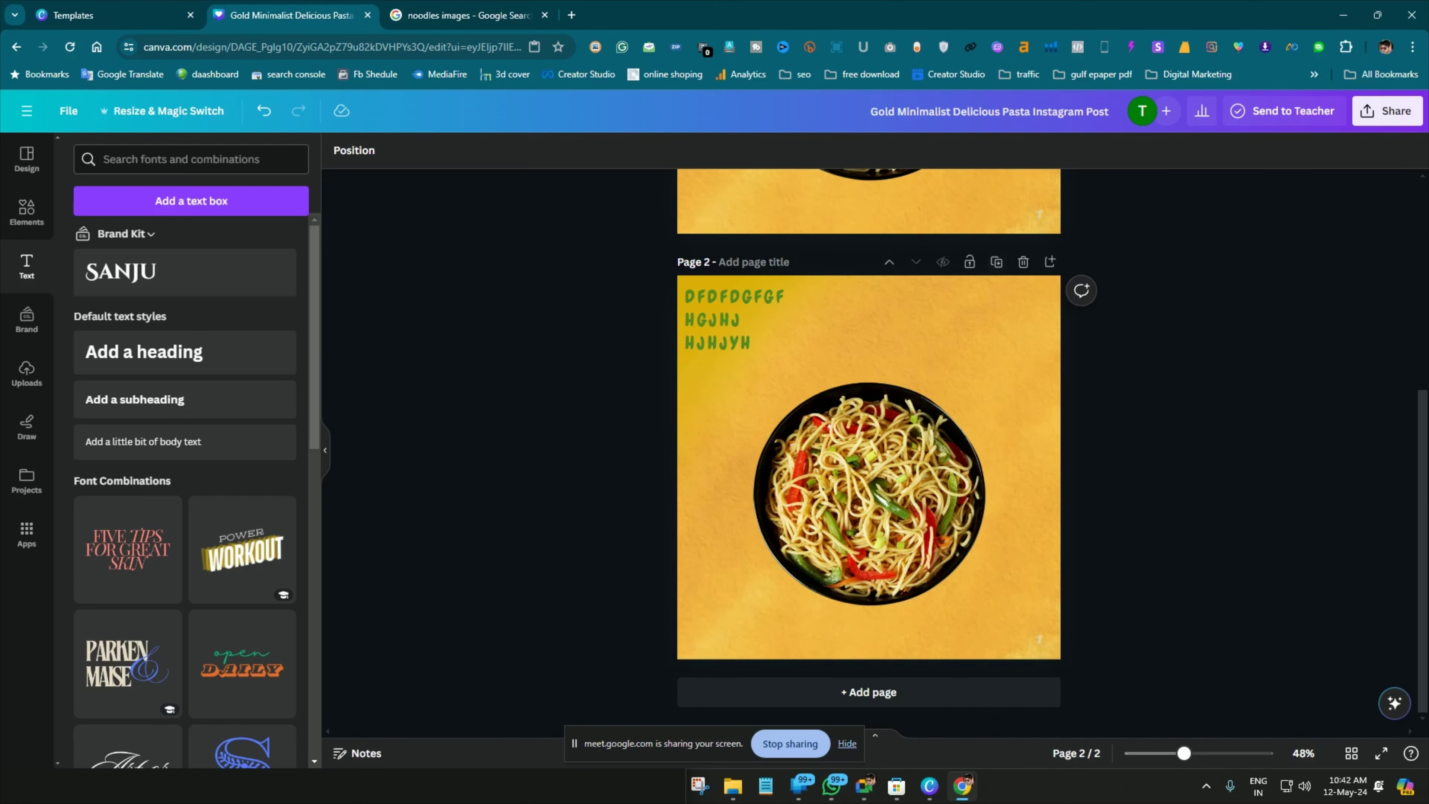
left_click(1023, 262)
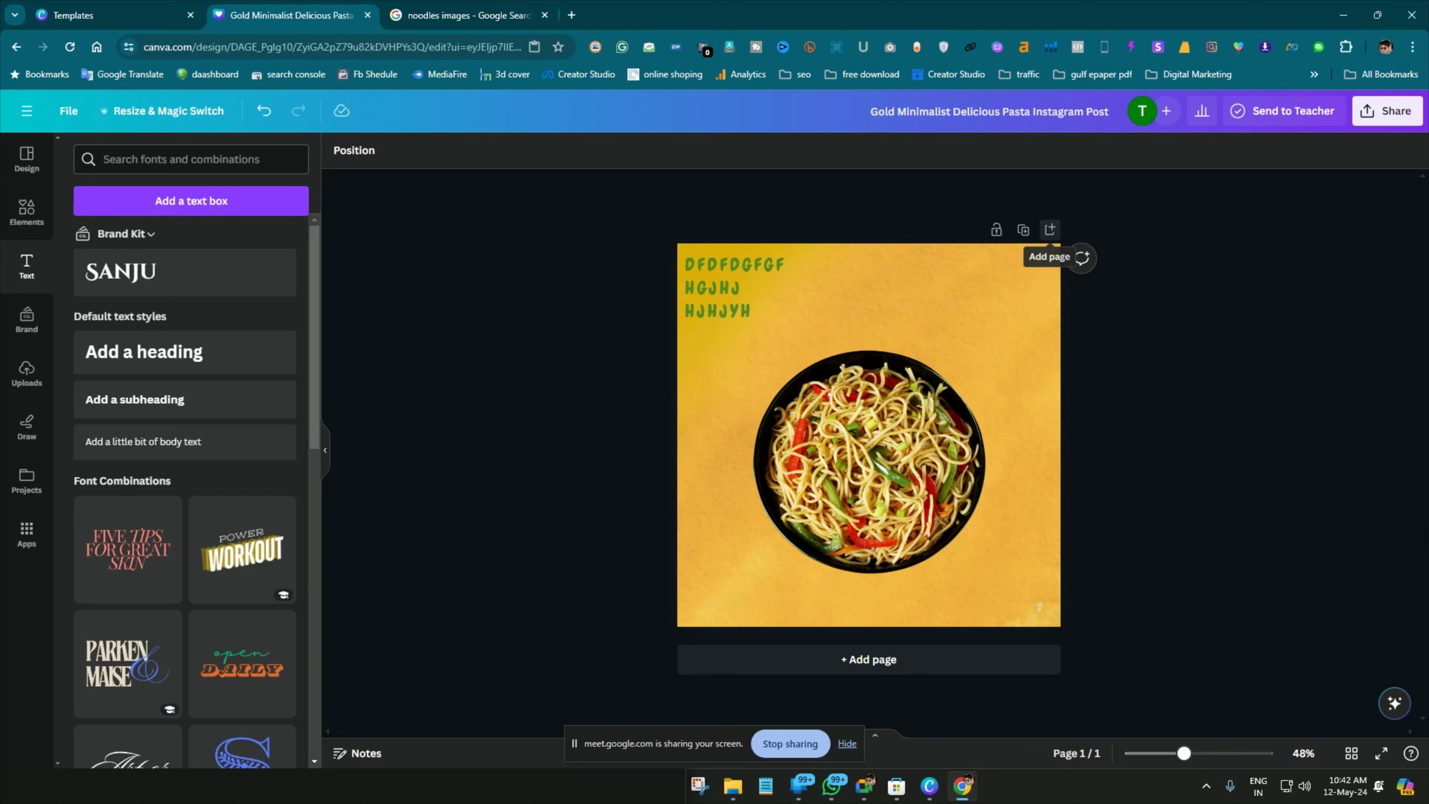
Add a blank second page after the noodles page
left_click(1050, 230)
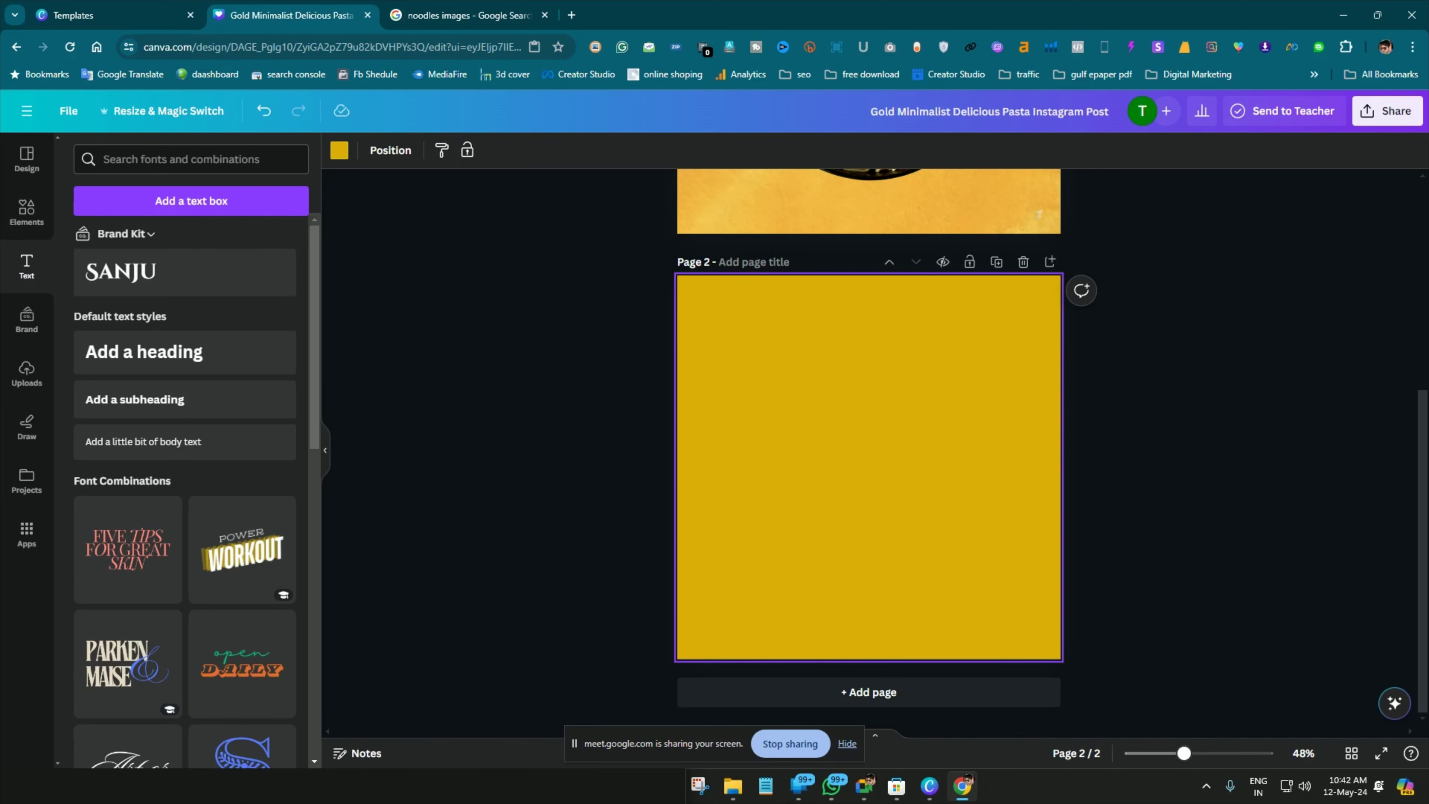
scroll(869, 428, "up", 5)
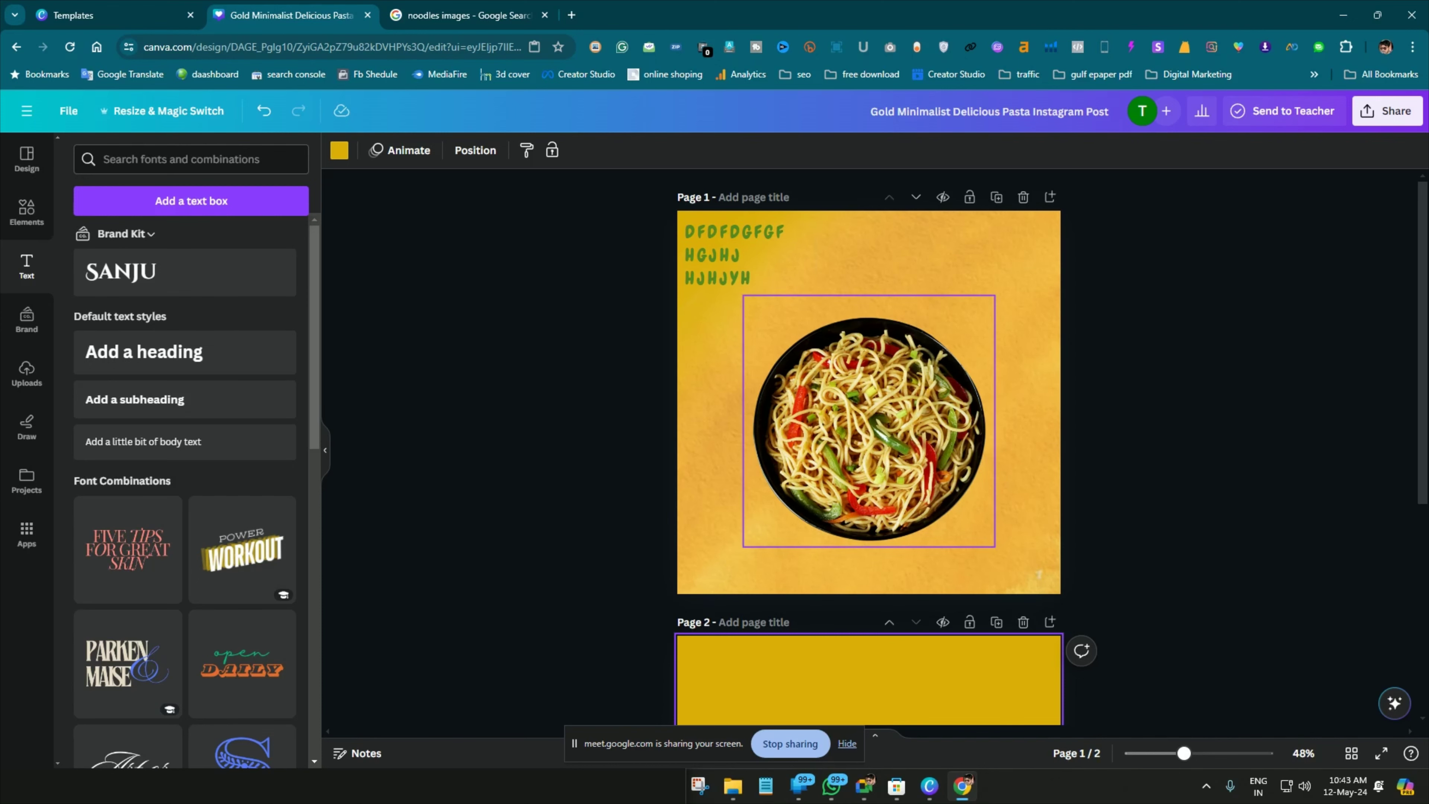
Copy the Veg Hakka Noodles Recipe image by VegeCravings from the noodles images results in Google Search
left_click(869, 422)
left_click(463, 15)
scroll(917, 586, "down", 8)
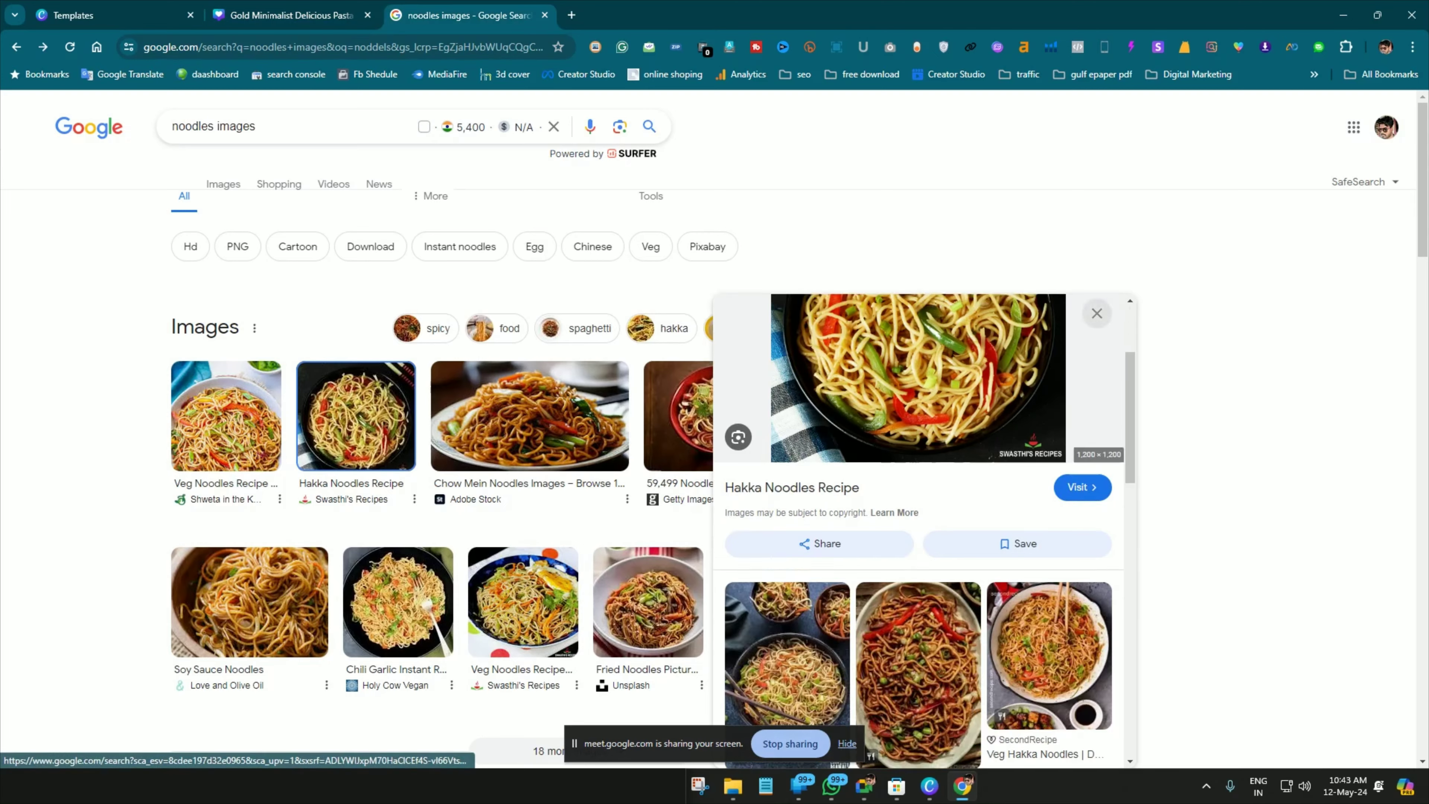
left_click(787, 551)
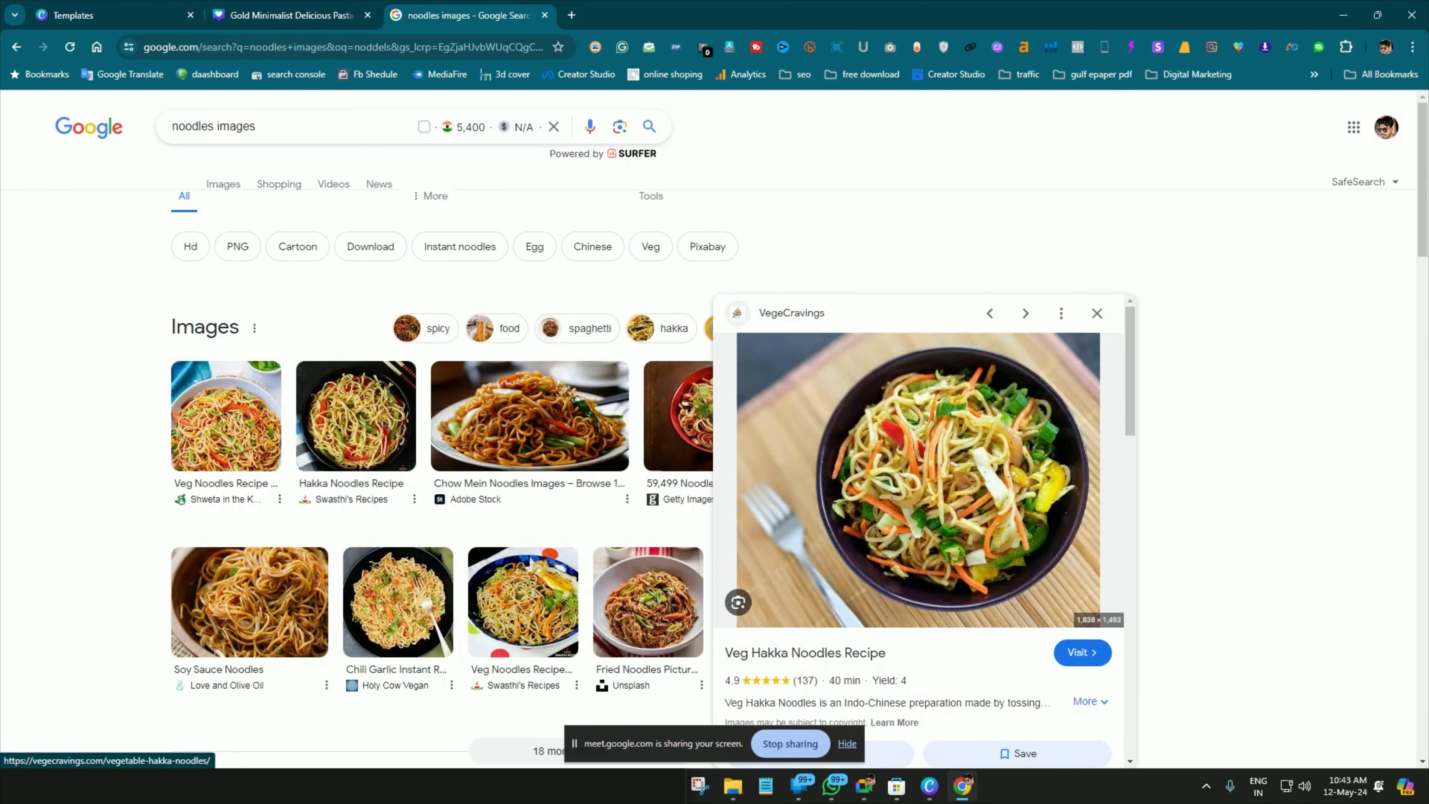
right_click(942, 444)
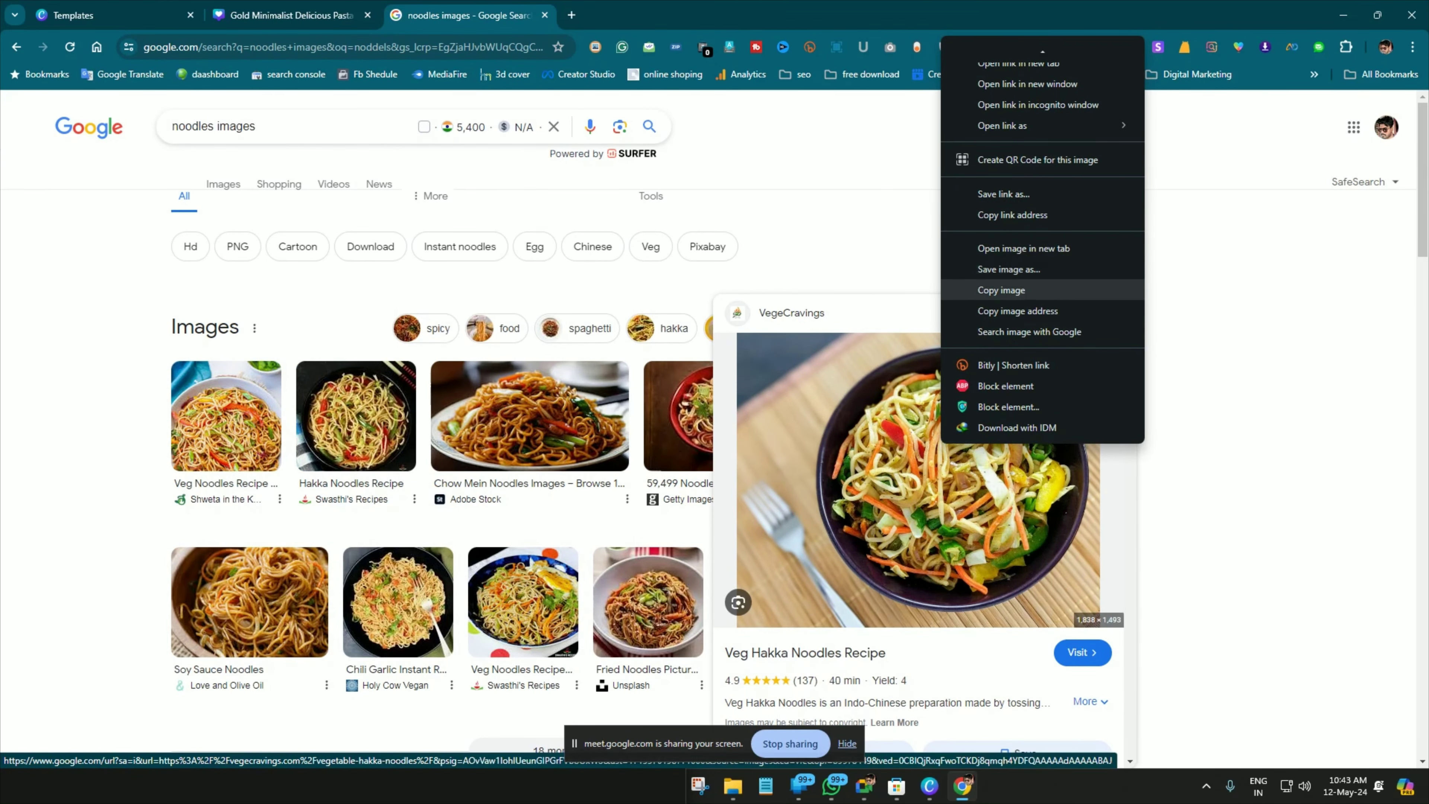
left_click(1001, 290)
Return to the Canva design and paste the copied noodles image onto the blank second page
left_click(290, 15)
scroll(870, 451, "down", 5)
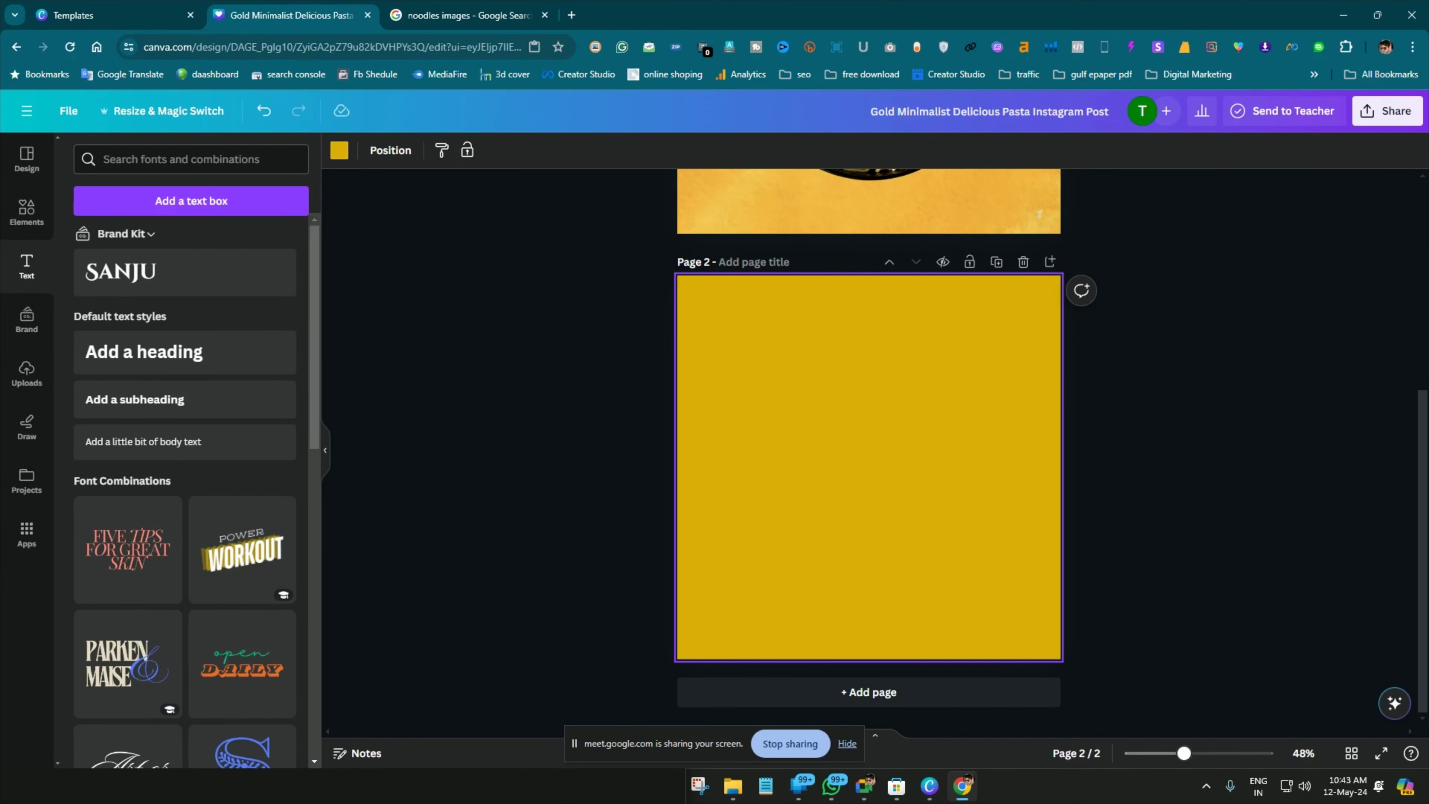
key("ctrl+v")
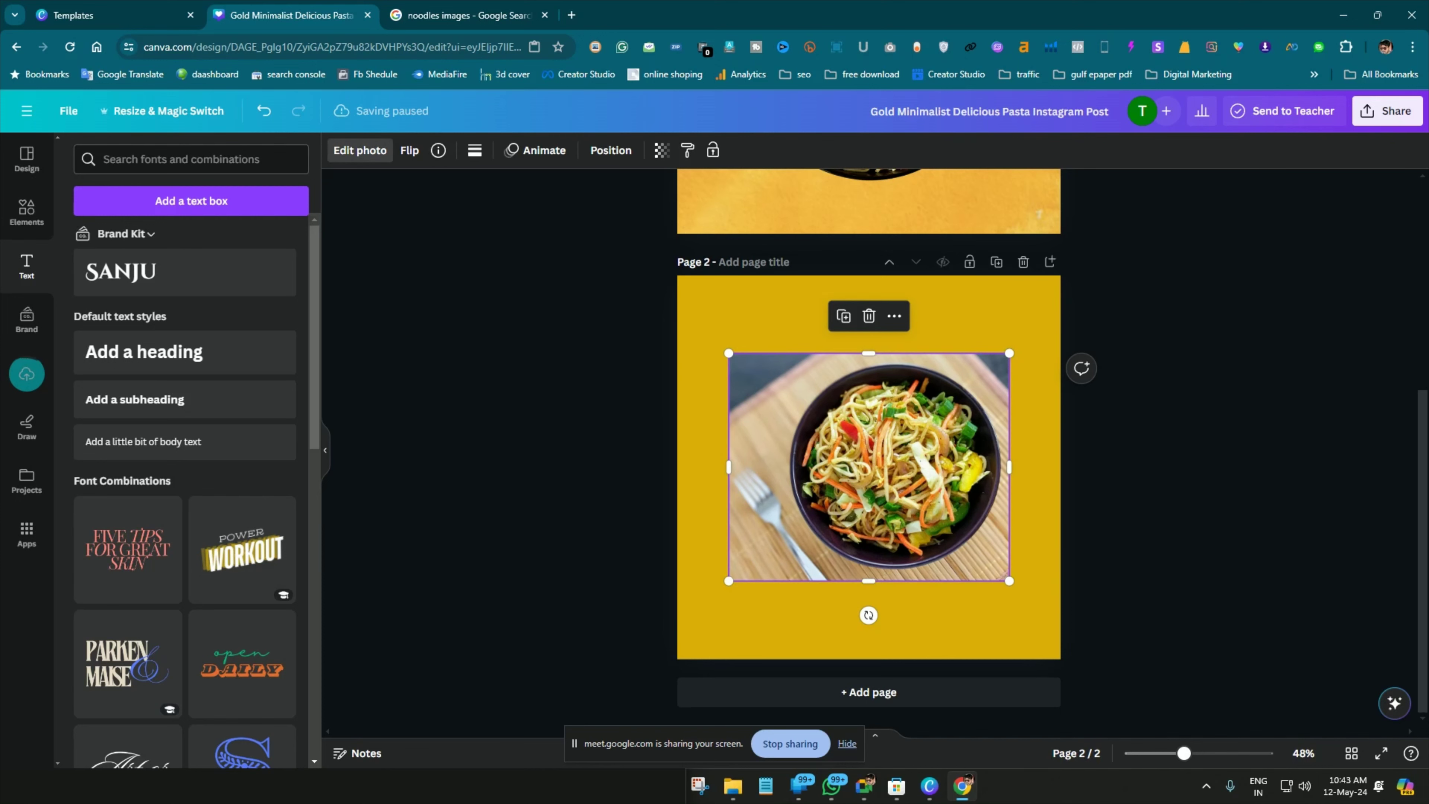
Remove the background from the noodles photo on page 2, leaving only the bowl
left_click(360, 149)
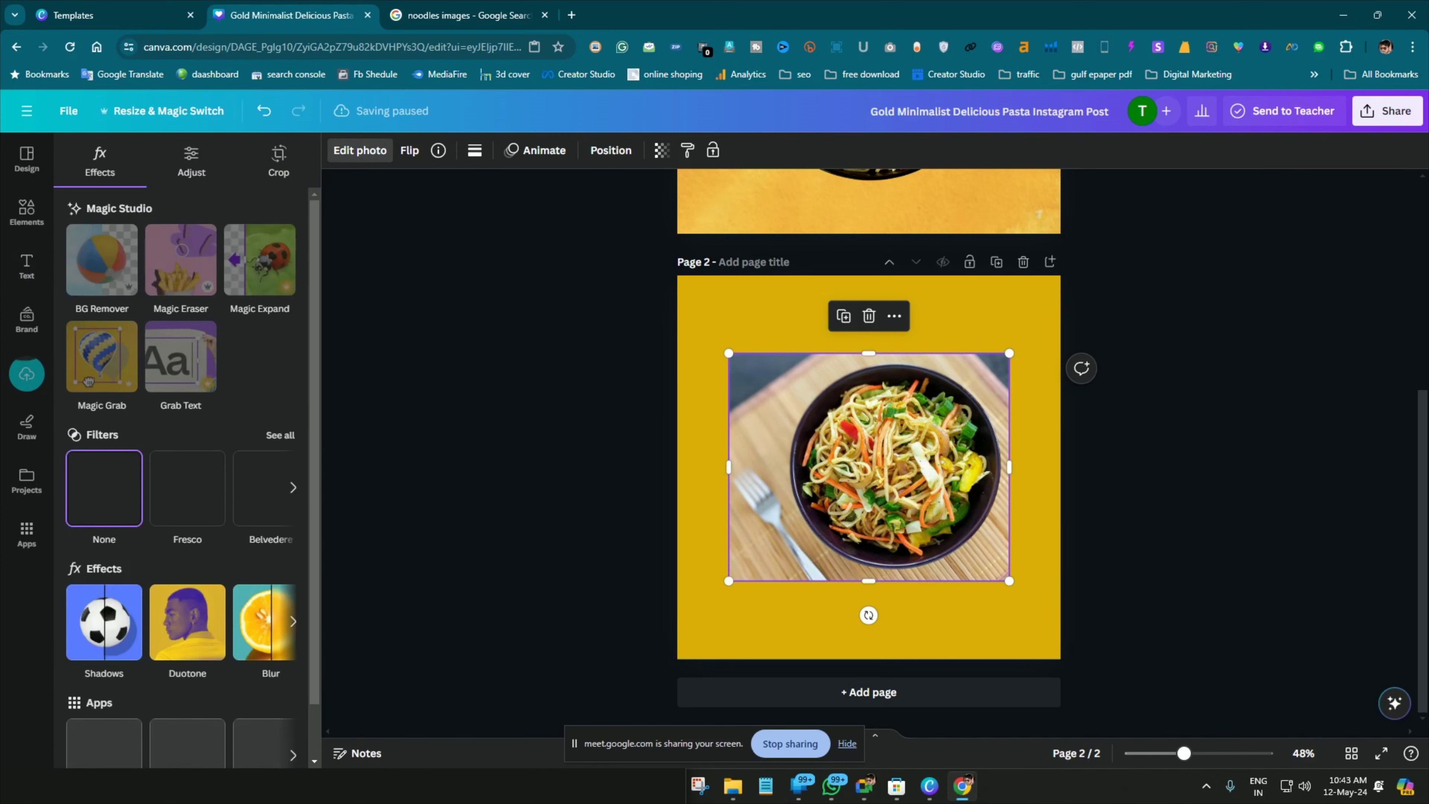
left_click(89, 382)
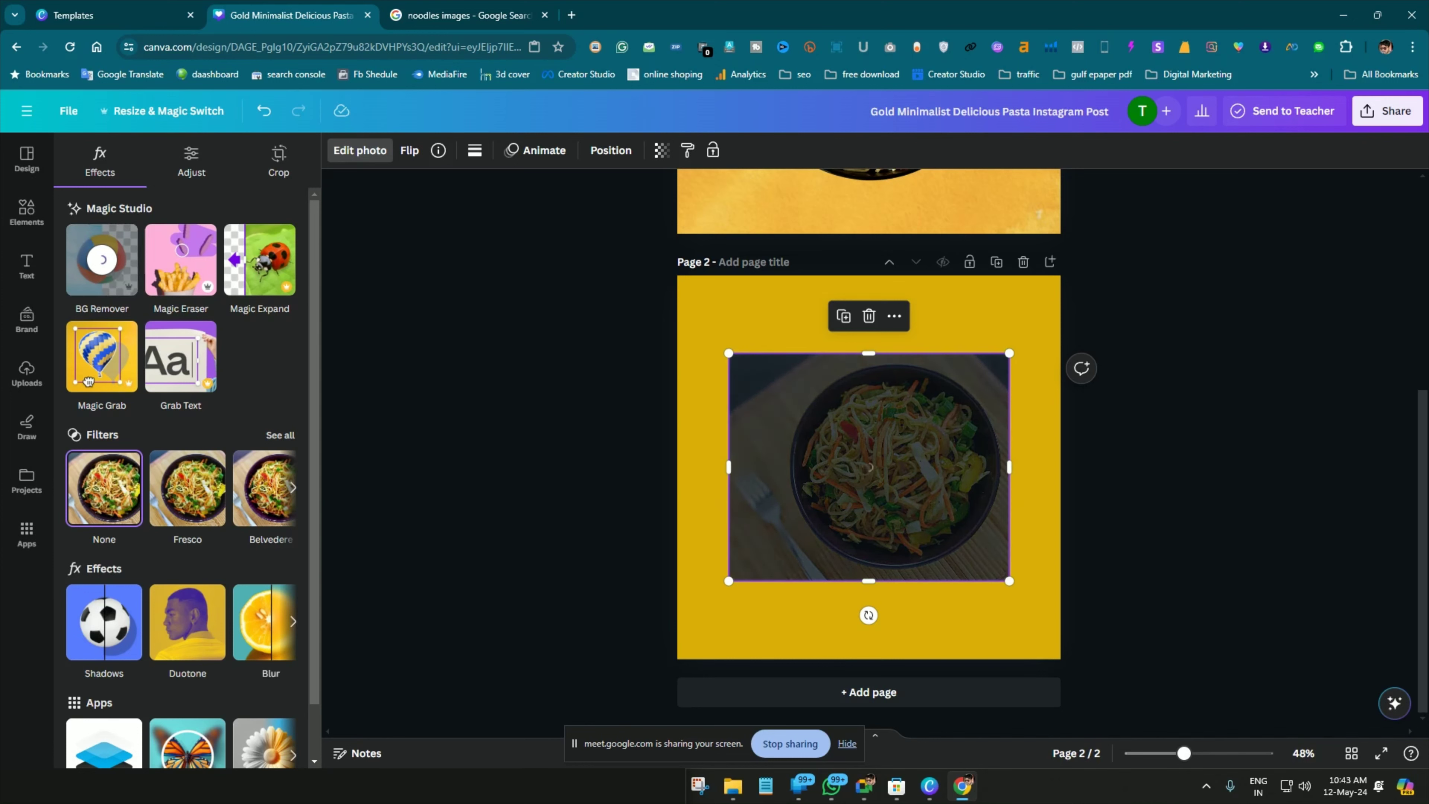
left_click(26, 265)
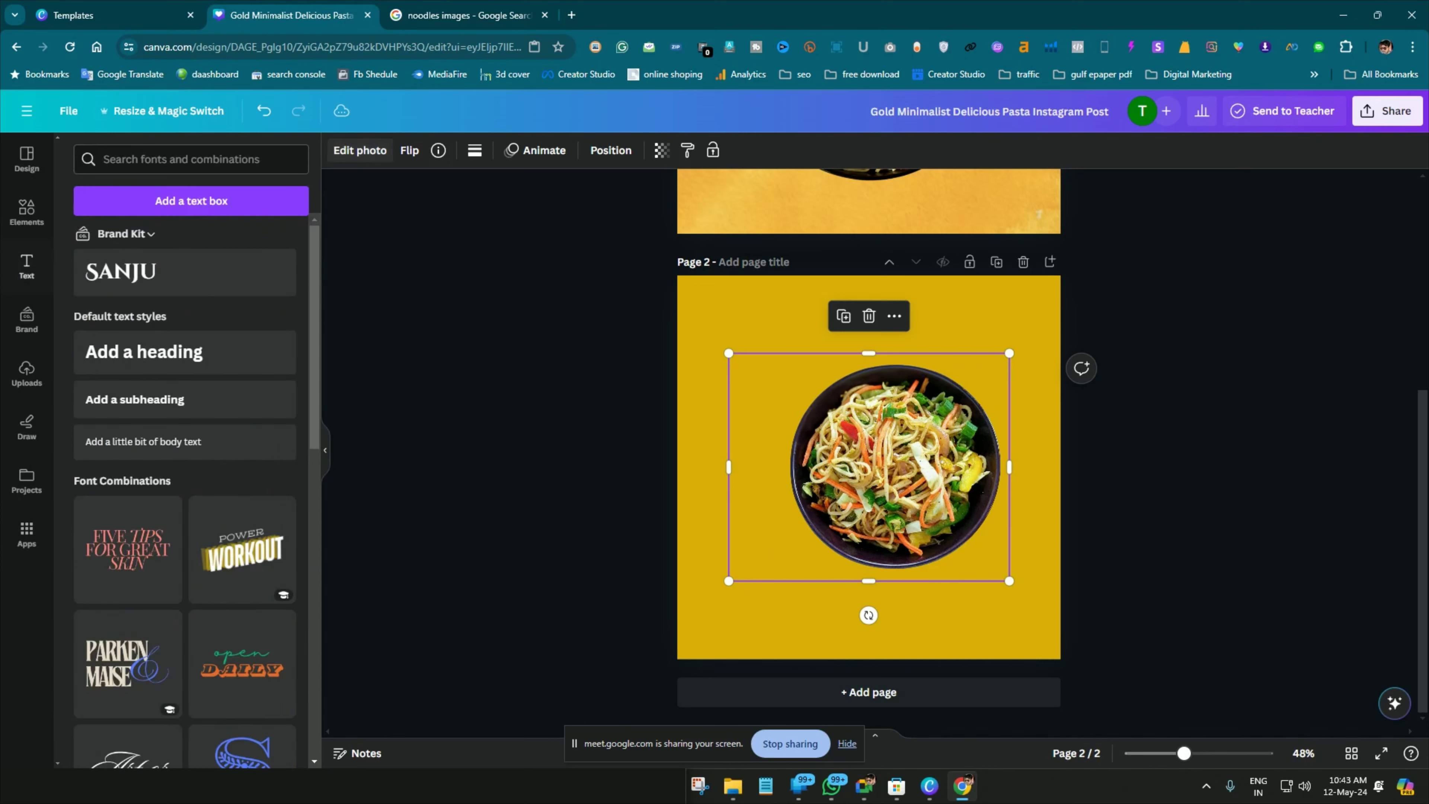
Enlarge the noodle bowl cutout on page 2 proportionally and move it near the page's centre
left_click_drag(895, 467, 876, 466)
left_click_drag(849, 353, 849, 304)
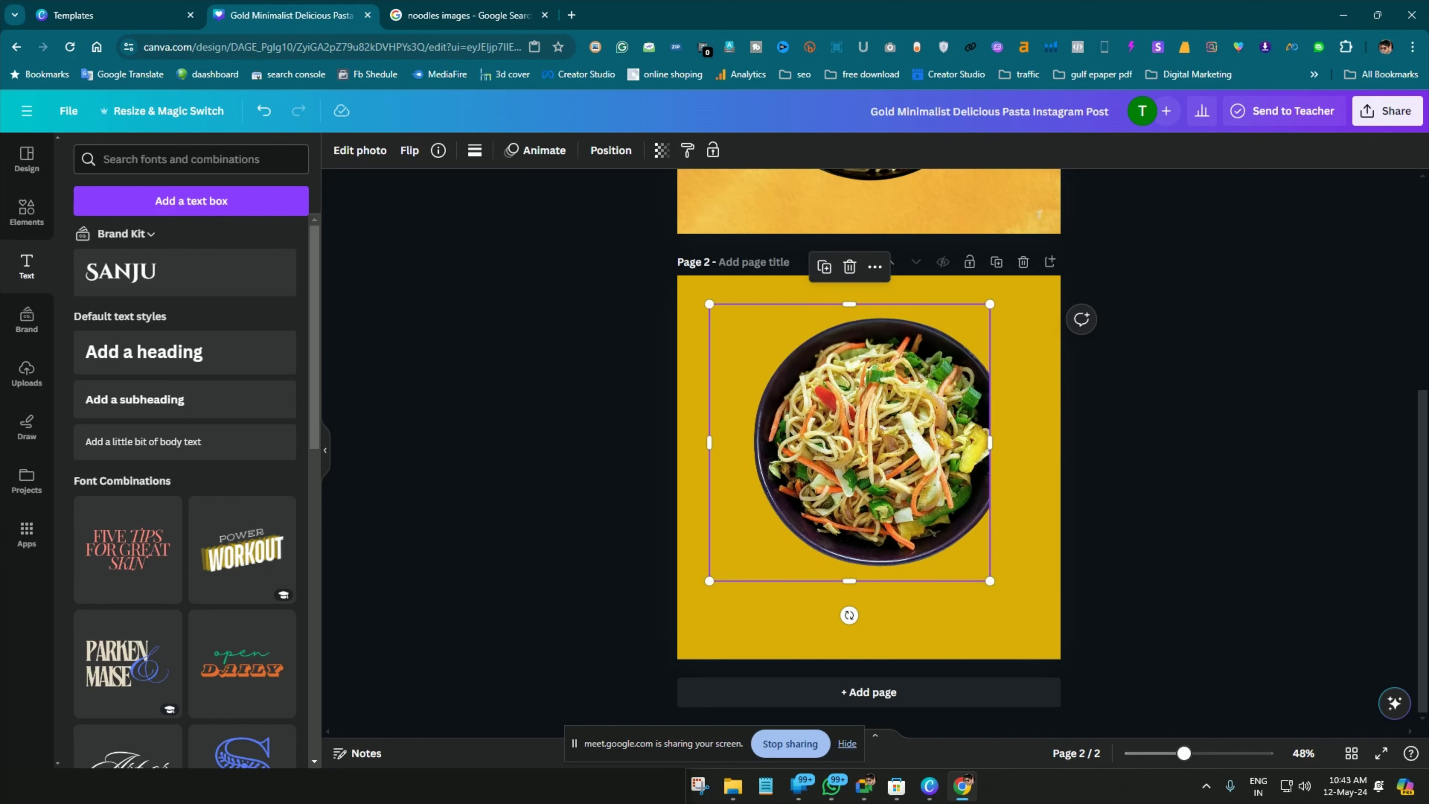
key("ctrl+z")
left_click_drag(990, 581, 1047, 629)
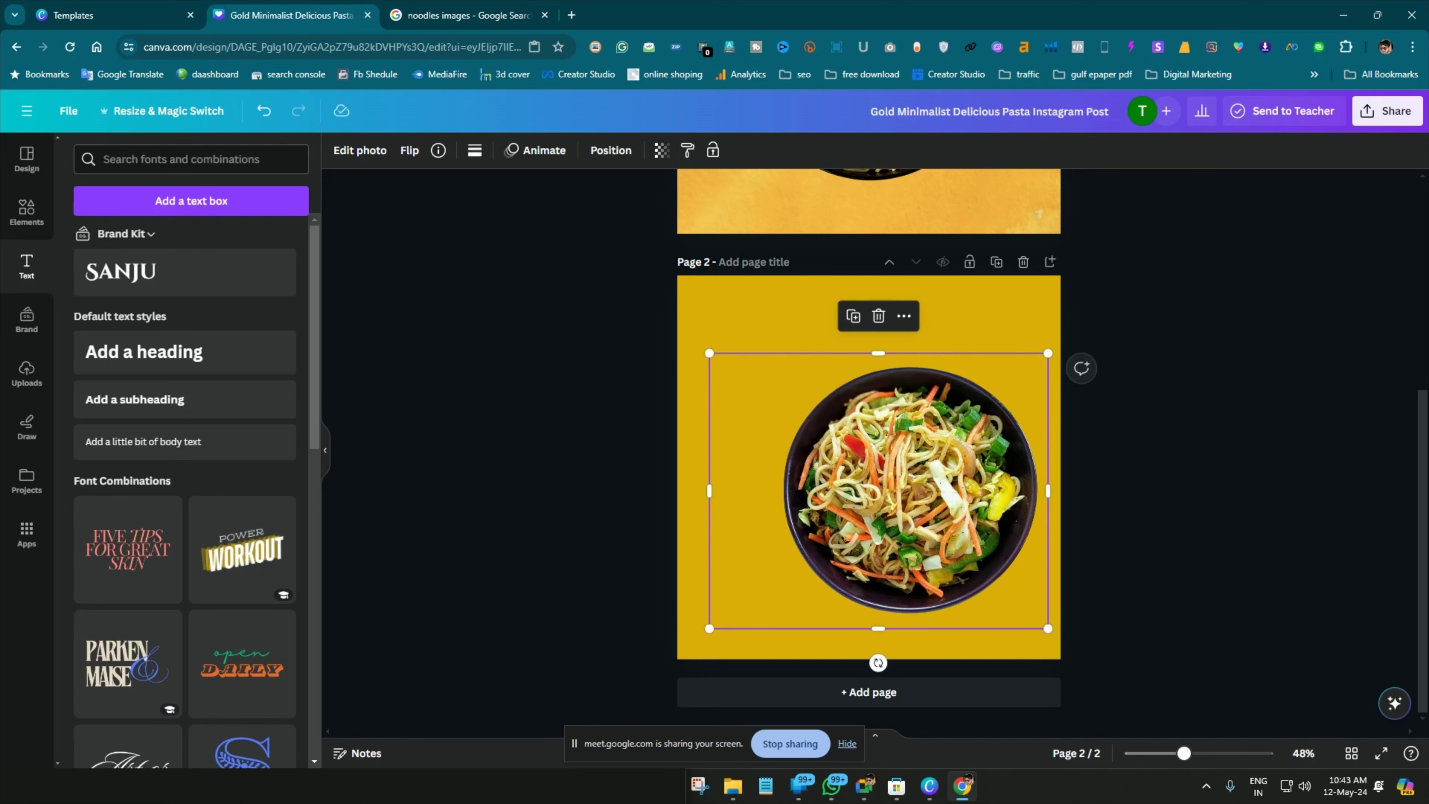
left_click_drag(878, 490, 842, 473)
key("Escape")
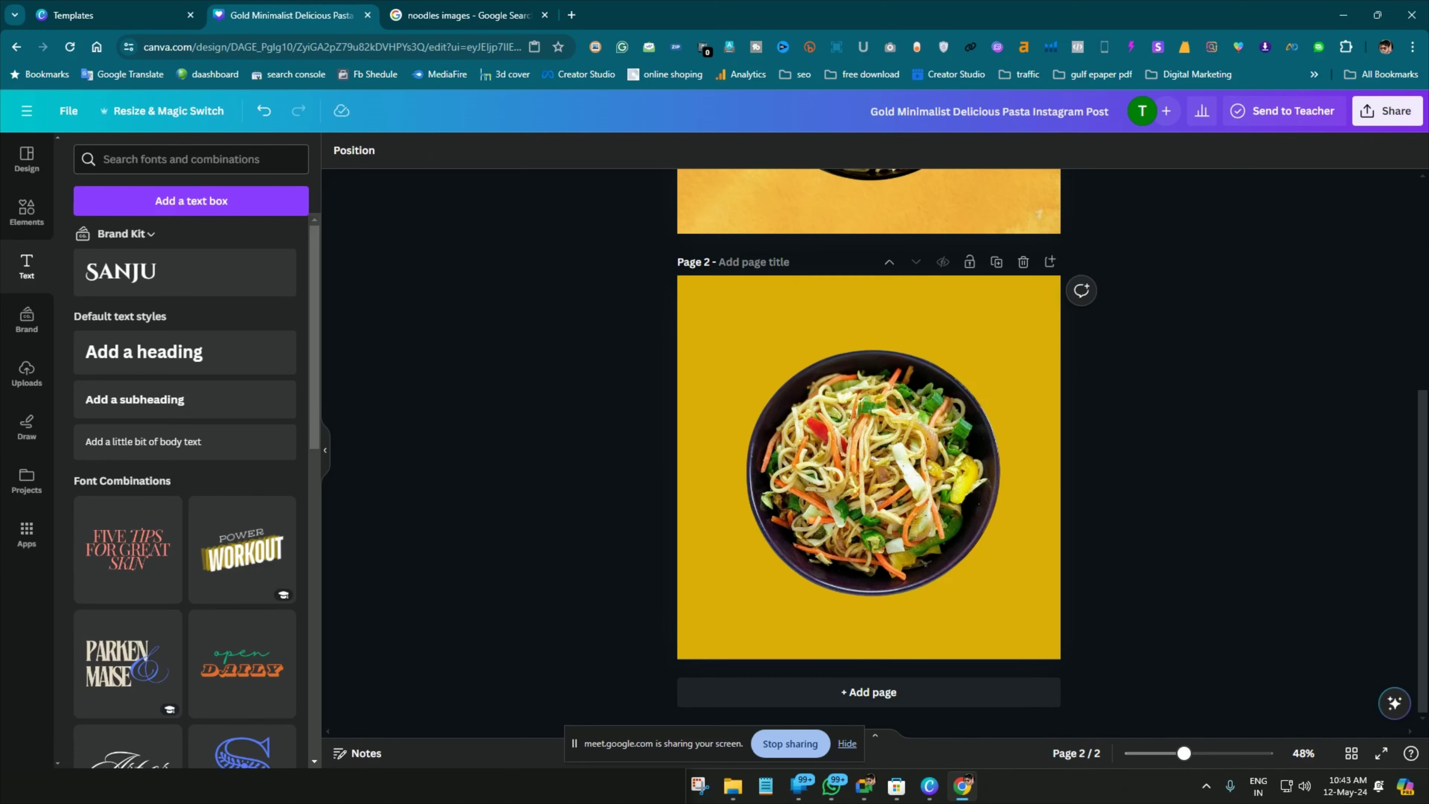
Shrink the noodle bowl on page 2 slightly from its upper-left corner
scroll(868, 450, "up", 5)
scroll(869, 451, "down", 5)
left_click(788, 422)
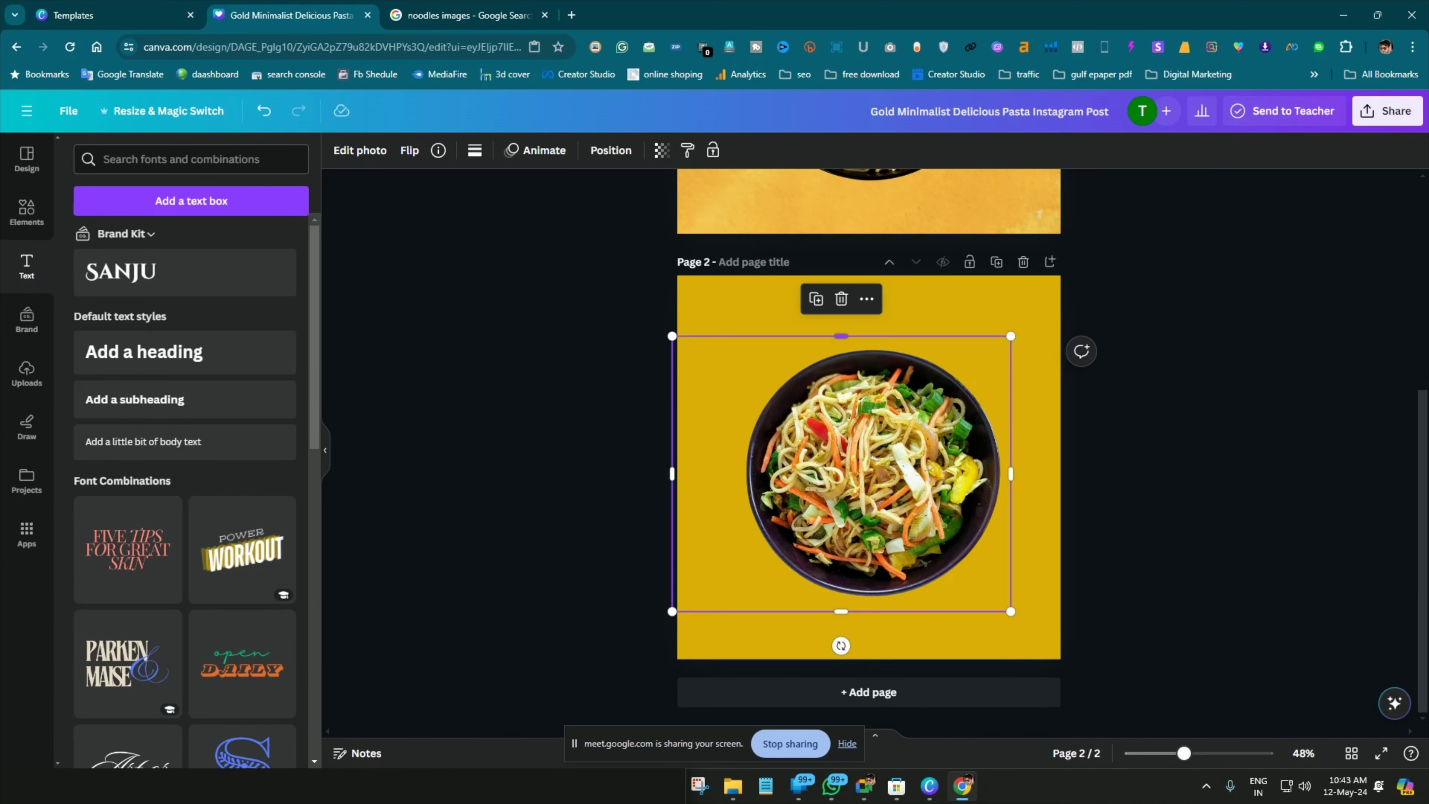
left_click_drag(673, 336, 703, 361)
key("Escape")
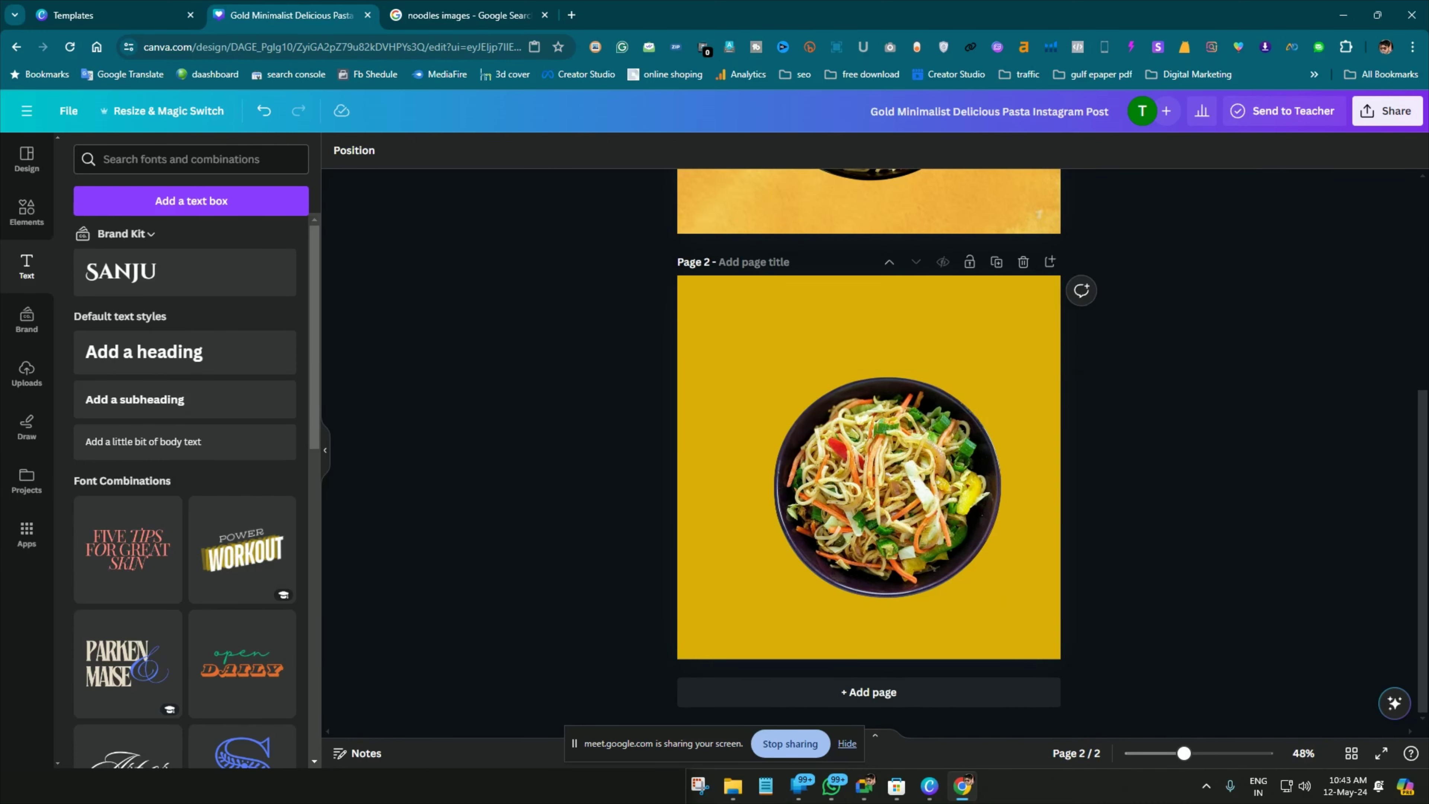
Compare the two pages by switching grid view on and off and browsing through them in the scrolling page view
scroll(869, 451, "up", 5)
scroll(870, 451, "down", 5)
left_click(1351, 753)
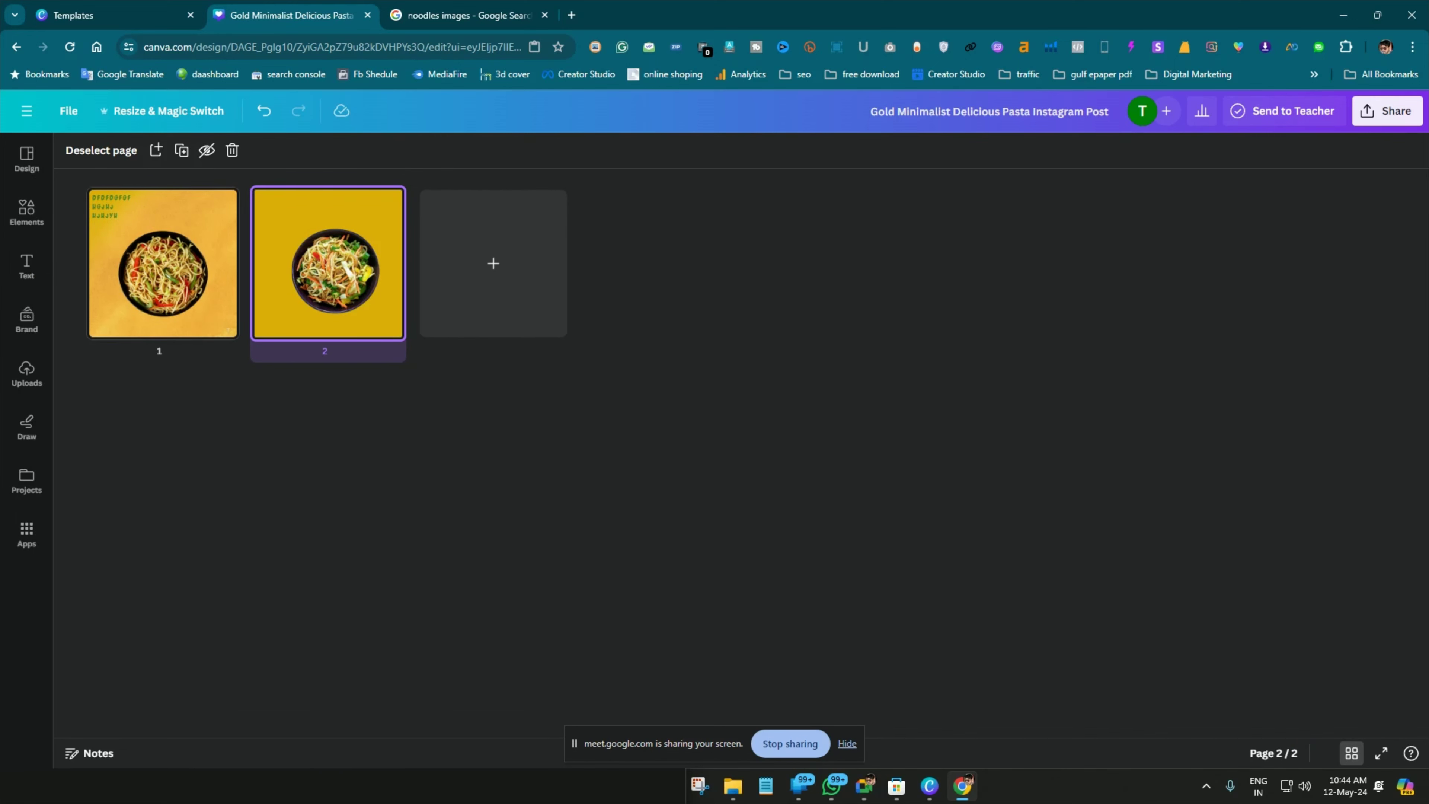
left_click(1352, 753)
left_click(1352, 752)
left_click(1351, 753)
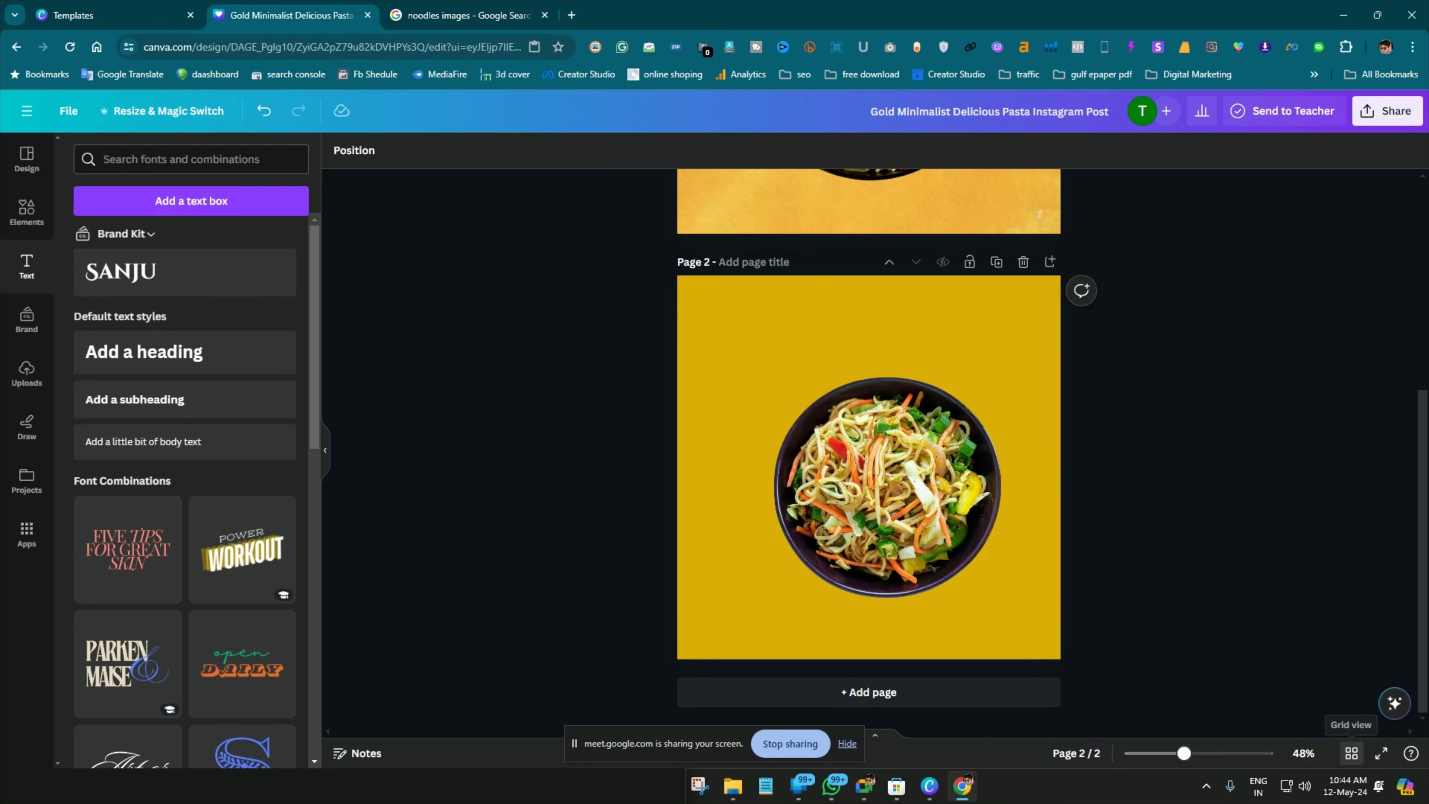
left_click(1351, 753)
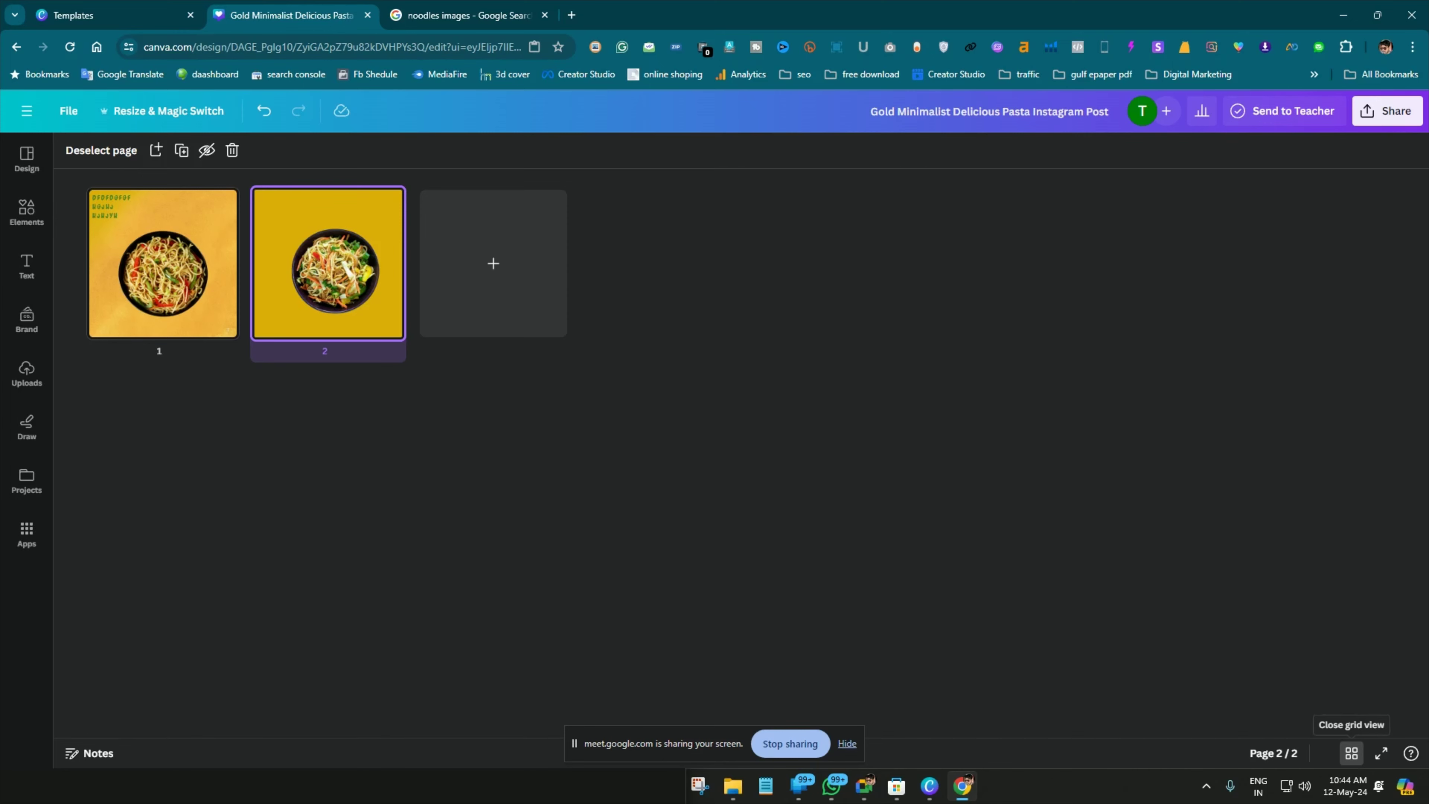
left_click(1351, 754)
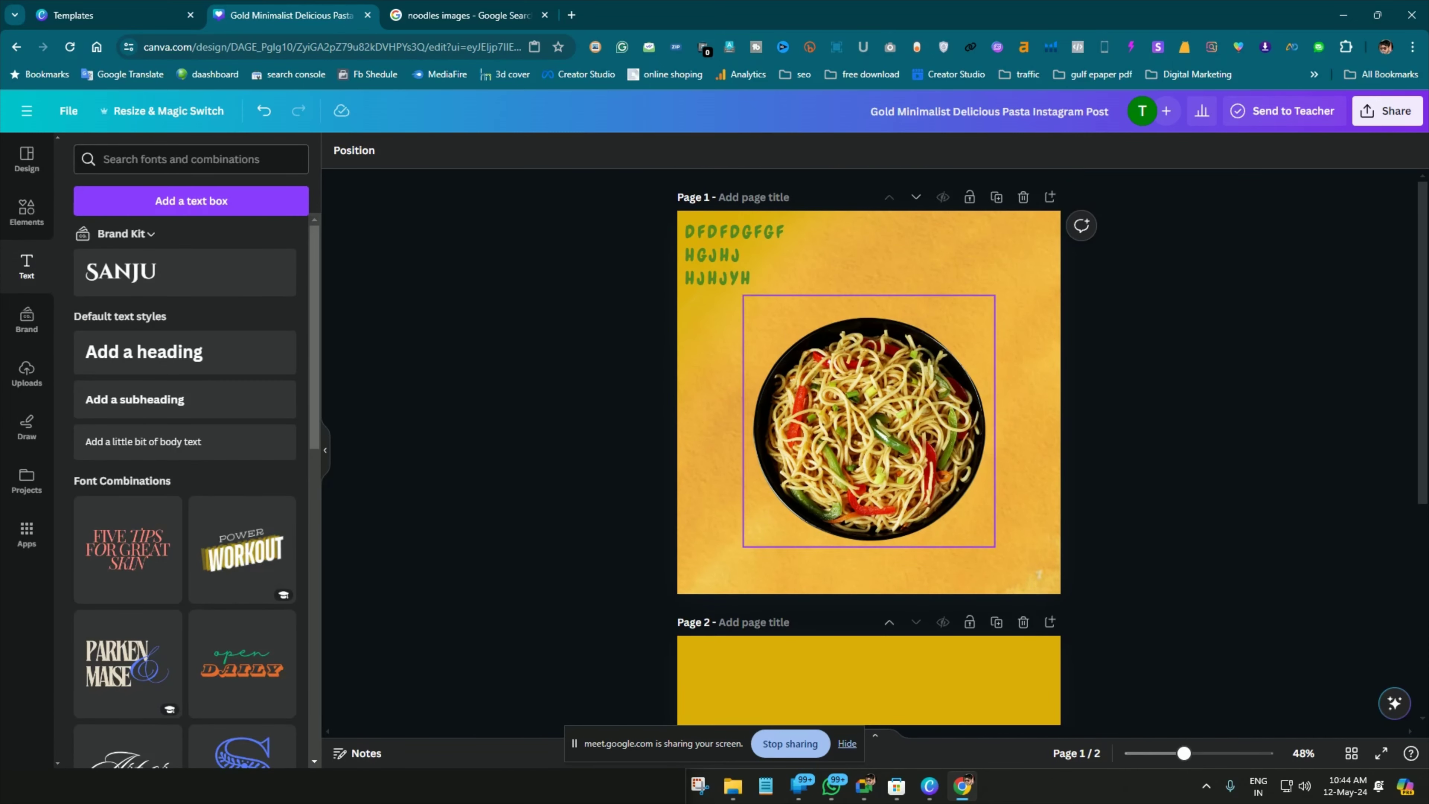
scroll(870, 421, "down", 5)
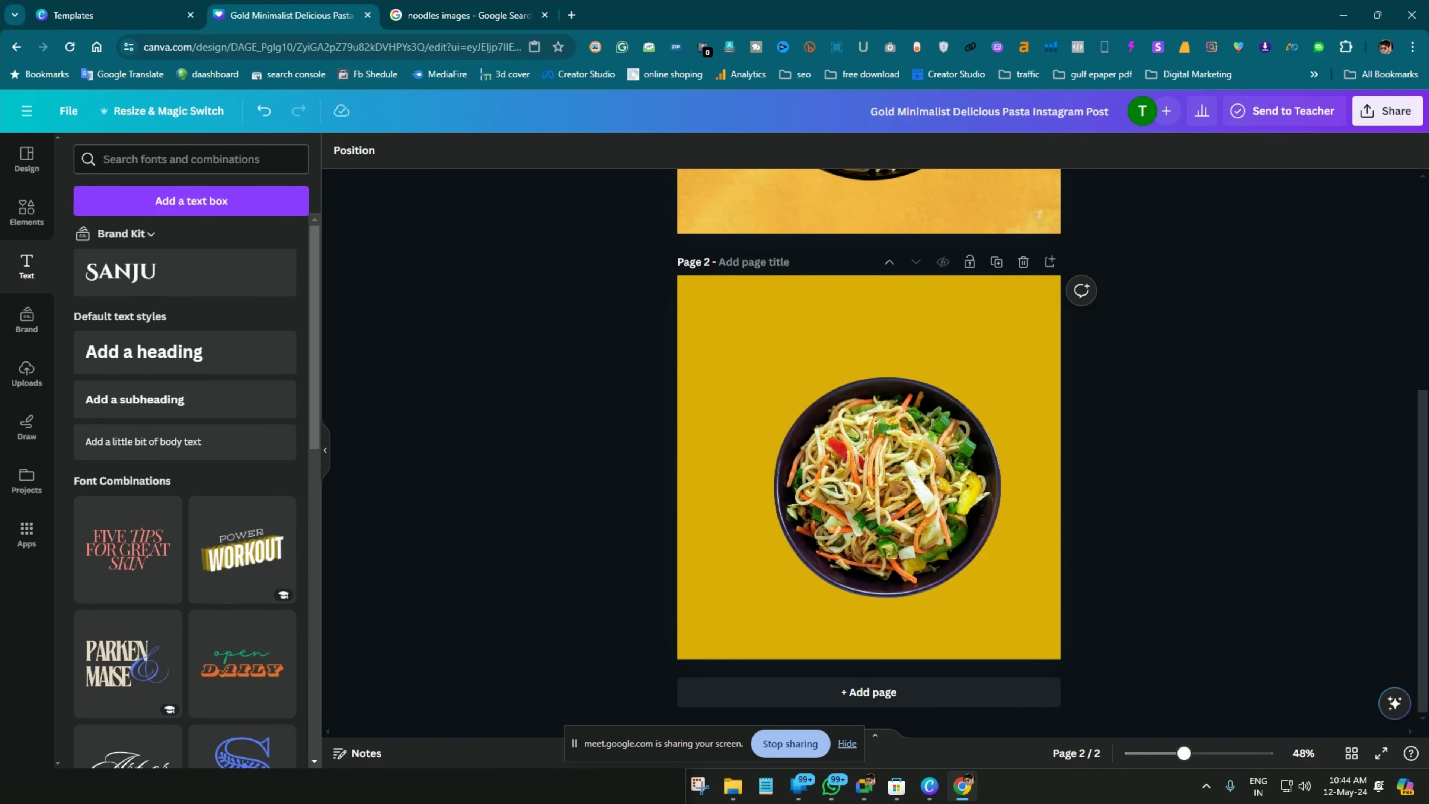
scroll(869, 421, "up", 5)
scroll(870, 421, "down", 5)
scroll(869, 421, "up", 5)
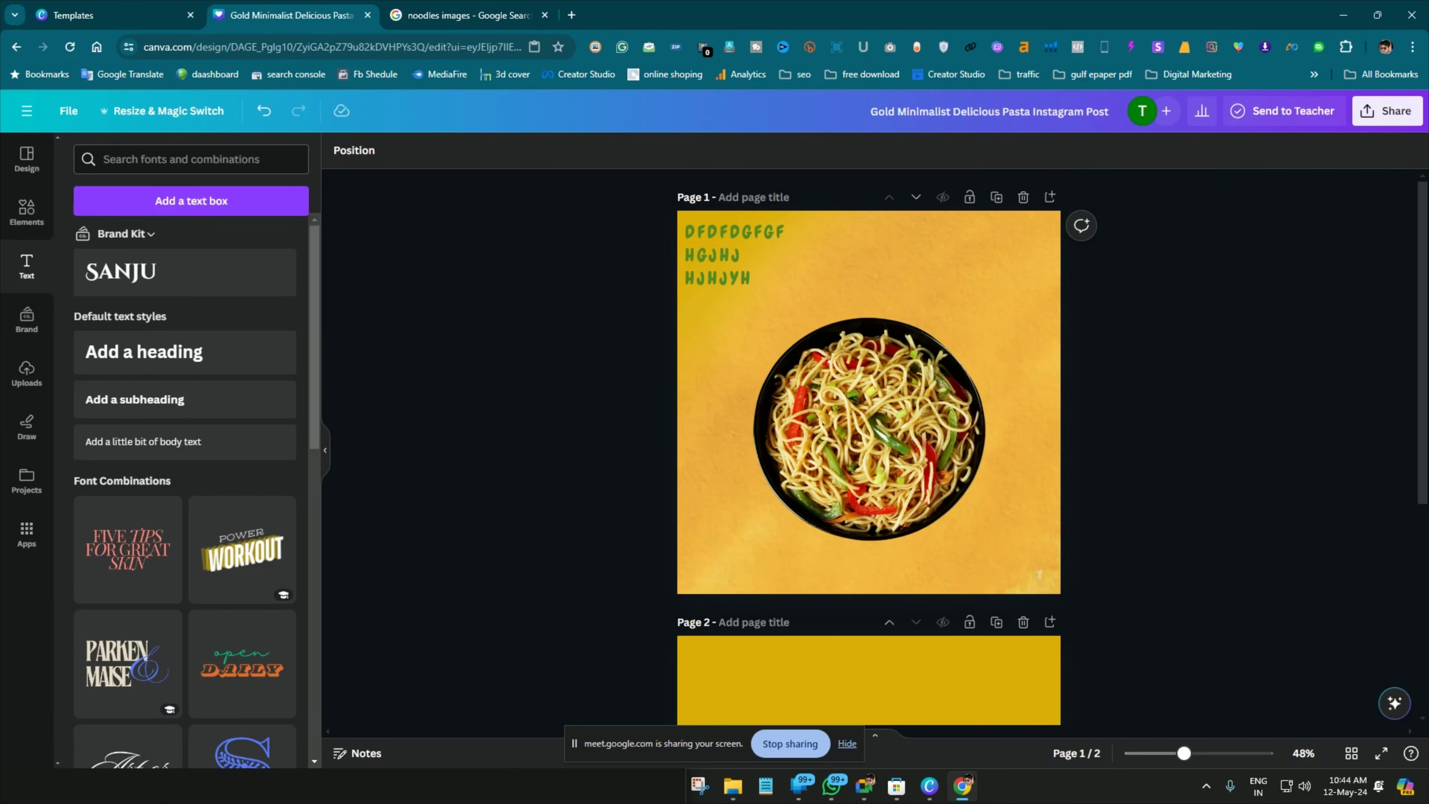
Show the pages in grid view, select page 2, and open page 1 from the grid in the editor
left_click(1351, 753)
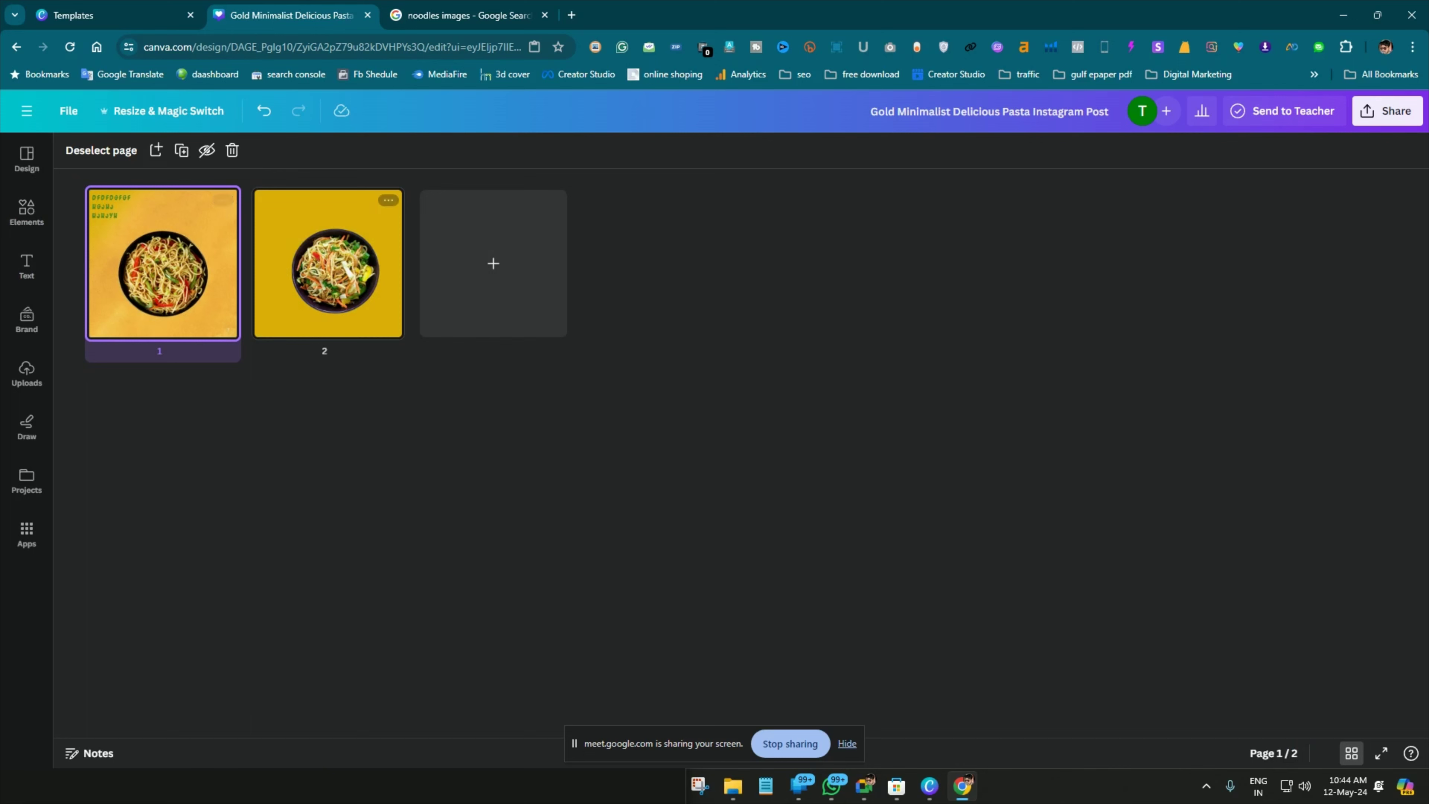
left_click(328, 263)
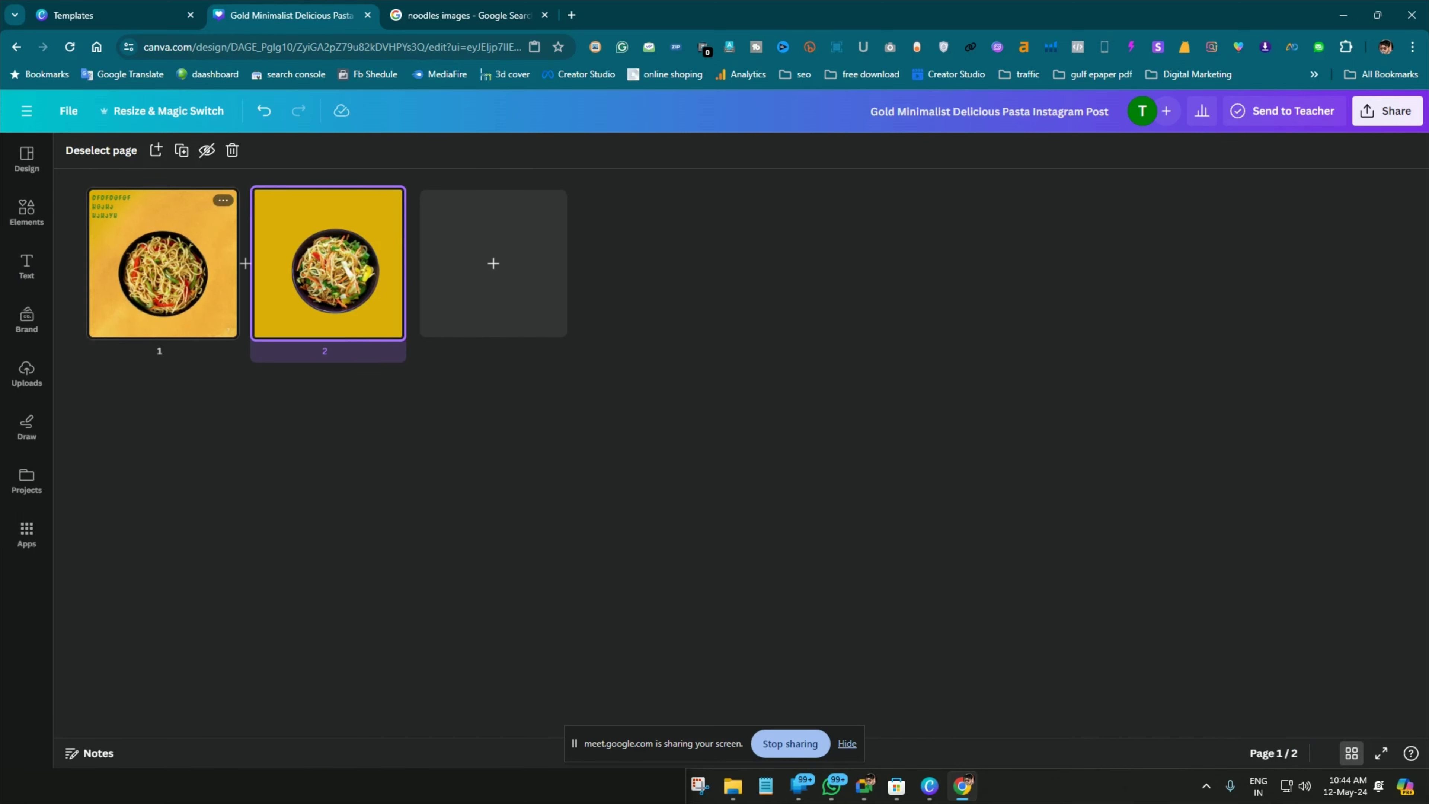
double_click(163, 262)
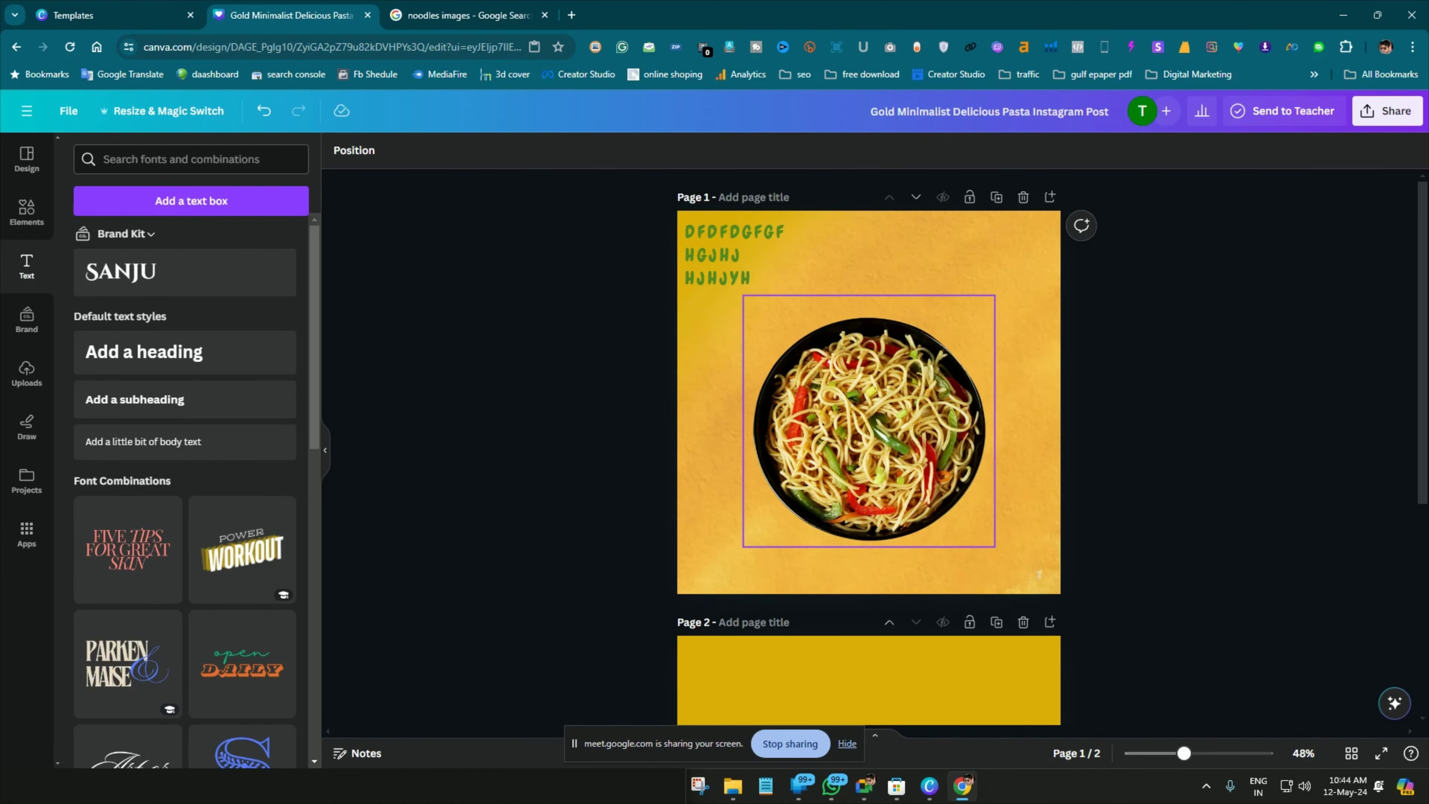
scroll(870, 529, "down", 4)
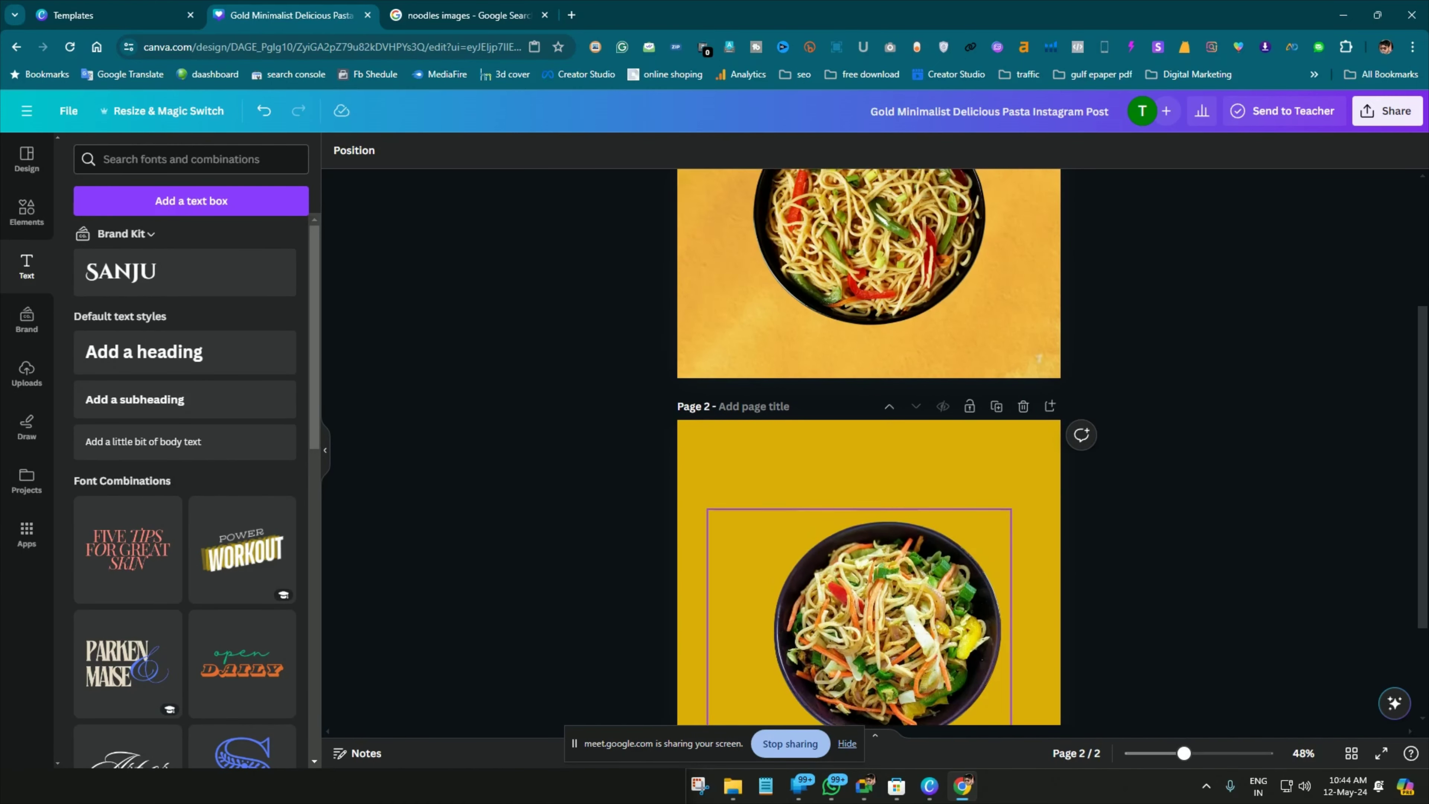
scroll(870, 529, "up", 4)
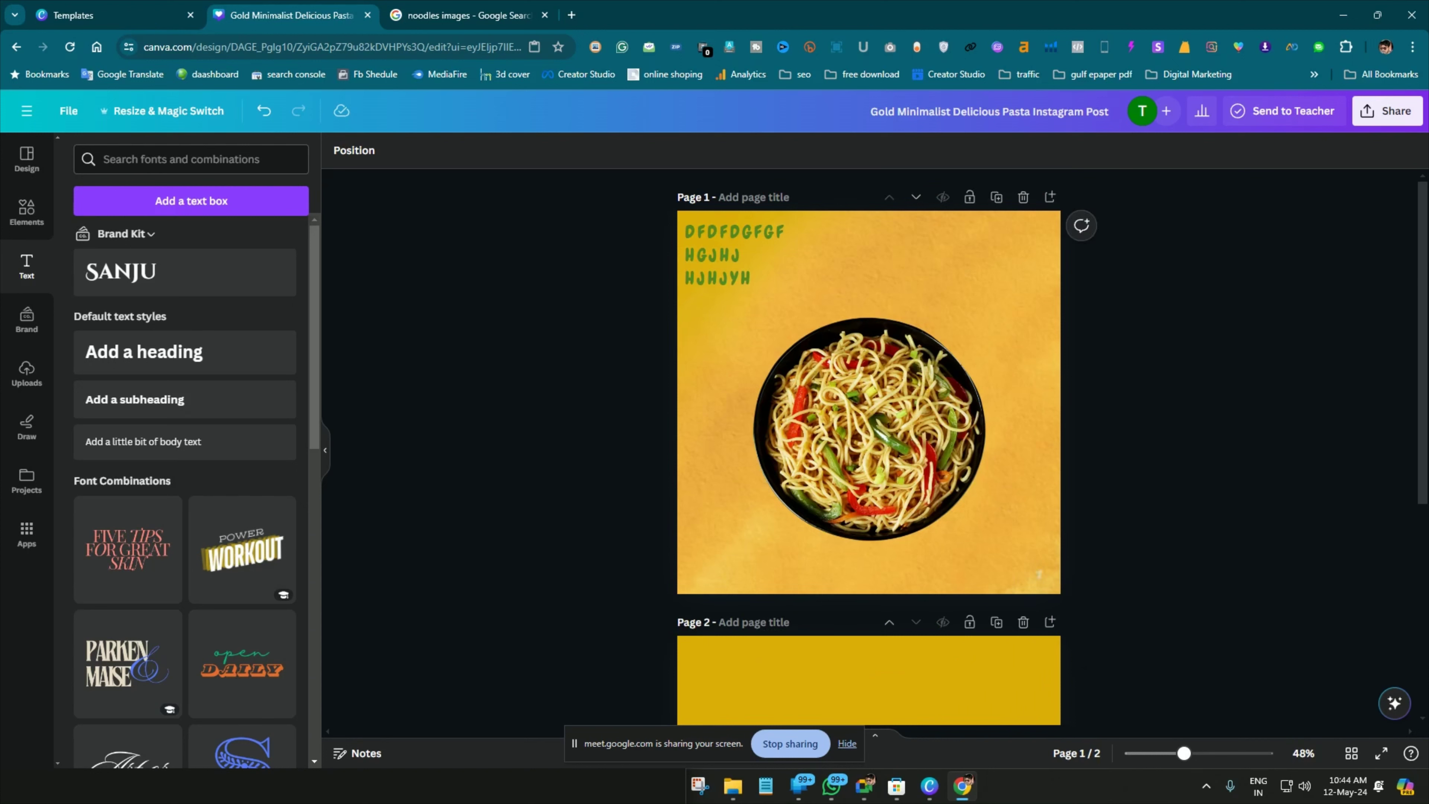
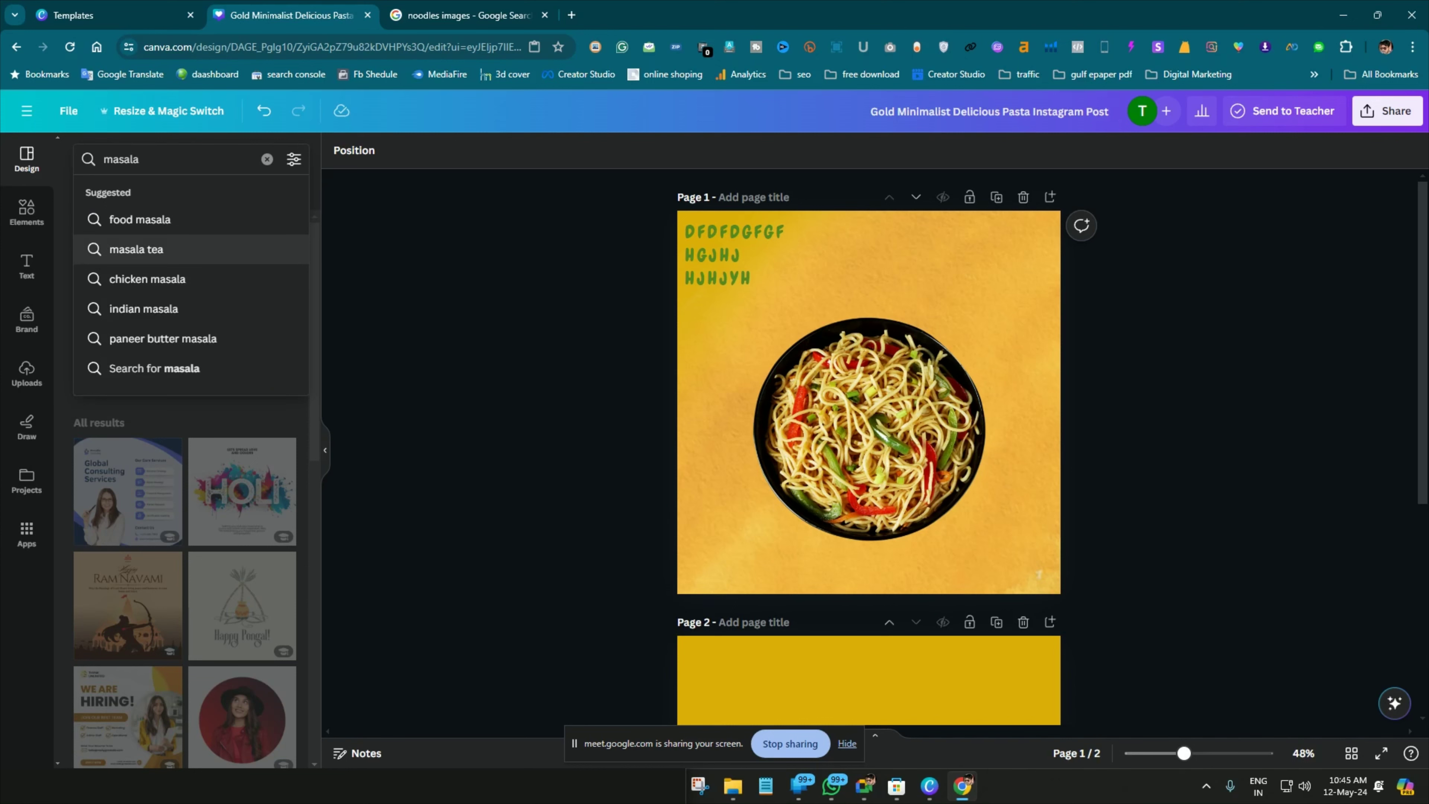
Search the design templates for the suggested term "chicken masala"
key("Down")
key("Down")
key("Down")
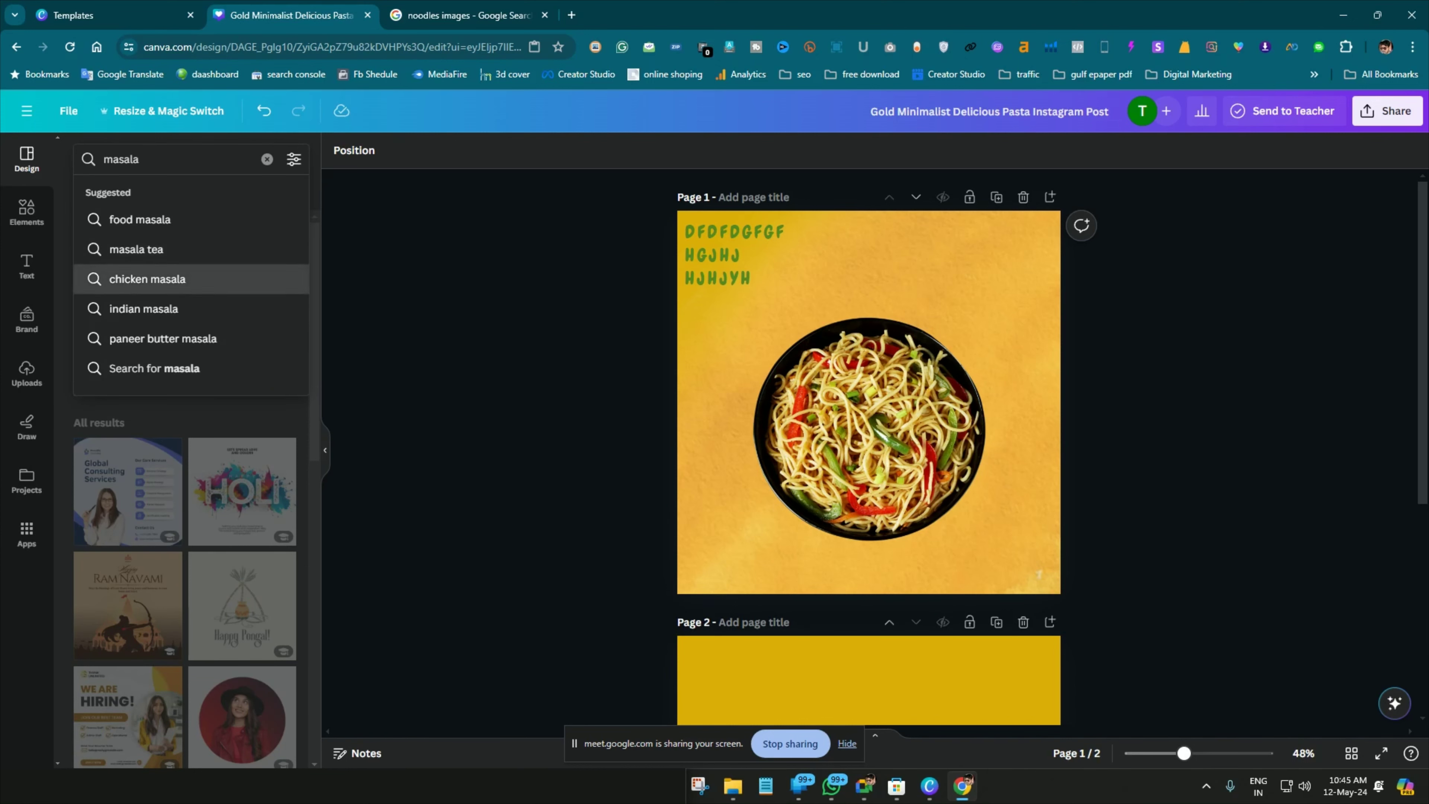
key("Return")
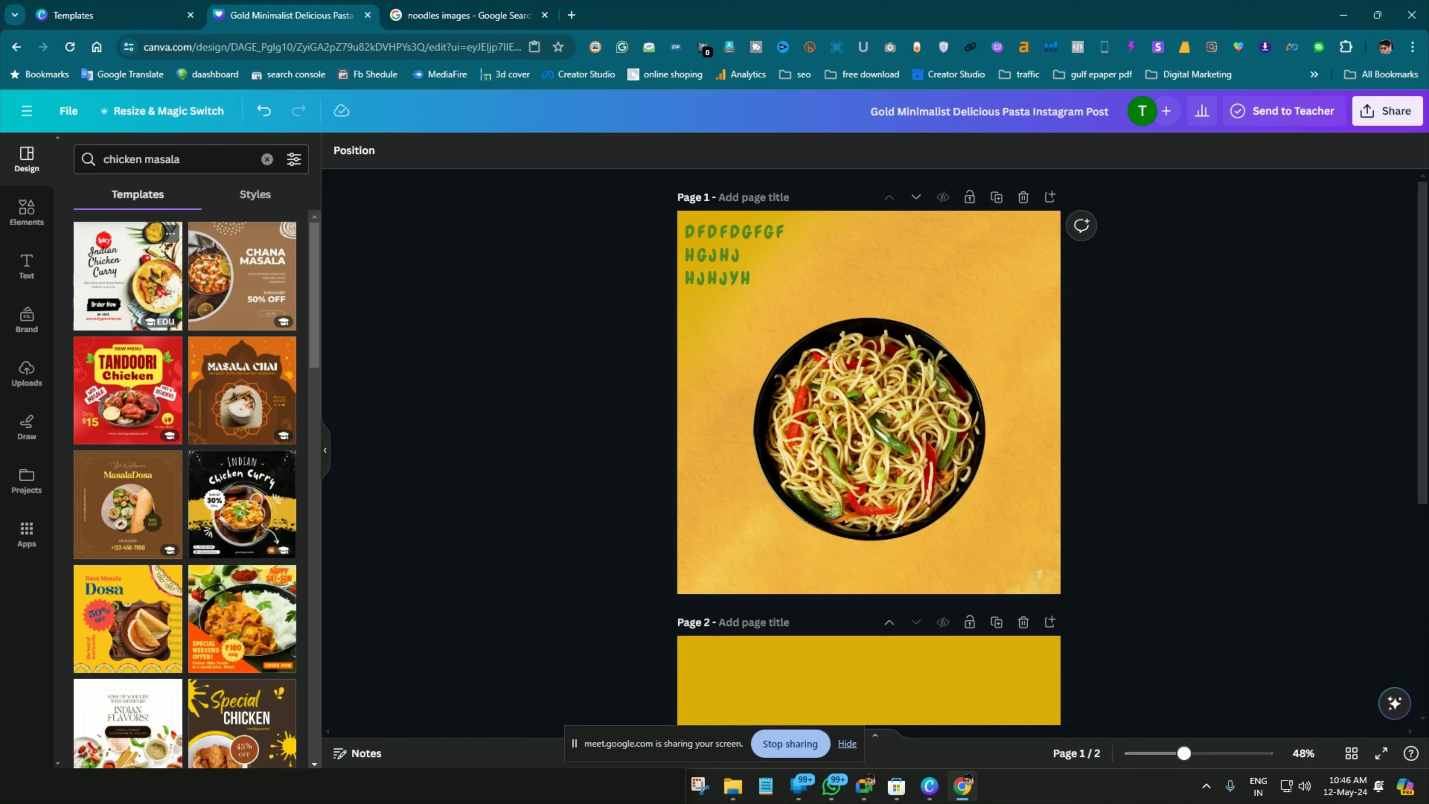
Browse the chicken masala template results to examine the available food post designs
scroll(141, 324, "down", 5)
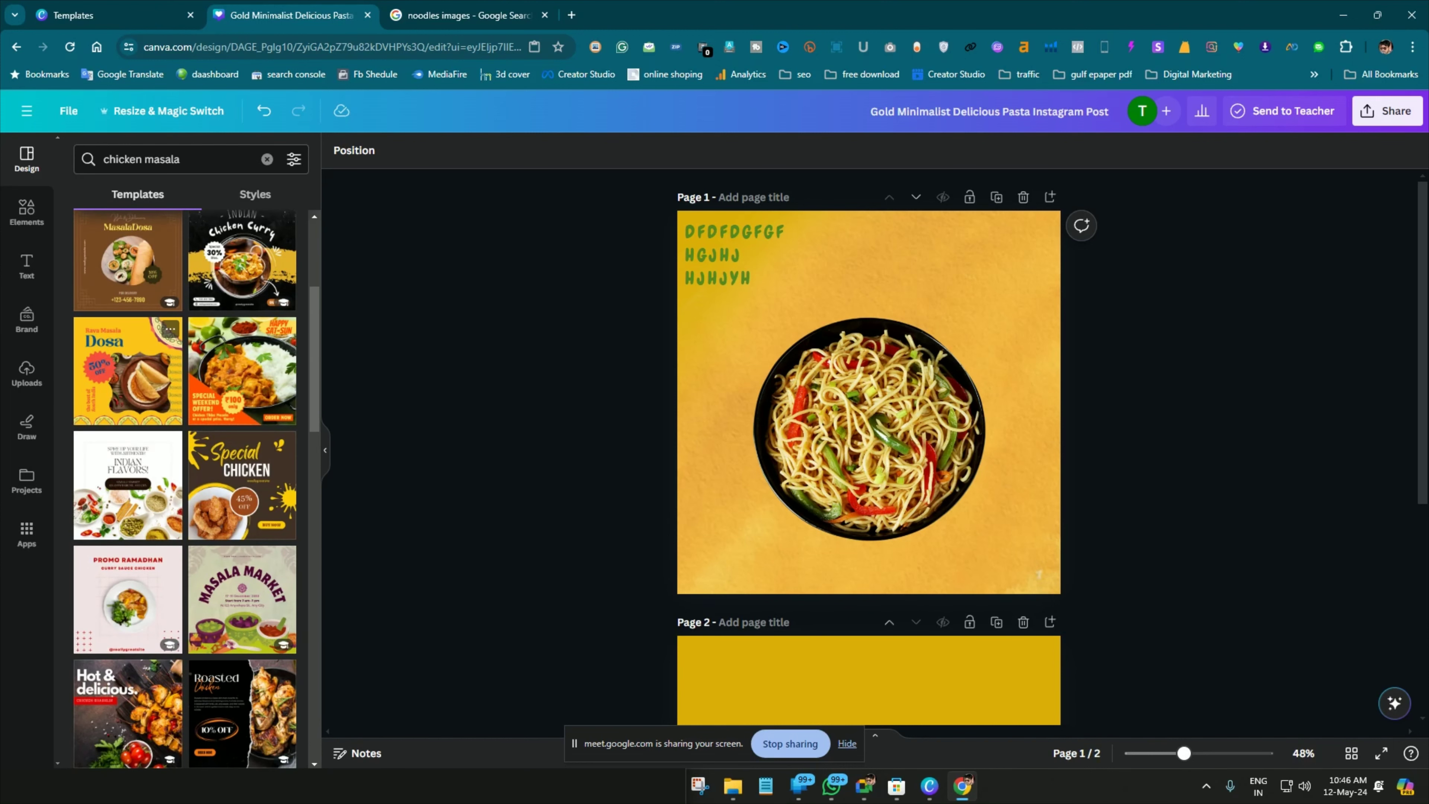
scroll(128, 371, "down", 5)
scroll(129, 372, "down", 5)
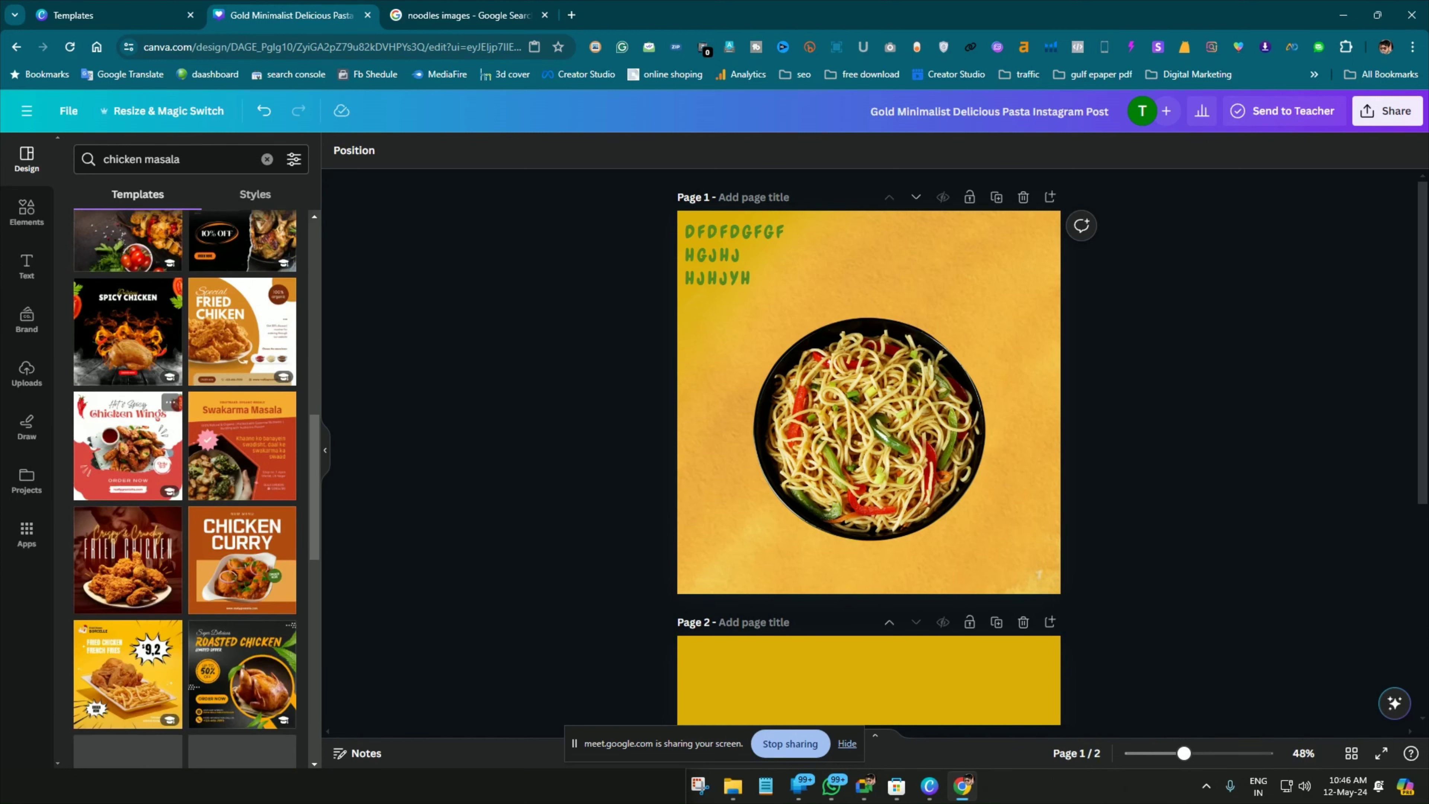
scroll(128, 444, "down", 10)
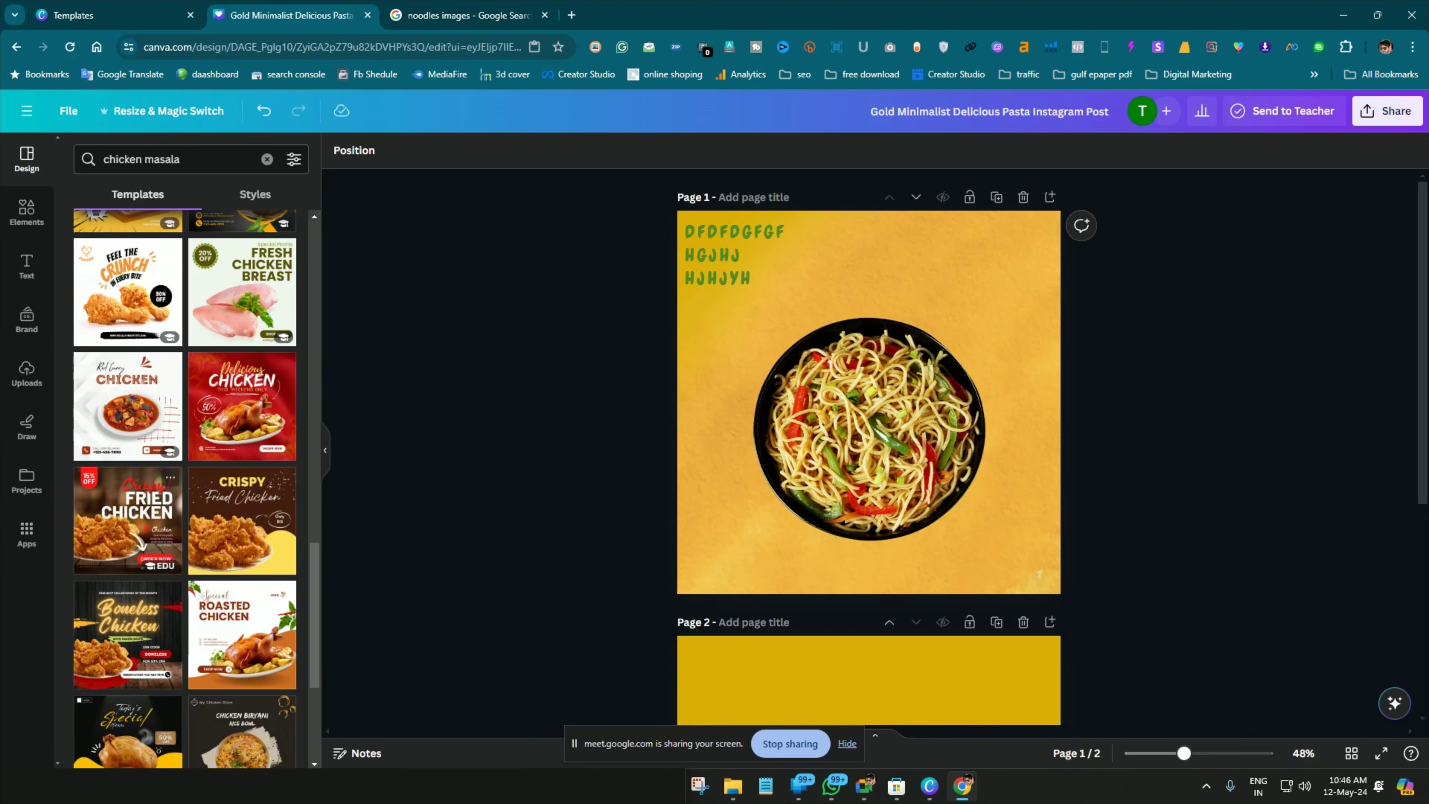
scroll(129, 518, "down", 10)
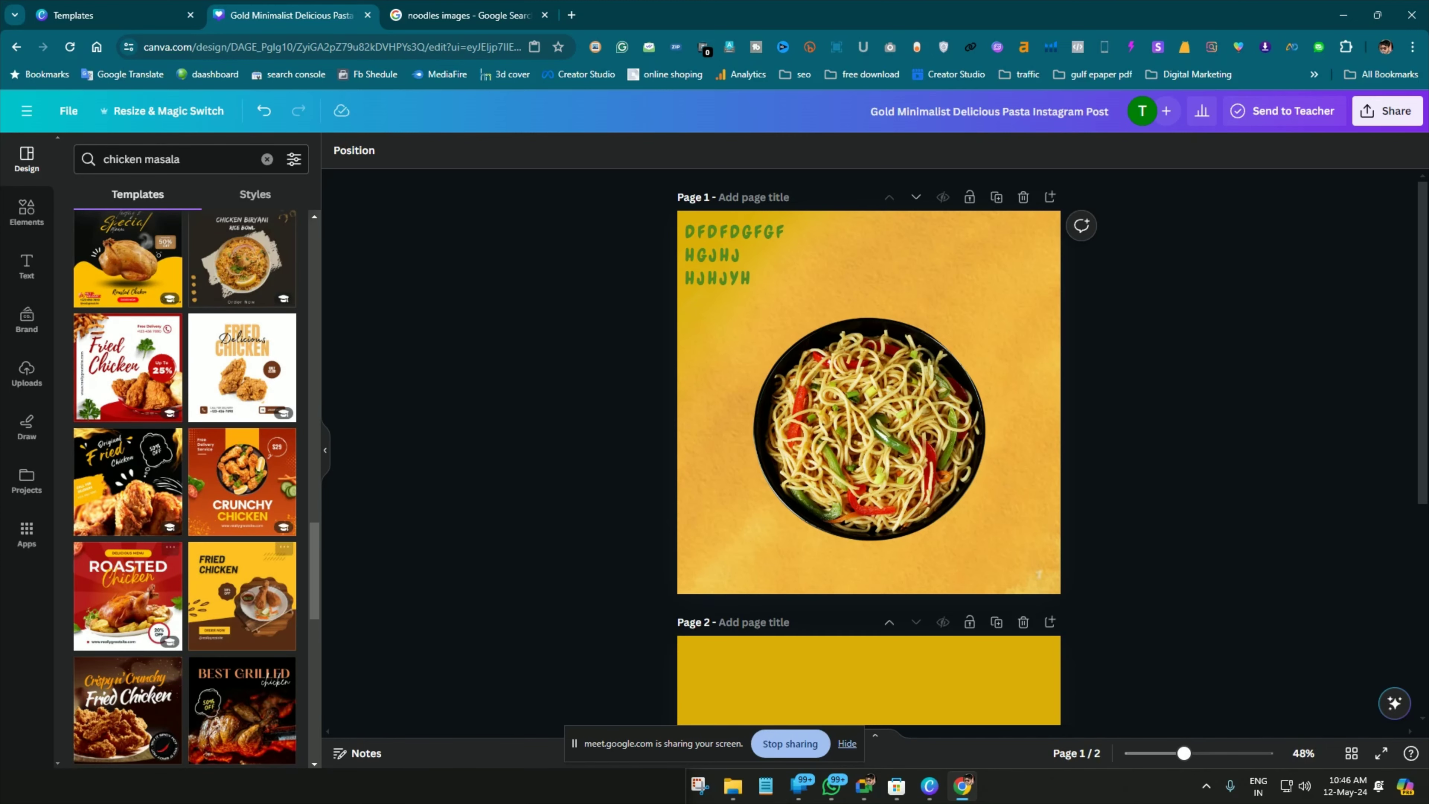
scroll(128, 490, "down", 10)
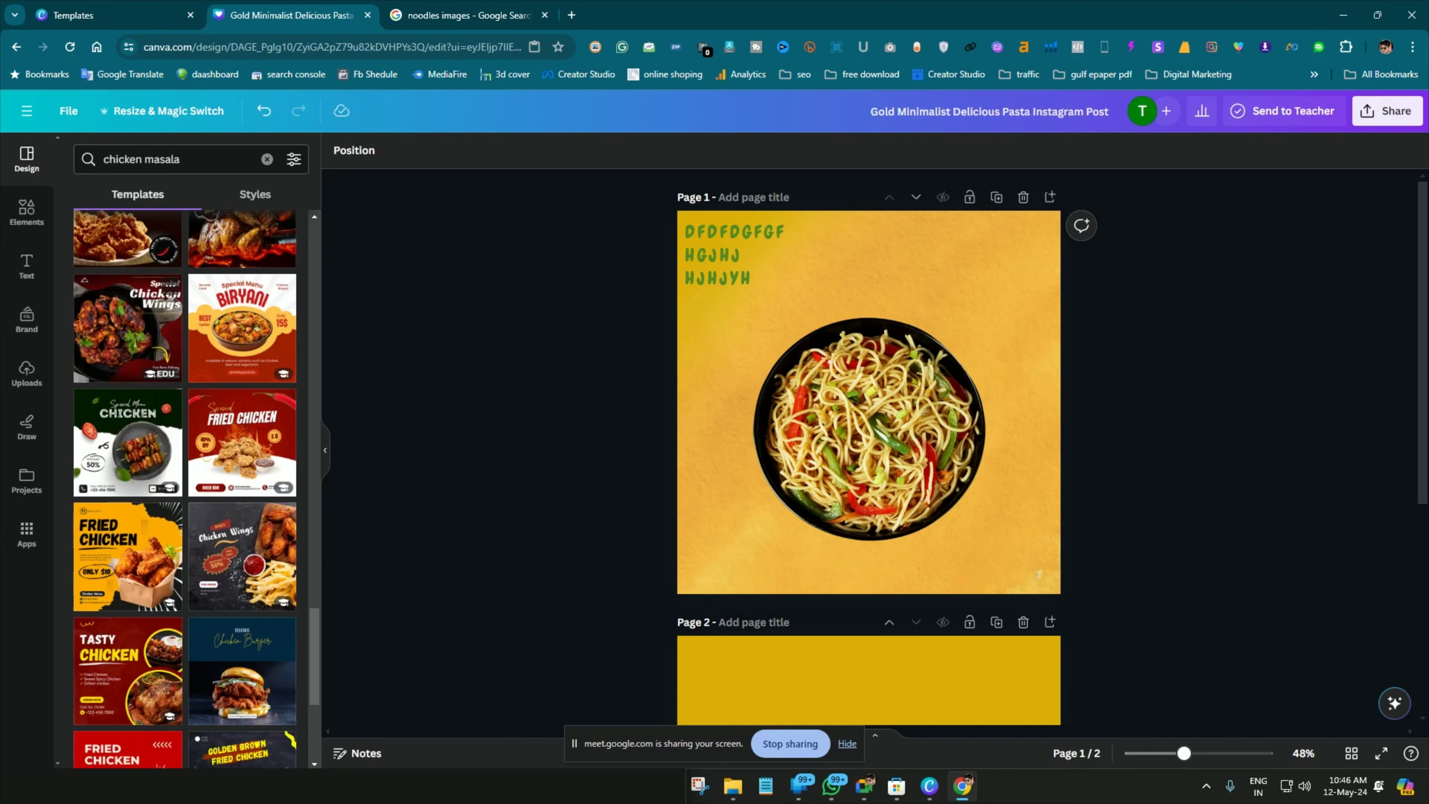
scroll(129, 422, "down", 10)
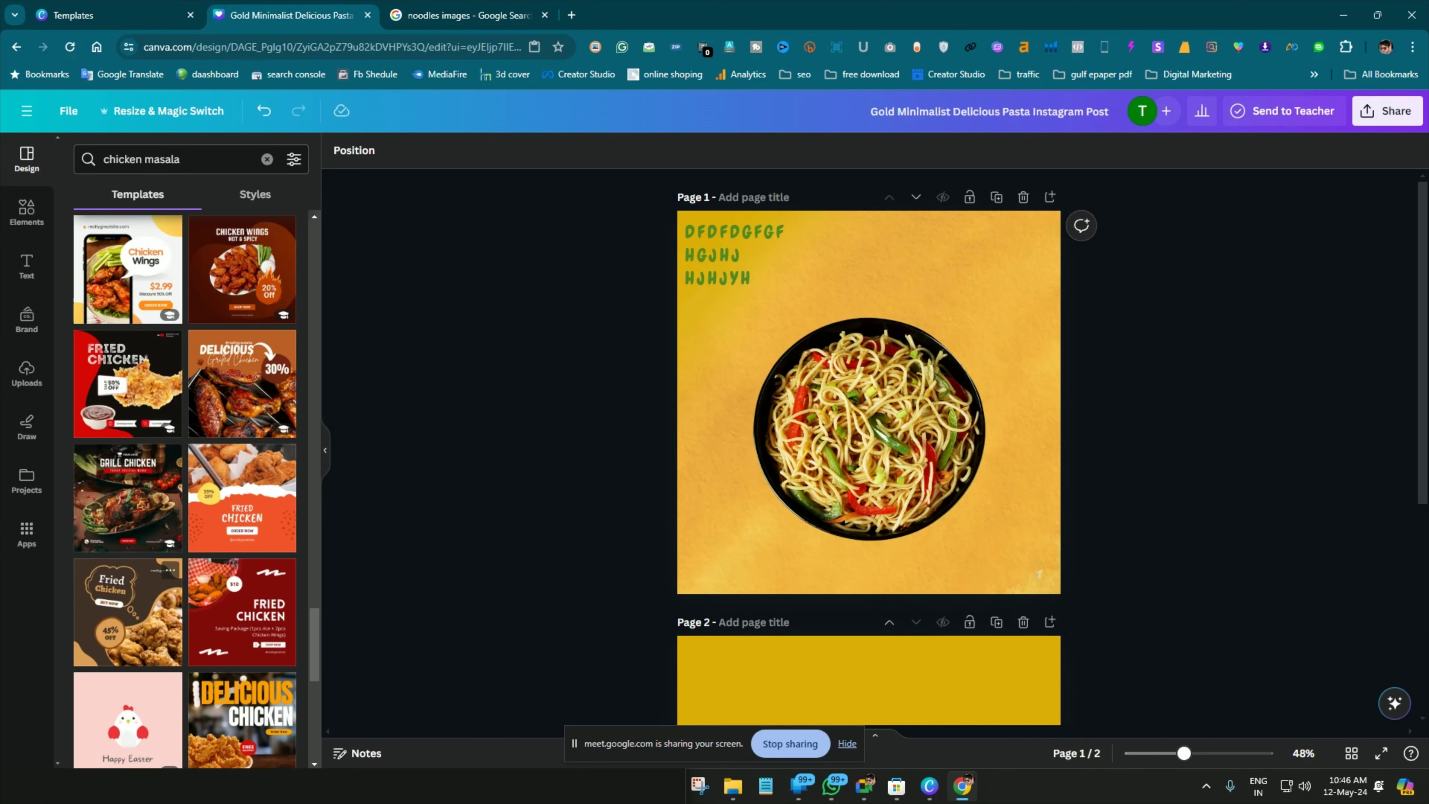
scroll(128, 490, "down", 4)
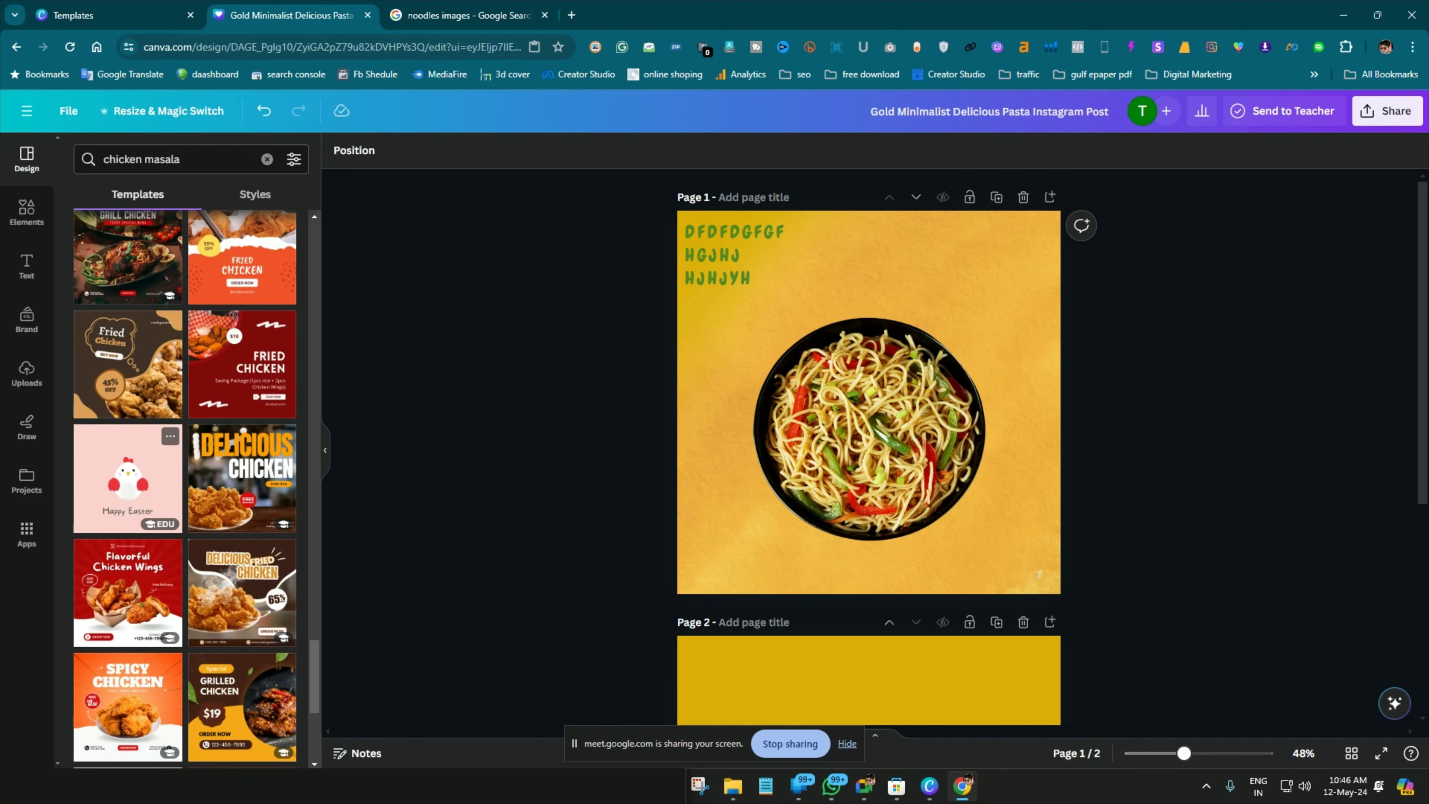
scroll(128, 479, "down", 4)
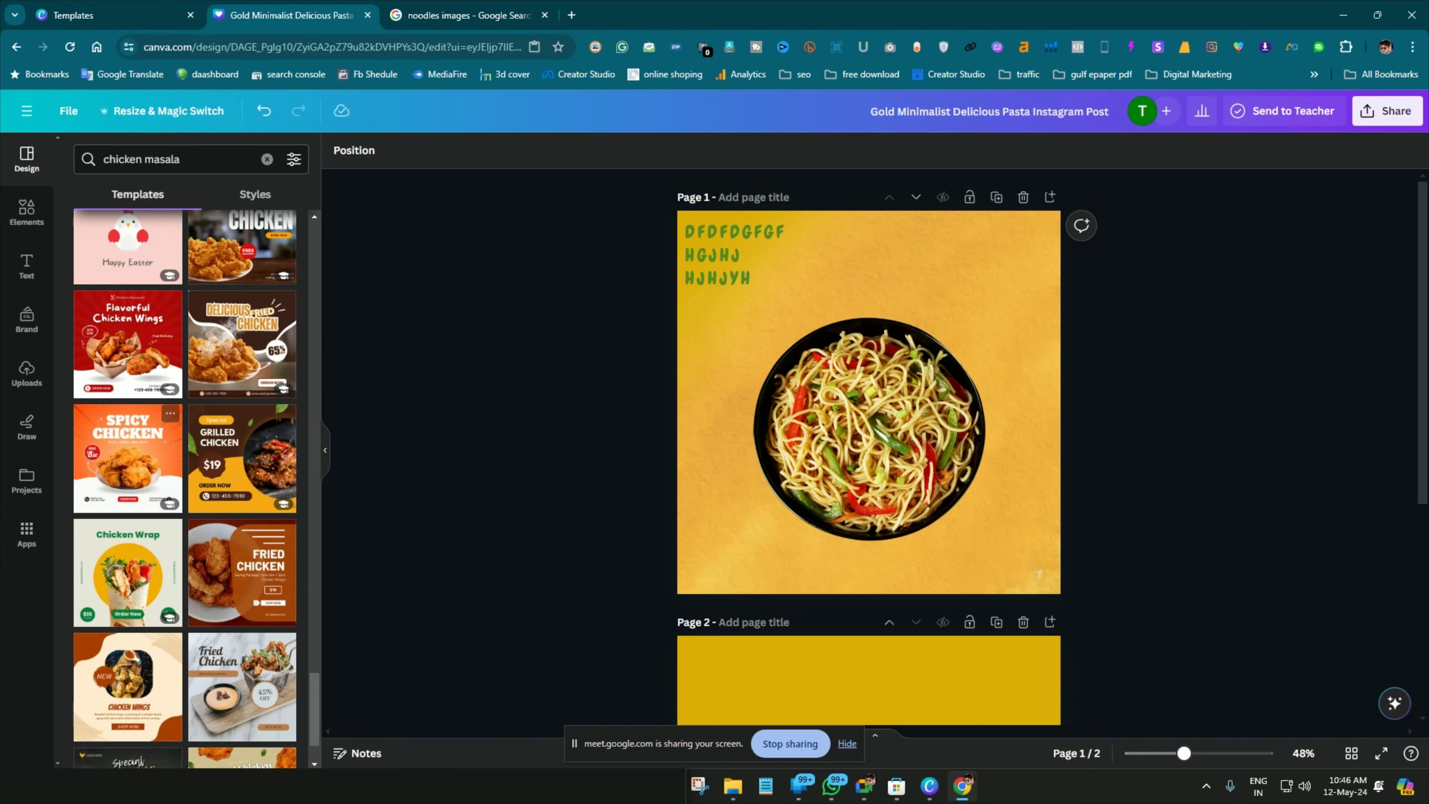
Replace page 1 with the black and yellow Special Chicken BBQ template from the chicken masala results
scroll(129, 564, "down", 3)
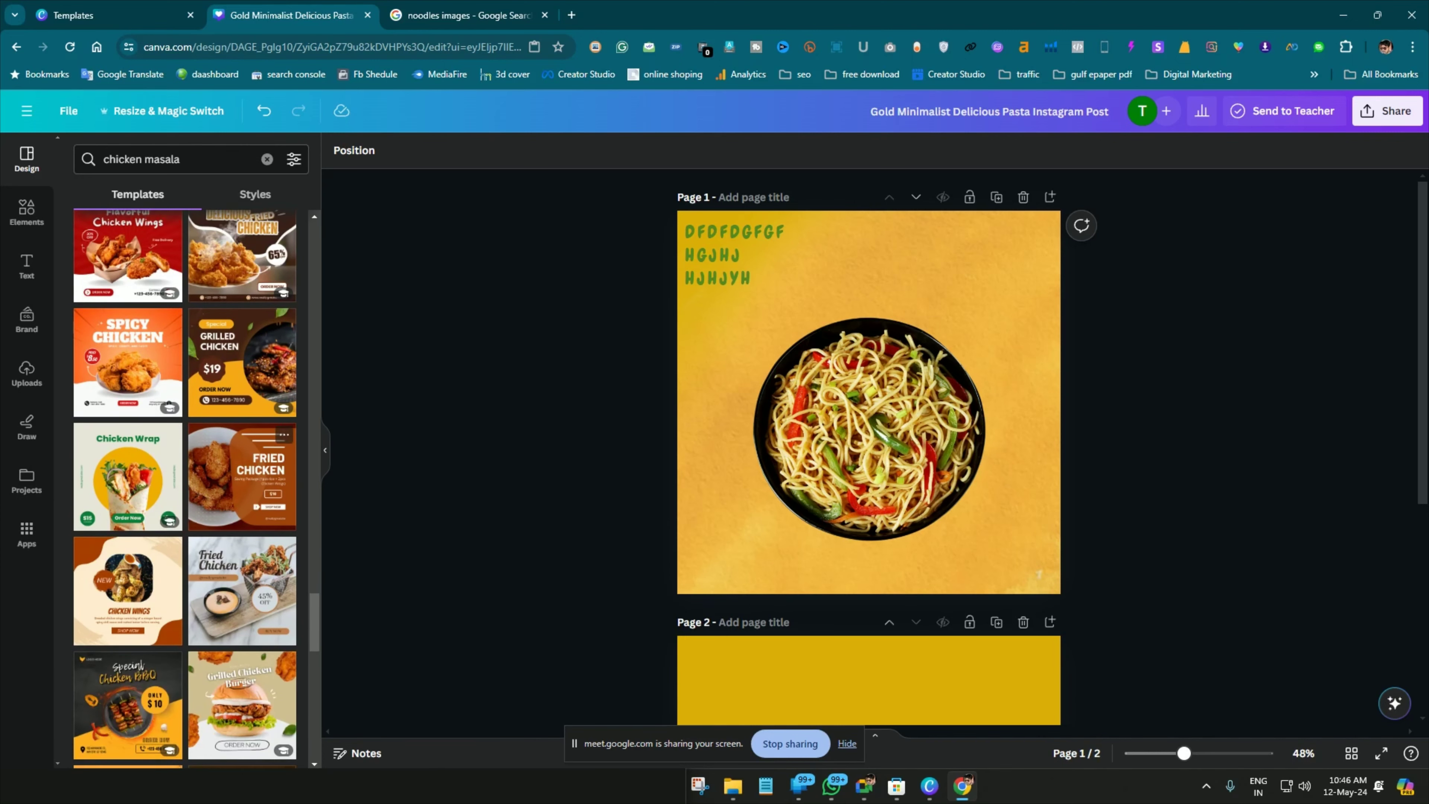
scroll(129, 563, "down", 3)
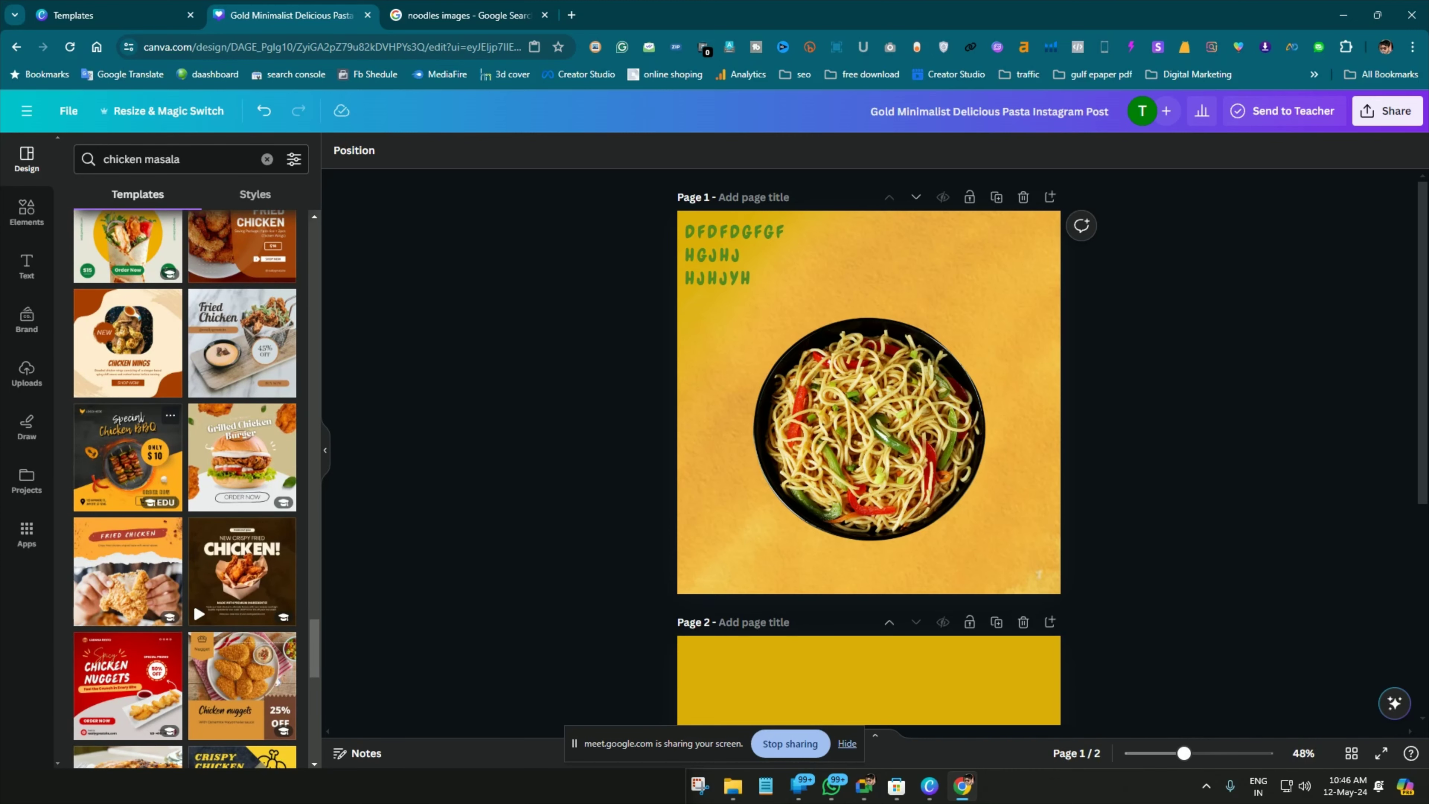
left_click(128, 456)
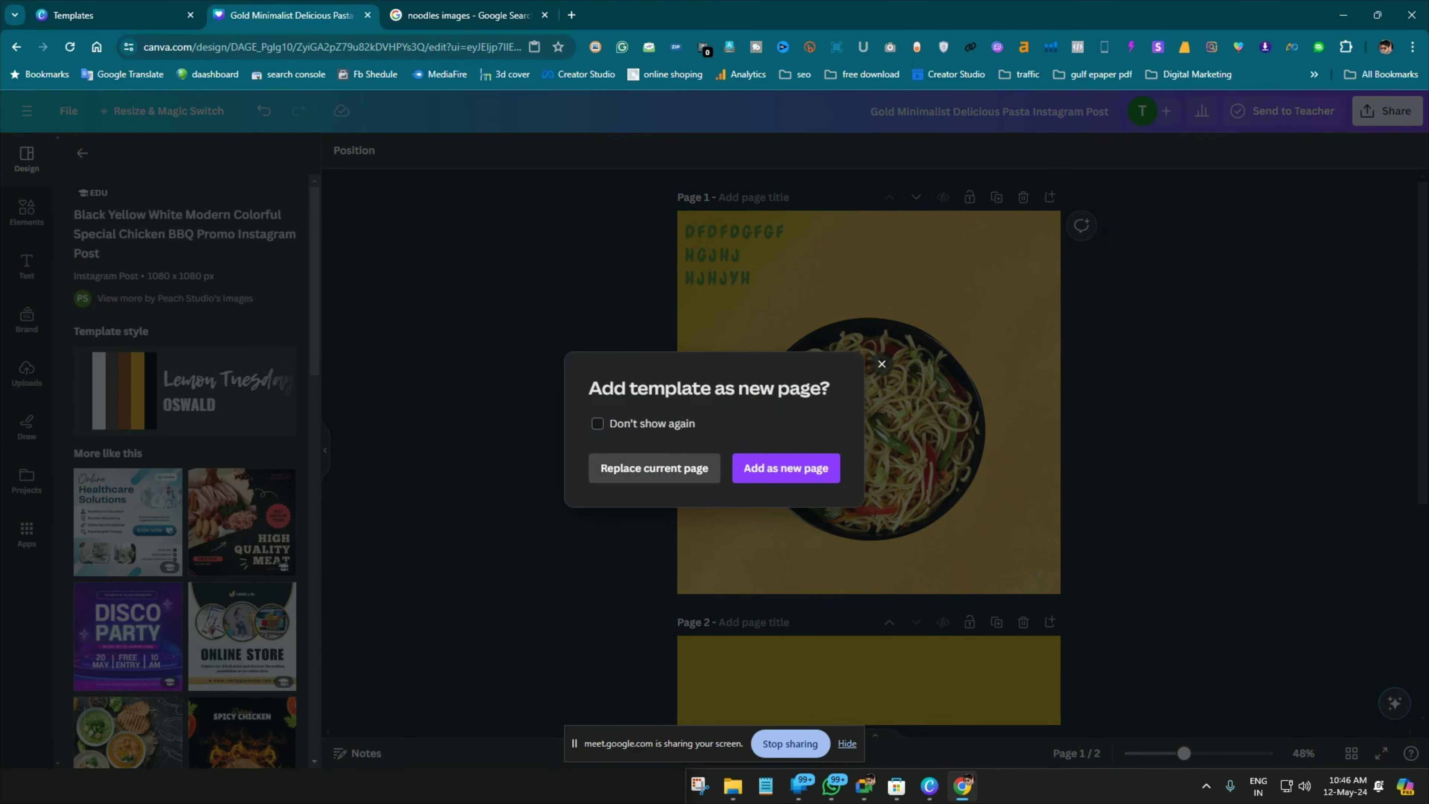
left_click(654, 468)
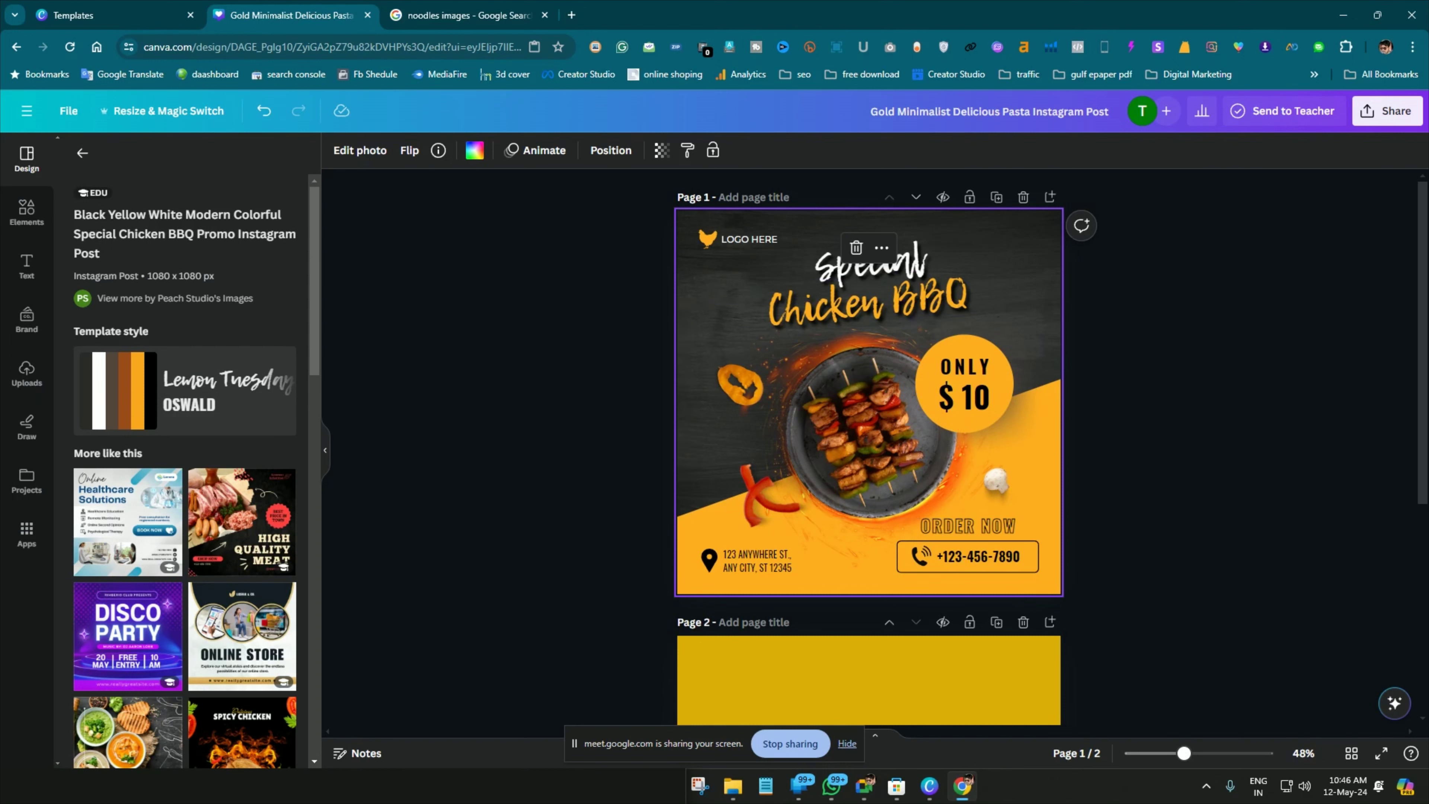
key("Escape")
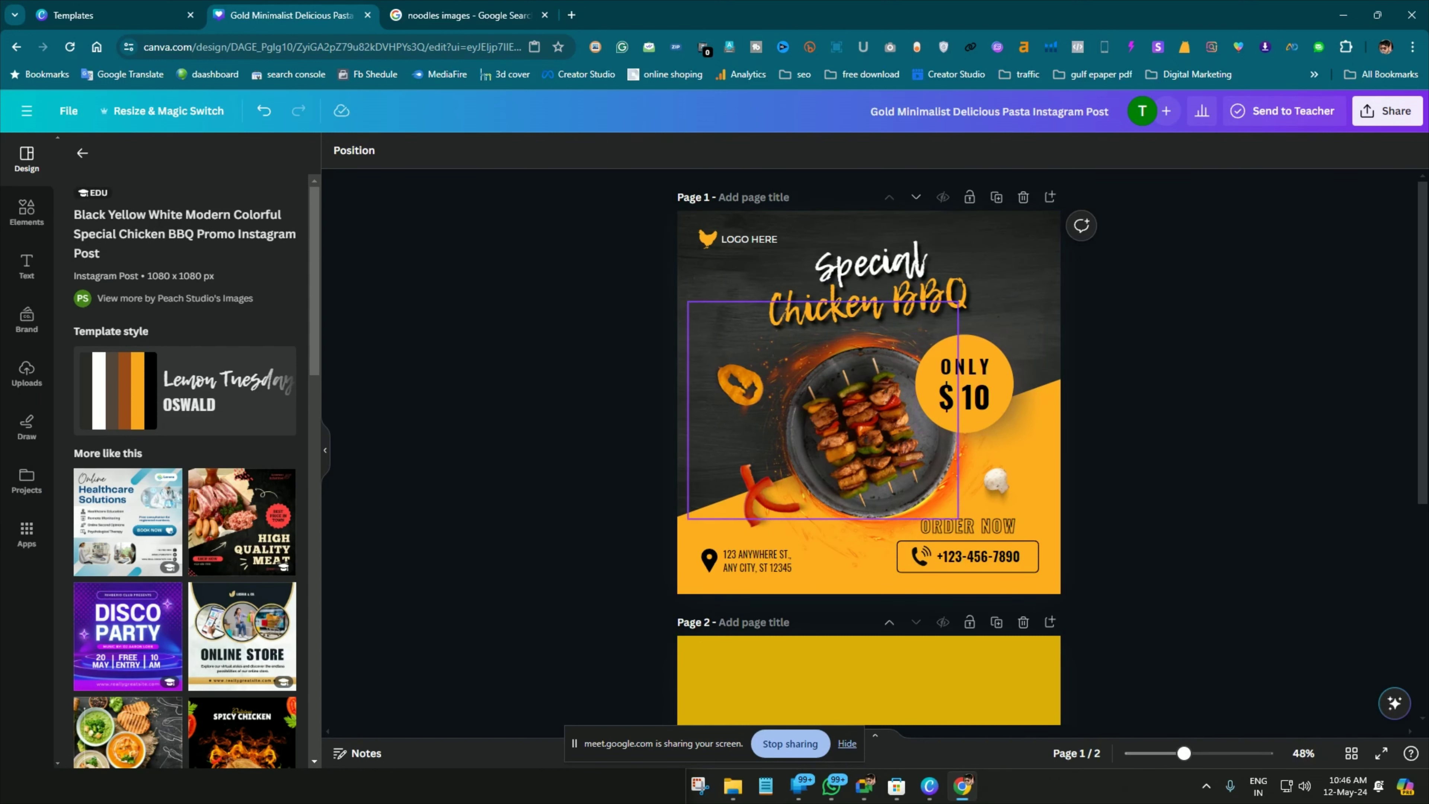
Try deleting the grilled skewer plate photo from the template page and undo the deletion
left_click(823, 410)
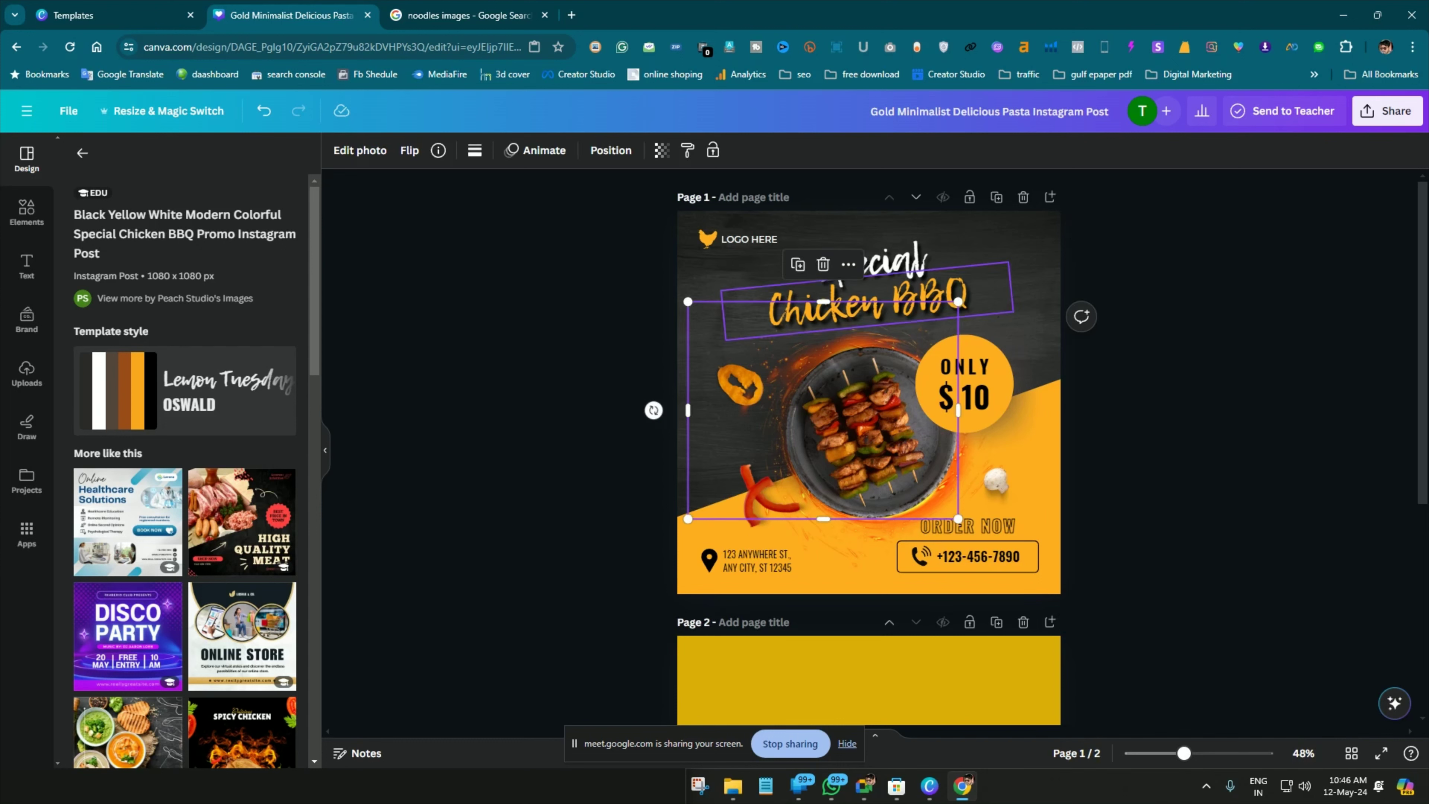
left_click(748, 238)
left_click(707, 239)
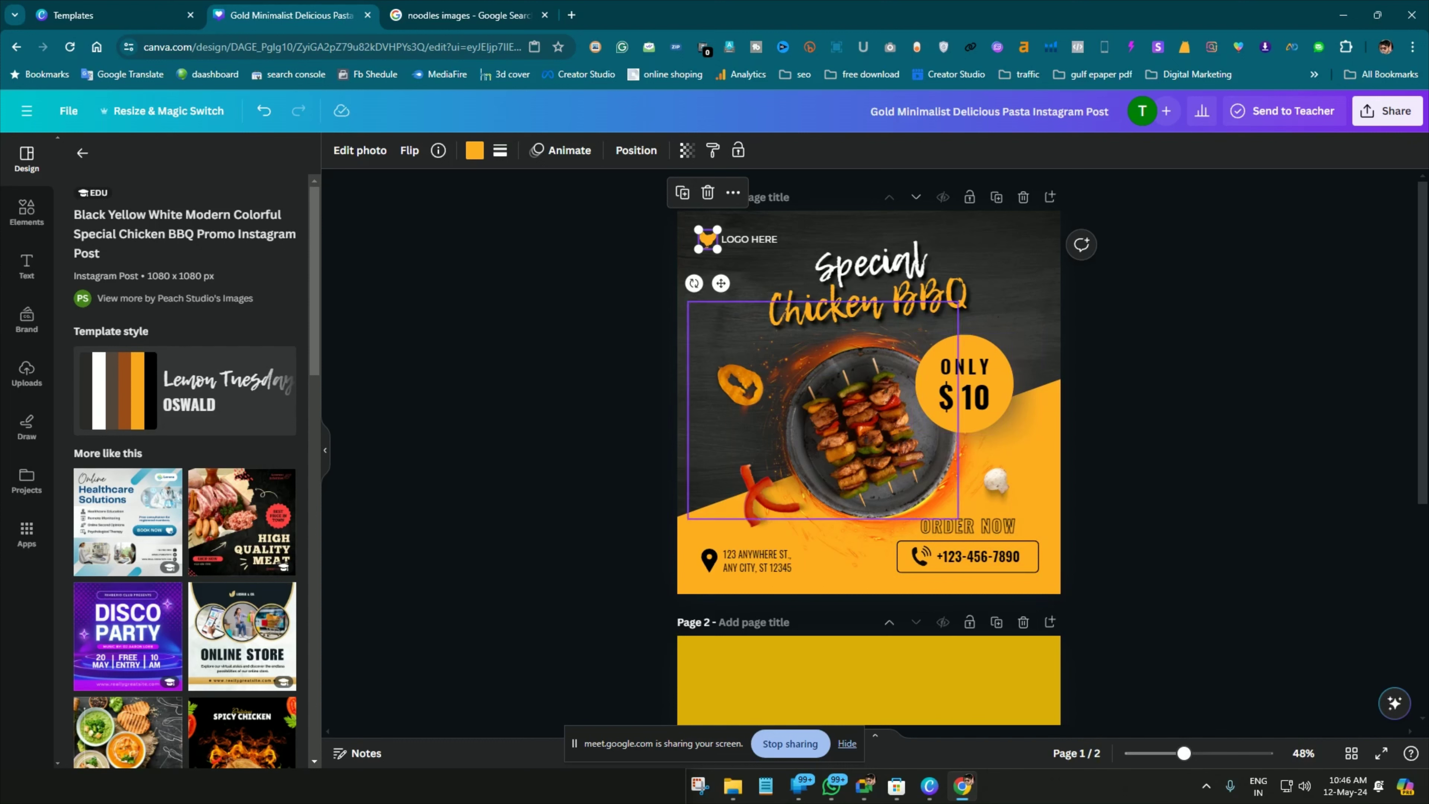
left_click(861, 428)
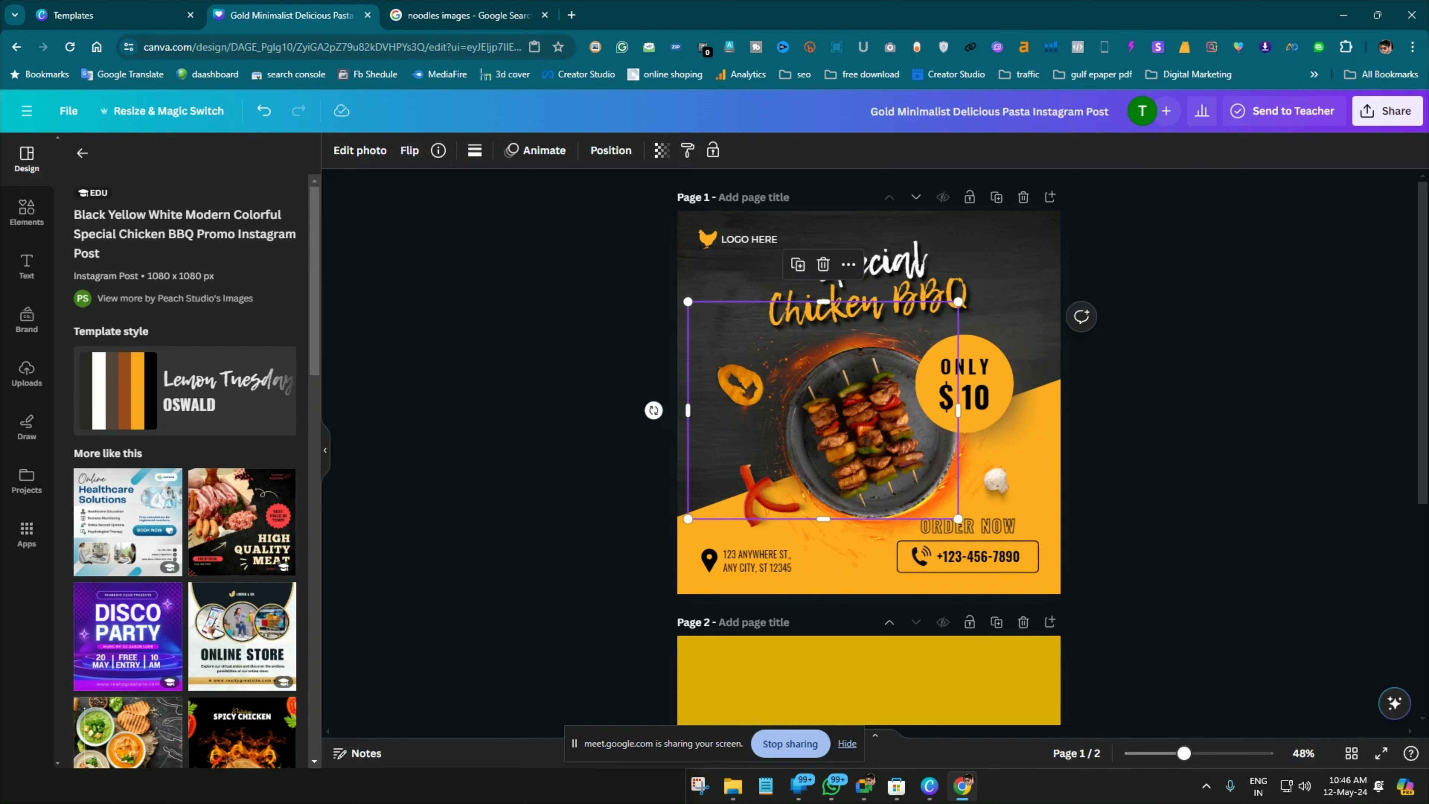
key("Delete")
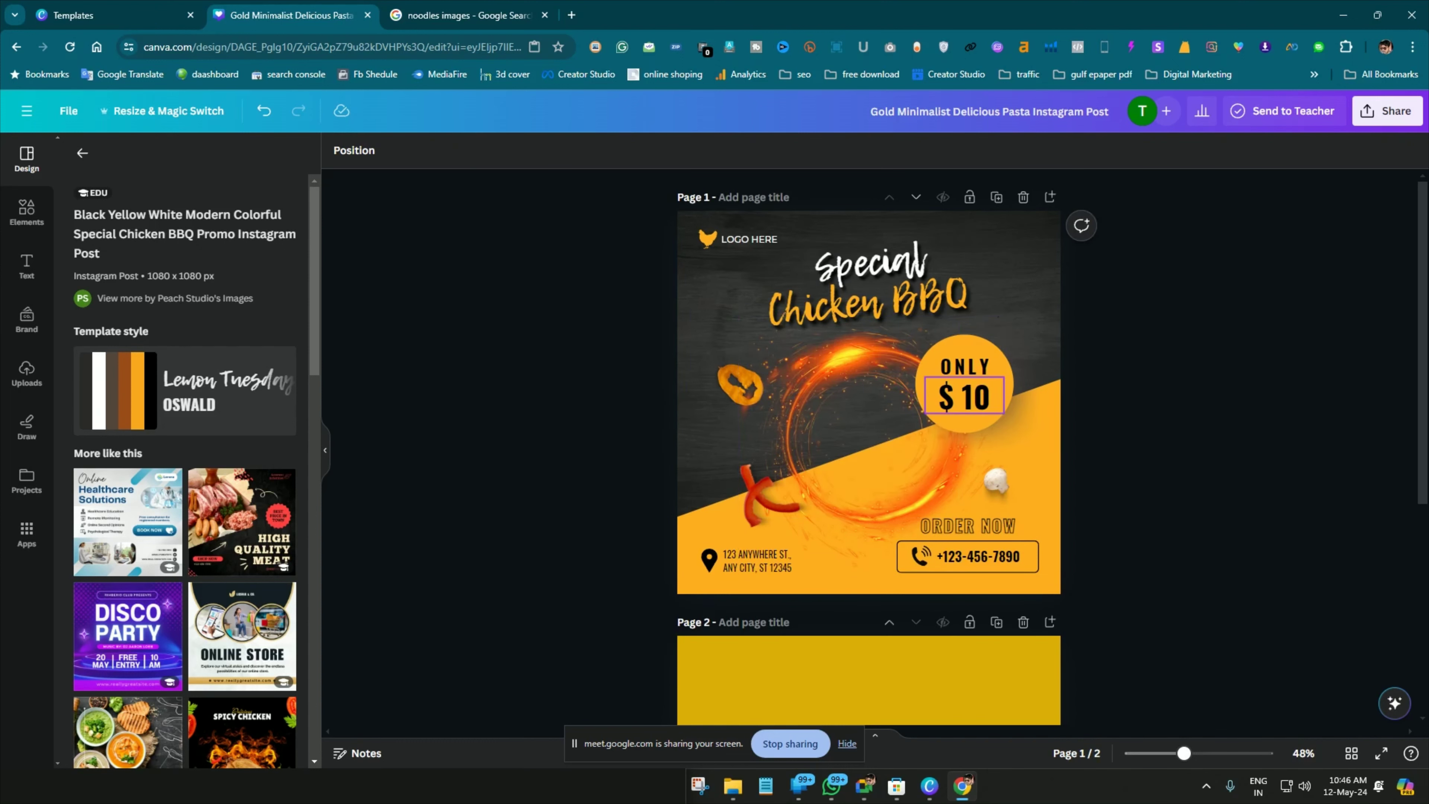
key("ctrl+z")
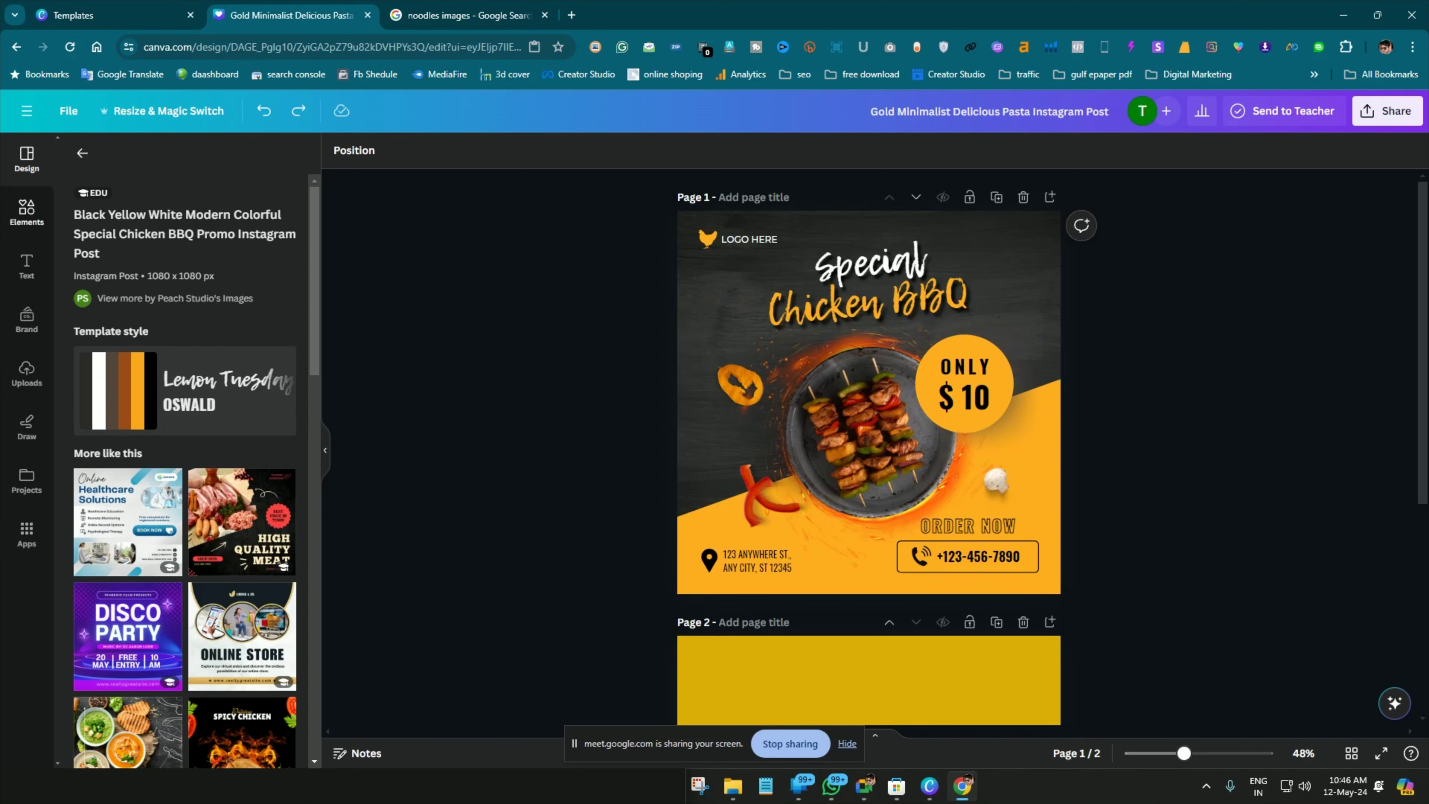
Show the uploaded images and delete the "LOGO HERE" text and chicken icon from page 1
left_click(27, 211)
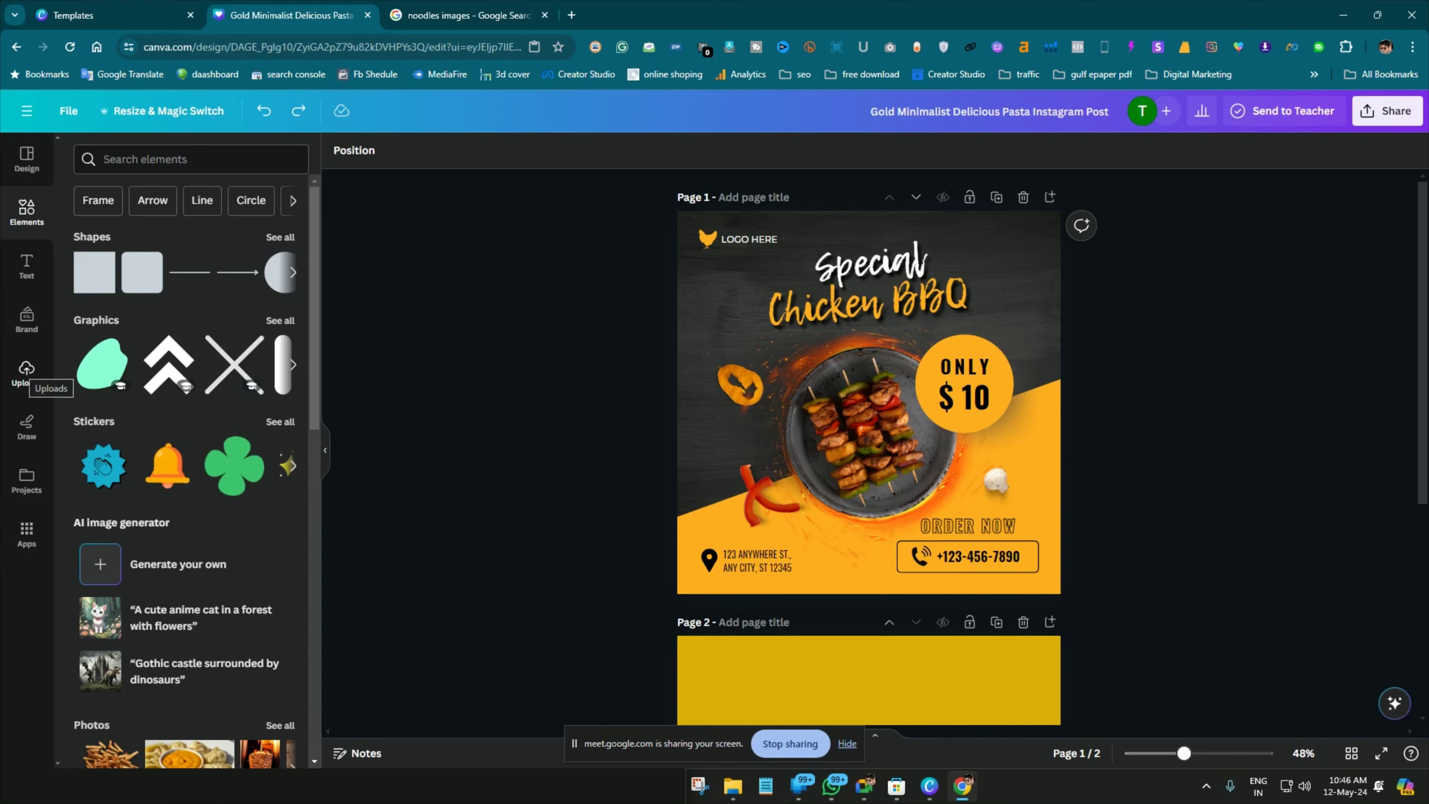
left_click(26, 373)
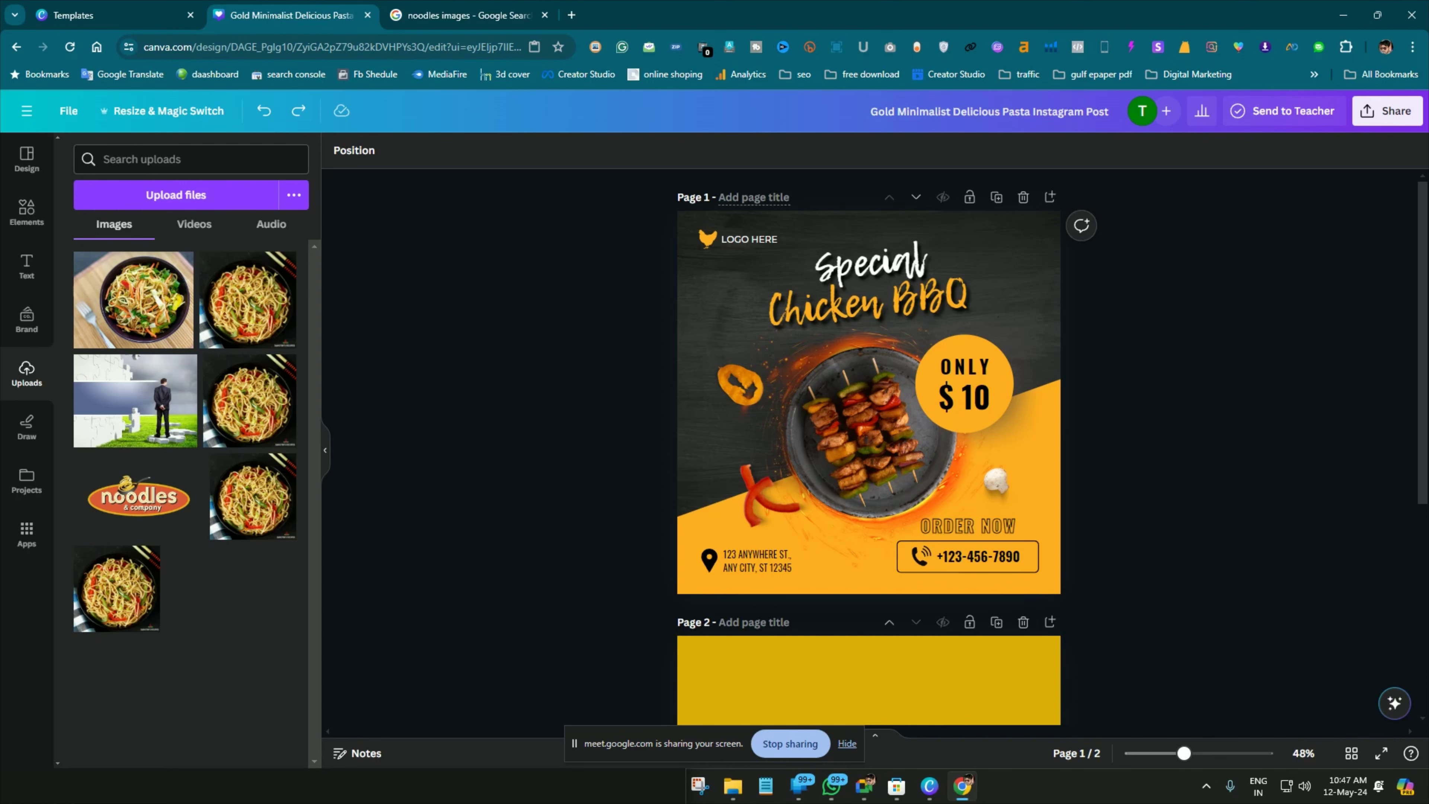
left_click(759, 239)
key("Delete")
left_click(708, 239)
key("Delete")
Add the uploaded Noodles & Company logo to page 1 and shrink it into the page's upper-left corner
left_click_drag(139, 497, 146, 496)
left_click_drag(928, 140, 825, 304)
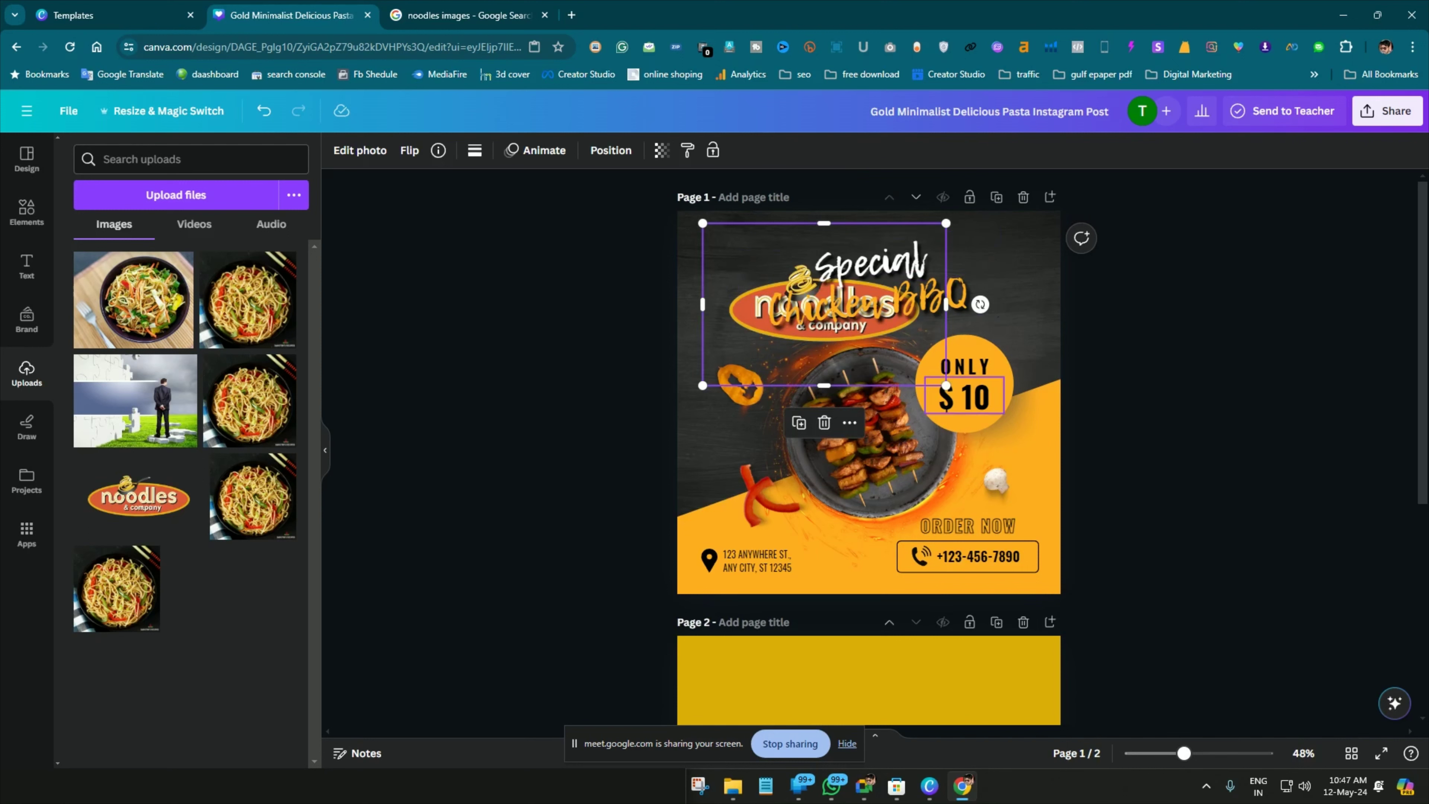
left_click_drag(946, 385, 729, 239)
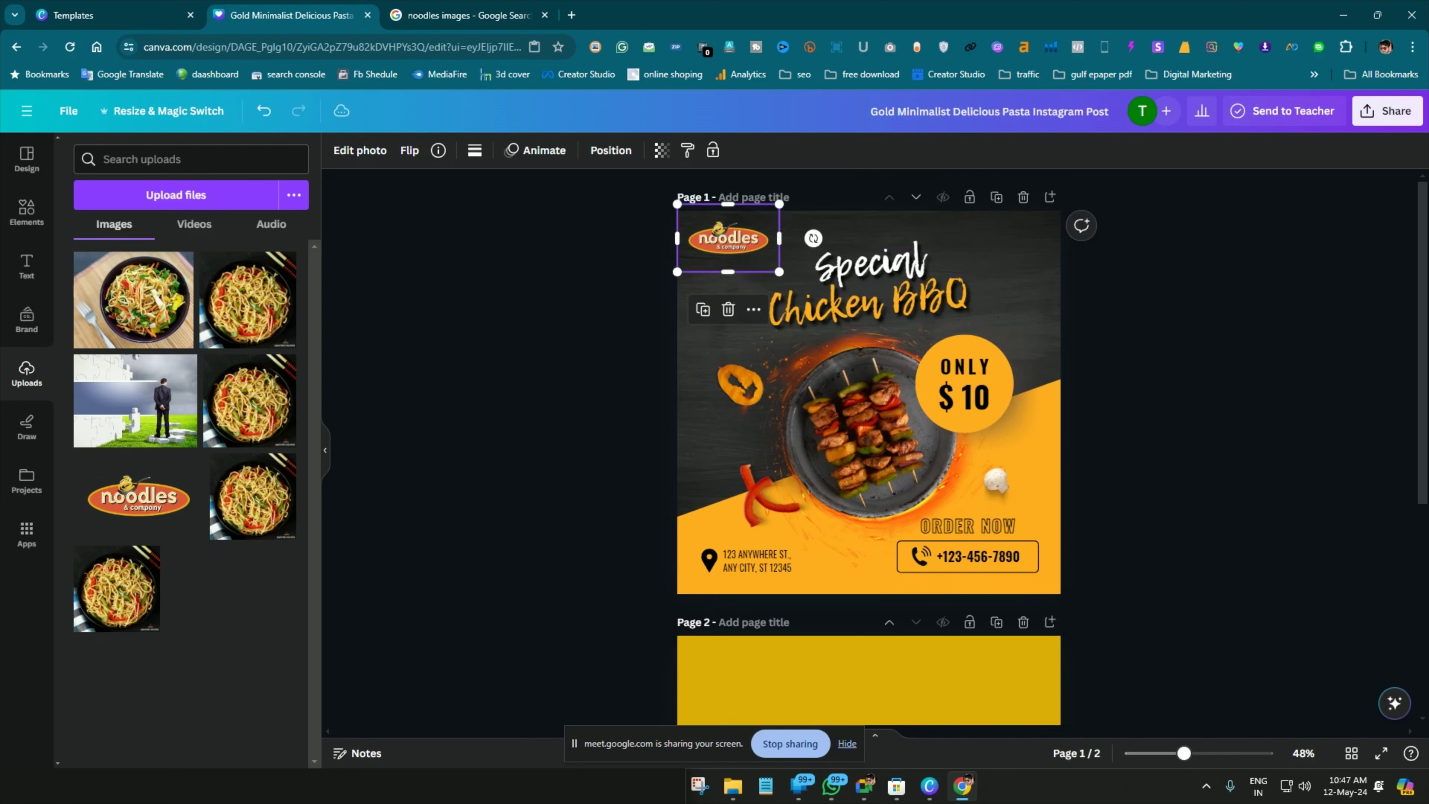
key("Escape")
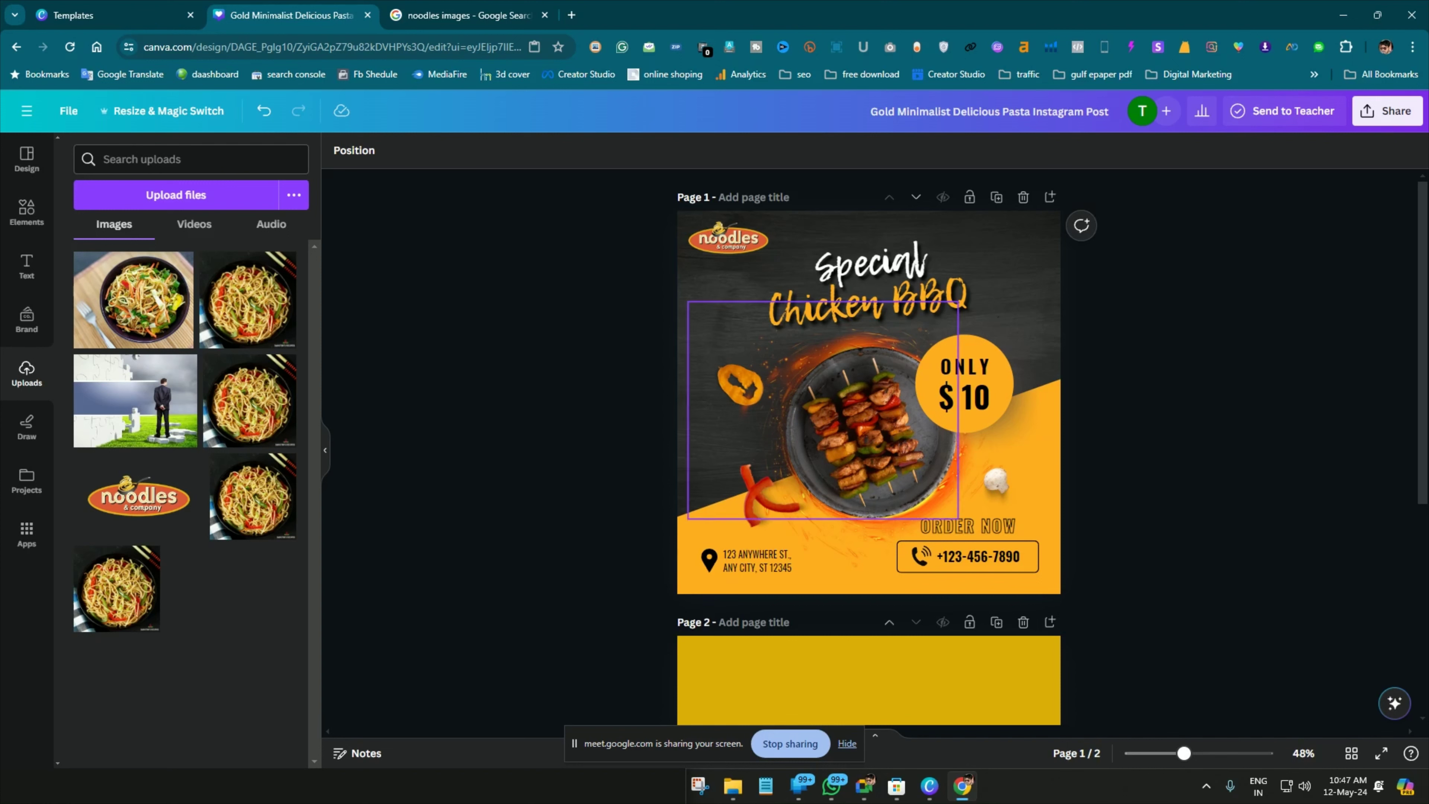
Replace the grilled skewer plate photo on page 1 with the uploaded noodles bowl photo
left_click(849, 428)
key("Delete")
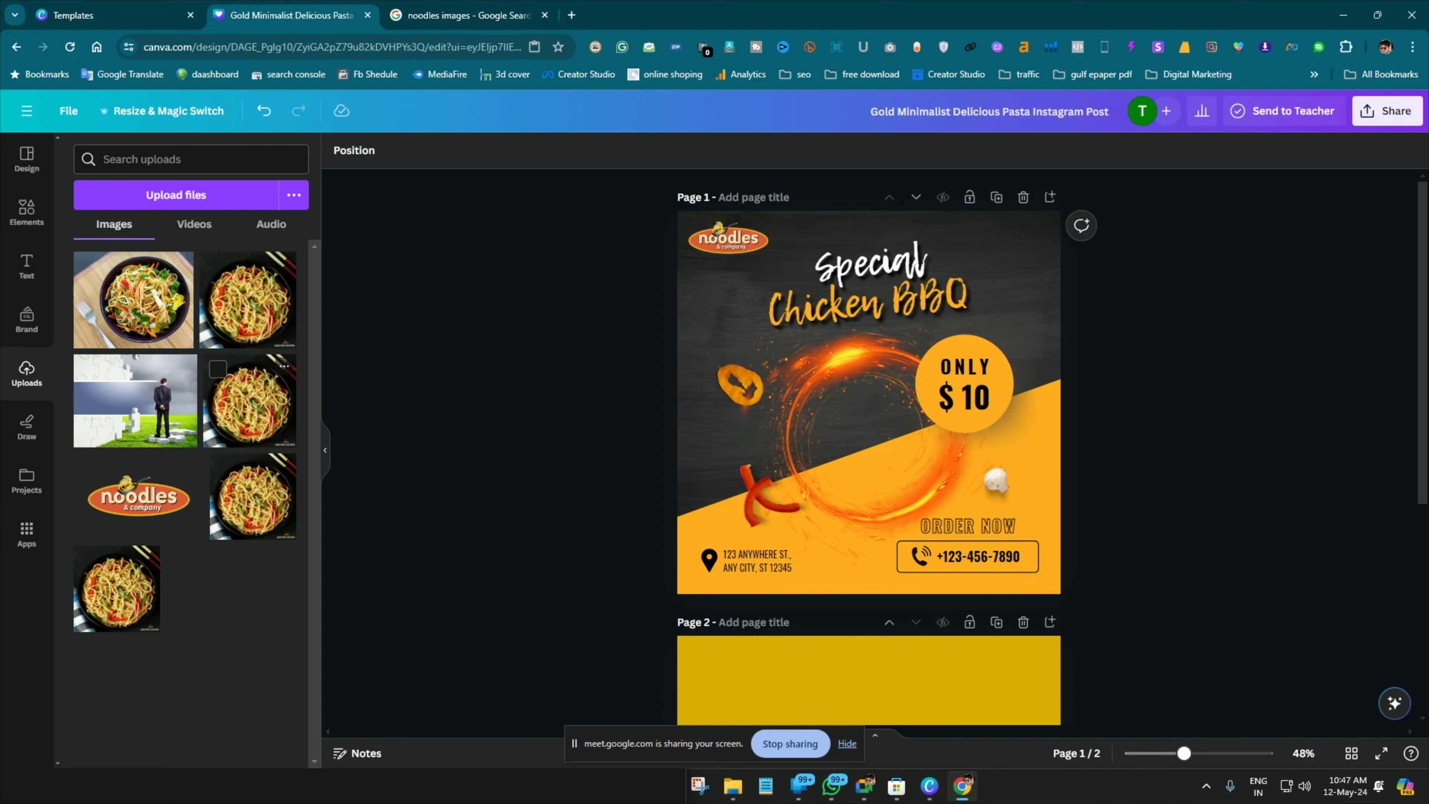
left_click(253, 496)
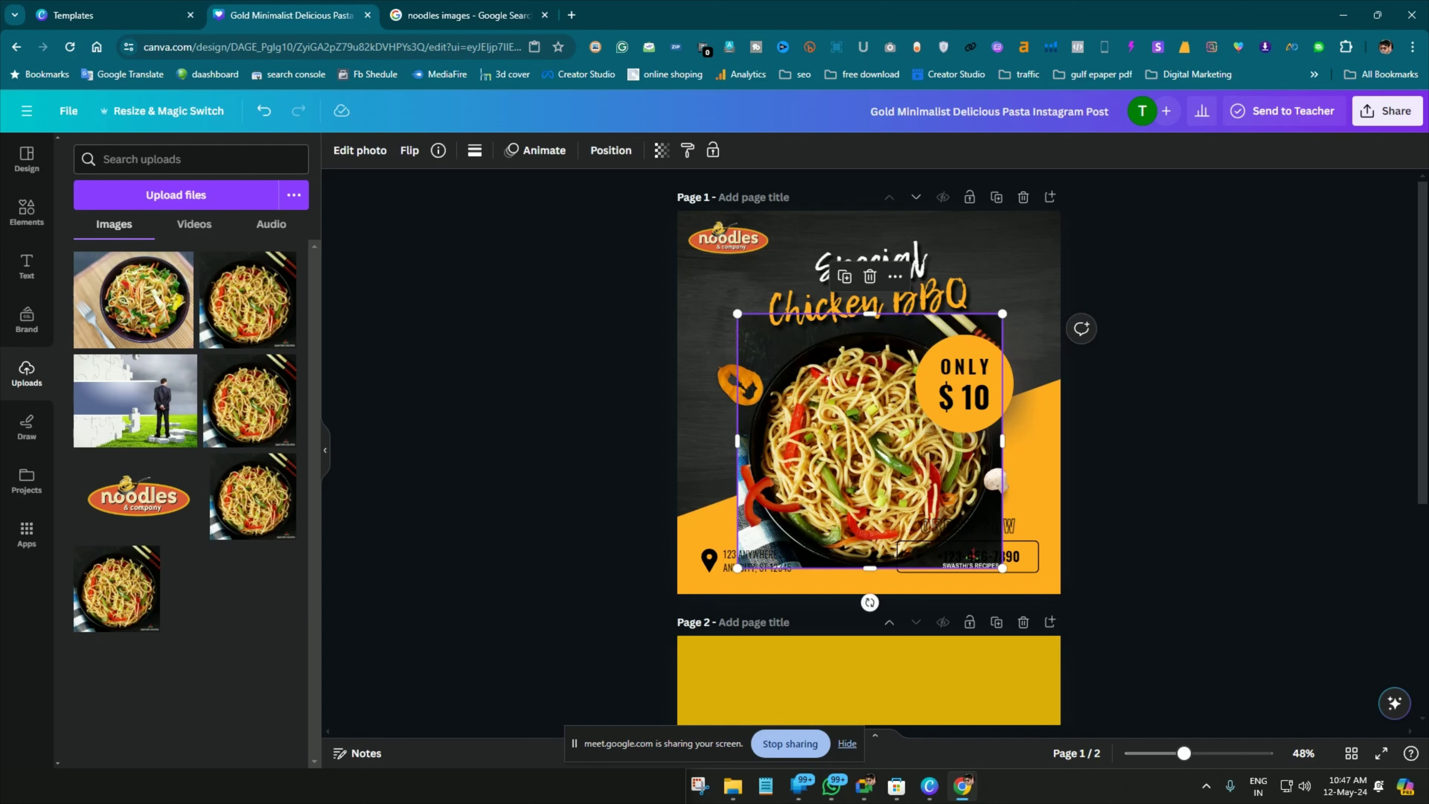
Remove the noodles photo's background, then shrink and position the bowl beside the price circle
left_click(360, 149)
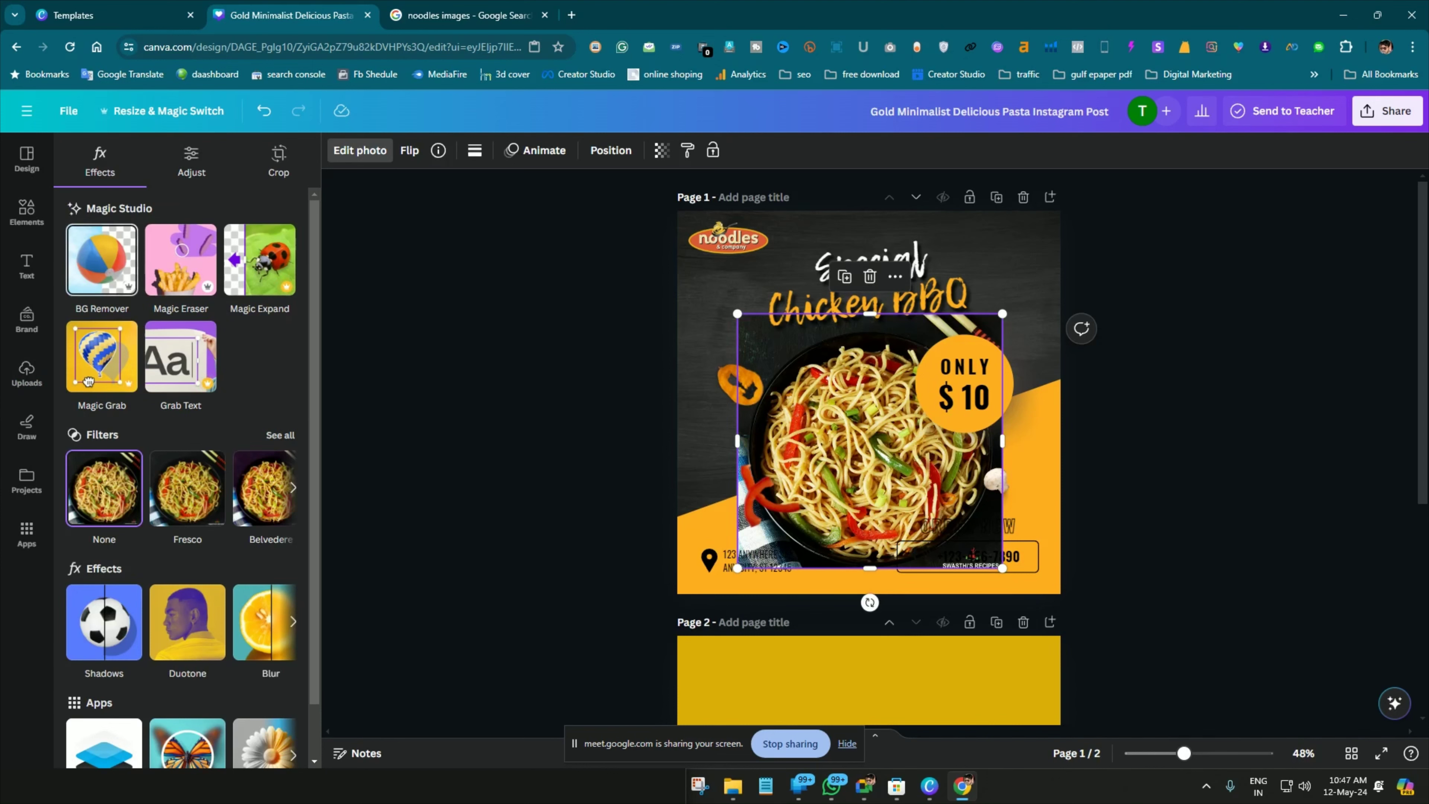
left_click_drag(1002, 568, 931, 500)
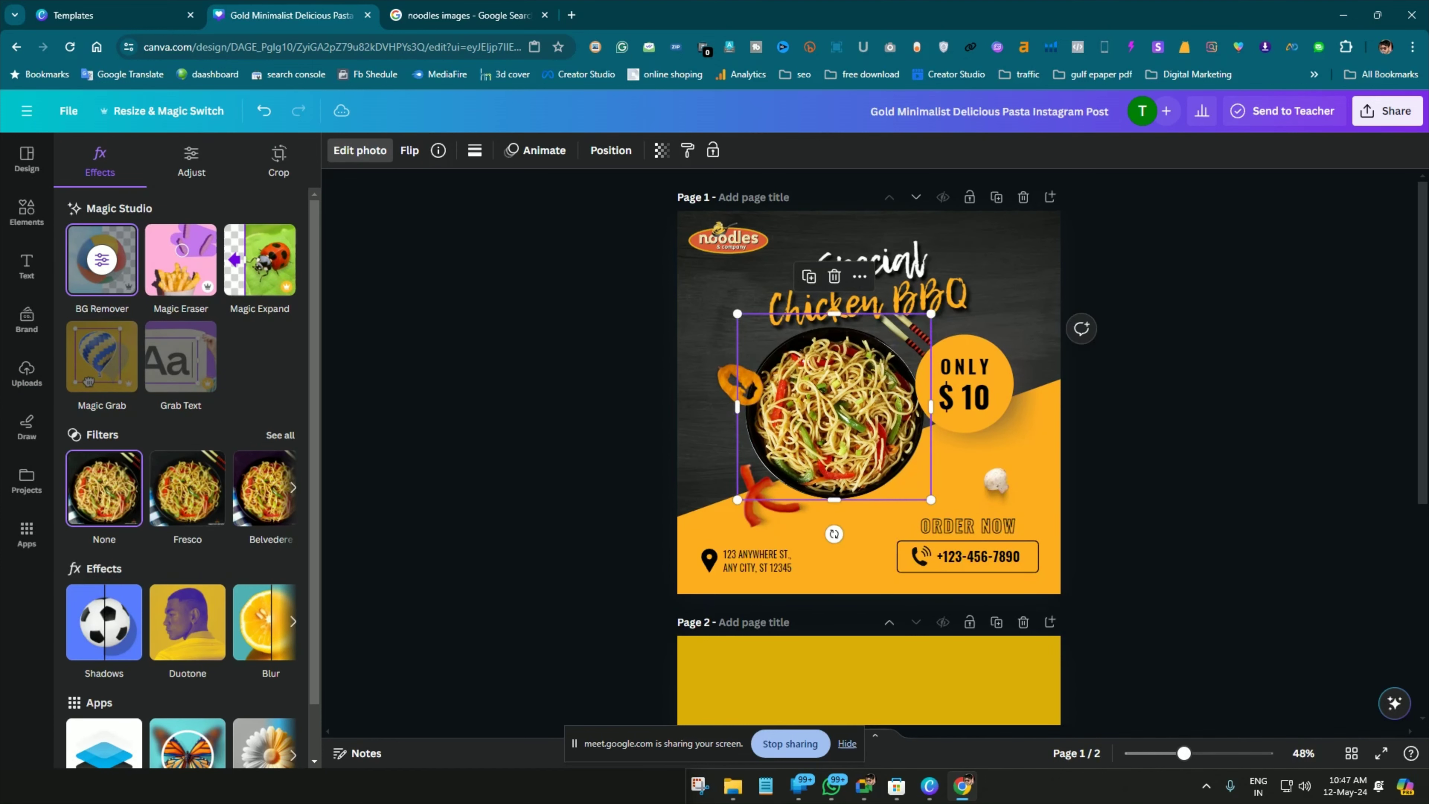
left_click_drag(738, 313, 755, 330)
left_click(1120, 405)
left_click(894, 420)
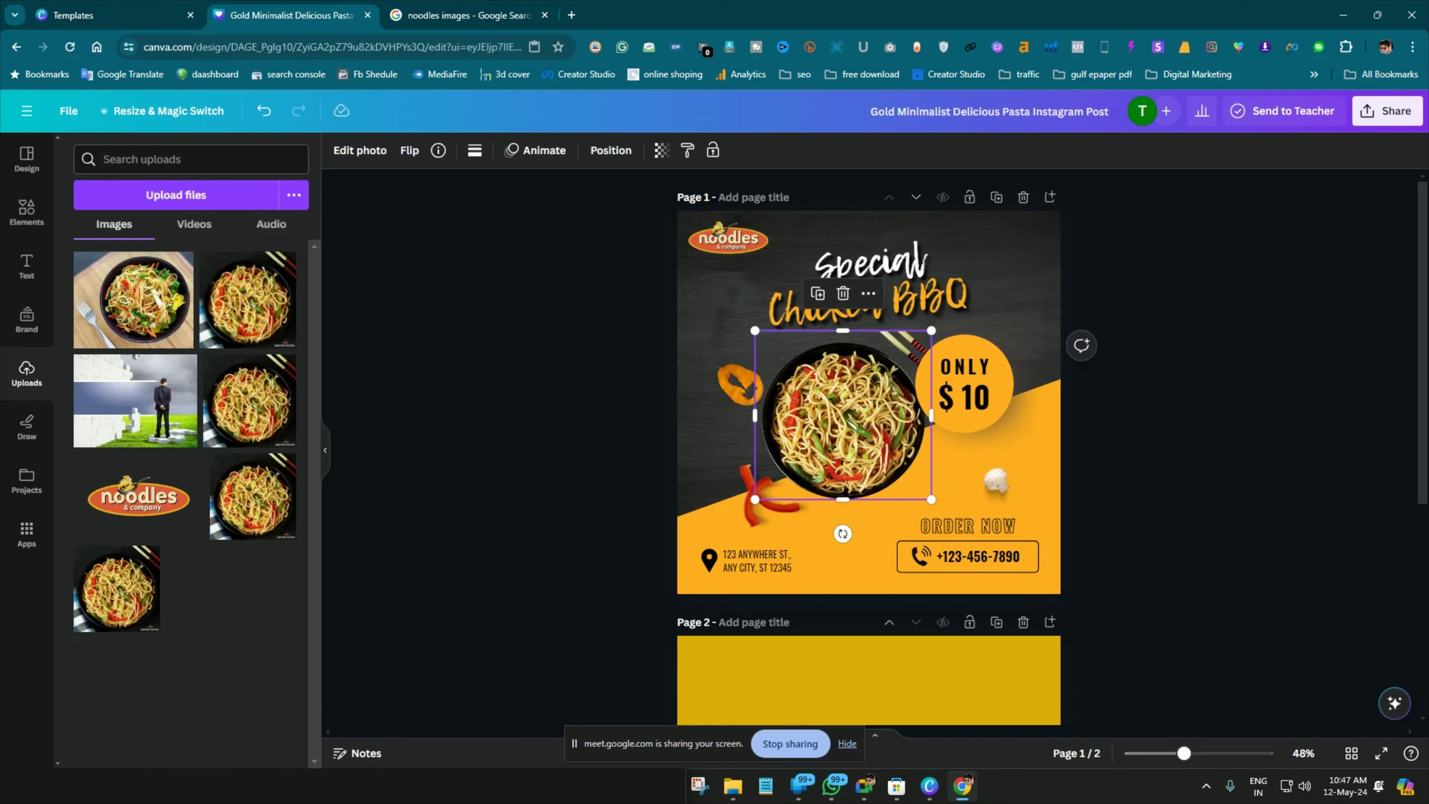
left_click(1120, 405)
mouse_move(895, 420)
left_mouse_down()
mouse_move(909, 423)
mouse_move(895, 416)
left_mouse_up()
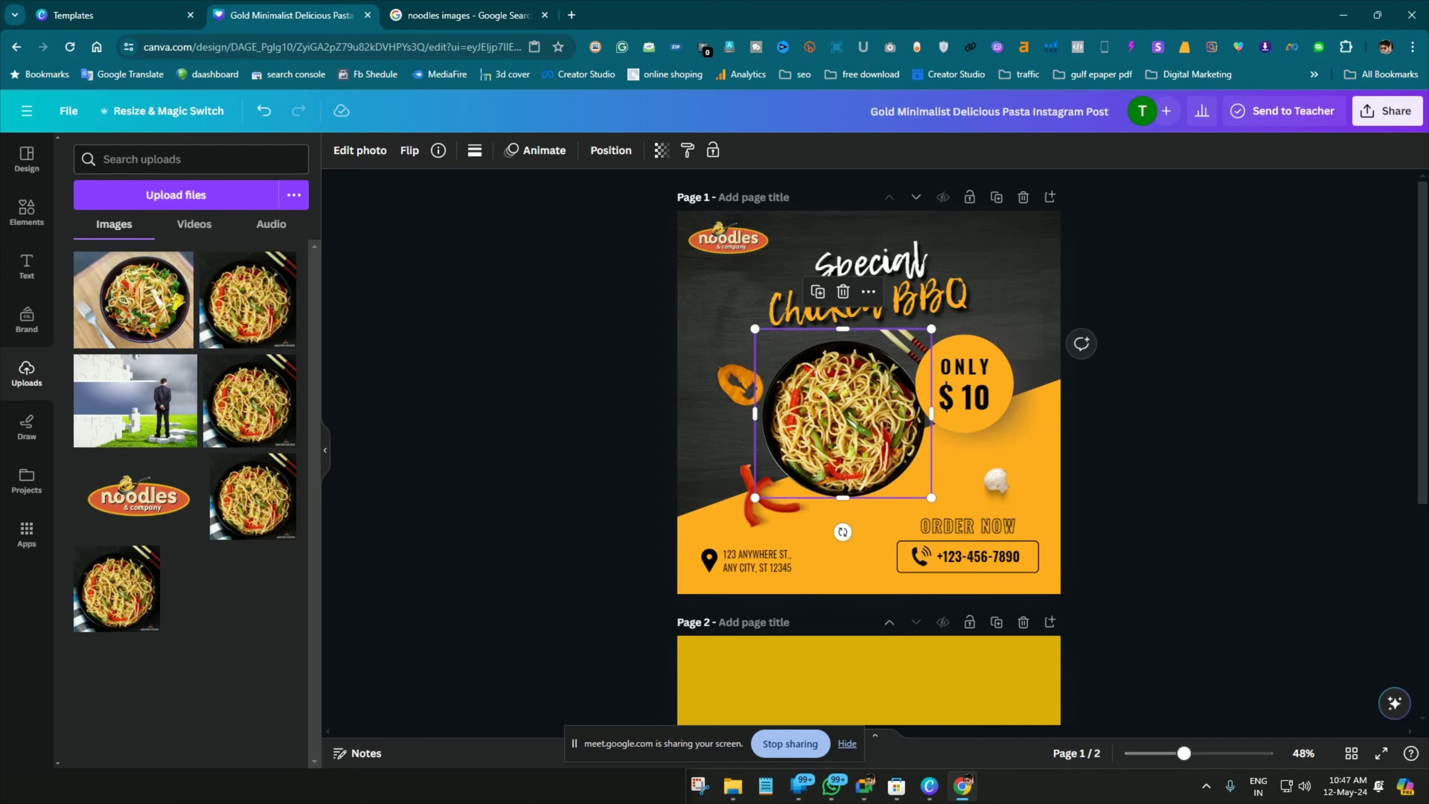
left_click(1120, 405)
Delete the yellow page 2 so that only the template page remains in the design
scroll(1120, 406, "down", 1)
scroll(869, 448, "down", 5)
scroll(868, 448, "up", 6)
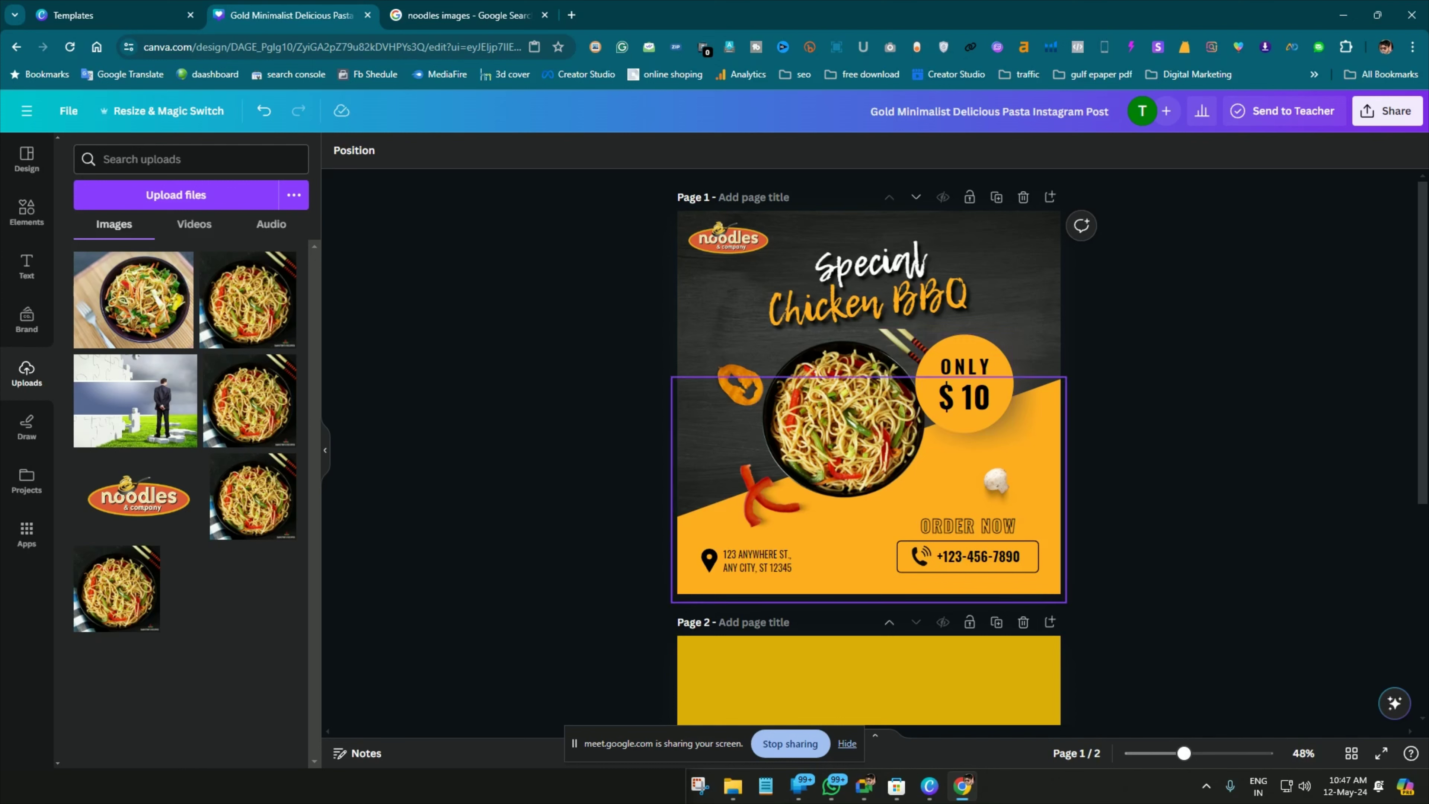
left_click(1024, 622)
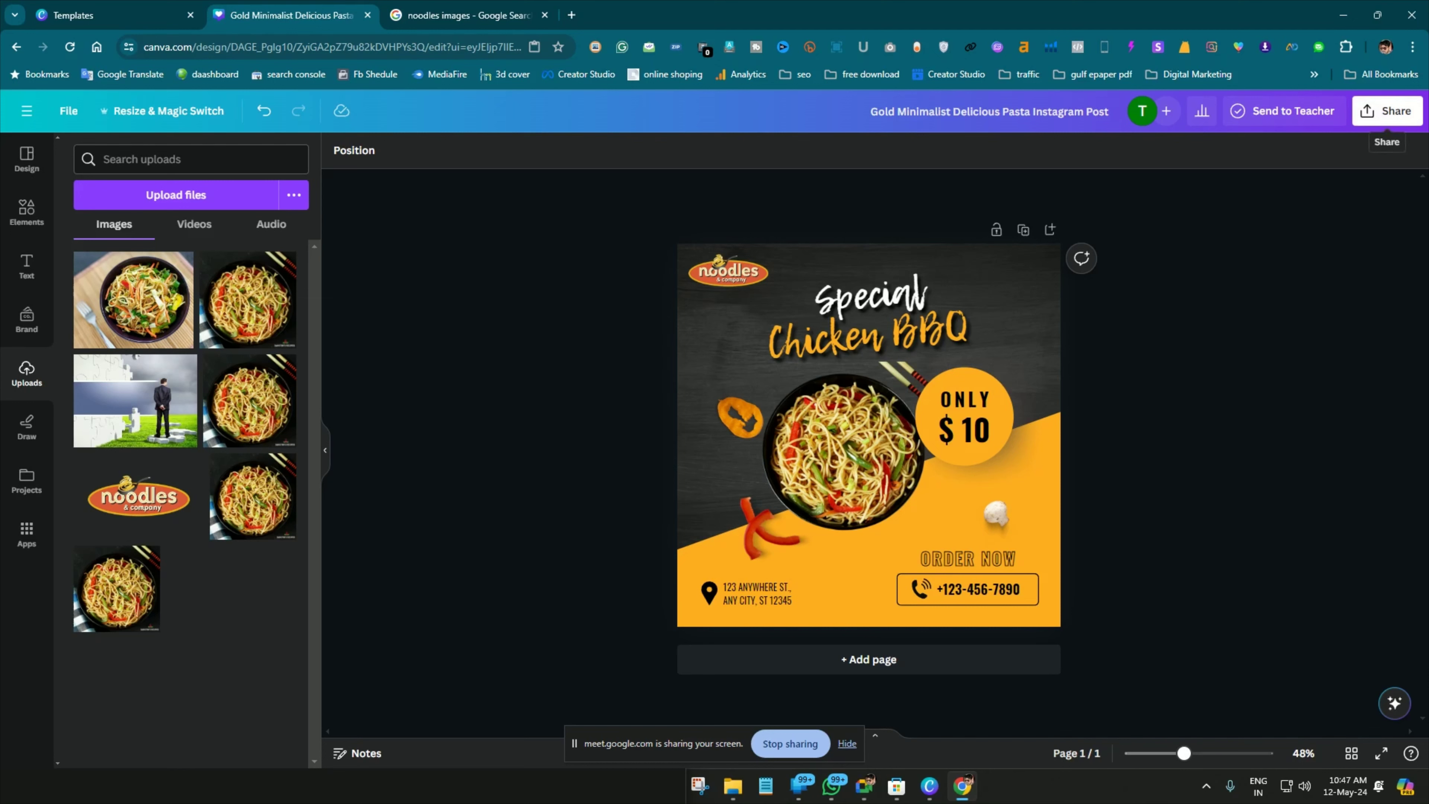
Open the design's download settings and choose JPG as the file type
left_click(1387, 111)
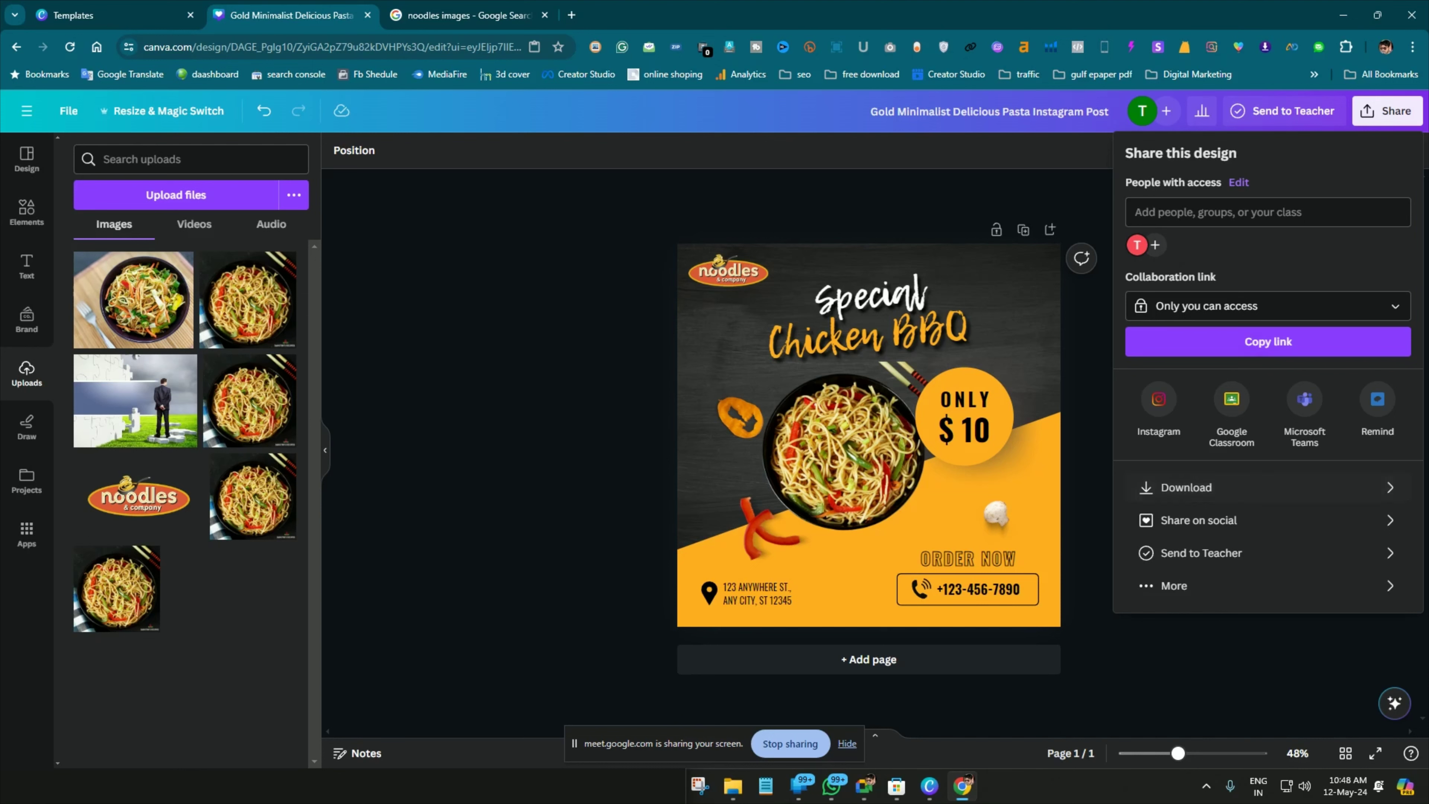
key("Escape")
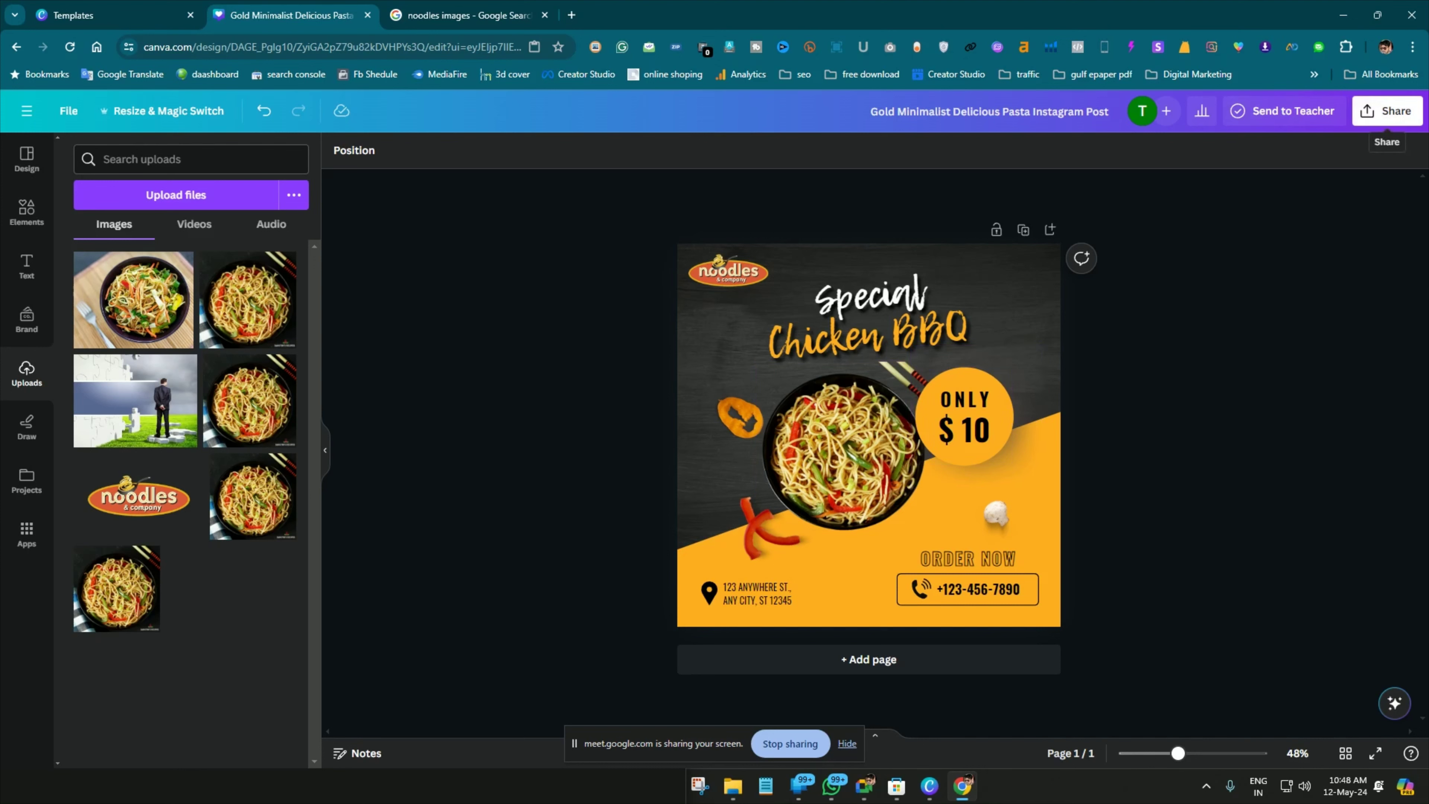
left_click(1389, 111)
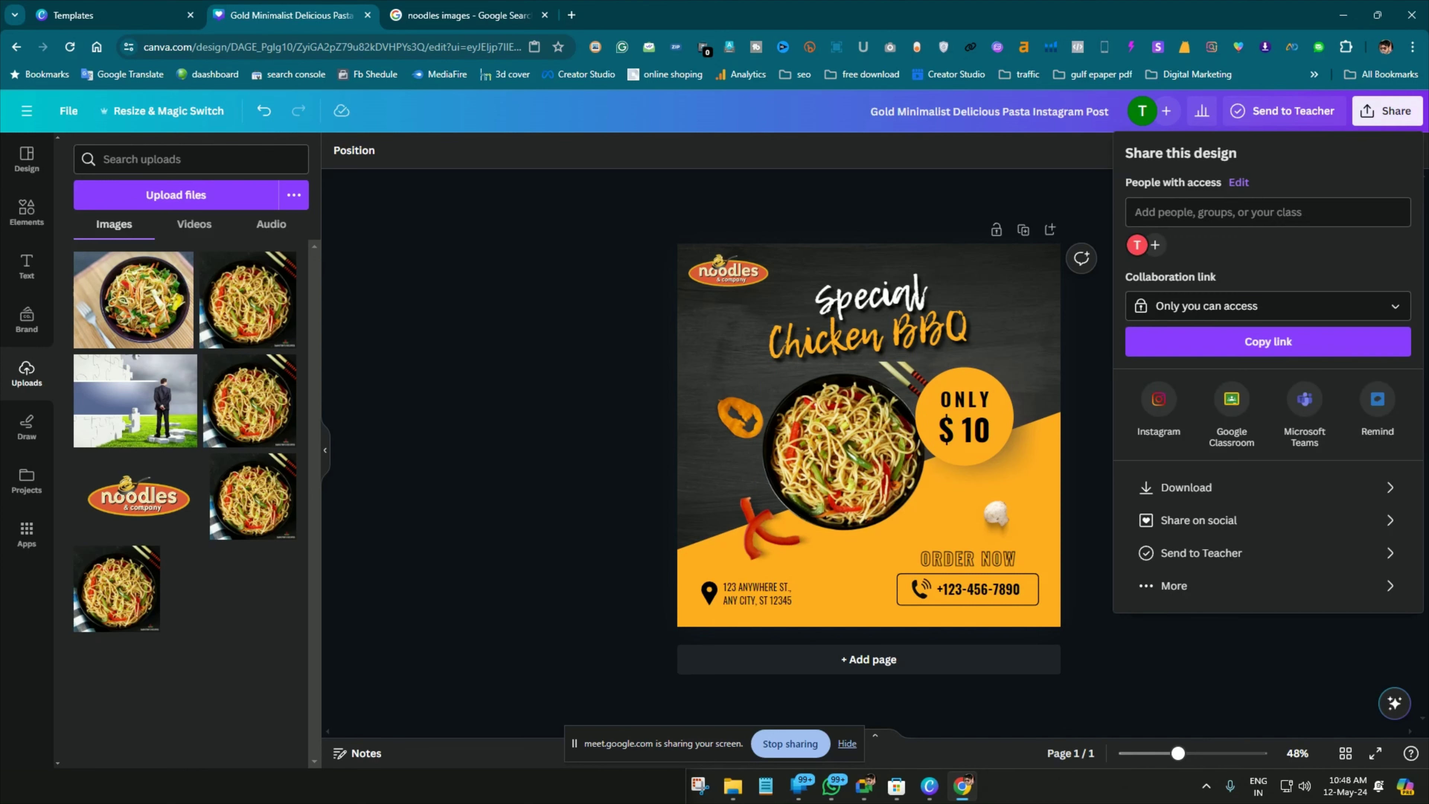
left_click(1210, 488)
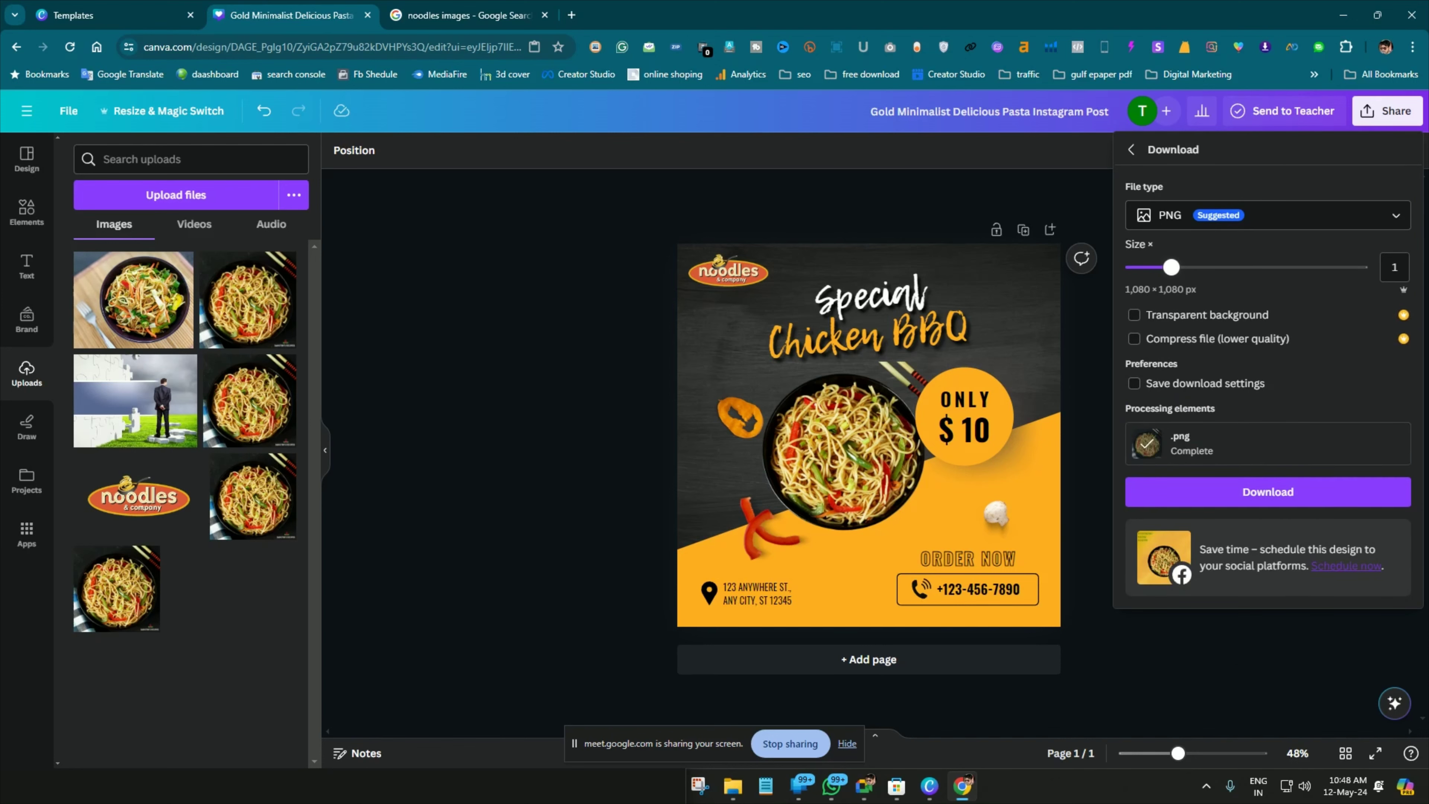
left_click(1177, 216)
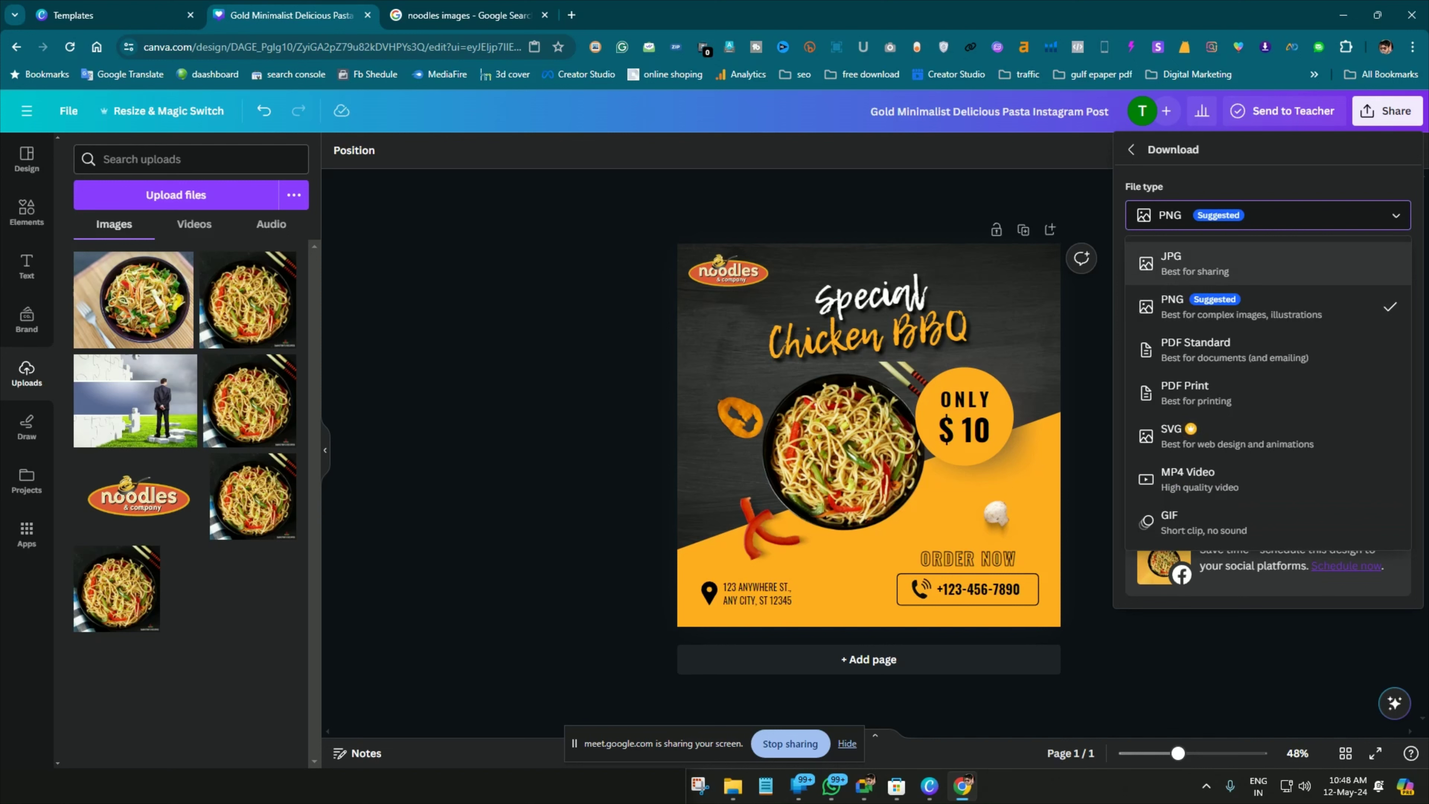
left_click(1176, 263)
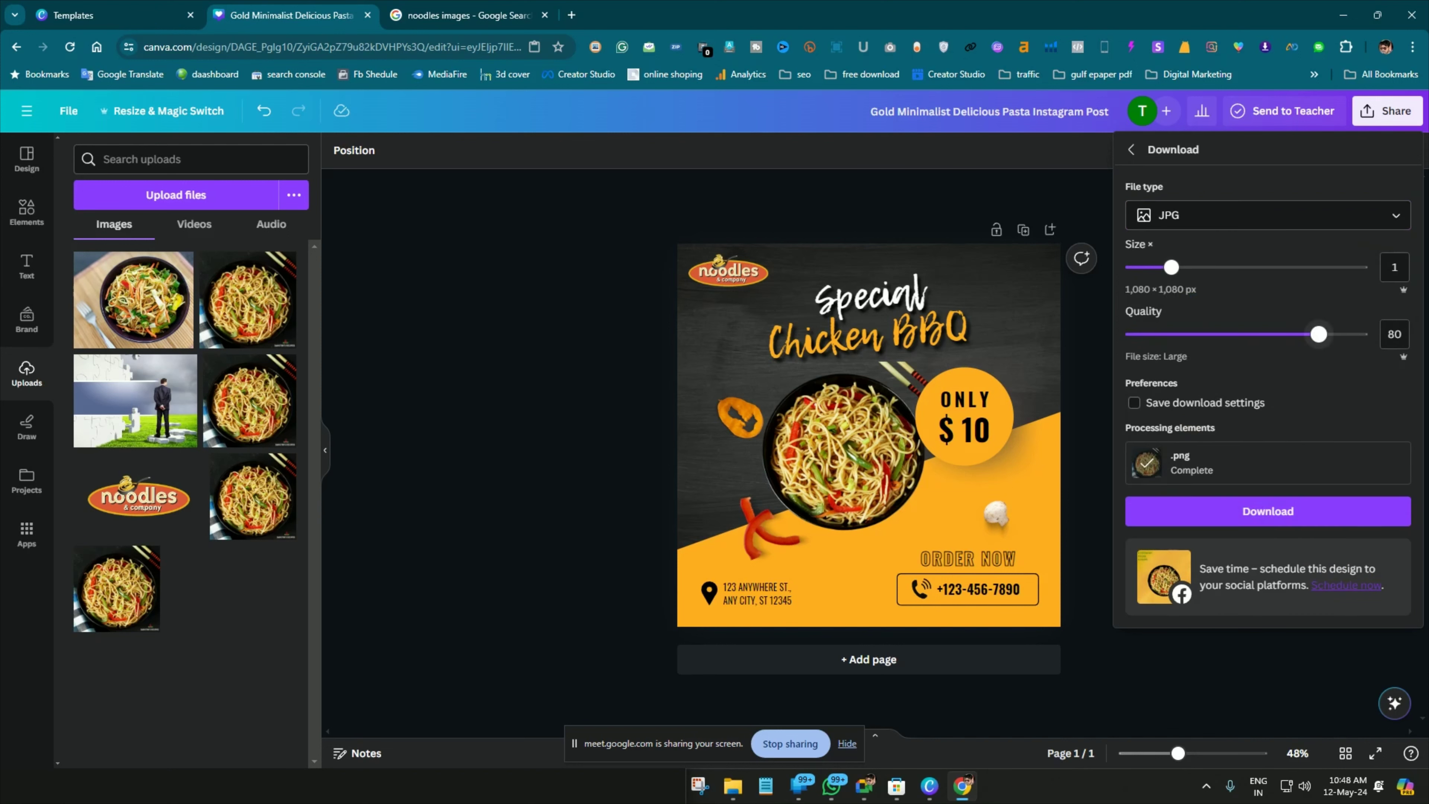
Set the JPG quality to 100 and the size multiplier to 3.125, and download the design
left_click_drag(1319, 334, 1368, 334)
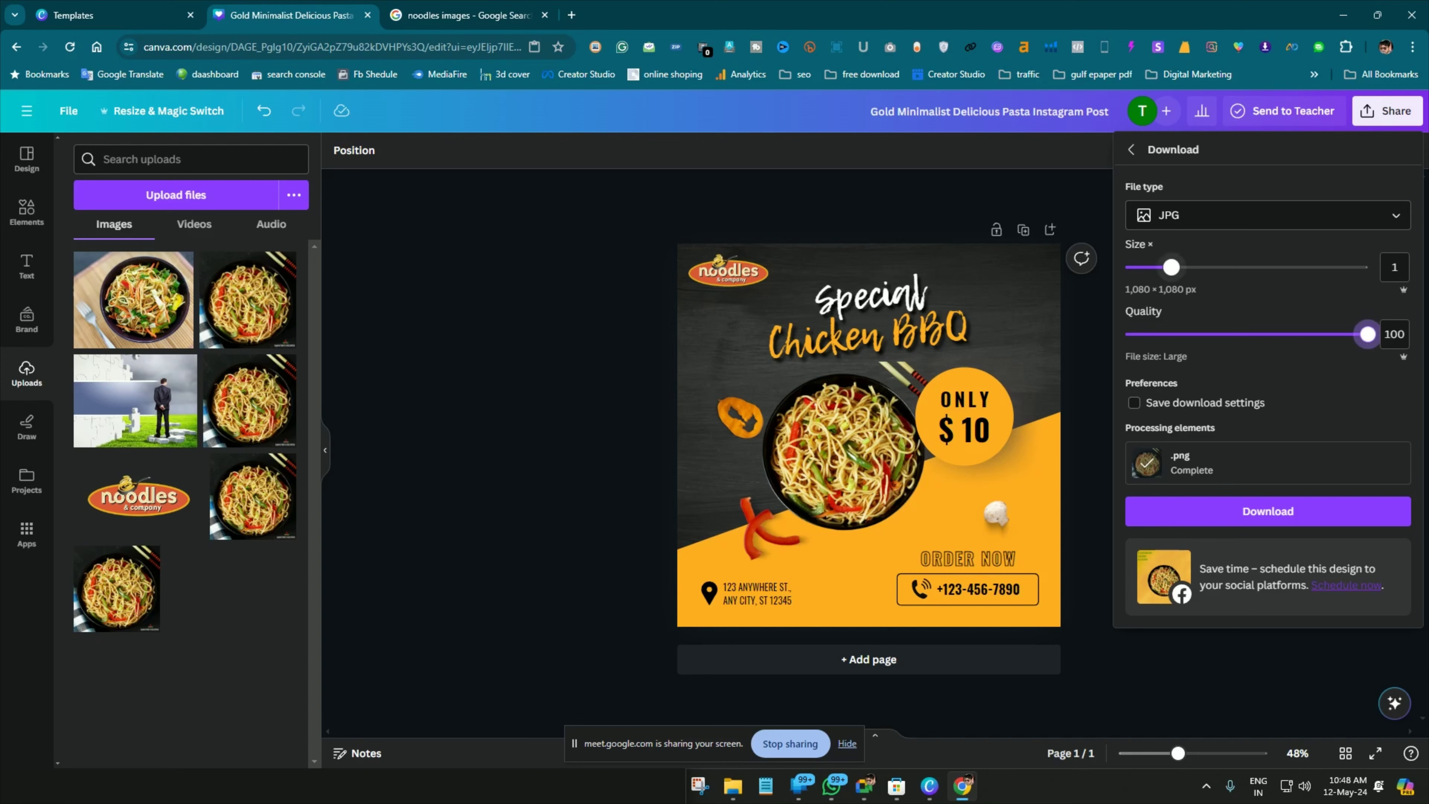
mouse_move(1171, 267)
left_mouse_down()
mouse_move(1362, 267)
mouse_move(1171, 267)
left_mouse_up()
left_click_drag(1172, 267, 1310, 267)
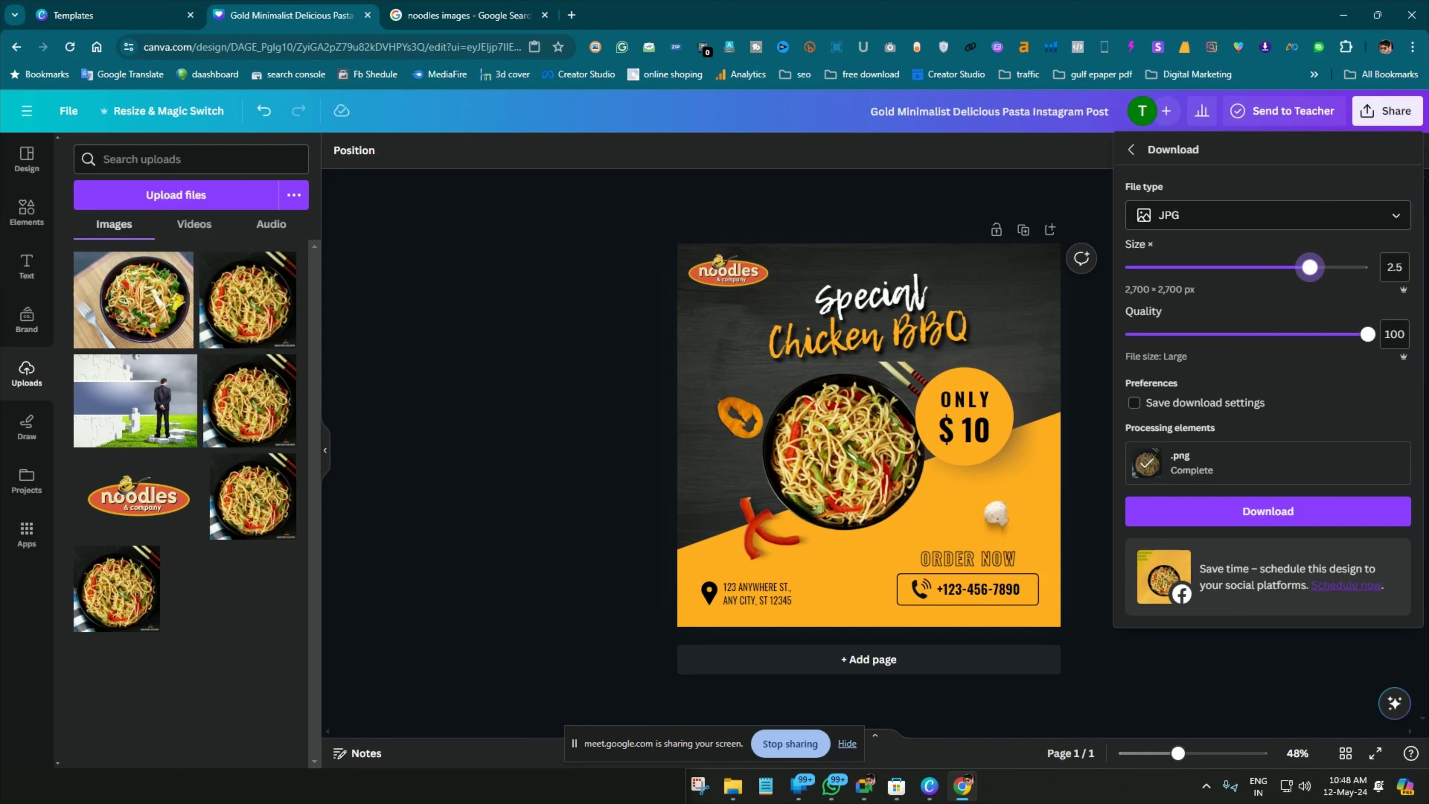
left_click_drag(1310, 267, 1368, 267)
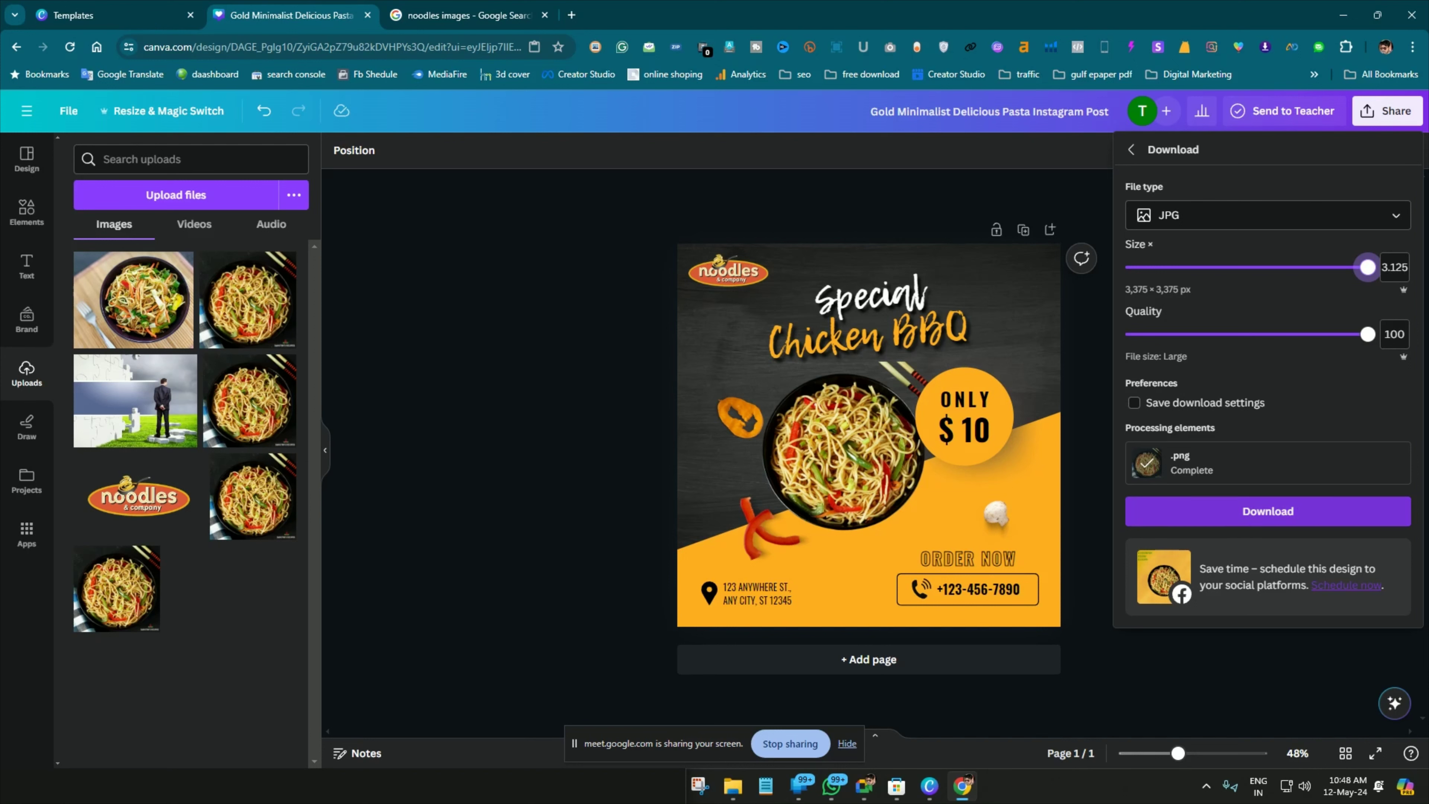
left_click(1267, 511)
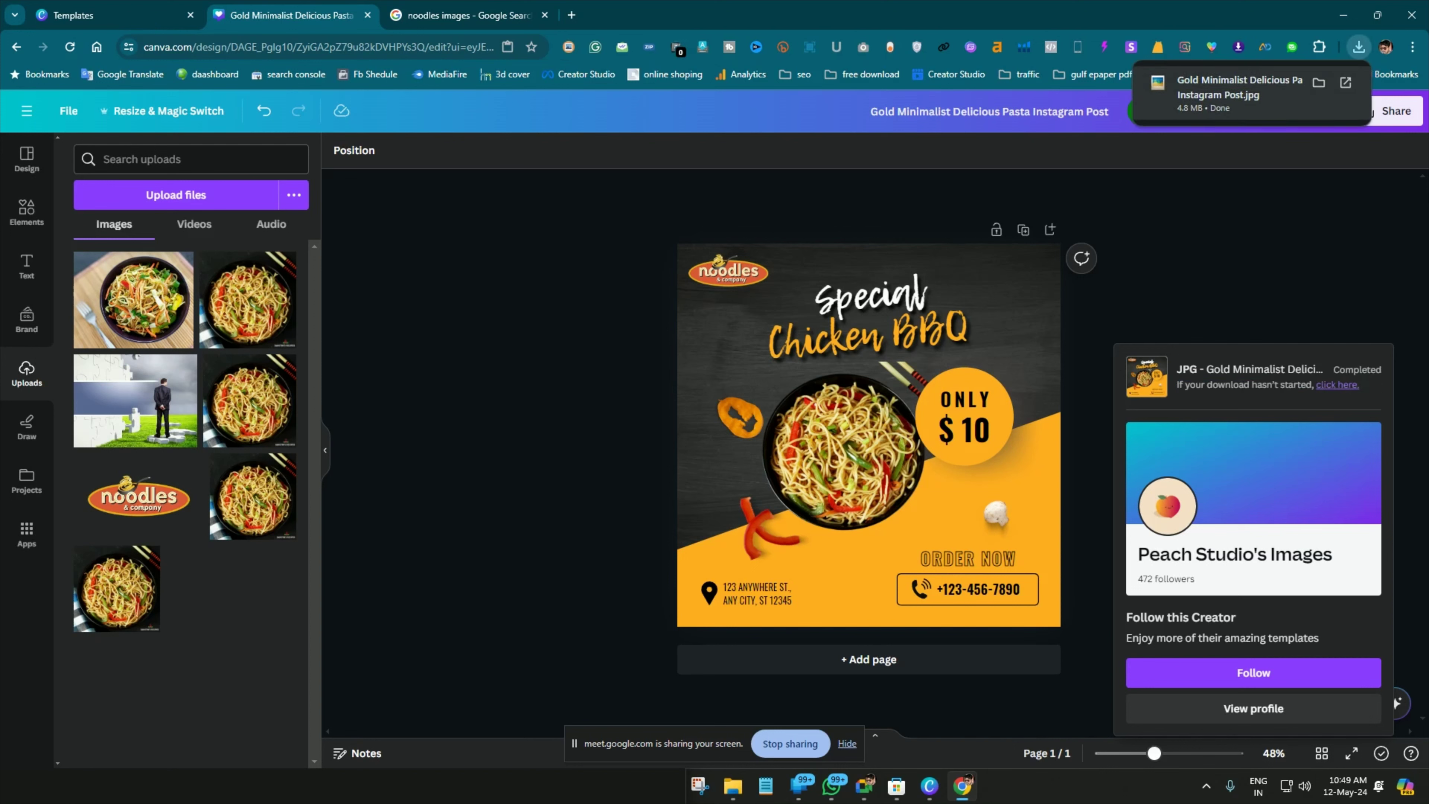
Show the downloaded JPG in the Downloads folder and open it in the photo viewer to check it
left_click(1318, 82)
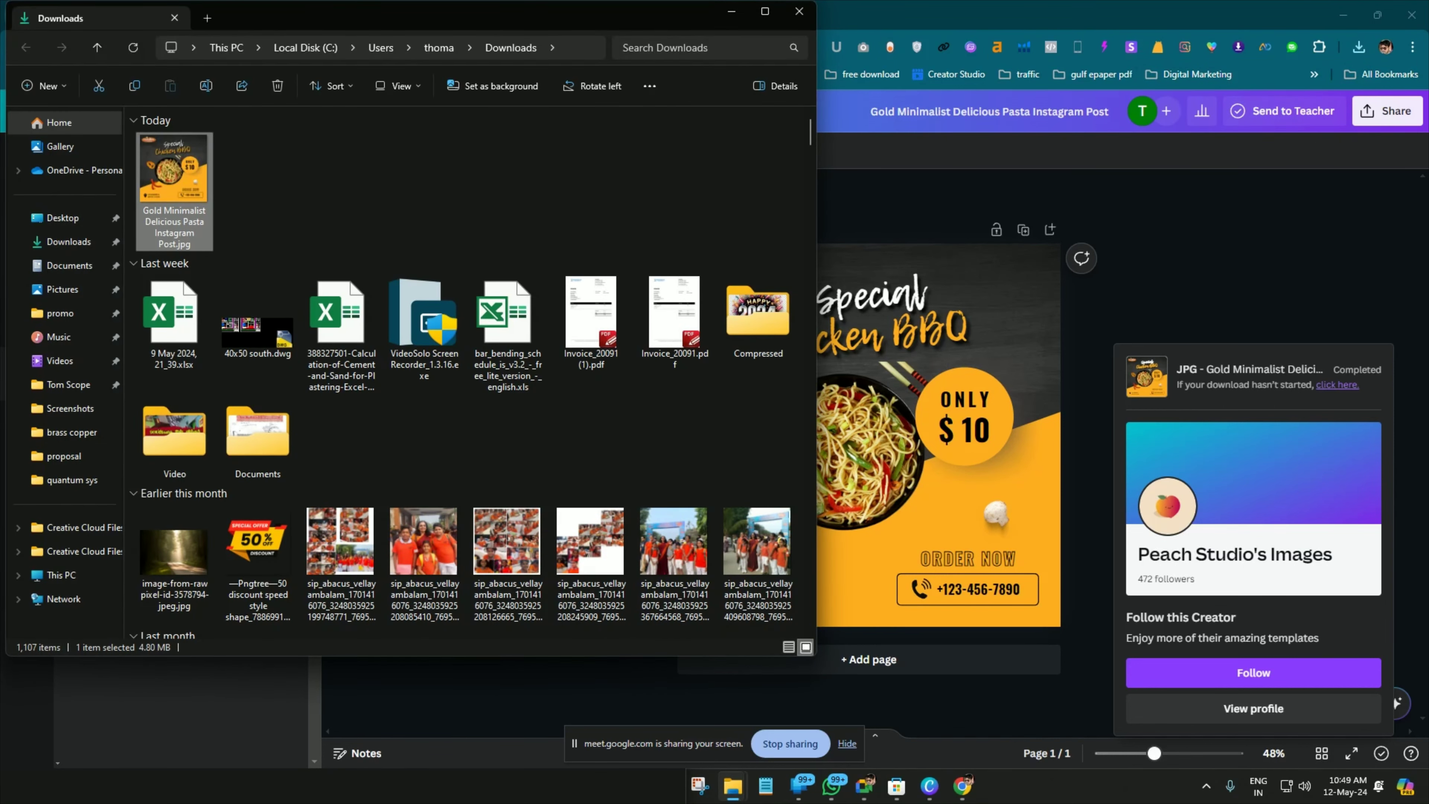
key("Return")
scroll(715, 385, "up", 3)
scroll(715, 385, "down", 3)
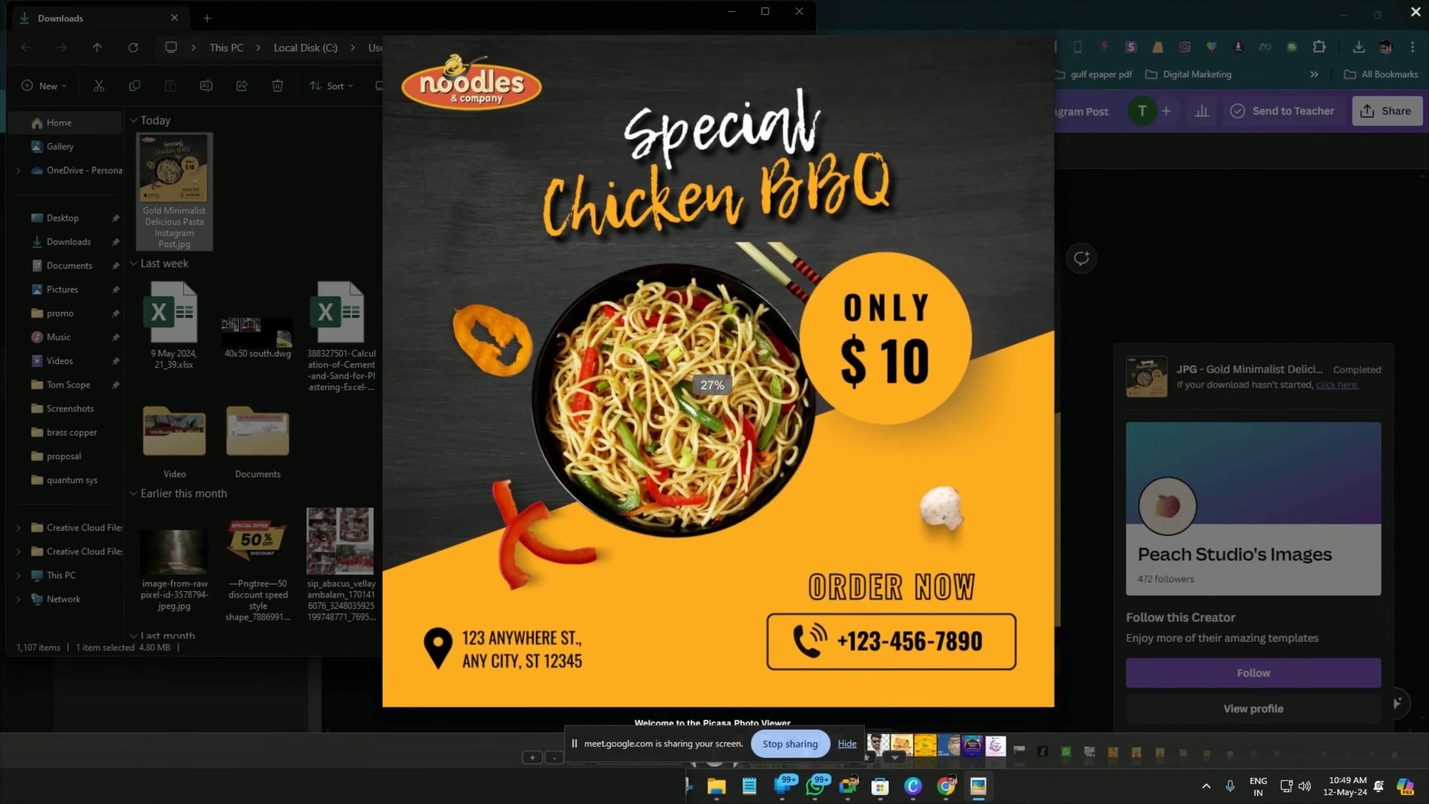
Check the downloaded noodles JPG at several zoom levels in the photo viewer, then close the viewer
scroll(715, 384, "down", 2)
scroll(715, 384, "up", 4)
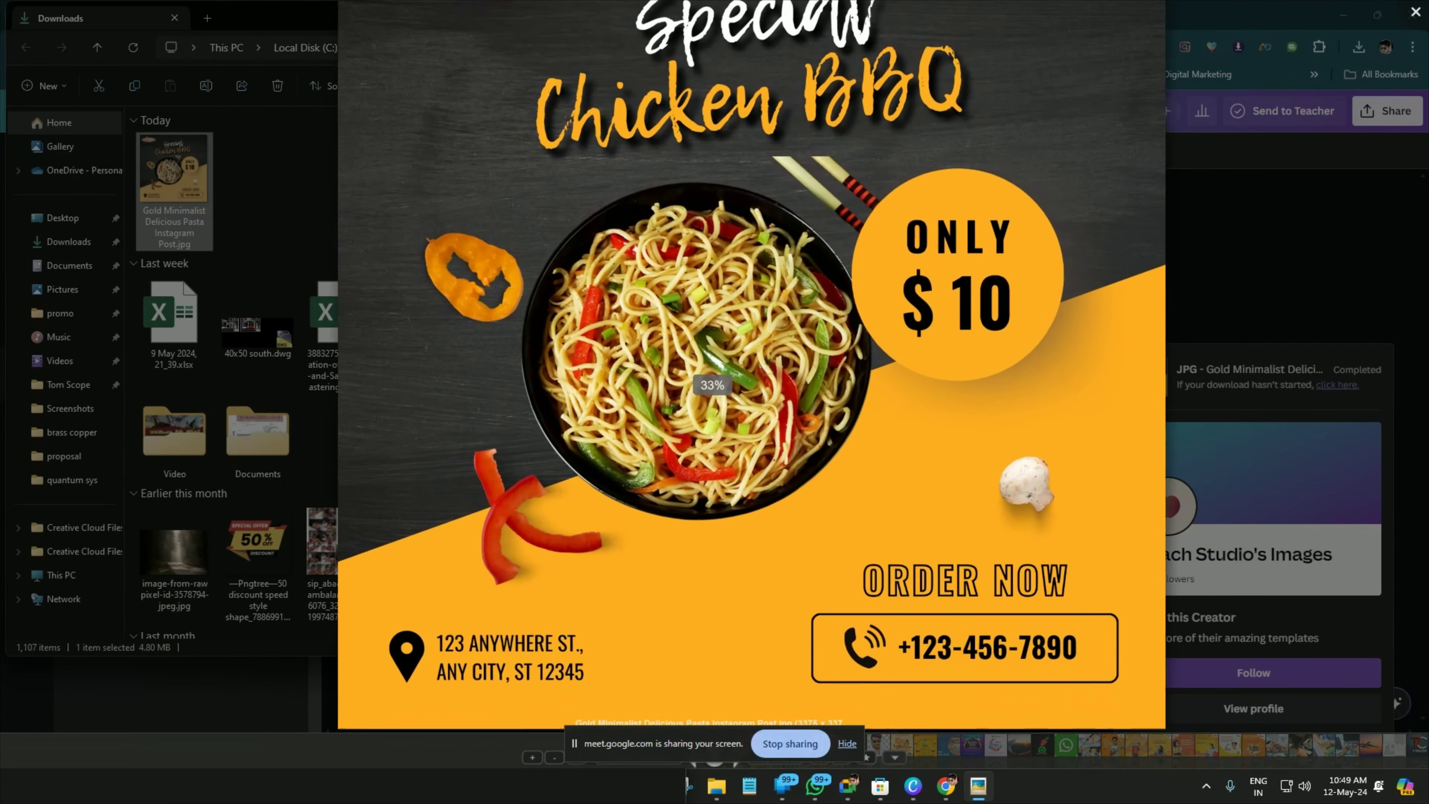
scroll(712, 385, "down", 2)
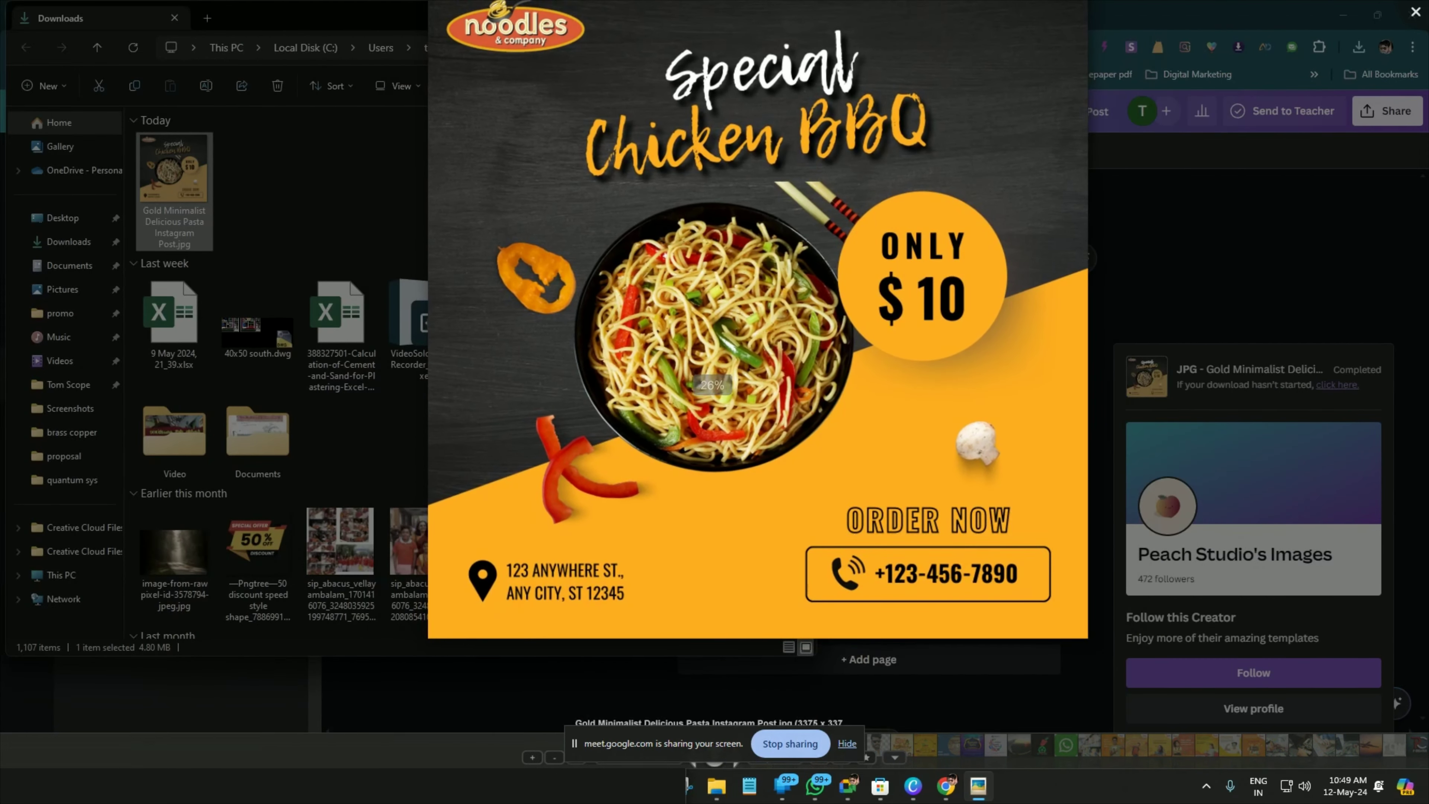
scroll(713, 385, "up", 3)
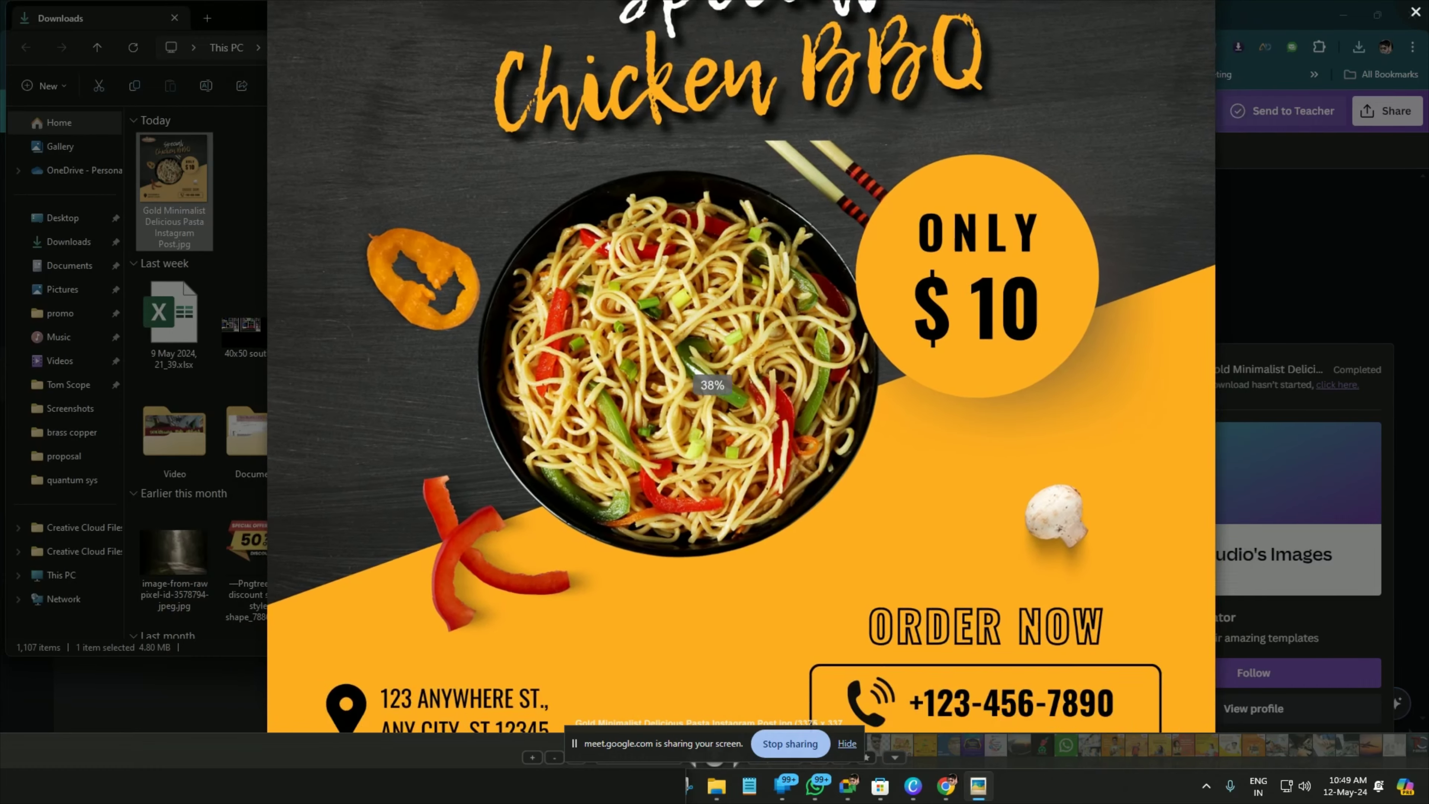
scroll(712, 386, "down", 3)
key("Escape")
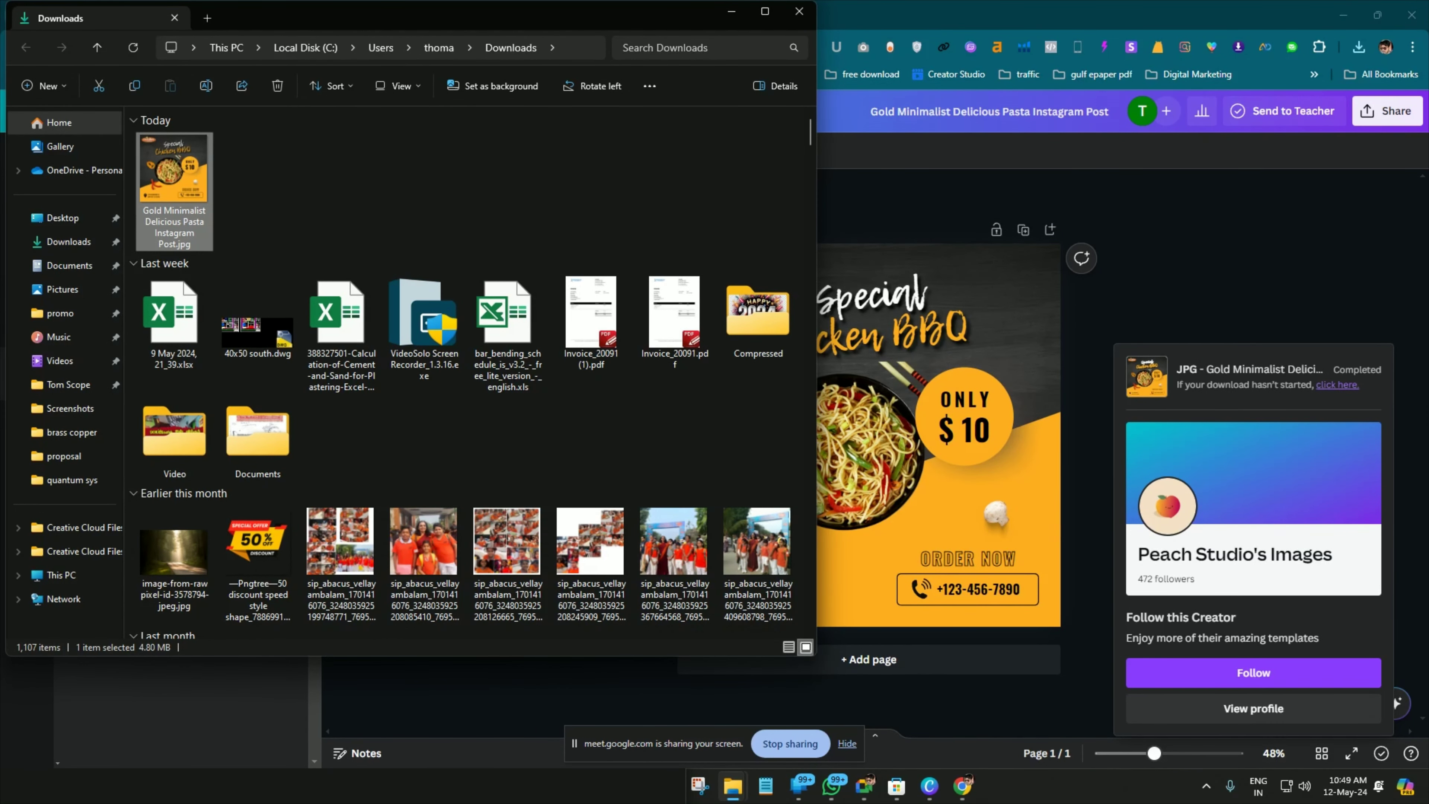
key("alt+Tab")
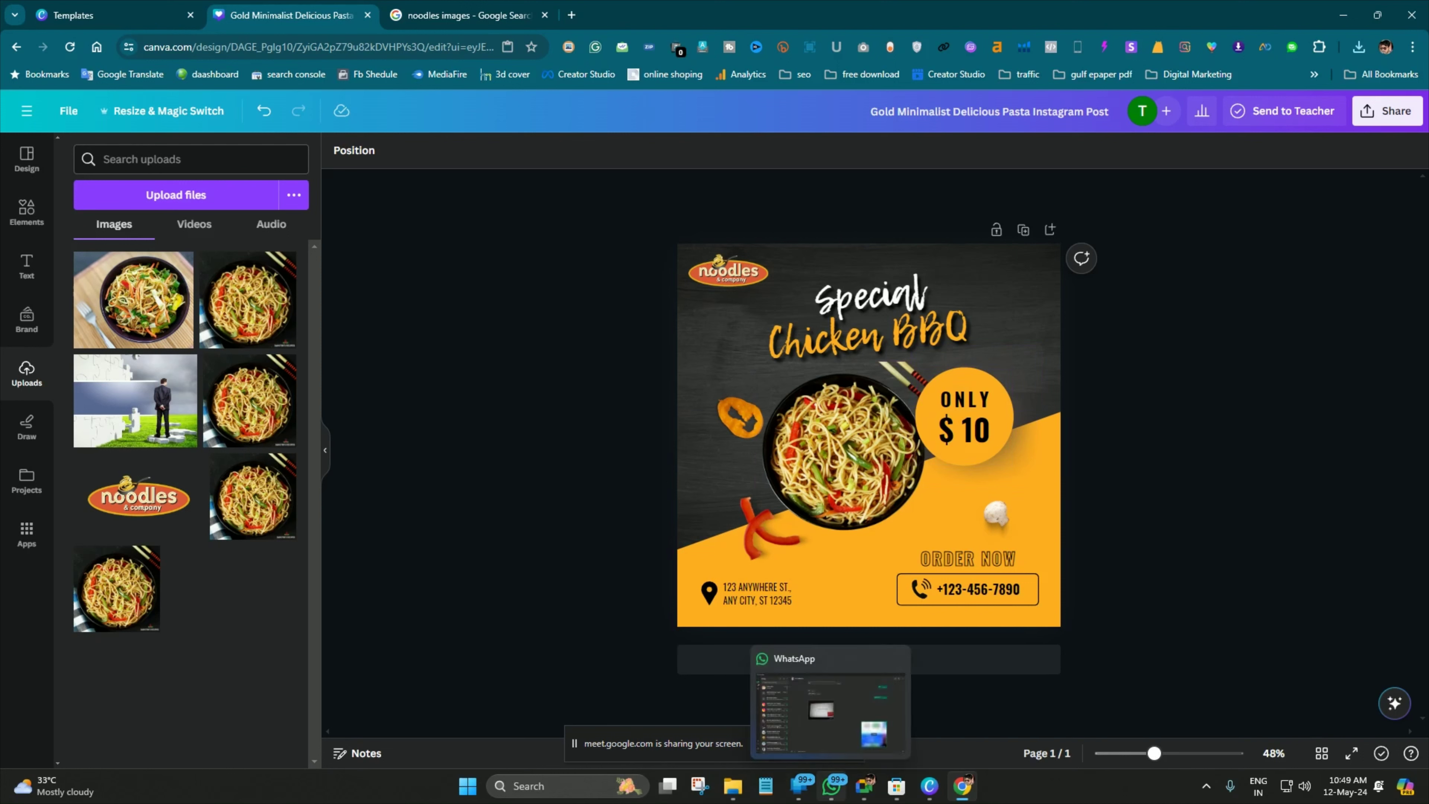
left_click(831, 787)
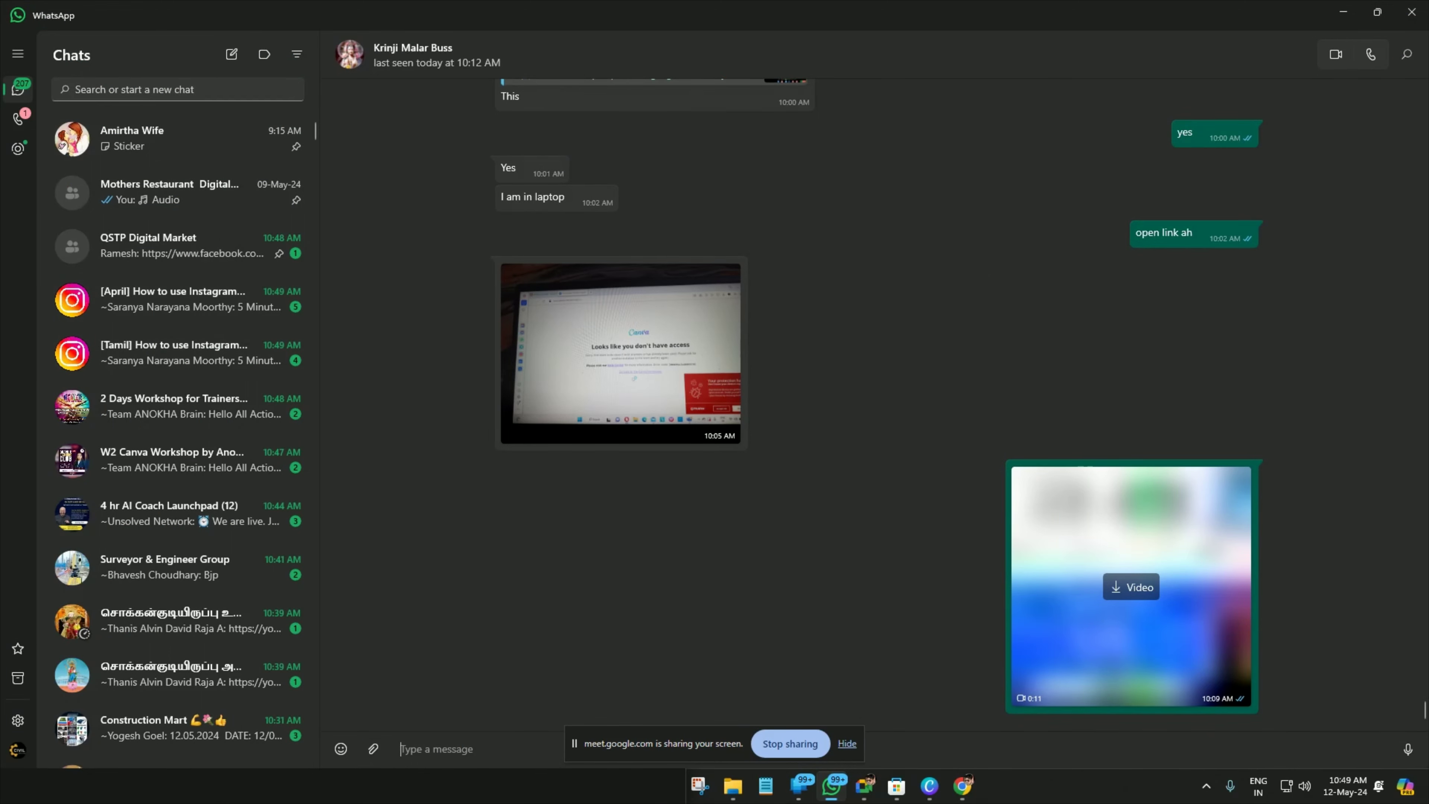
left_click(831, 787)
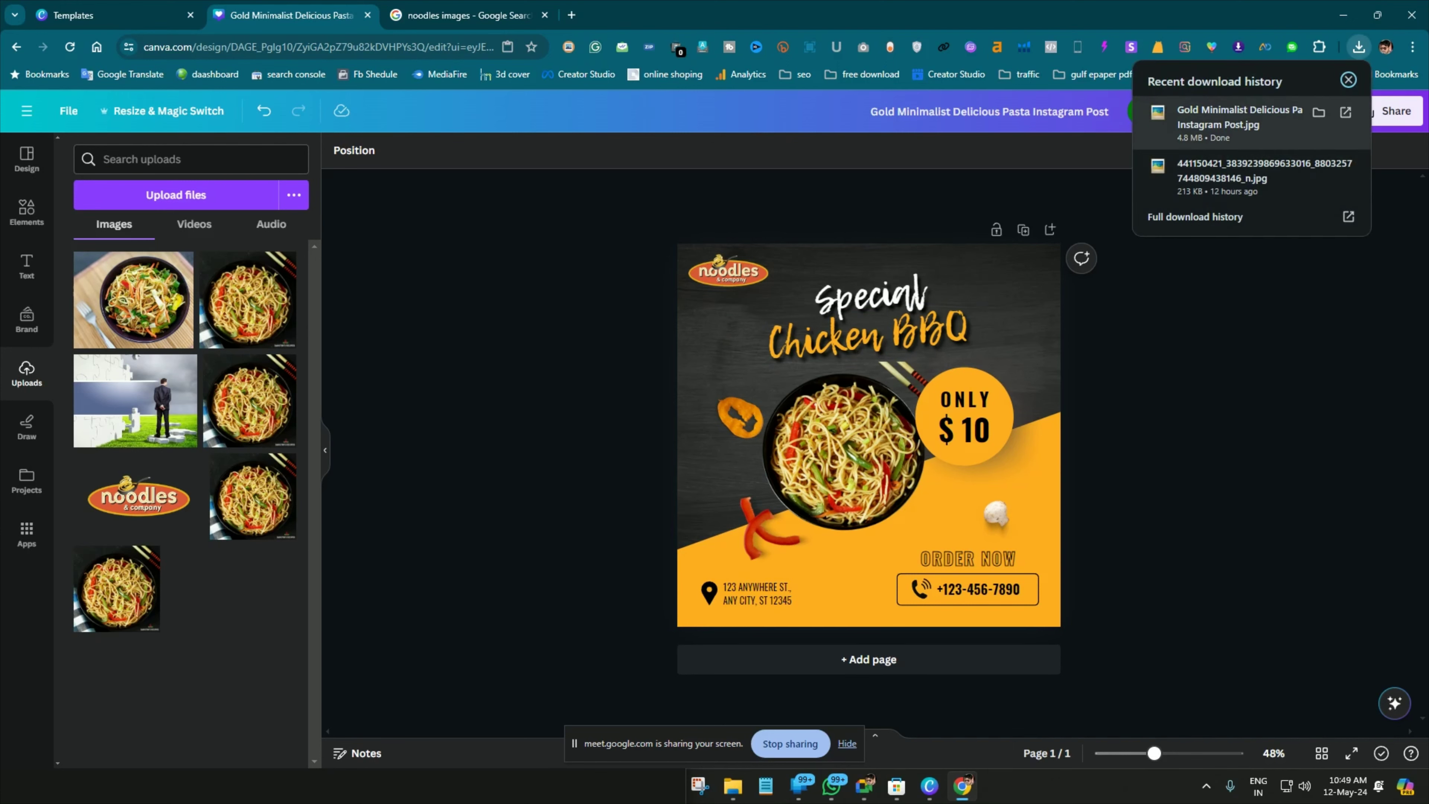
Show the downloaded Gold Minimalist Delicious Pasta Instagram Post.jpg in its folder and reopen it in the photo viewer
left_click(1319, 112)
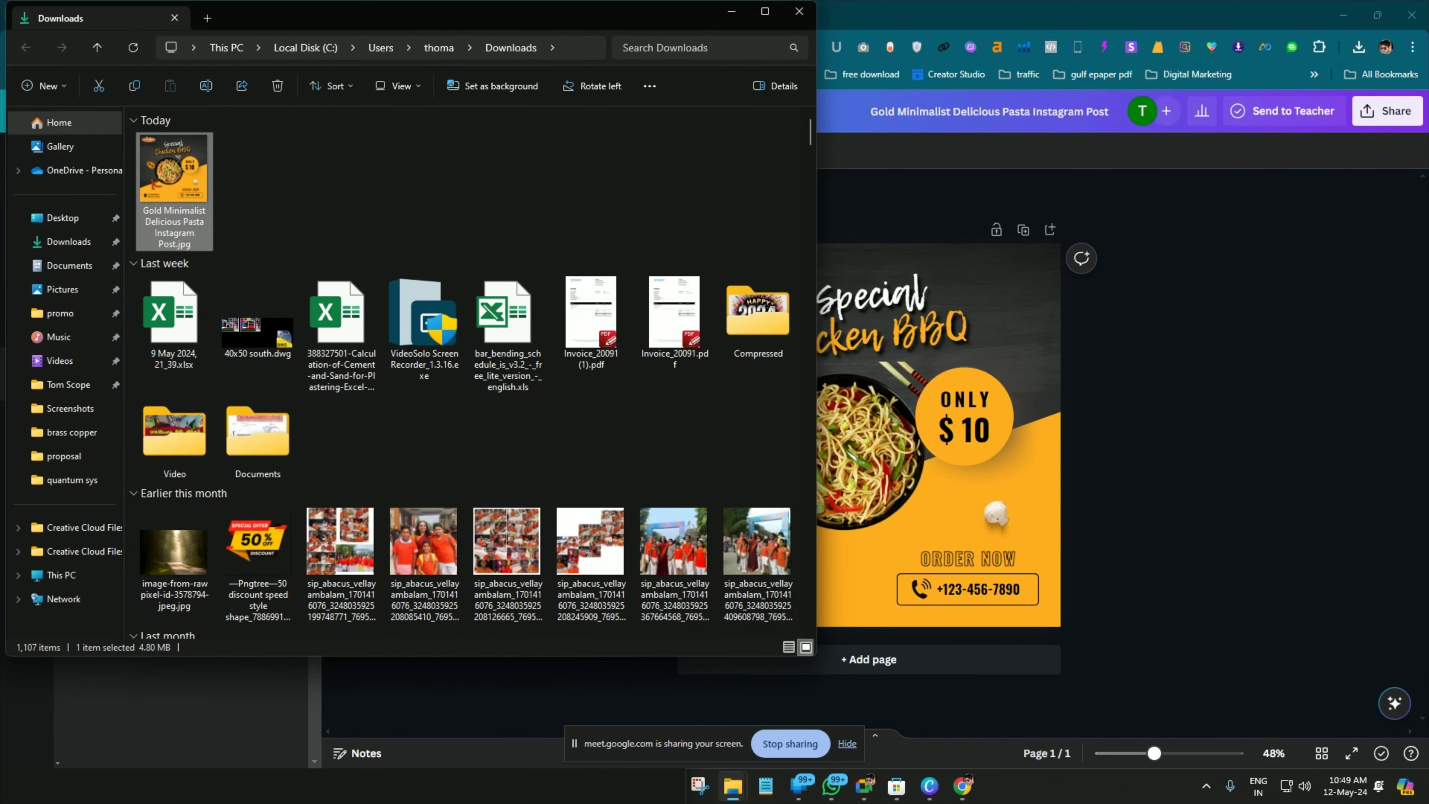
key("Return")
scroll(713, 385, "up", 5)
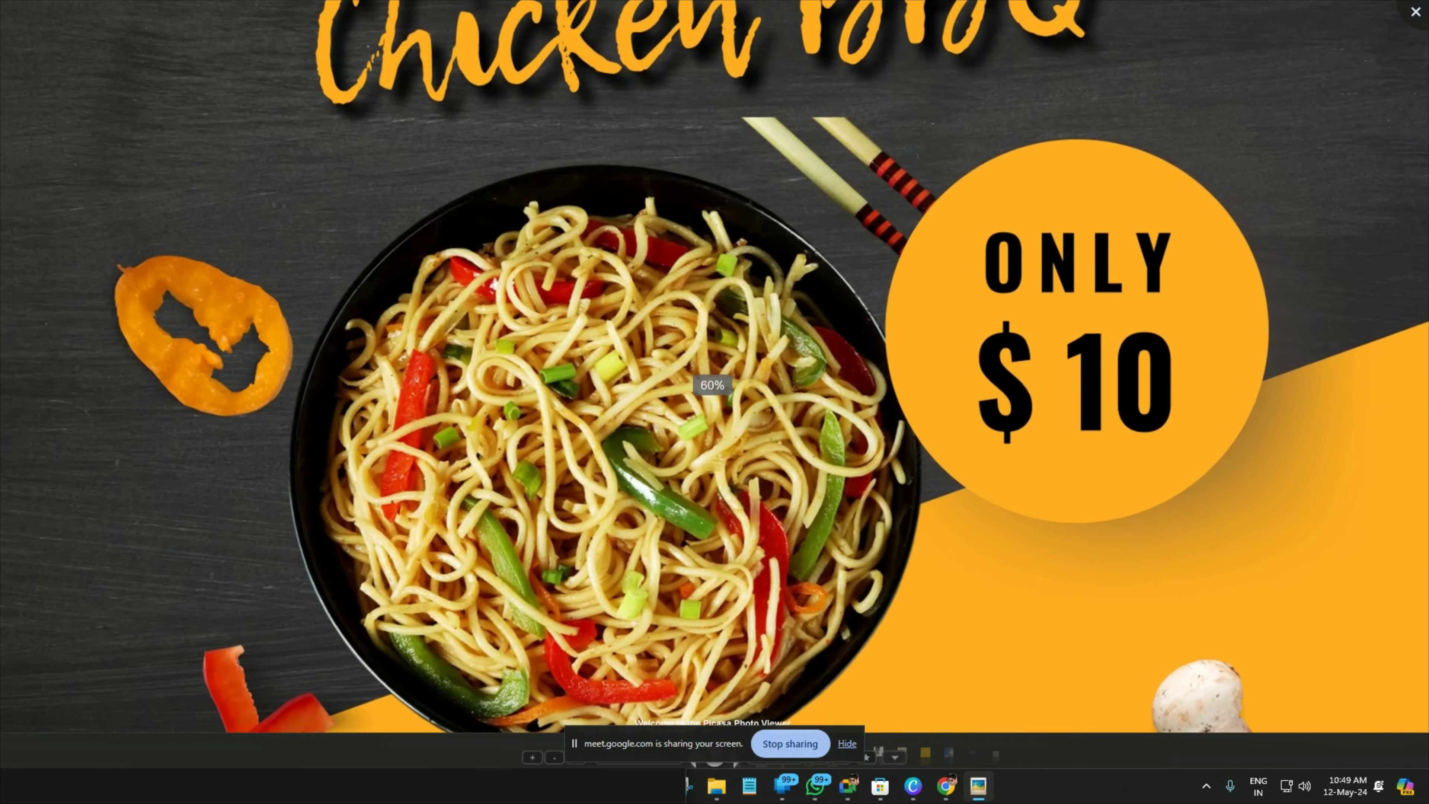
scroll(712, 385, "down", 5)
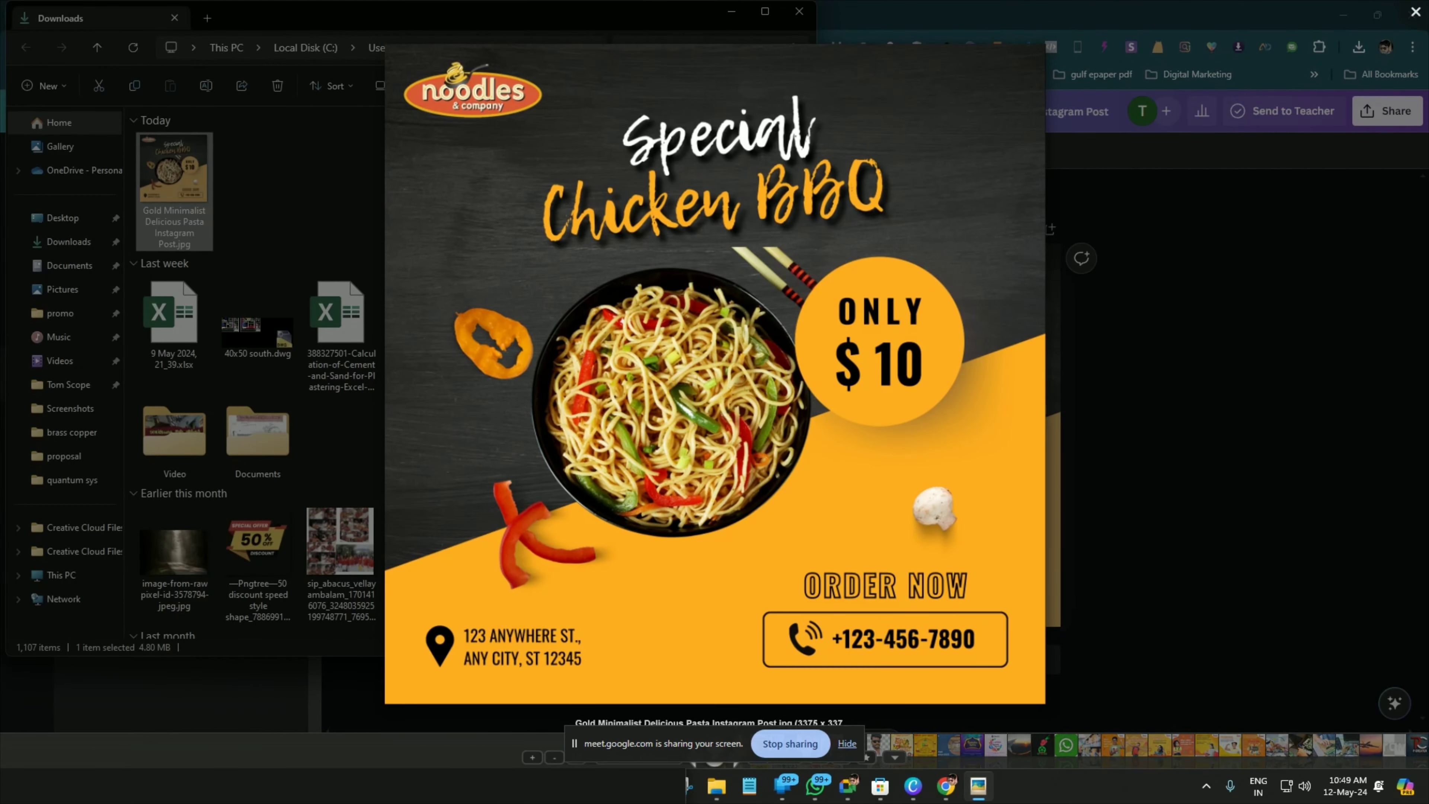
scroll(712, 385, "up", 1)
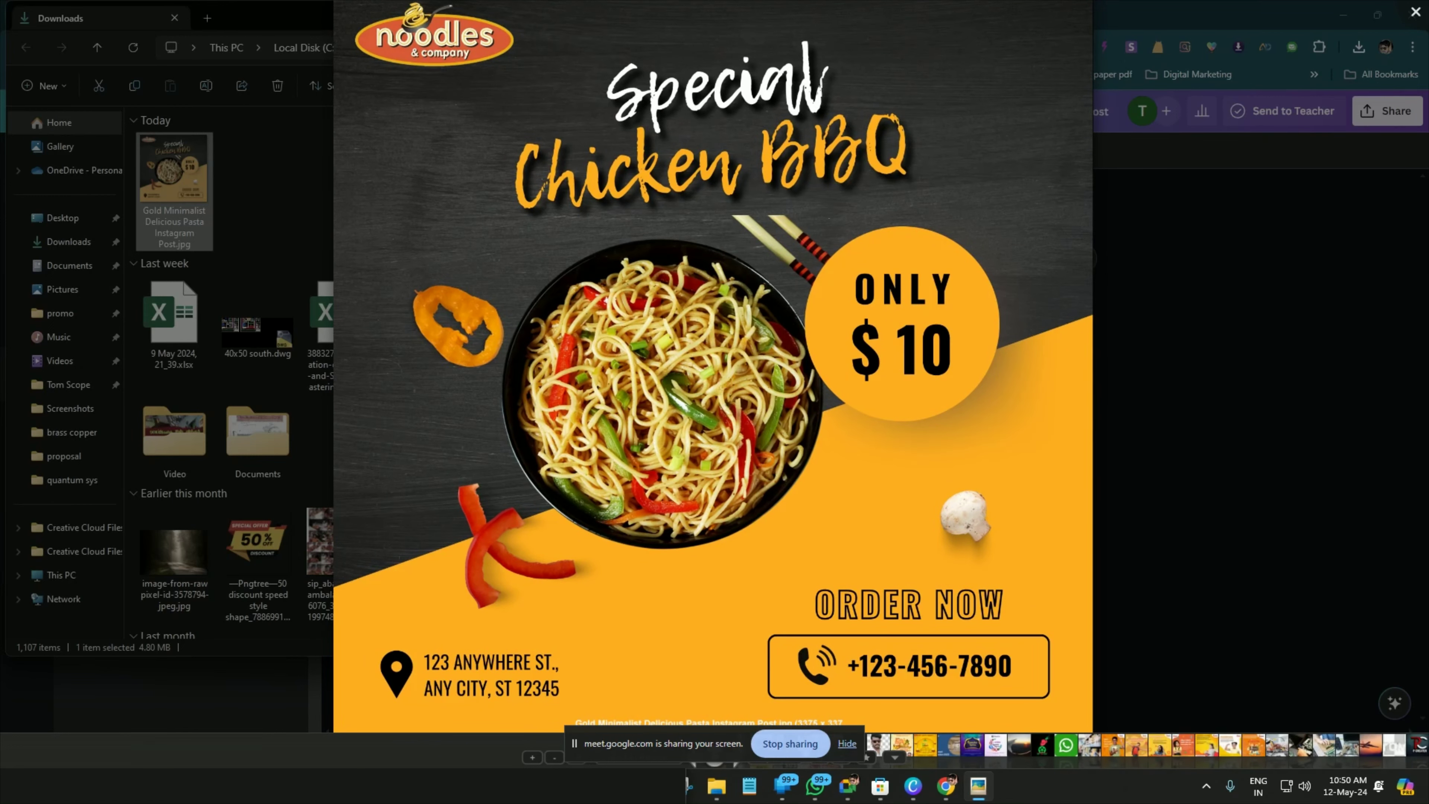
Inspect the sharpness of the noodle bowl and surrounding artwork in the JPG at 100% zoom
scroll(712, 385, "up", 5)
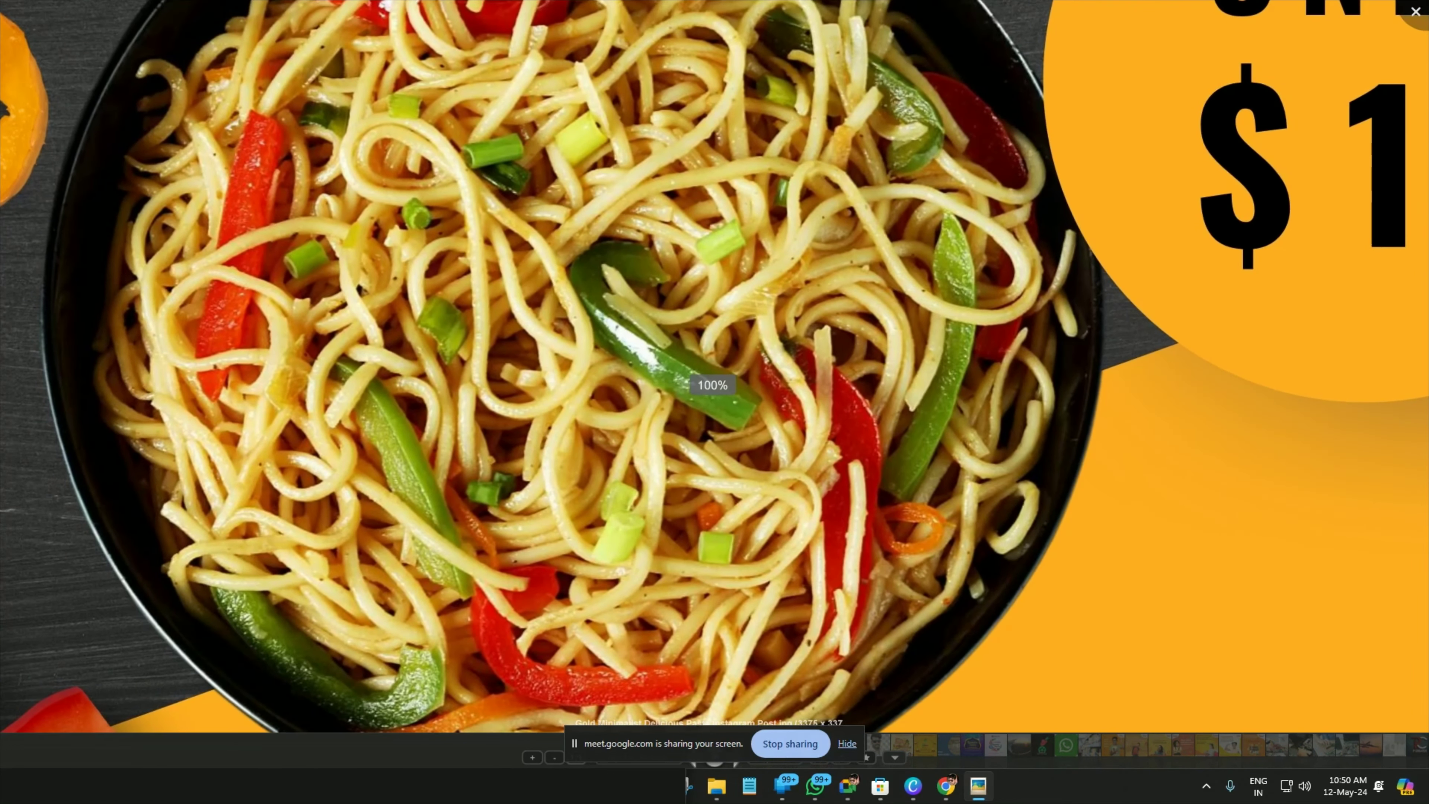
left_click_drag(712, 140, 483, 654)
left_click_drag(712, 236, 691, 576)
left_click_drag(619, 293, 894, 480)
scroll(712, 385, "down", 5)
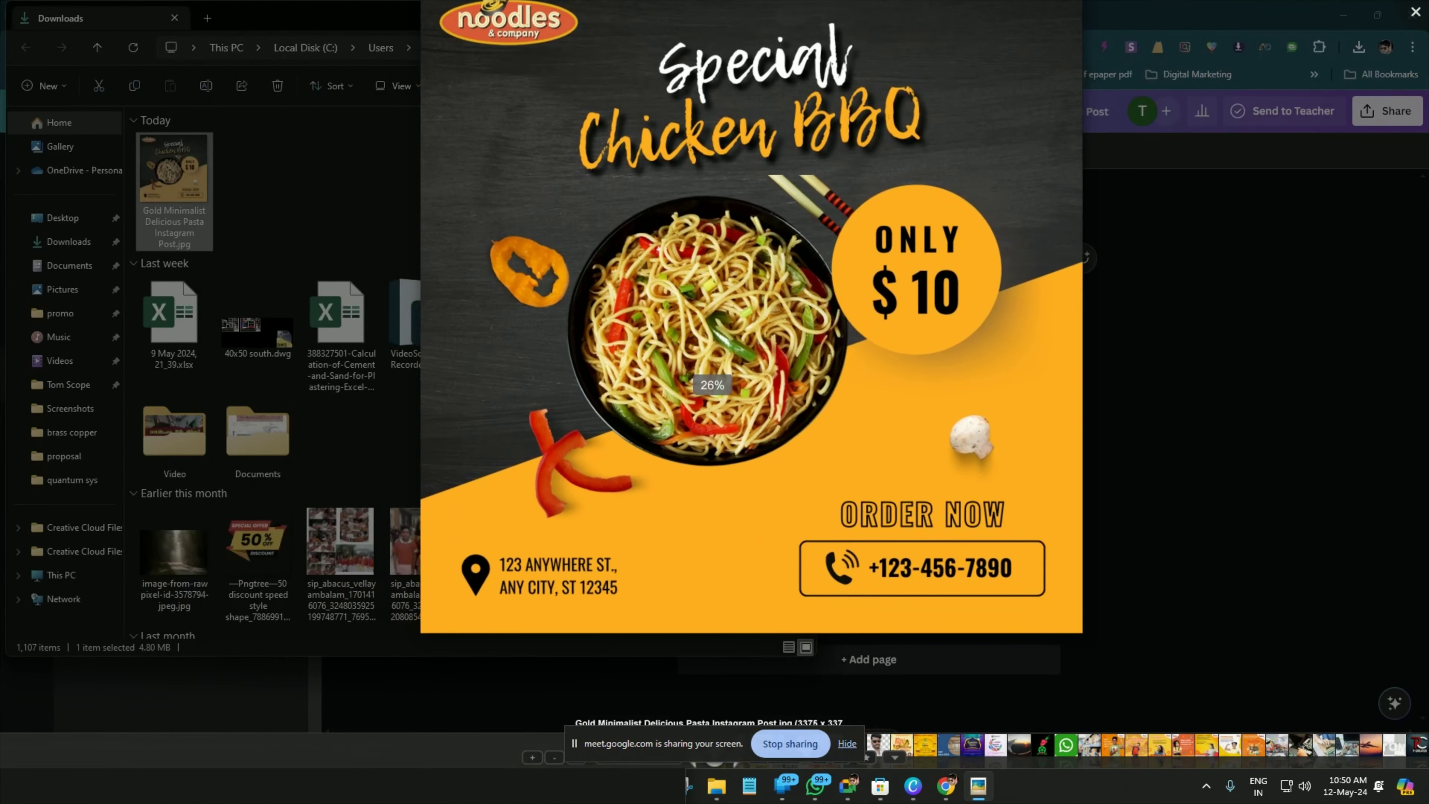
Examine the address, phone number and ORDER NOW text of the JPG close up, then return to the overall post
scroll(713, 385, "up", 3)
scroll(552, 593, "up", 3)
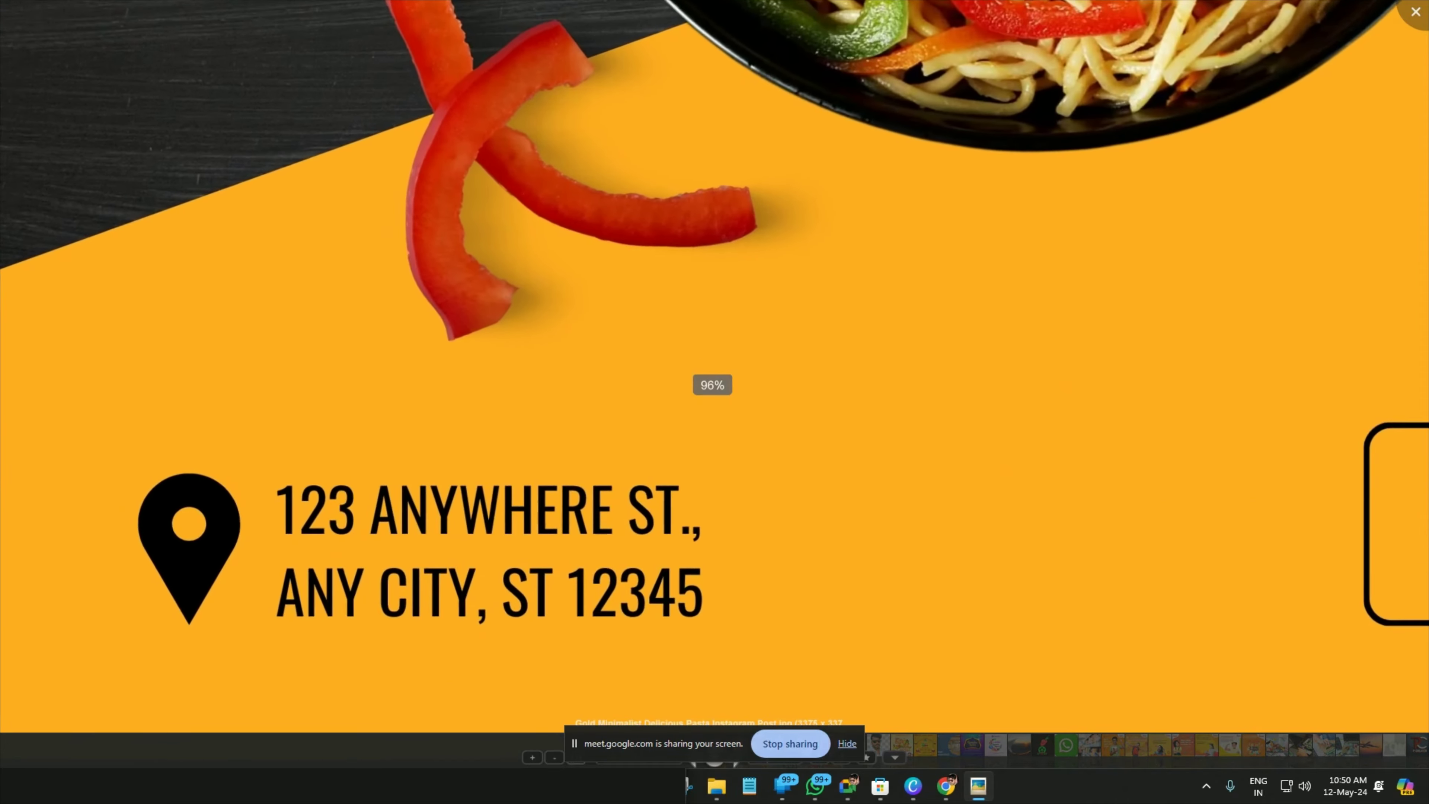
left_click_drag(1126, 366, 341, 386)
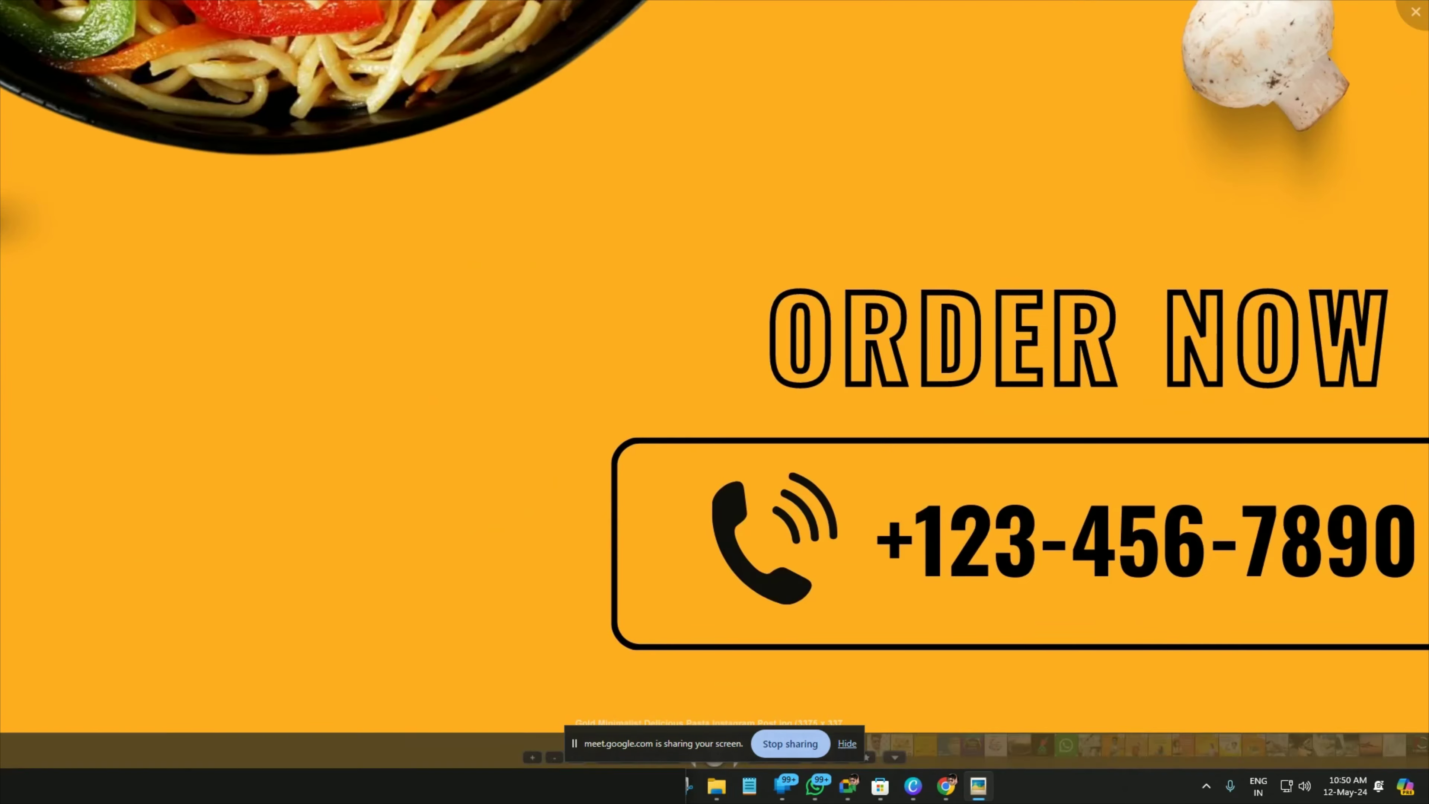
left_click_drag(1189, 257, 760, 276)
scroll(760, 276, "down", 1)
scroll(907, 298, "down", 5)
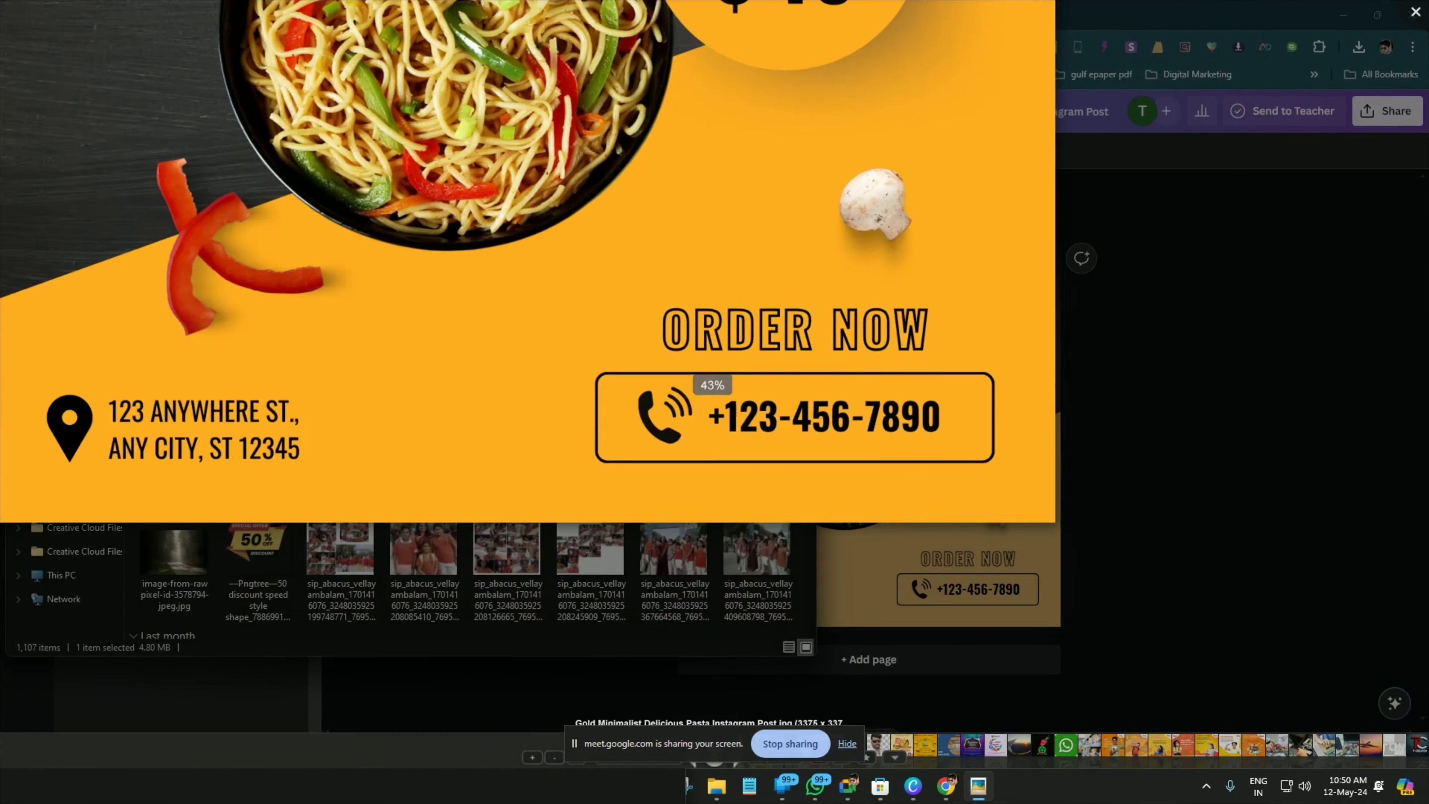
left_click_drag(788, 185, 868, 510)
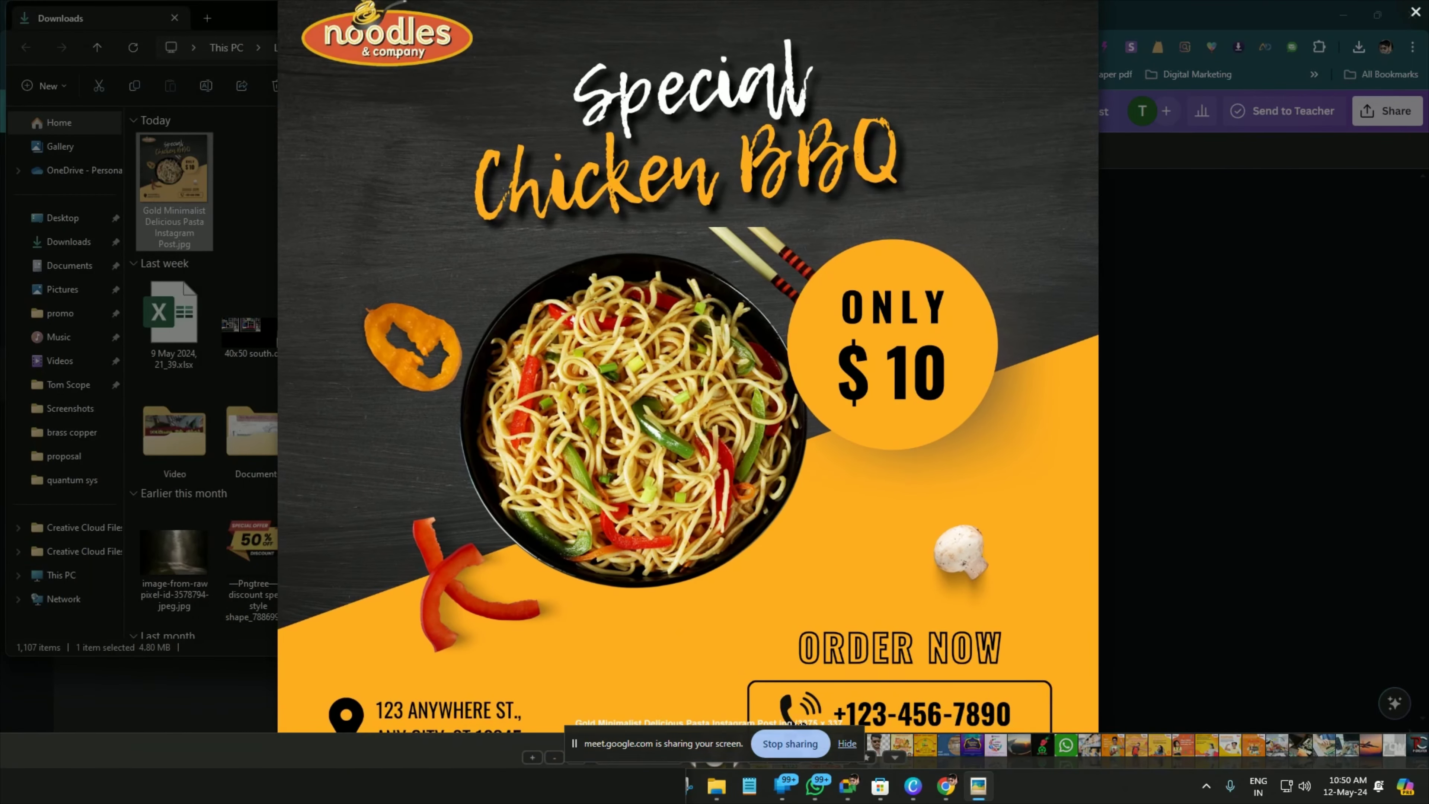